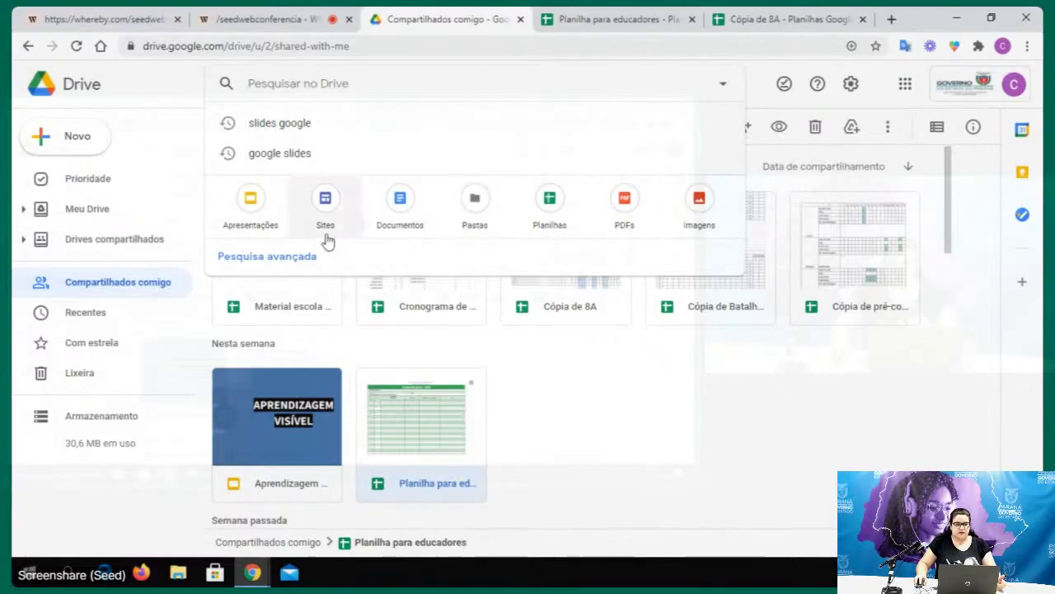
# Run an advanced Drive search for Planilhas files with owner Não pertencem a mim, modified in the Últimos 7 dias
pyautogui.click(288, 259)
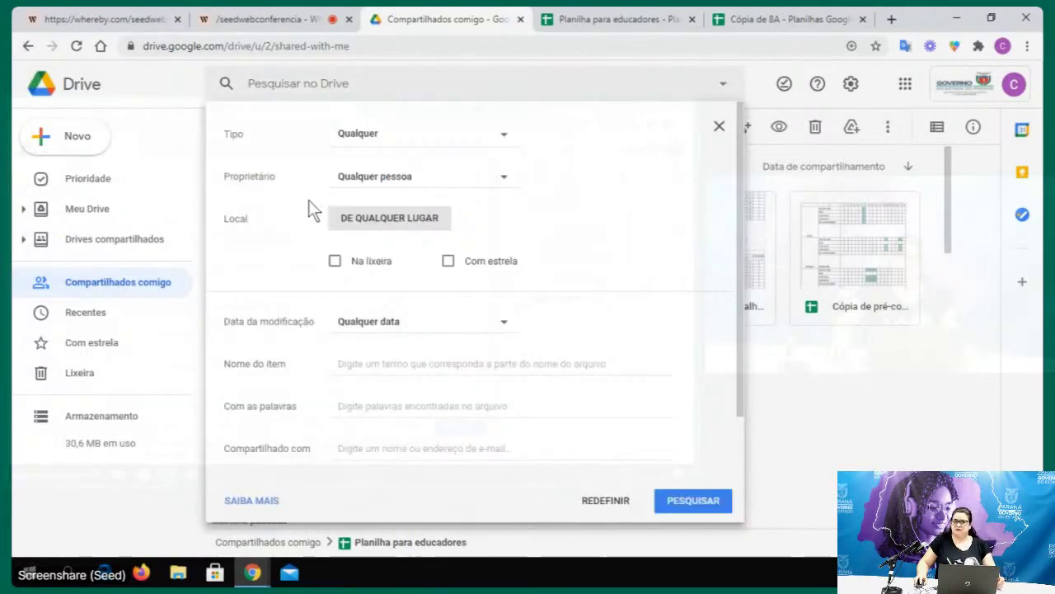
pyautogui.click(497, 139)
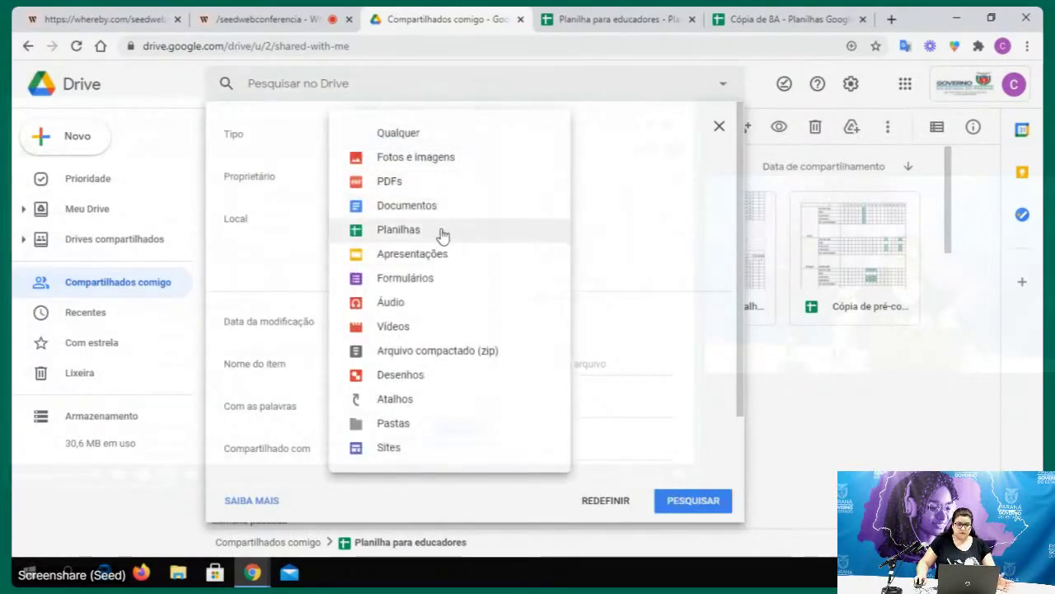
pyautogui.click(441, 232)
pyautogui.click(498, 180)
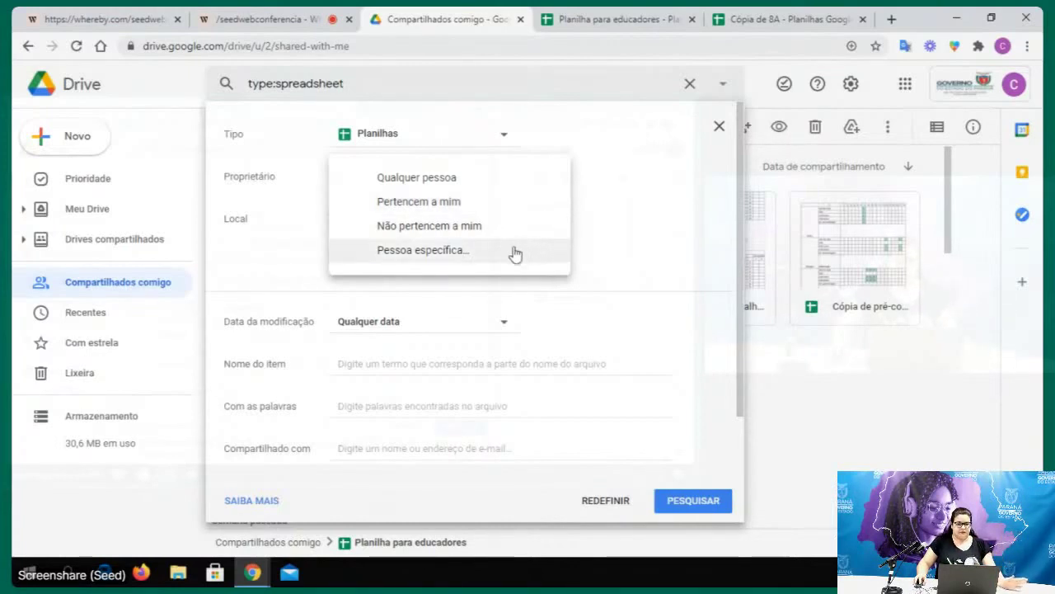
pyautogui.click(428, 226)
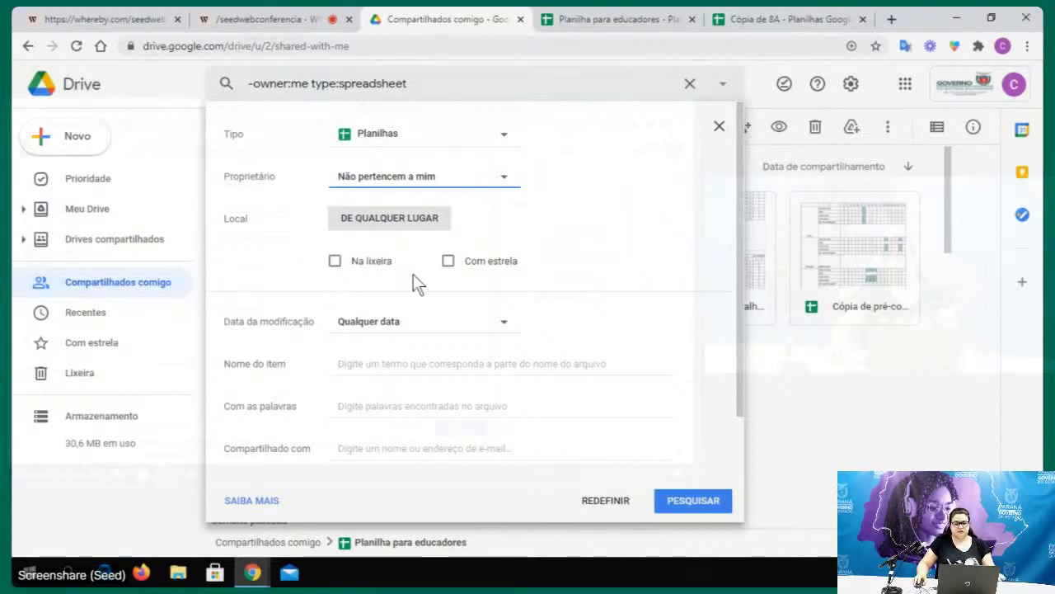
pyautogui.click(402, 323)
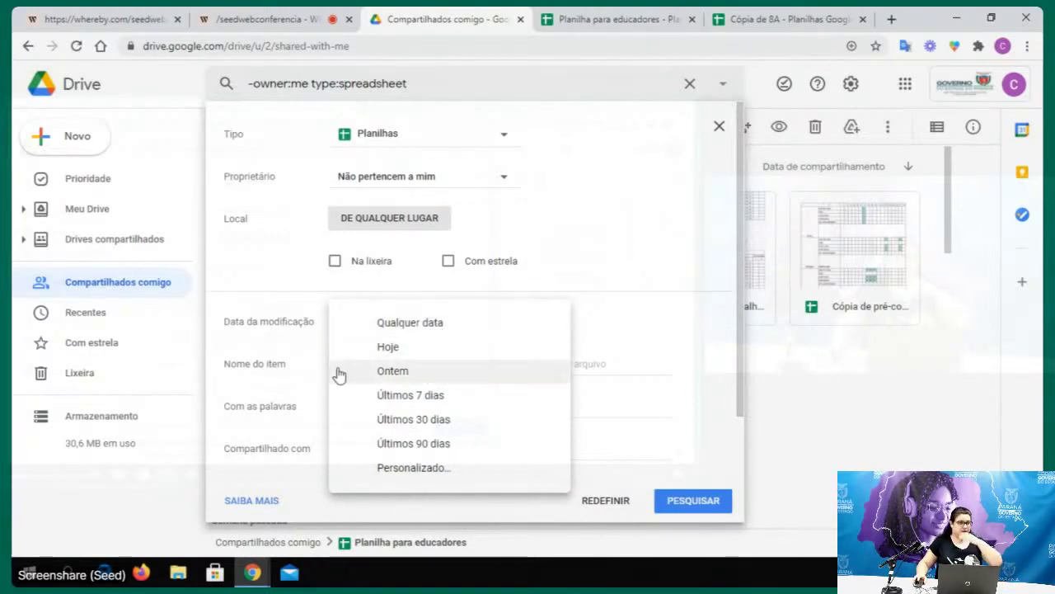
pyautogui.click(410, 395)
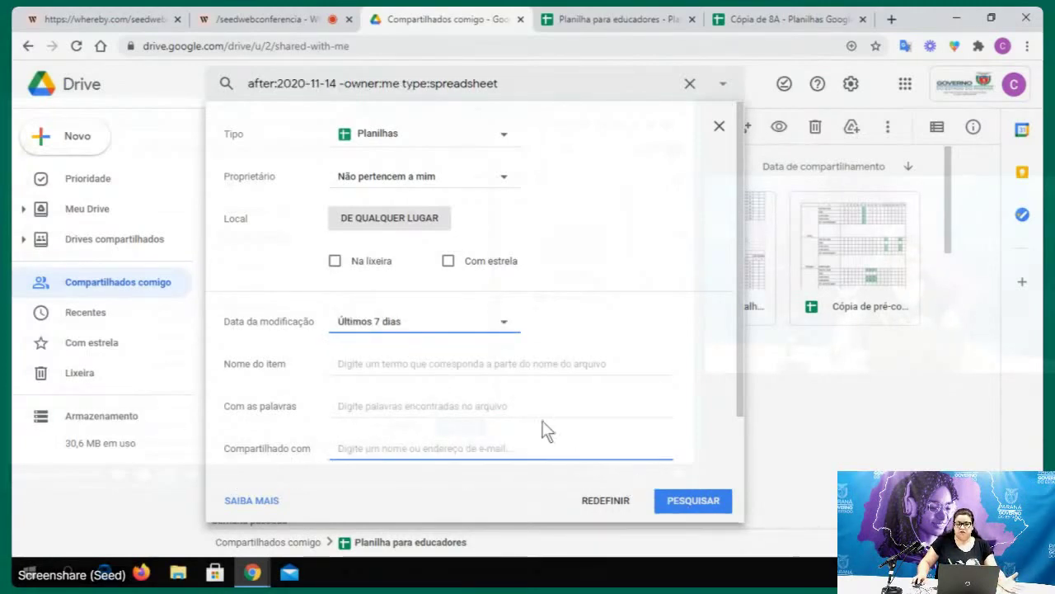
pyautogui.click(692, 501)
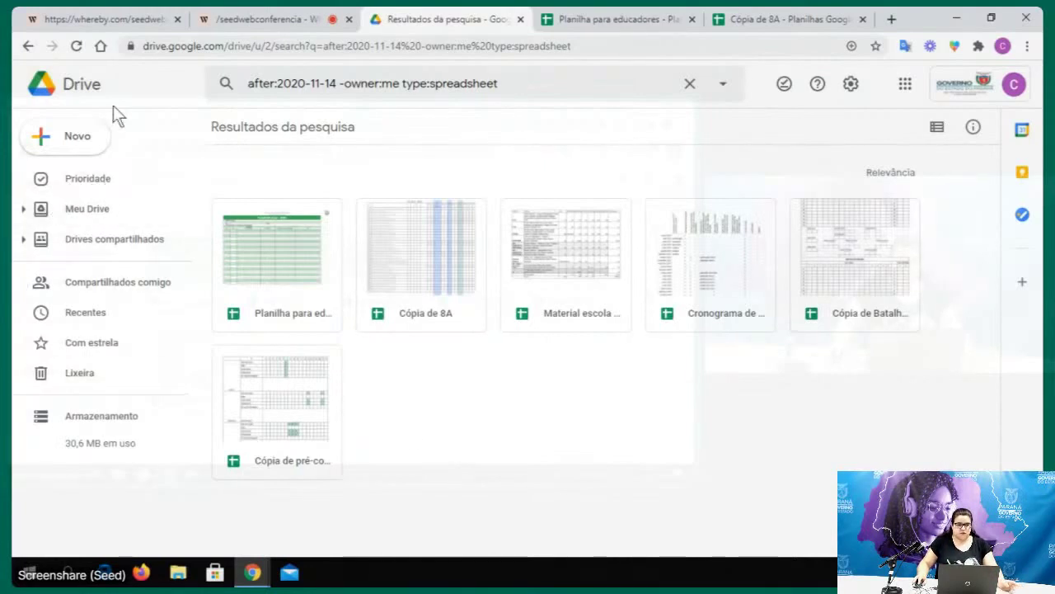
# Start a new Google Sheets file based on a template and show the Geral templates in the gallery
pyautogui.click(45, 149)
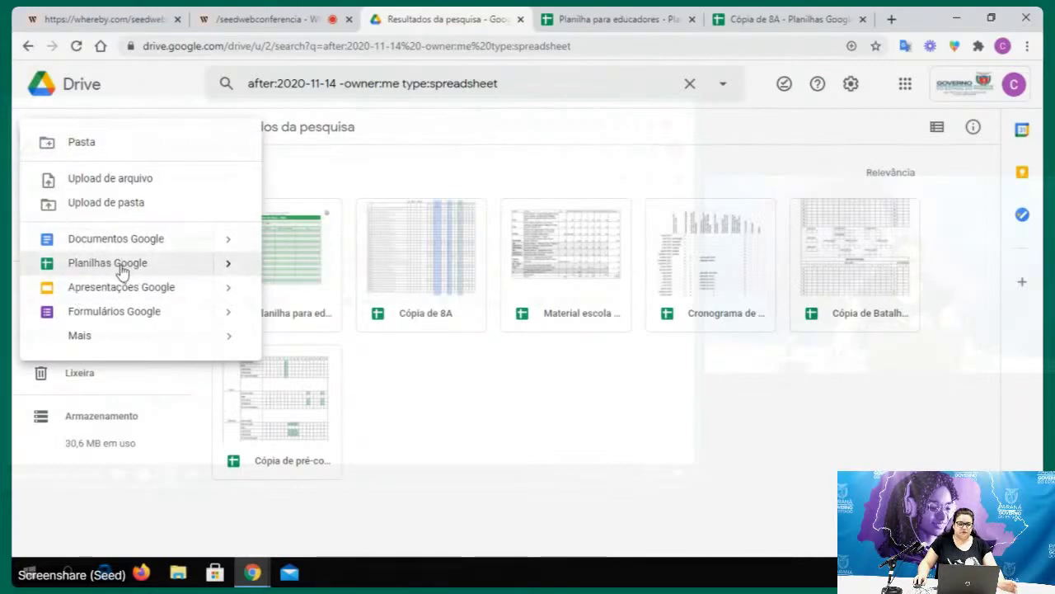
pyautogui.click(227, 266)
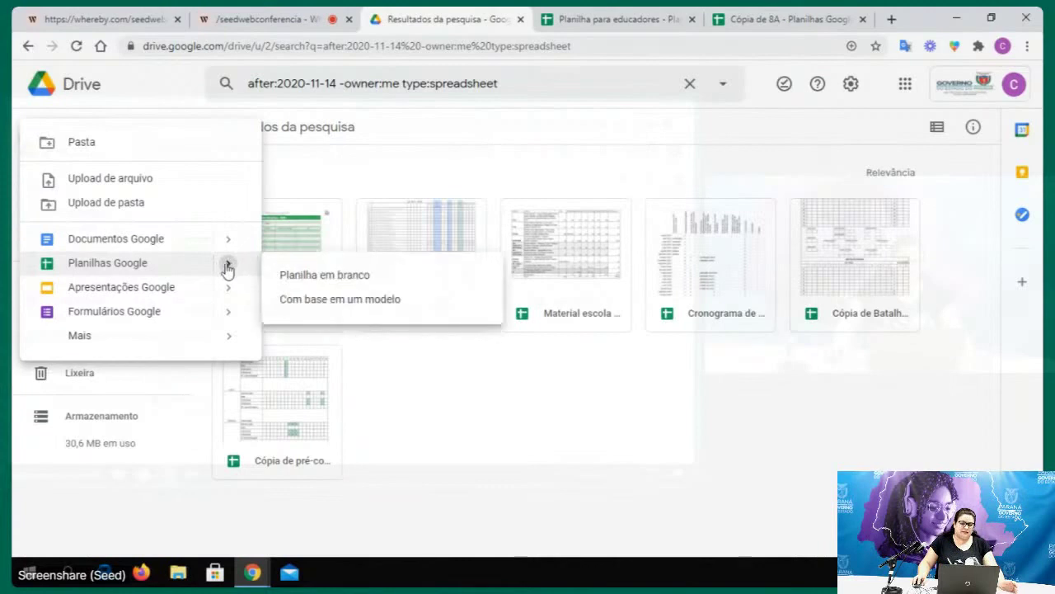
pyautogui.click(297, 302)
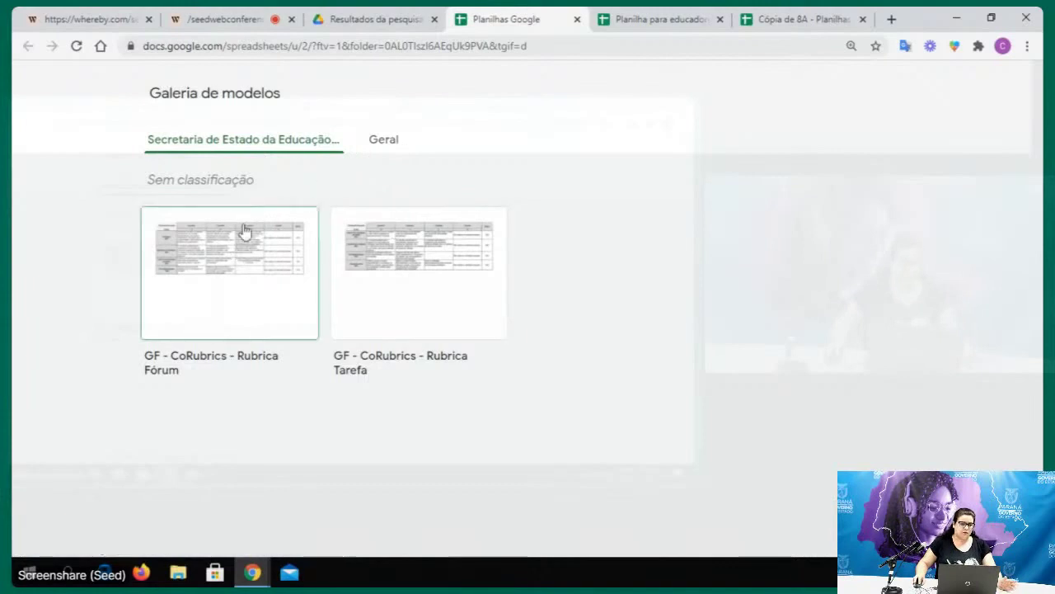
pyautogui.click(385, 141)
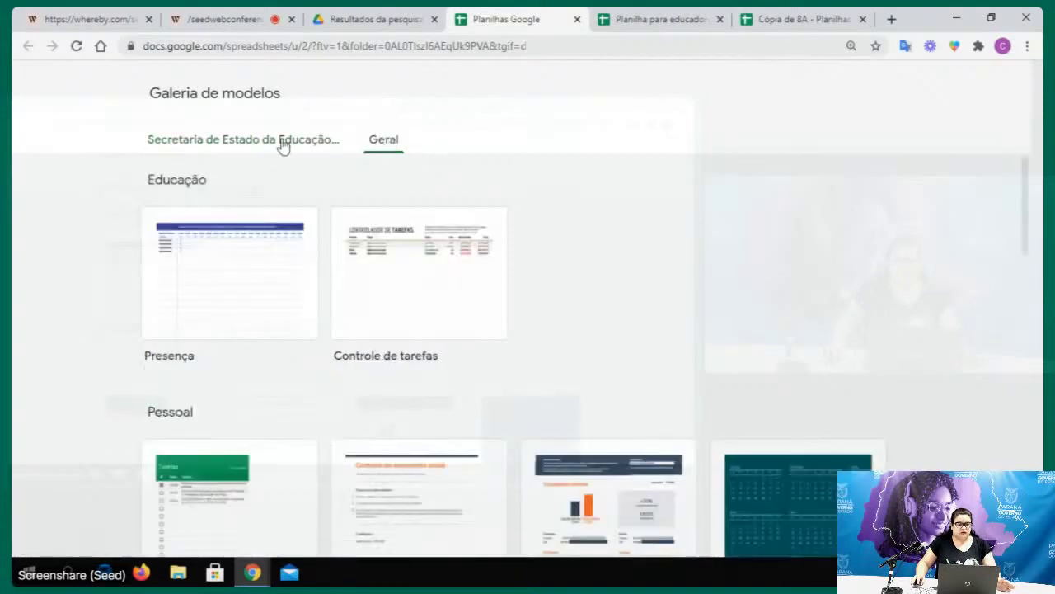
# Examine the general spreadsheet templates from Educação through Pessoal, Trabalho and Gerenciamento de projetos
pyautogui.scroll(-2, 287, 252)
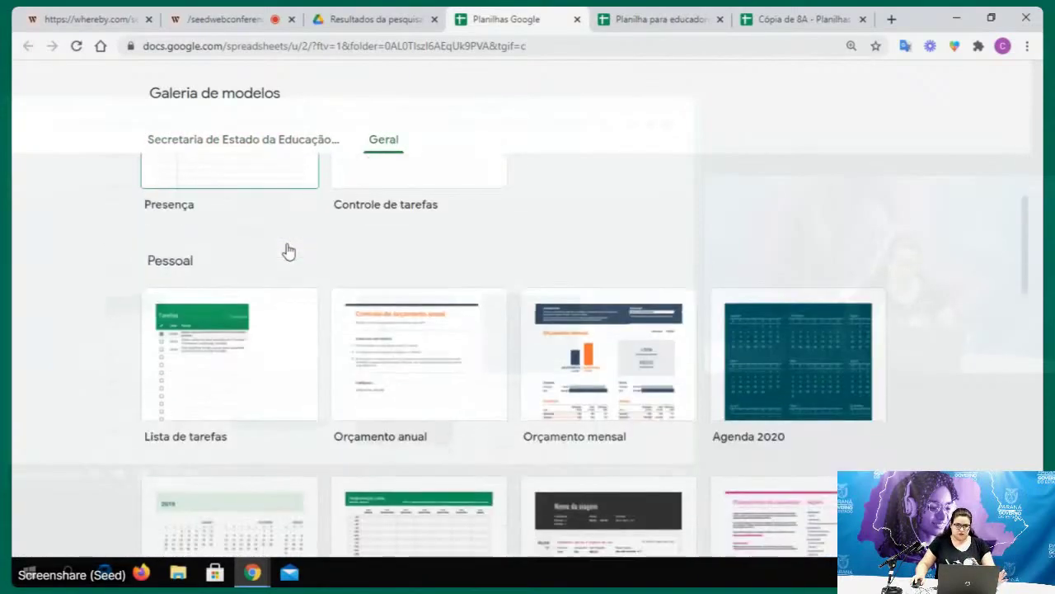
pyautogui.scroll(2, 295, 317)
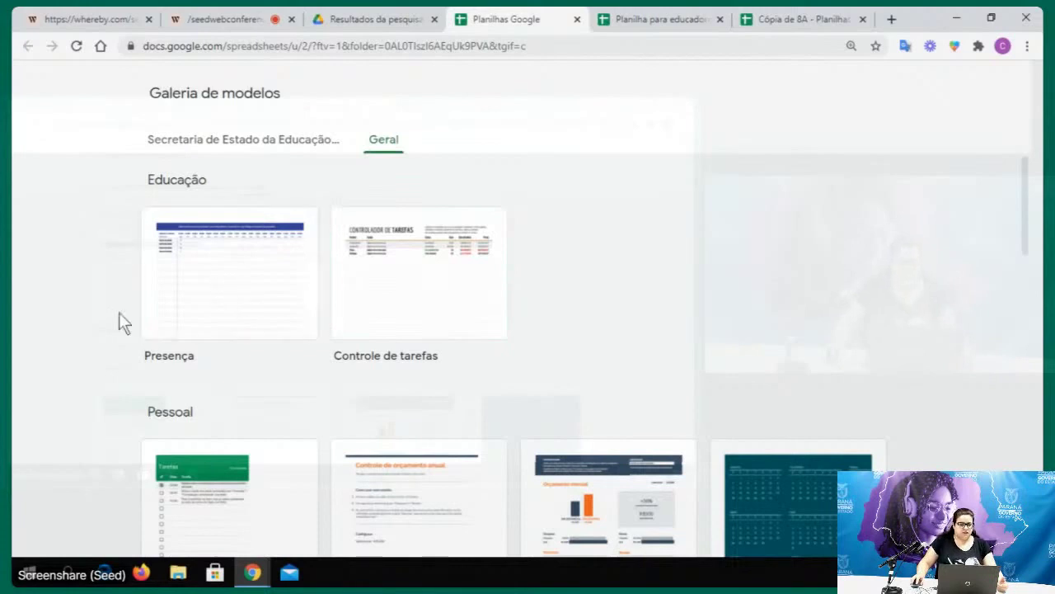
pyautogui.scroll(-4, 223, 276)
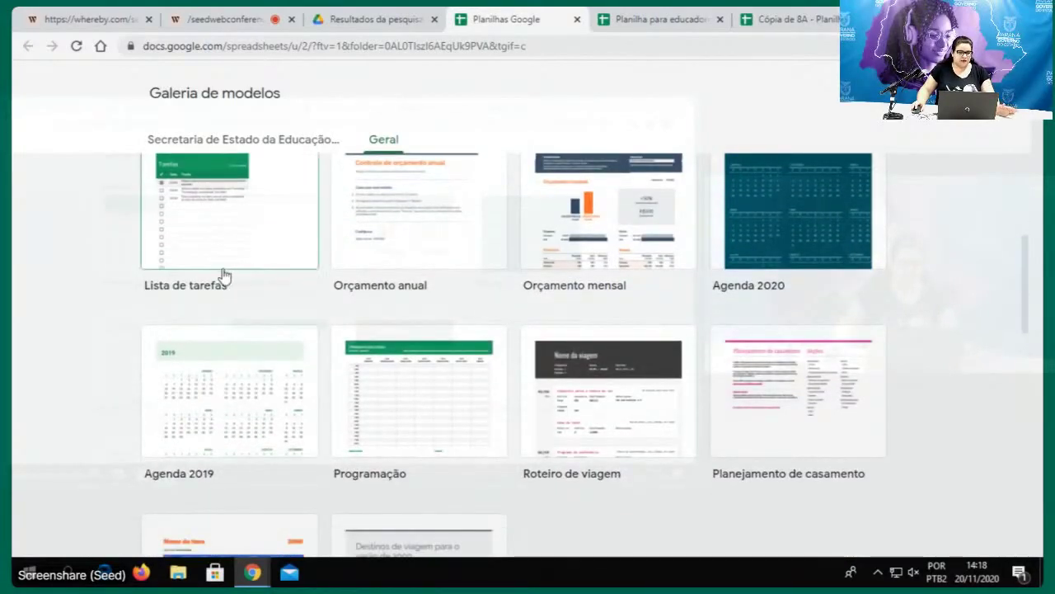
pyautogui.scroll(1, 228, 239)
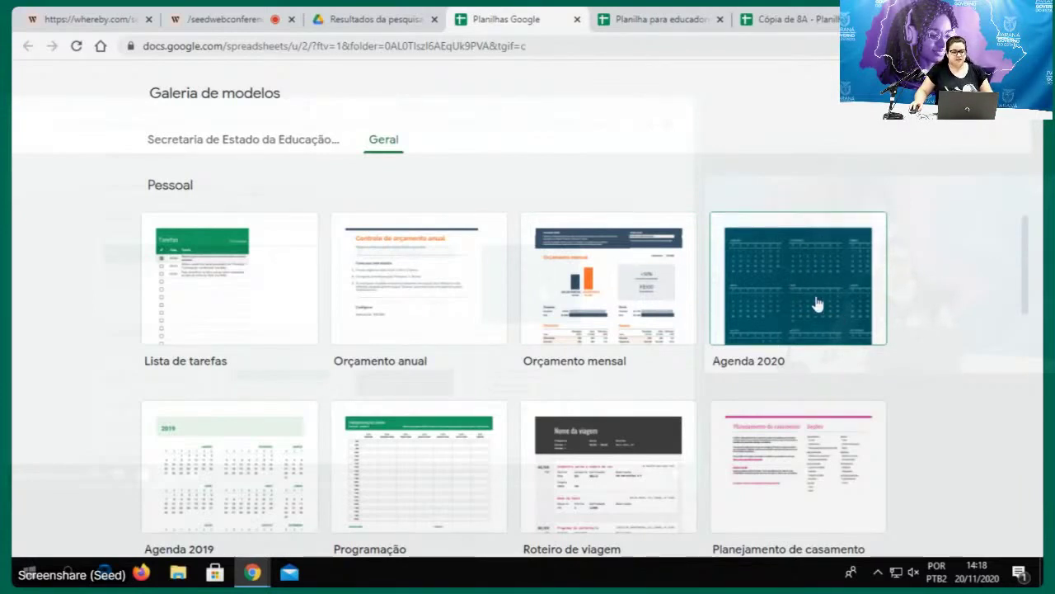
pyautogui.scroll(-2, 816, 305)
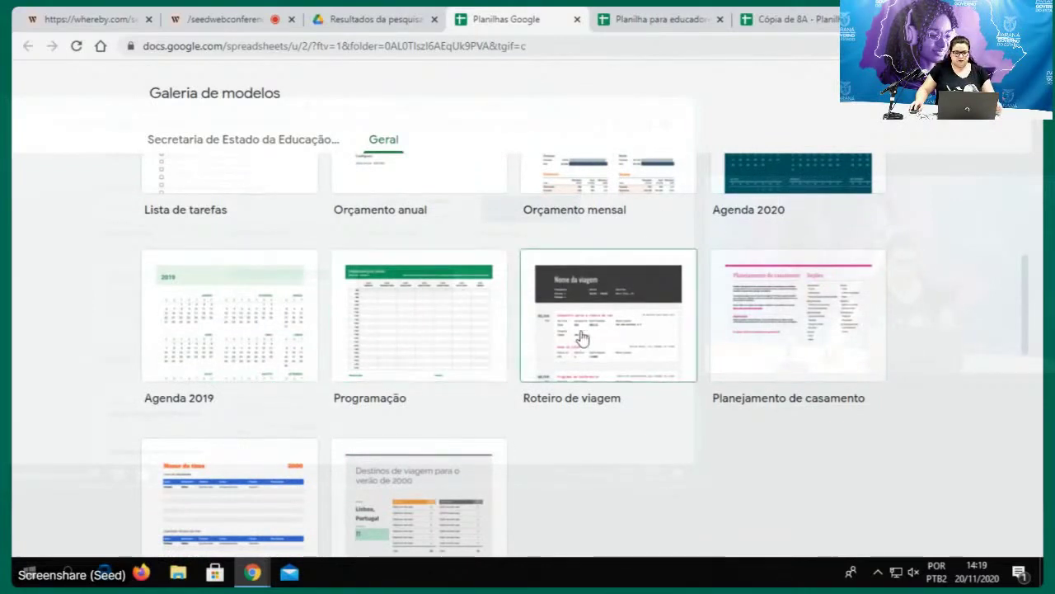
pyautogui.scroll(-1, 775, 324)
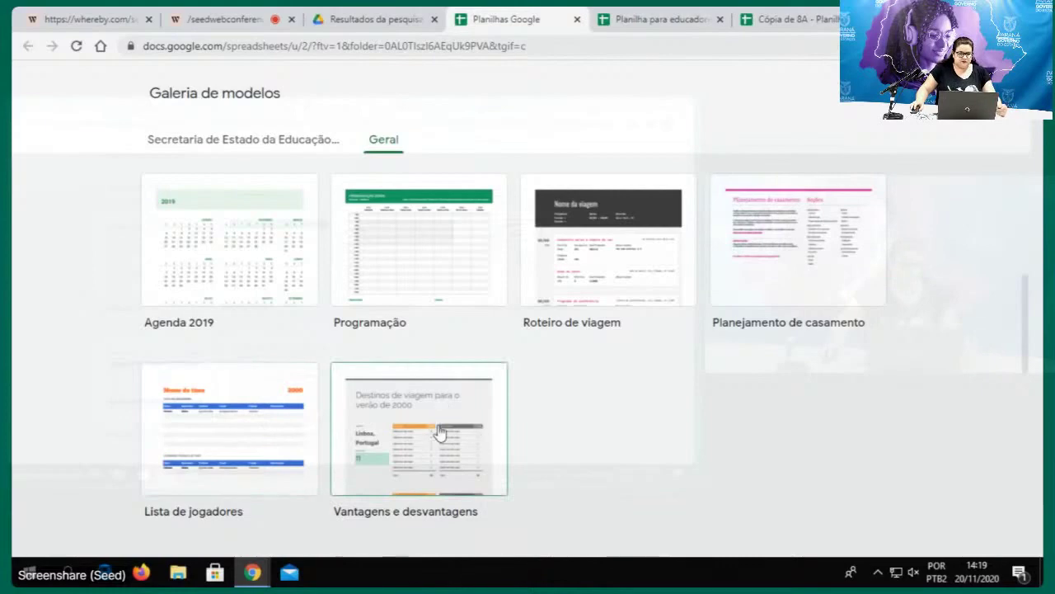
pyautogui.scroll(-2, 446, 433)
pyautogui.scroll(-2, 490, 313)
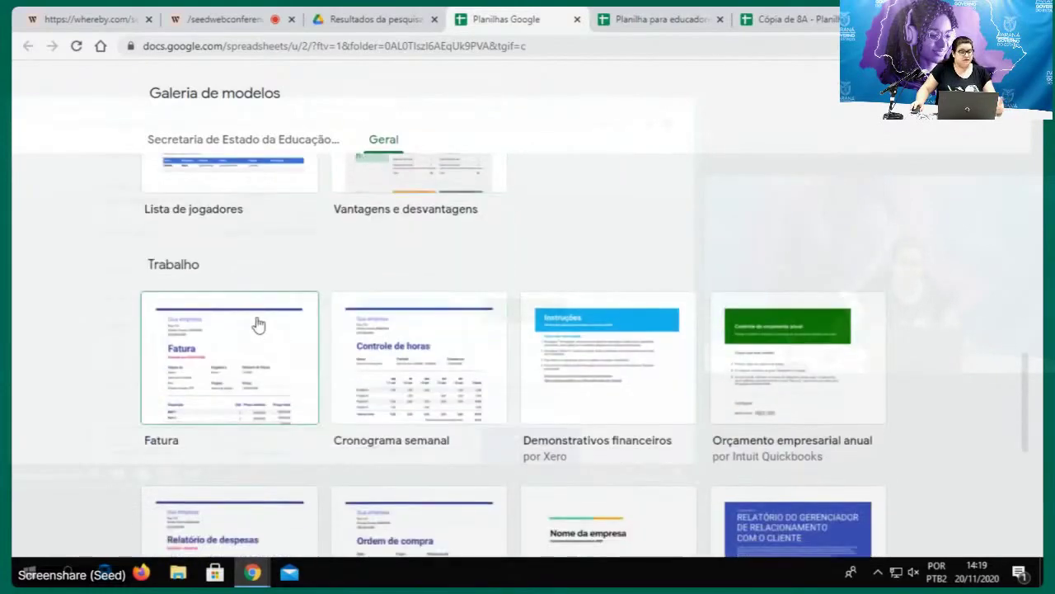
pyautogui.scroll(-1, 271, 323)
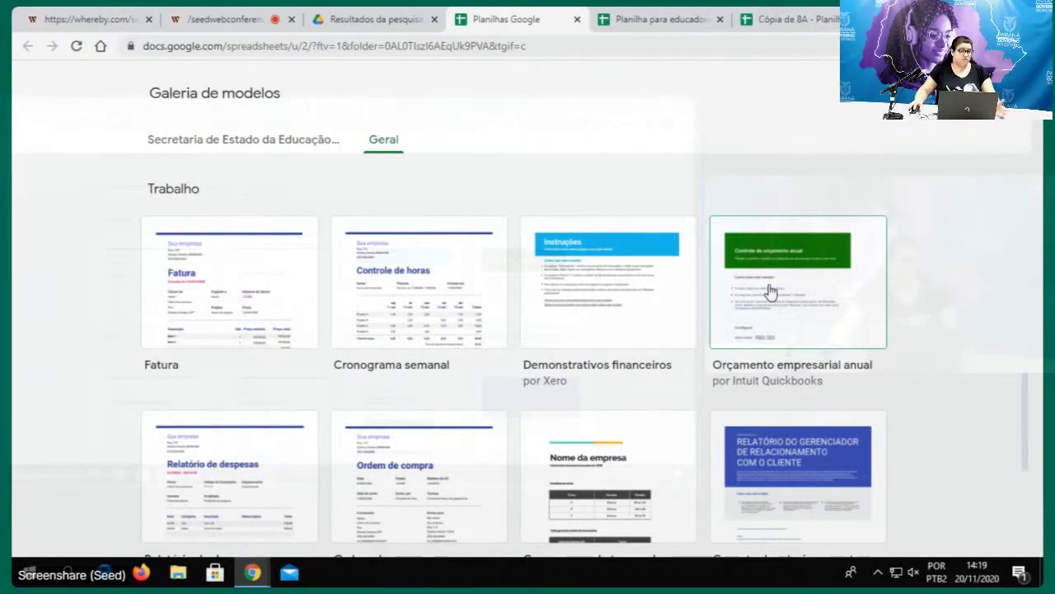
pyautogui.scroll(-2, 703, 269)
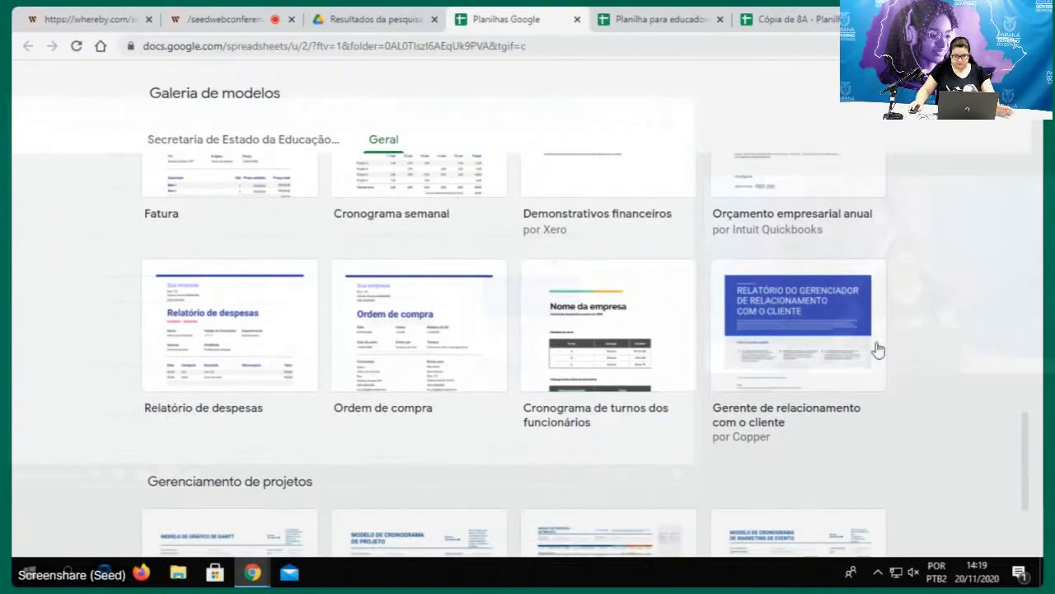
pyautogui.scroll(-1, 872, 351)
pyautogui.scroll(-1, 867, 366)
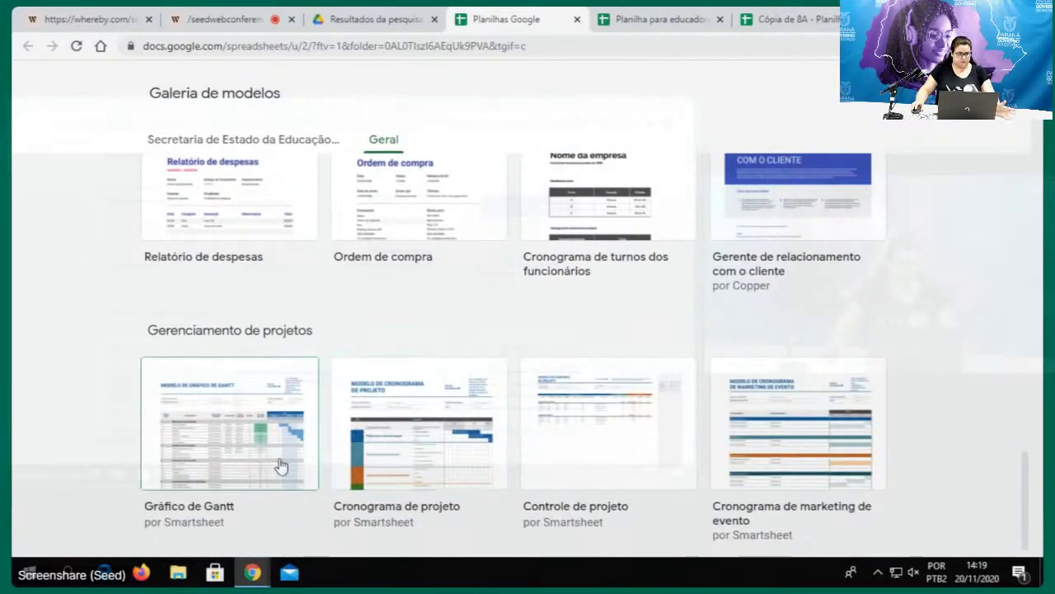
pyautogui.scroll(-1, 367, 406)
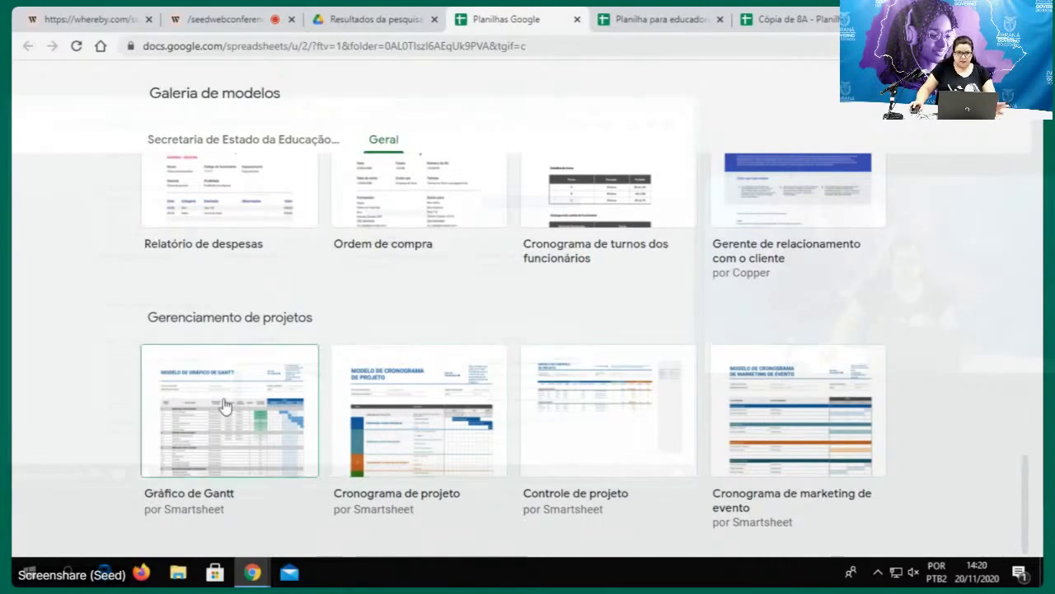
pyautogui.scroll(3, 445, 404)
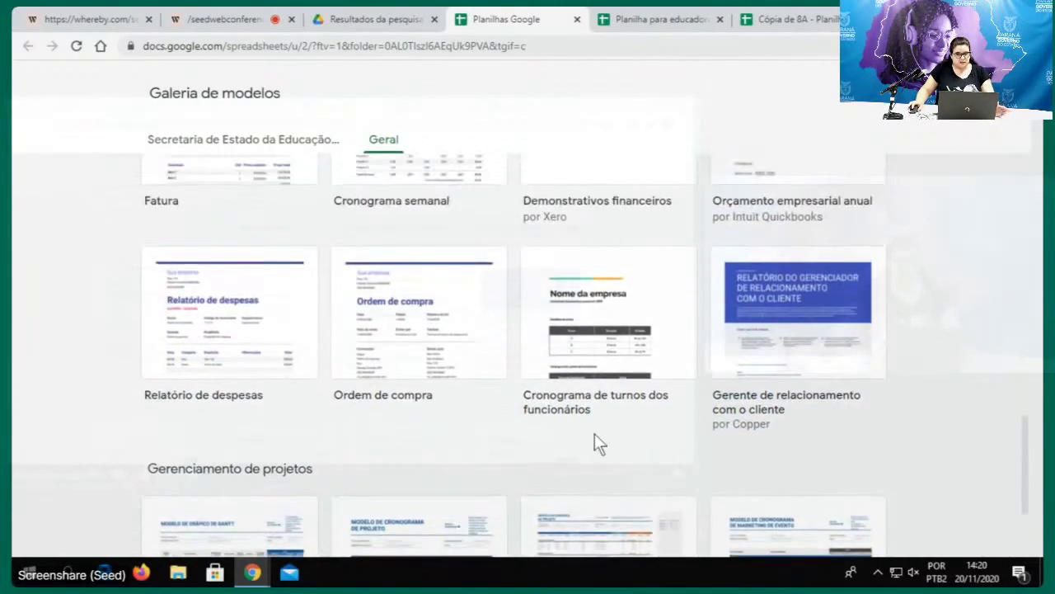
pyautogui.scroll(2, 599, 433)
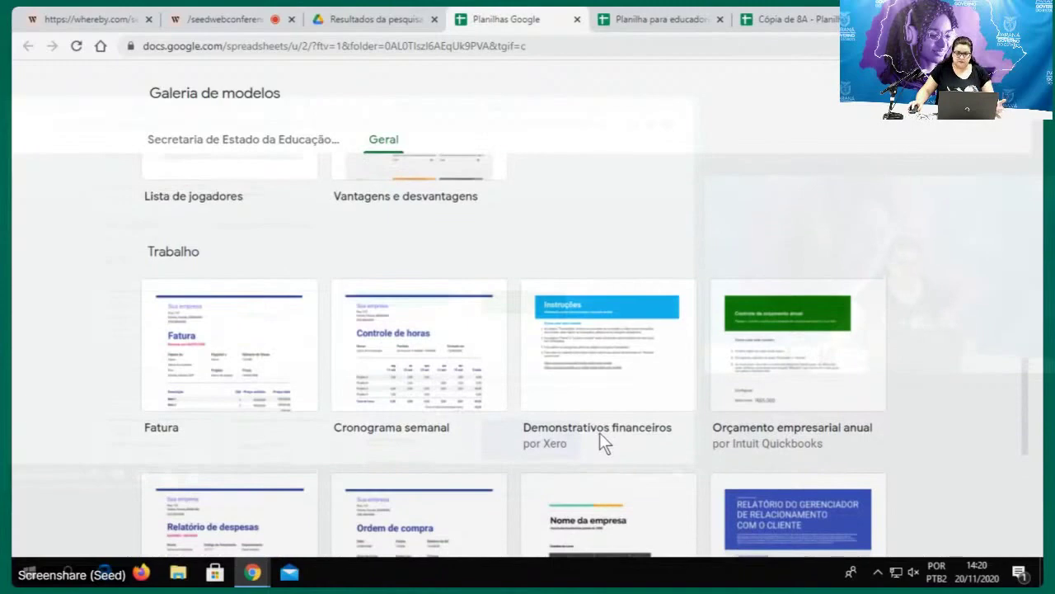
pyautogui.scroll(4, 599, 433)
pyautogui.scroll(6, 546, 423)
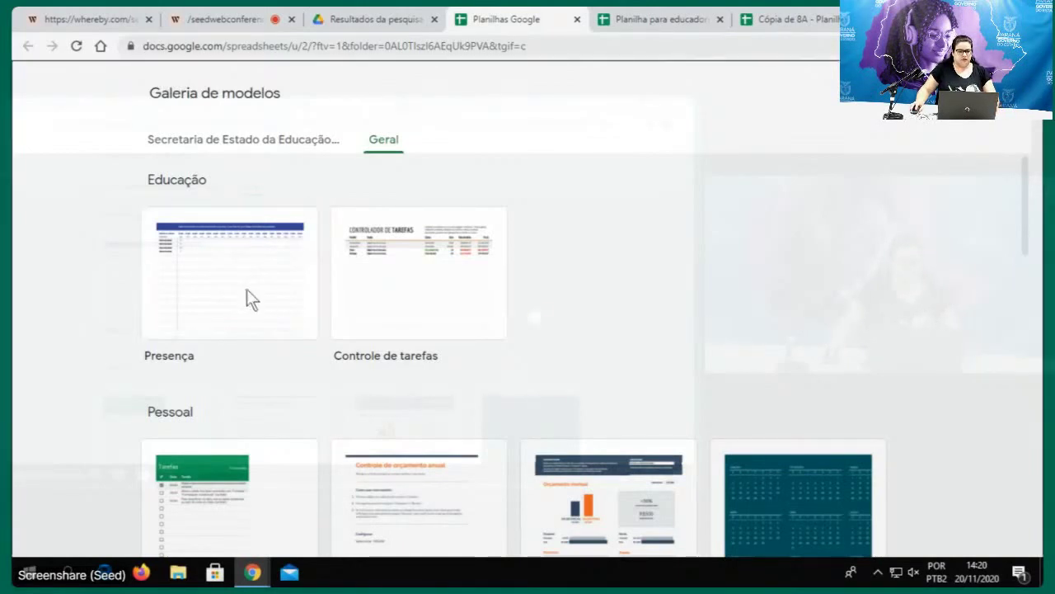
# Create a spreadsheet from the Presença template and replace the class name placeholder with 1° anoB
pyautogui.click(315, 349)
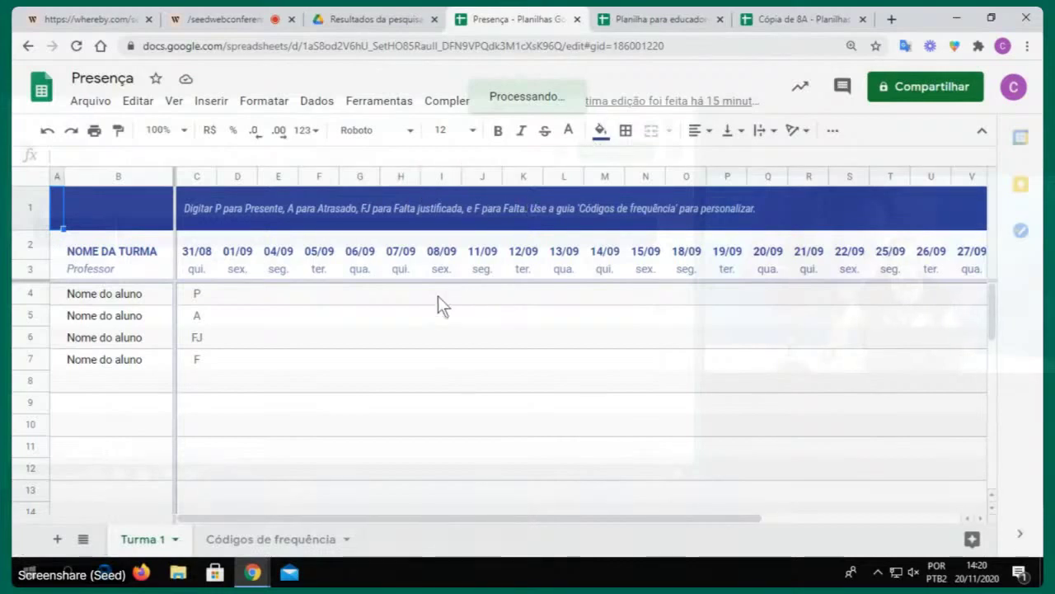
pyautogui.click(110, 271)
pyautogui.click(128, 251)
pyautogui.doubleClick(155, 241)
pyautogui.moveTo(160, 242); pyautogui.dragTo(52, 269)
pyautogui.write('1')
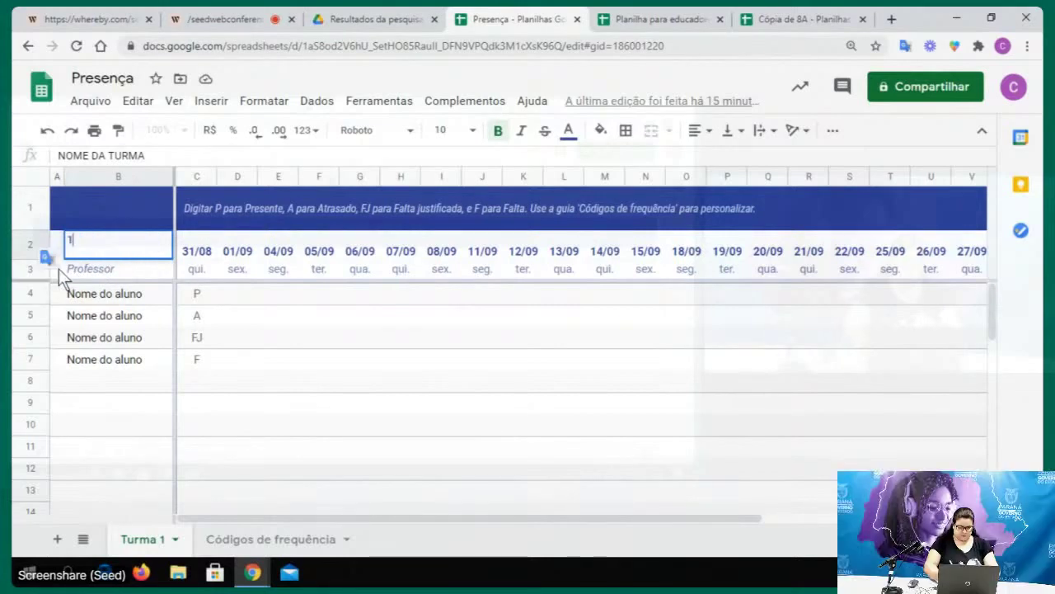
pyautogui.write('° anoB')
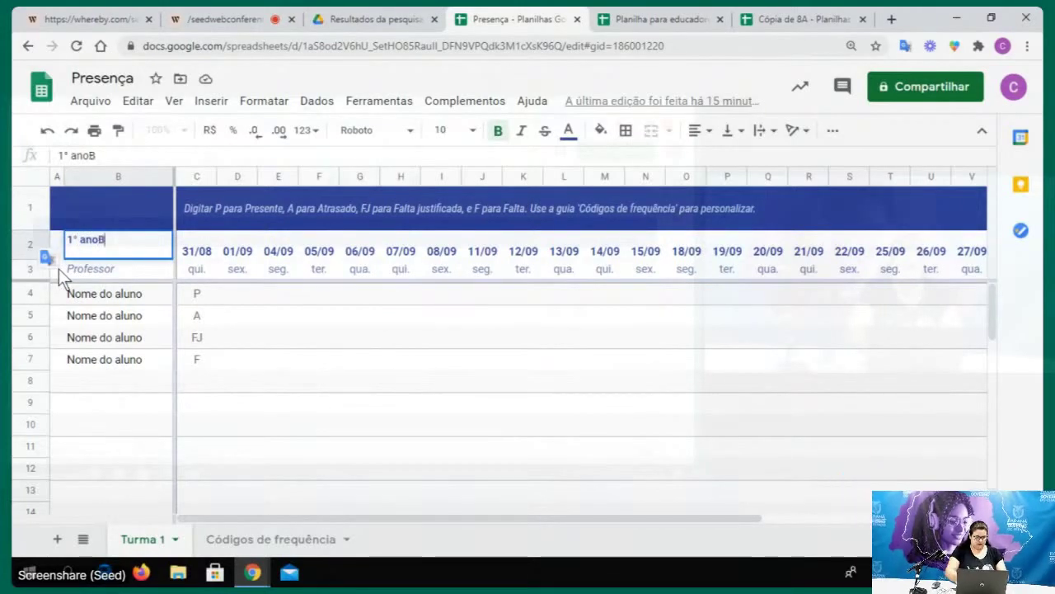
# Replace the Professor placeholder below the class name with the teacher's first name
pyautogui.click(102, 268)
pyautogui.press('BackSpace')
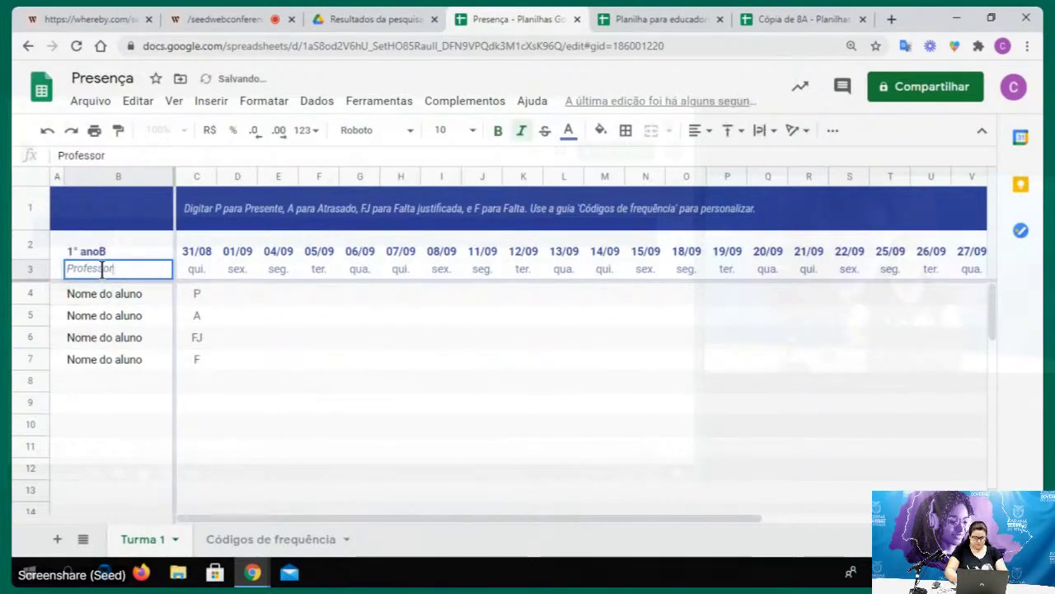
pyautogui.write('A')
pyautogui.press('BackSpace')
pyautogui.press('BackSpace')
pyautogui.press('BackSpace')
pyautogui.press('BackSpace')
pyautogui.press('BackSpace')
pyautogui.press('BackSpace')
pyautogui.press('BackSpace')
pyautogui.press('BackSpace')
pyautogui.press('BackSpace')
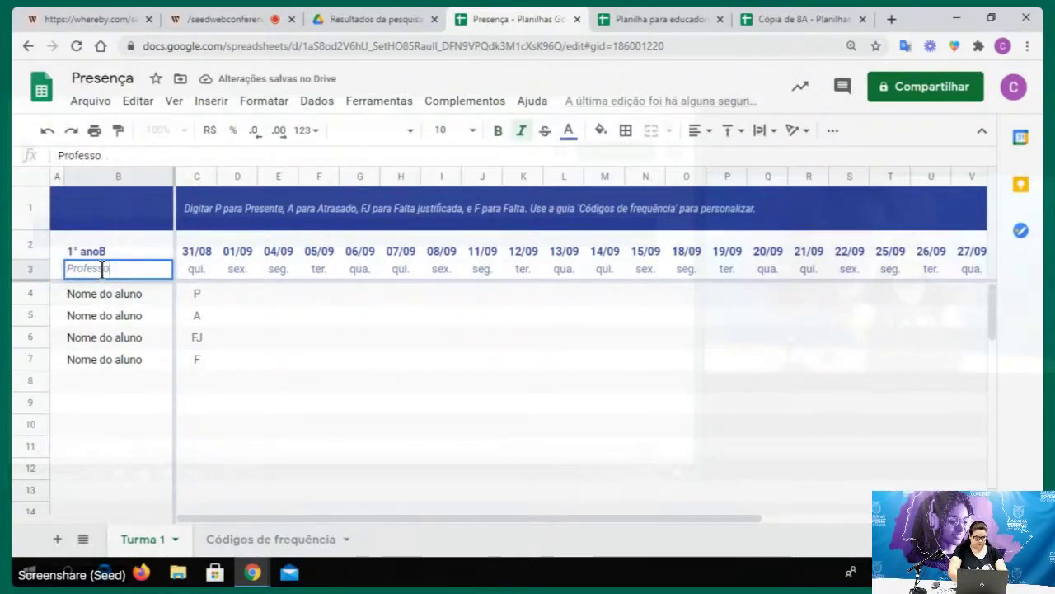
pyautogui.write('Andrea')
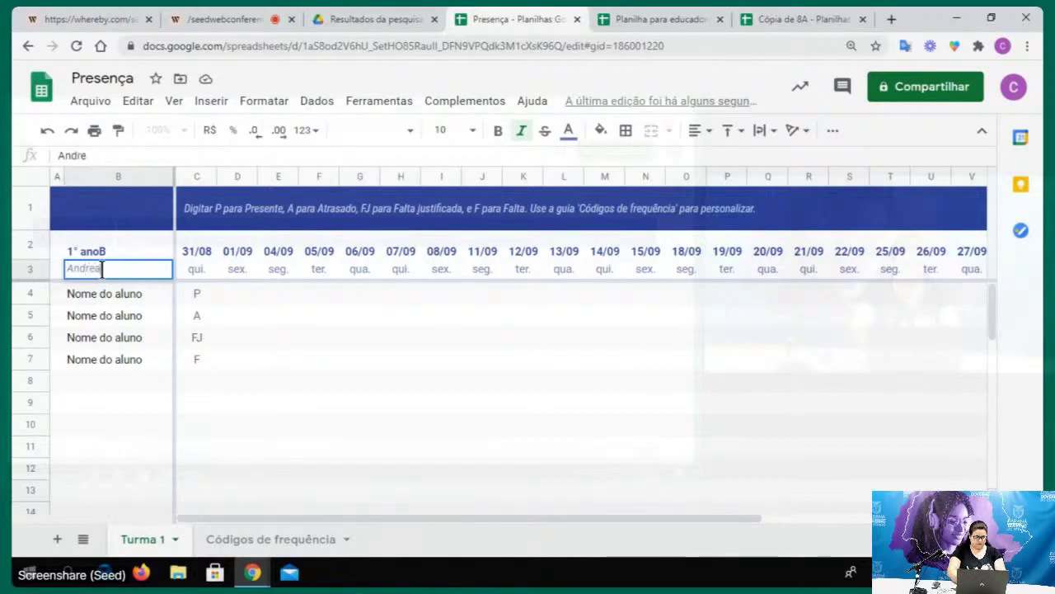
# Set the first class date in C2 to 20/11 and fill consecutive daily dates across row 2 through column V
pyautogui.click(206, 257)
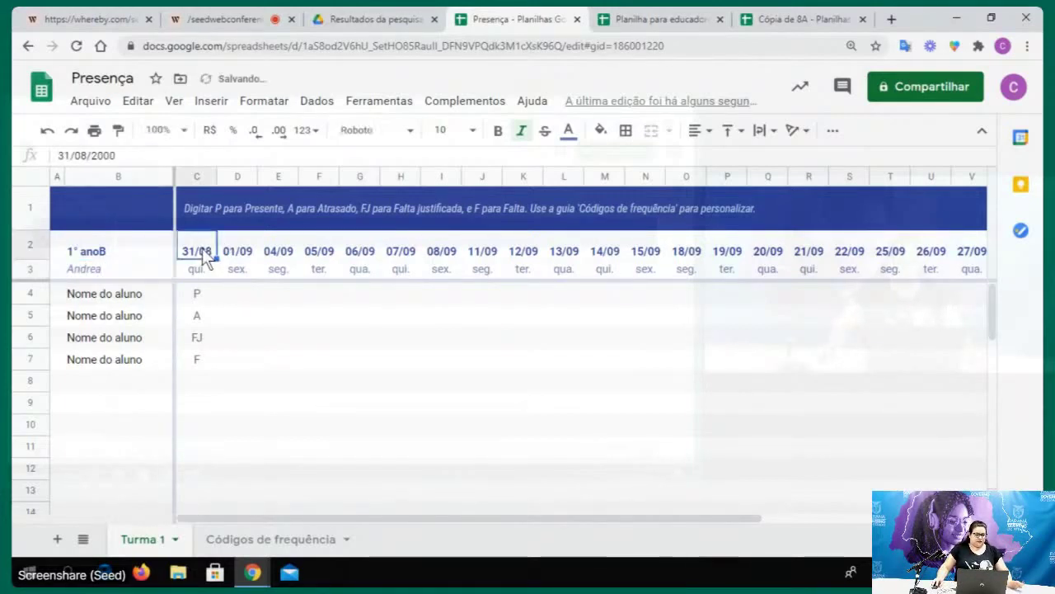
pyautogui.click(246, 256)
pyautogui.click(210, 258)
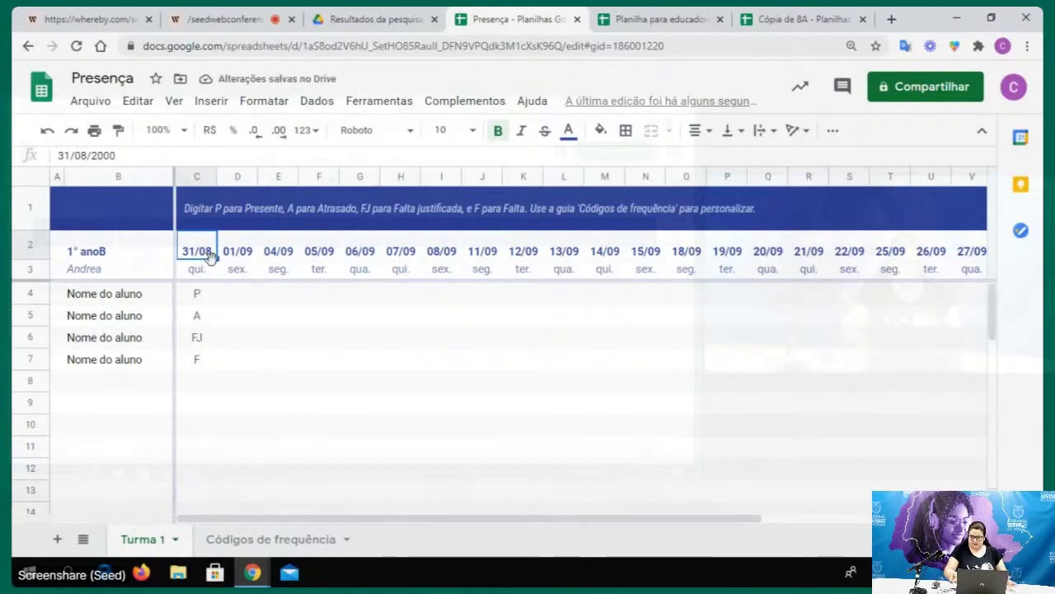
pyautogui.write('2')
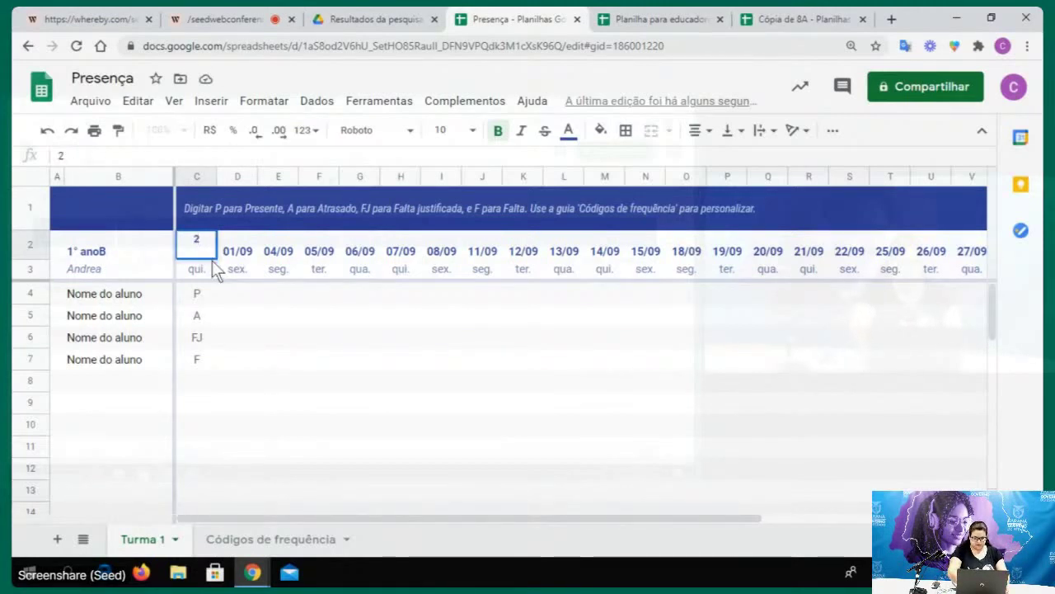
pyautogui.write('0/11')
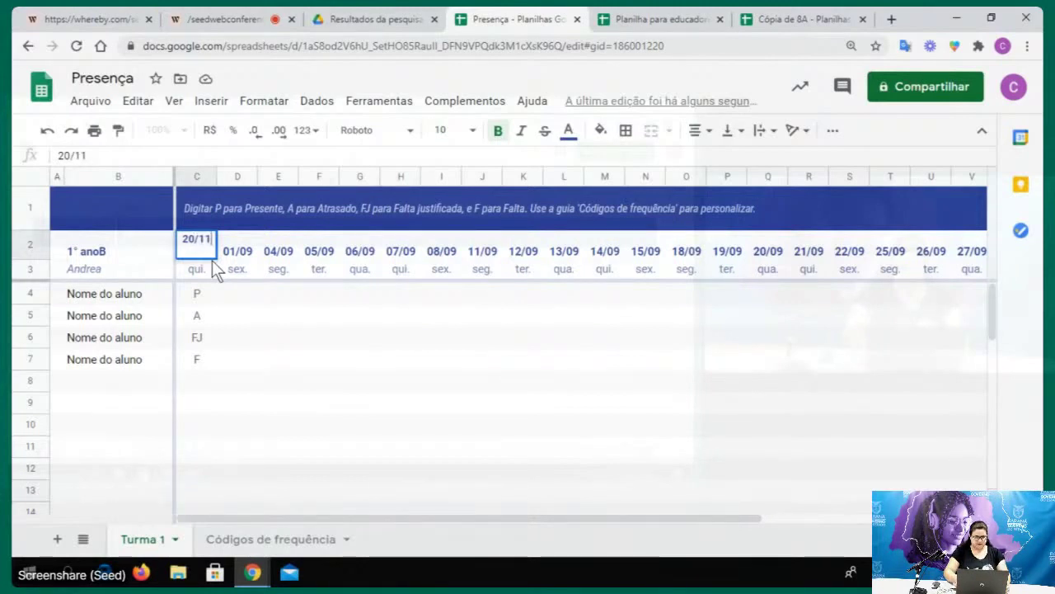
pyautogui.press('Return')
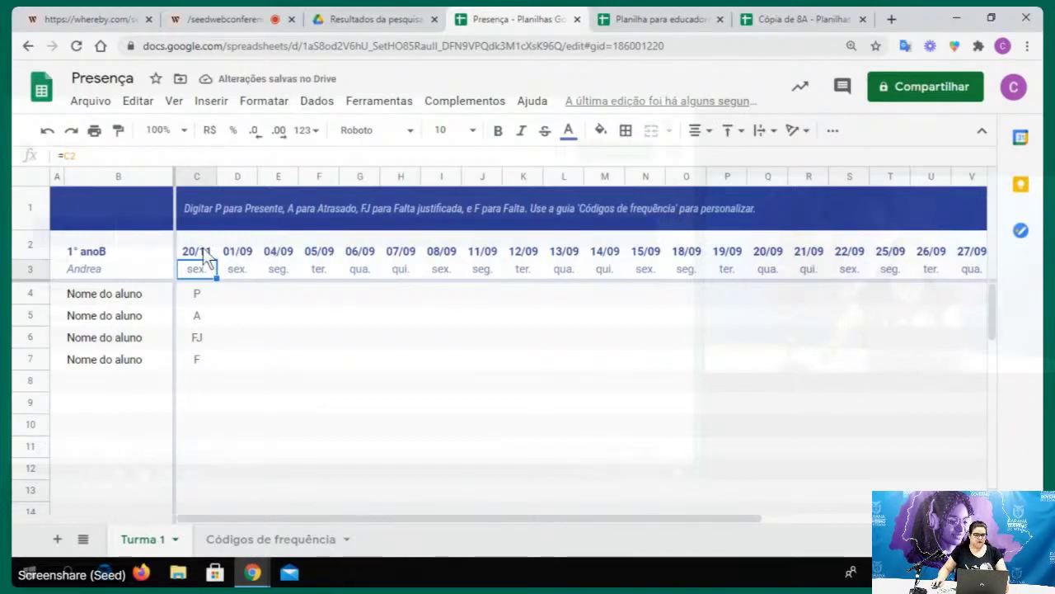
pyautogui.click(215, 248)
pyautogui.moveTo(217, 260); pyautogui.dragTo(965, 229)
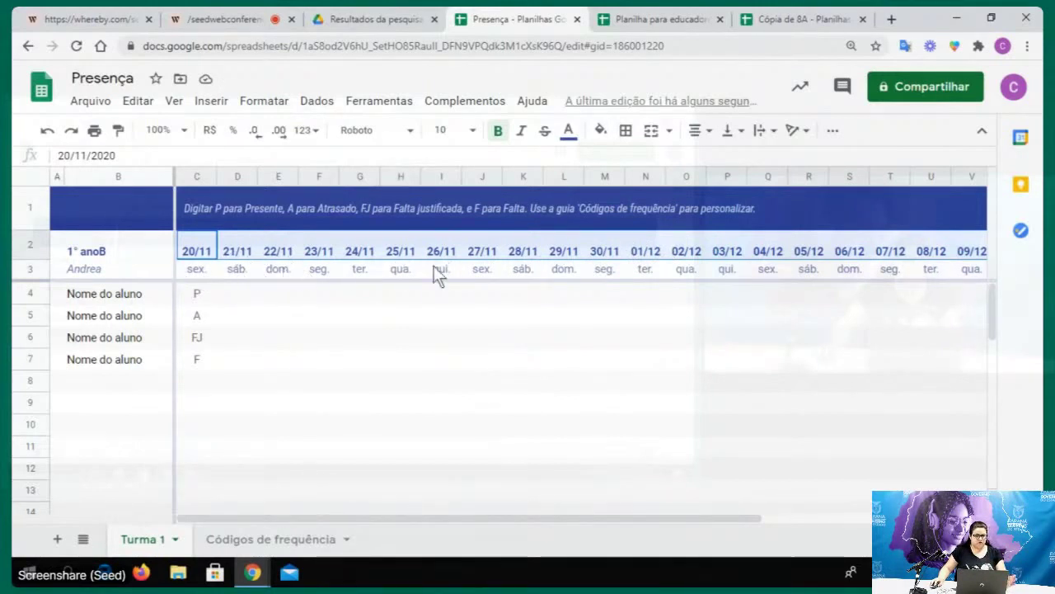
# Set the second class date in D2 to 23/11
pyautogui.click(238, 257)
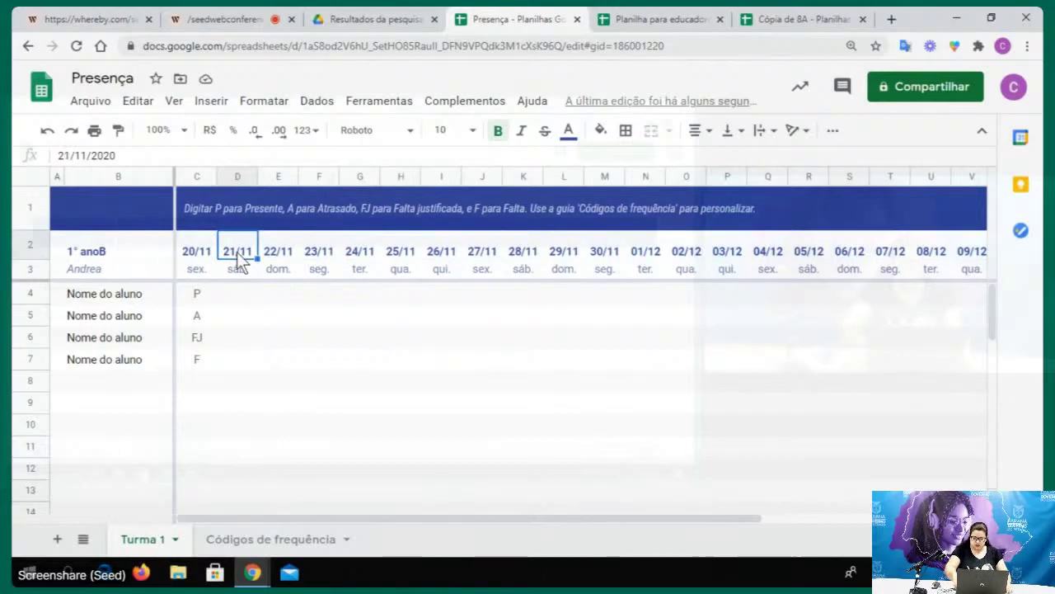
pyautogui.write('23/11')
pyautogui.press('Return')
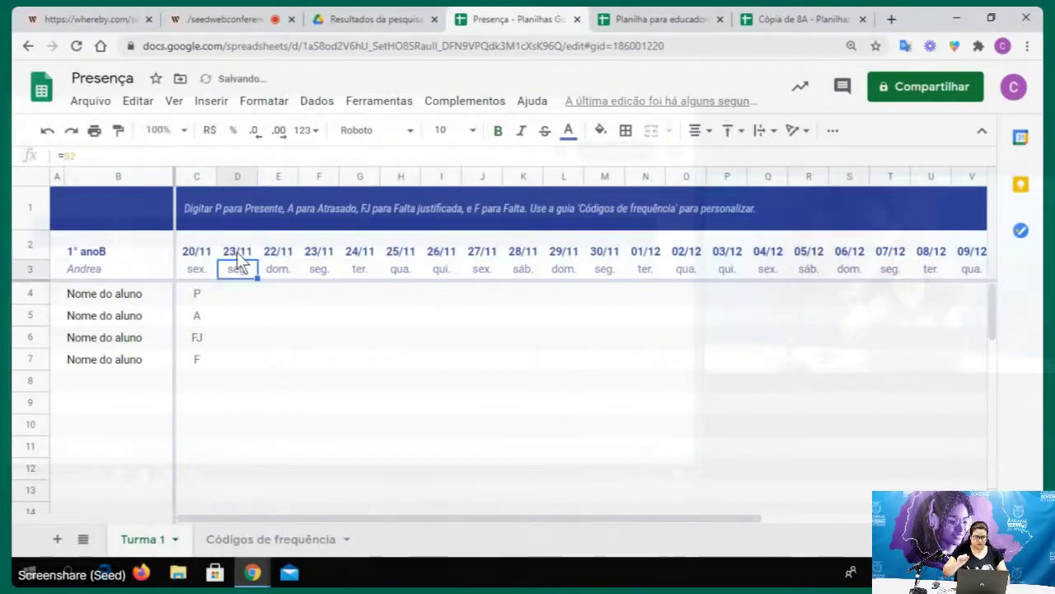
# Replace the date in E2 with the formula =C2+7 to repeat the first class day one week on
pyautogui.click(281, 258)
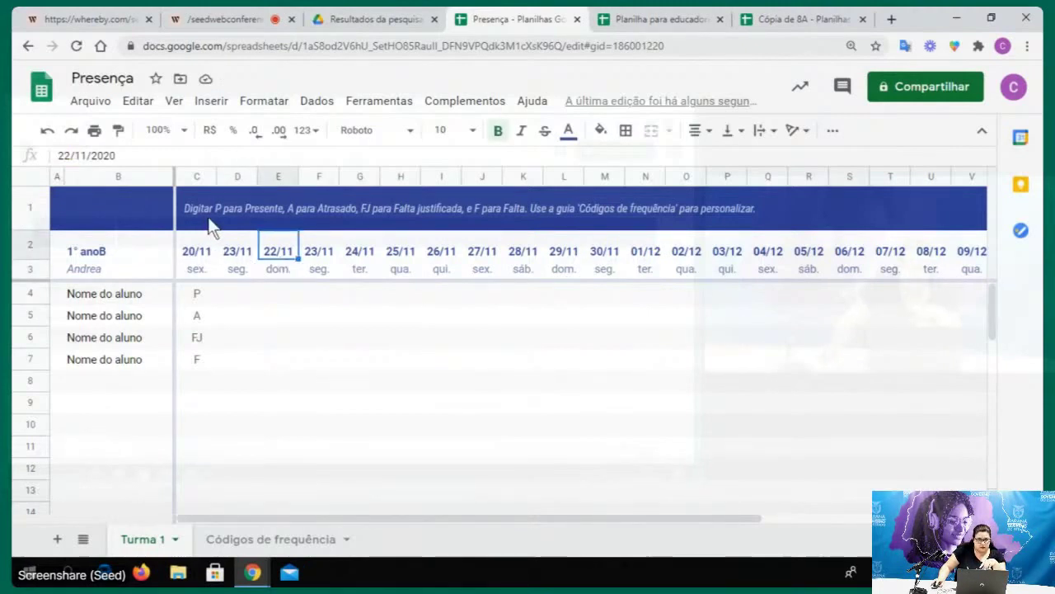
pyautogui.moveTo(141, 155); pyautogui.dragTo(33, 160)
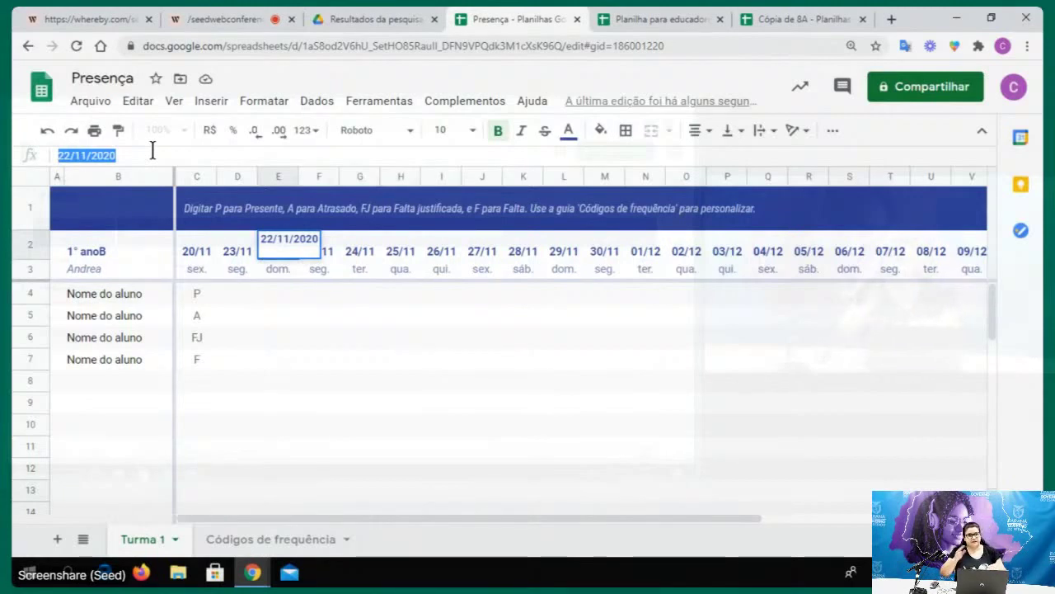
pyautogui.press('BackSpace')
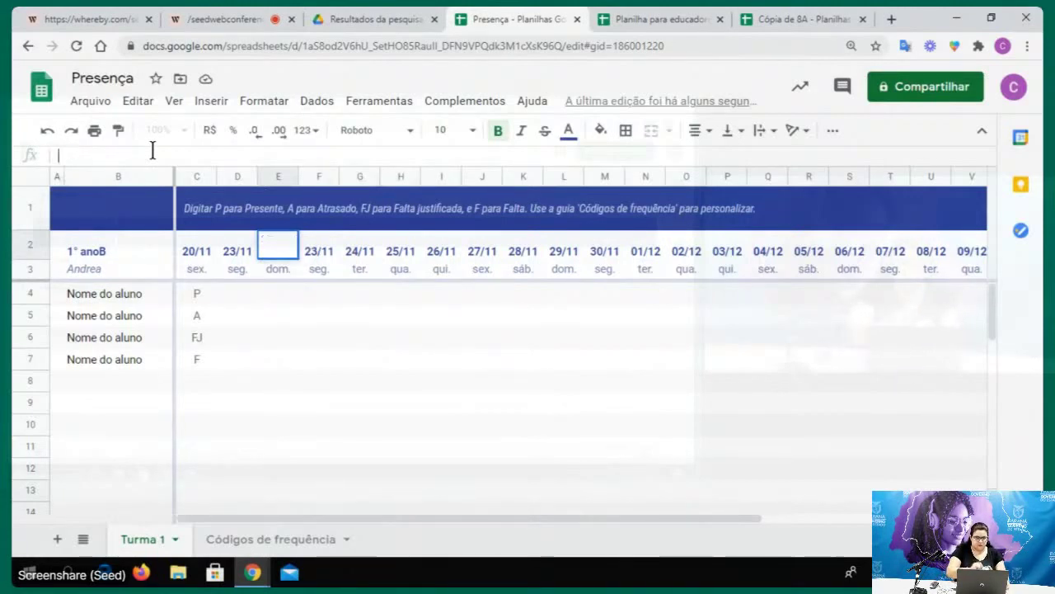
pyautogui.write('=')
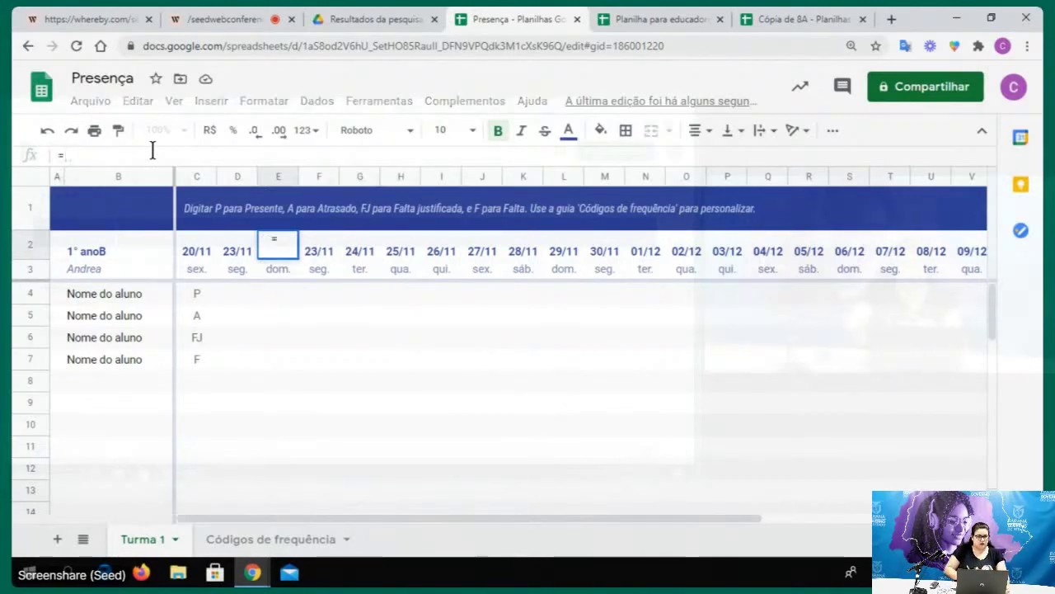
pyautogui.click(190, 251)
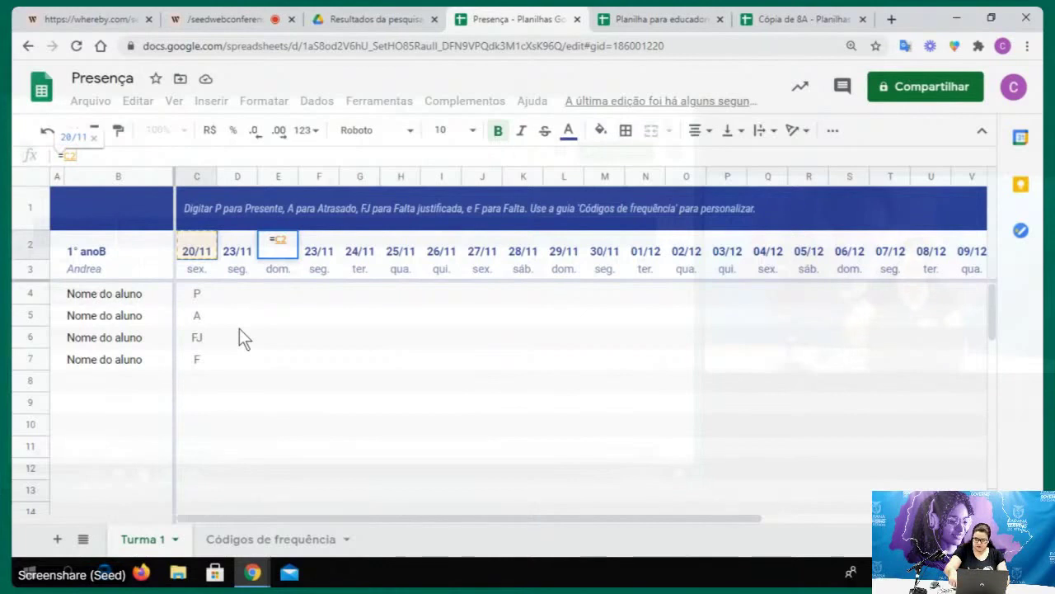
pyautogui.write('+')
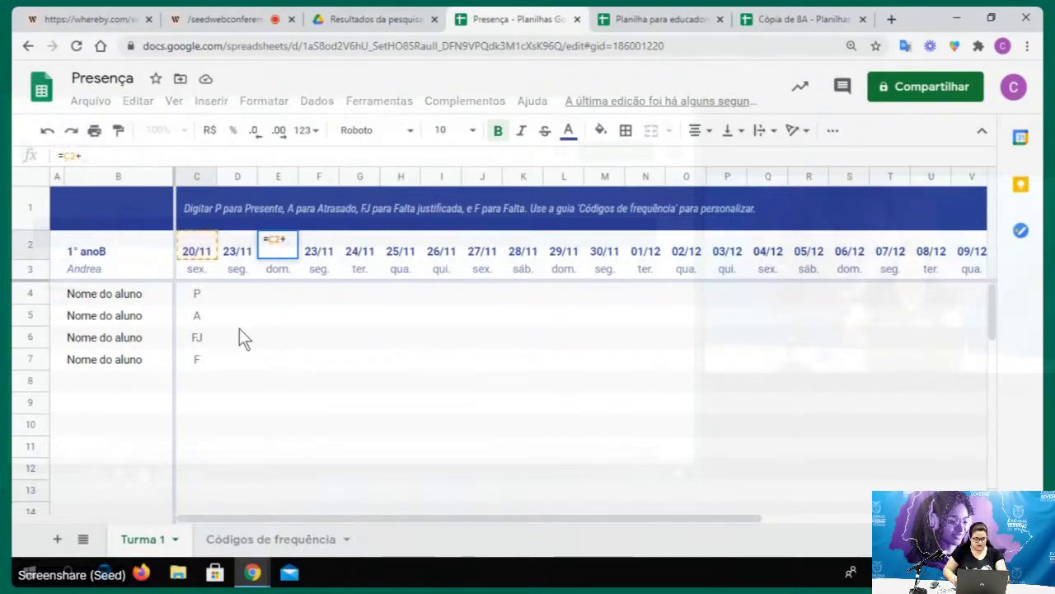
pyautogui.write('7')
pyautogui.press('Return')
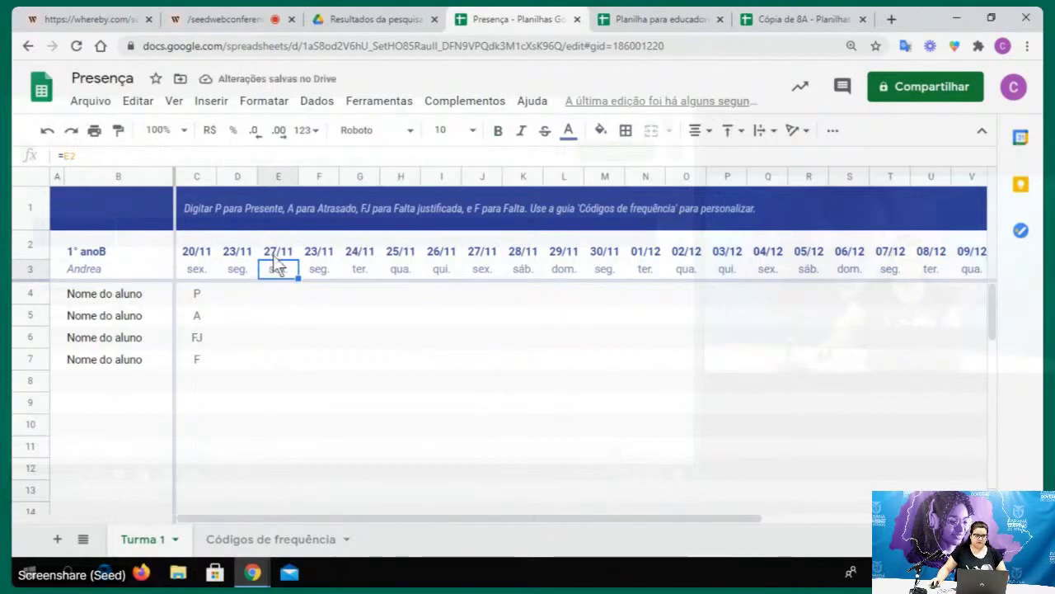
# Replace the date in F2 with the formula =D2+7 to repeat the second class day one week on
pyautogui.click(319, 257)
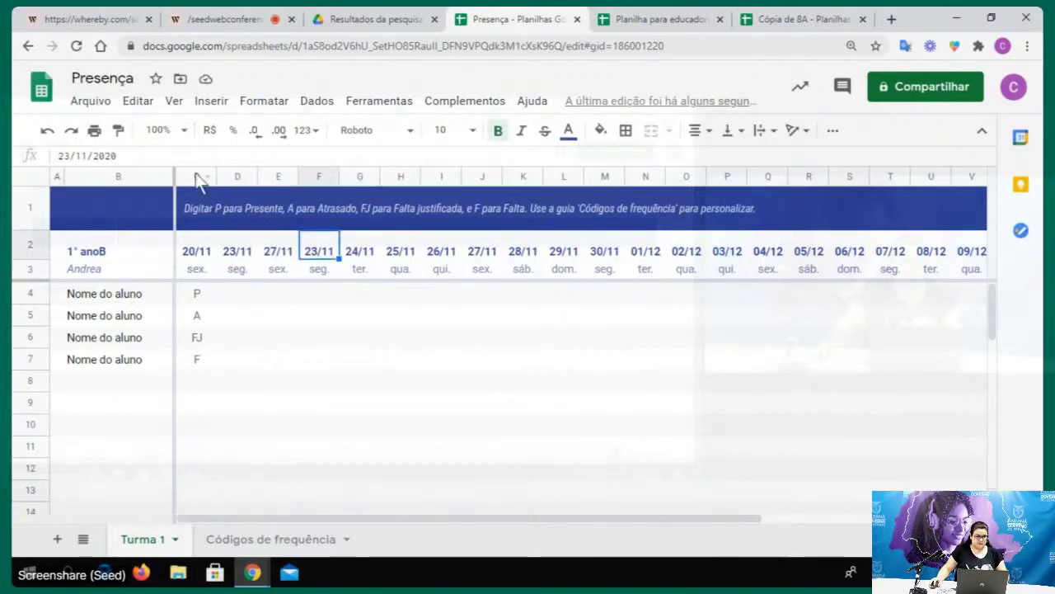
pyautogui.click(174, 156)
pyautogui.moveTo(174, 156); pyautogui.dragTo(24, 176)
pyautogui.press('BackSpace')
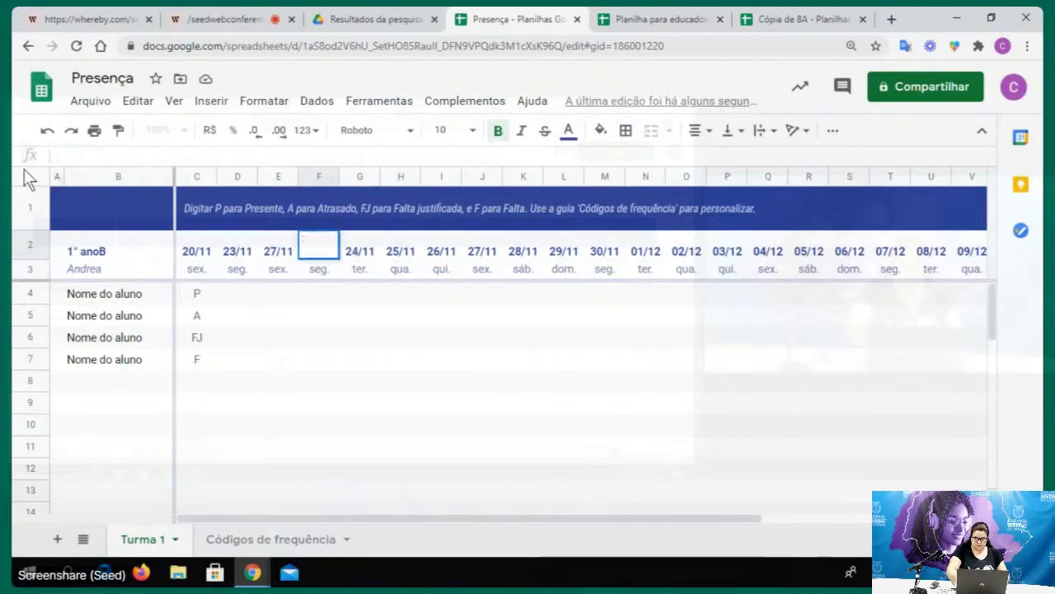
pyautogui.write('=')
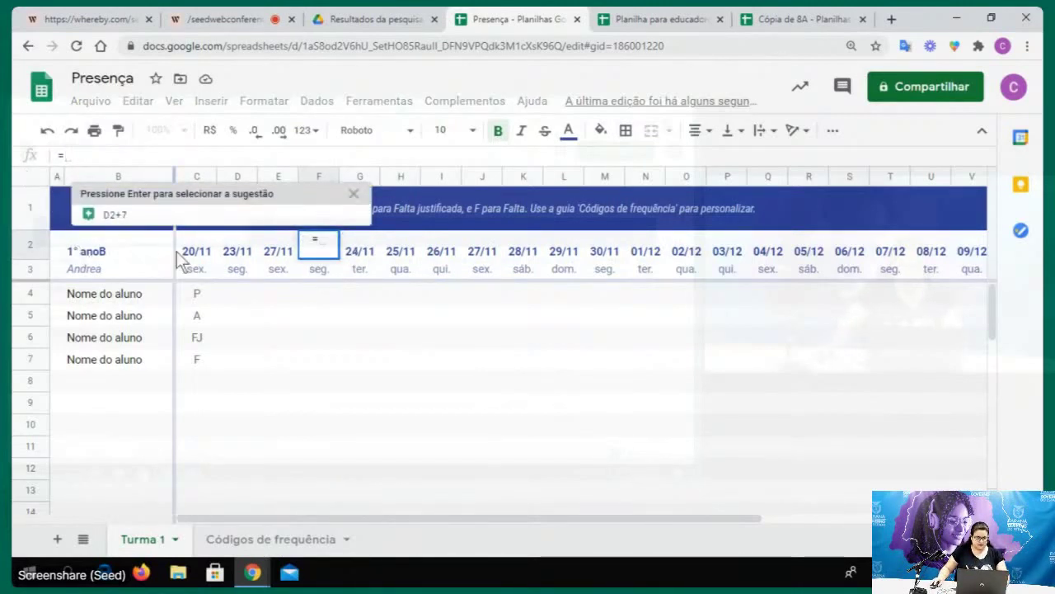
pyautogui.click(241, 254)
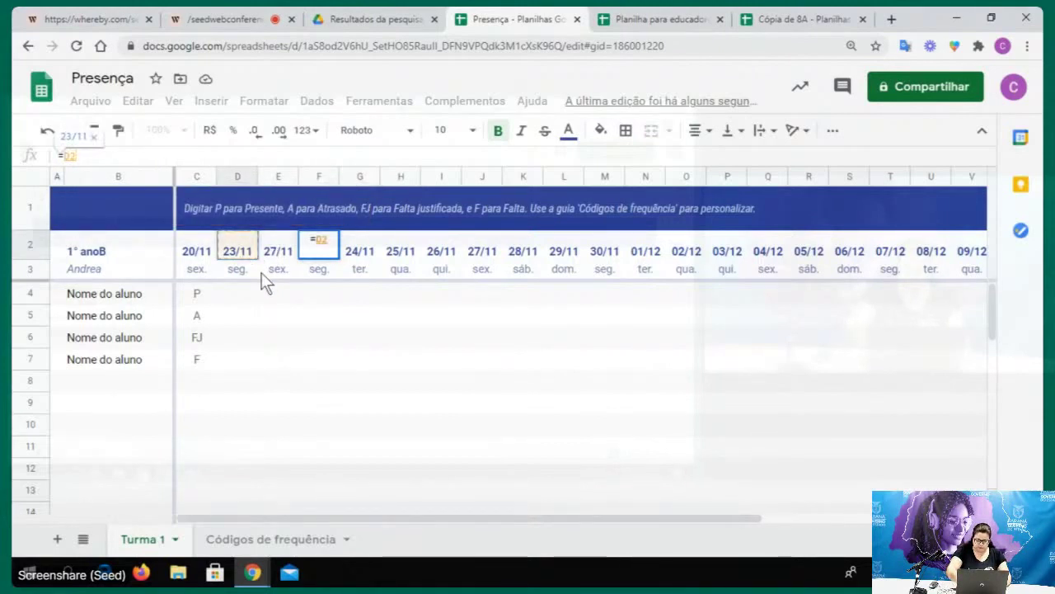
pyautogui.write('+7')
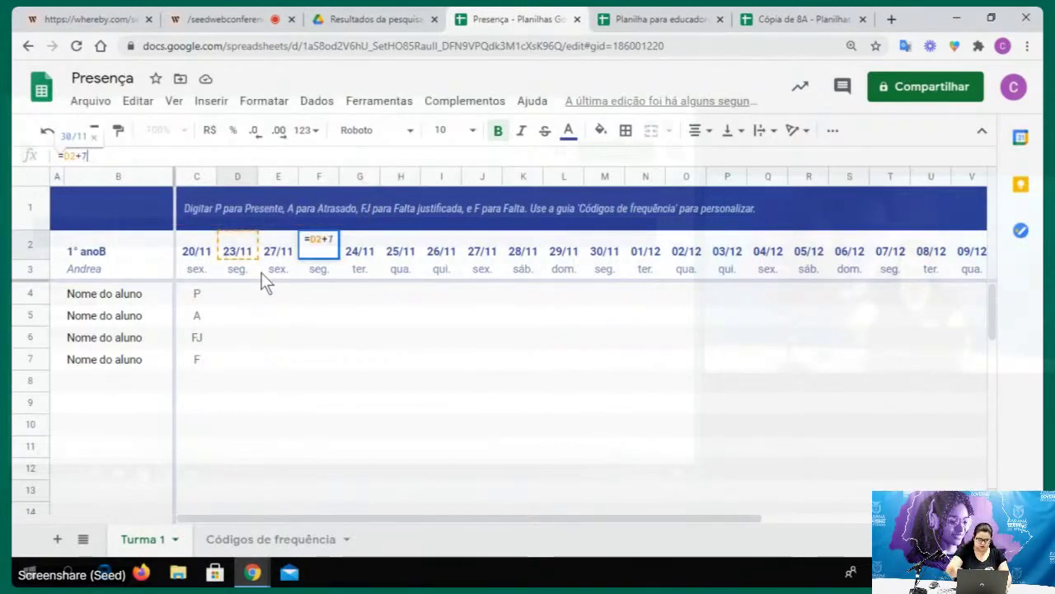
pyautogui.press('Return')
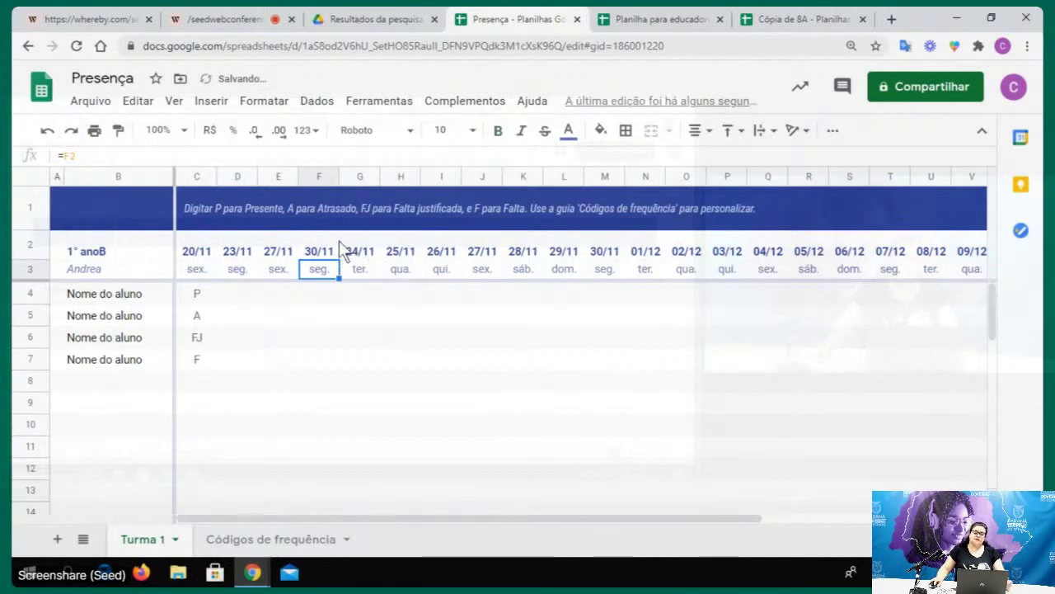
# Fill the weekly date formulas from E2:F2 across row 2 through column U
pyautogui.moveTo(277, 251); pyautogui.dragTo(308, 247)
pyautogui.moveTo(199, 254); pyautogui.dragTo(283, 262)
pyautogui.click(277, 256)
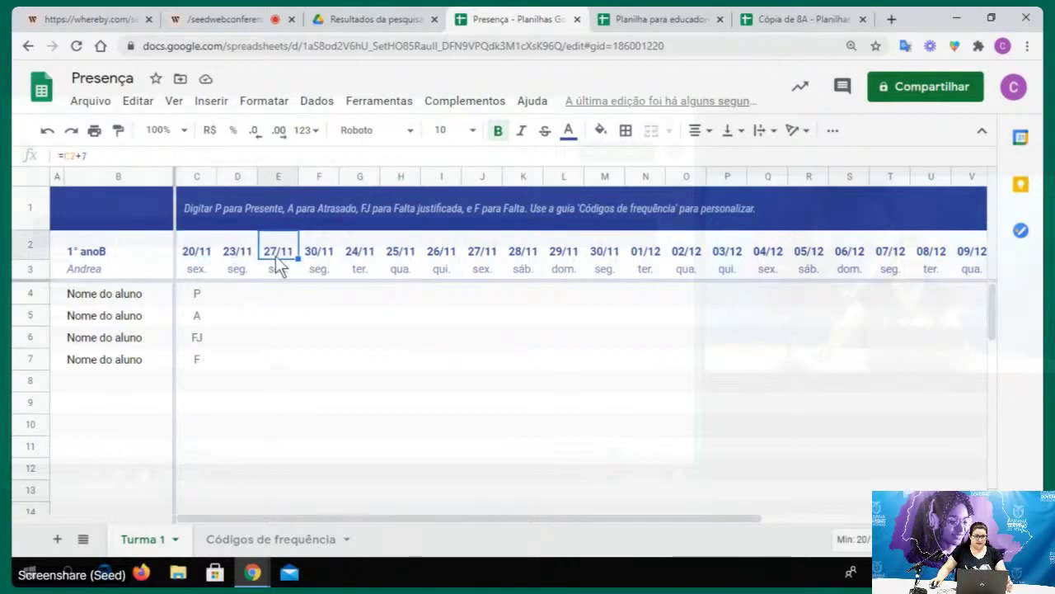
pyautogui.keyDown('shift'); pyautogui.click(331, 252); pyautogui.keyUp('shift')
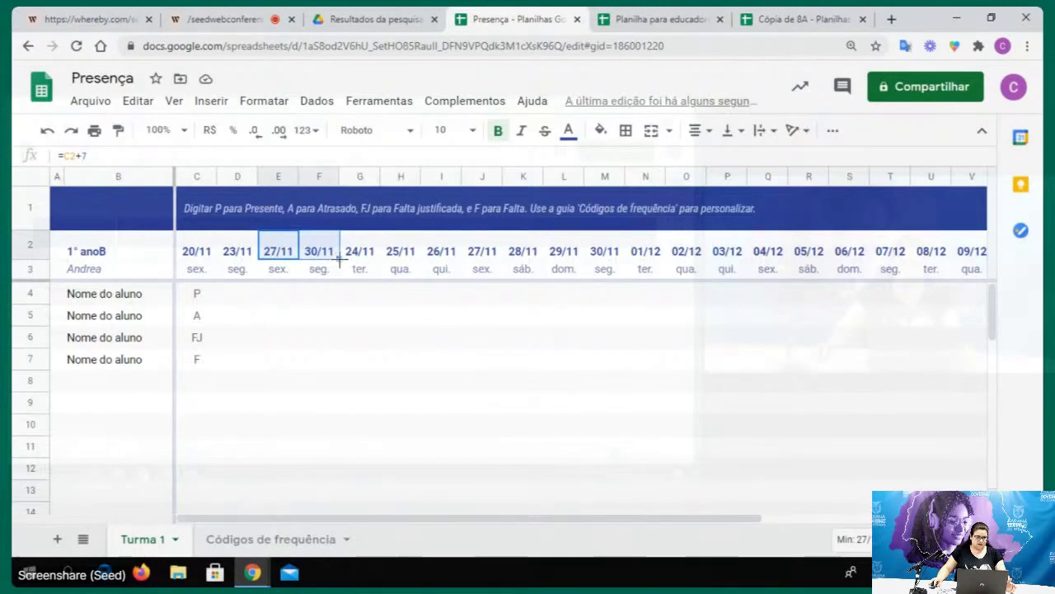
pyautogui.moveTo(338, 259); pyautogui.dragTo(930, 262)
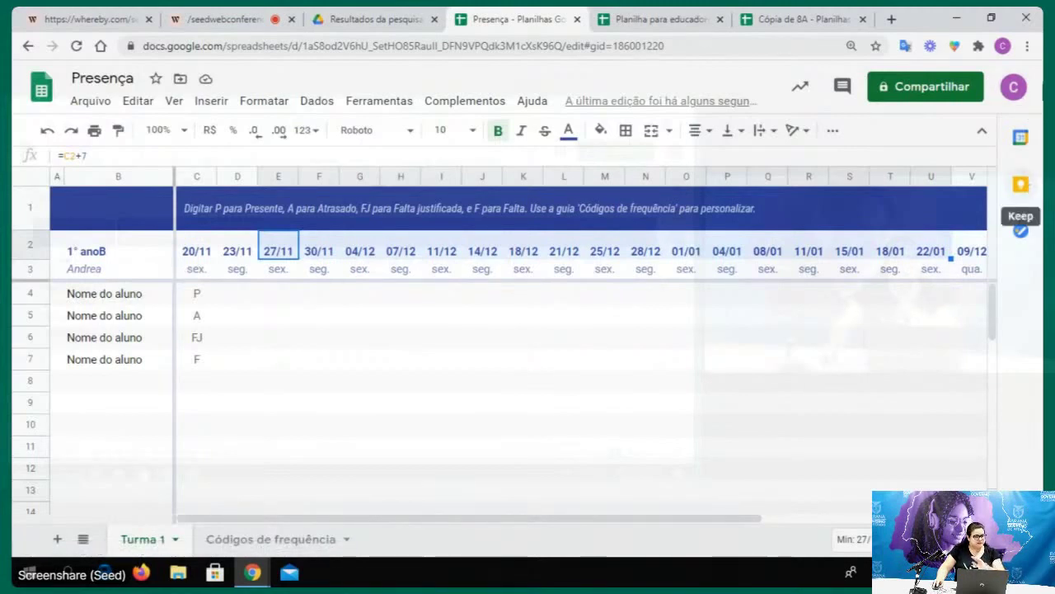
# Compare the dates in C2 and D2 with the weekday cells below and examine the formula in C3 in an enlarged view
pyautogui.click(246, 272)
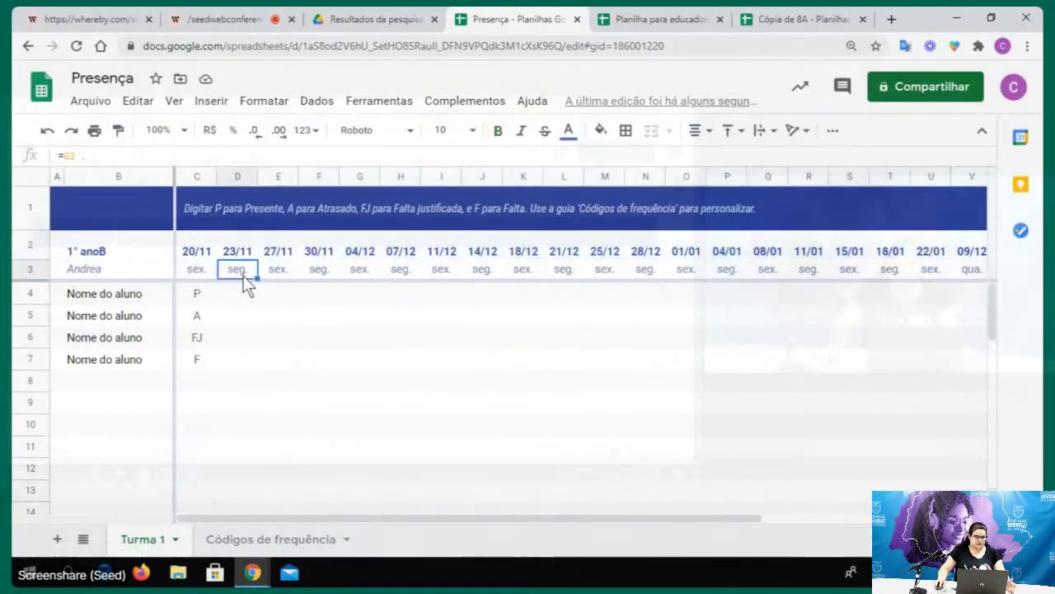
pyautogui.click(239, 256)
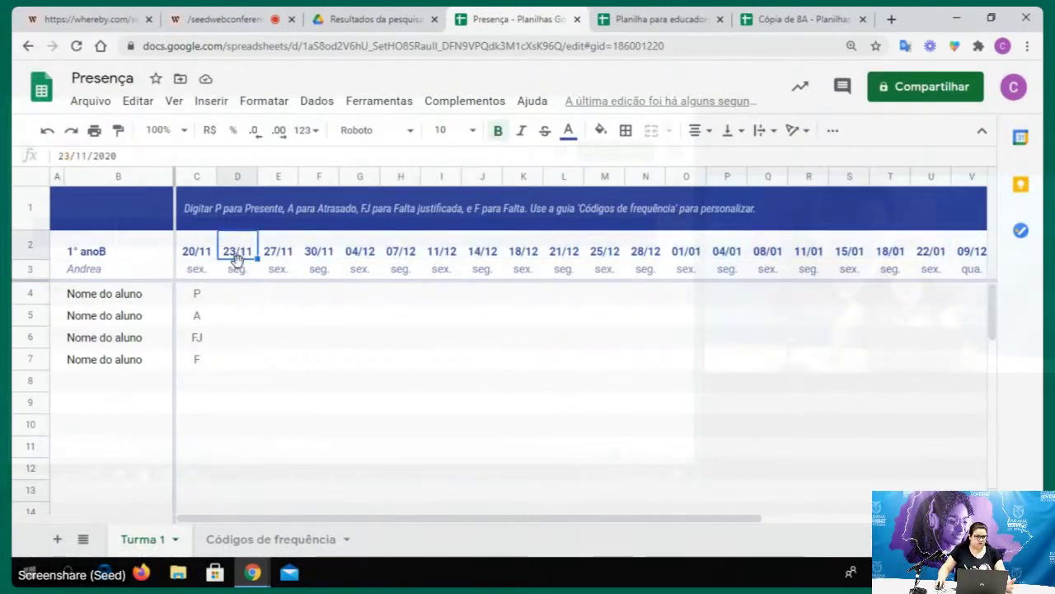
pyautogui.click(202, 256)
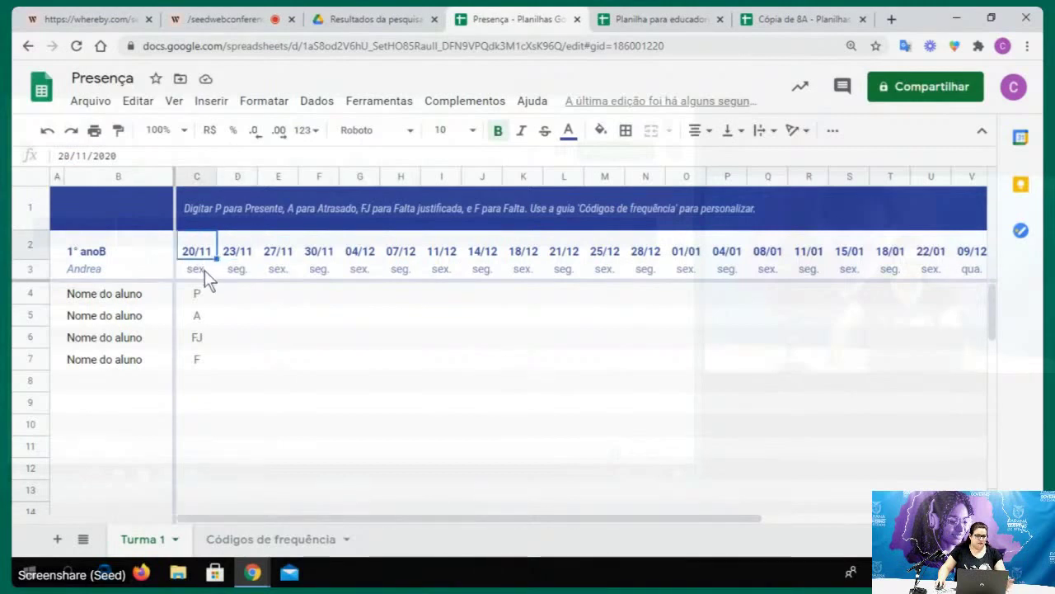
pyautogui.click(205, 270)
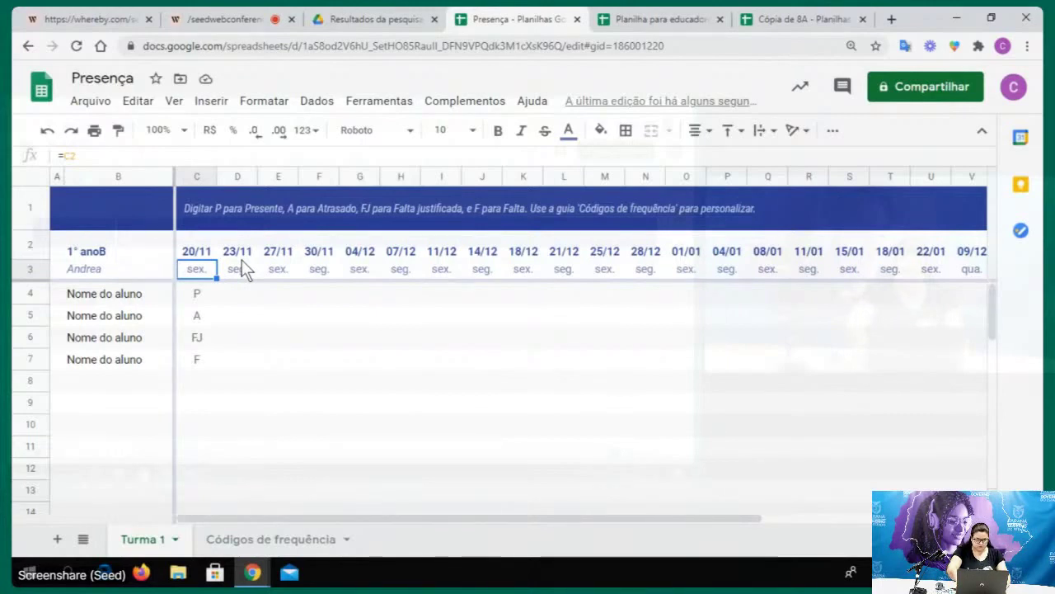
pyautogui.hotkey('ctrl', '+')
pyautogui.hotkey('ctrl', '+')
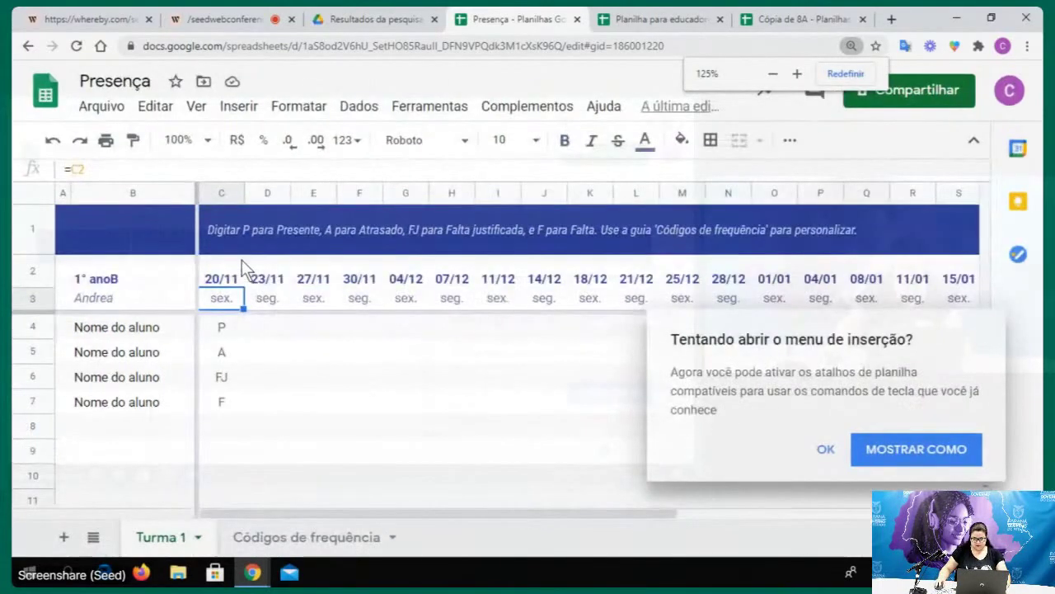
pyautogui.click(824, 450)
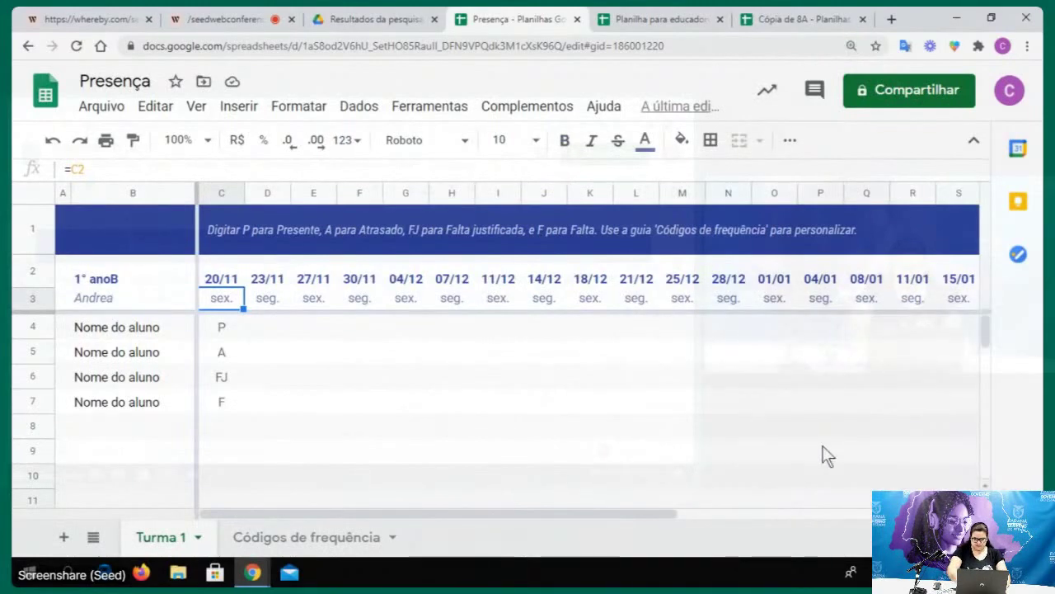
pyautogui.hotkey('ctrl', '+')
pyautogui.hotkey('ctrl', '+')
pyautogui.hotkey('ctrl', '+')
pyautogui.hotkey('ctrl', '+')
pyautogui.hotkey('ctrl', '+')
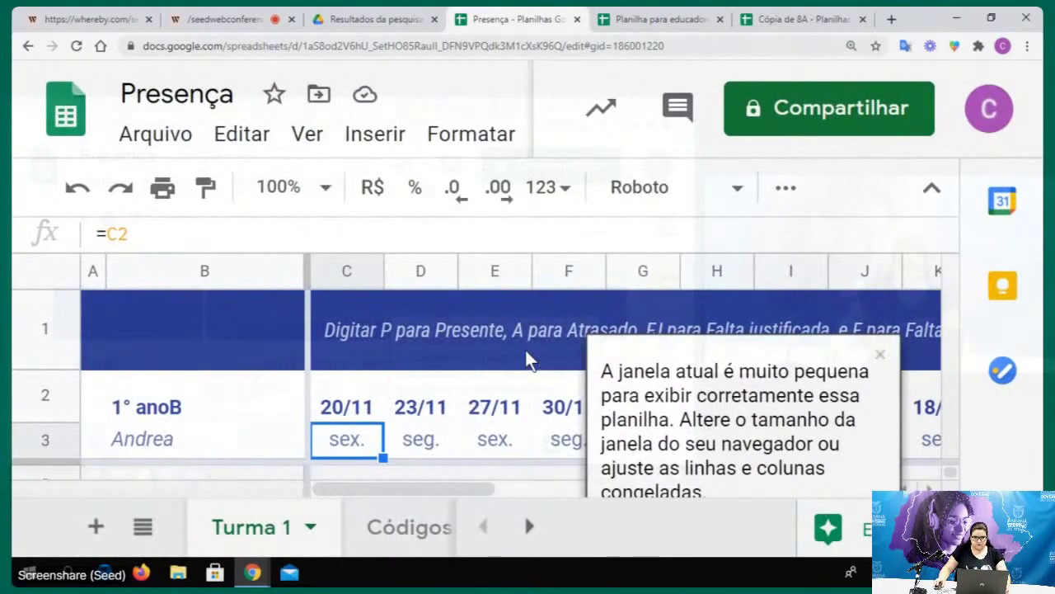
pyautogui.click(881, 355)
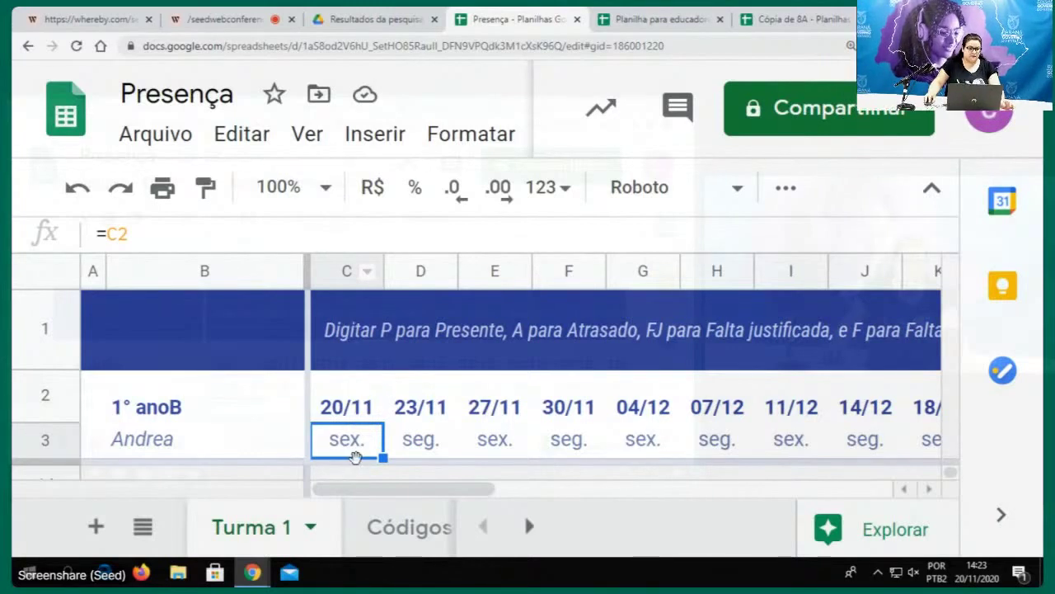
pyautogui.doubleClick(117, 235)
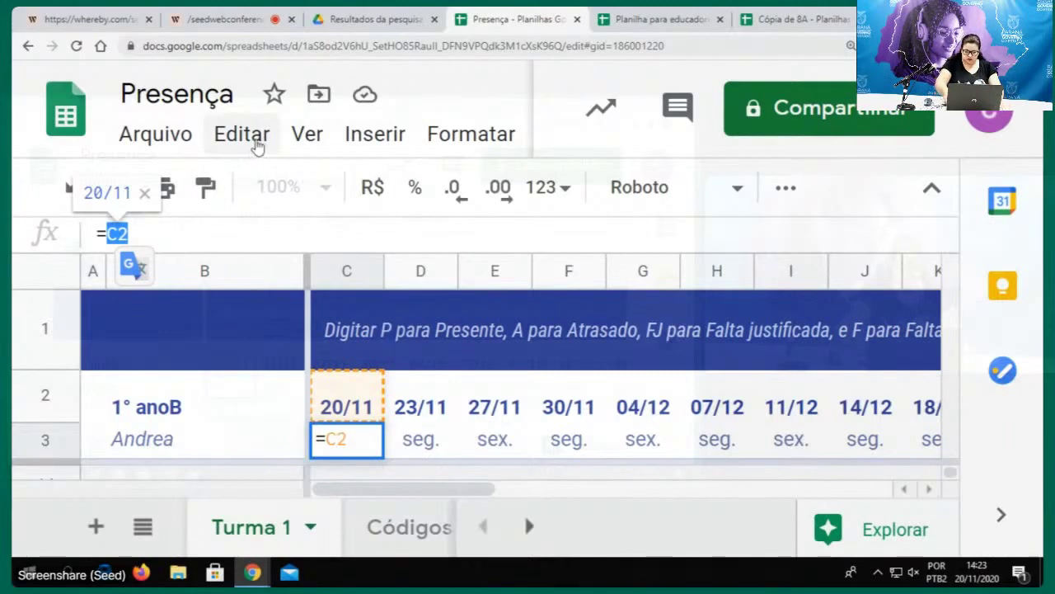
pyautogui.hotkey('ctrl', '-')
pyautogui.hotkey('ctrl', '-')
pyautogui.hotkey('ctrl', '-')
pyautogui.hotkey('ctrl', '-')
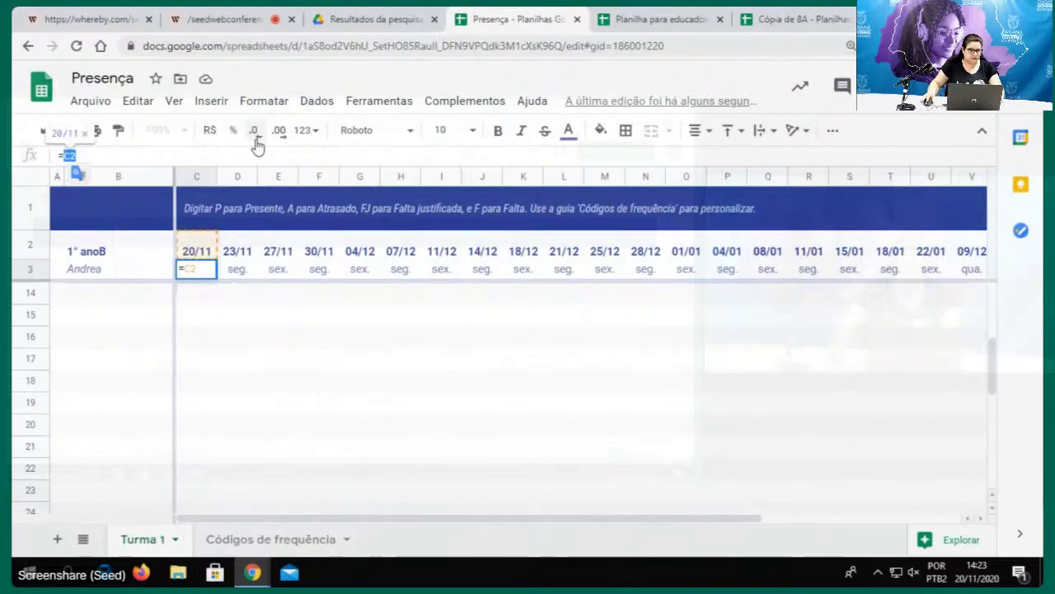
pyautogui.press('Return')
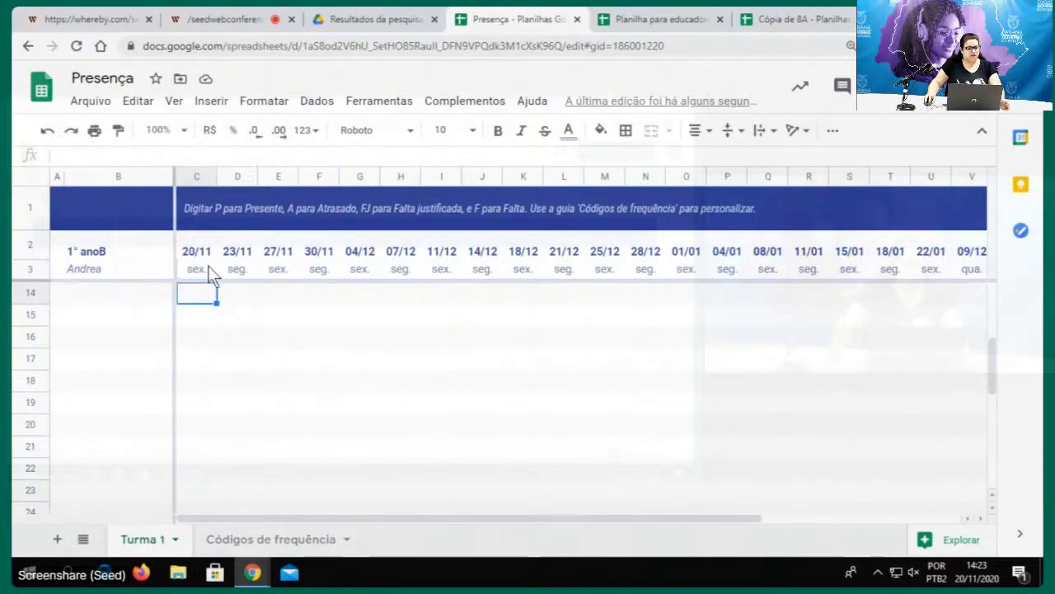
# Apply the custom date format with full weekday, day, month and year to C3 and widen column C to fit it
pyautogui.click(210, 270)
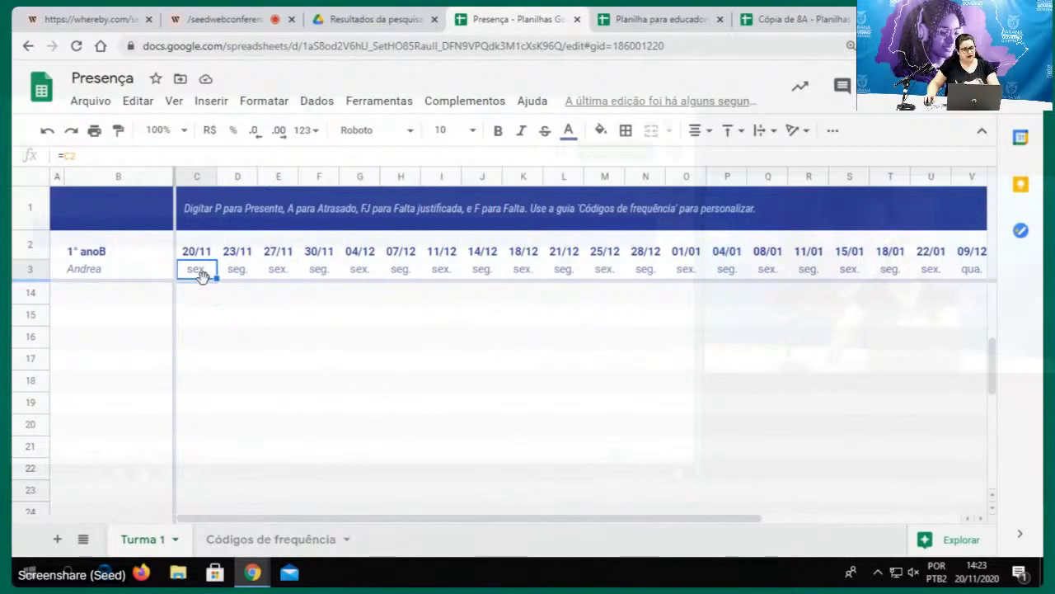
pyautogui.click(200, 254)
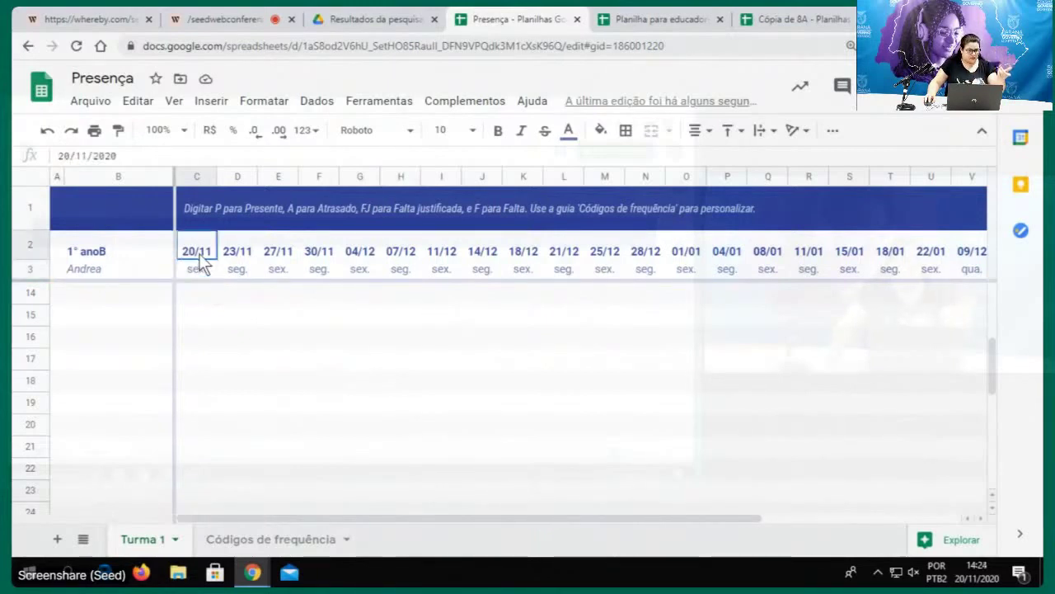
pyautogui.click(202, 268)
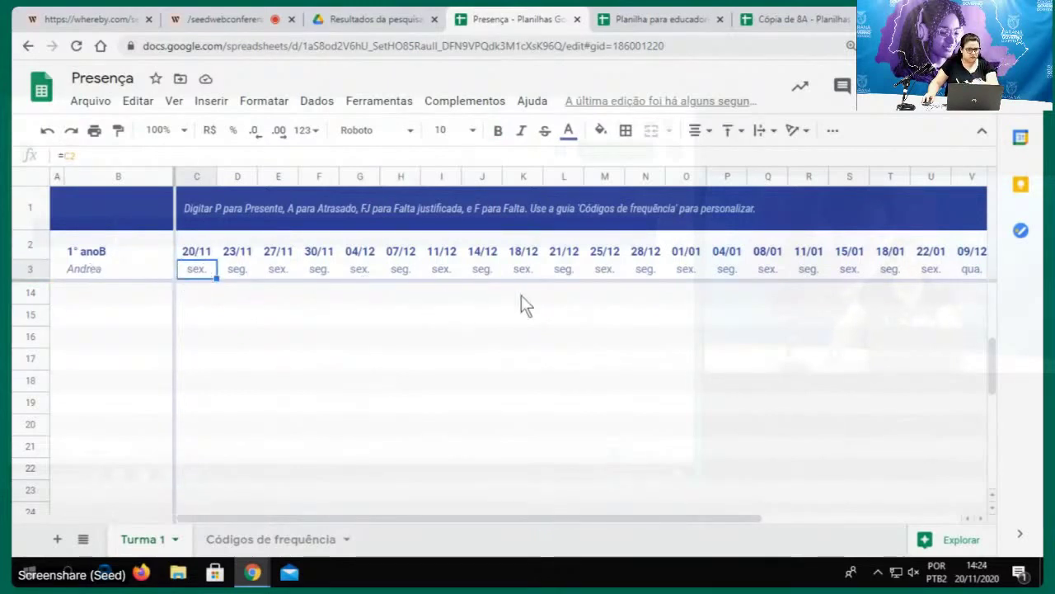
pyautogui.click(259, 103)
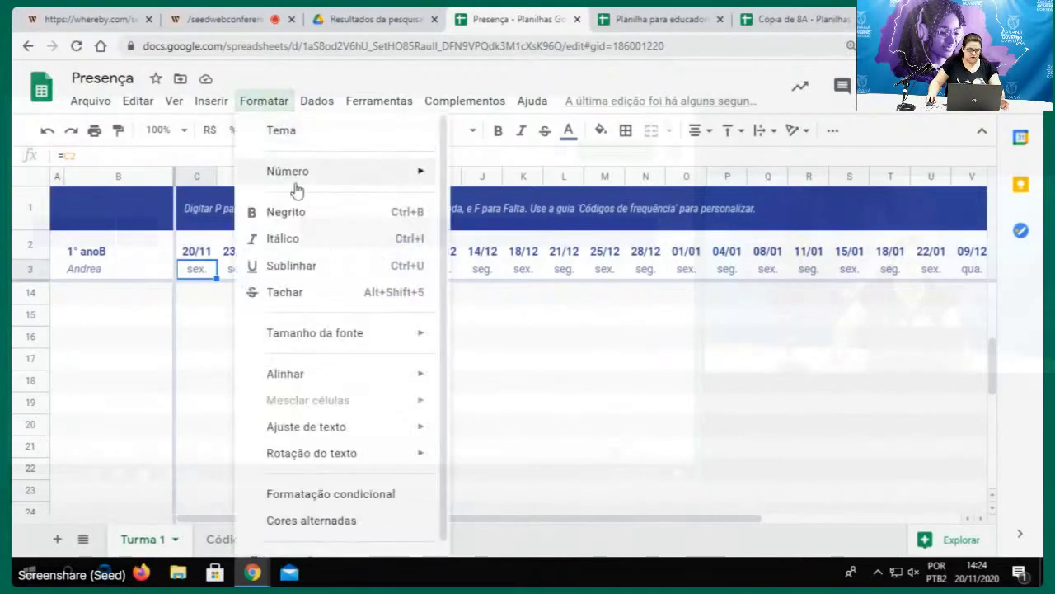
pyautogui.click(317, 101)
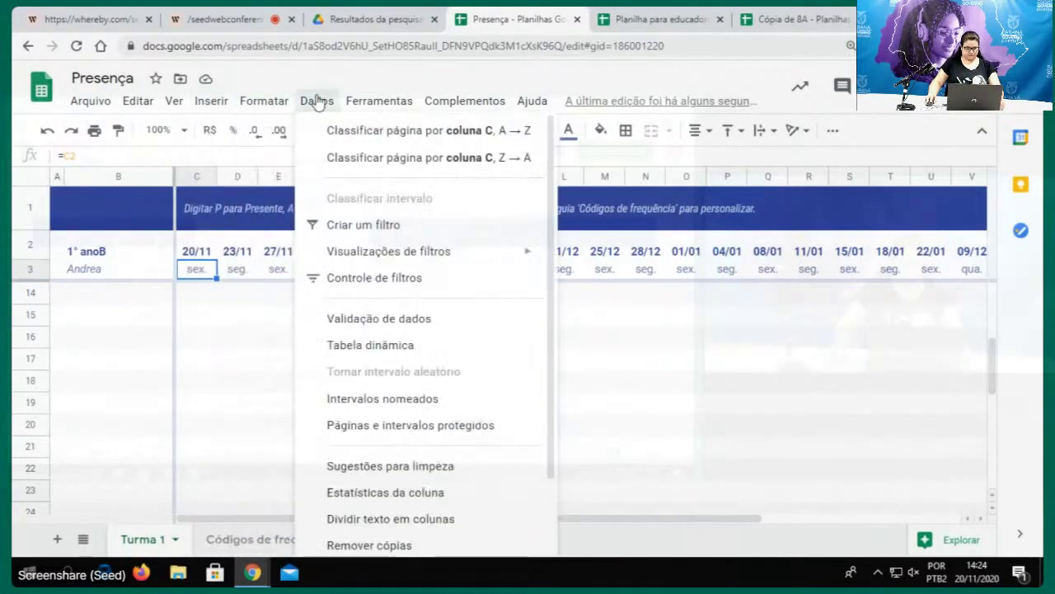
pyautogui.moveTo(257, 103)
pyautogui.moveTo(428, 183)
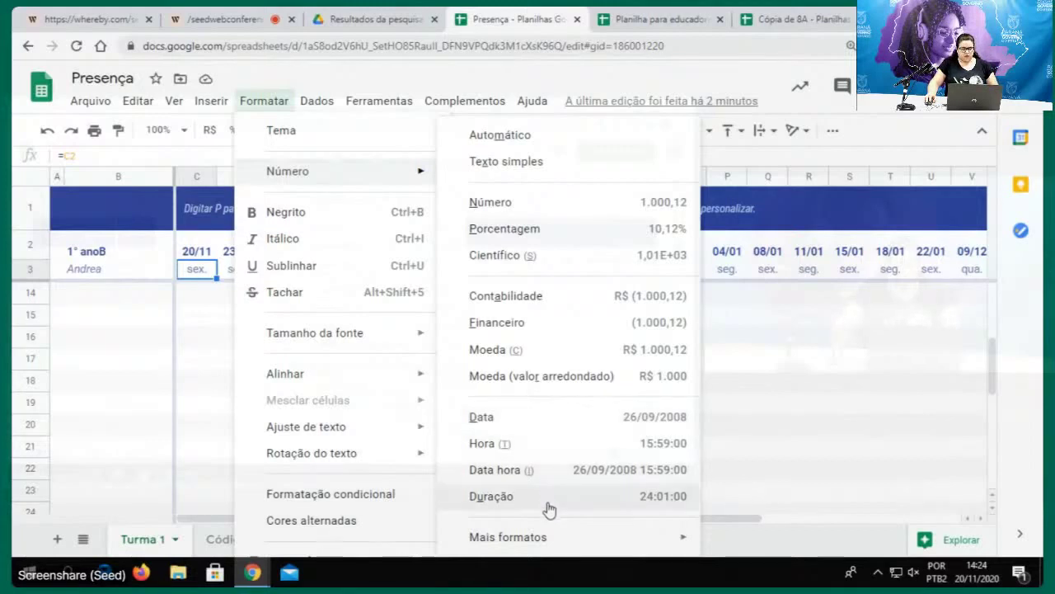
pyautogui.moveTo(546, 538)
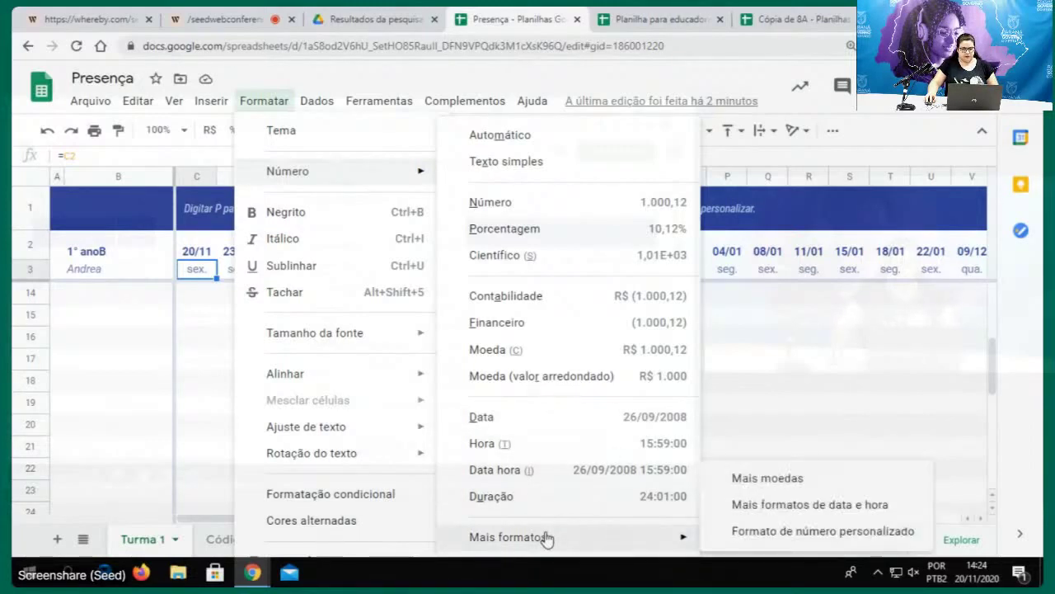
pyautogui.click(760, 506)
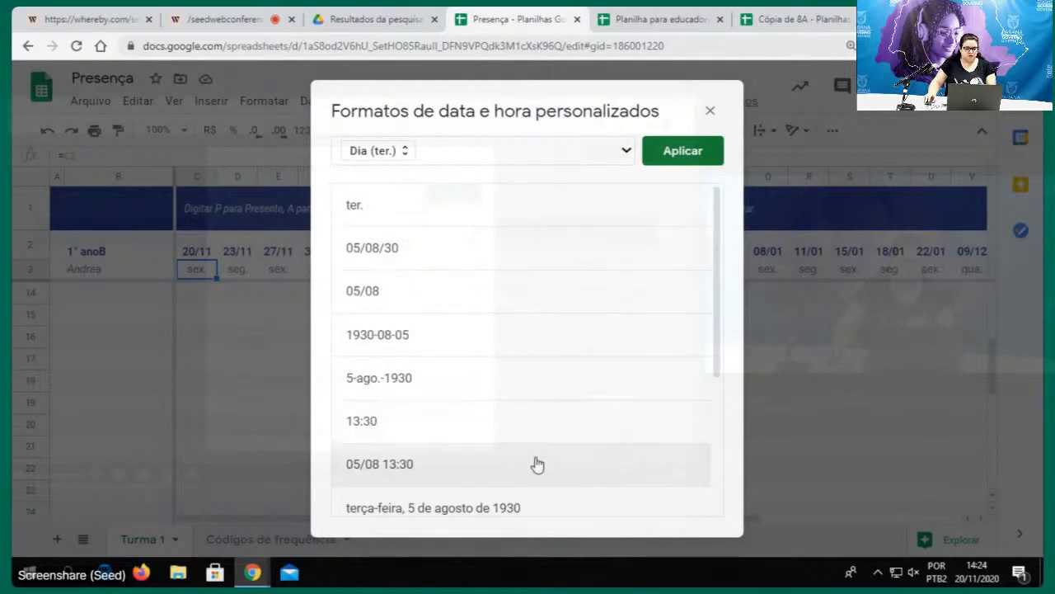
pyautogui.scroll(-1, 516, 454)
pyautogui.click(478, 433)
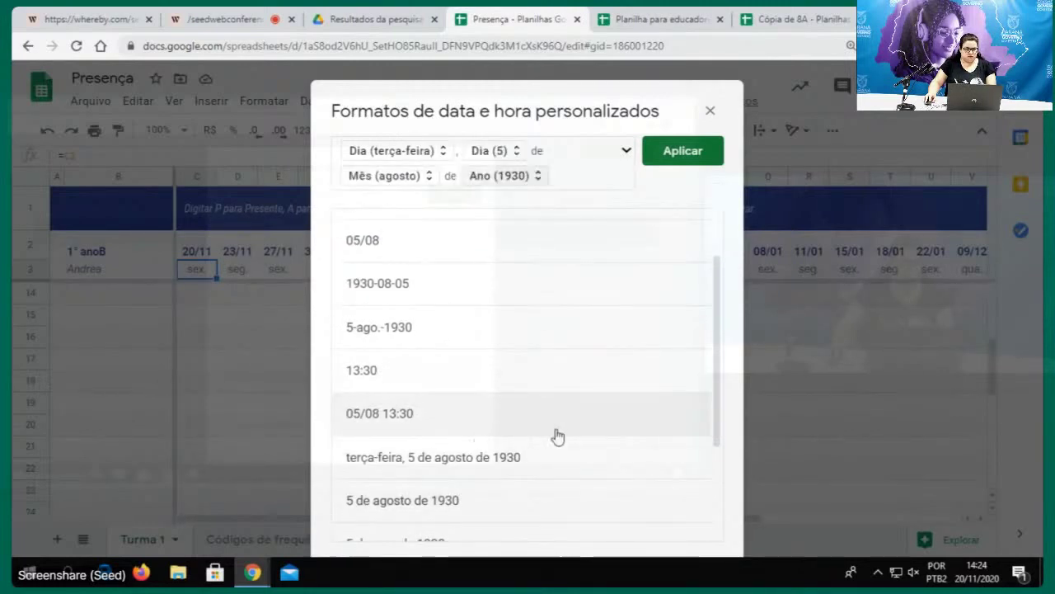
pyautogui.click(672, 161)
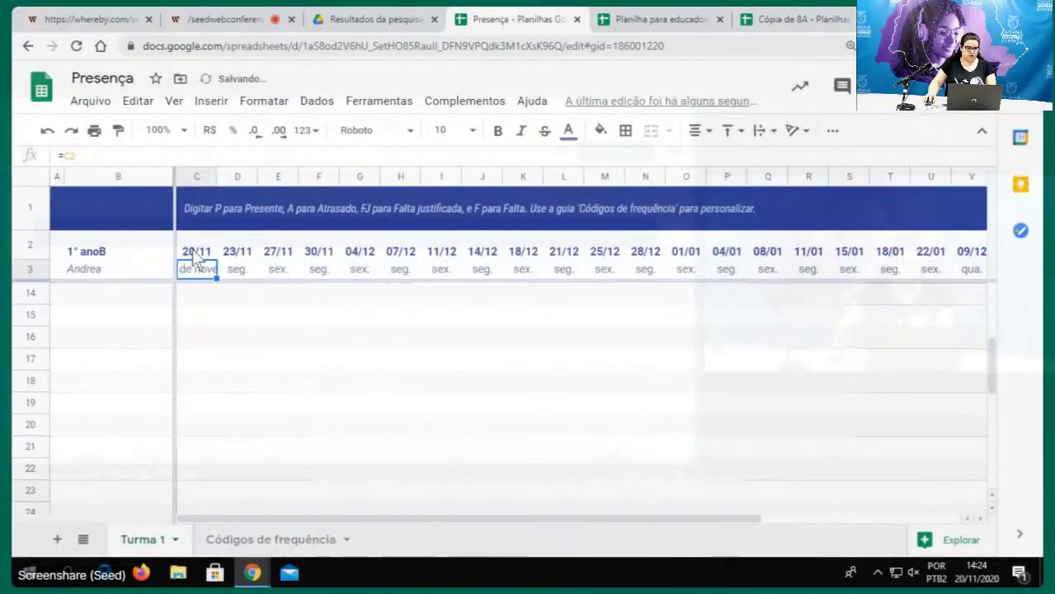
pyautogui.moveTo(216, 177); pyautogui.dragTo(411, 177)
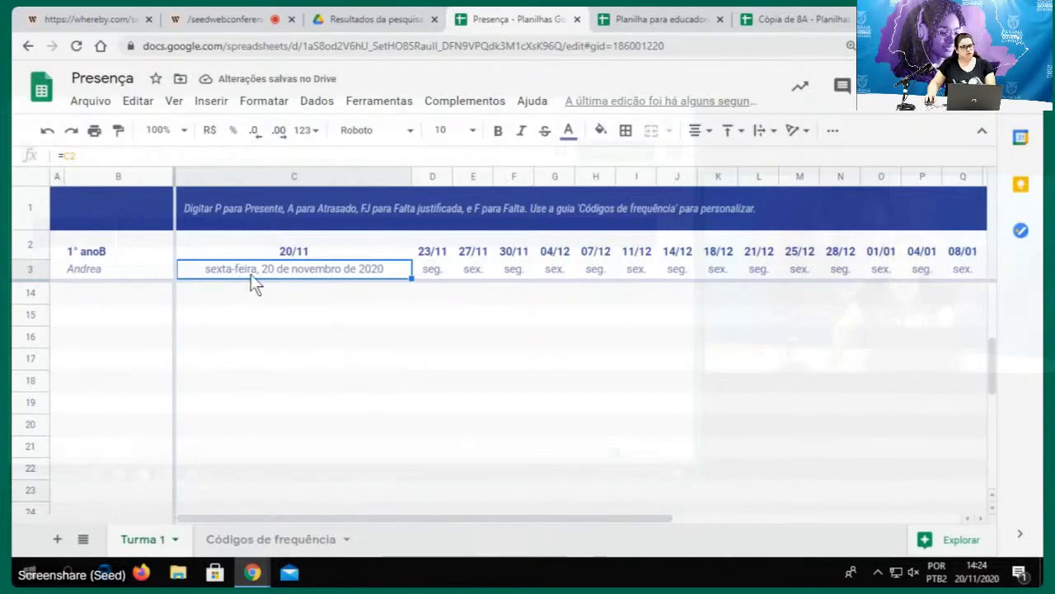
# Undo the widening of column C and the long date format applied to C3
pyautogui.hotkey('ctrl', 'z')
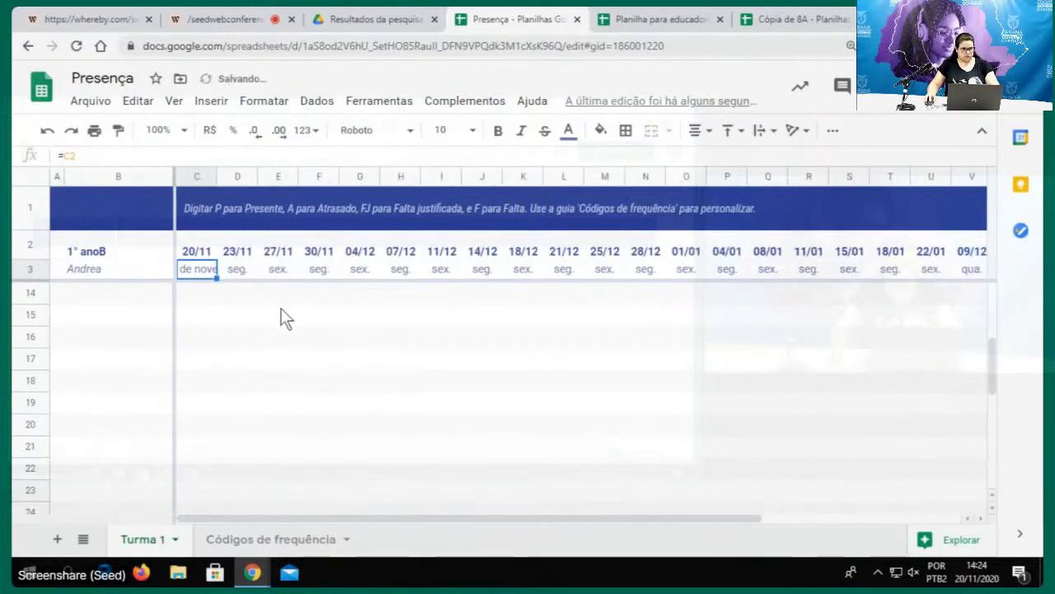
pyautogui.hotkey('ctrl', 'z')
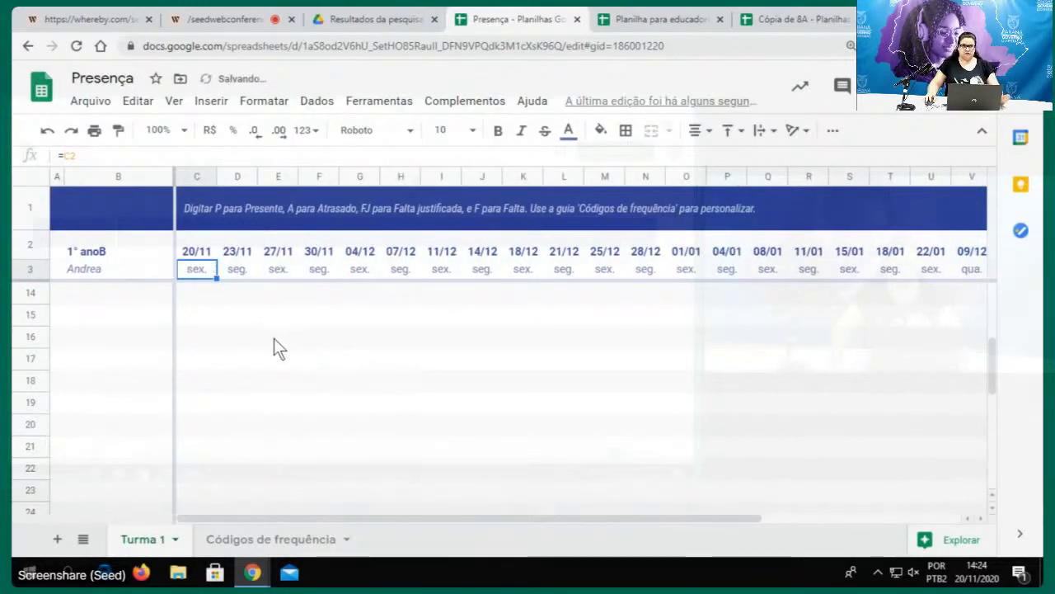
pyautogui.click(144, 305)
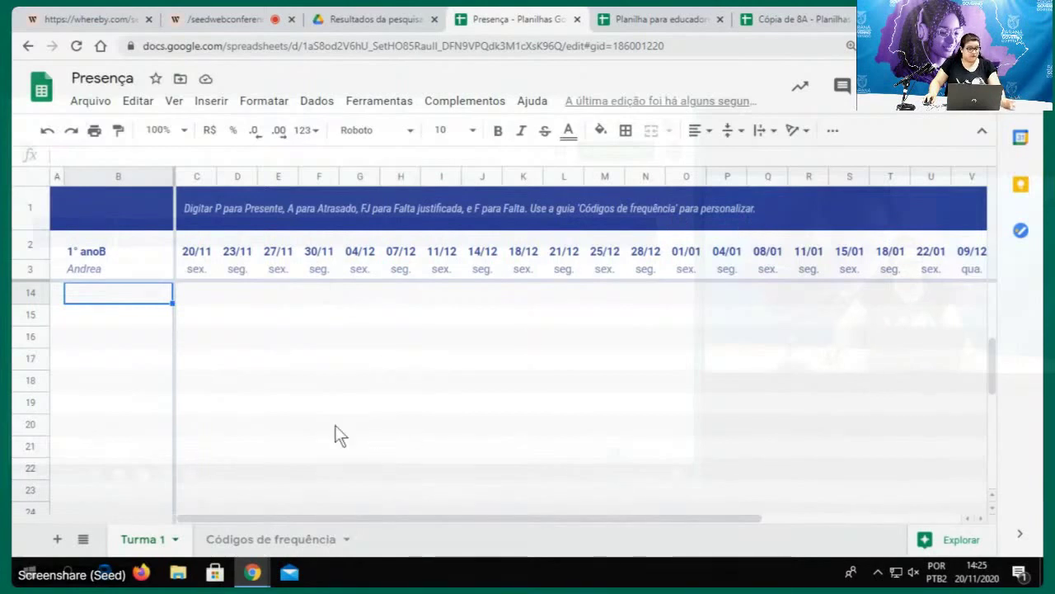
# Duplicate the Turma 1 sheet within the attendance spreadsheet
pyautogui.click(219, 546)
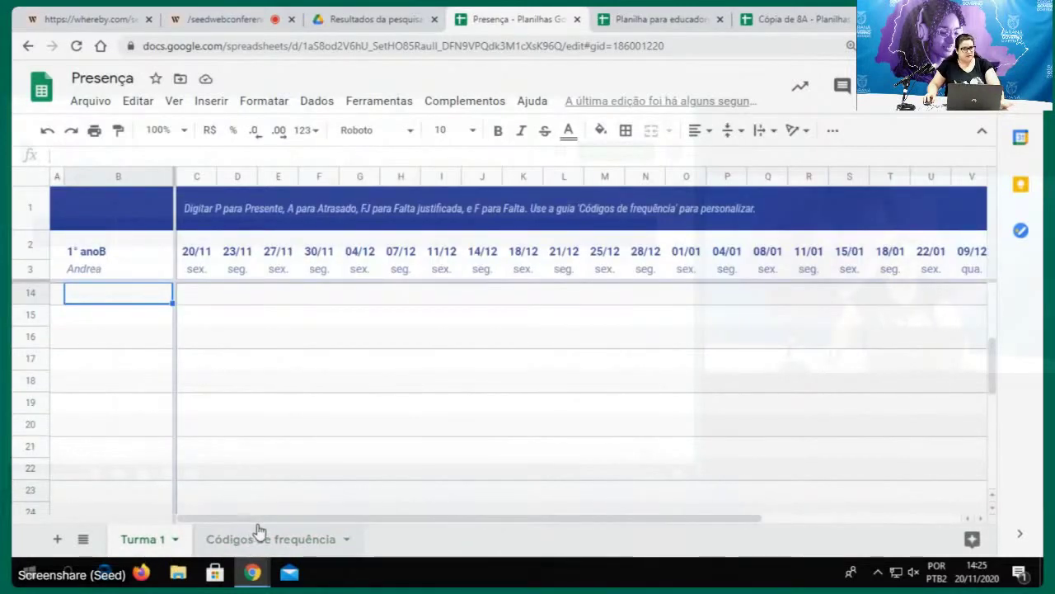
pyautogui.rightClick(137, 548)
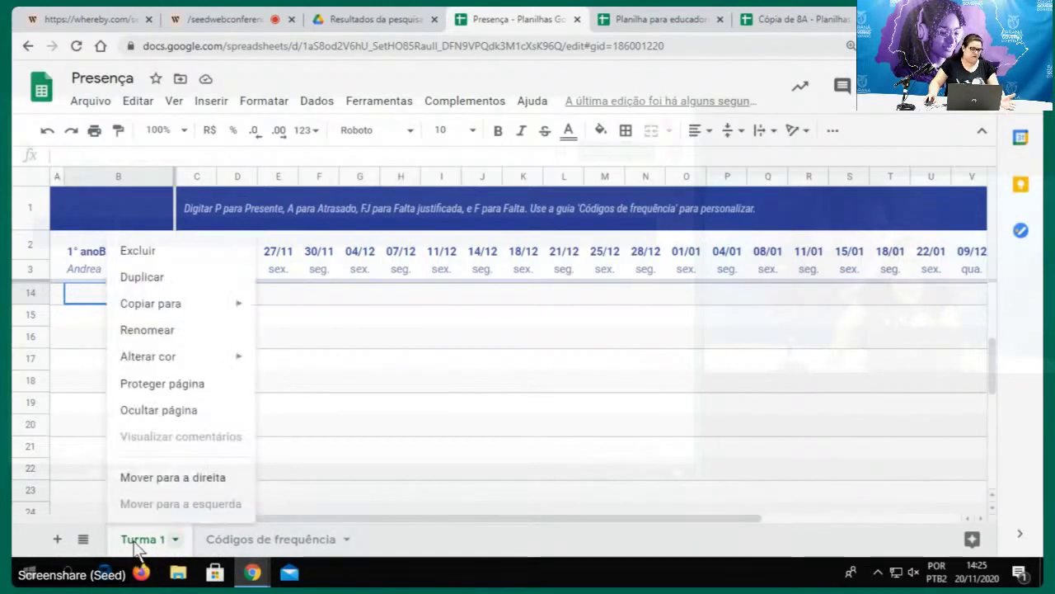
pyautogui.click(379, 368)
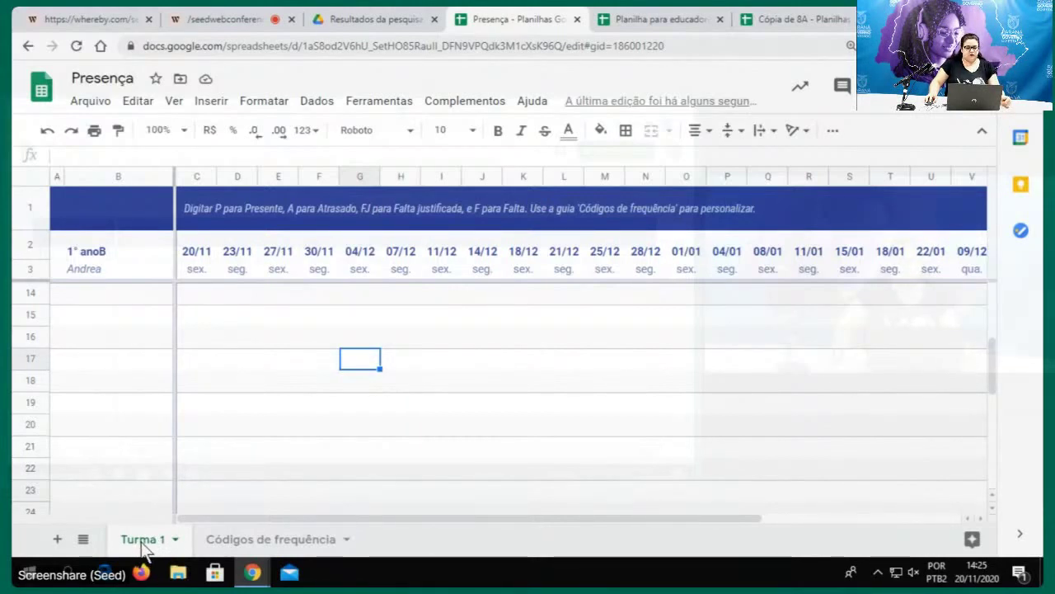
pyautogui.click(175, 540)
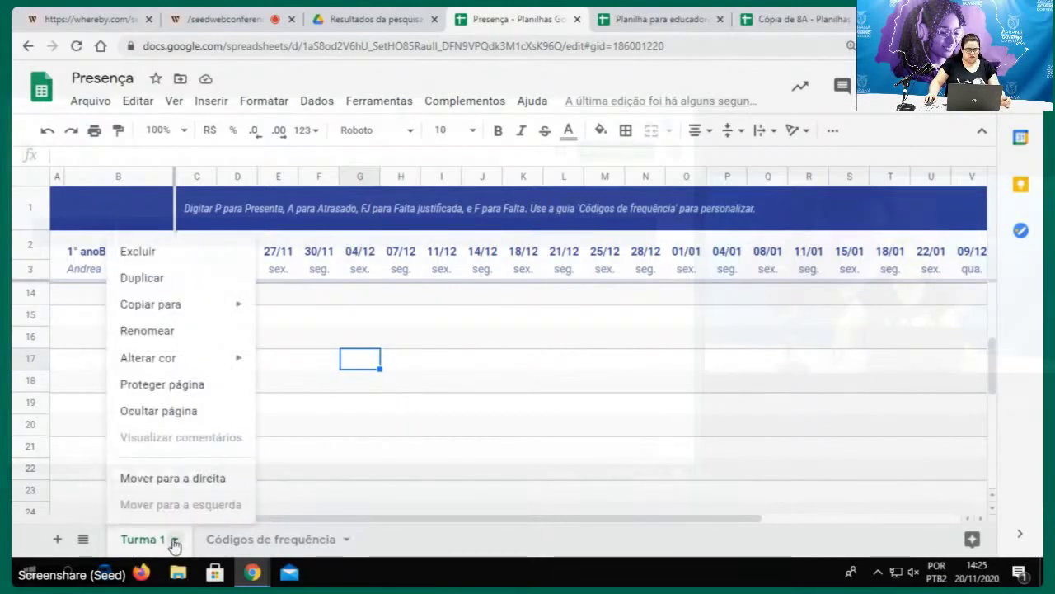
pyautogui.click(162, 283)
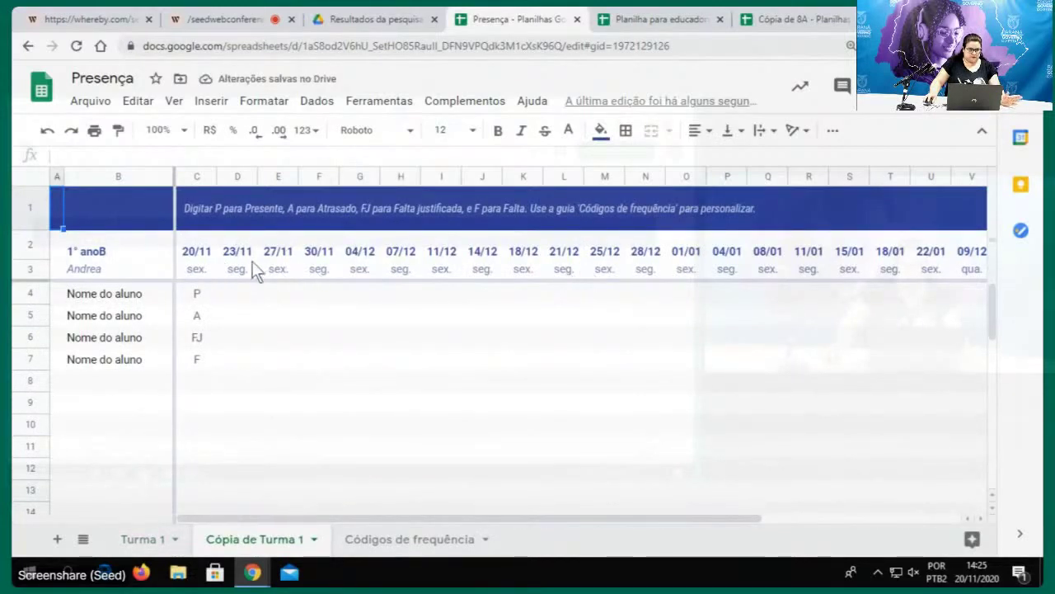
# Rename the duplicated sheet as "turma 2"
pyautogui.doubleClick(291, 541)
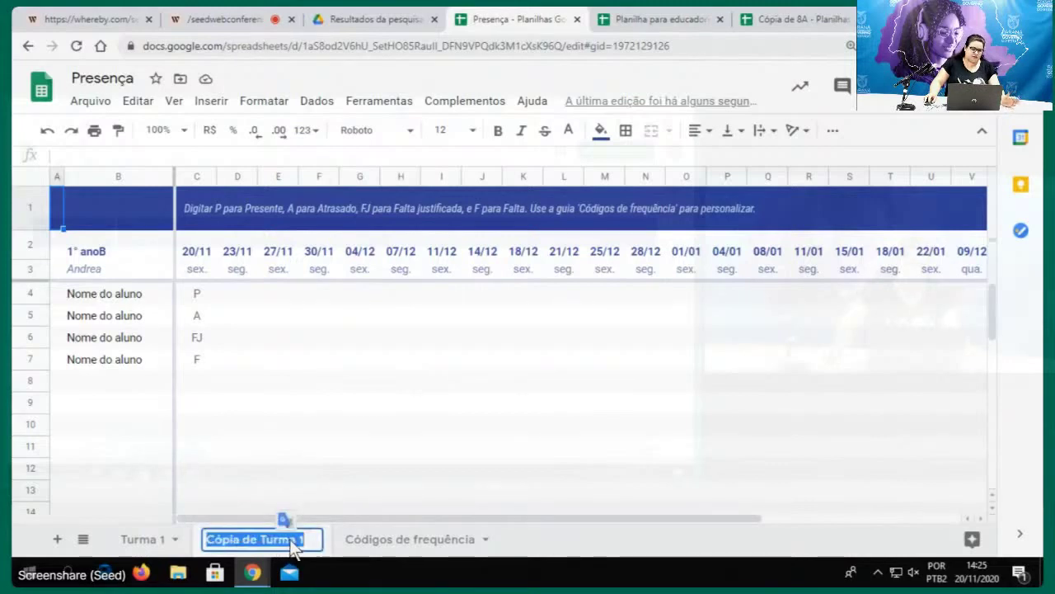
pyautogui.write('tu')
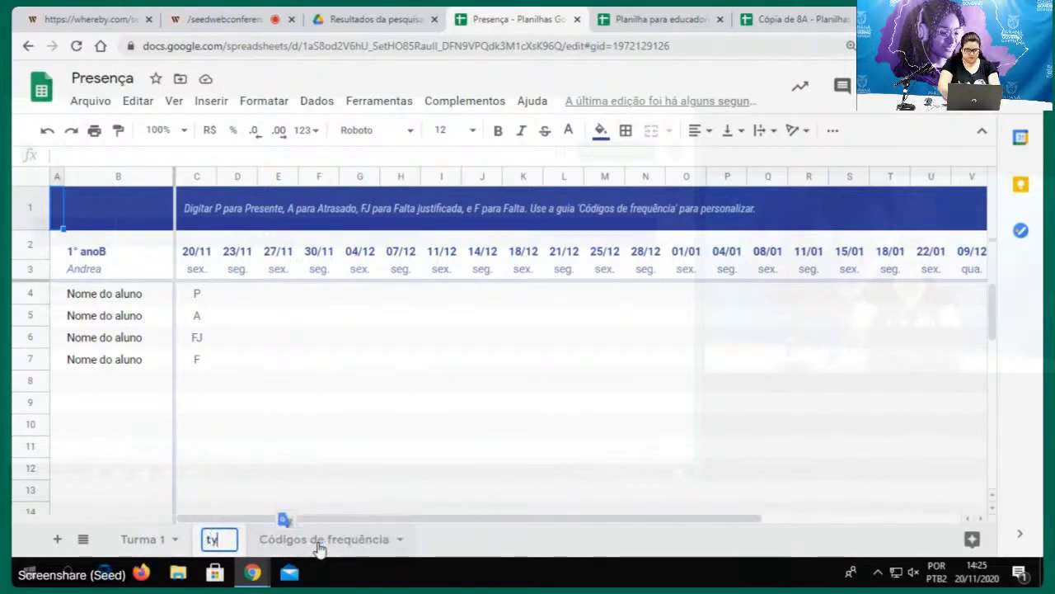
pyautogui.write('rma 2')
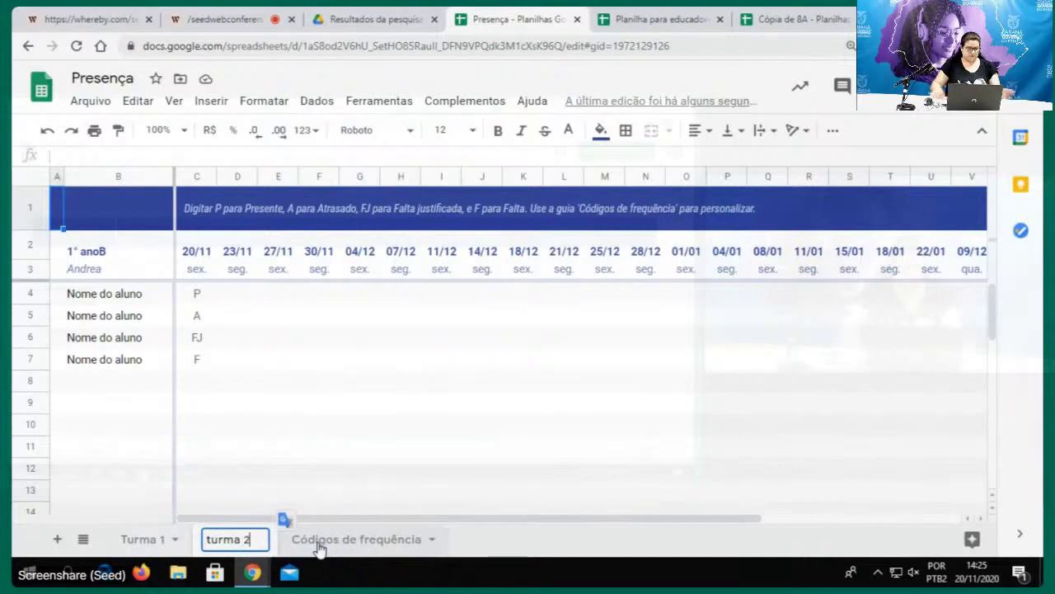
pyautogui.click(371, 469)
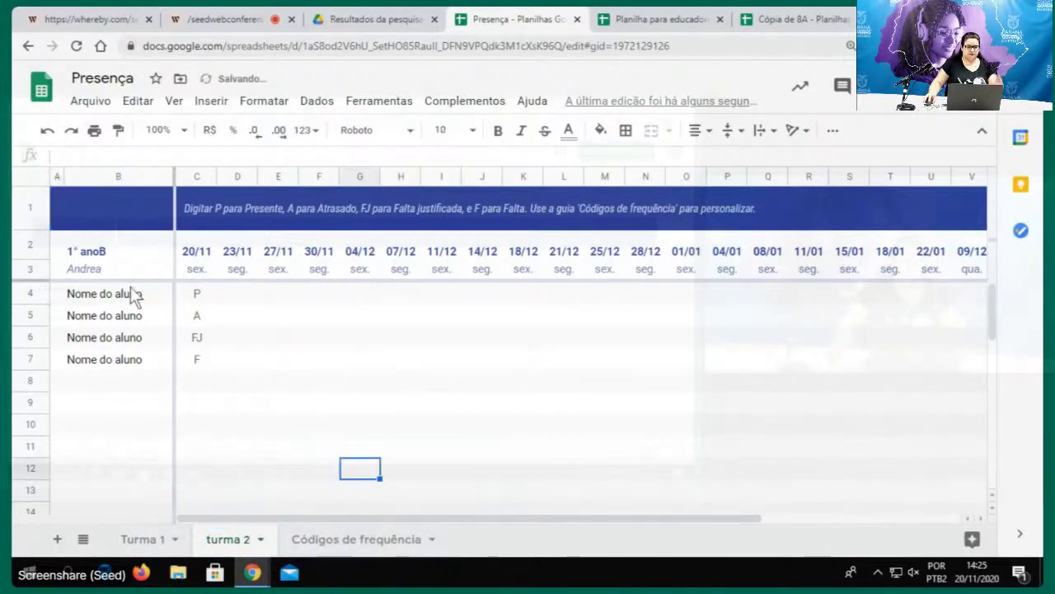
# Change the class name in B2 of the turma 2 sheet to "1° anoa"
pyautogui.click(129, 244)
pyautogui.moveTo(93, 156); pyautogui.dragTo(102, 156)
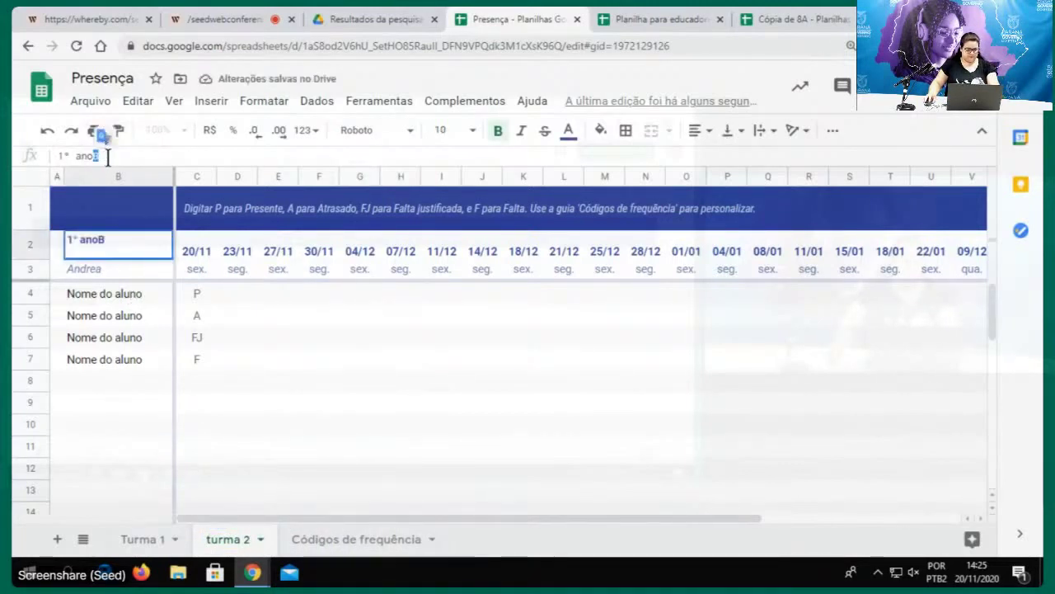
pyautogui.write('a')
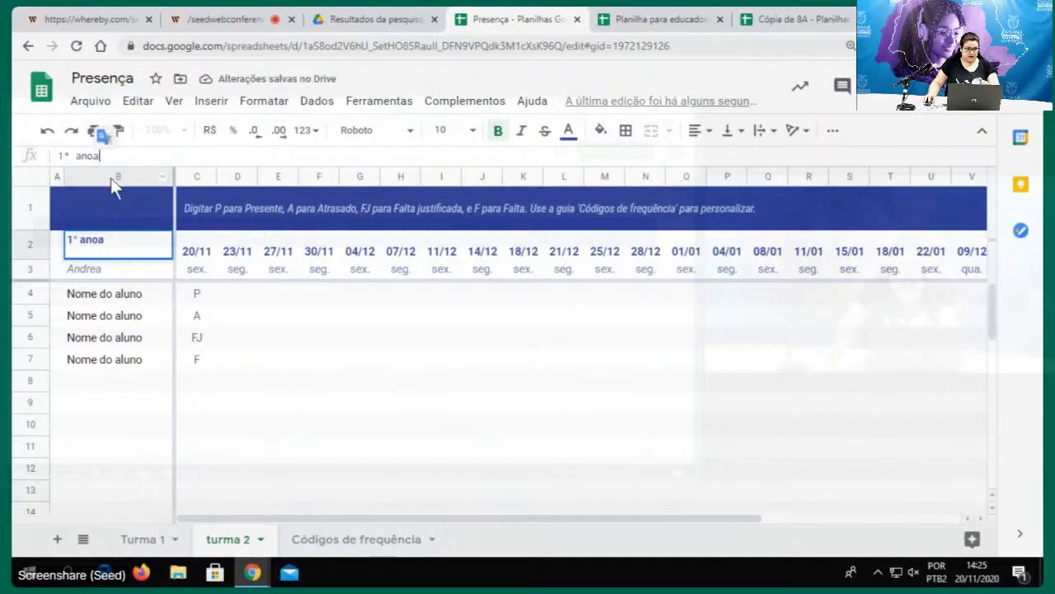
# Set the tab color of the Turma 1 sheet to red
pyautogui.click(169, 546)
pyautogui.click(175, 541)
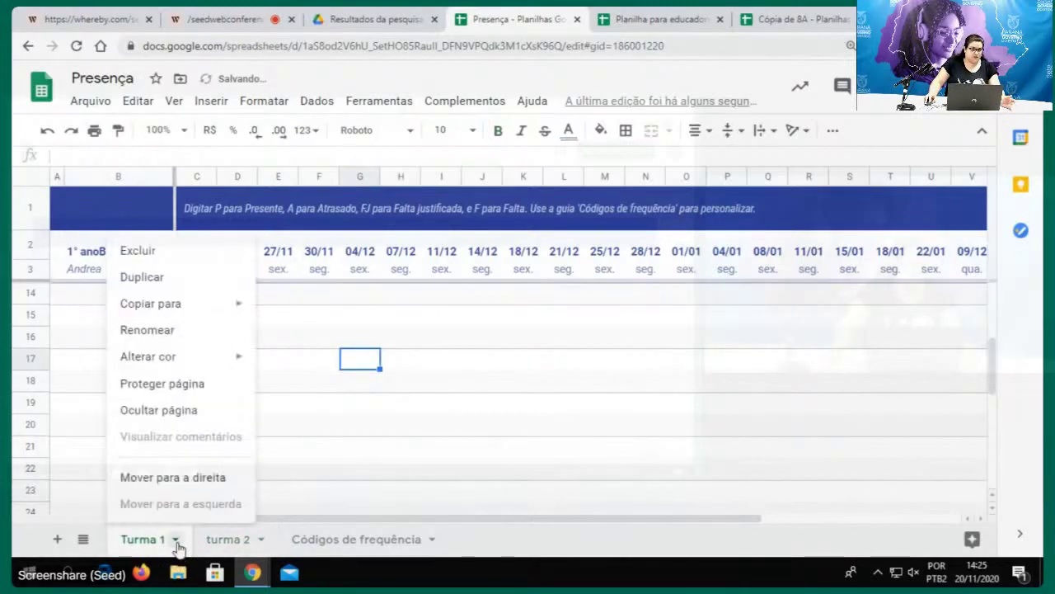
pyautogui.moveTo(199, 370)
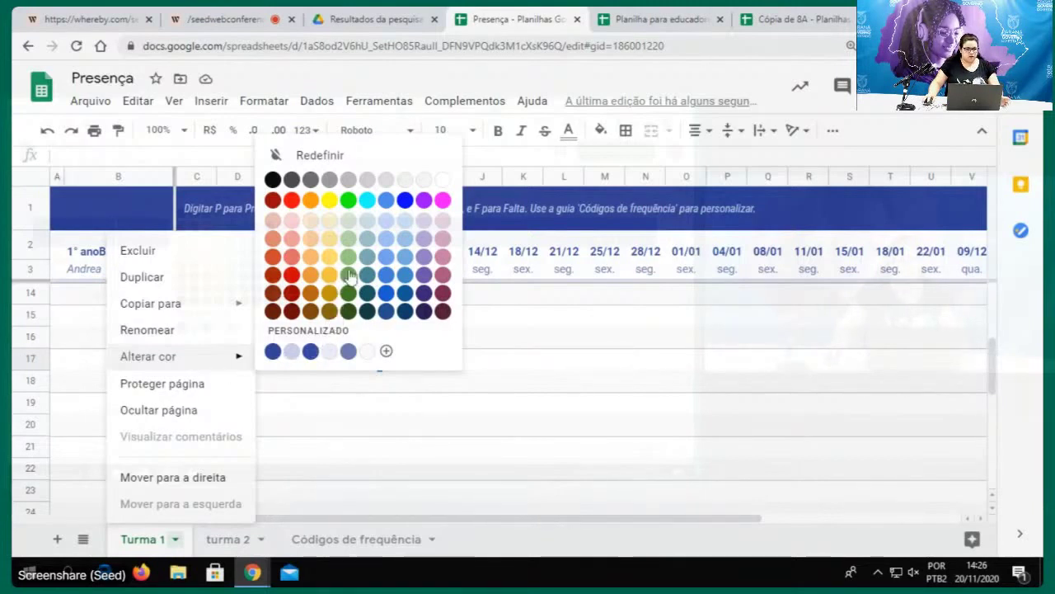
pyautogui.click(292, 275)
# Set the tab color of the turma 2 sheet to dark green
pyautogui.click(228, 540)
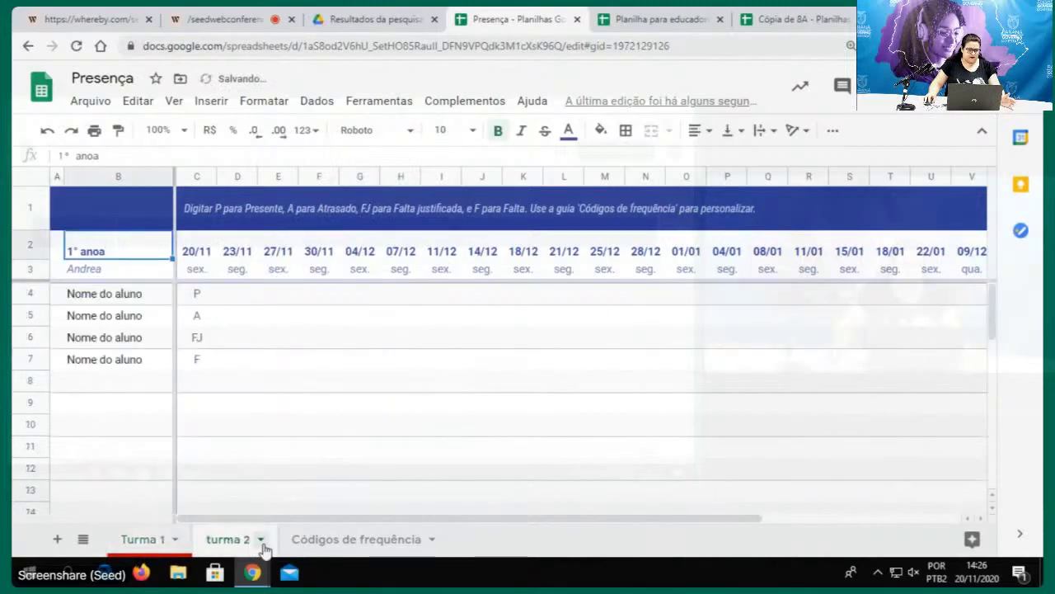
pyautogui.click(260, 540)
pyautogui.moveTo(278, 317)
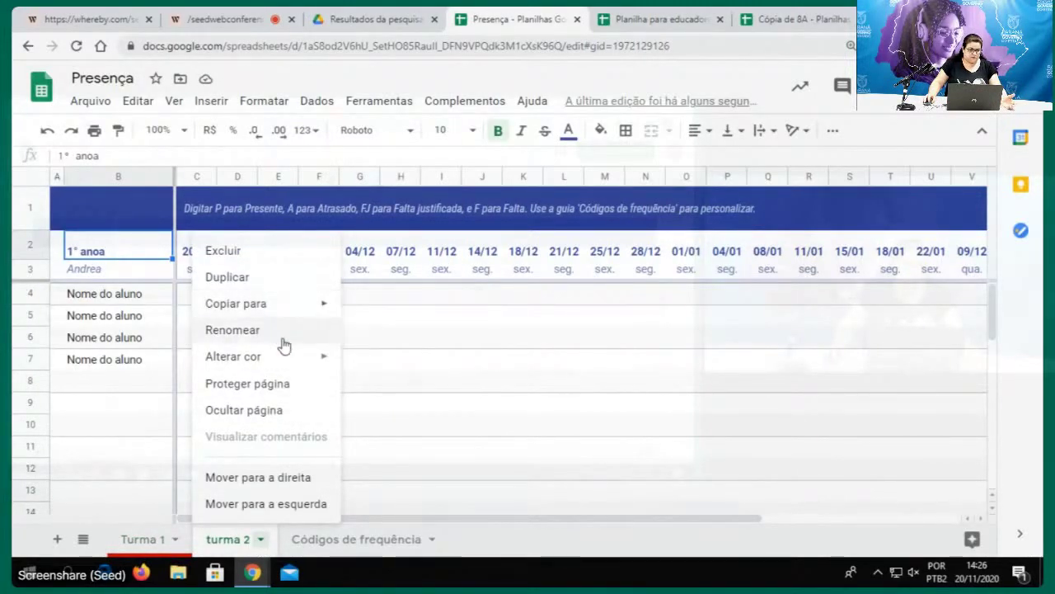
pyautogui.moveTo(297, 367)
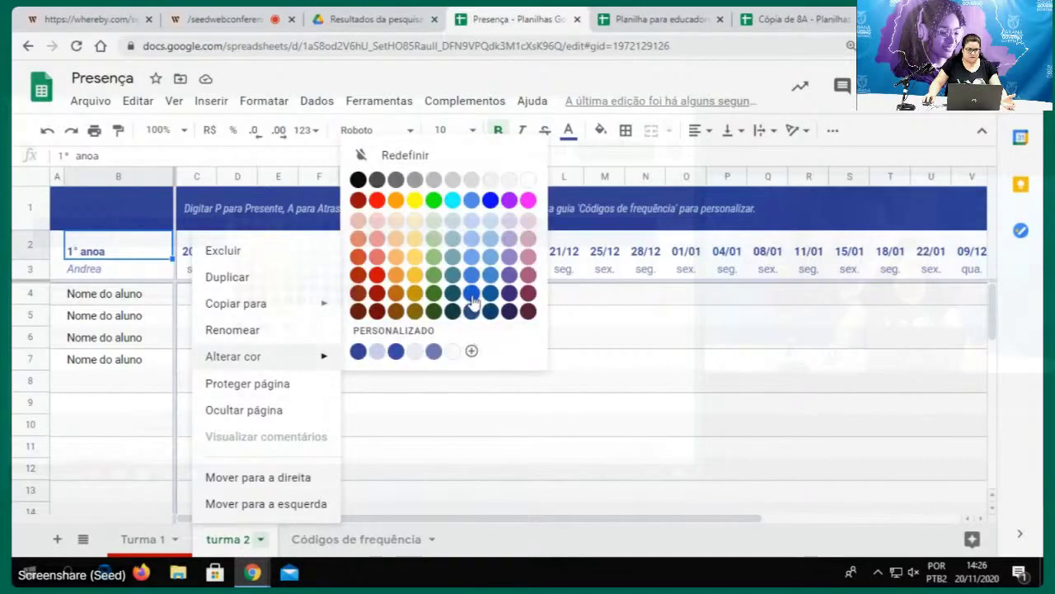
pyautogui.click(437, 295)
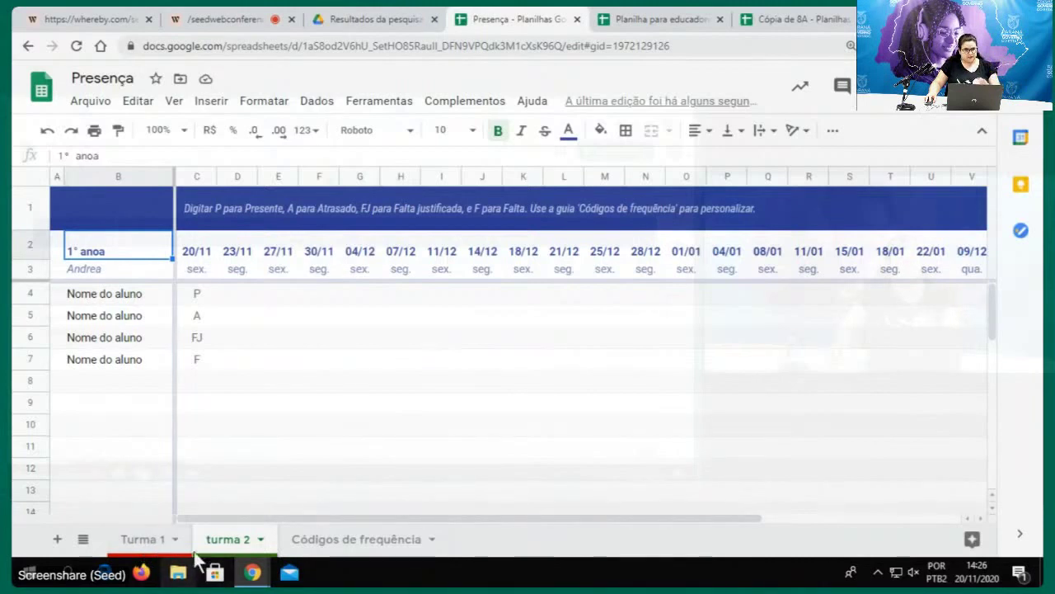
# Protect the Turma 1 sheet with the description "leitura", leaving cell G17 as an exception
pyautogui.click(169, 540)
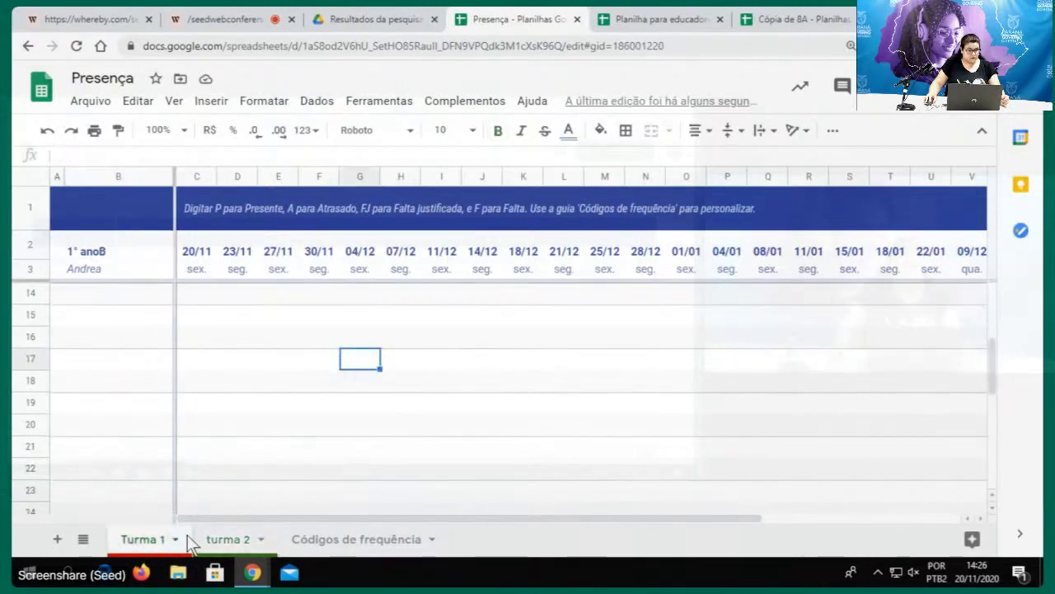
pyautogui.click(175, 540)
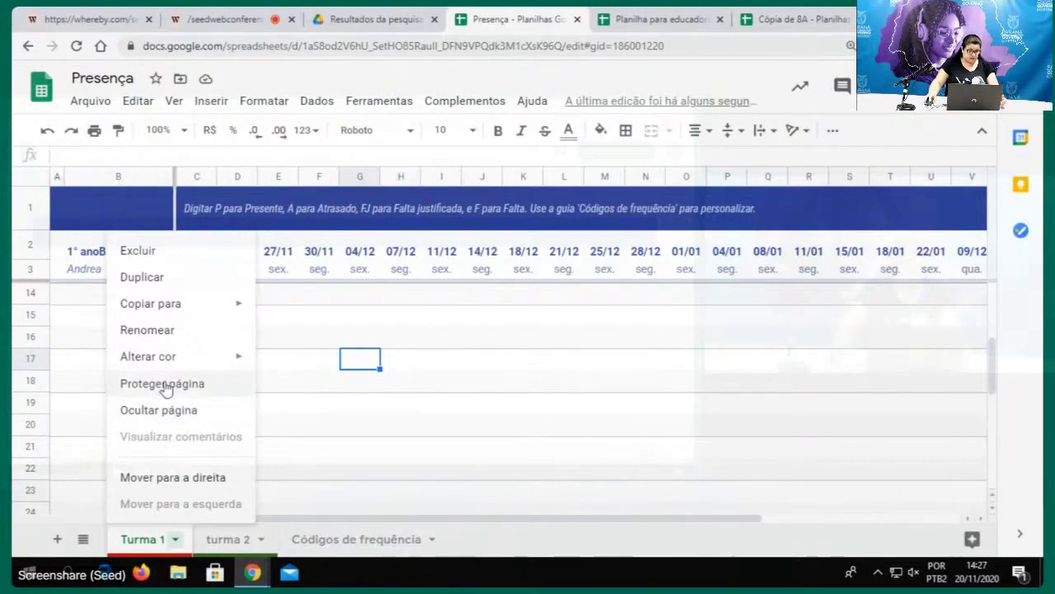
pyautogui.click(179, 384)
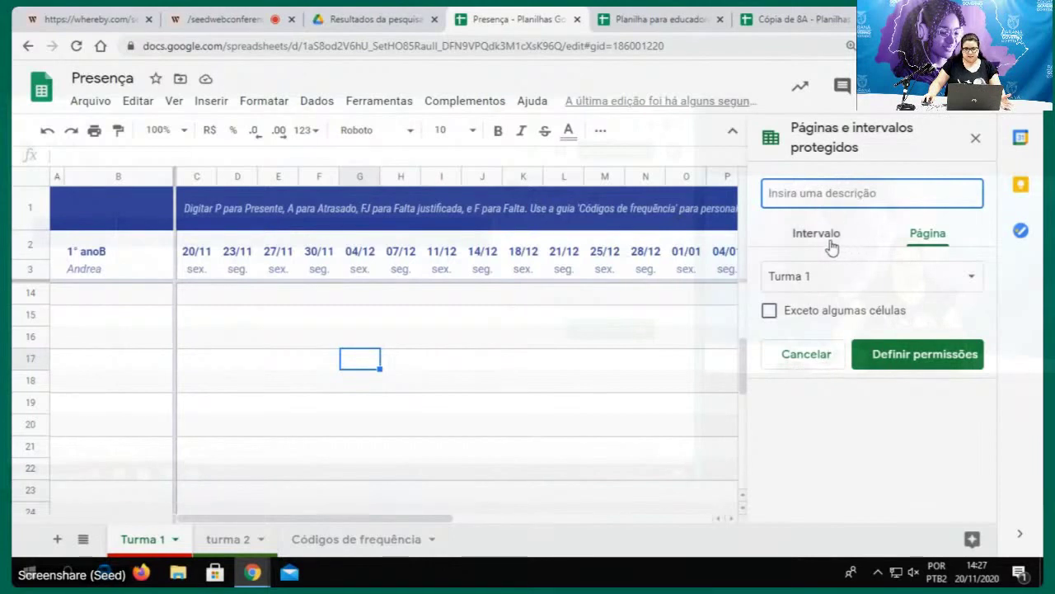
pyautogui.click(913, 281)
pyautogui.click(874, 279)
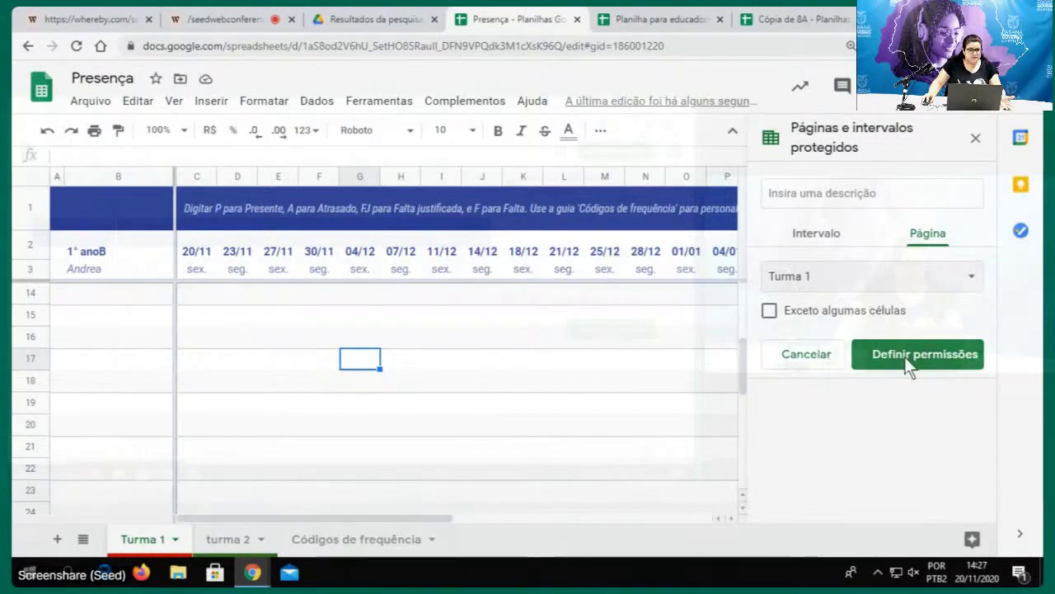
pyautogui.click(868, 198)
pyautogui.write('leitura')
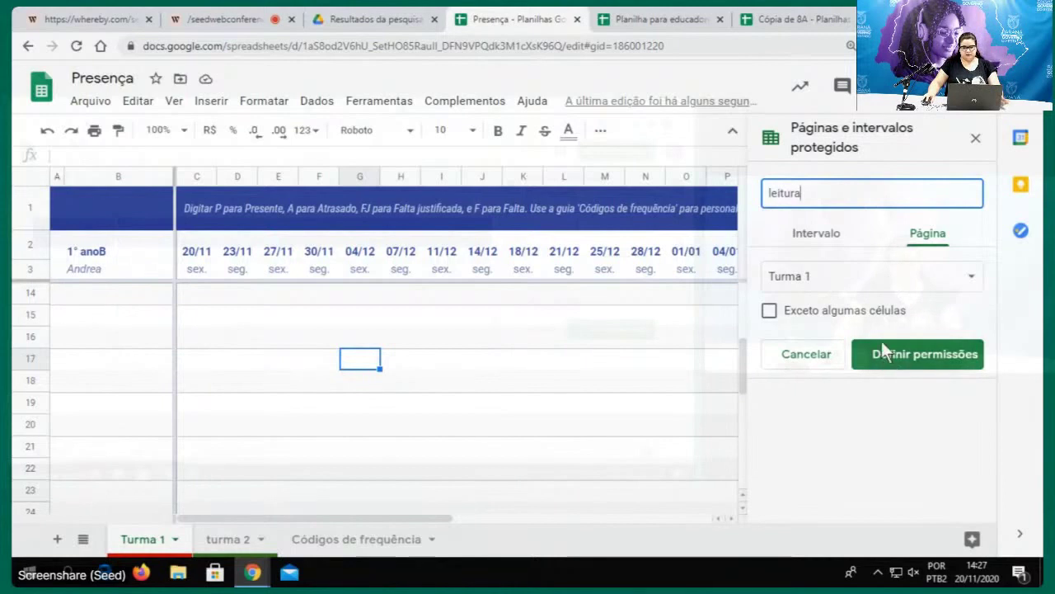
pyautogui.click(770, 312)
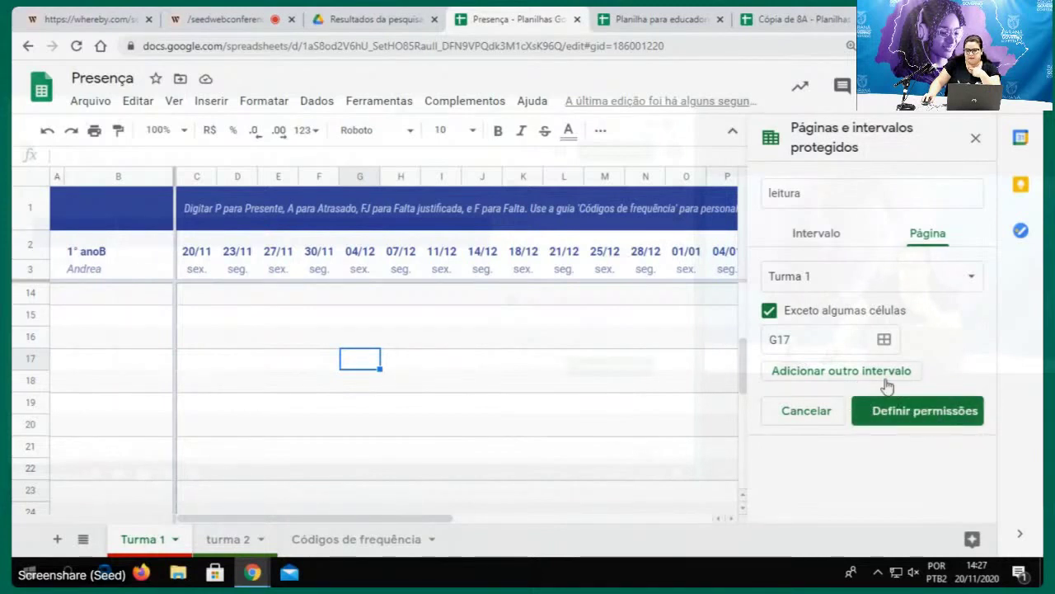
pyautogui.click(899, 407)
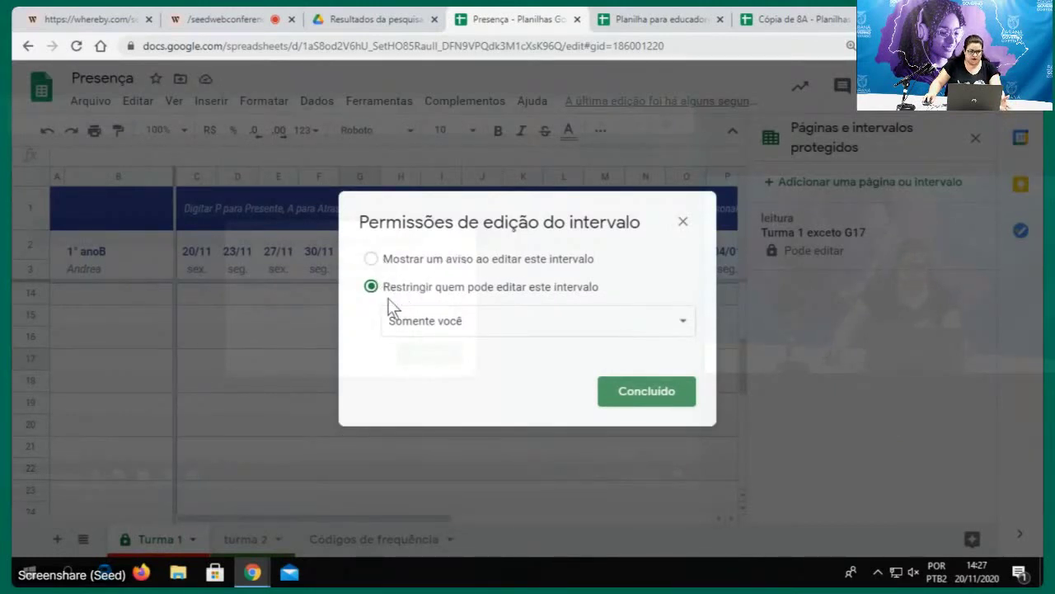
# Restrict editing of the protected Turma 1 sheet with the Personalizado permission, keeping only the current account as editor, and close the protection settings
pyautogui.click(487, 260)
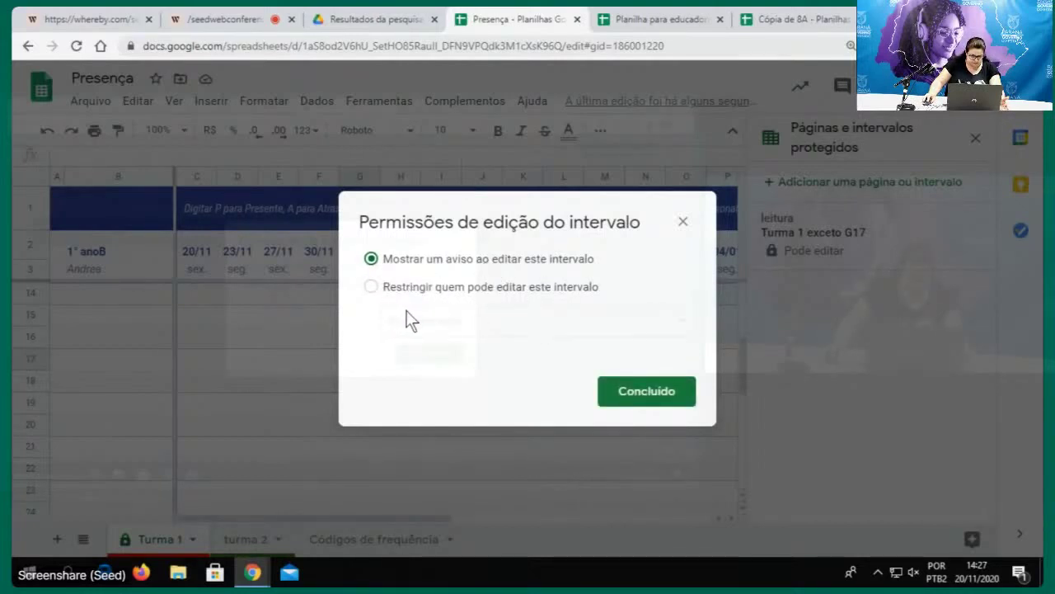
pyautogui.click(375, 285)
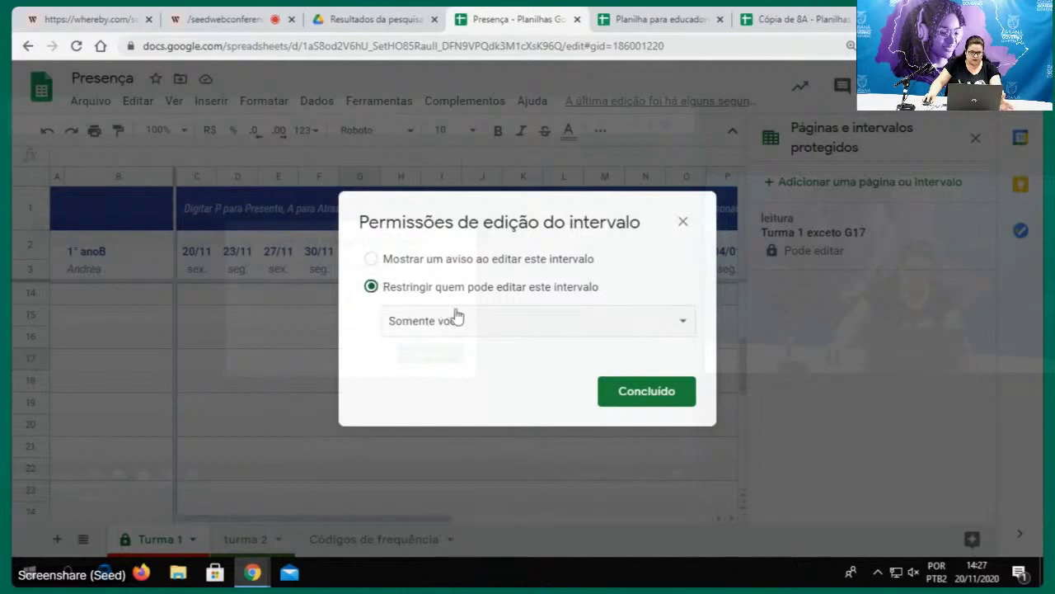
pyautogui.click(498, 322)
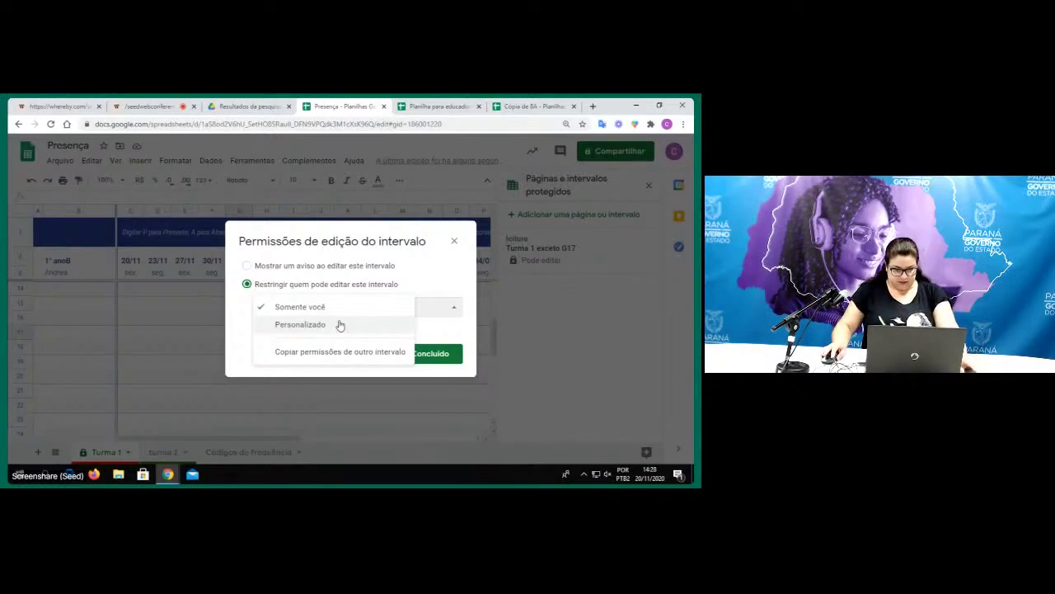
pyautogui.click(334, 328)
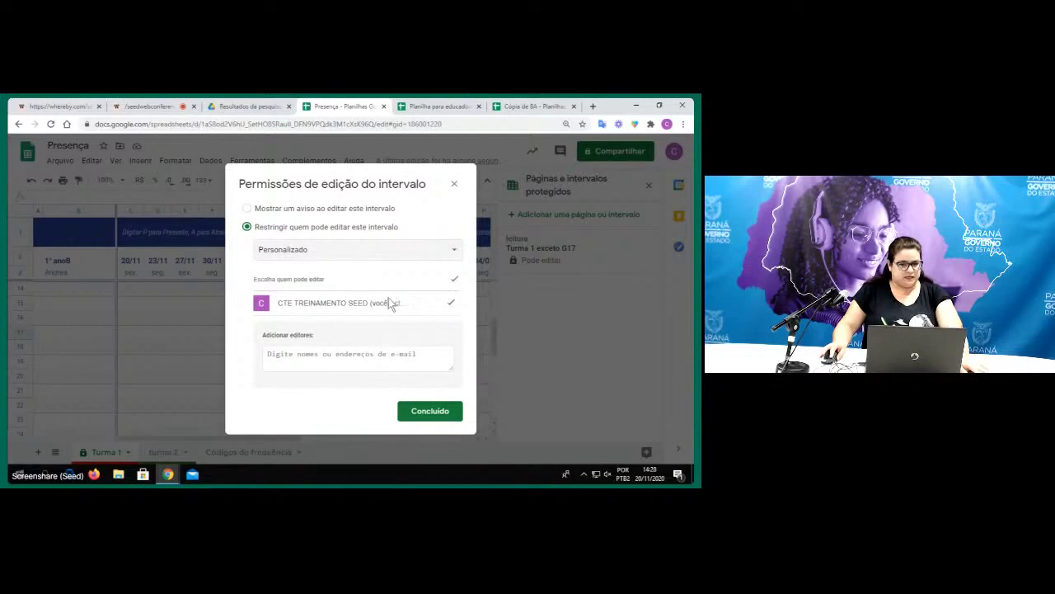
pyautogui.click(342, 358)
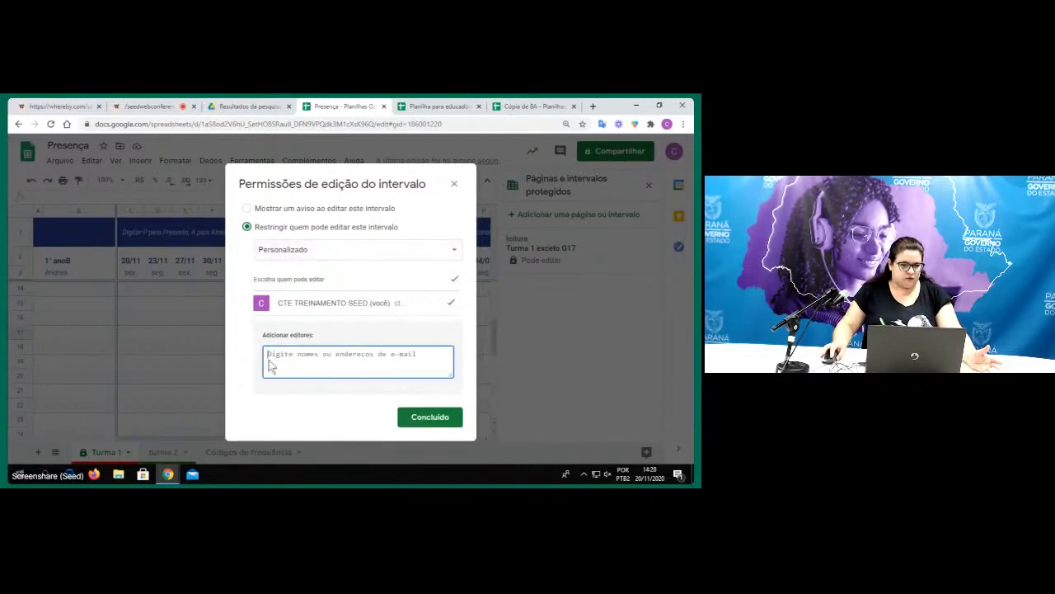
pyautogui.click(299, 254)
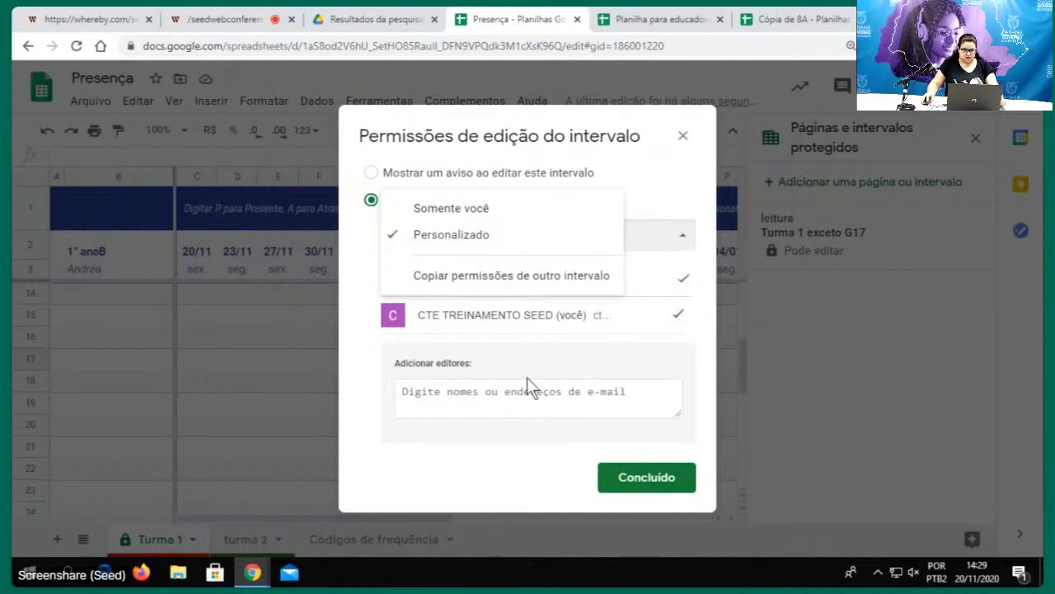
pyautogui.click(586, 474)
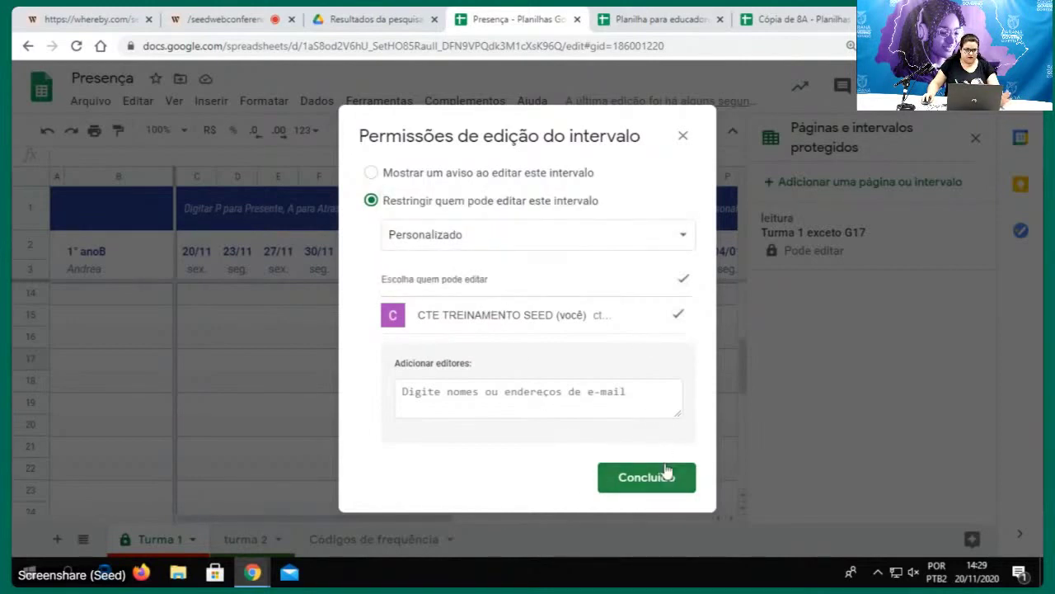
pyautogui.click(648, 483)
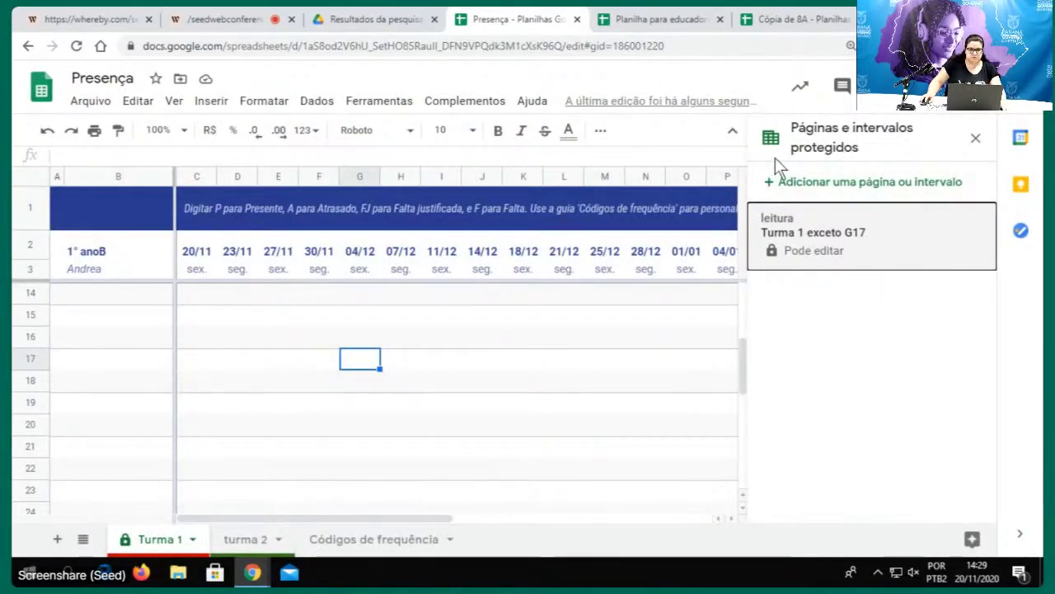
pyautogui.click(975, 139)
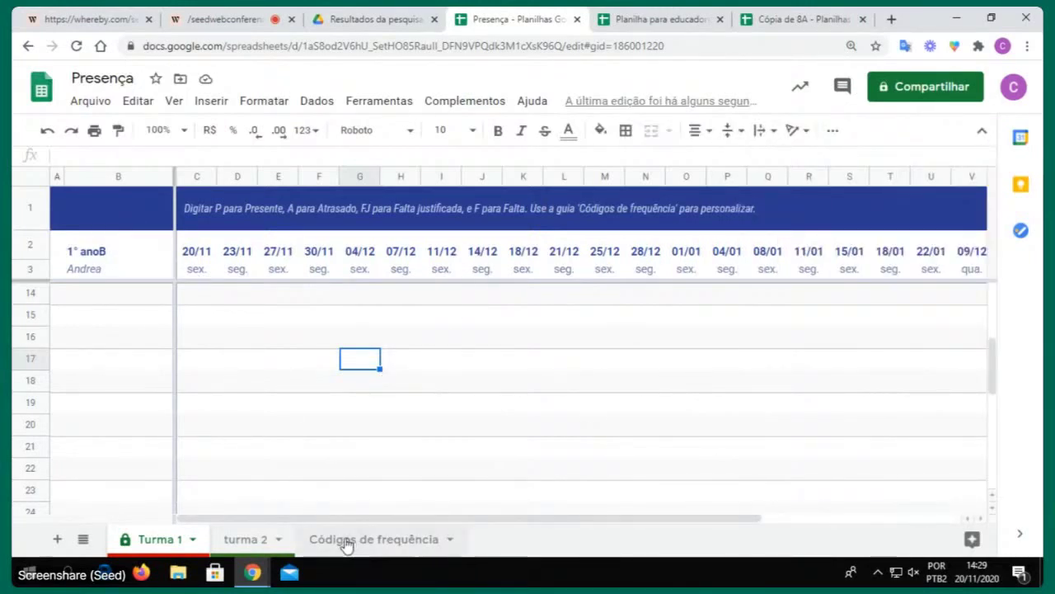
# Examine the attendance codes entered in the turma 2 sheet and their definitions in the Códigos de frequência sheet
pyautogui.click(215, 293)
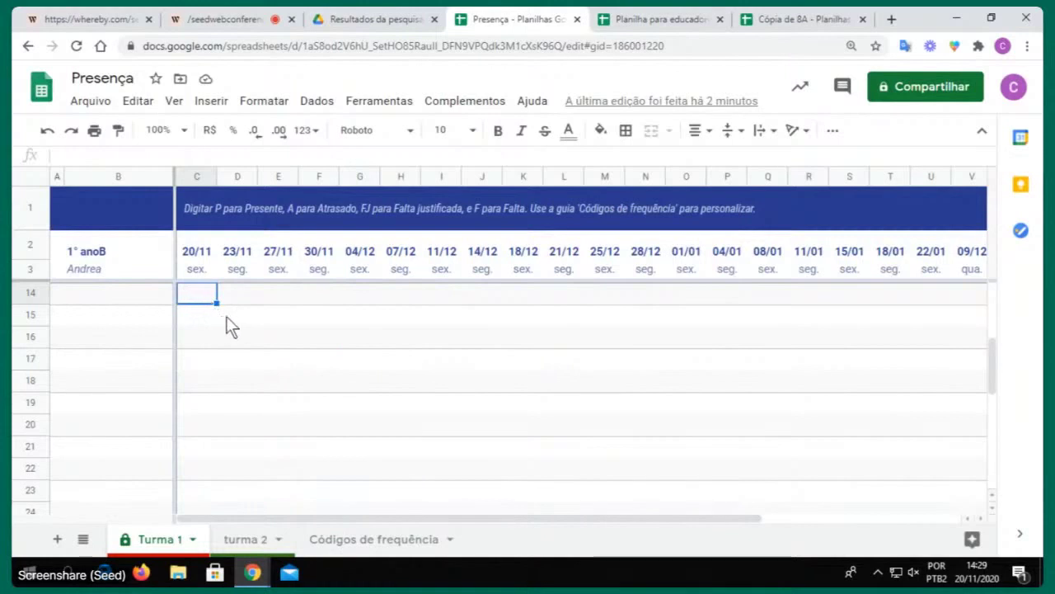
pyautogui.click(246, 539)
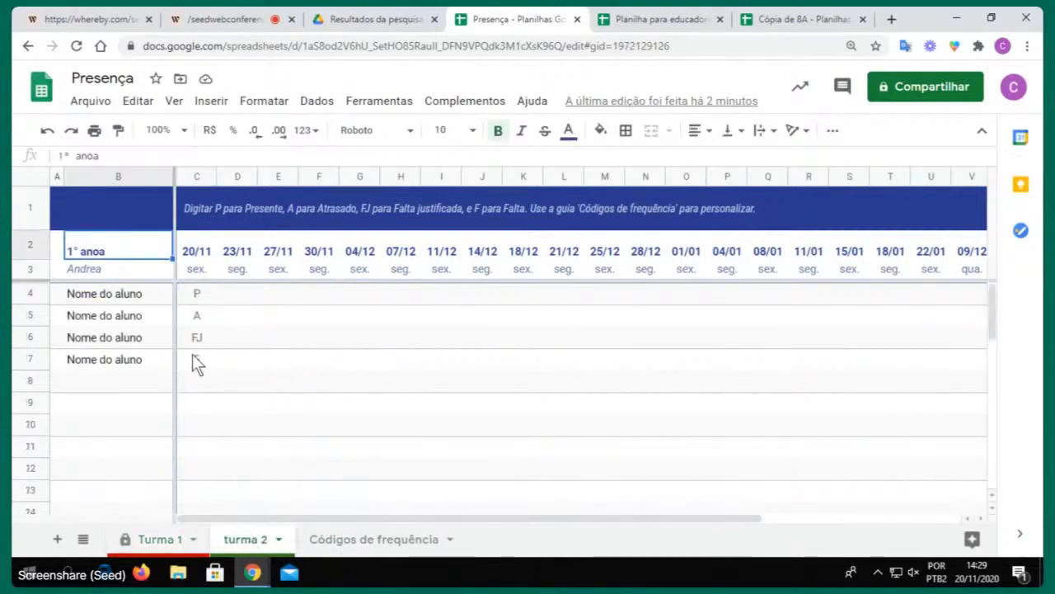
pyautogui.click(200, 297)
pyautogui.click(200, 315)
pyautogui.click(202, 337)
pyautogui.click(207, 360)
pyautogui.click(410, 540)
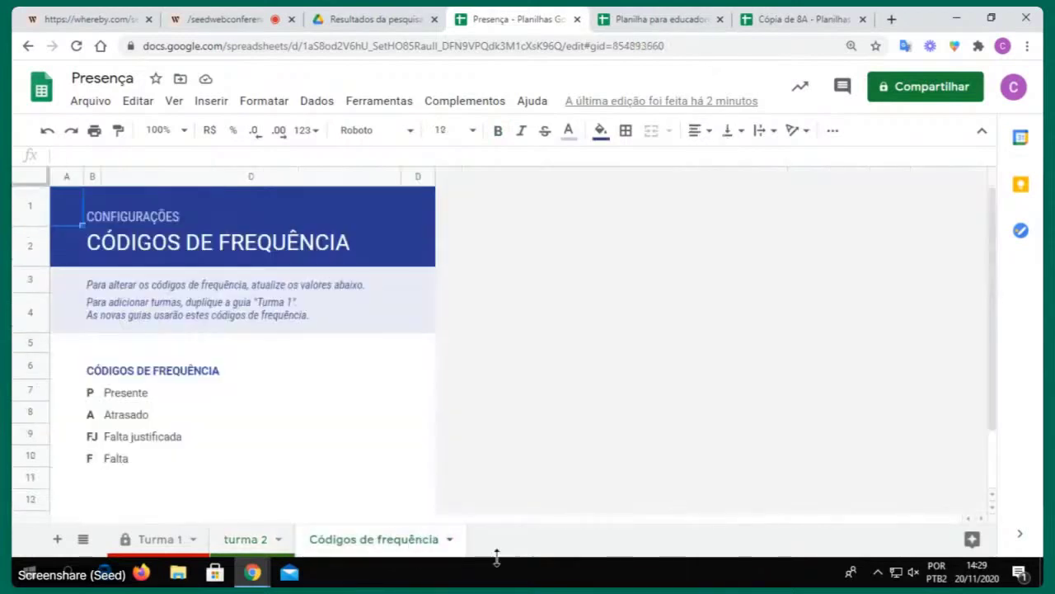
pyautogui.scroll(-1, 106, 275)
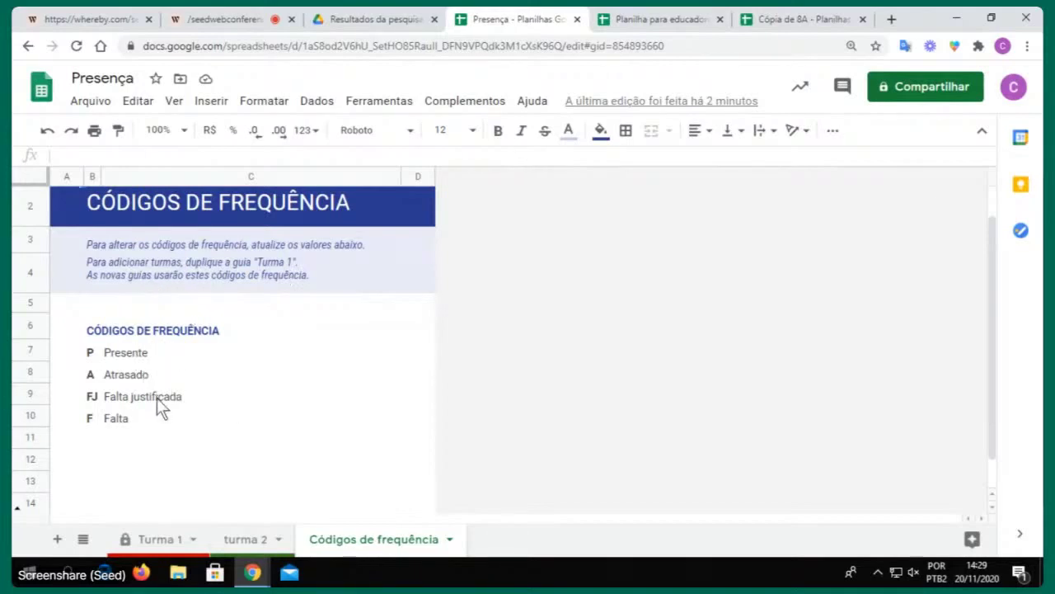
pyautogui.click(126, 357)
pyautogui.click(90, 353)
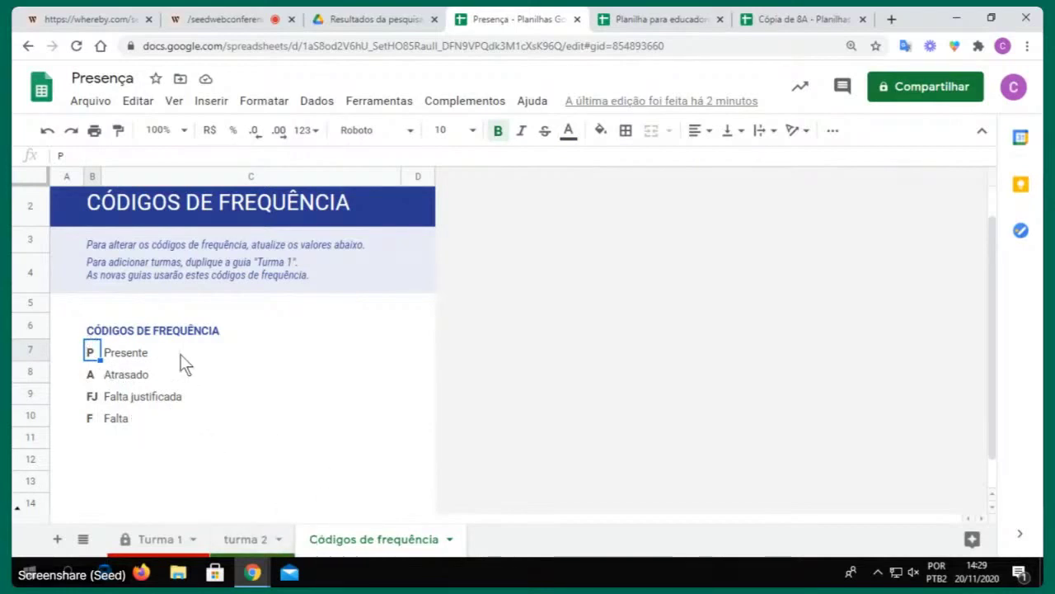
pyautogui.click(262, 538)
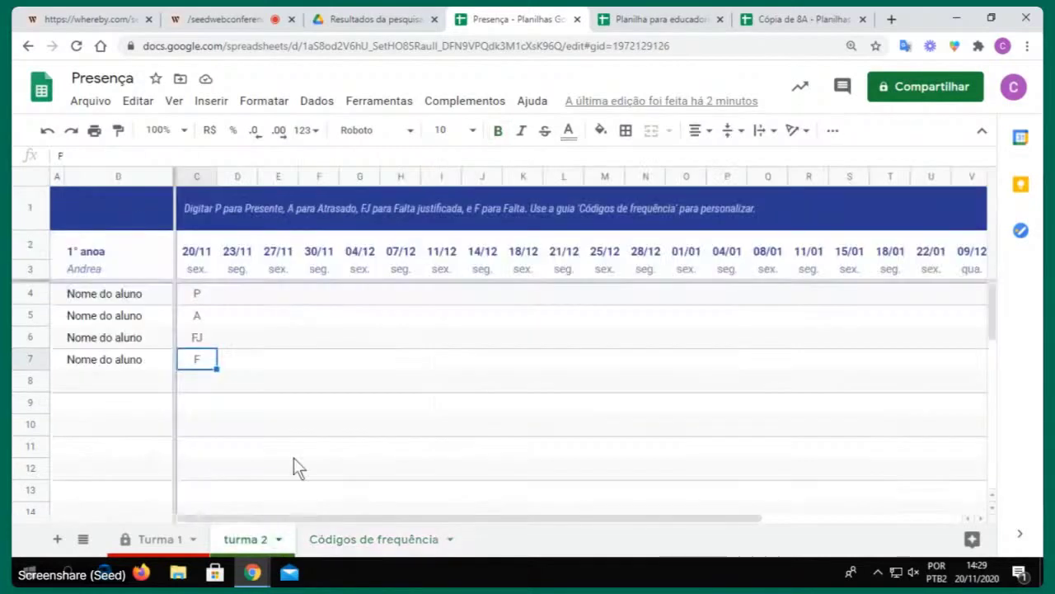
pyautogui.click(230, 292)
pyautogui.click(203, 299)
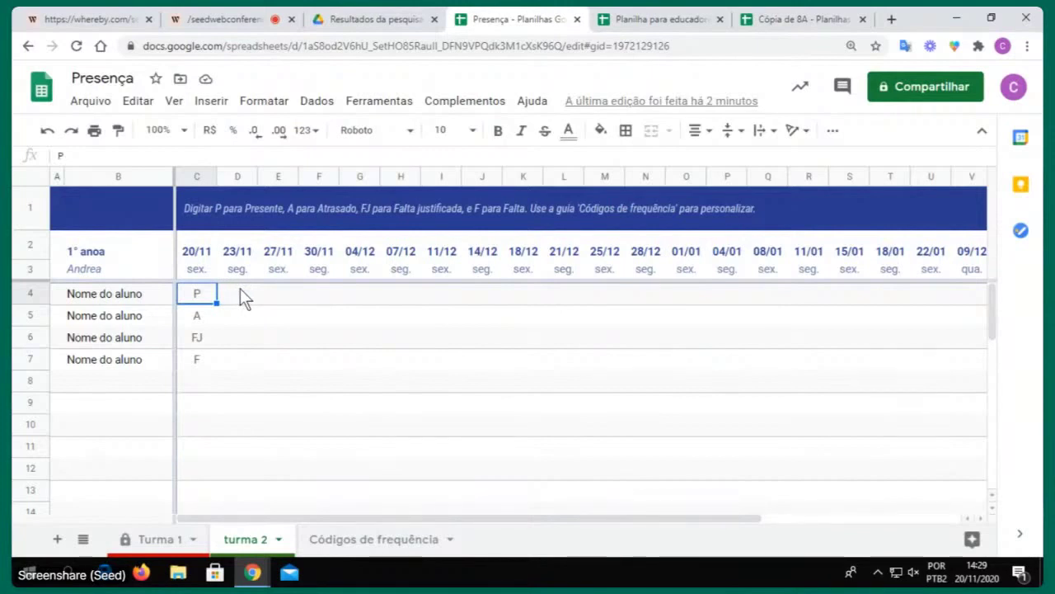
pyautogui.click(216, 101)
pyautogui.moveTo(252, 101)
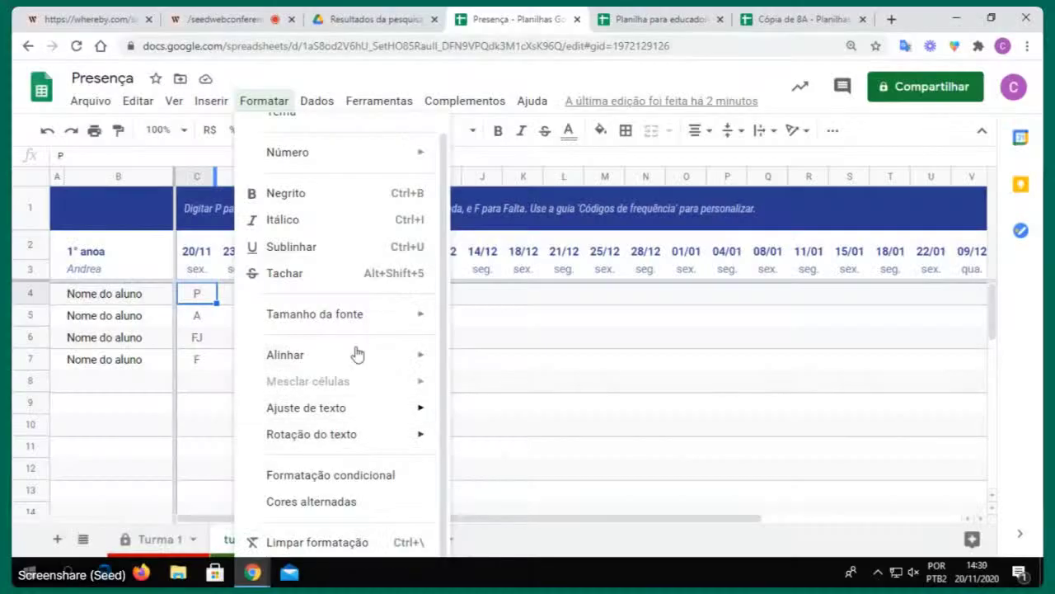
pyautogui.scroll(1, 338, 190)
pyautogui.moveTo(321, 107)
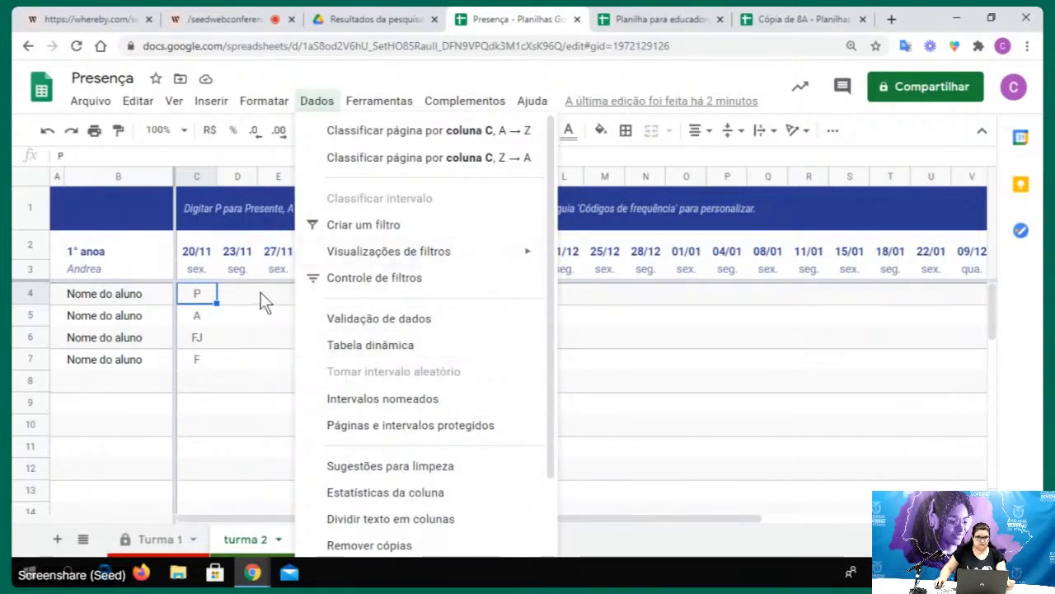
pyautogui.click(236, 296)
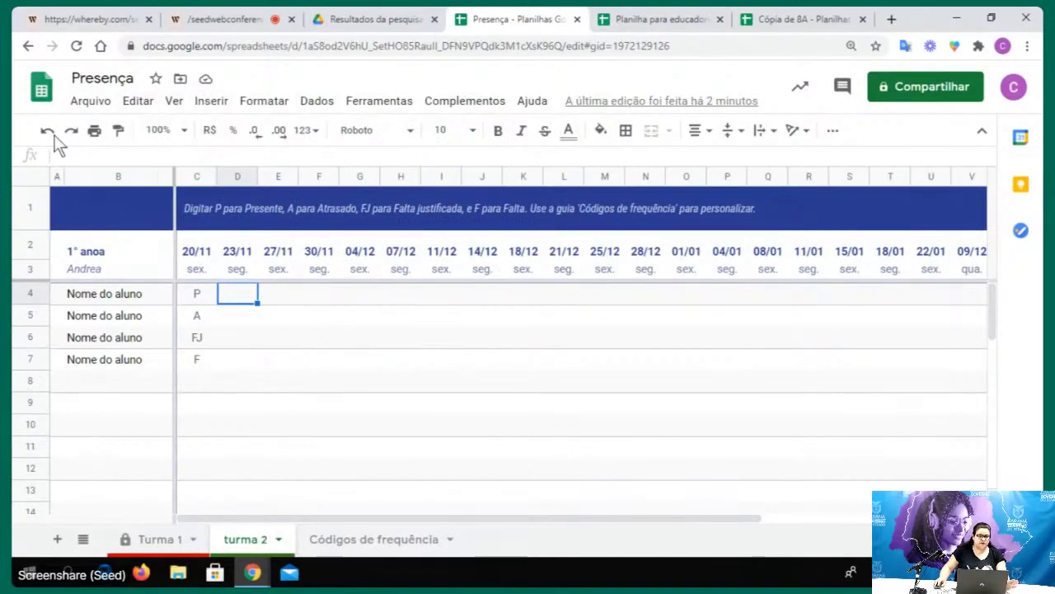
# Switch to Google Drive and create a new Google Sheets spreadsheet from the Agenda 2020 template
pyautogui.click(420, 19)
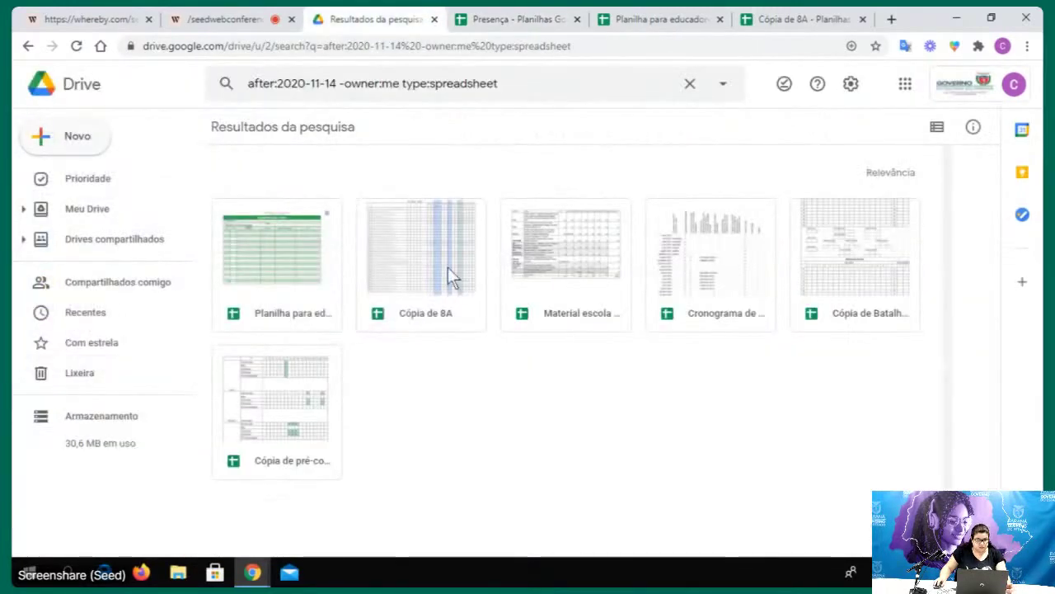
pyautogui.click(647, 18)
pyautogui.click(417, 18)
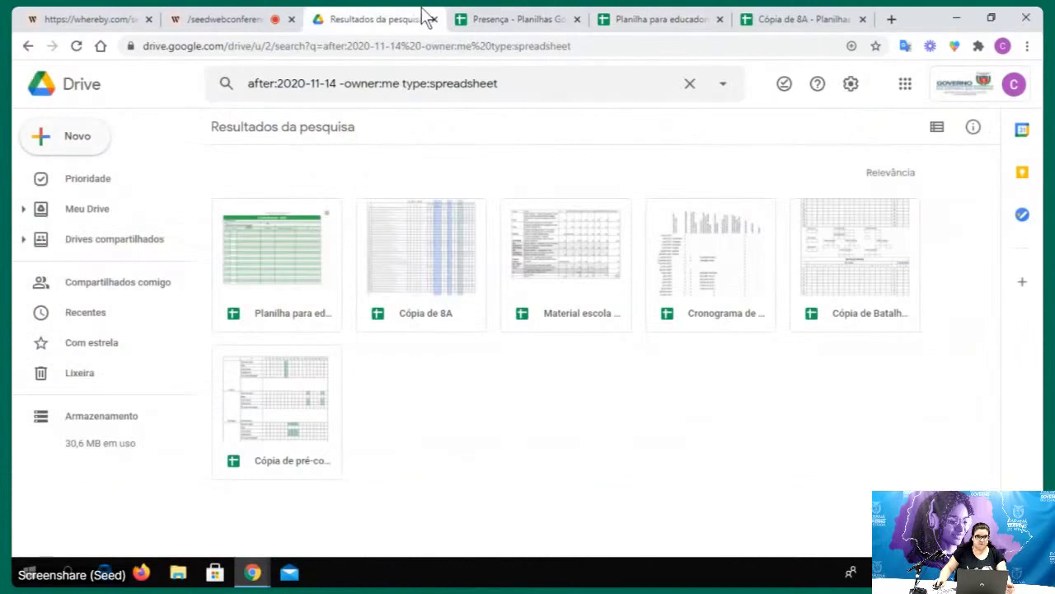
pyautogui.click(68, 145)
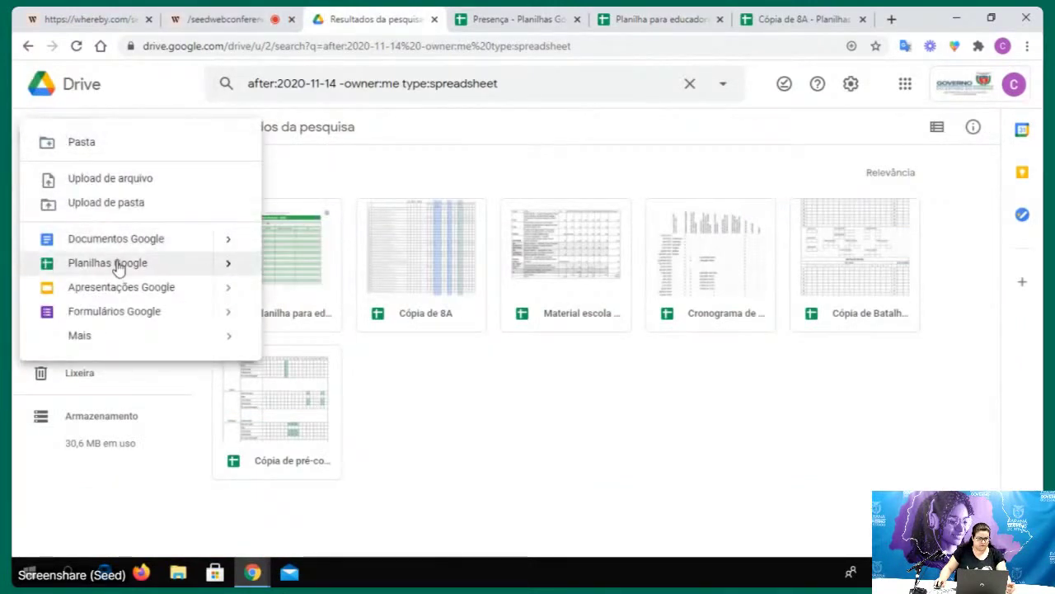
pyautogui.moveTo(232, 268)
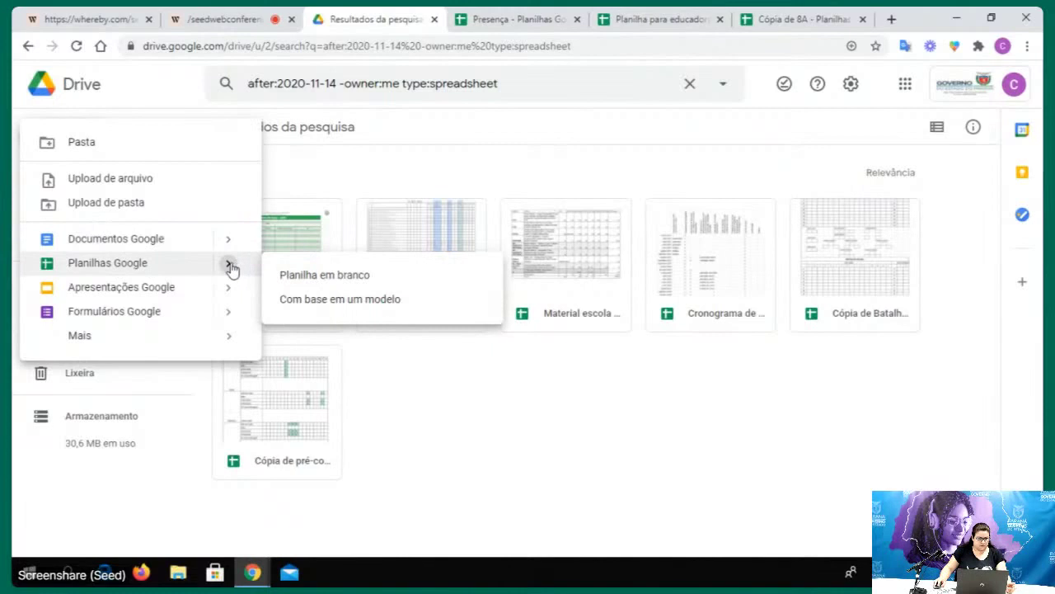
pyautogui.click(335, 303)
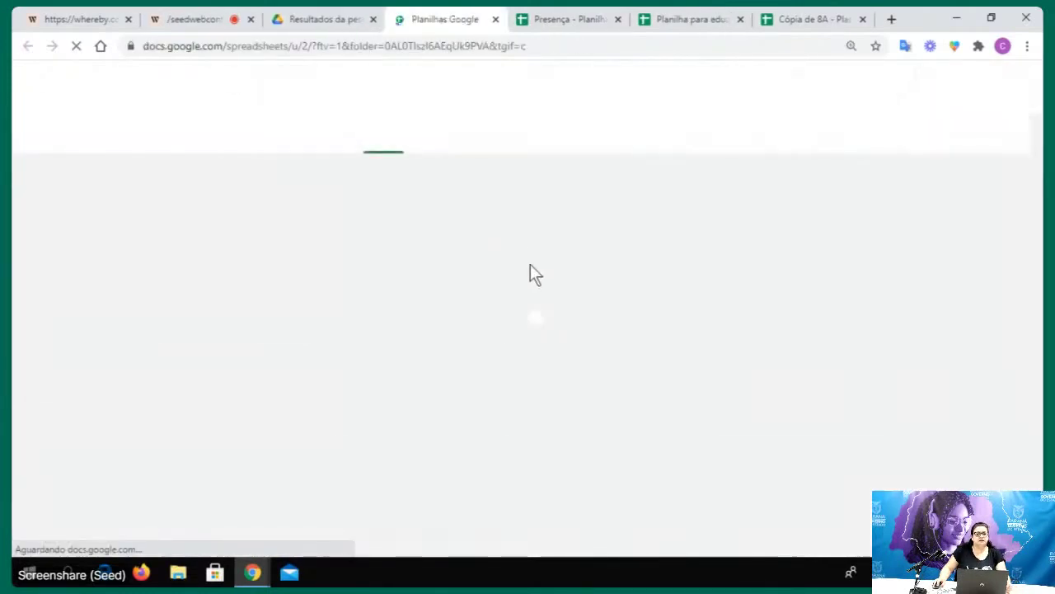
pyautogui.scroll(-4, 564, 314)
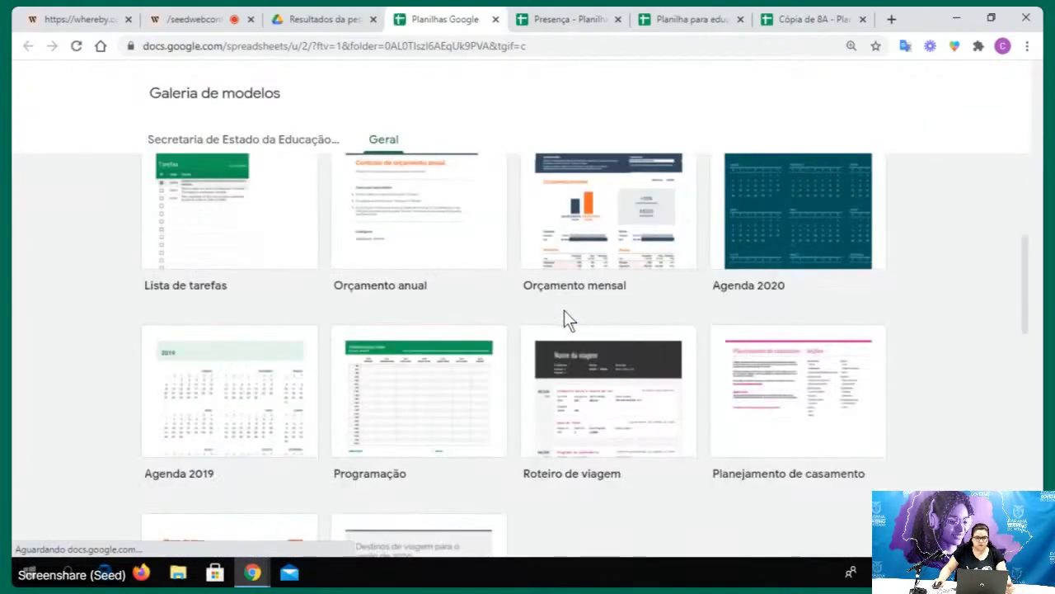
pyautogui.click(772, 228)
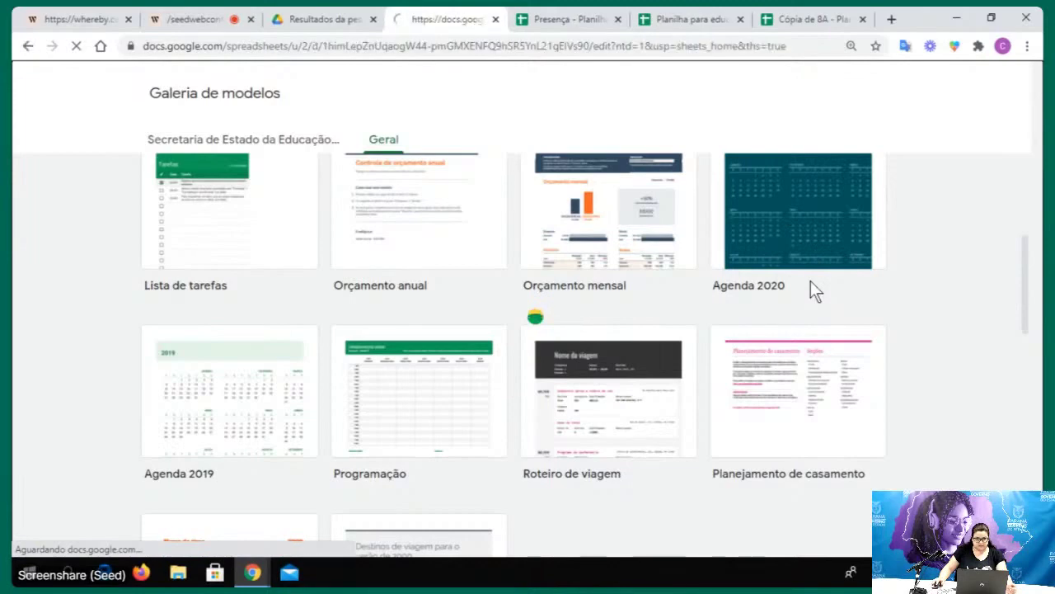
# Look over the 2020 yearly calendar and open the Jan 20 monthly sheet
pyautogui.scroll(-5, 511, 302)
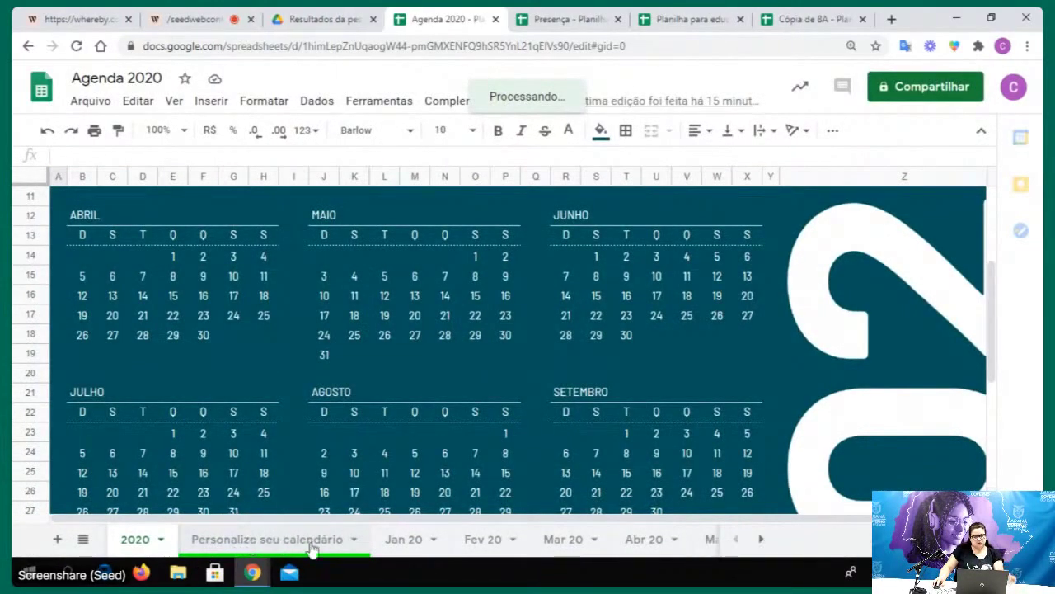
pyautogui.click(404, 539)
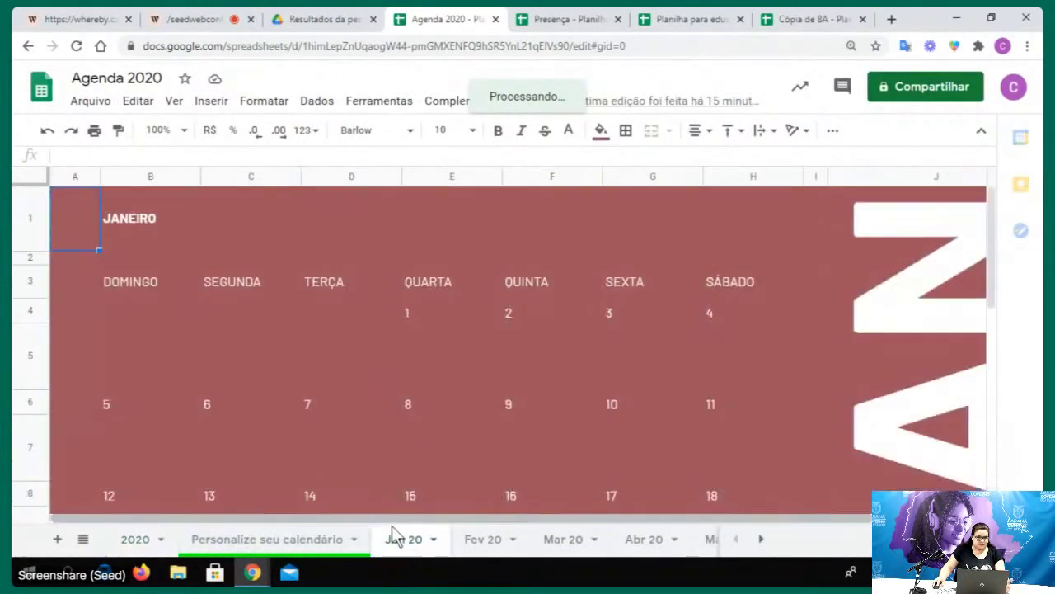
# Look over the rest of the Jan 20 sheet and the theme instructions and samples in the Personalize seu calendário sheet
pyautogui.scroll(-5, 400, 393)
pyautogui.scroll(-2, 402, 395)
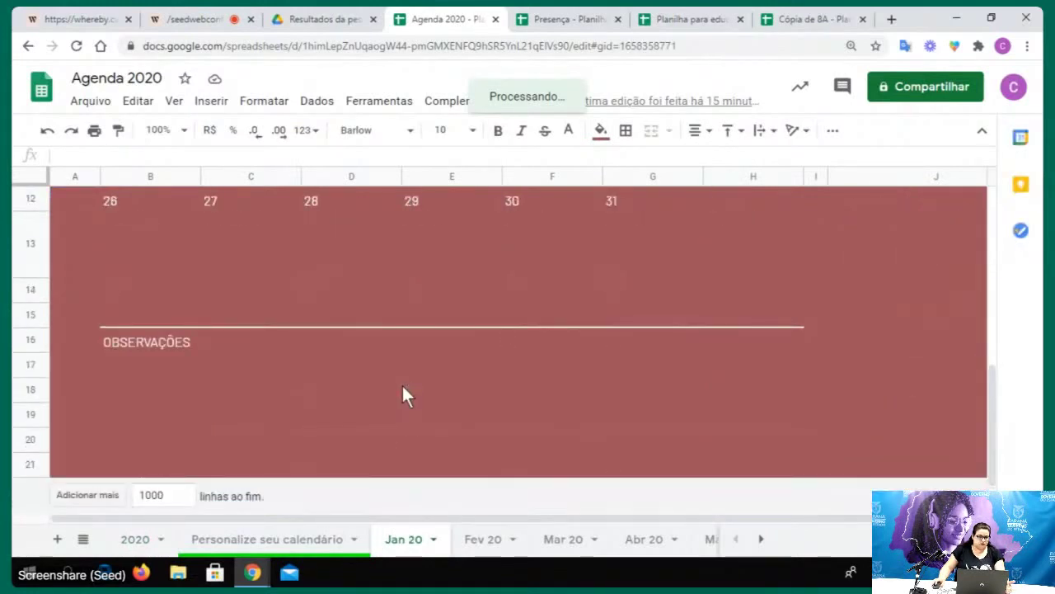
pyautogui.scroll(3, 402, 395)
pyautogui.click(300, 539)
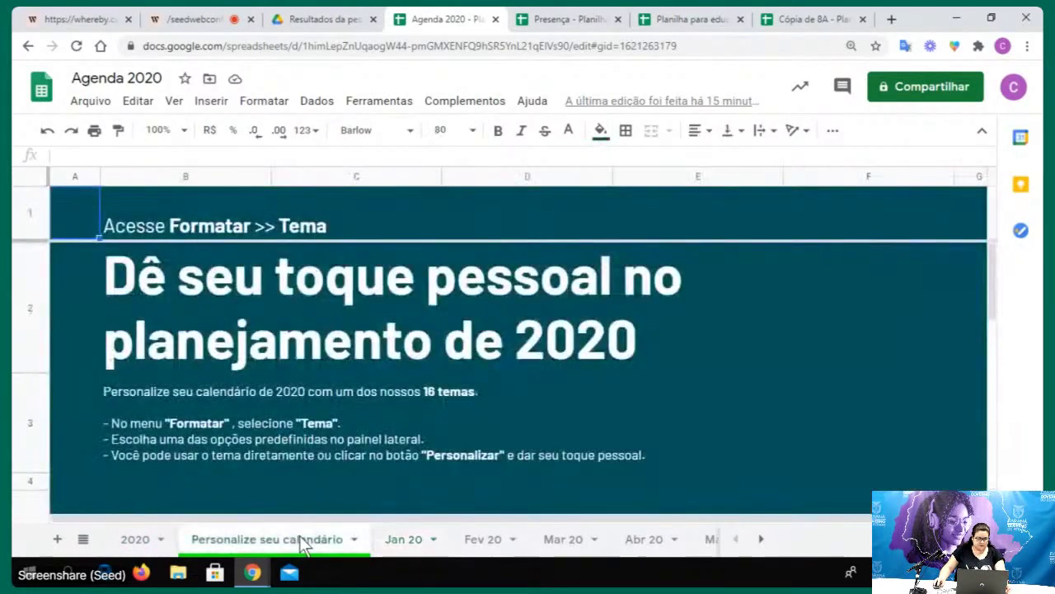
pyautogui.scroll(-3, 285, 366)
pyautogui.scroll(3, 294, 365)
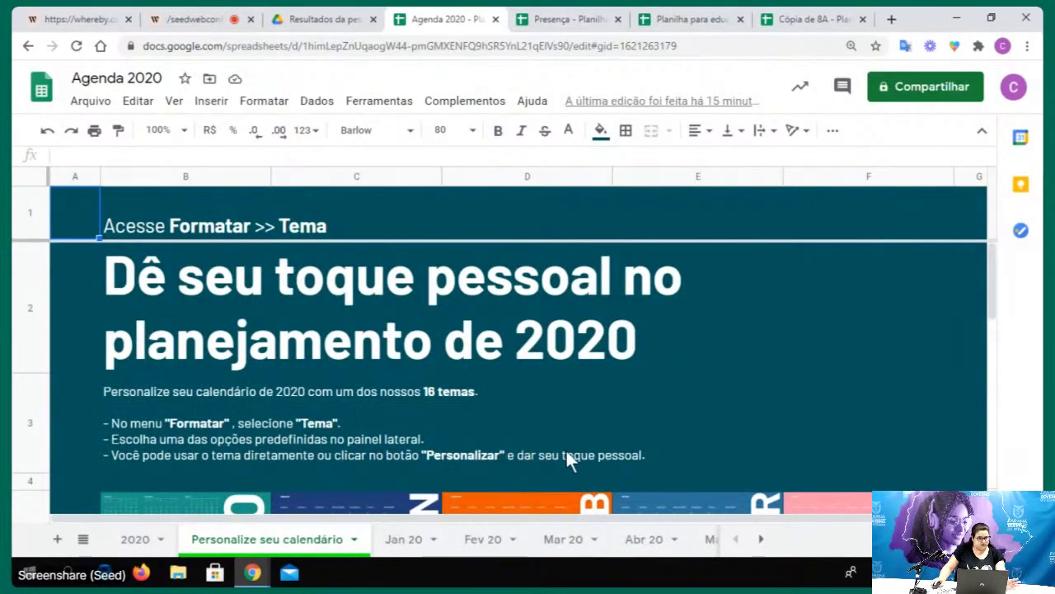
pyautogui.scroll(-3, 478, 424)
pyautogui.scroll(-3, 487, 414)
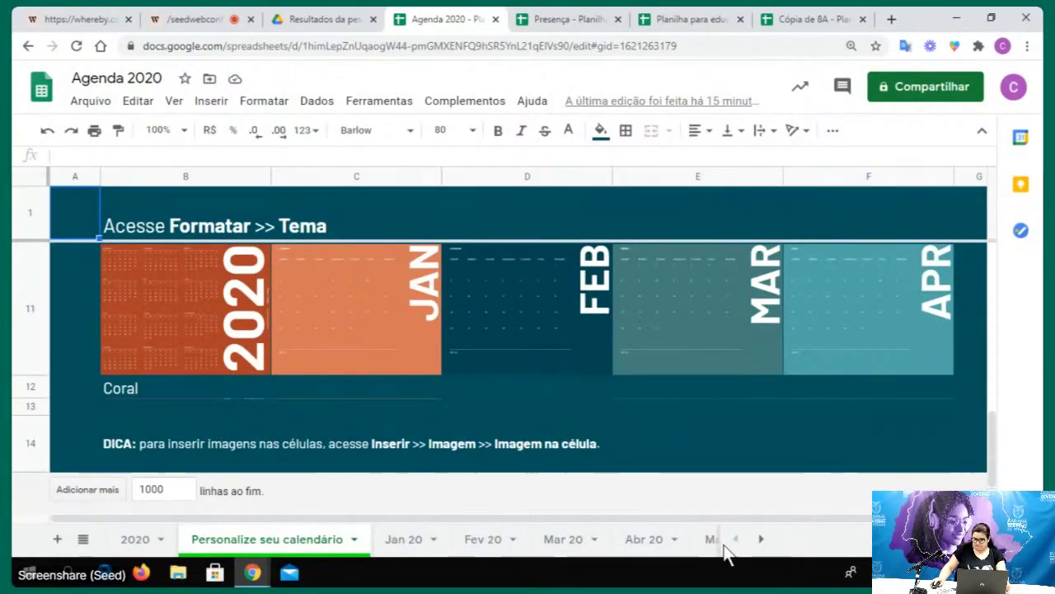
pyautogui.scroll(5, 192, 341)
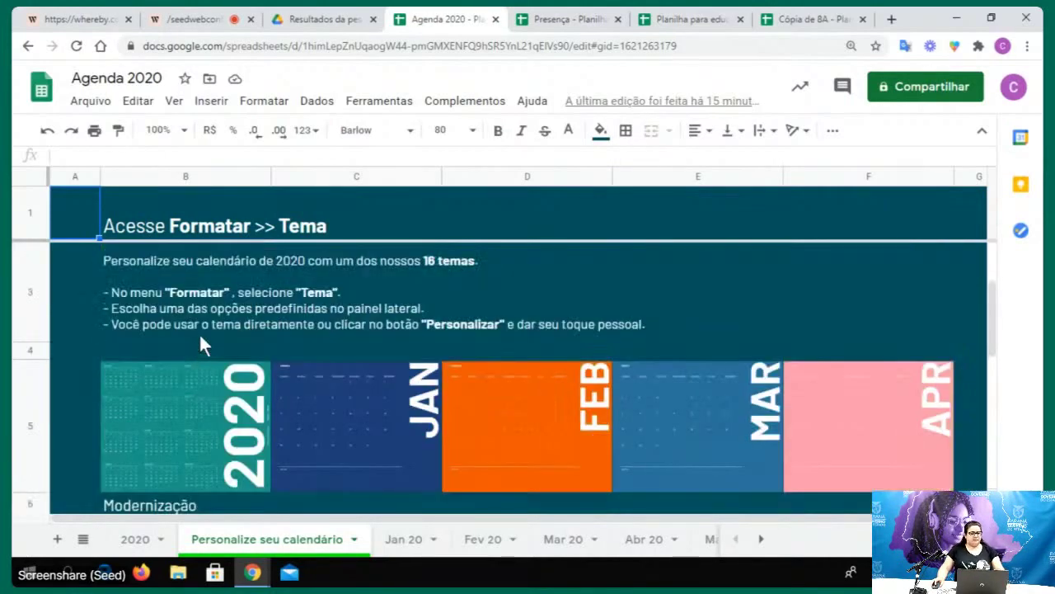
pyautogui.scroll(2, 200, 338)
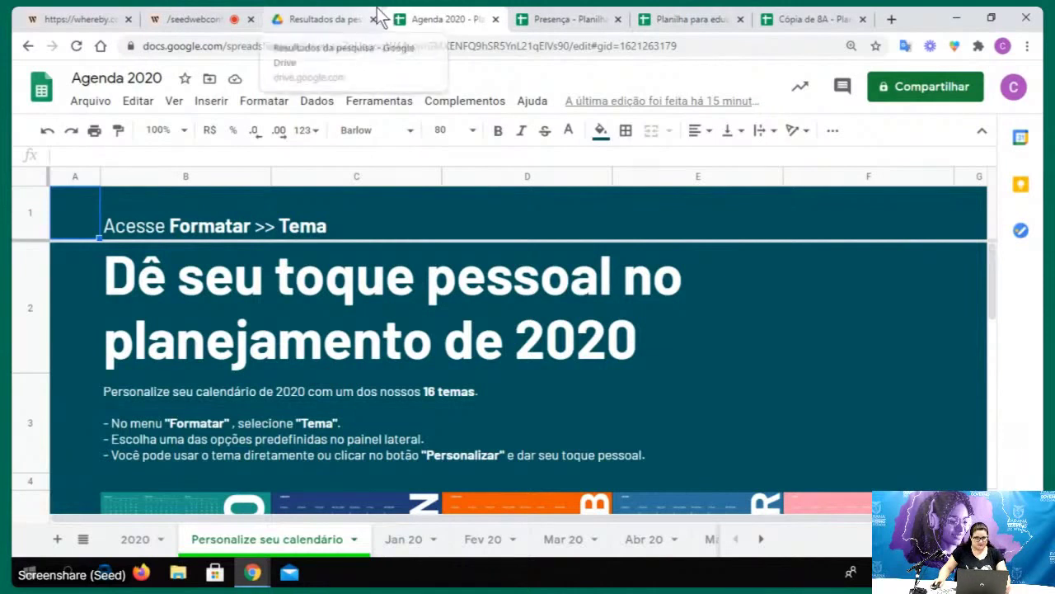
# Switch to Google Drive and create a new blank Google Sheets spreadsheet
pyautogui.click(346, 16)
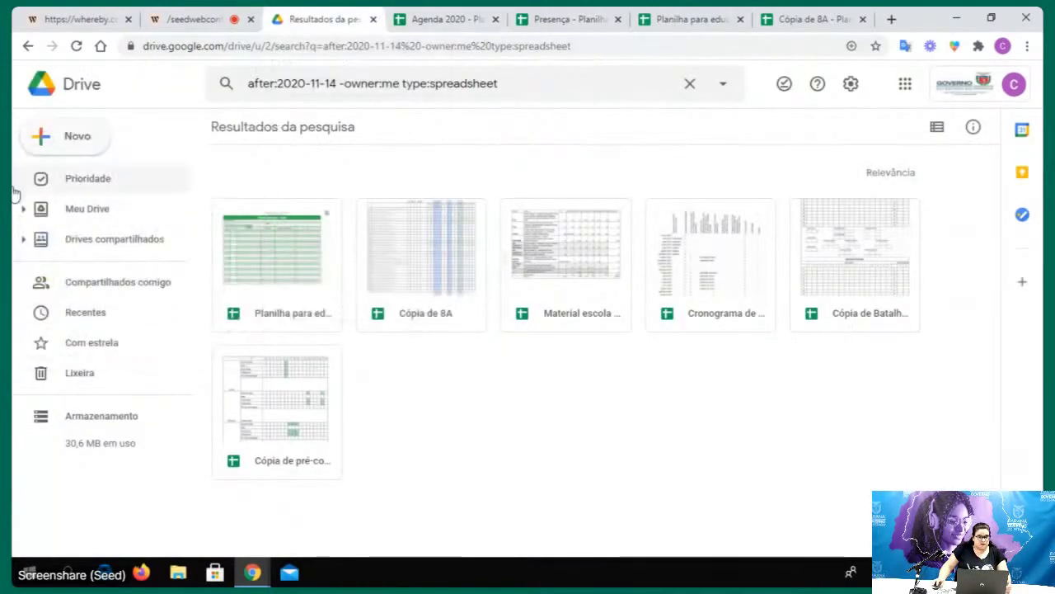
pyautogui.click(63, 147)
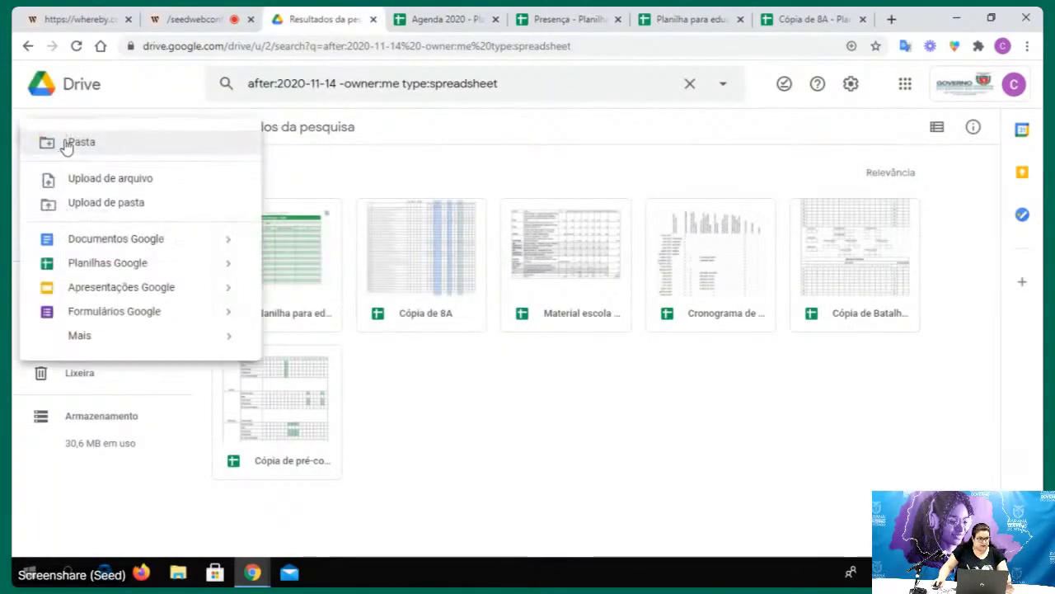
pyautogui.click(103, 261)
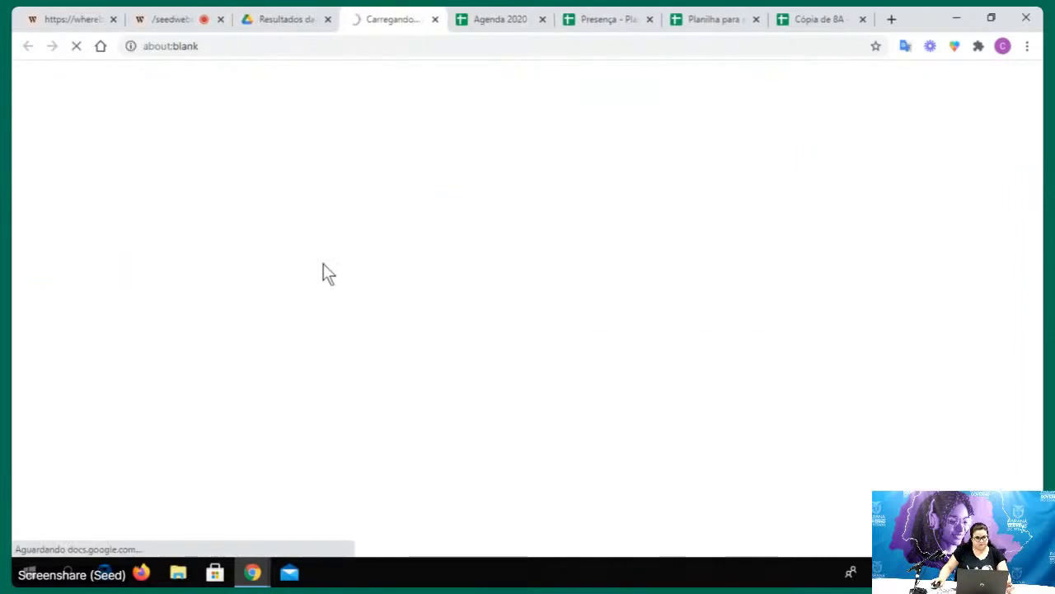
# Close the Agenda 2020 and Presença spreadsheets, returning to the new blank spreadsheet
pyautogui.click(501, 18)
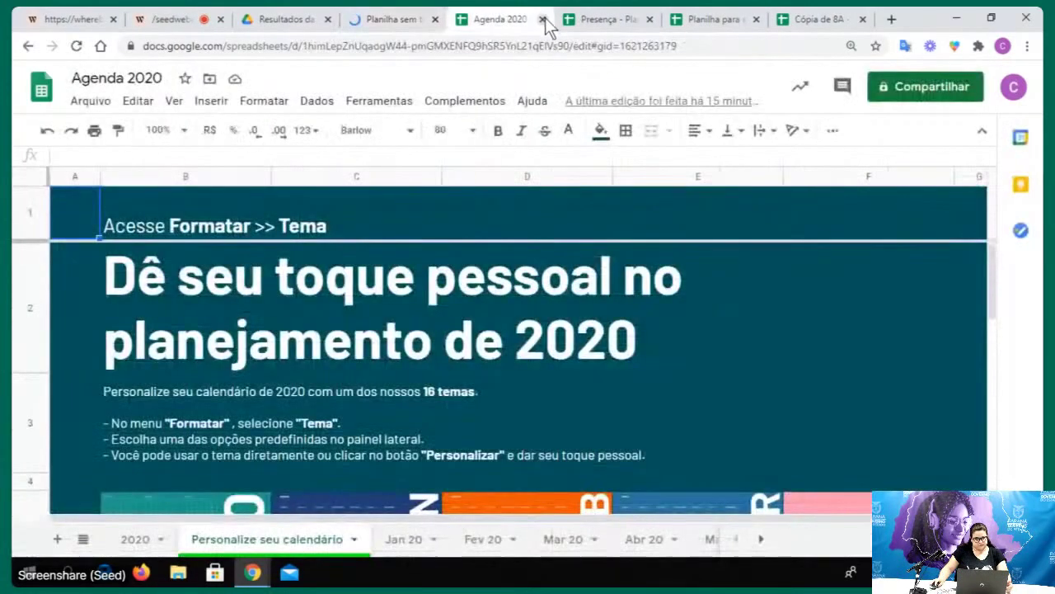
pyautogui.click(542, 19)
pyautogui.click(541, 19)
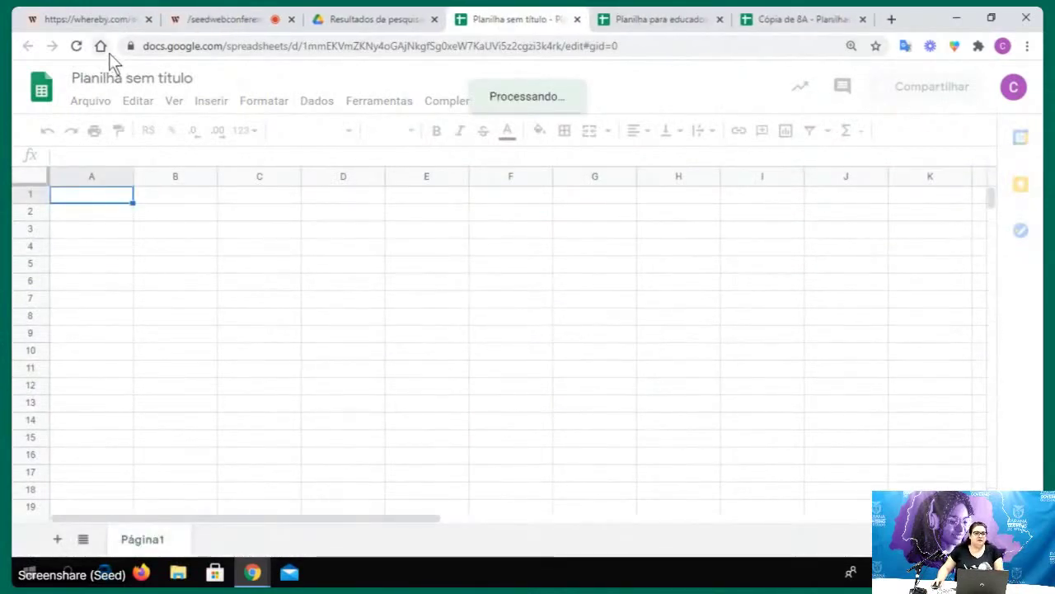
# Rename the untitled spreadsheet as web 2011
pyautogui.click(183, 77)
pyautogui.hotkey('ctrl', 'a')
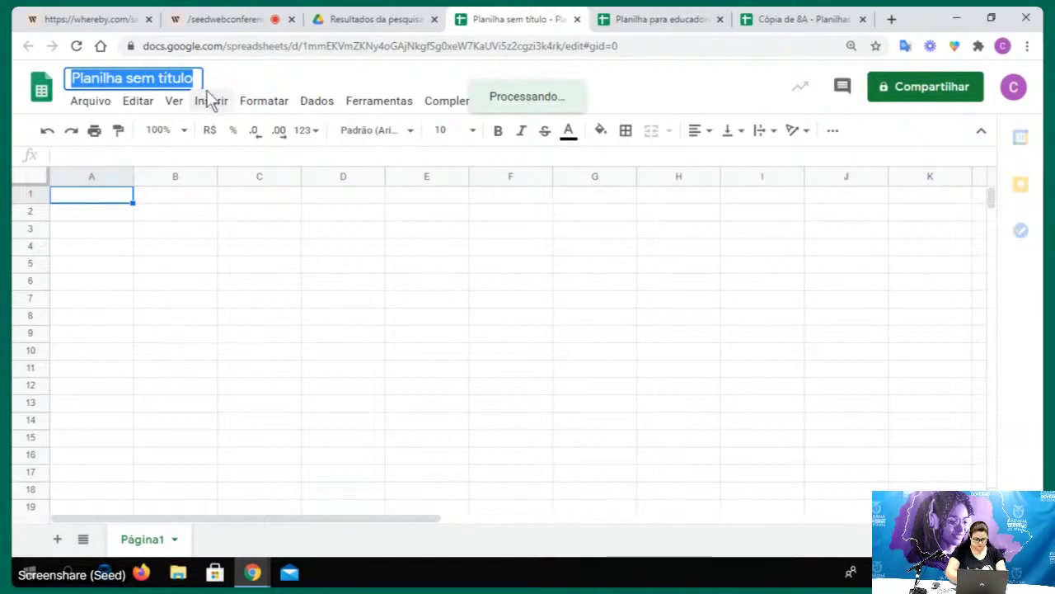
pyautogui.write('we')
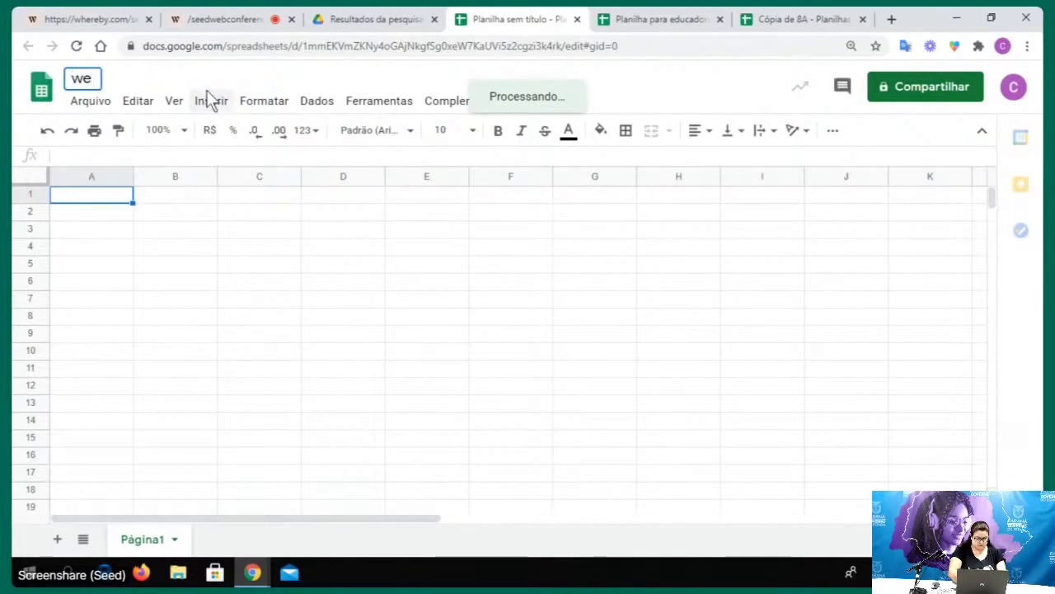
pyautogui.write('b 2011')
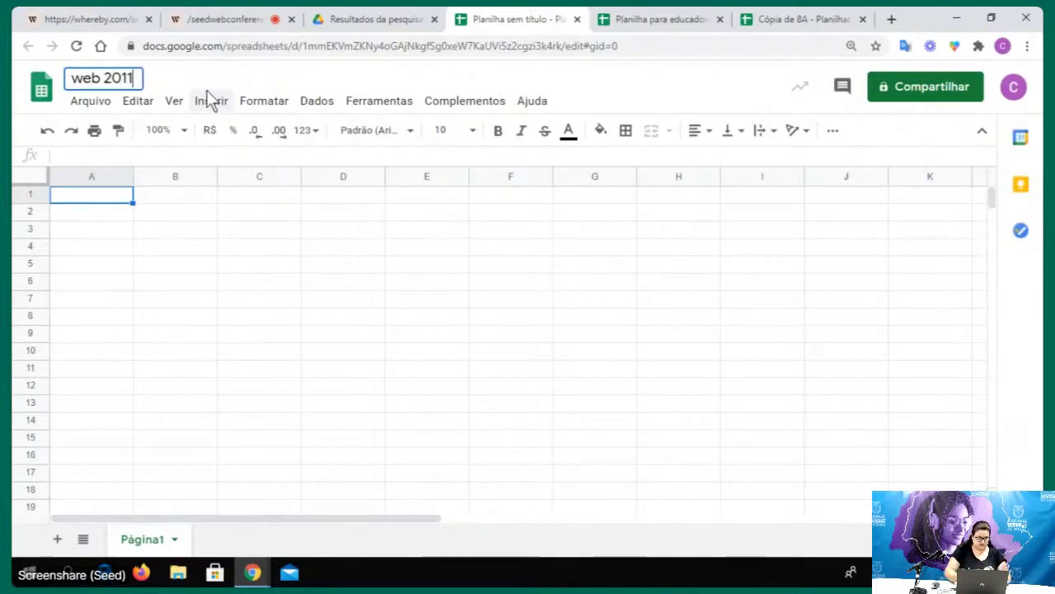
pyautogui.click(237, 266)
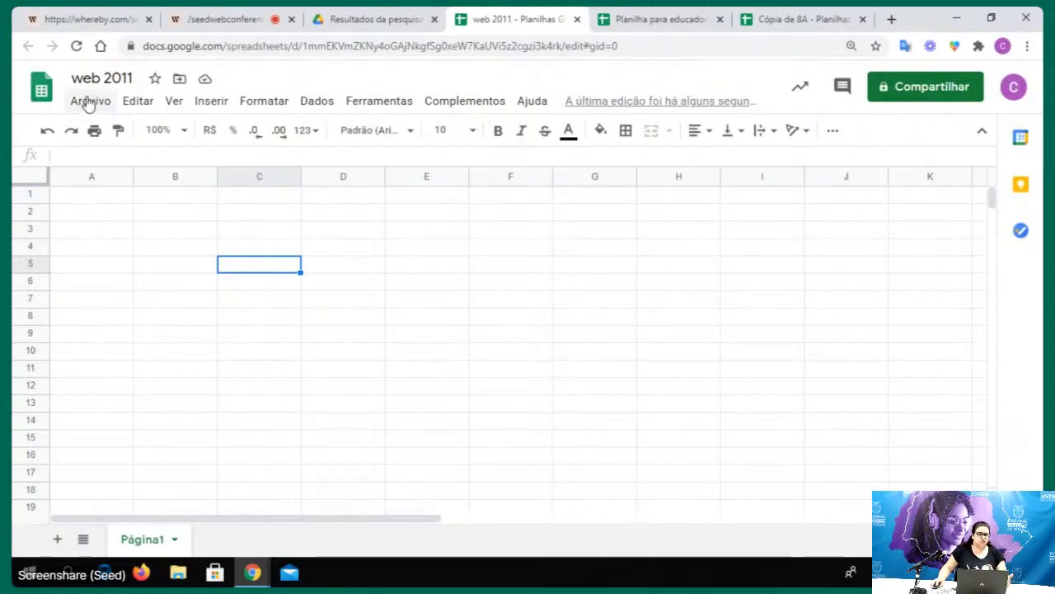
# Review the spreadsheet's commands for sharing, e-mailing, downloading, version history and settings, as well as those for editing and inserting content
pyautogui.click(88, 102)
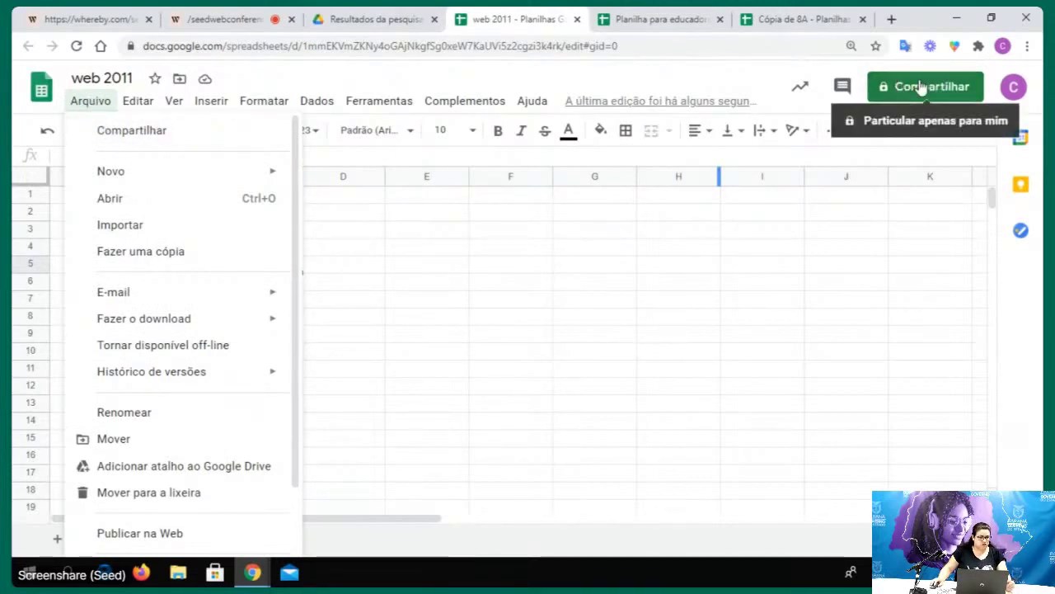
pyautogui.moveTo(189, 179)
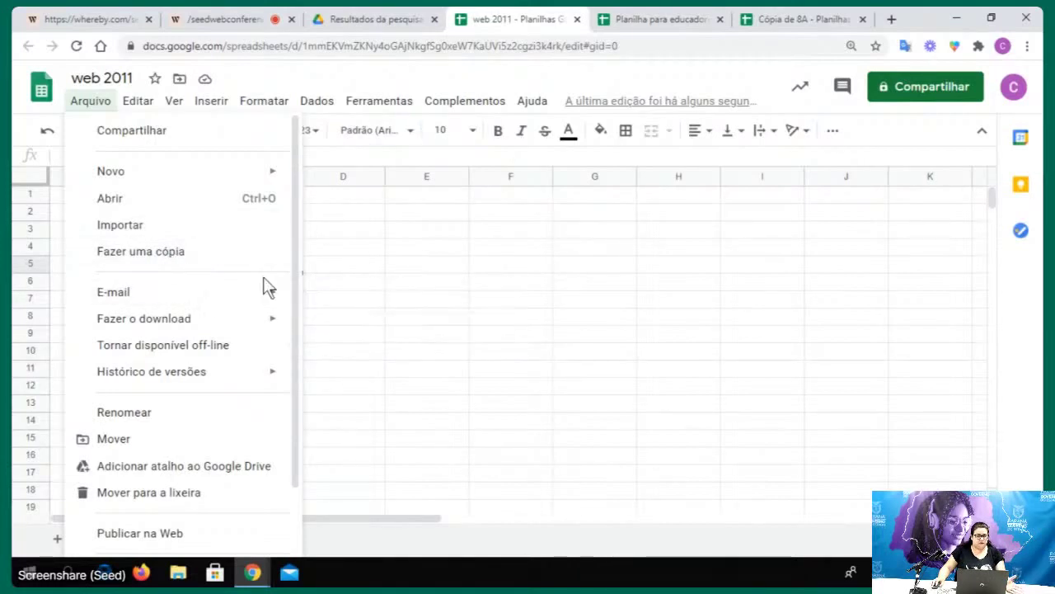
pyautogui.moveTo(213, 301)
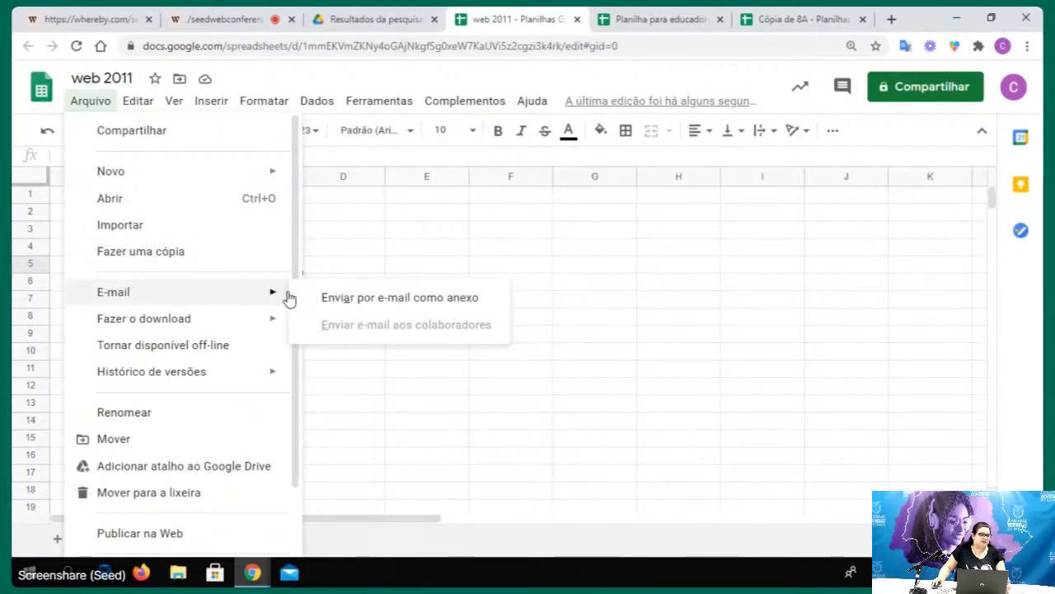
pyautogui.moveTo(237, 319)
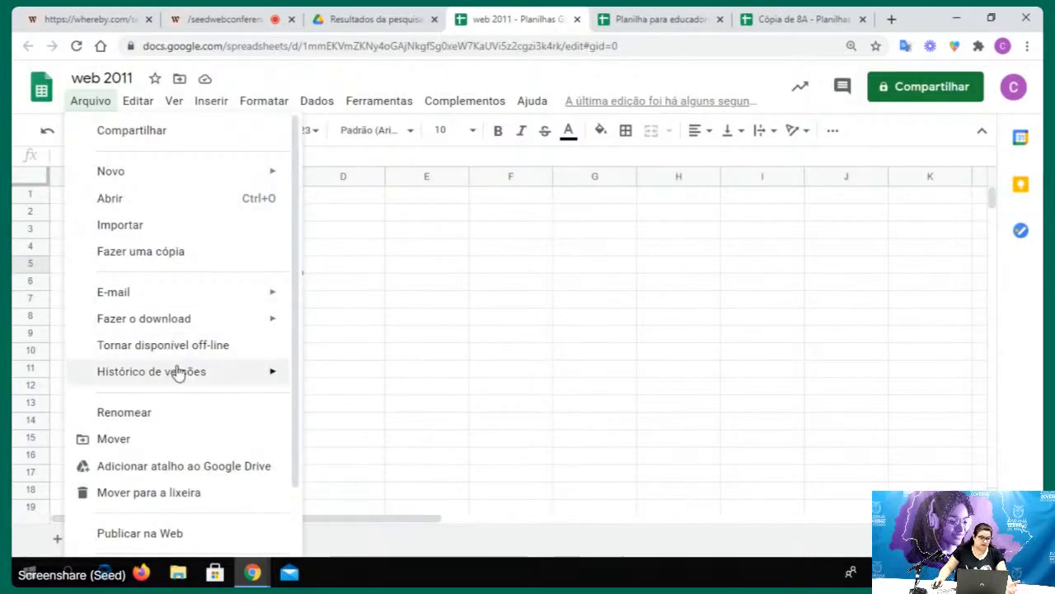
pyautogui.moveTo(178, 378)
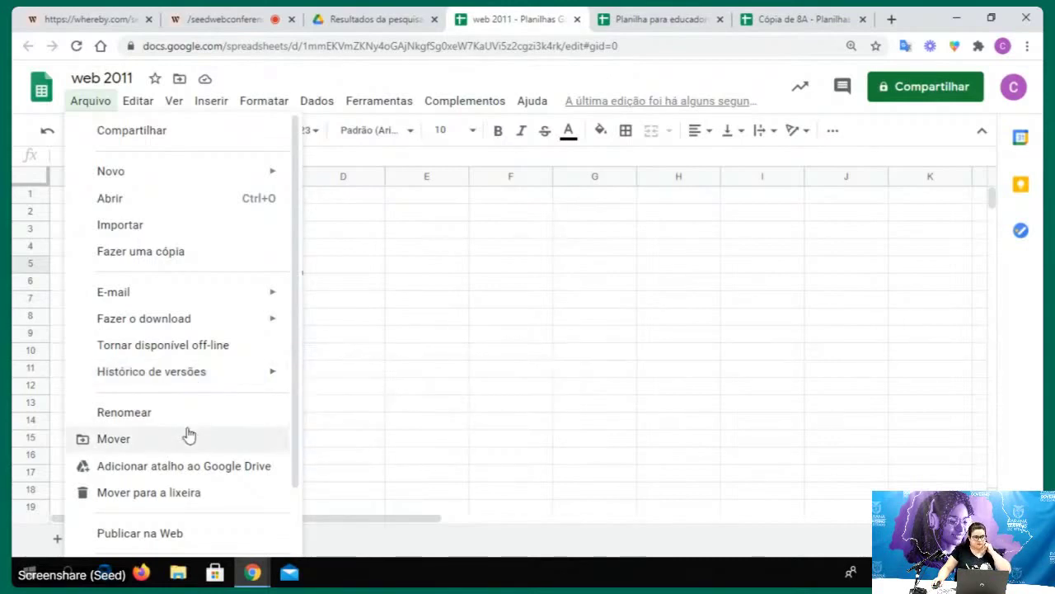
pyautogui.scroll(-1, 187, 433)
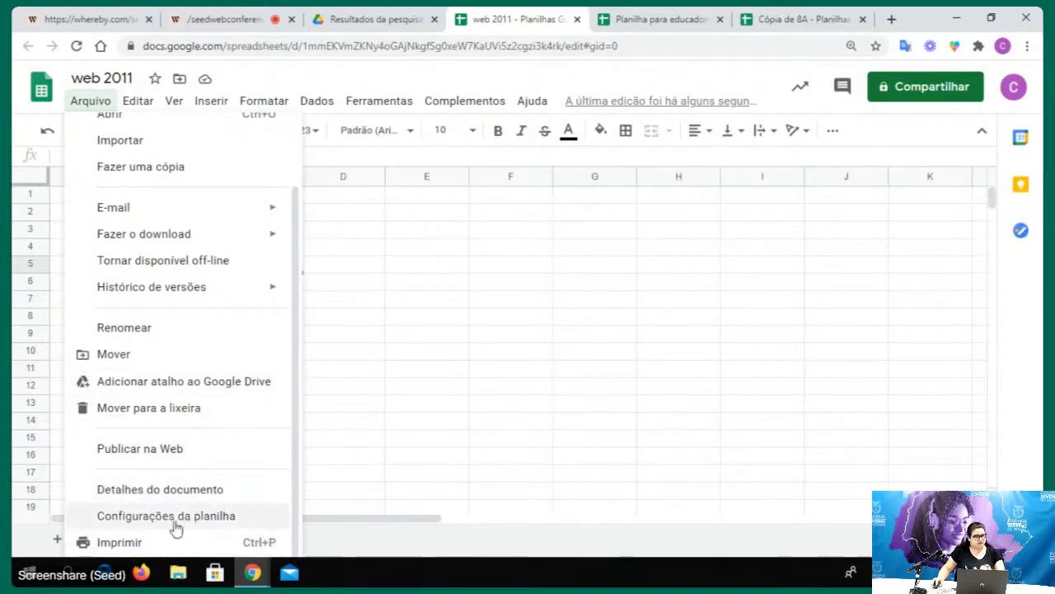
pyautogui.moveTo(130, 110)
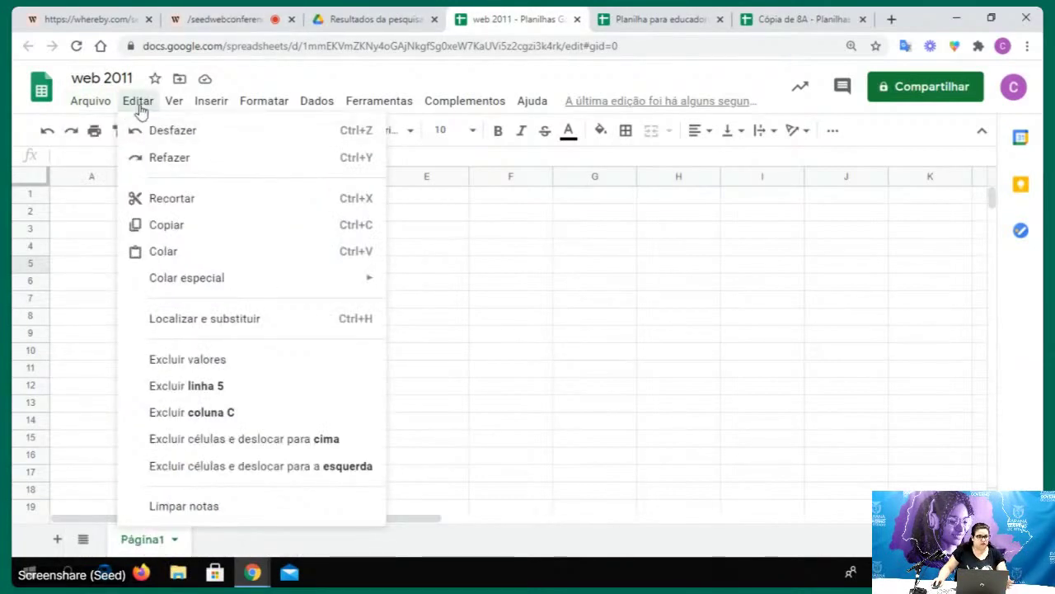
pyautogui.moveTo(210, 103)
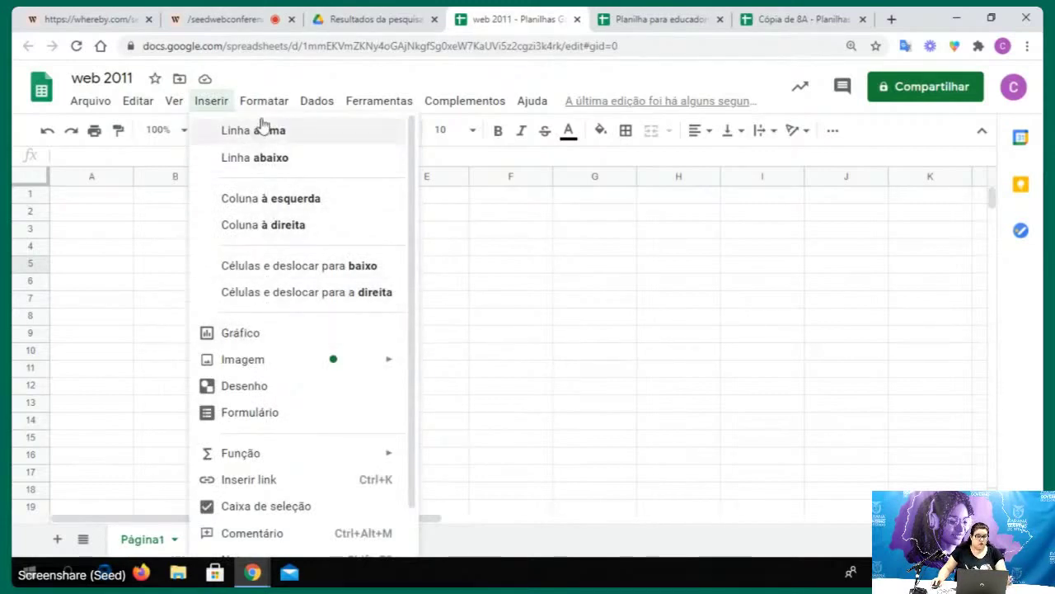
# Review the number formats for cell C5, preview the custom formats 0.00, #,##0 and #,##0.00, and close them without applying
pyautogui.moveTo(266, 102)
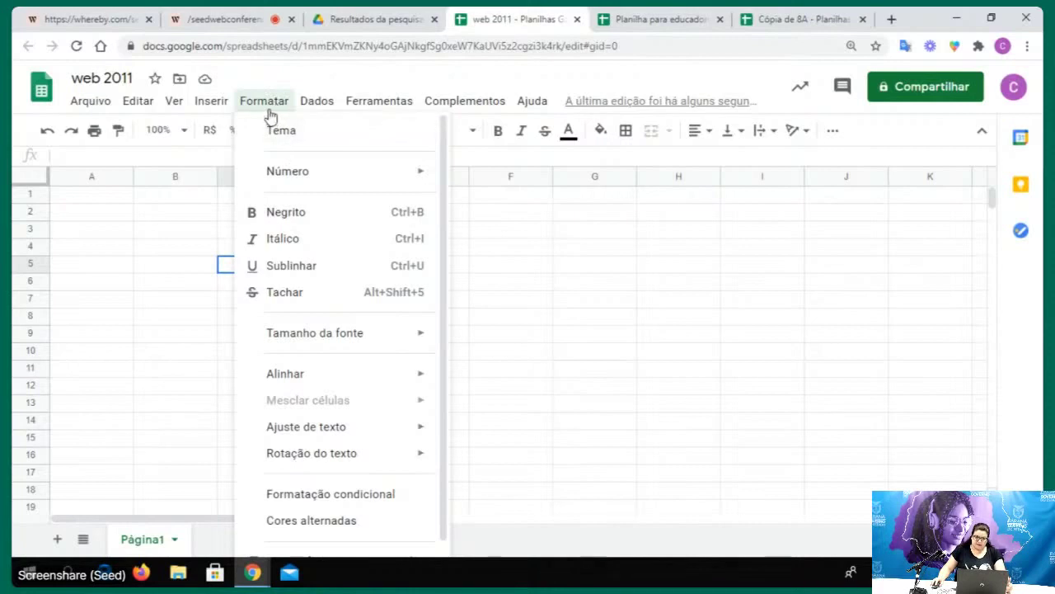
pyautogui.moveTo(294, 183)
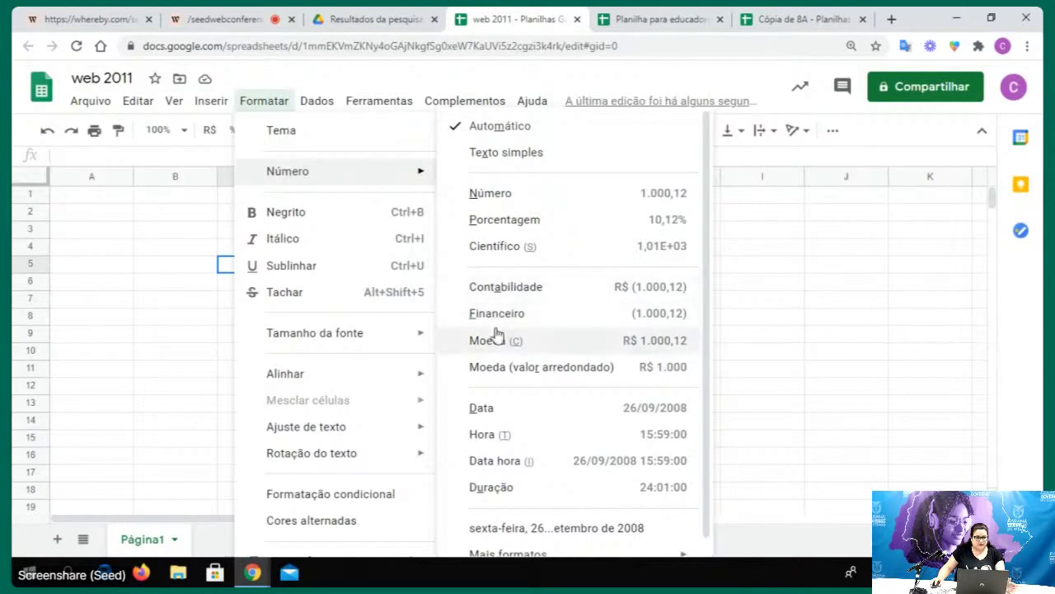
pyautogui.scroll(-1, 569, 408)
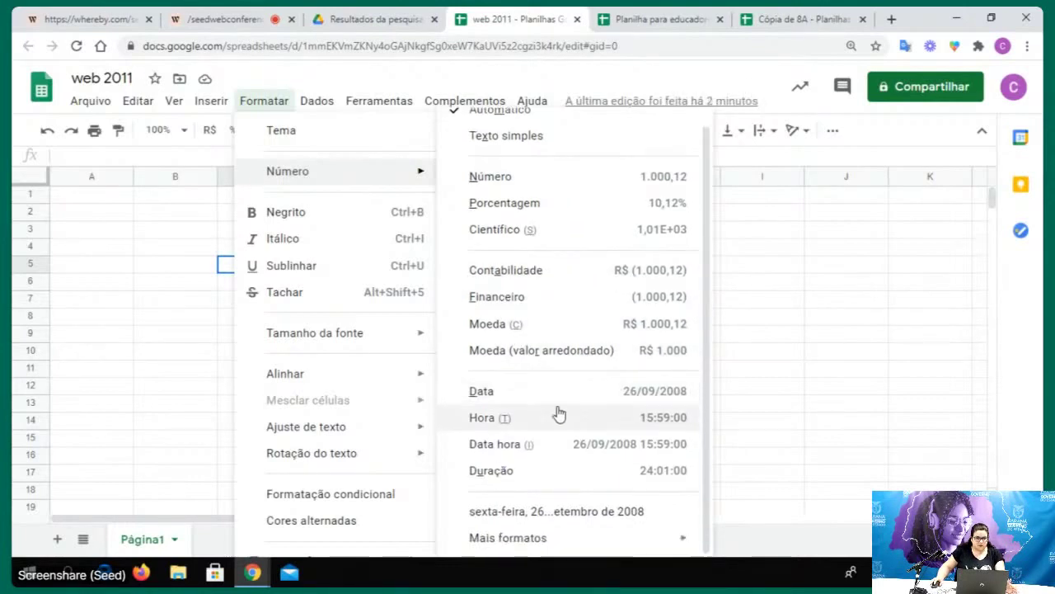
pyautogui.moveTo(619, 548)
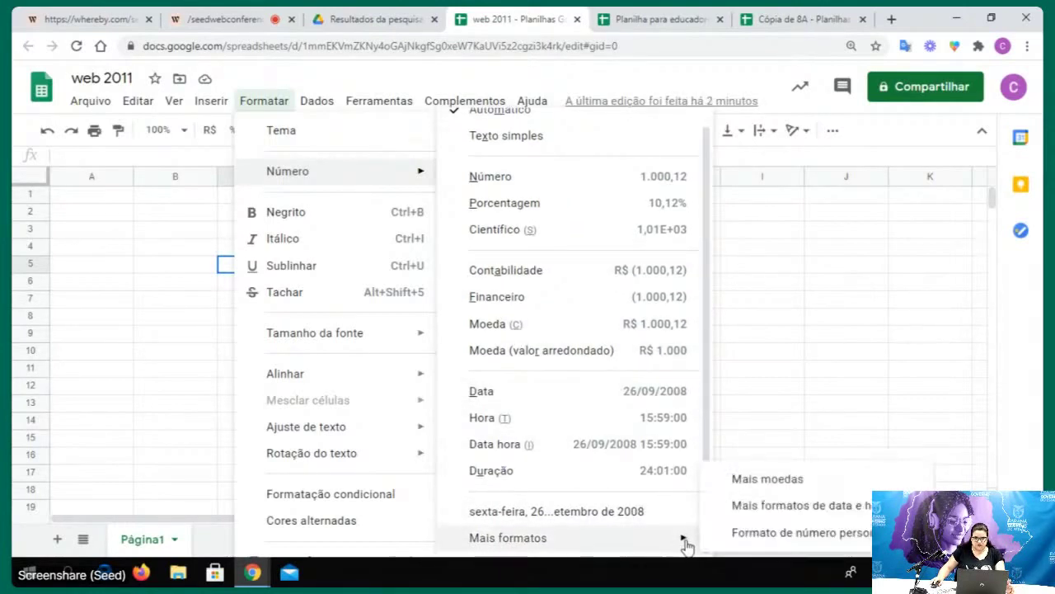
pyautogui.click(764, 534)
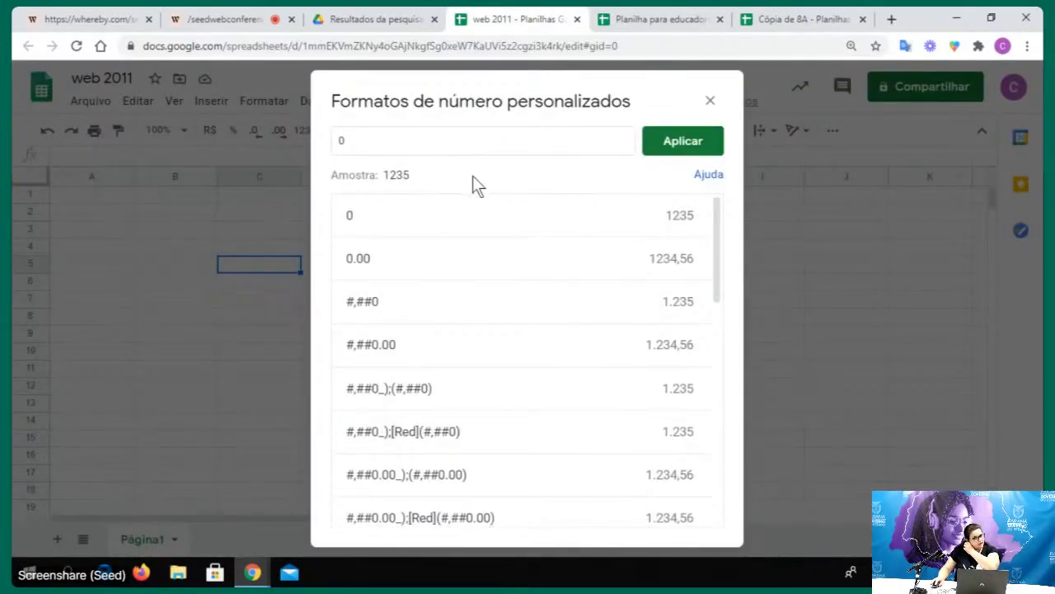
pyautogui.click(359, 264)
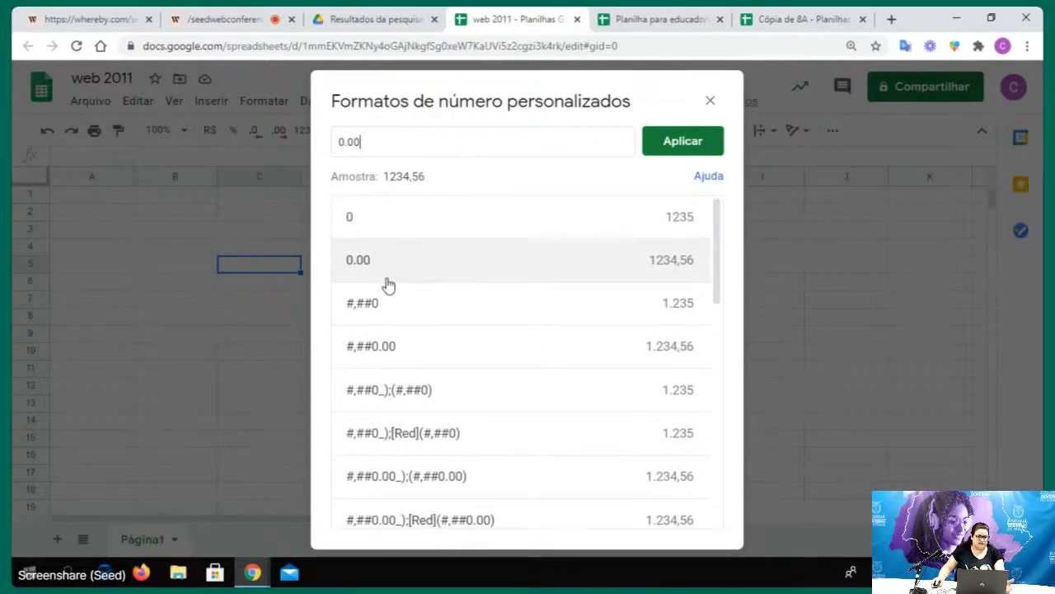
pyautogui.click(416, 305)
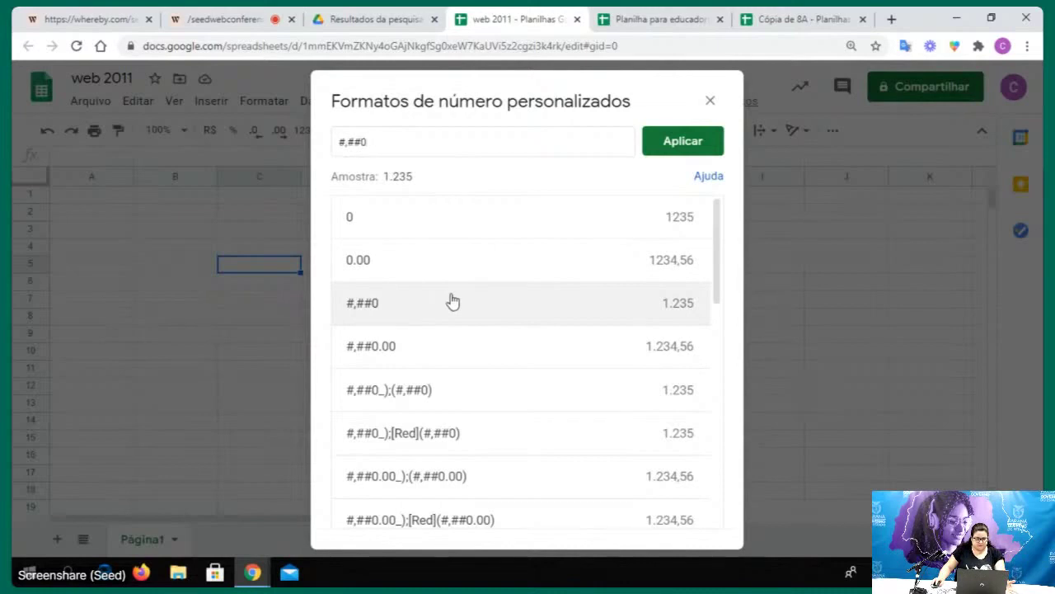
pyautogui.click(415, 346)
pyautogui.scroll(-4, 416, 344)
pyautogui.scroll(-5, 415, 346)
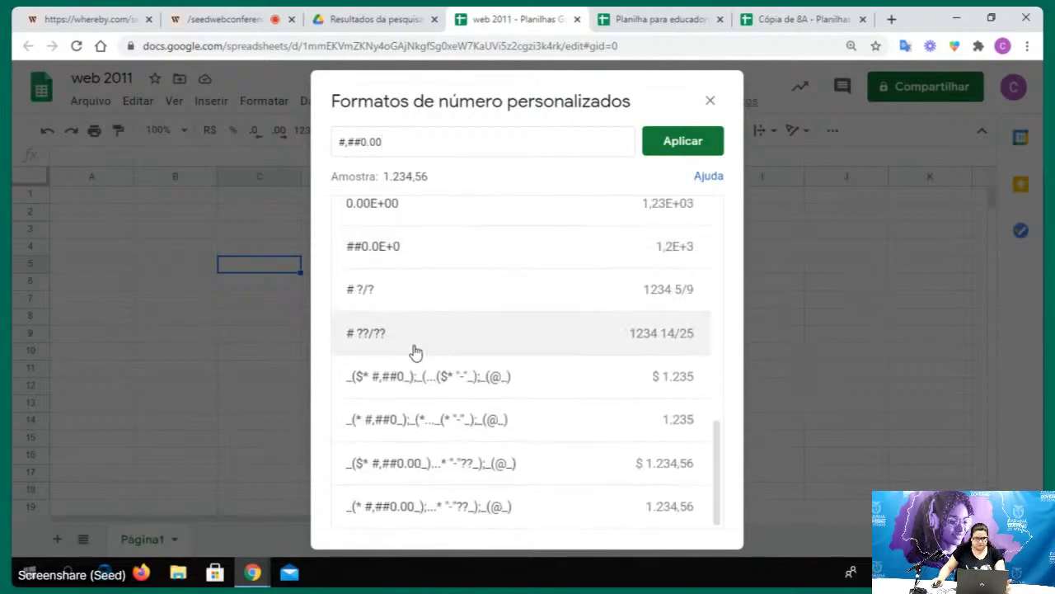
pyautogui.click(703, 102)
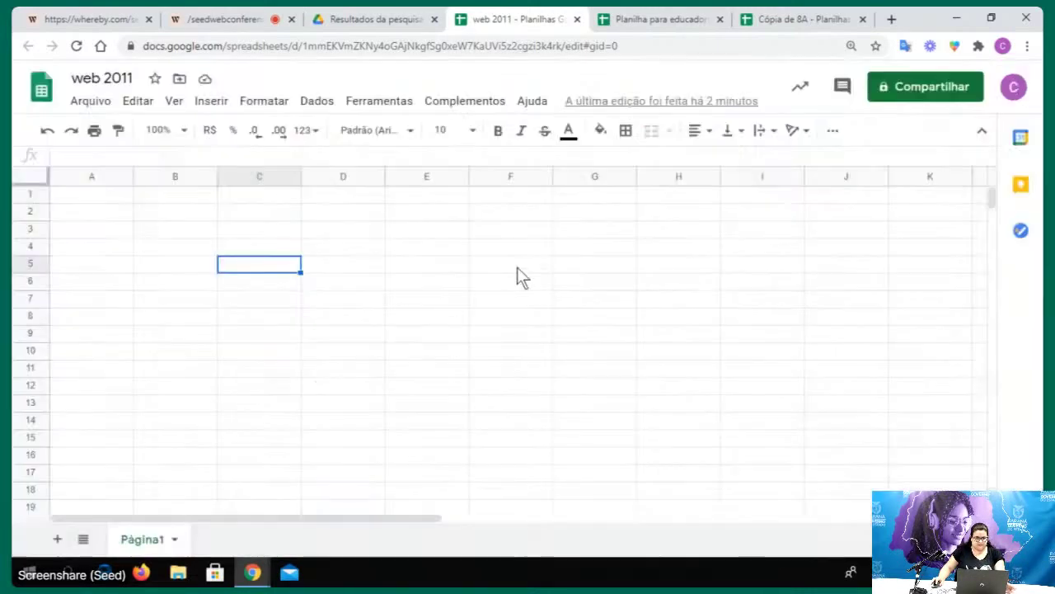
# Review the formatting commands, open the conditional formatting rules for cell C5 and close them without adding a rule
pyautogui.click(264, 102)
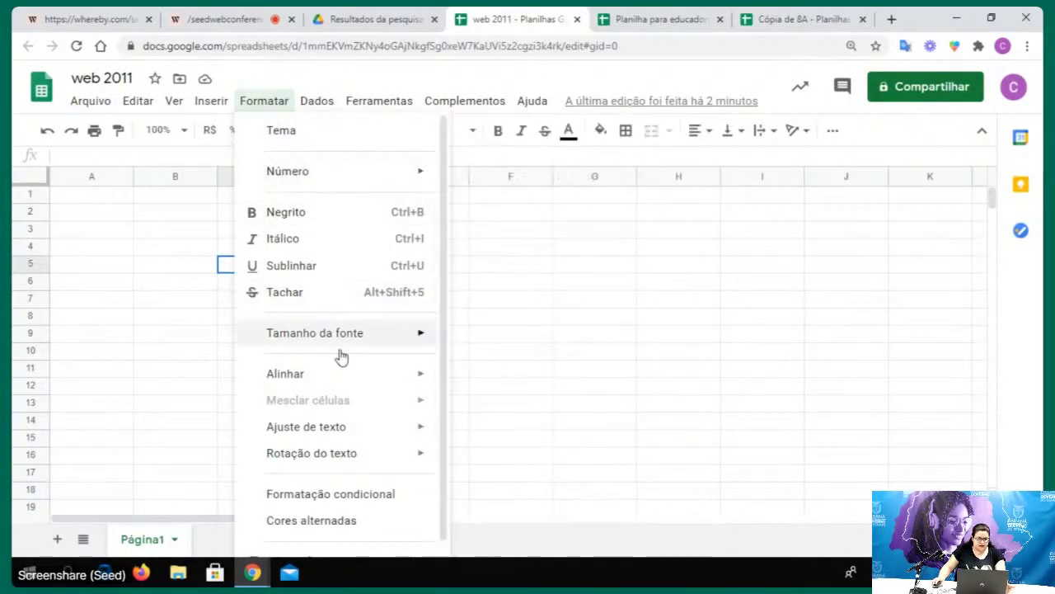
pyautogui.moveTo(247, 429)
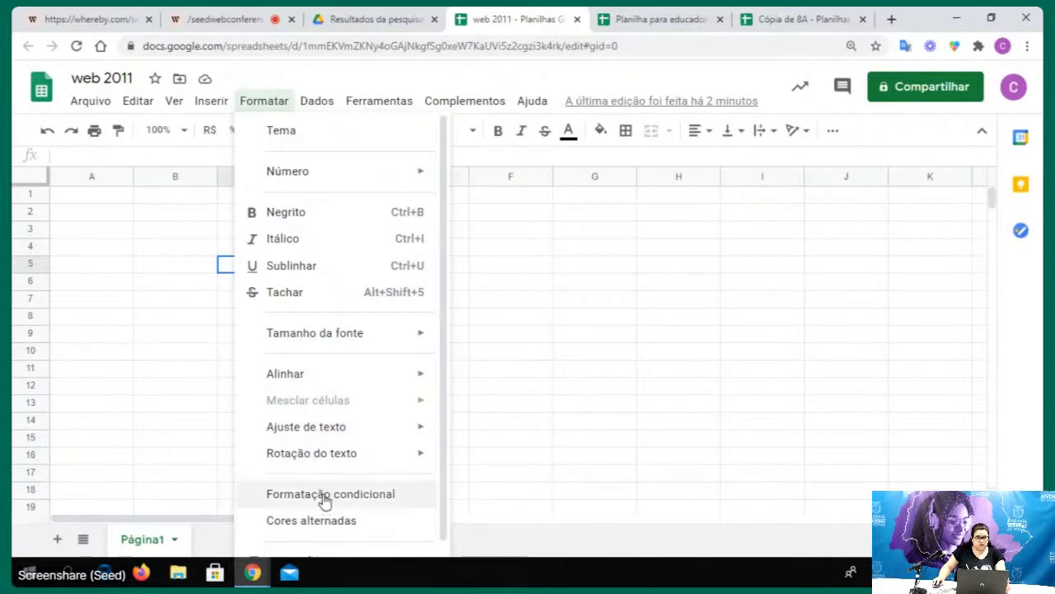
pyautogui.click(430, 492)
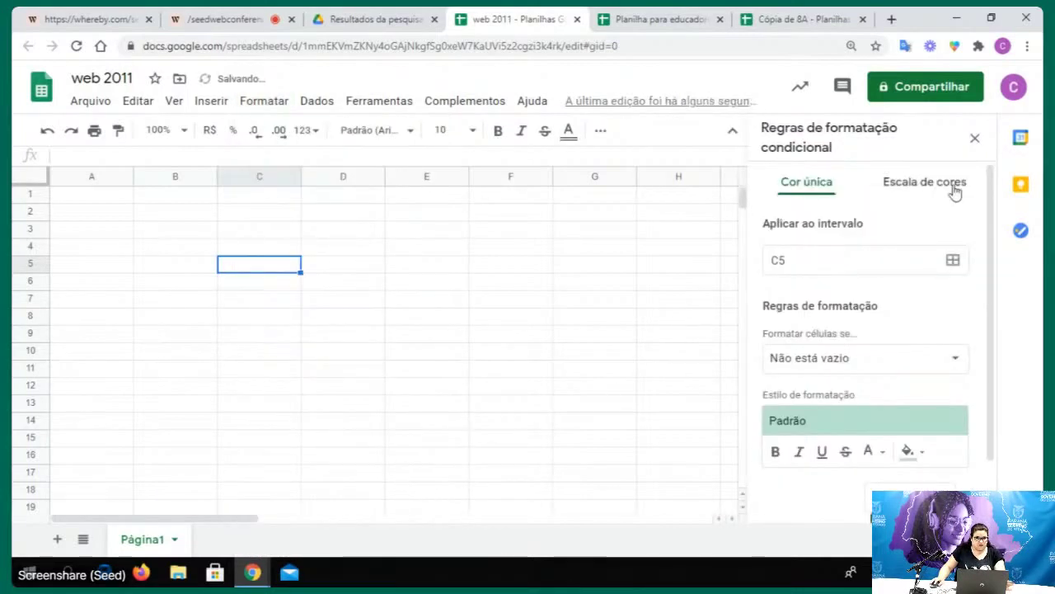
pyautogui.click(977, 139)
# Review the commands for data and tools, and the installed add-ons such as Awesome Table, Form Mule and Lucidchart Diagrams
pyautogui.click(316, 103)
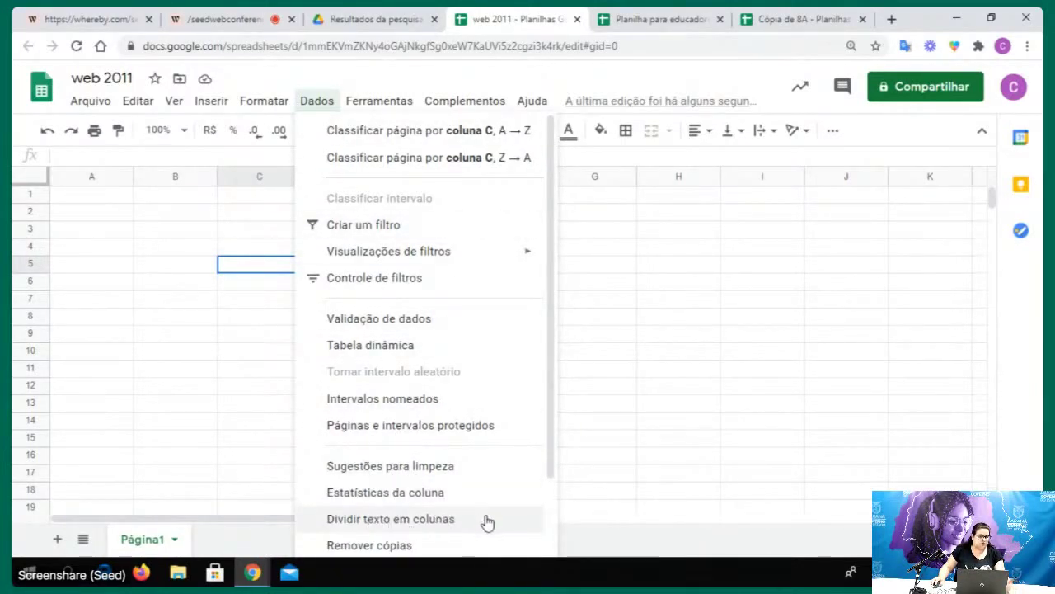
pyautogui.moveTo(405, 110)
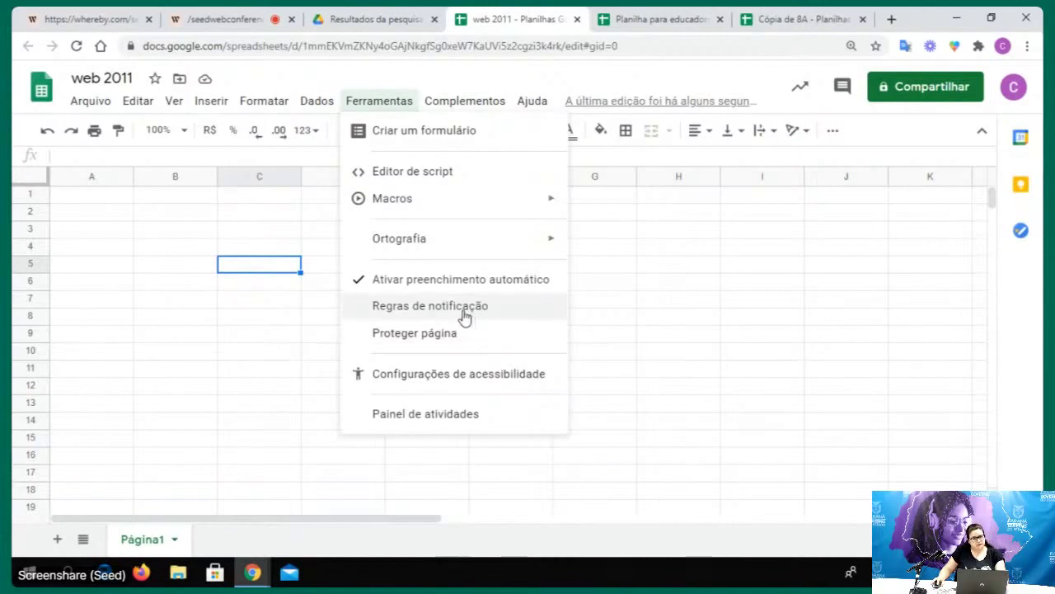
pyautogui.moveTo(423, 210)
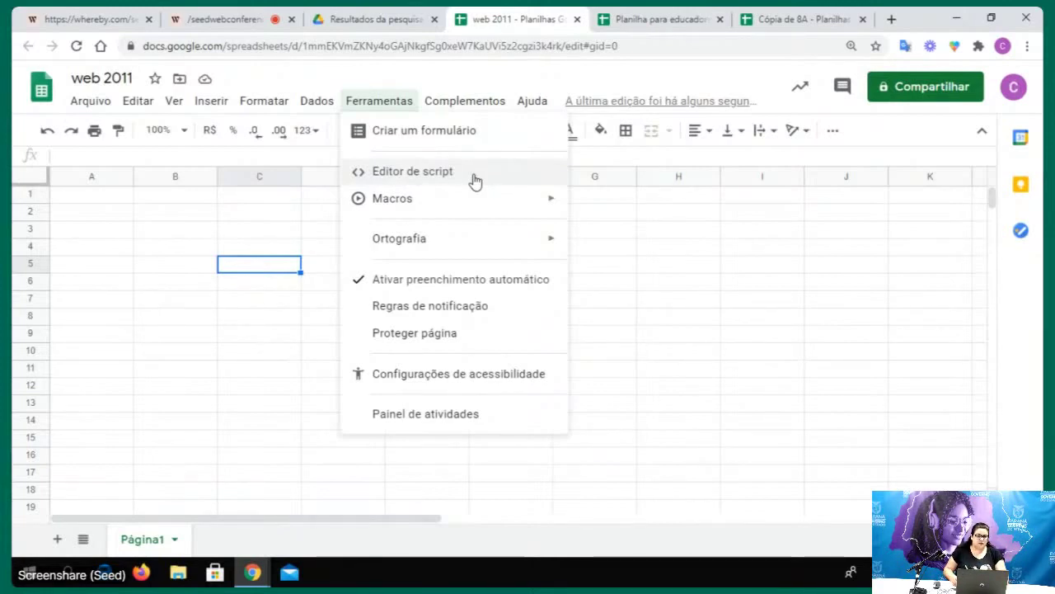
pyautogui.moveTo(478, 209)
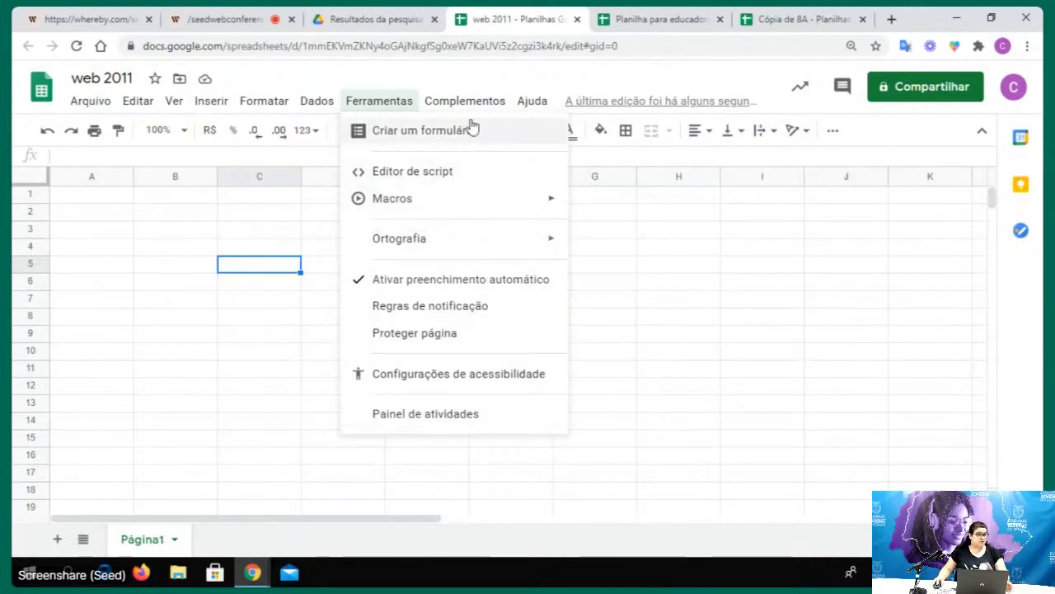
pyautogui.moveTo(462, 105)
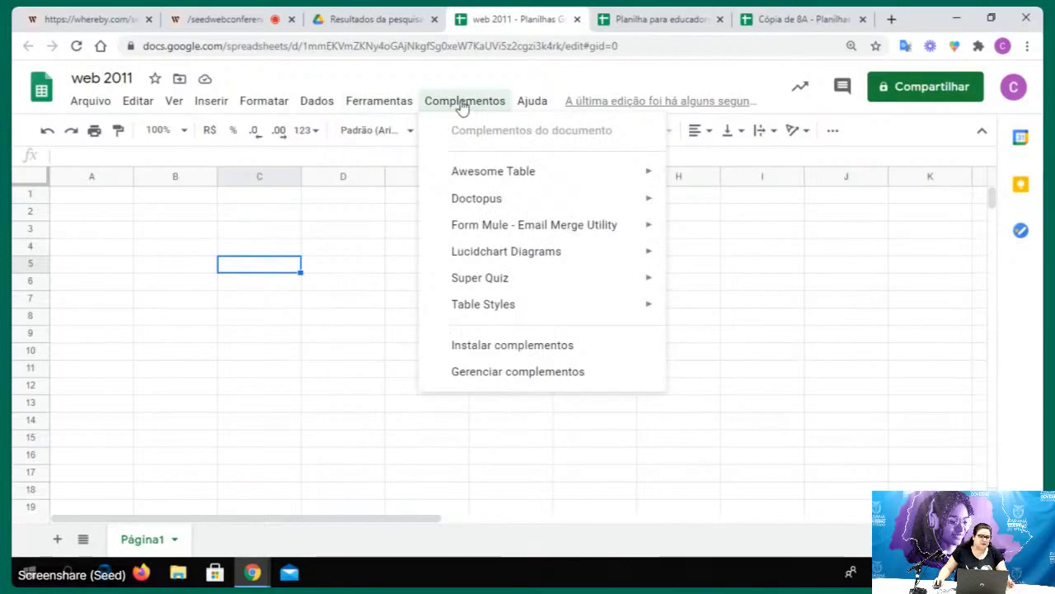
pyautogui.moveTo(375, 101)
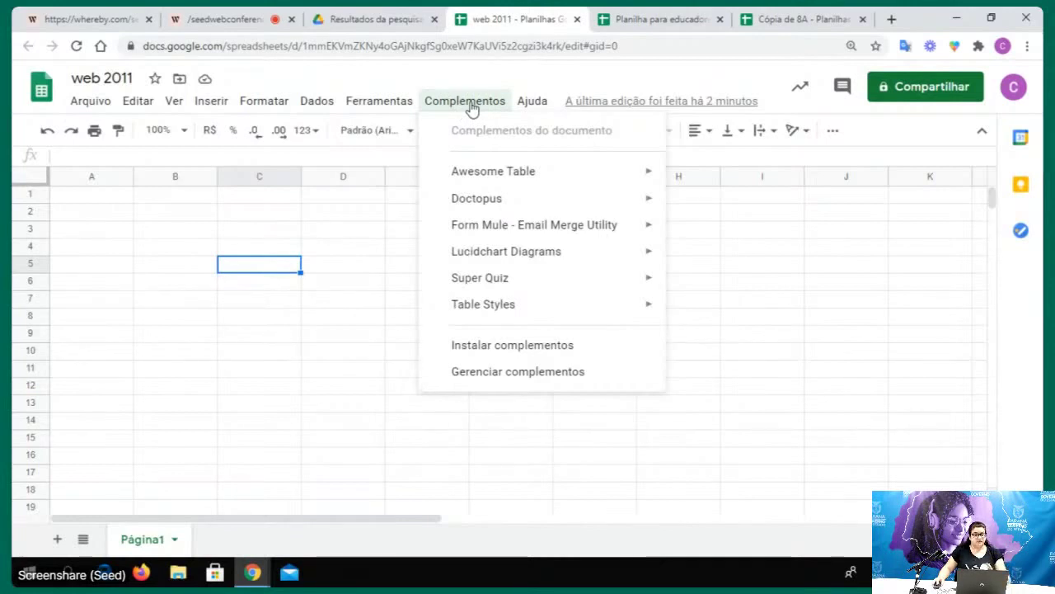
pyautogui.moveTo(493, 177)
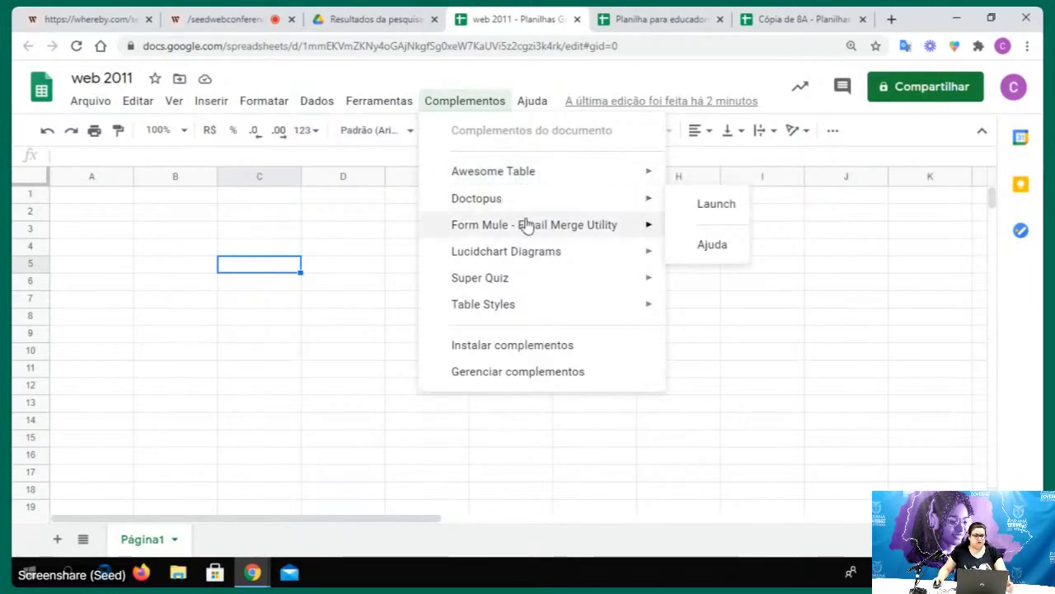
pyautogui.moveTo(541, 259)
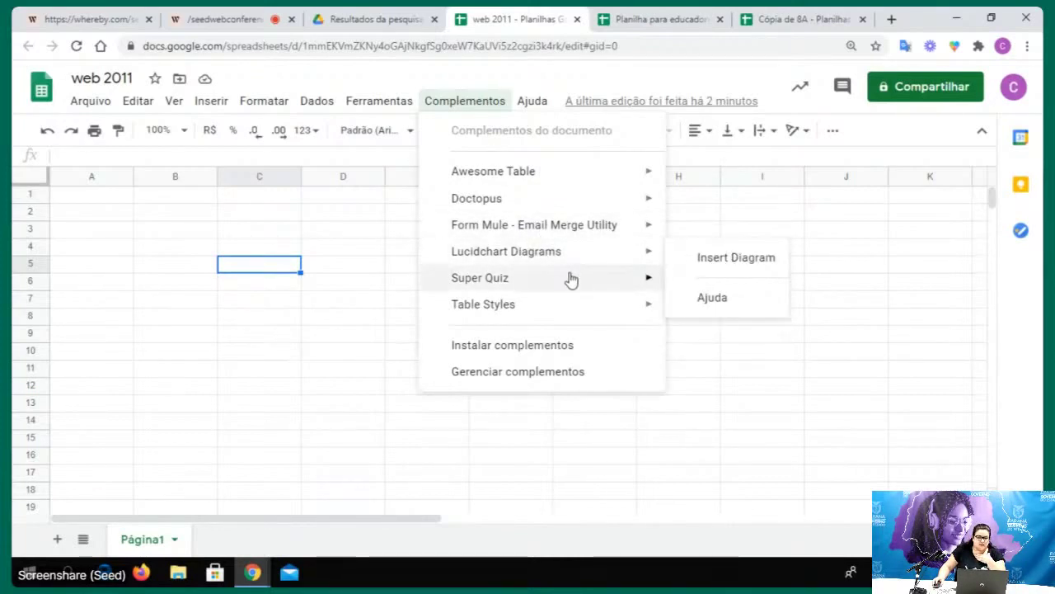
pyautogui.moveTo(562, 235)
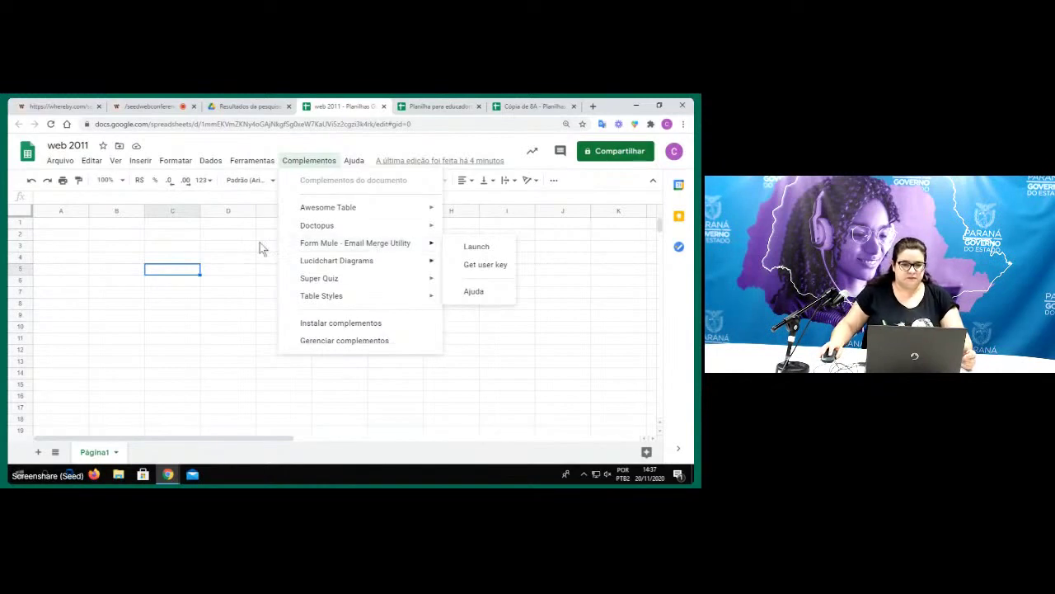
pyautogui.moveTo(322, 213)
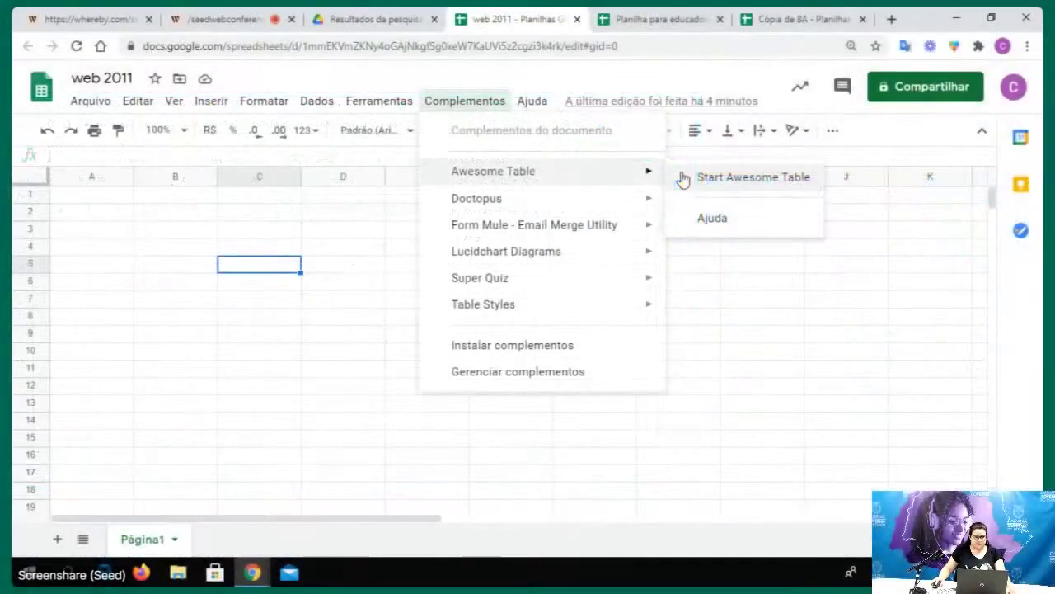
pyautogui.click(370, 214)
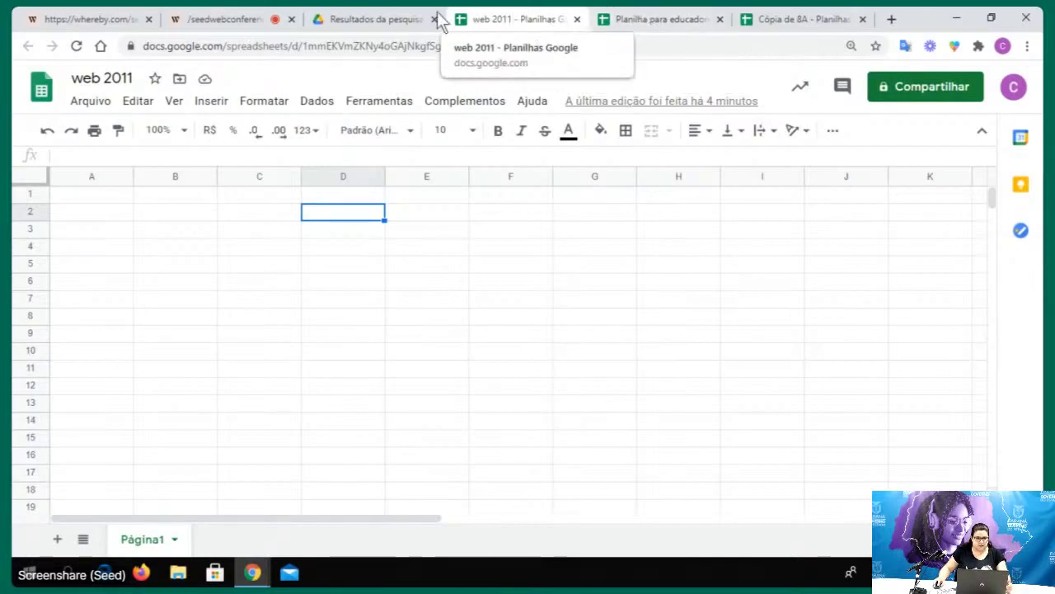
# Go through the Drive search results and the Cópia de 8A spreadsheet, and switch to Planilha para educadores
pyautogui.click(356, 20)
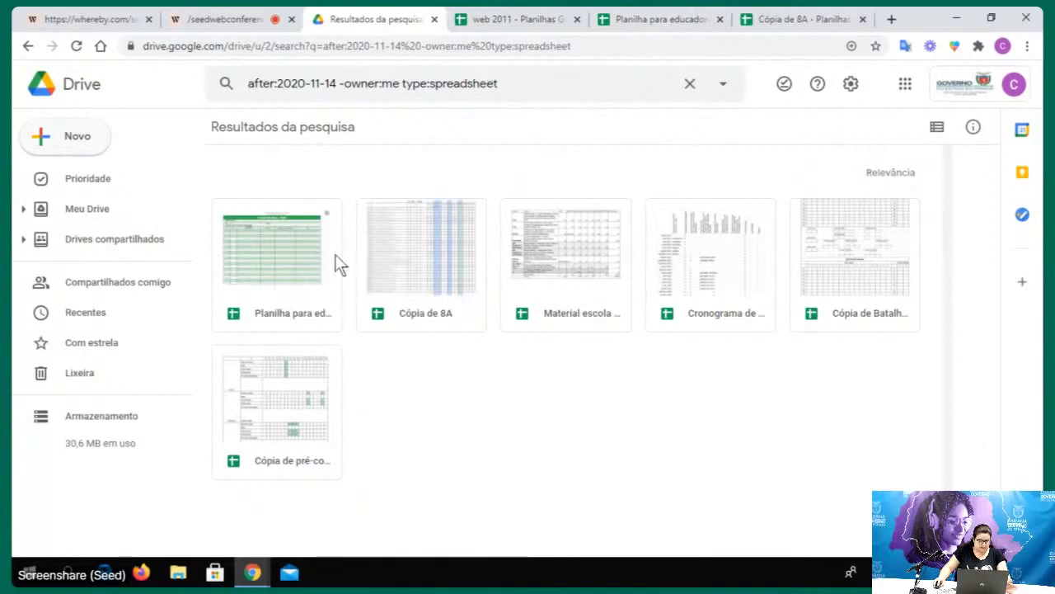
pyautogui.click(312, 260)
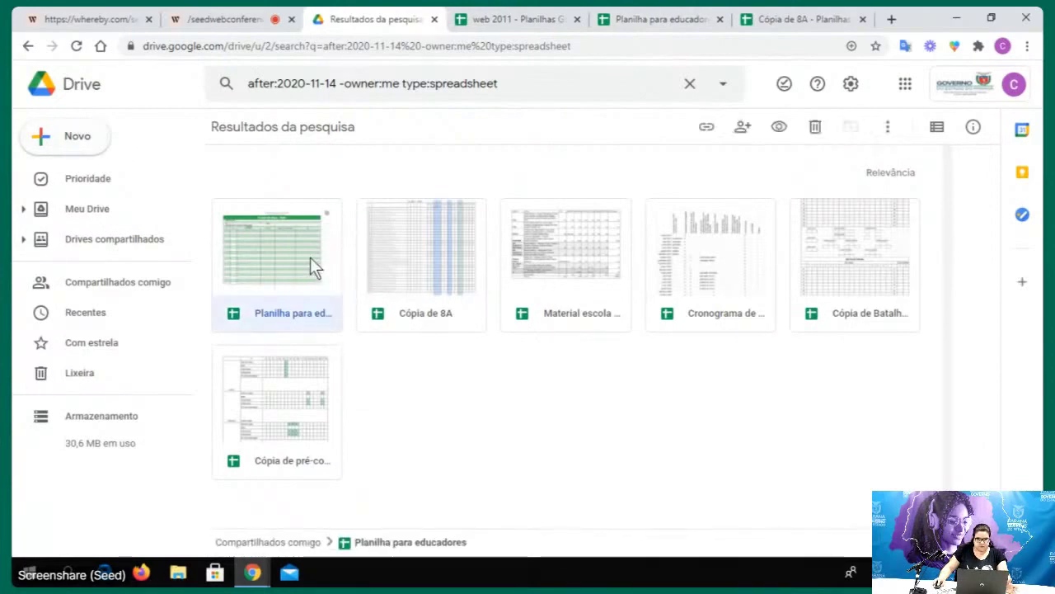
pyautogui.click(787, 22)
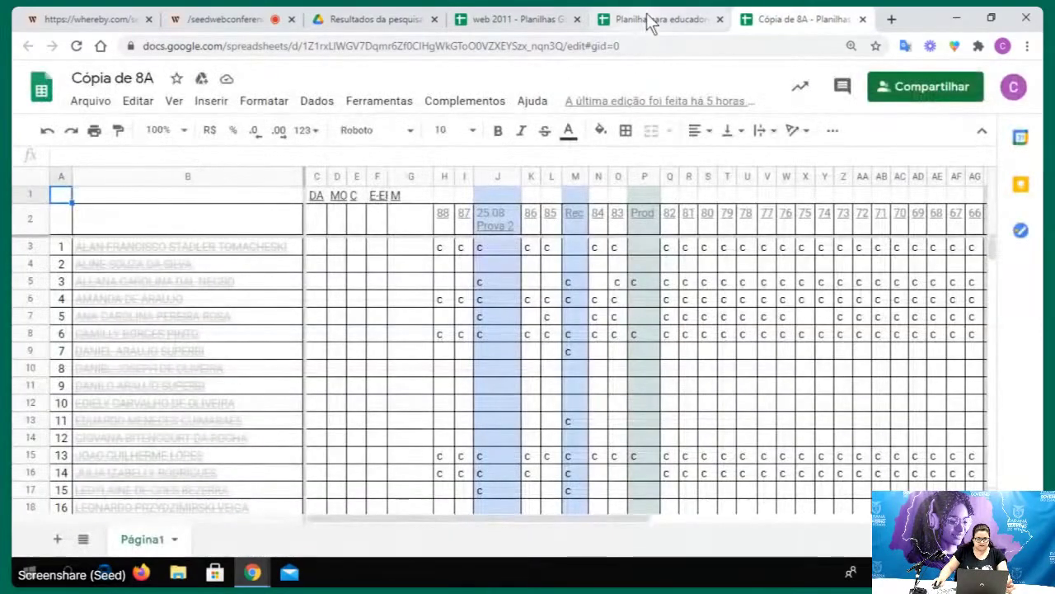
pyautogui.click(645, 21)
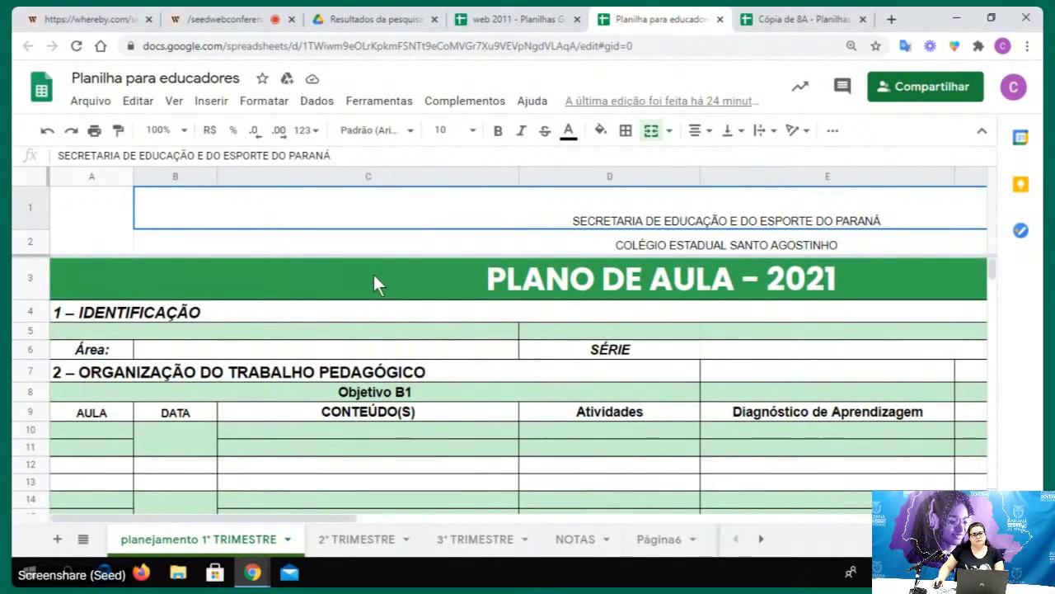
# Examine the PLANO DE AULA – 2021 sheet's lesson, date, content, activities, learning diagnosis and notes columns
pyautogui.click(577, 280)
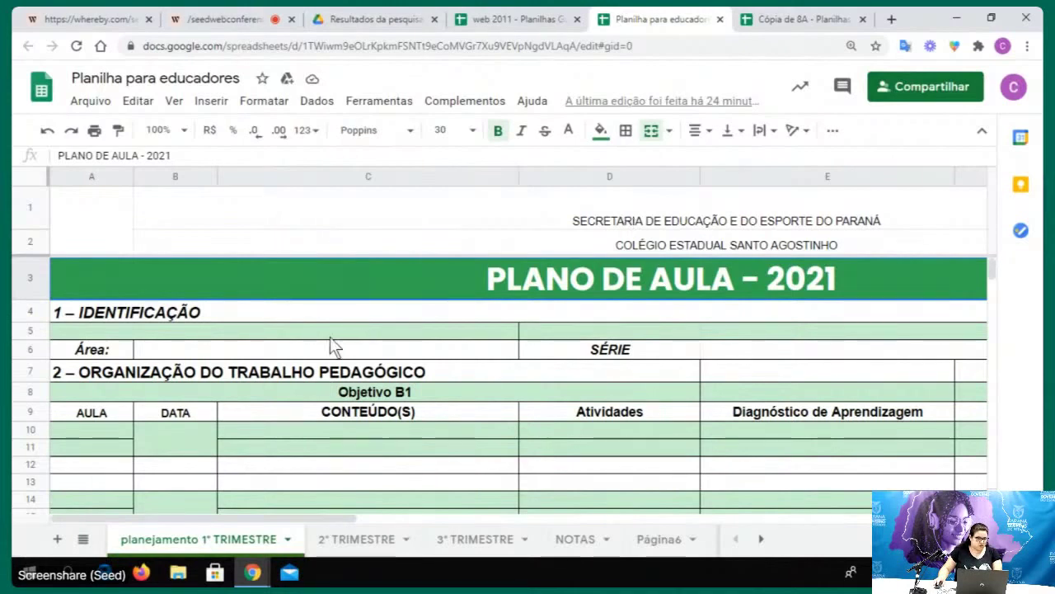
pyautogui.scroll(-1, 330, 346)
pyautogui.click(104, 387)
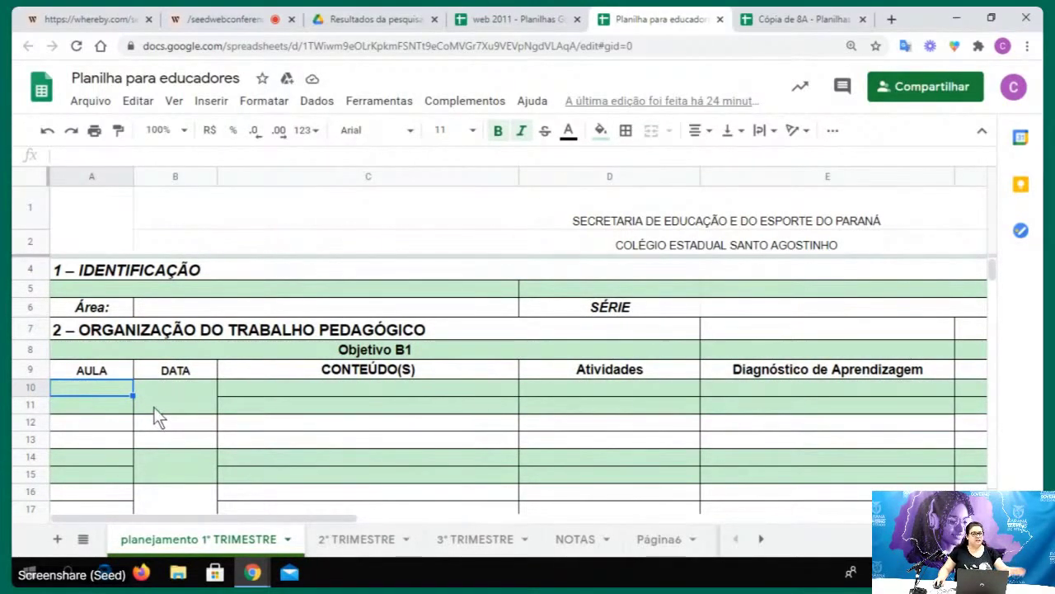
pyautogui.click(183, 396)
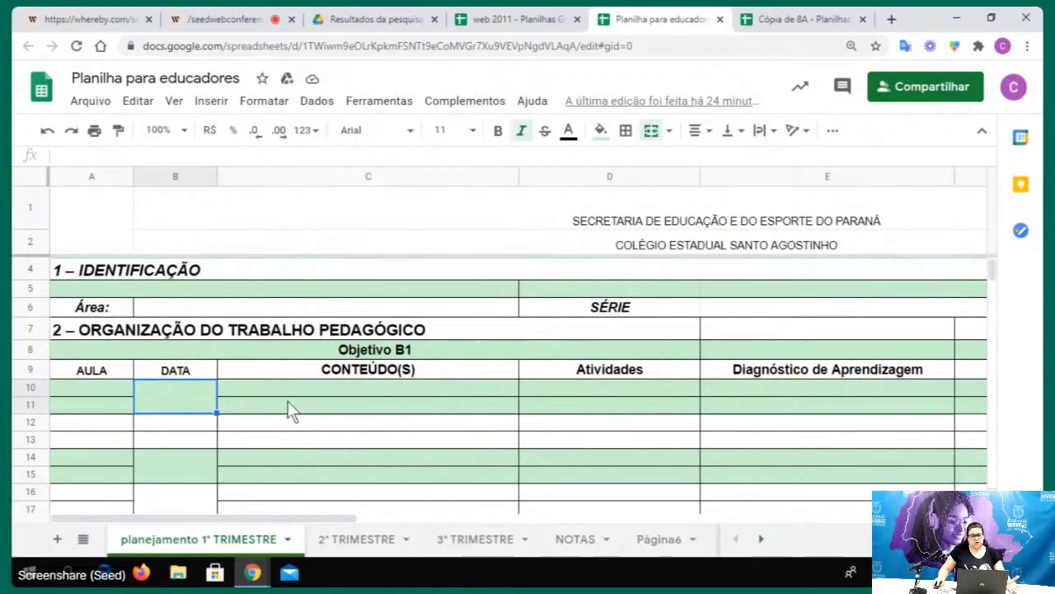
pyautogui.click(262, 390)
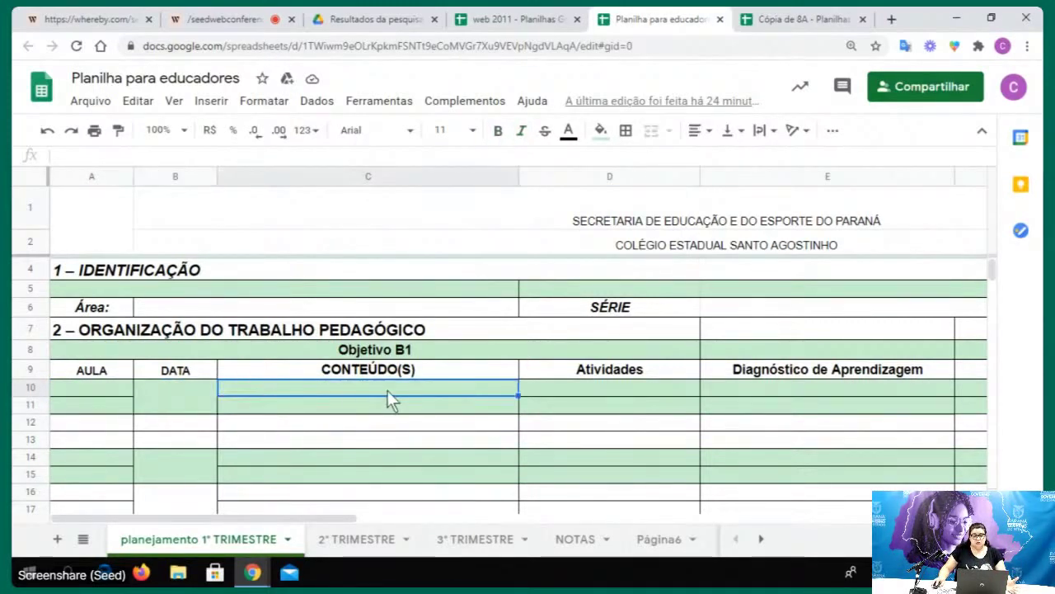
pyautogui.click(562, 389)
pyautogui.click(766, 387)
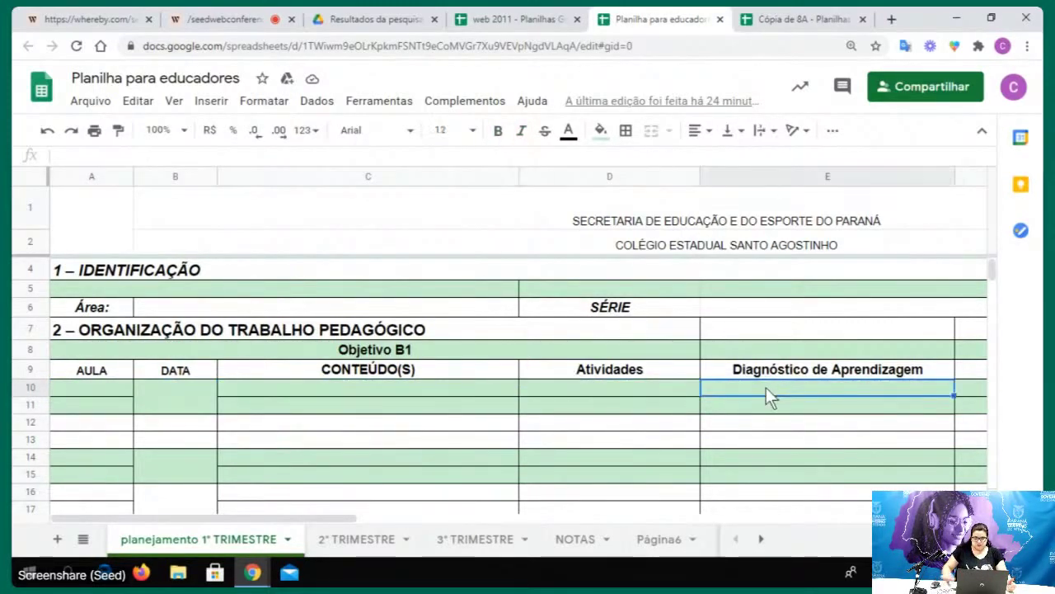
pyautogui.press('Tab')
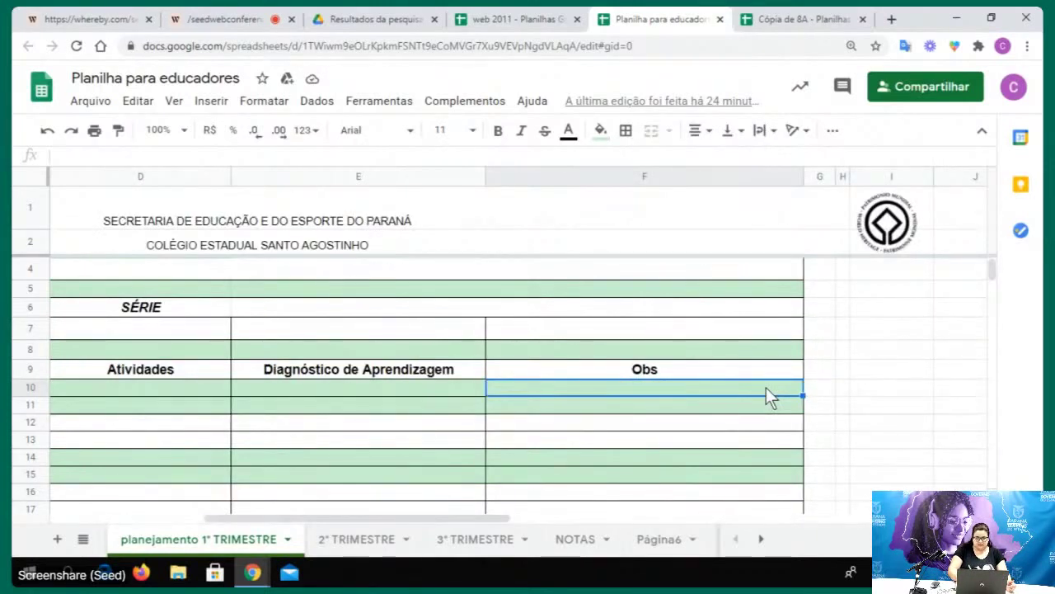
# Number the first three lessons 1, 2 and 3 in cells A10 to A12 of the AULA column
pyautogui.press('Left')
pyautogui.press('Left')
pyautogui.press('Left')
pyautogui.press('Left')
pyautogui.press('Left')
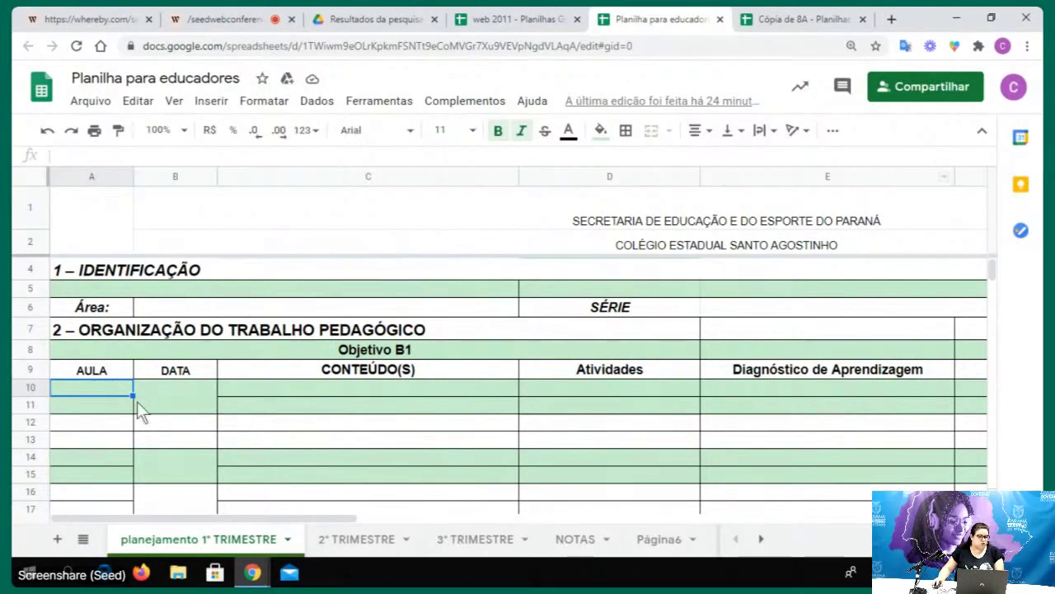
pyautogui.write('1')
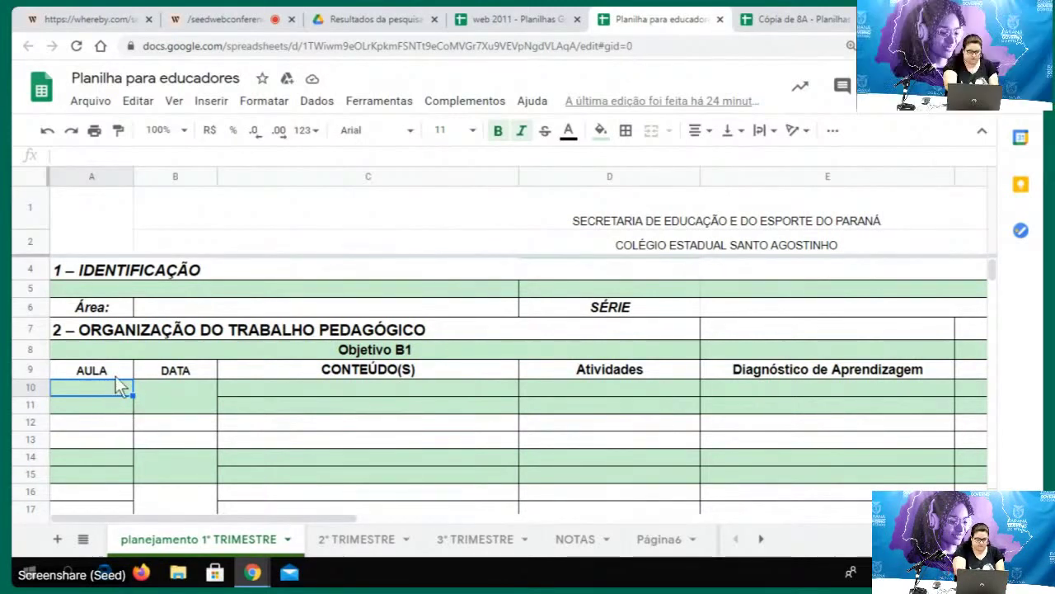
pyautogui.press('Return')
pyautogui.write('2')
pyautogui.press('Return')
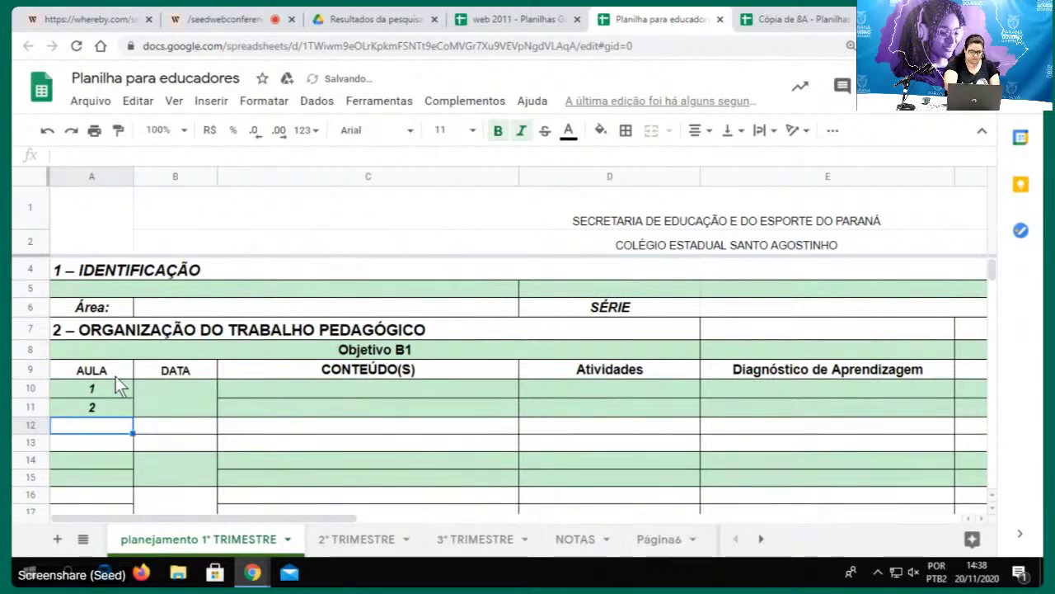
pyautogui.write('3')
pyautogui.press('Return')
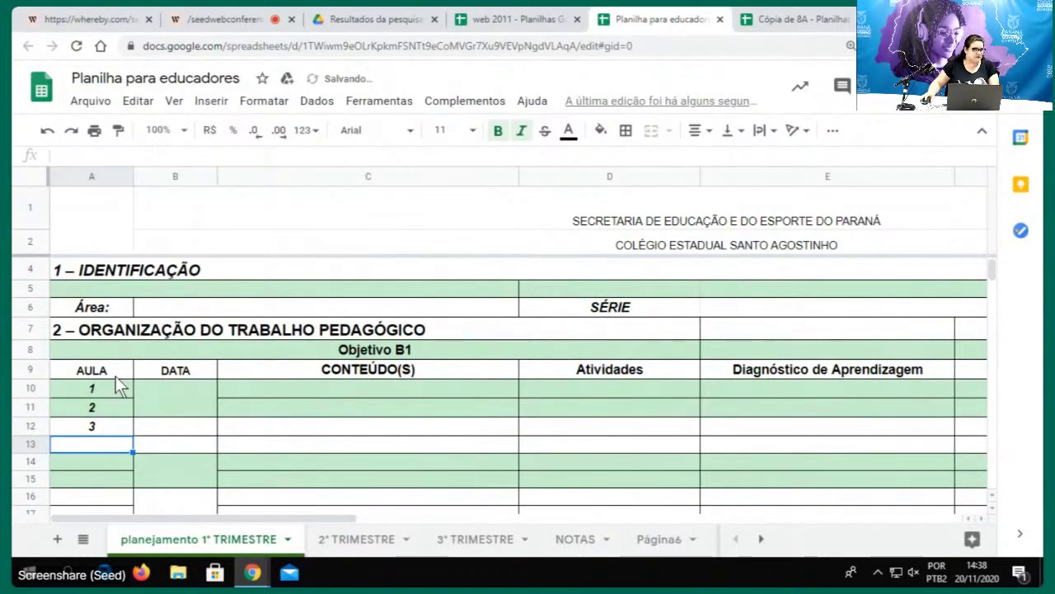
# Autofill the lesson number series from A10:A12 down the AULA column to row 44
pyautogui.click(116, 376)
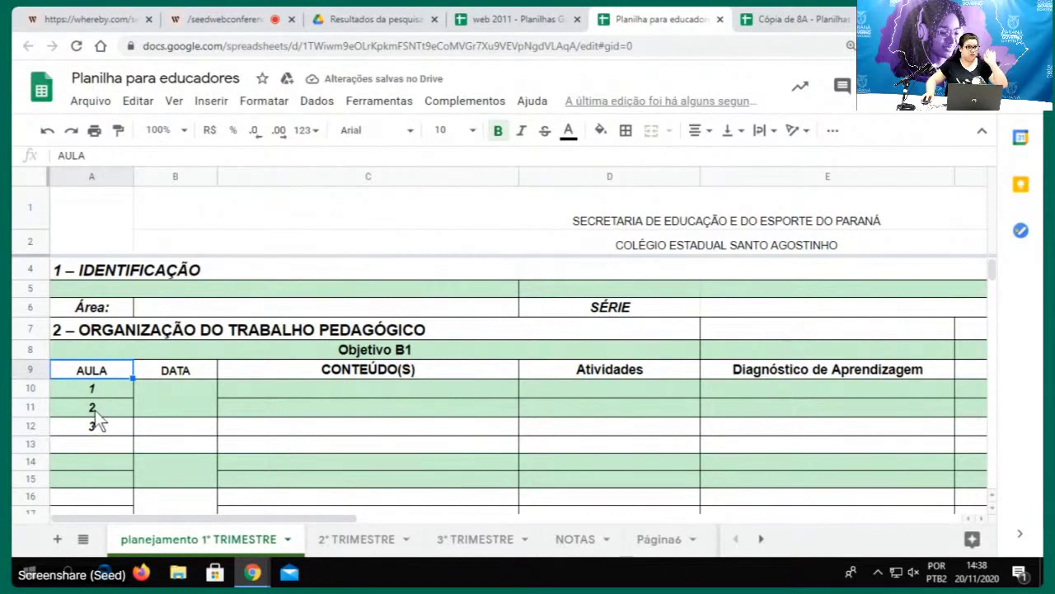
pyautogui.click(91, 392)
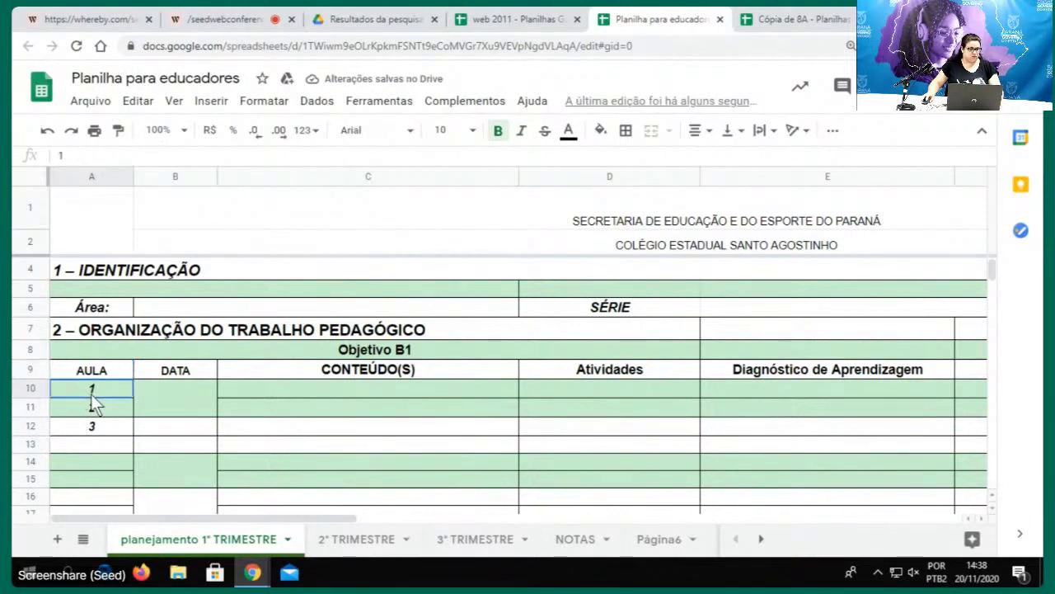
pyautogui.keyDown('shift'); pyautogui.click(122, 432); pyautogui.keyUp('shift')
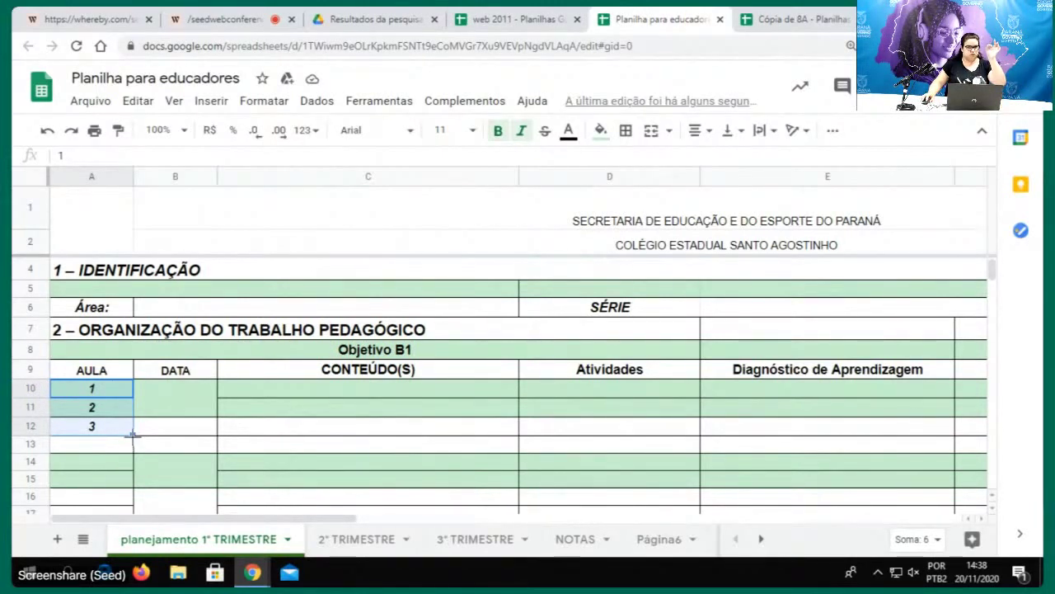
pyautogui.moveTo(133, 434); pyautogui.dragTo(128, 332)
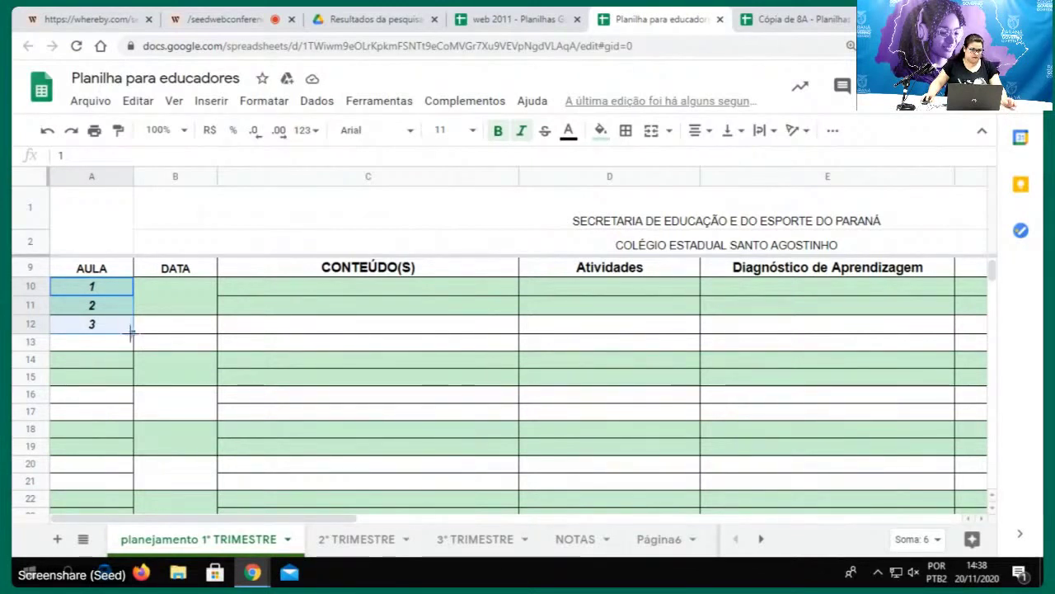
pyautogui.moveTo(132, 333); pyautogui.dragTo(128, 503)
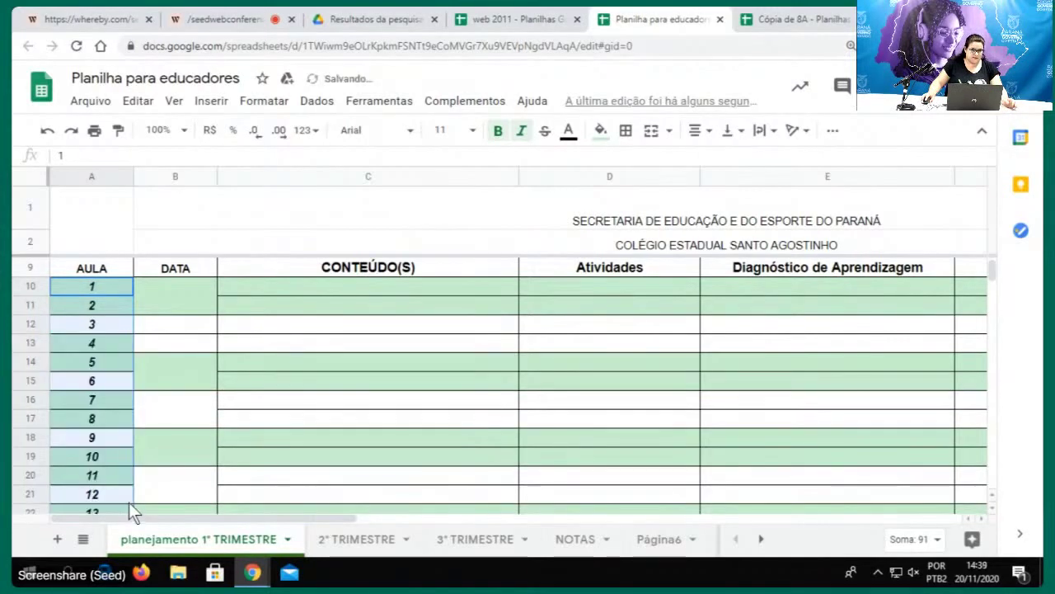
pyautogui.scroll(-3, 124, 487)
pyautogui.moveTo(132, 333); pyautogui.dragTo(144, 499)
pyautogui.scroll(-4, 143, 495)
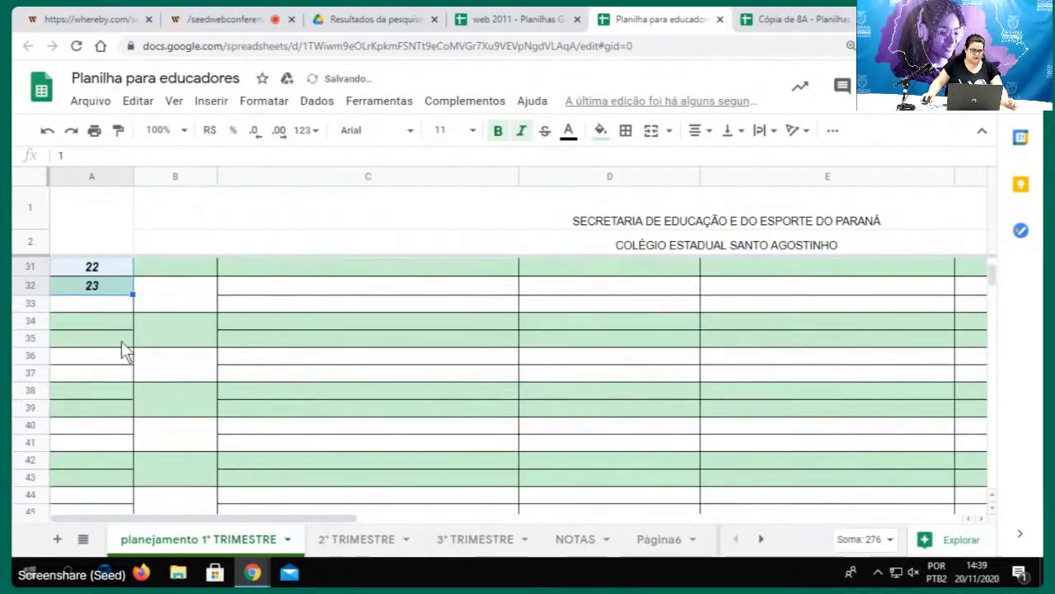
pyautogui.moveTo(132, 294); pyautogui.dragTo(134, 497)
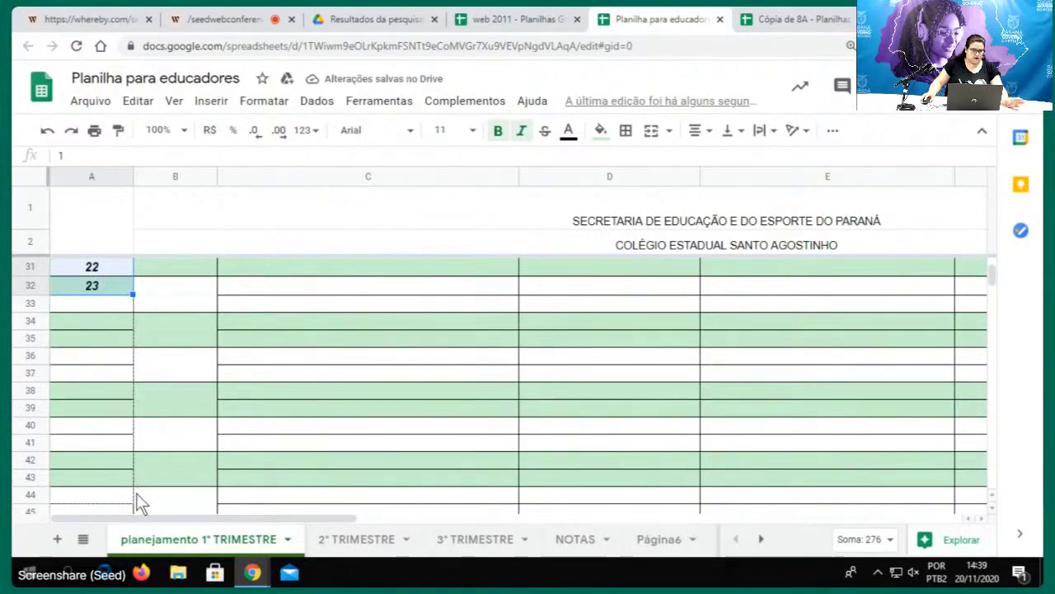
# Extend the lesson number series further down the AULA column
pyautogui.scroll(-2, 134, 495)
pyautogui.moveTo(132, 389); pyautogui.dragTo(163, 450)
# Enter the dates 15/02, 17/02 and 18/02 for the first lessons in cells B10, B12 and B13 of the DATA column
pyautogui.scroll(12, 149, 439)
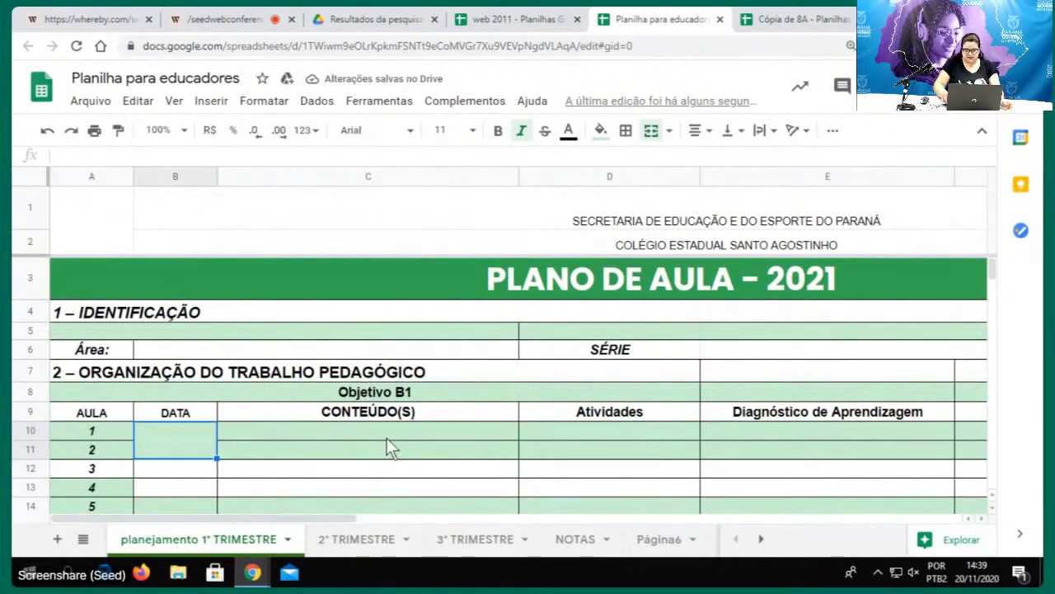
pyautogui.write('1')
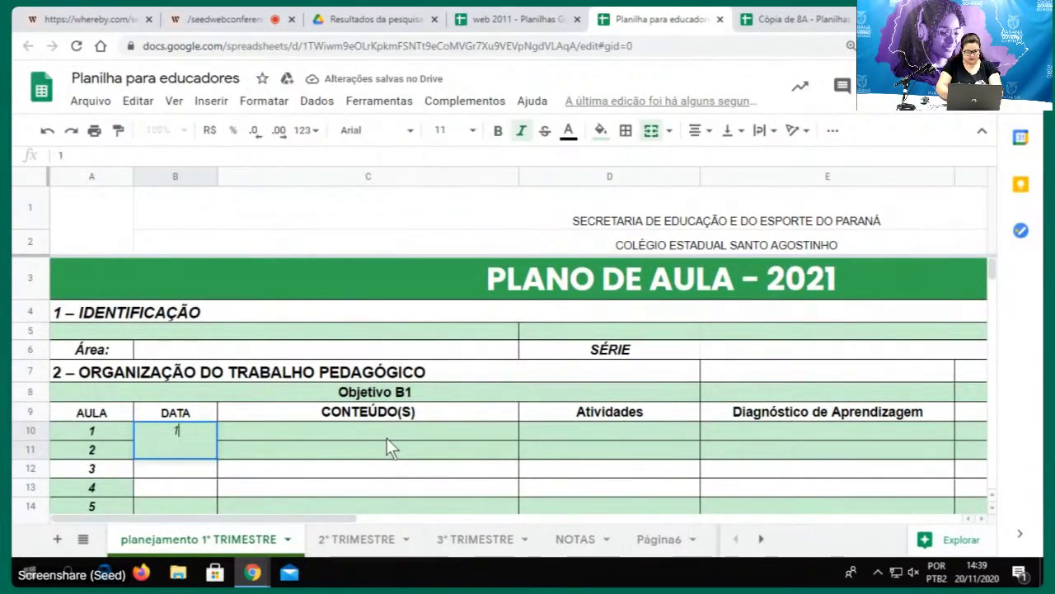
pyautogui.write('5/02')
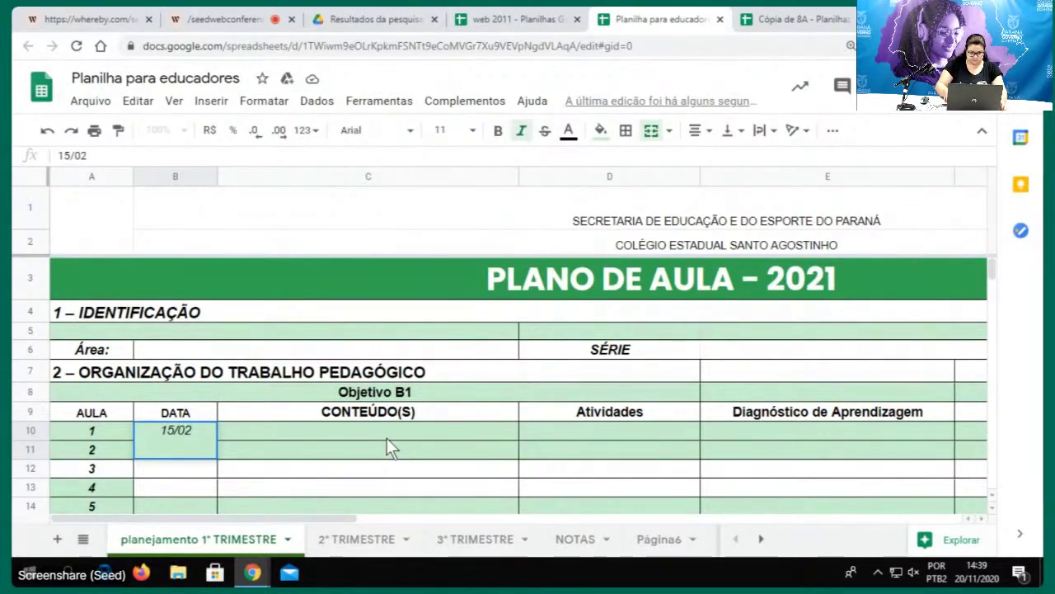
pyautogui.press('Return')
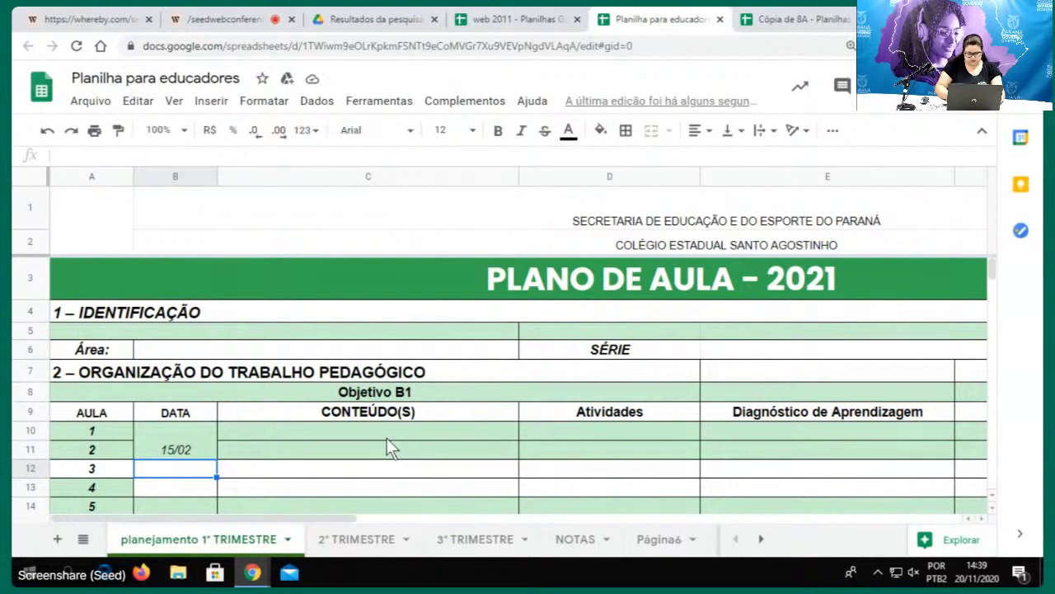
pyautogui.write('17')
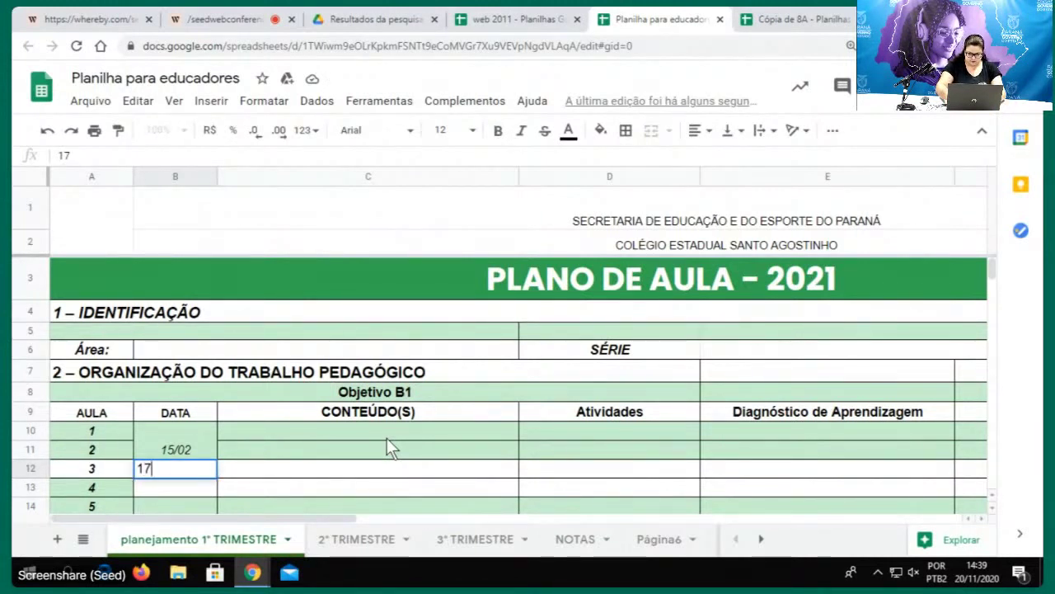
pyautogui.write('/02')
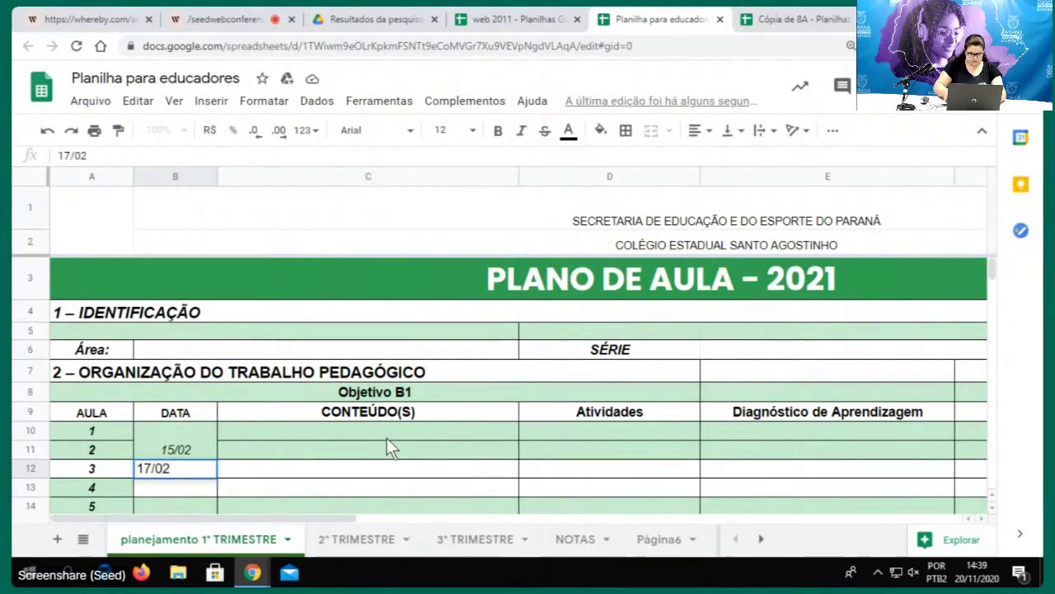
pyautogui.press('Return')
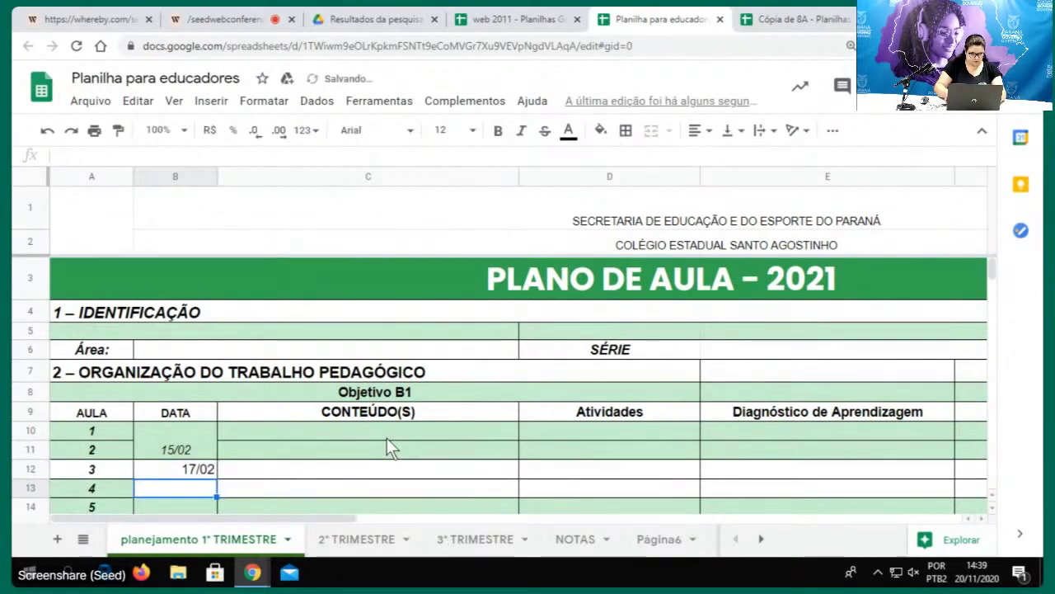
pyautogui.write('1')
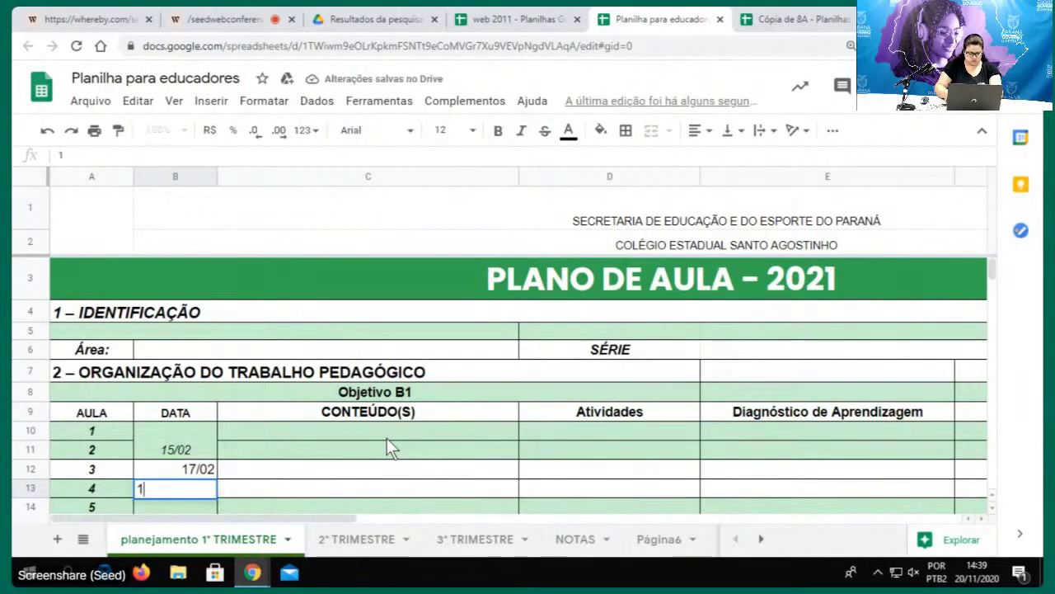
pyautogui.write('8/02')
pyautogui.press('Return')
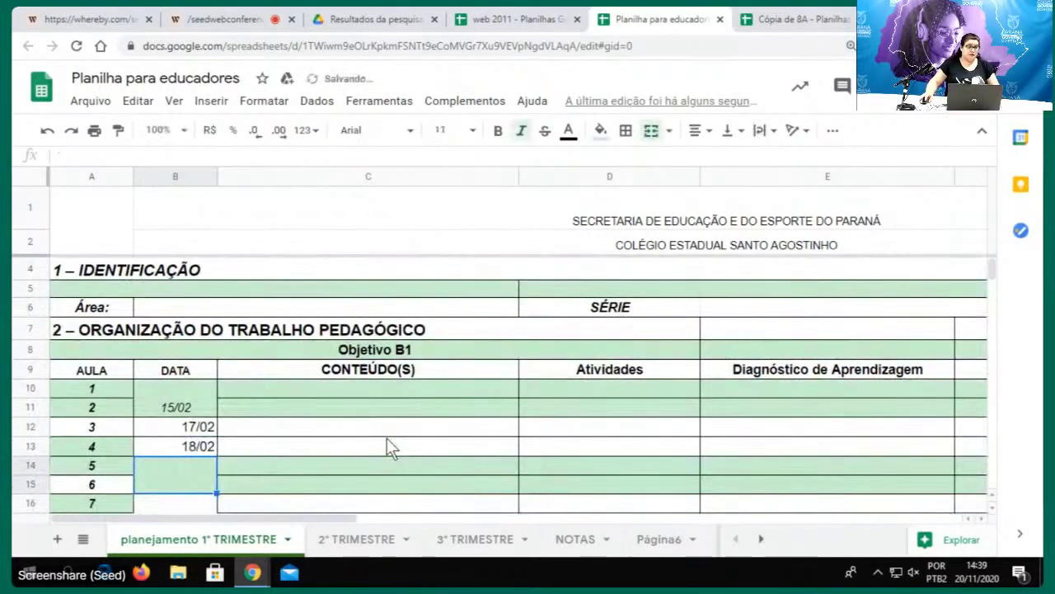
# Align all of column B to the middle vertically and to the centre horizontally
pyautogui.click(190, 404)
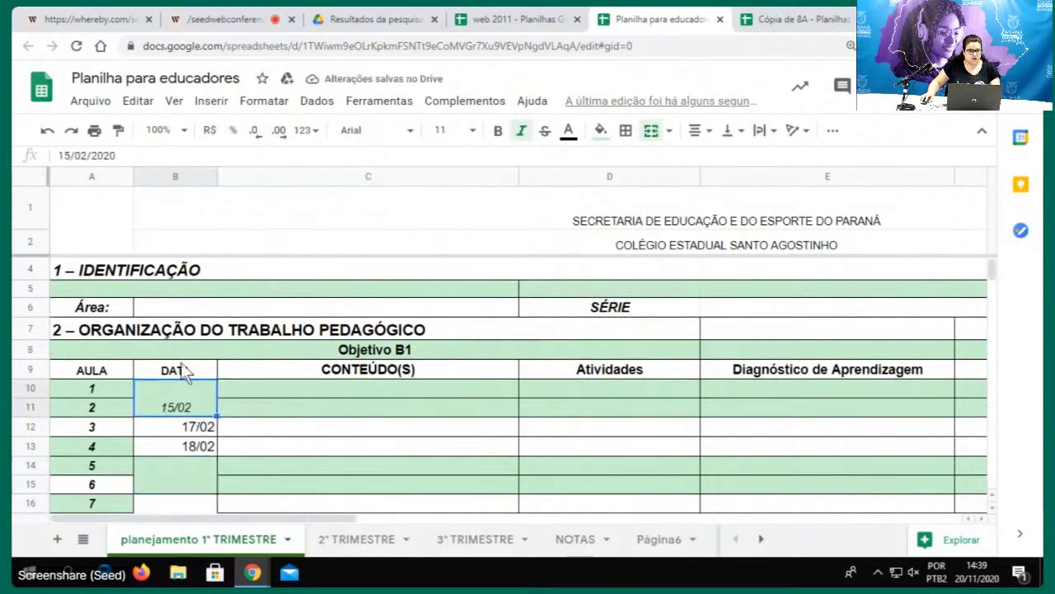
pyautogui.click(169, 175)
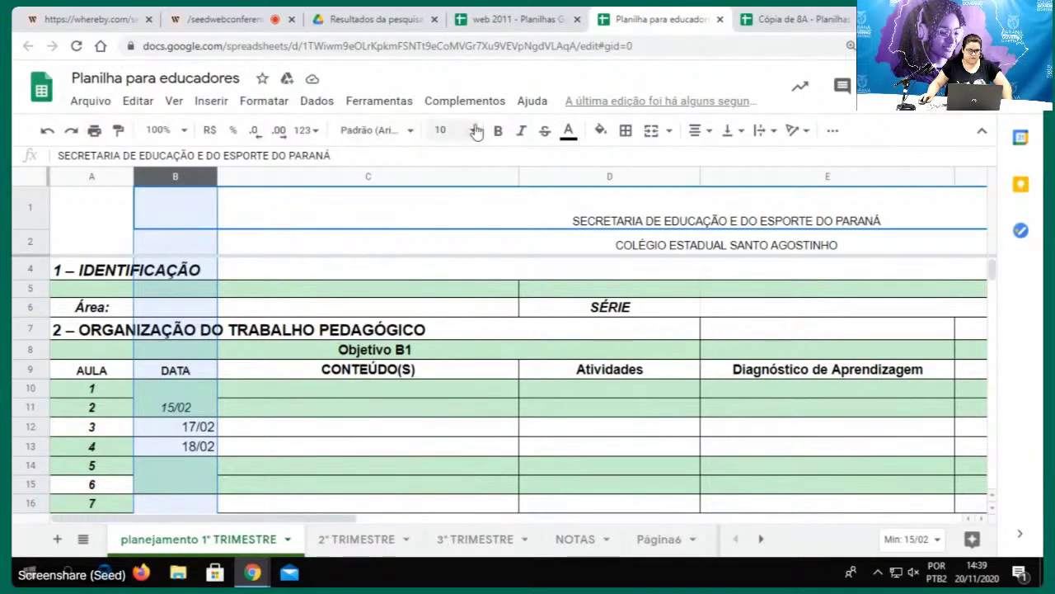
pyautogui.click(730, 132)
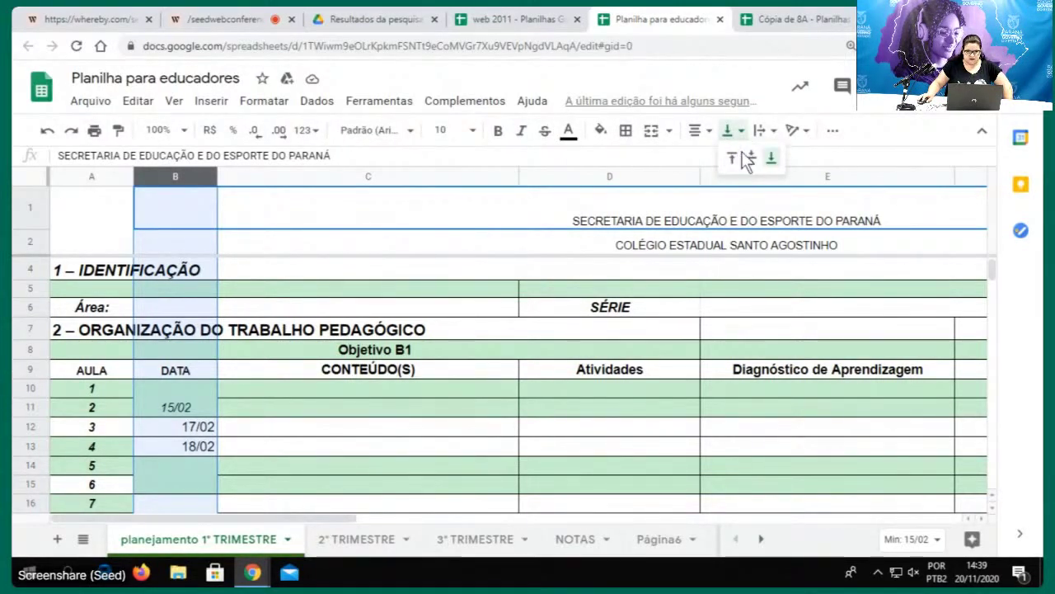
pyautogui.click(751, 158)
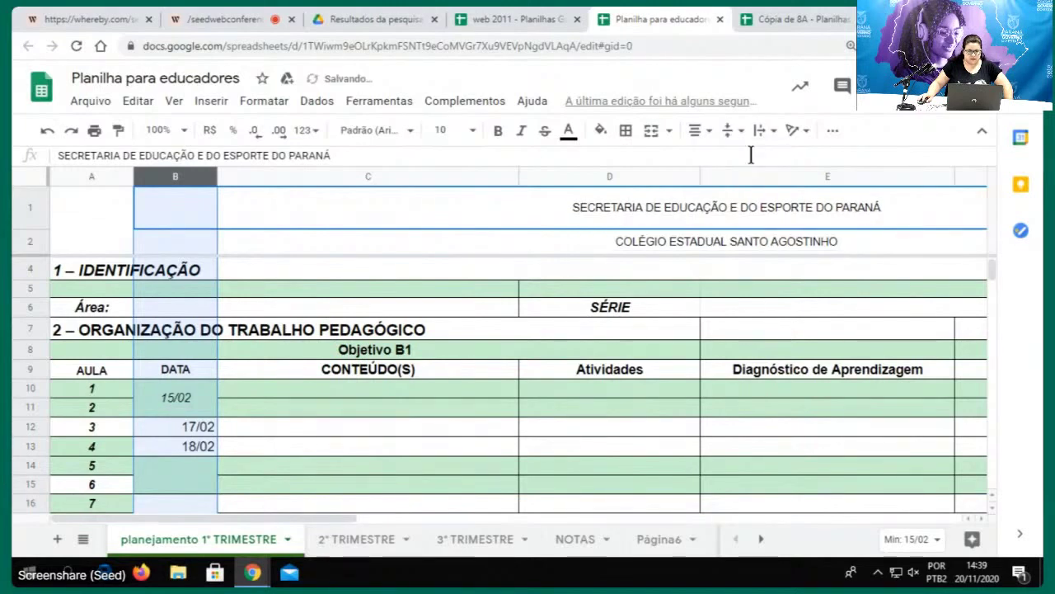
pyautogui.click(695, 130)
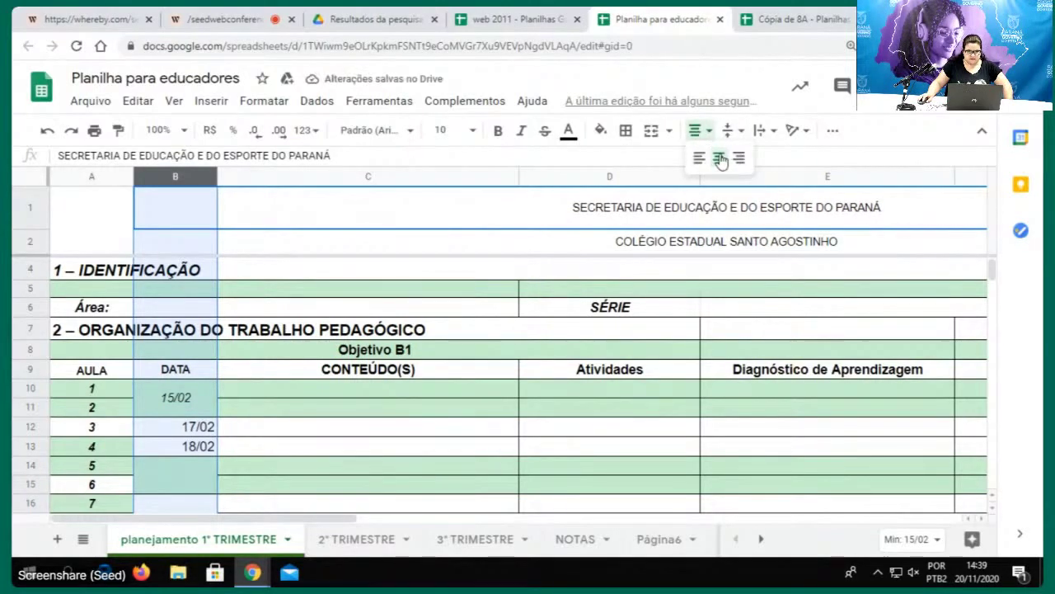
pyautogui.click(721, 158)
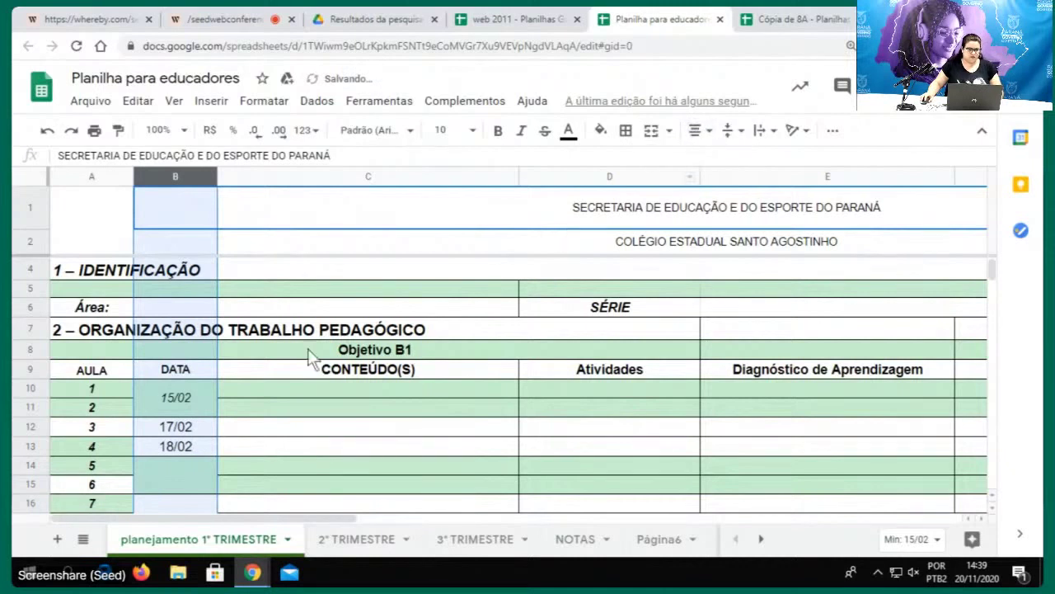
pyautogui.click(264, 408)
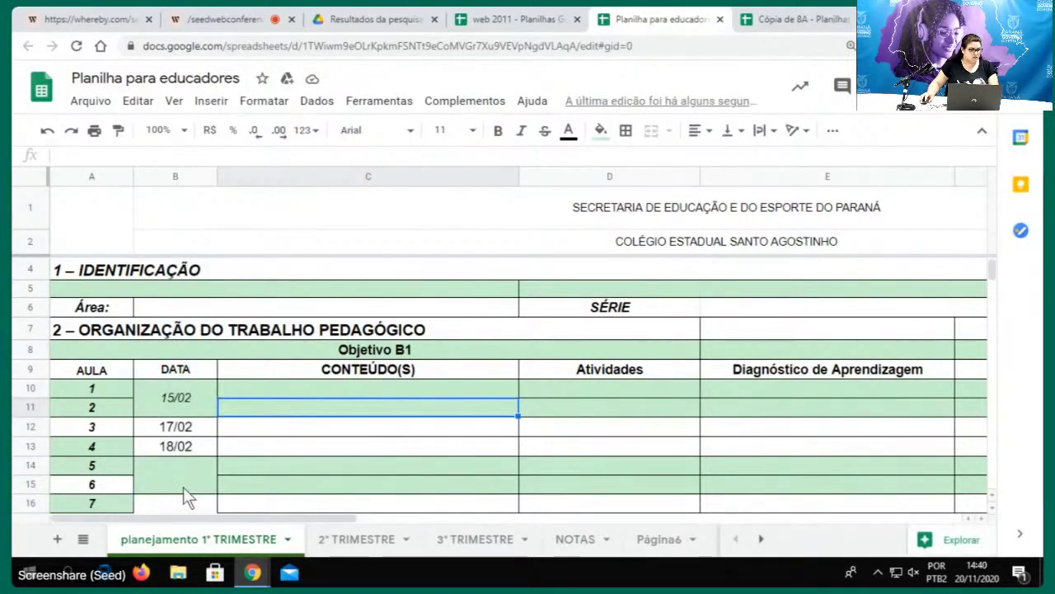
# Enter the formula =B10+7 in merged cell B14 to calculate the date one week after the first lesson
pyautogui.click(183, 477)
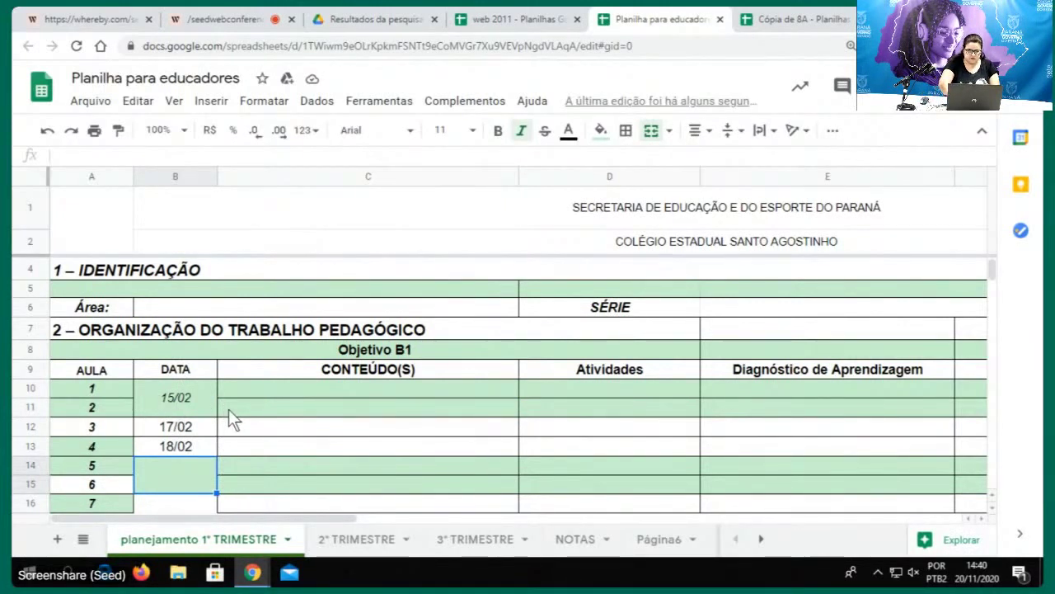
pyautogui.write('=')
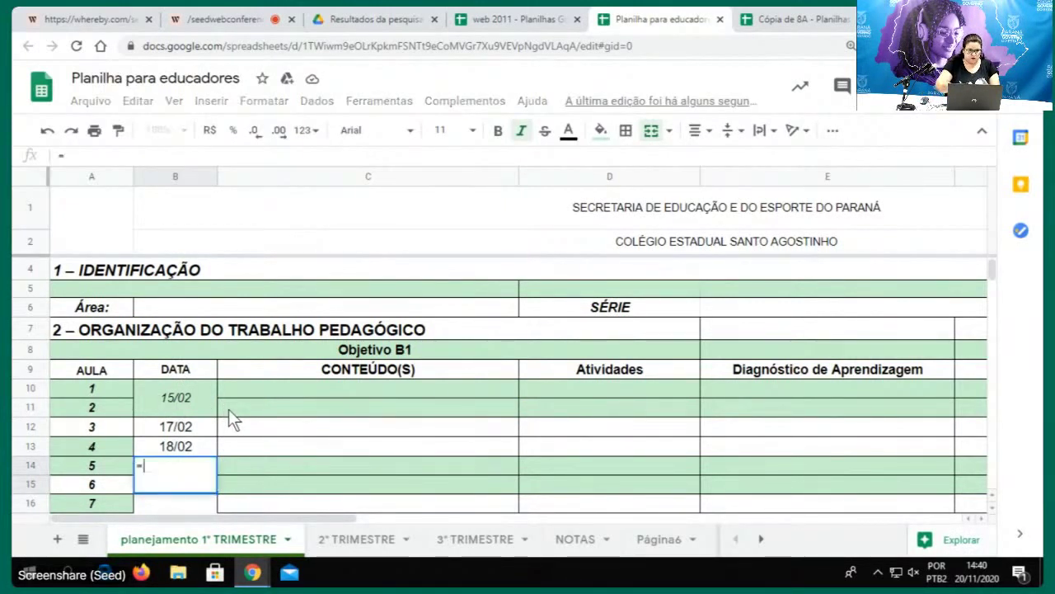
pyautogui.click(164, 387)
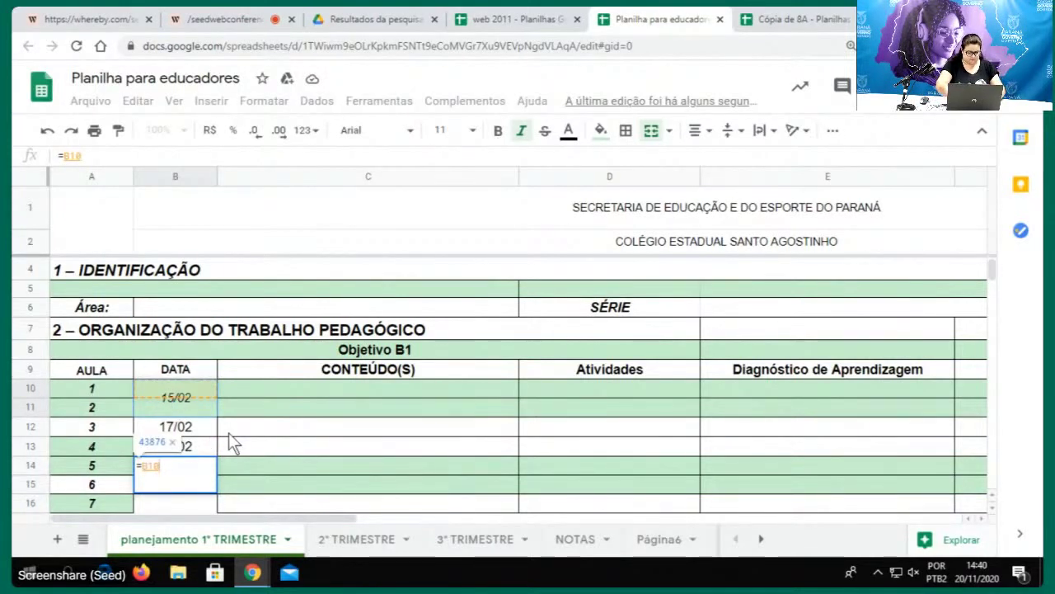
pyautogui.write('+7')
pyautogui.press('Return')
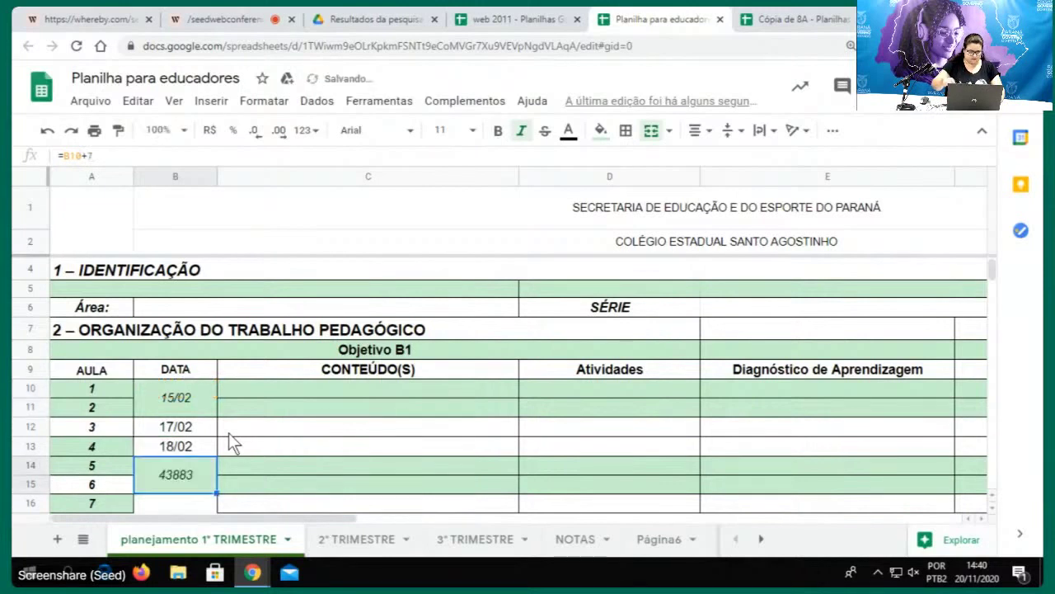
# Apply the custom day/month date format (05/08) to all of column B
pyautogui.click(155, 179)
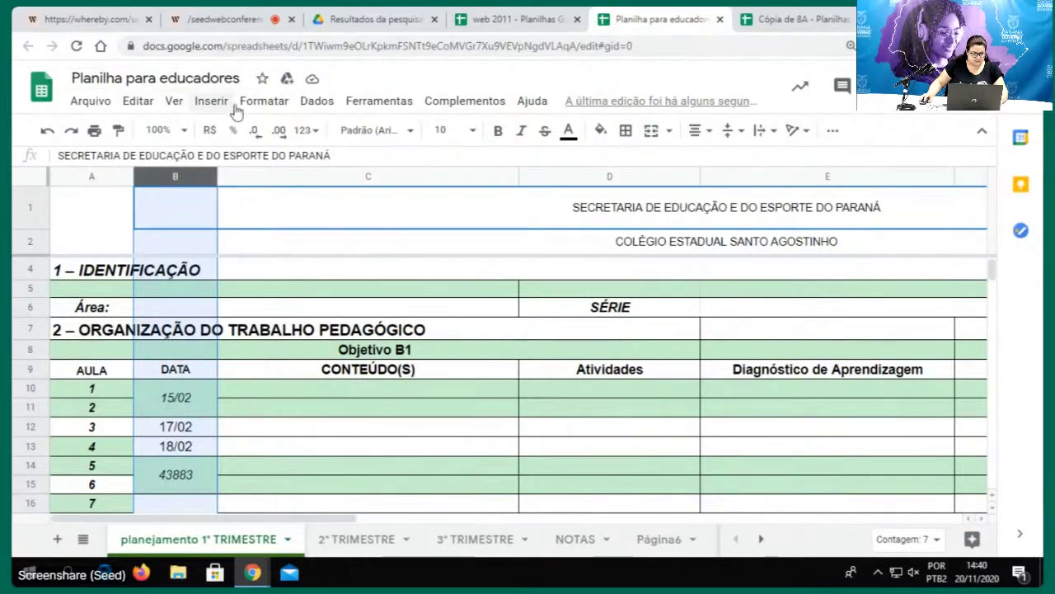
pyautogui.click(276, 106)
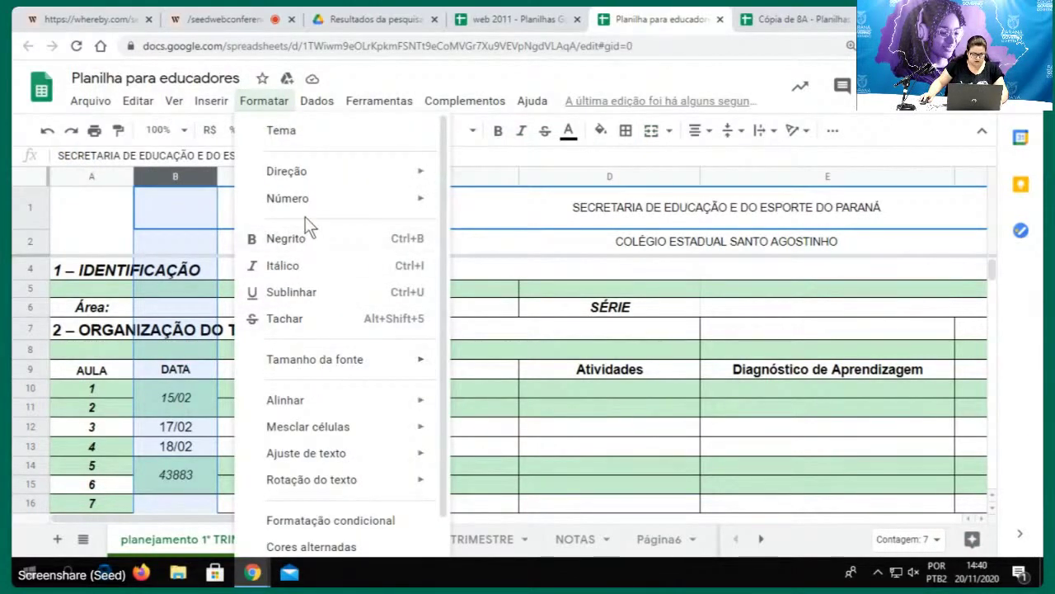
pyautogui.moveTo(305, 202)
pyautogui.moveTo(612, 543)
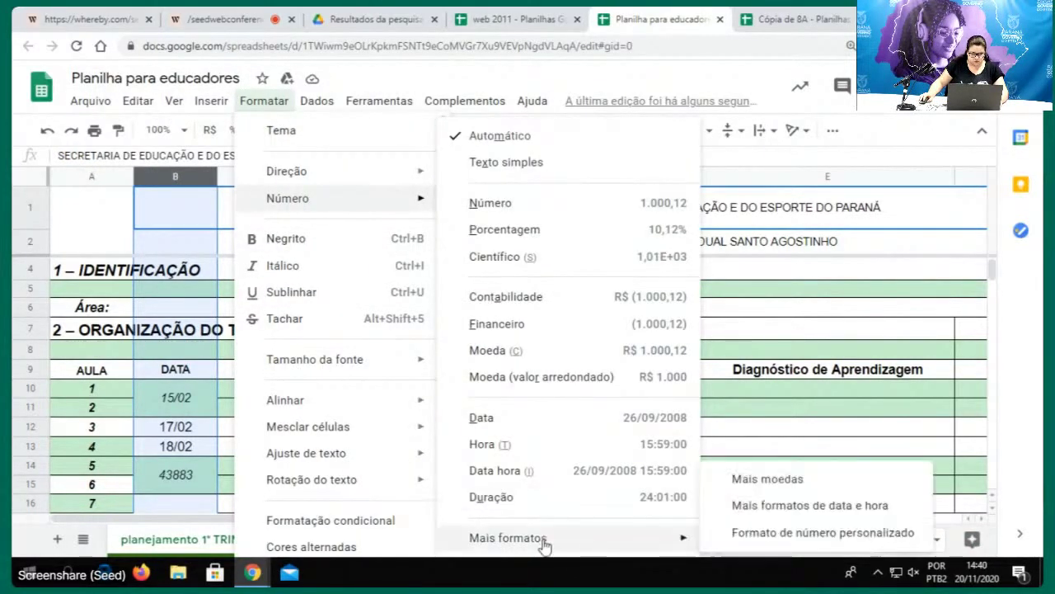
pyautogui.click(757, 506)
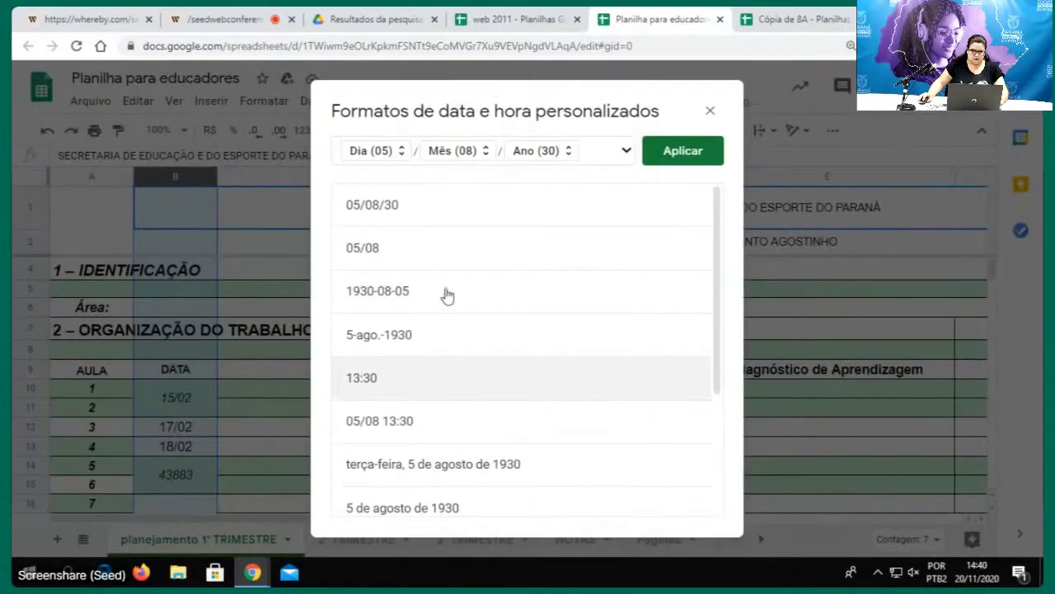
pyautogui.click(669, 163)
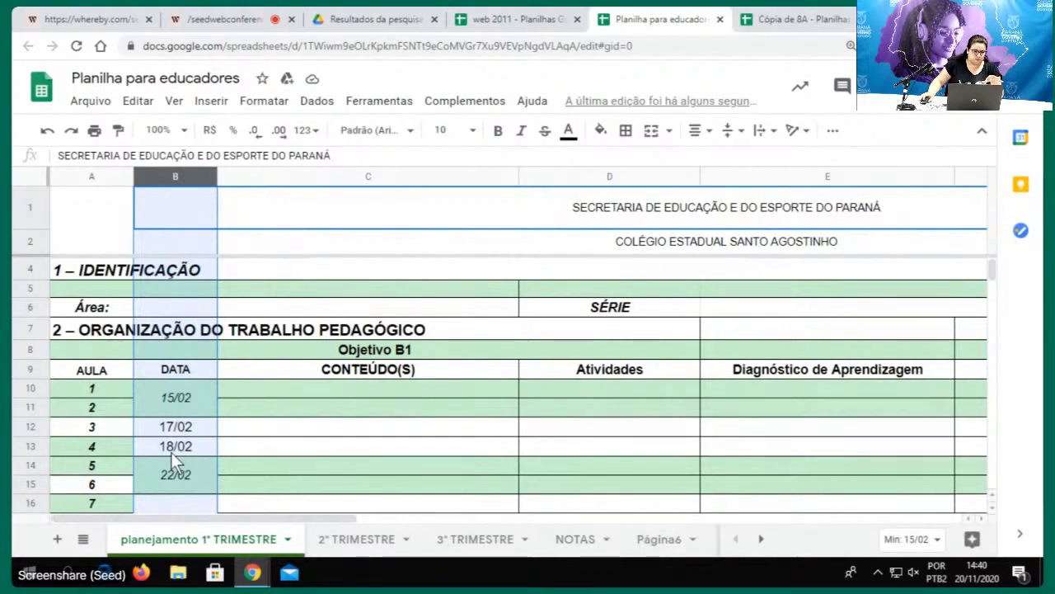
# Enter the formula =B12+7 in merged cell B16 to calculate the date one week after lesson 3
pyautogui.scroll(-2, 171, 452)
pyautogui.click(165, 413)
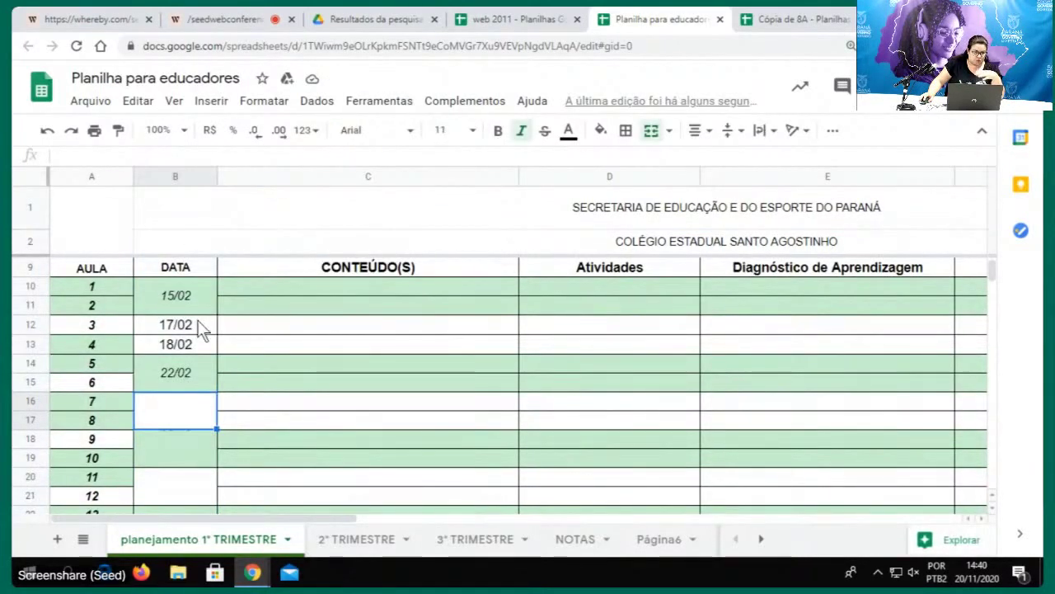
pyautogui.write('=')
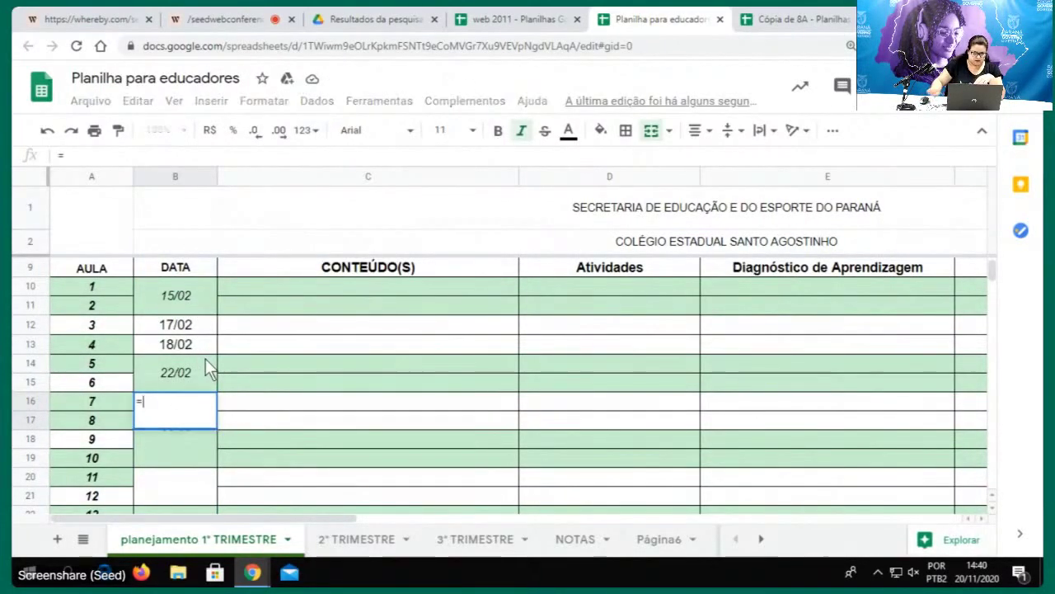
pyautogui.click(192, 327)
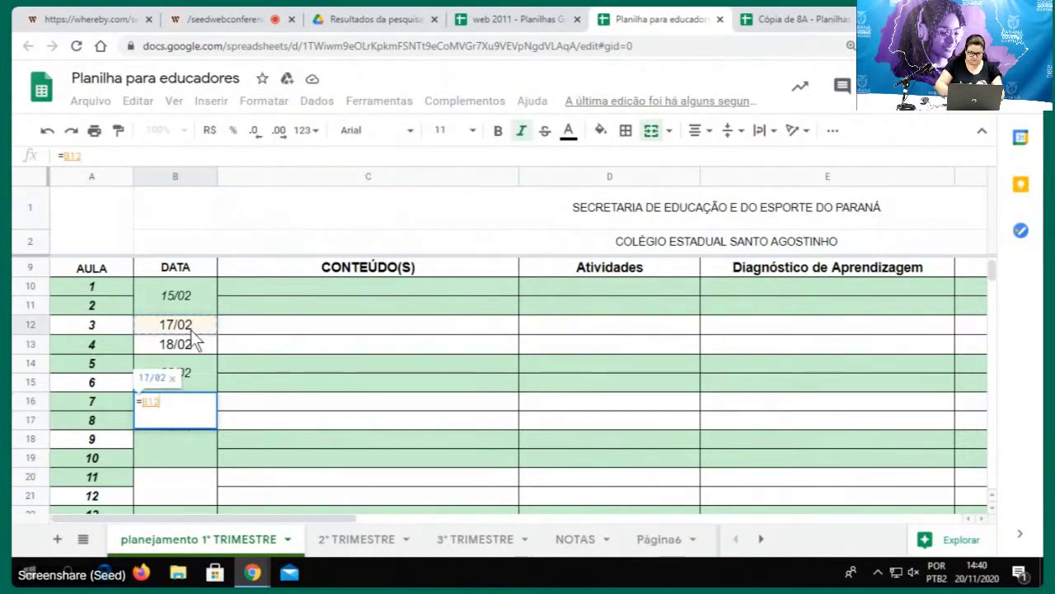
pyautogui.write('+7')
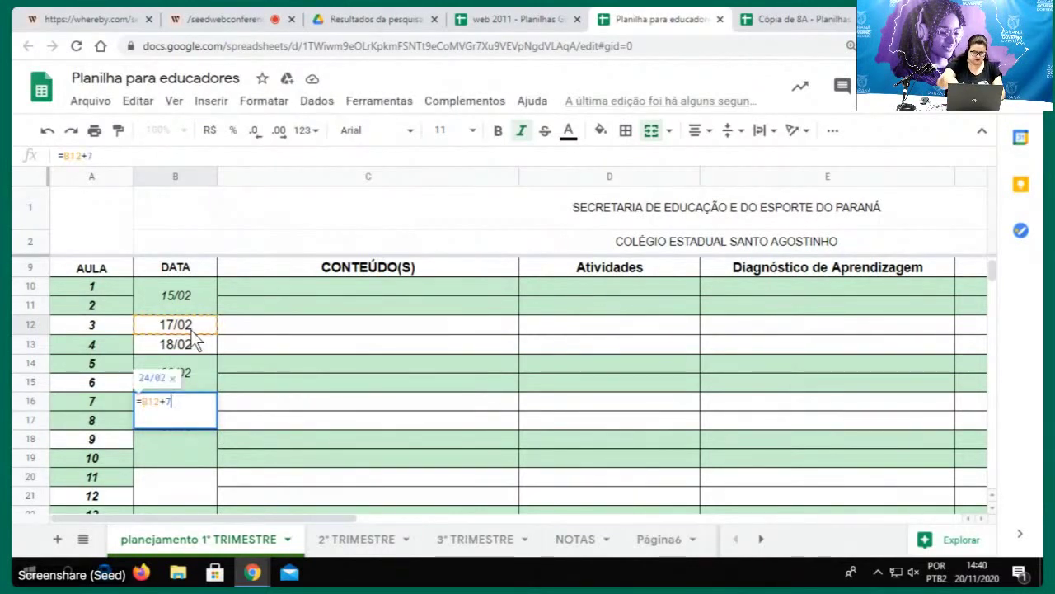
pyautogui.press('Return')
# Autofill the weekly date formulas from B14:B17 down the DATA column, check the filled dates, and select C10 under CONTEÚDO(S)
pyautogui.scroll(1, 300, 388)
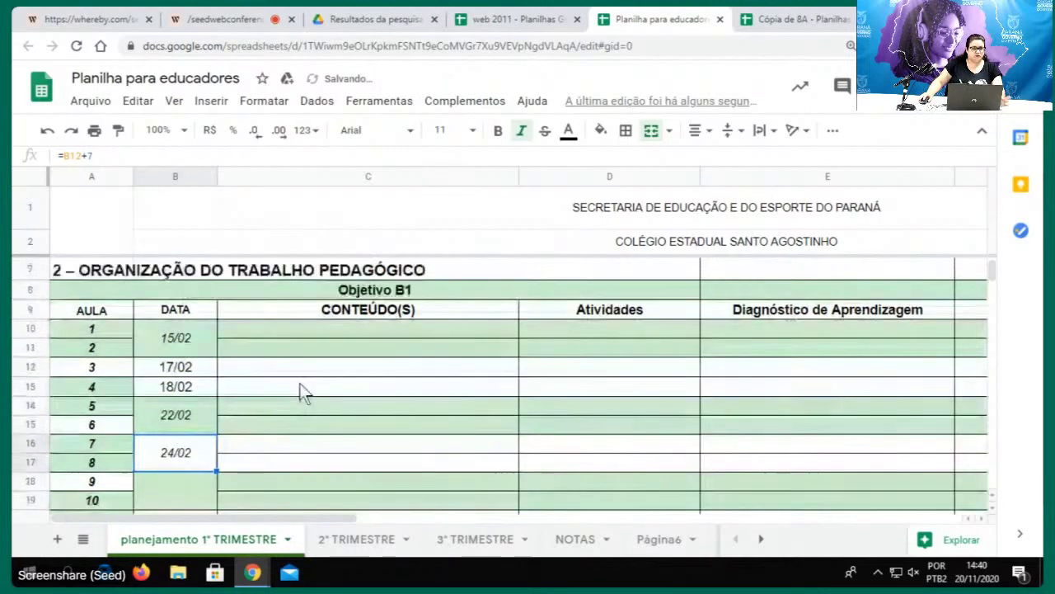
pyautogui.moveTo(201, 417); pyautogui.dragTo(207, 454)
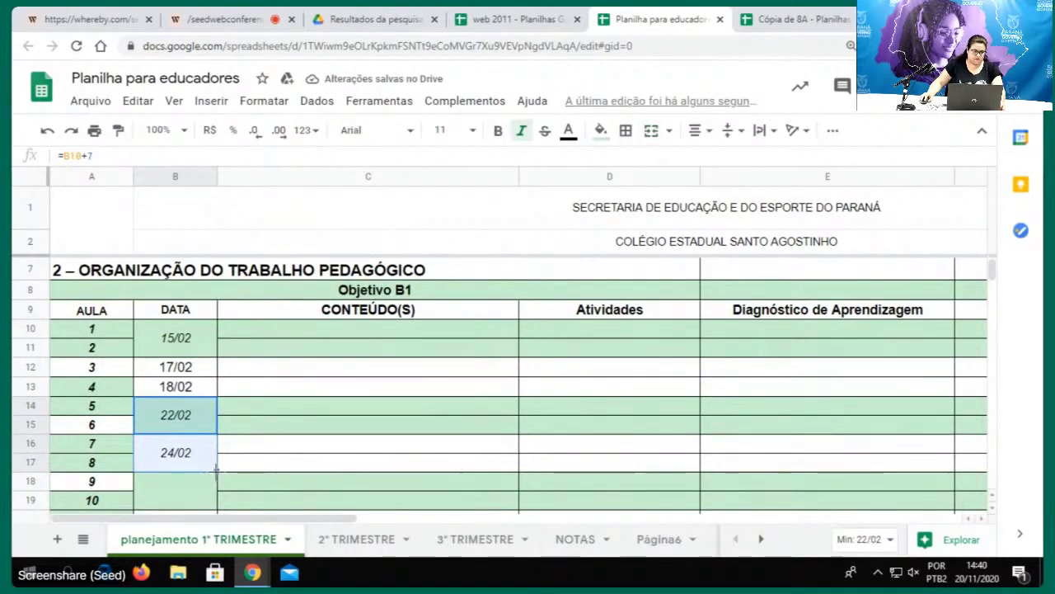
pyautogui.doubleClick(217, 470)
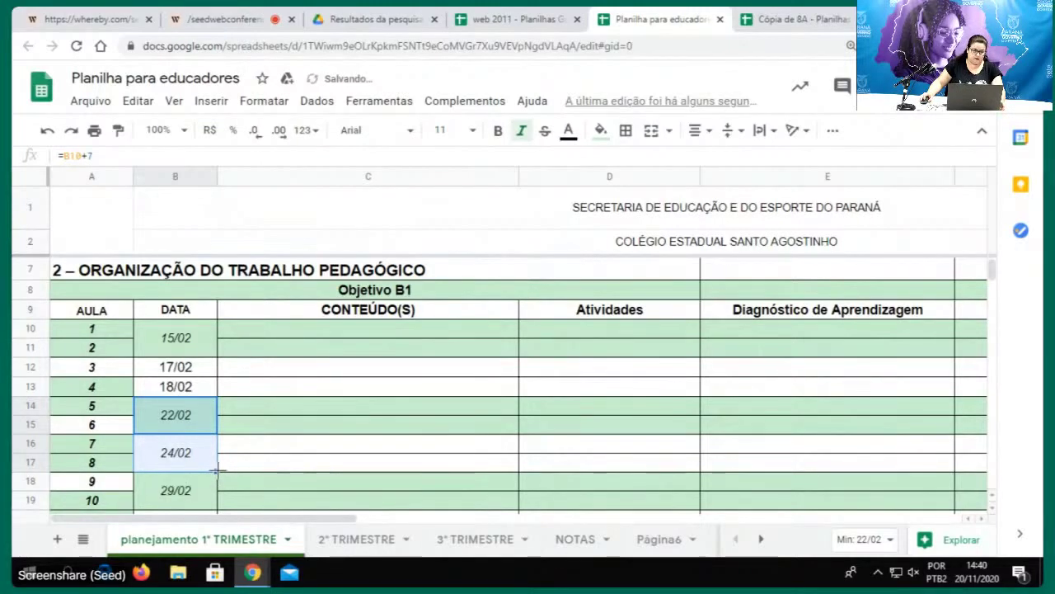
pyautogui.scroll(-7, 218, 470)
pyautogui.scroll(-2, 217, 470)
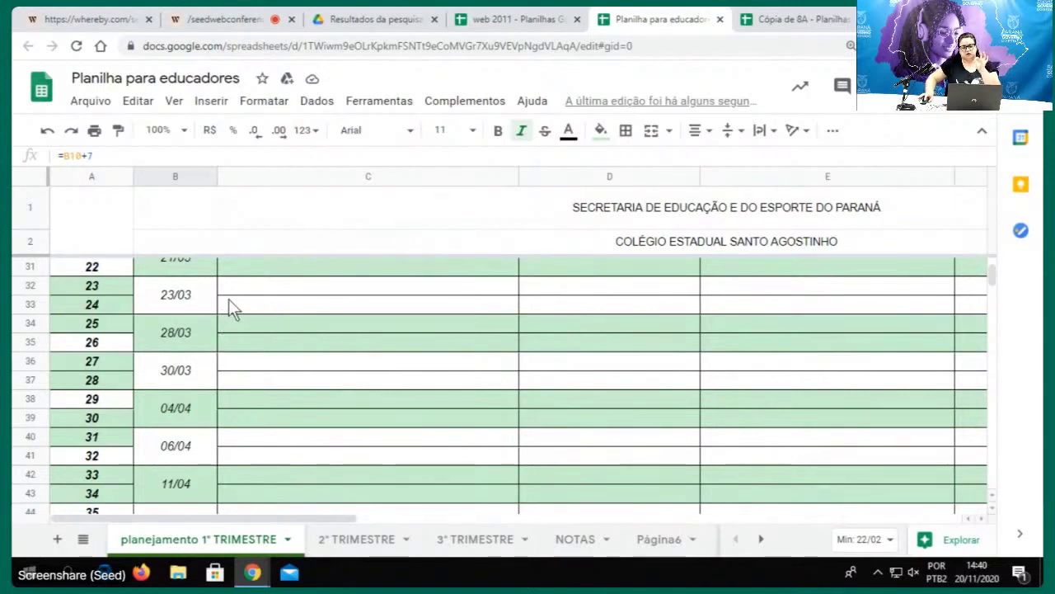
pyautogui.scroll(12, 304, 305)
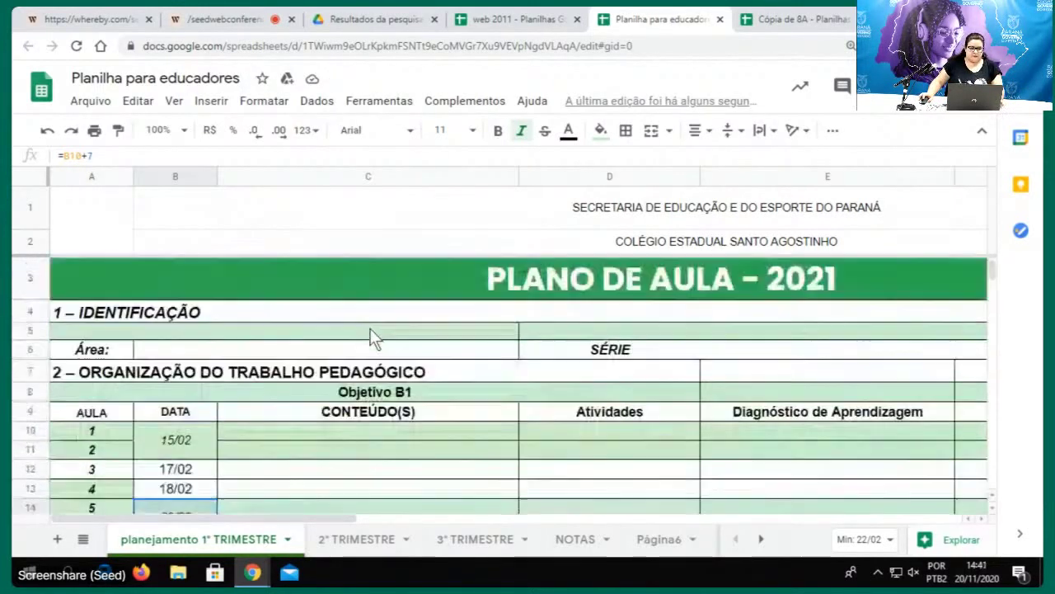
pyautogui.click(341, 431)
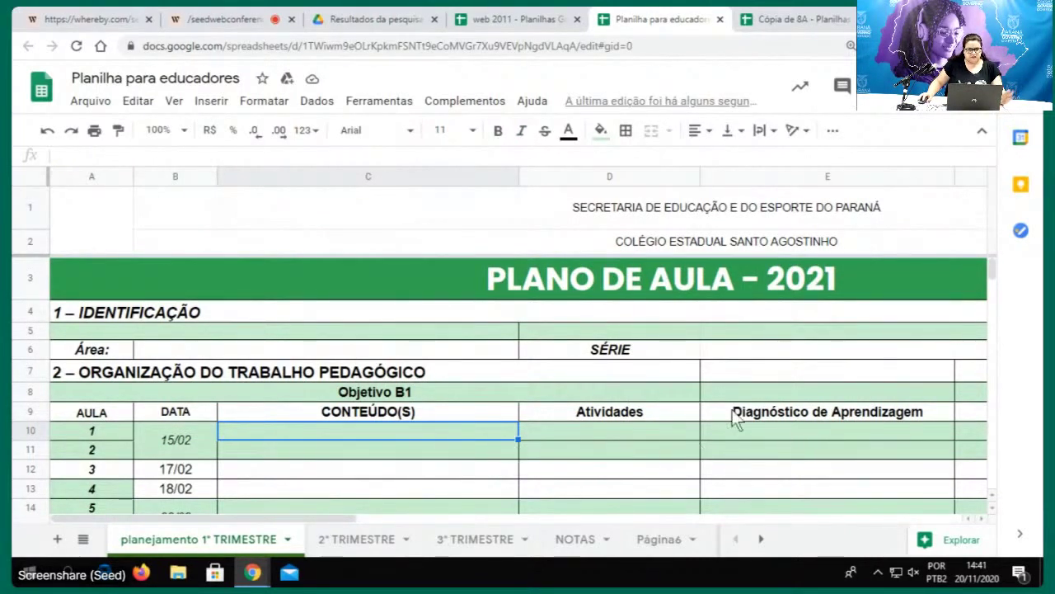
# Look at the copy-to options of the planejamento 1° TRIMESTRE sheet and the spreadsheet's sharing settings with people and groups
pyautogui.click(270, 349)
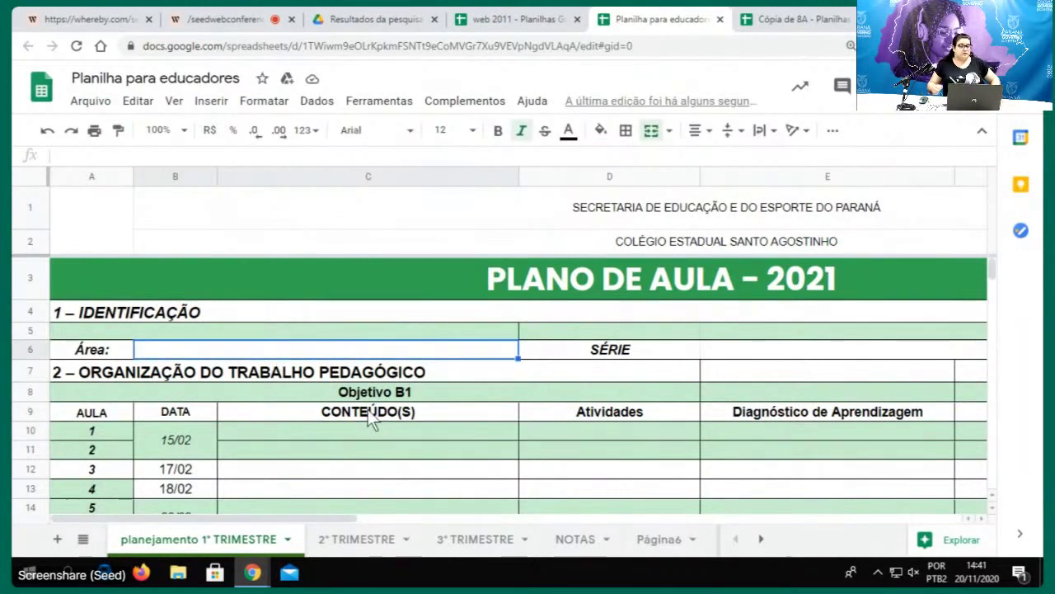
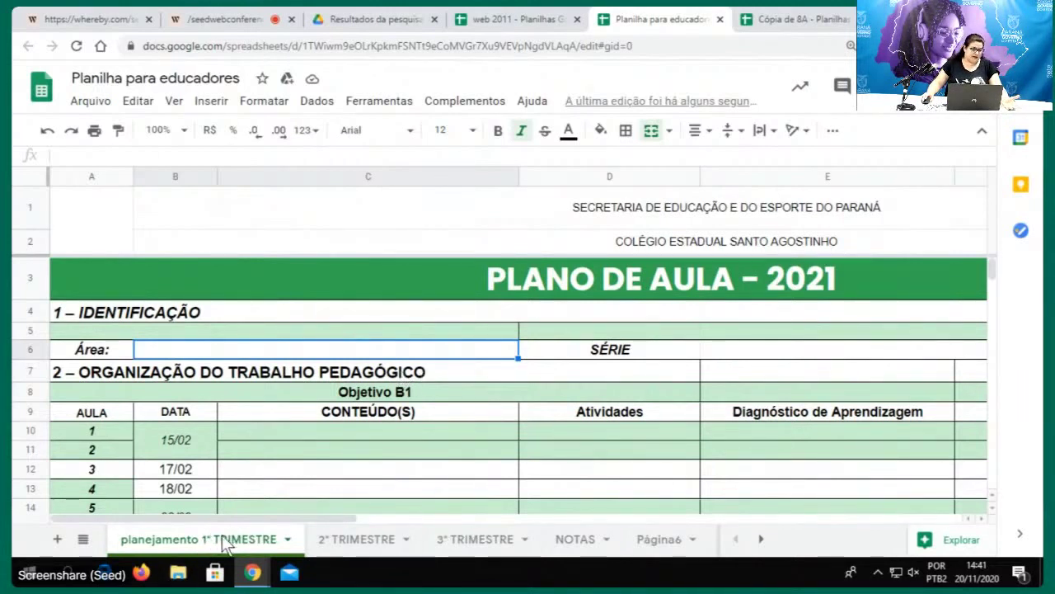
pyautogui.rightClick(224, 541)
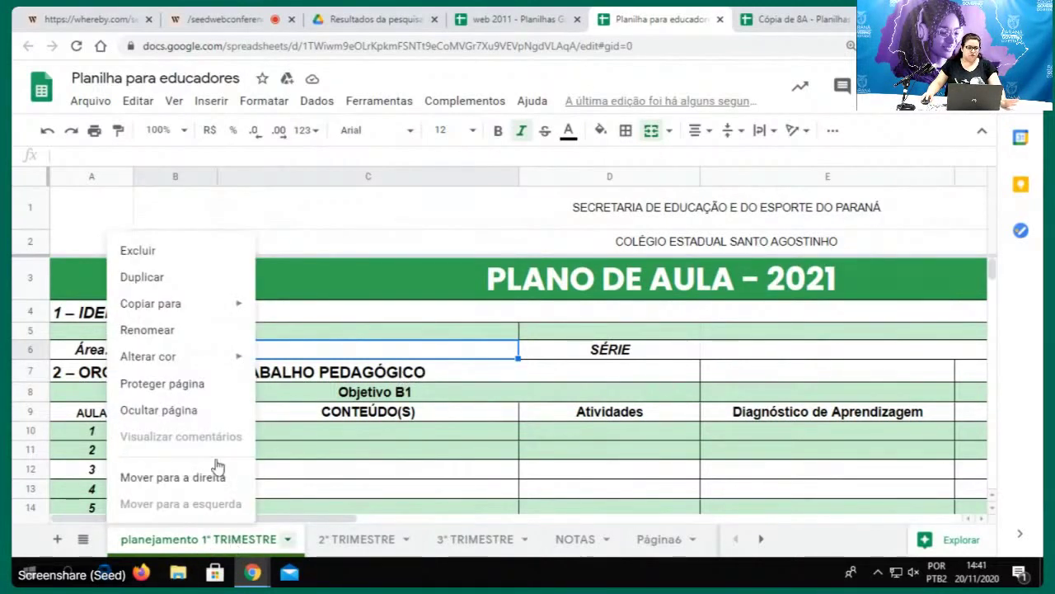
pyautogui.moveTo(214, 313)
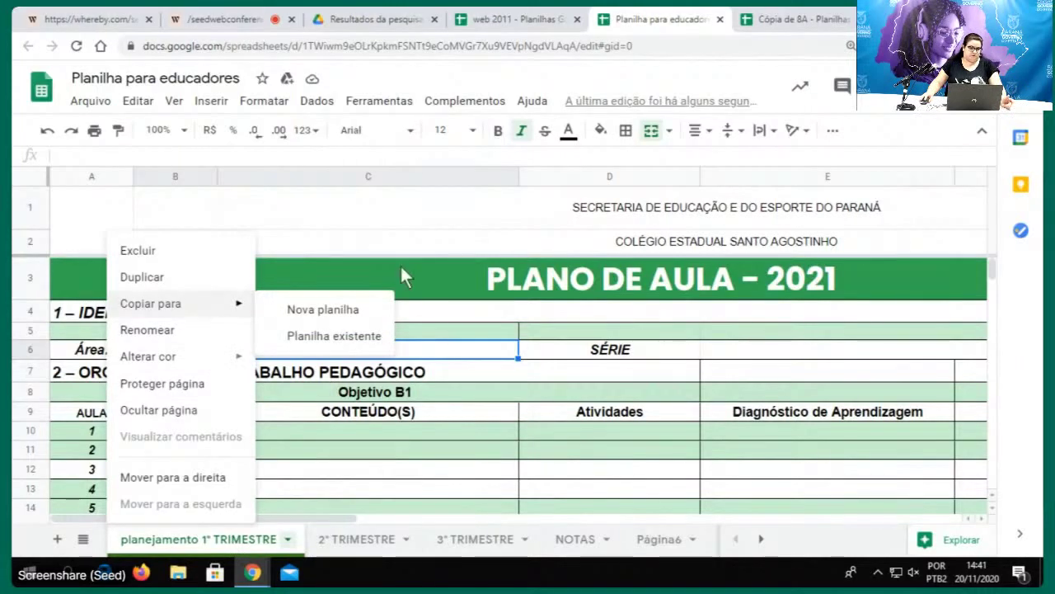
pyautogui.click(334, 336)
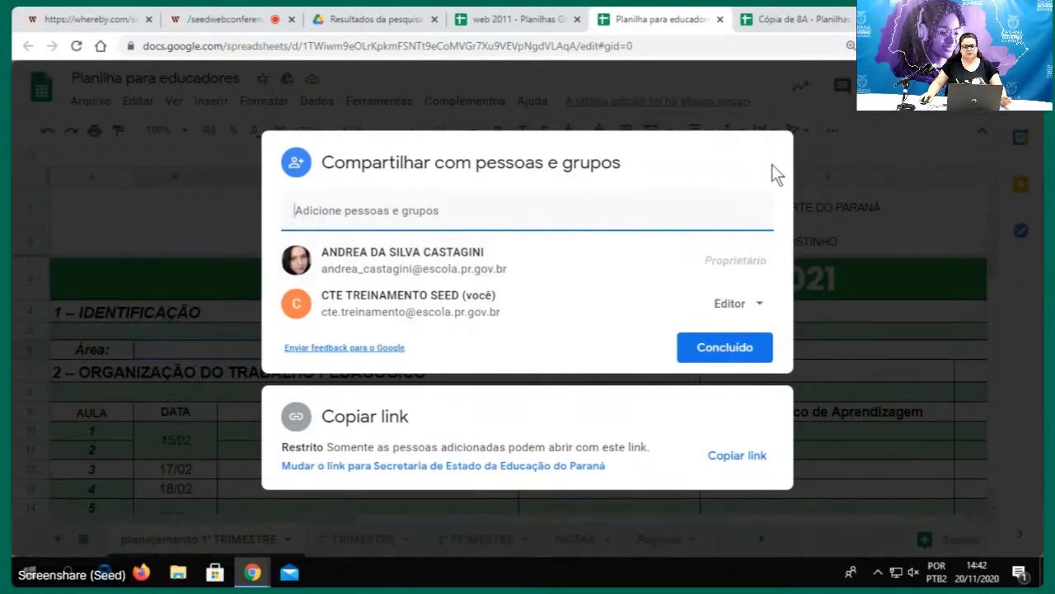
pyautogui.click(850, 175)
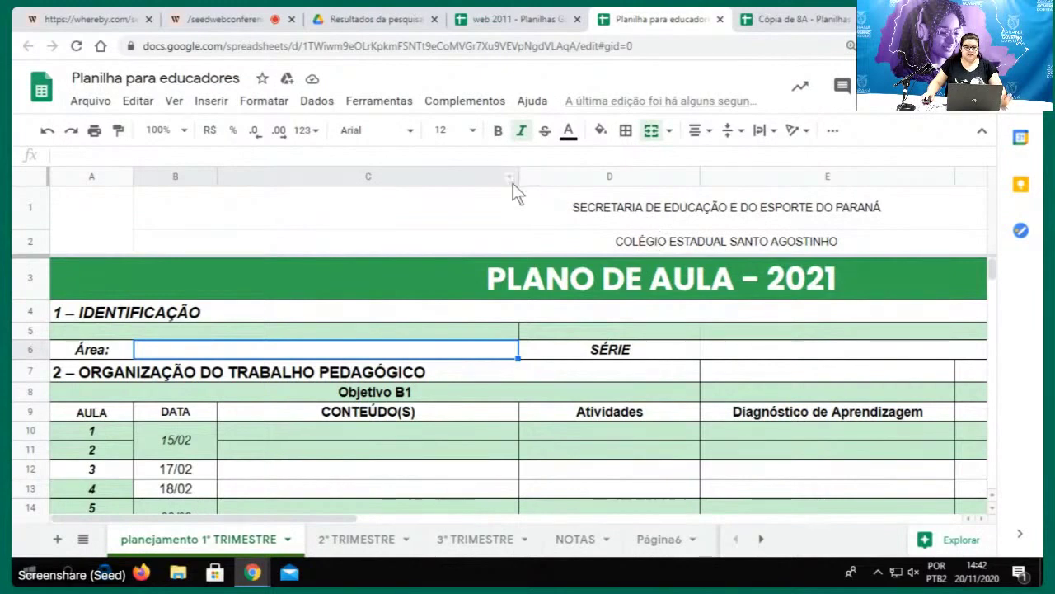
# Clear the school name and education department header texts from merged rows 2 and 1 of the planejamento 1° TRIMESTRE sheet
pyautogui.click(389, 104)
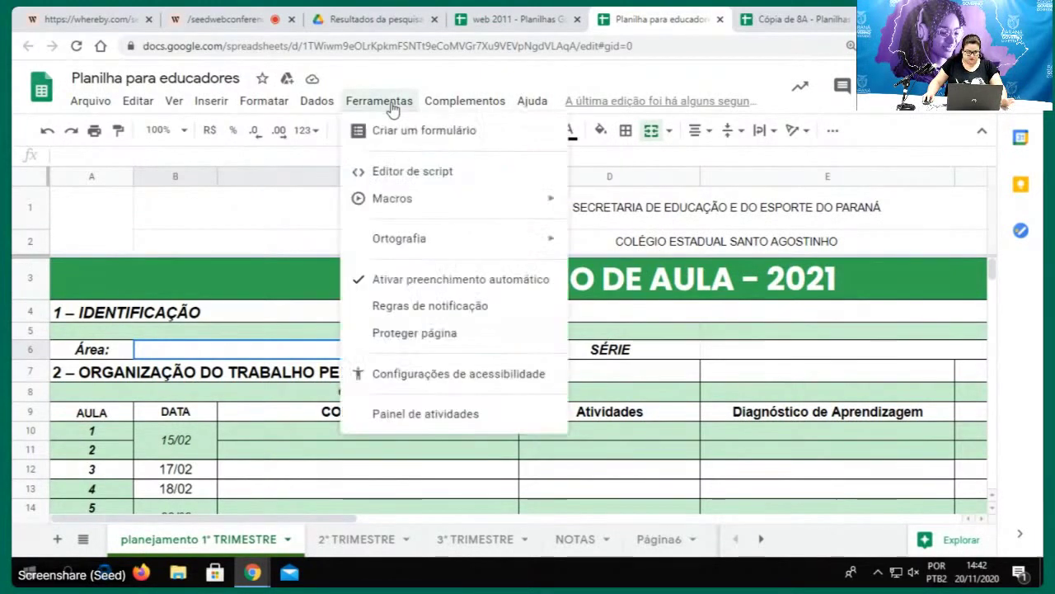
pyautogui.moveTo(422, 199)
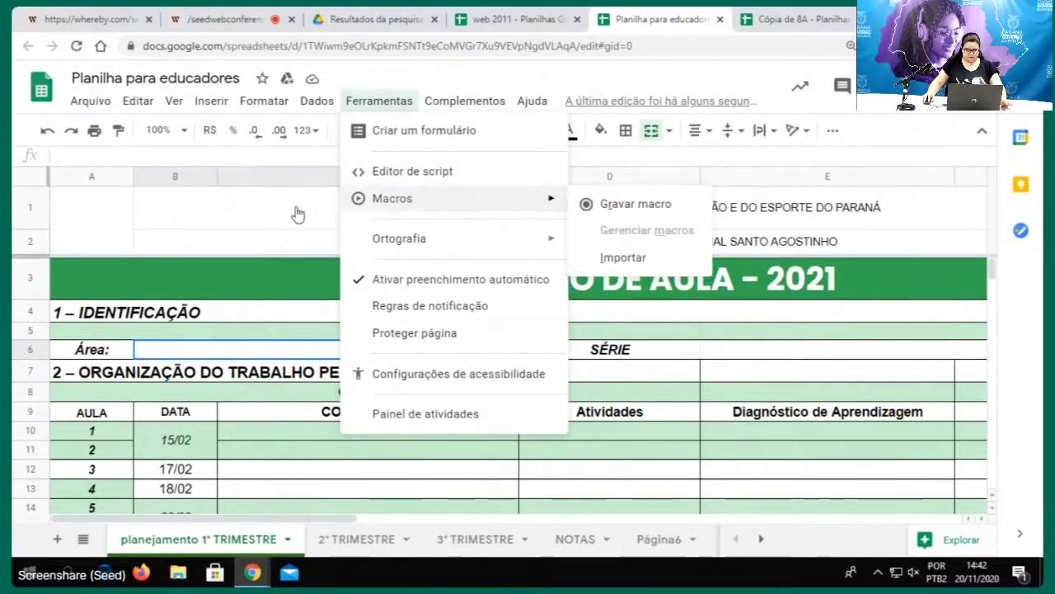
pyautogui.click(190, 206)
pyautogui.click(710, 239)
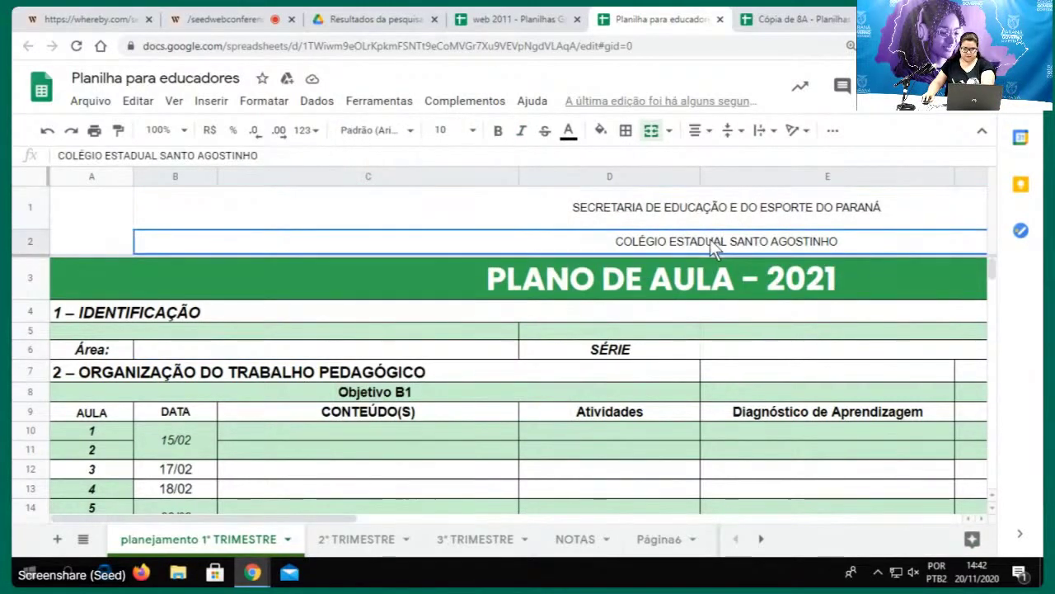
pyautogui.press('Delete')
pyautogui.click(704, 213)
pyautogui.press('Delete')
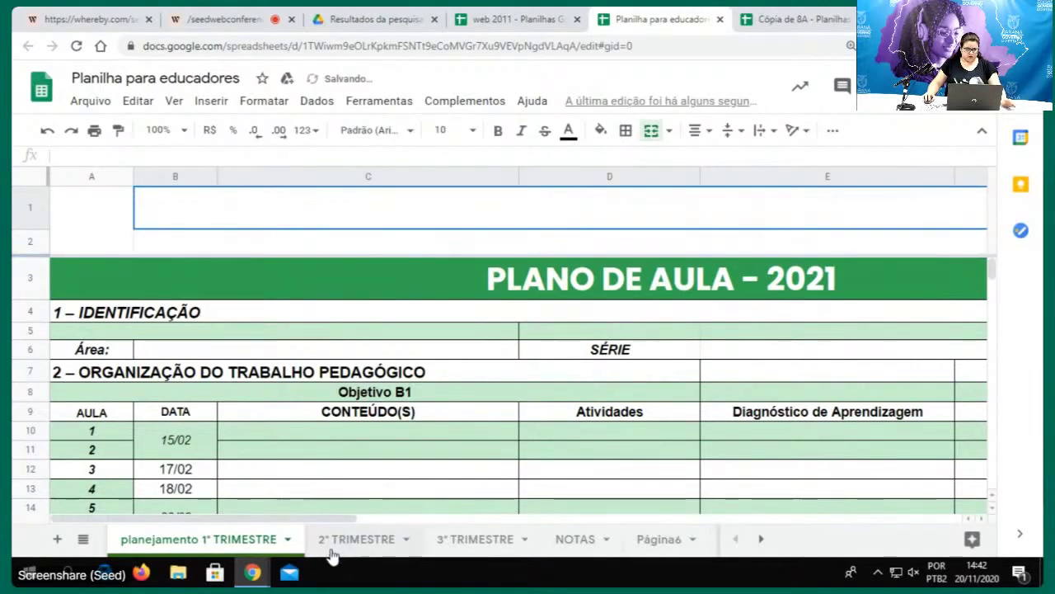
# Look through the 2° TRIMESTRE, 3° TRIMESTRE, NOTAS and Página6 sheets and return to planejamento 1° TRIMESTRE
pyautogui.click(387, 540)
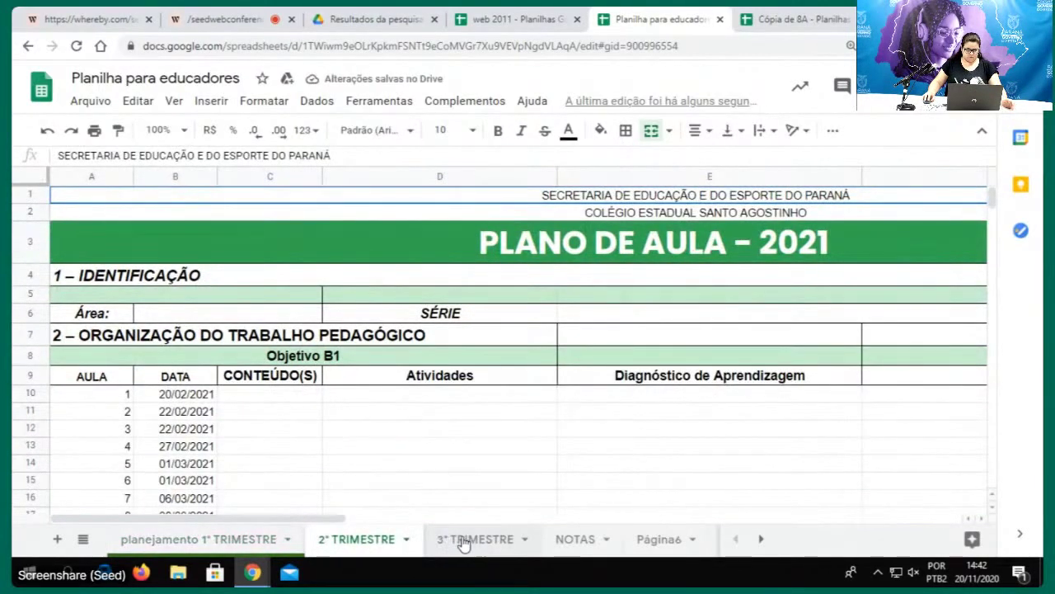
pyautogui.click(466, 541)
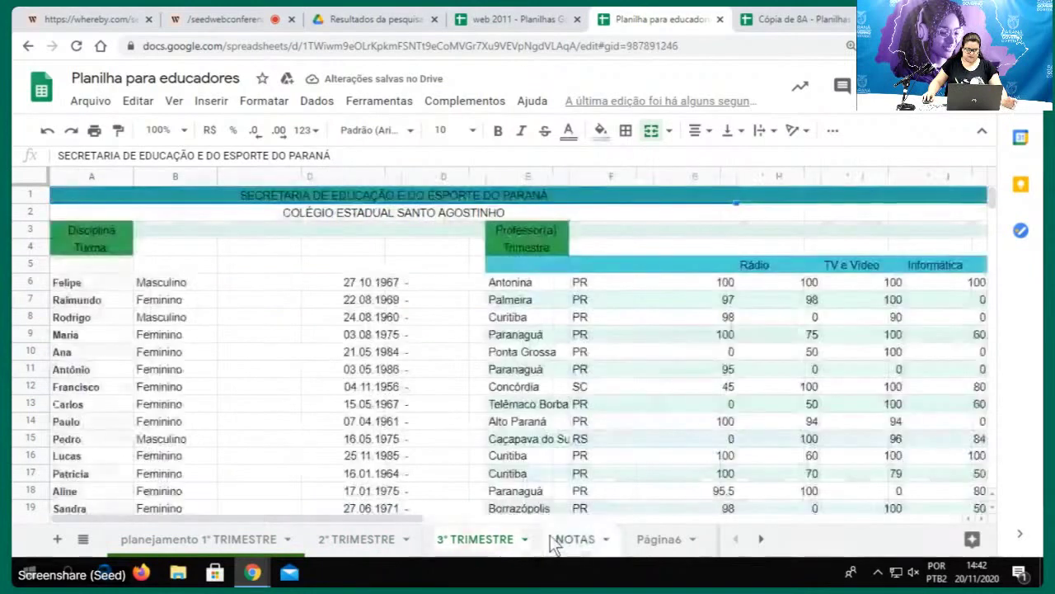
pyautogui.click(567, 540)
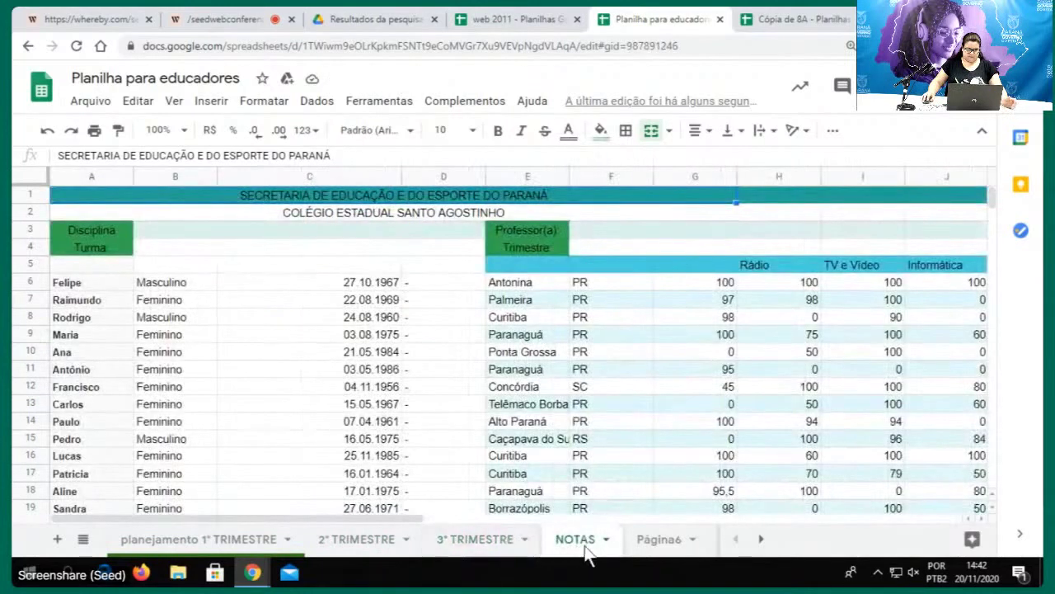
pyautogui.click(643, 545)
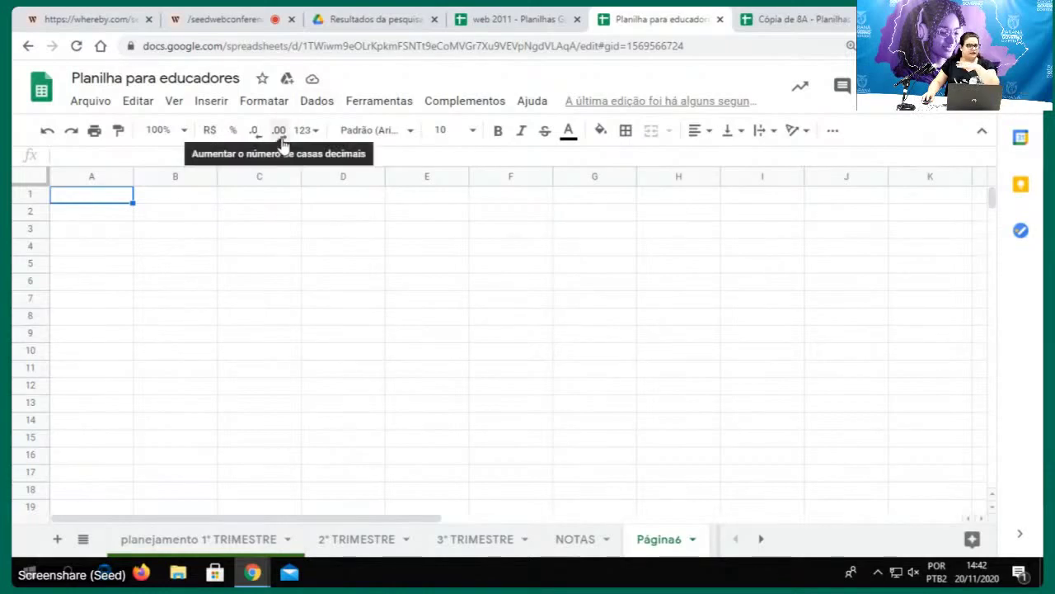
pyautogui.click(367, 102)
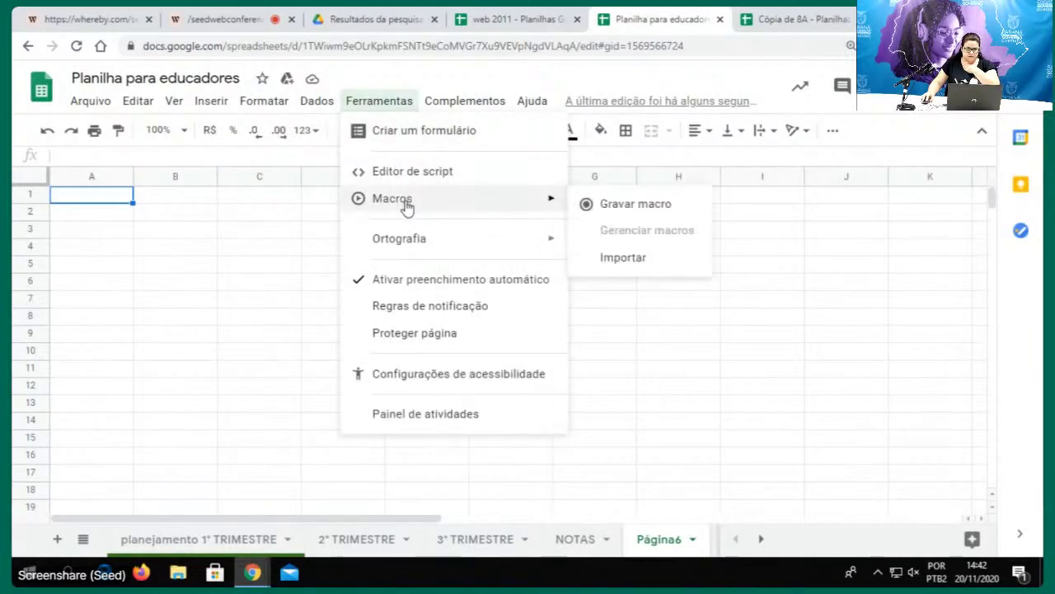
pyautogui.click(185, 537)
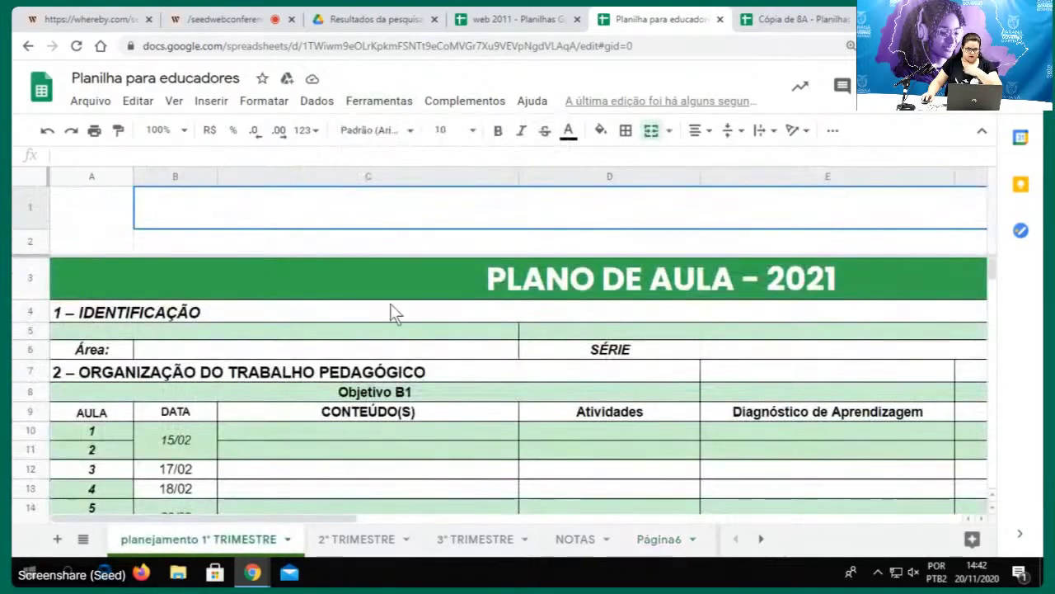
# Record a new macro using absolute references and save it under the name titulo
pyautogui.click(317, 102)
pyautogui.moveTo(363, 101)
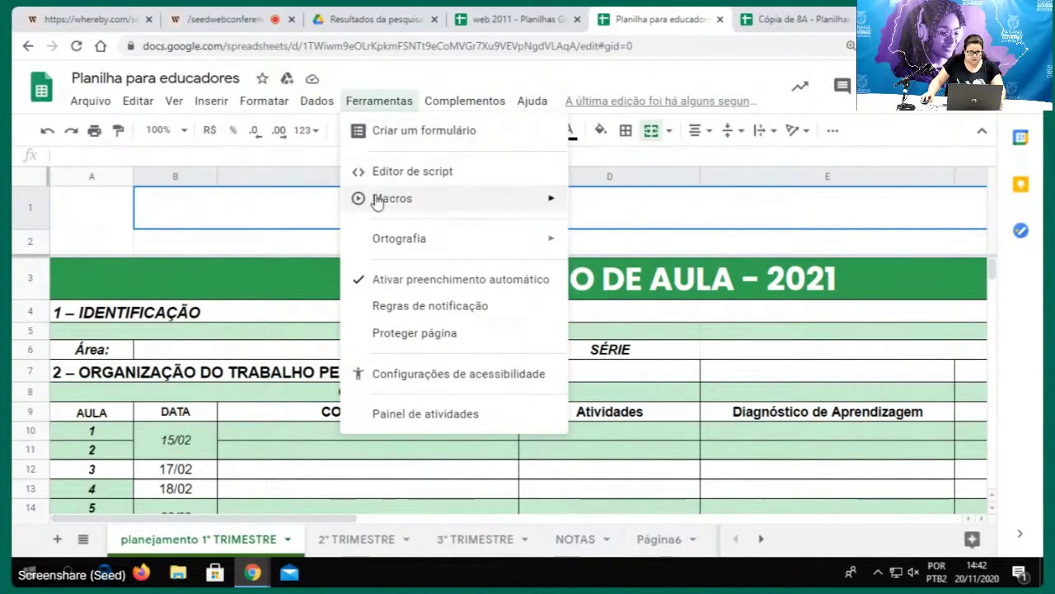
pyautogui.moveTo(564, 206)
pyautogui.click(605, 208)
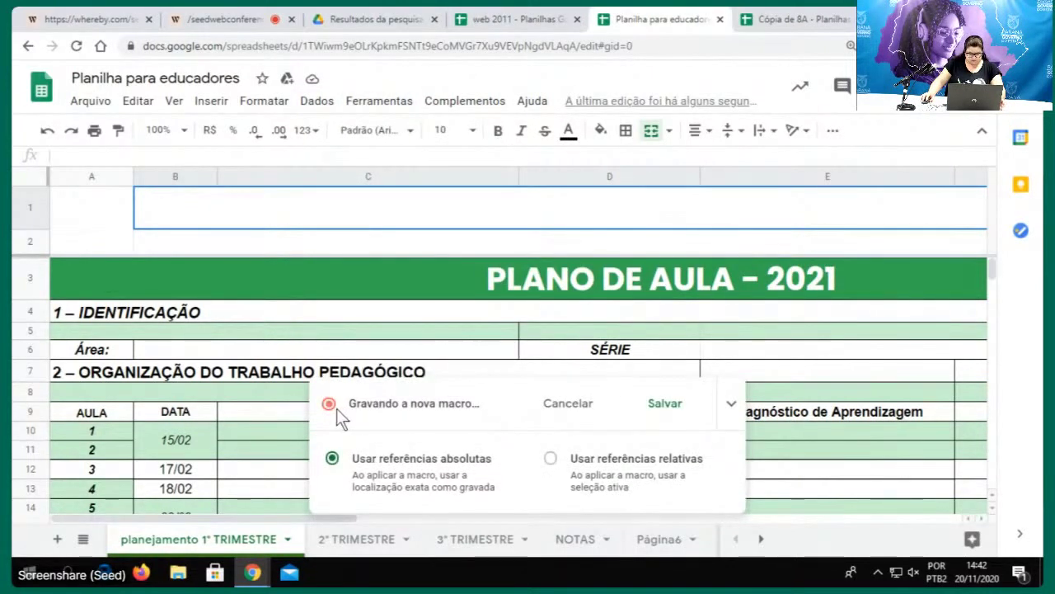
pyautogui.click(653, 413)
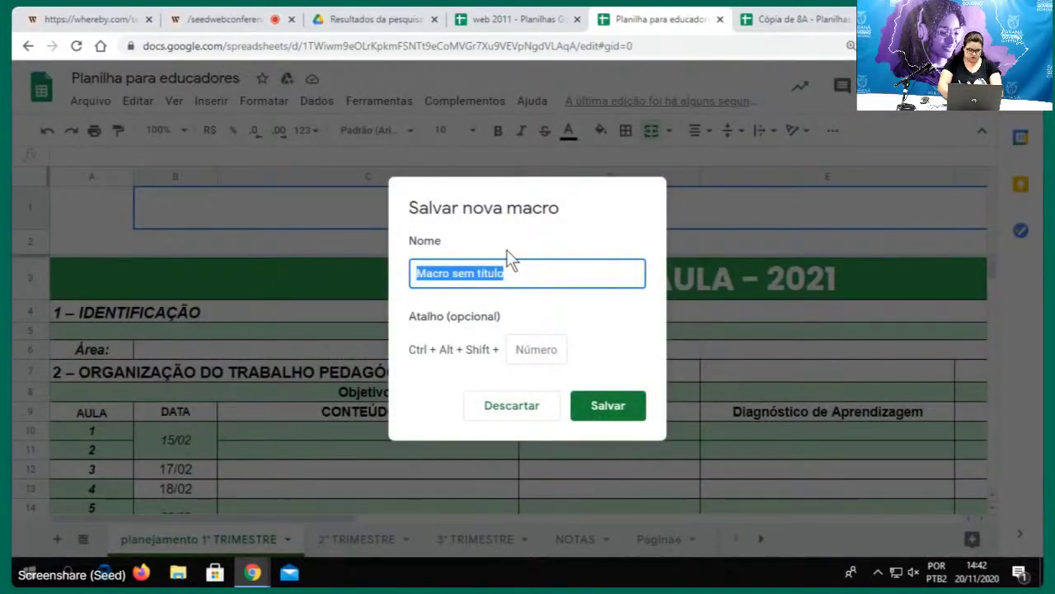
pyautogui.write('titulo')
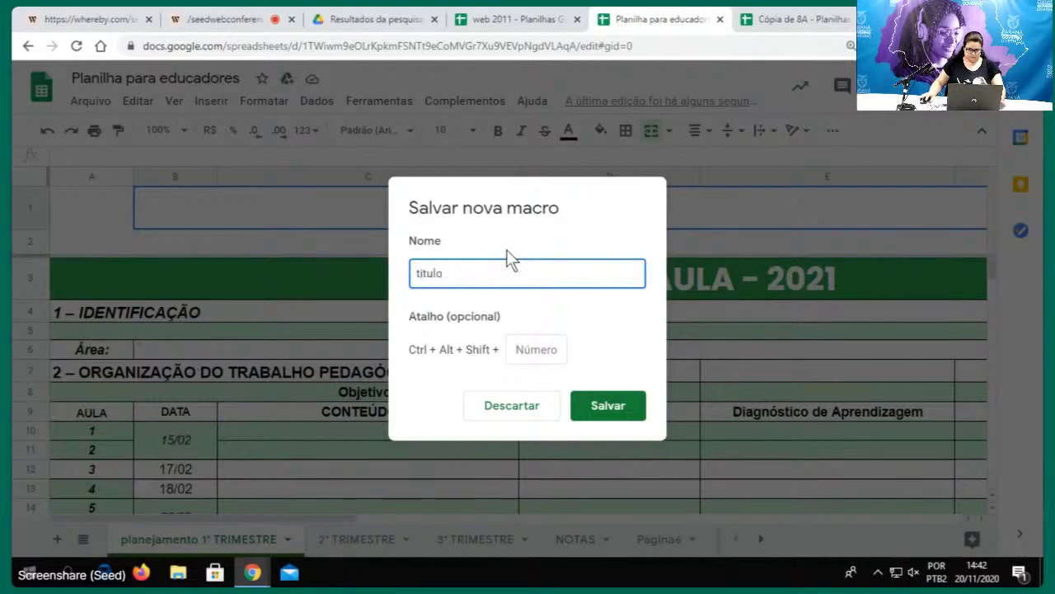
pyautogui.click(606, 405)
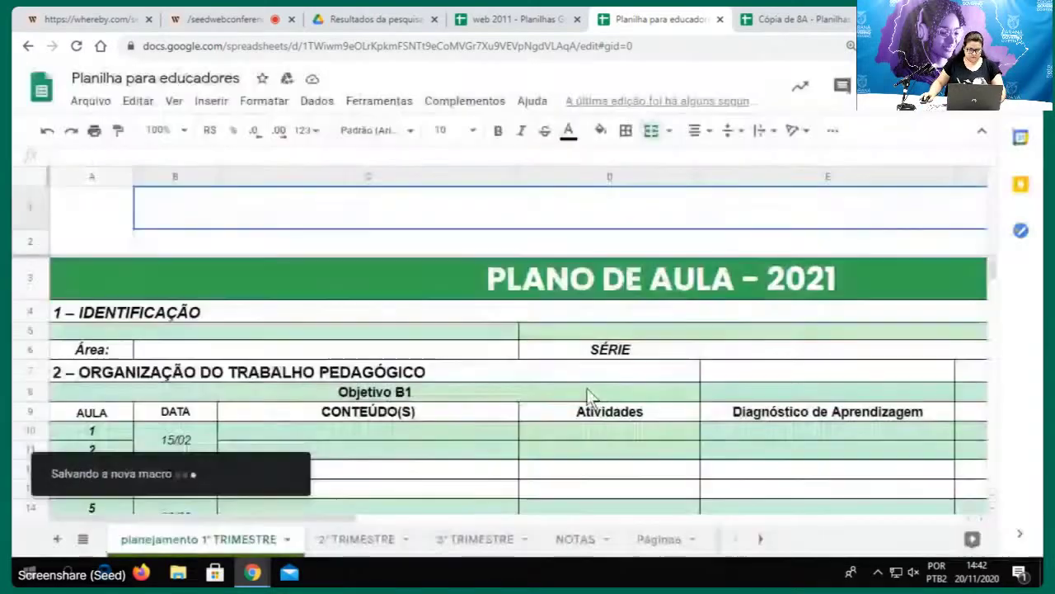
pyautogui.doubleClick(418, 208)
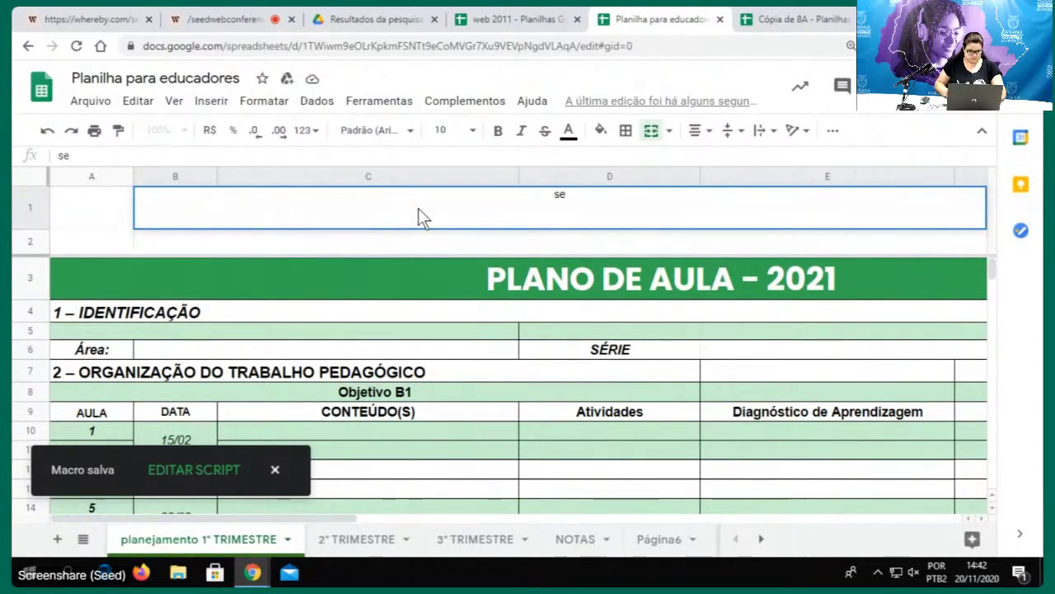
pyautogui.write('AS')
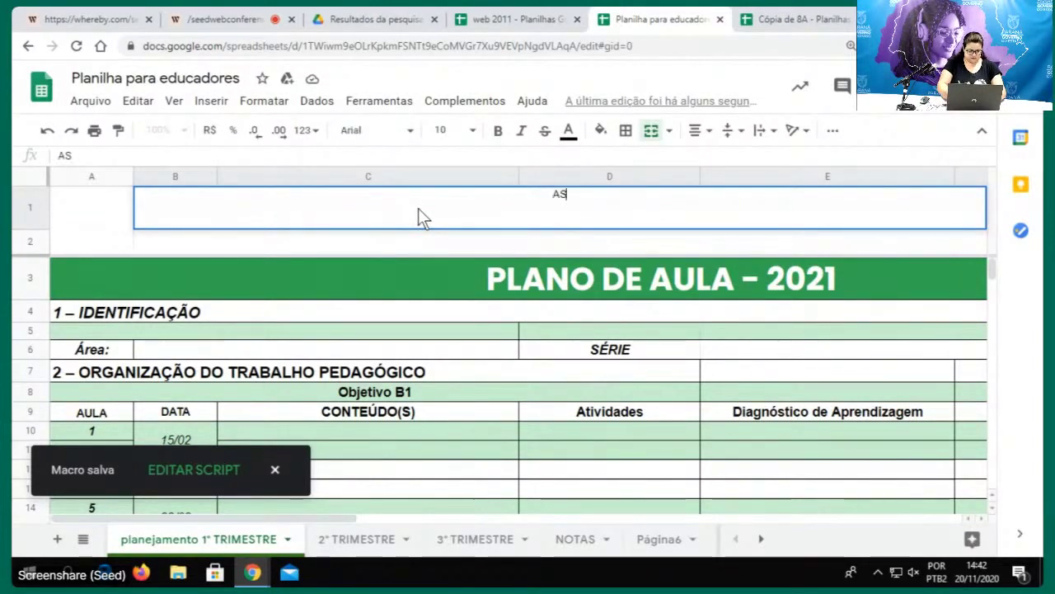
pyautogui.press('Return')
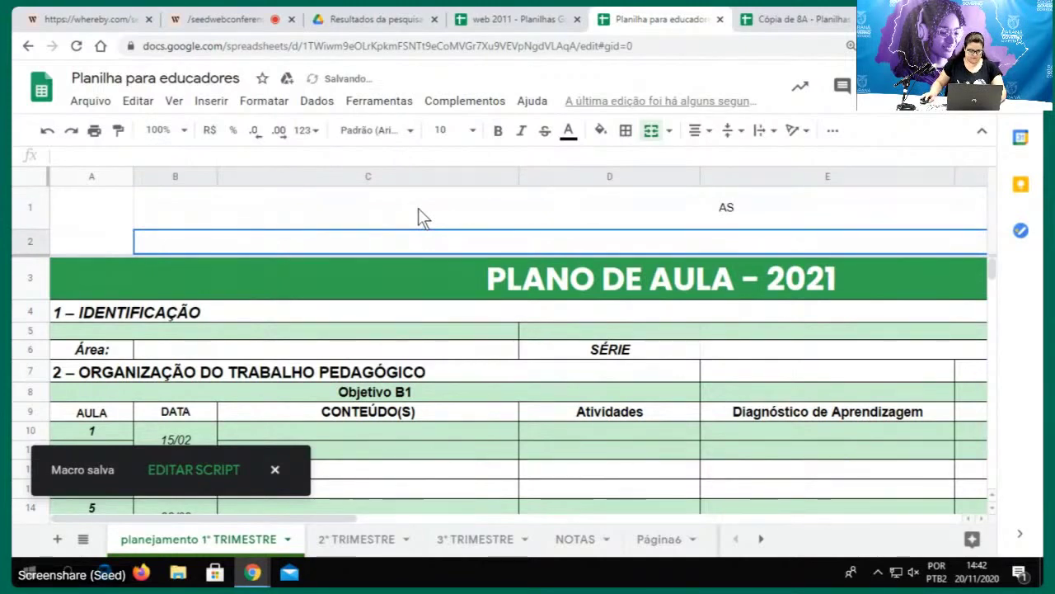
# Replace the text in the merged header cell of row 1 with SEED -PR
pyautogui.click(696, 212)
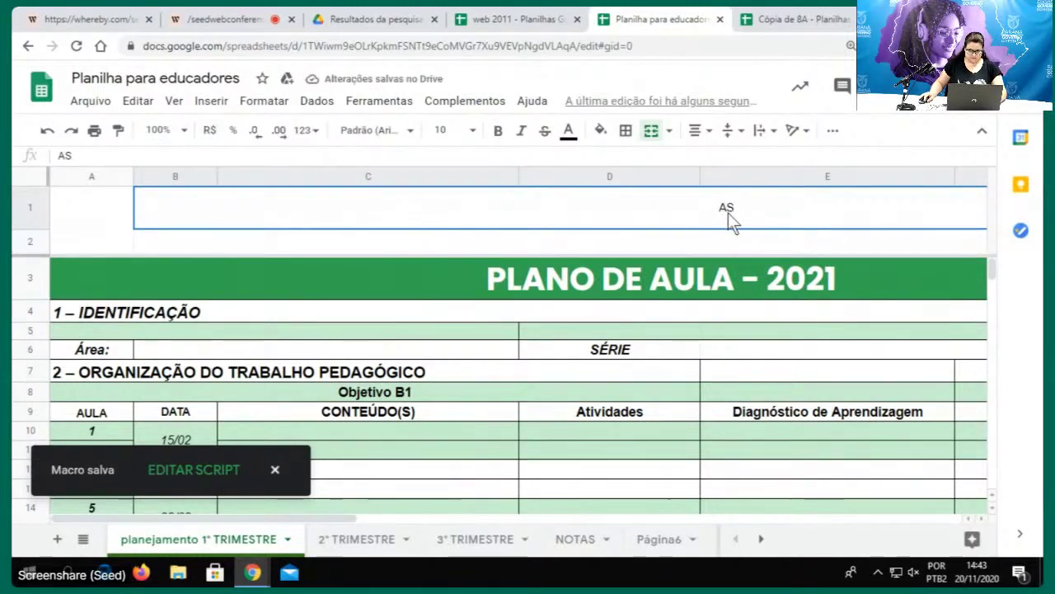
pyautogui.doubleClick(728, 215)
pyautogui.press('BackSpace')
pyautogui.press('BackSpace')
pyautogui.write('SEED')
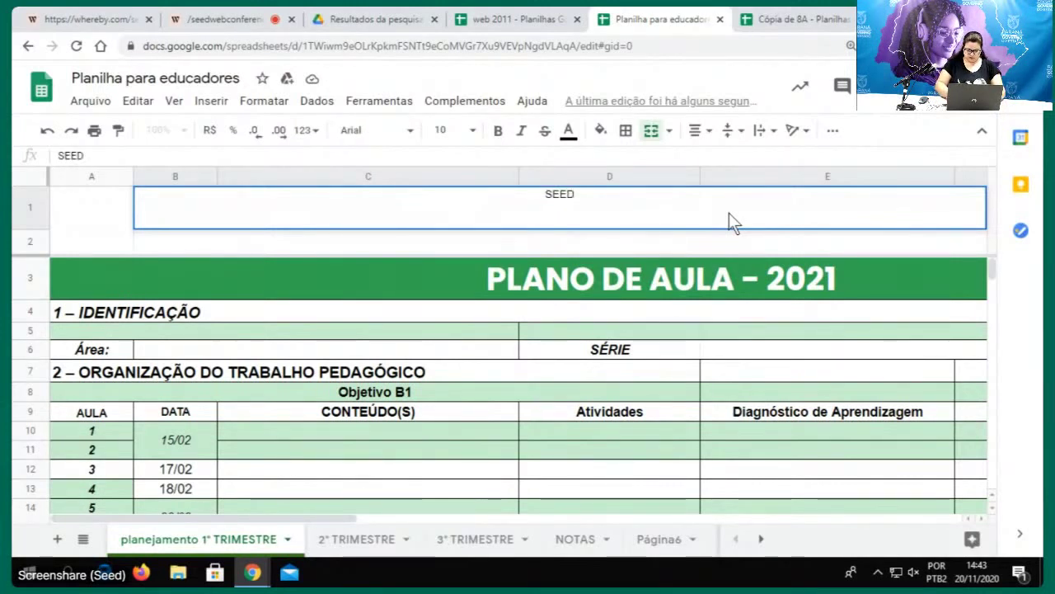
pyautogui.write(' -PR')
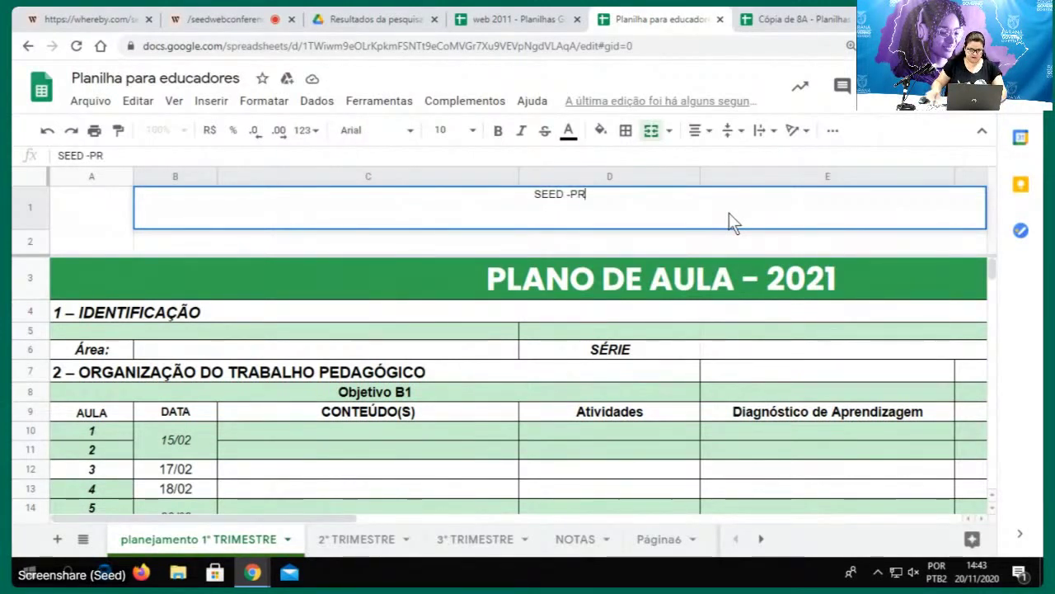
# Enter the school name C.E. POLIVANTE in the merged header cell of row 2
pyautogui.click(716, 242)
pyautogui.write('C.W')
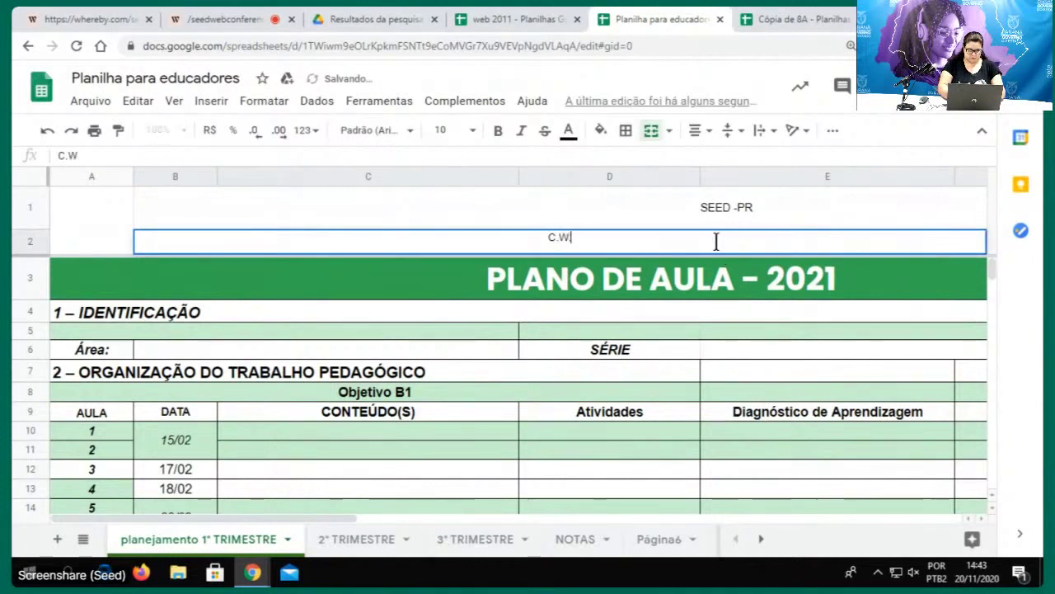
pyautogui.press('BackSpace')
pyautogui.write('E.')
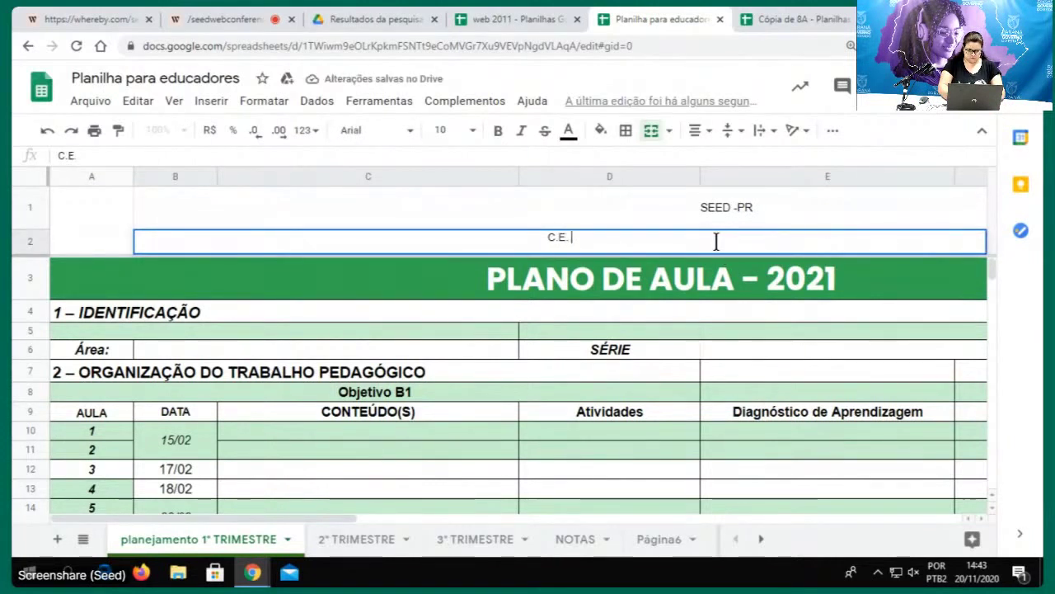
pyautogui.write(' POLIVANTE')
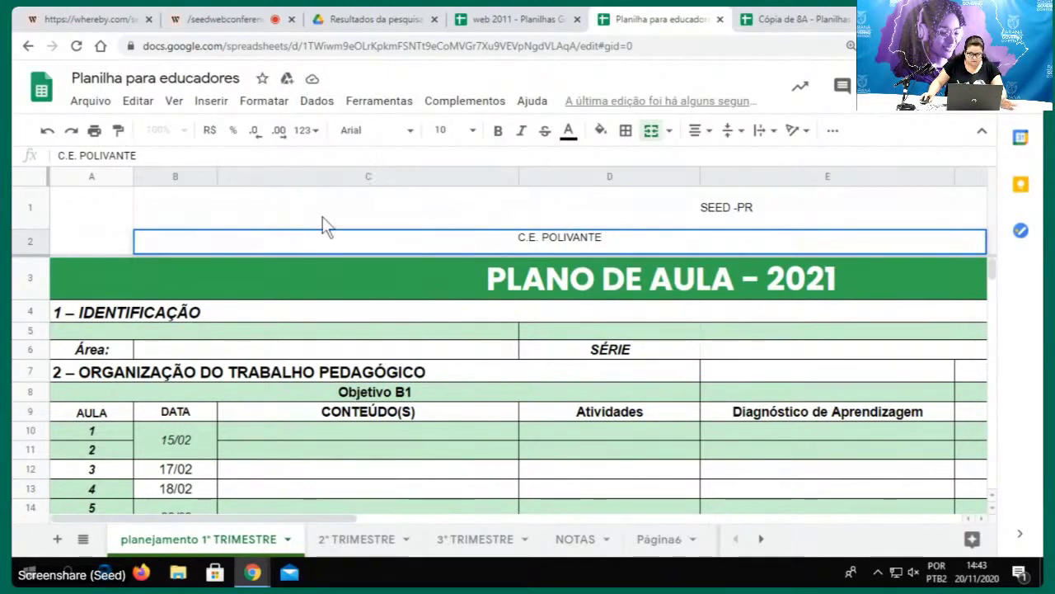
# Run the titulo macro and authorize its script to access the spreadsheet with the training account
pyautogui.click(378, 101)
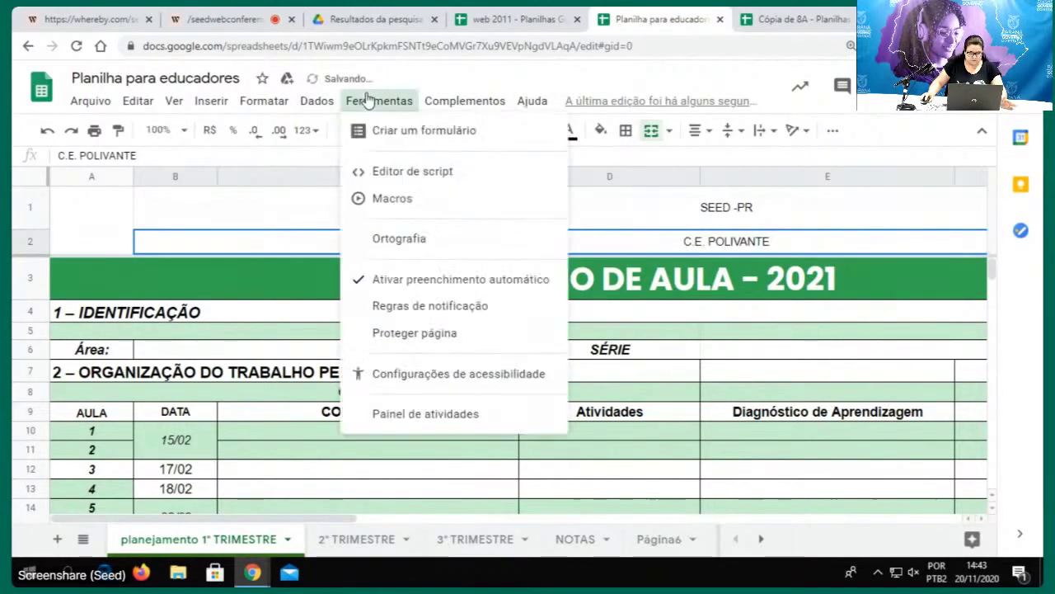
pyautogui.moveTo(408, 212)
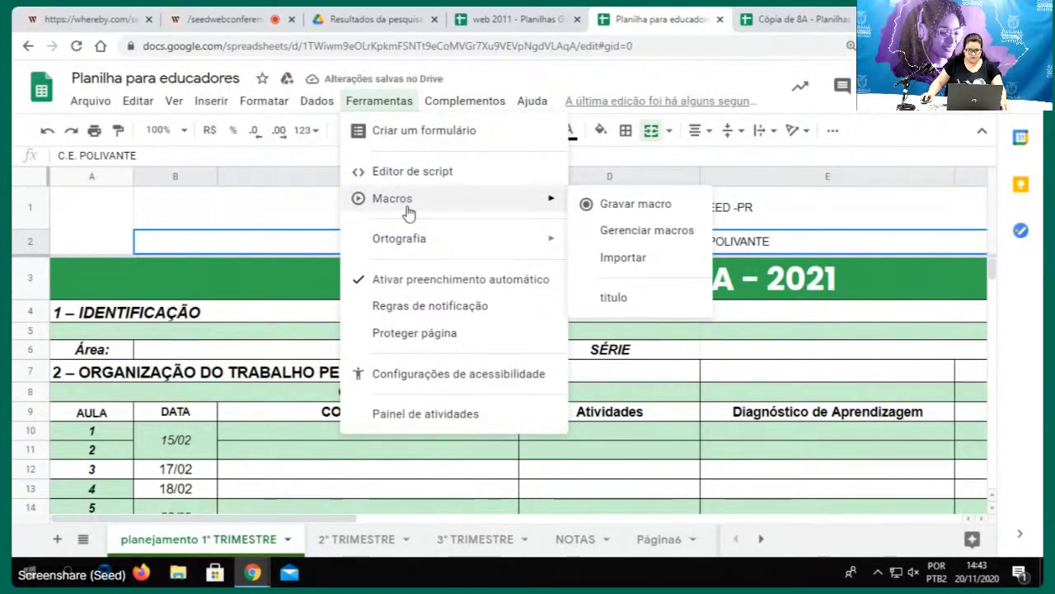
pyautogui.click(625, 300)
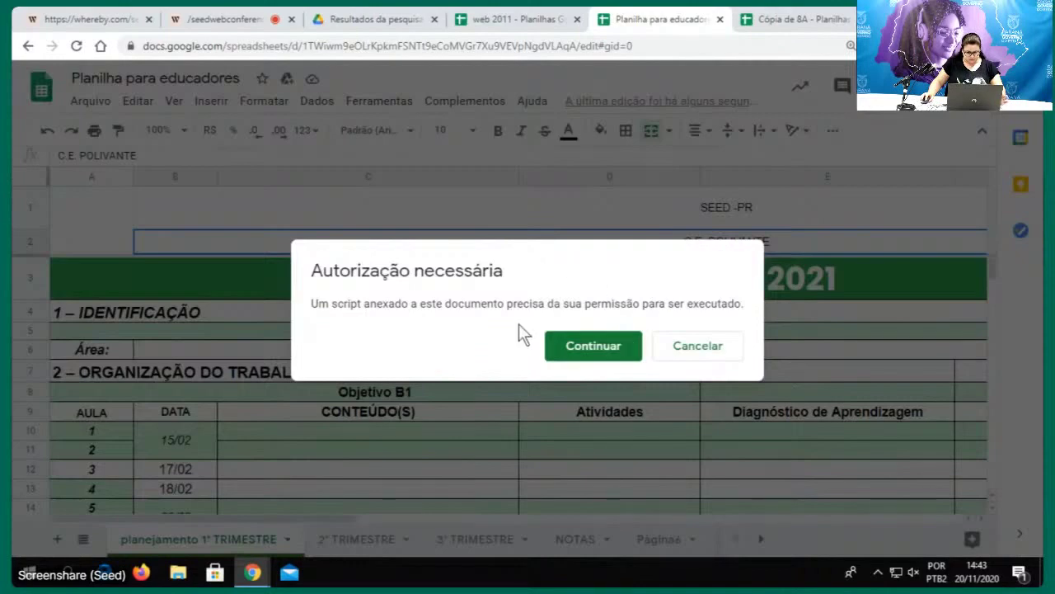
pyautogui.click(618, 349)
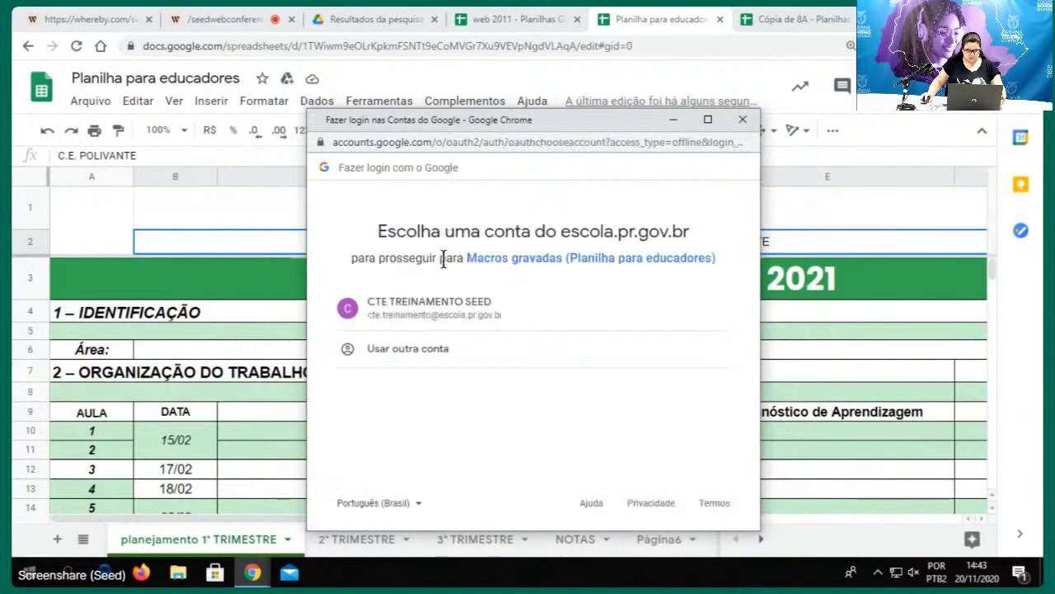
pyautogui.click(443, 310)
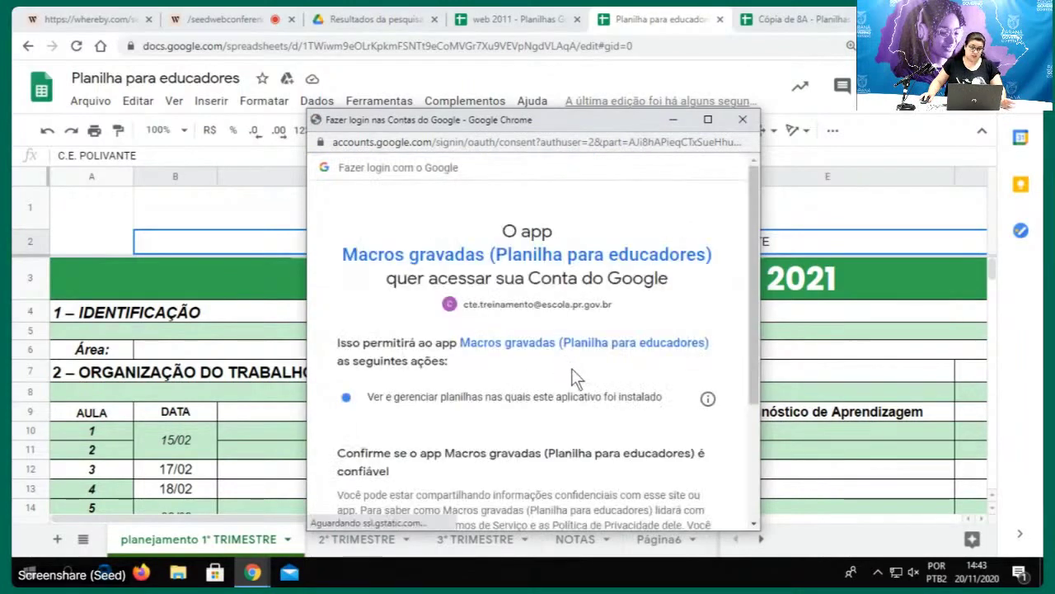
pyautogui.scroll(-3, 527, 413)
pyautogui.click(648, 435)
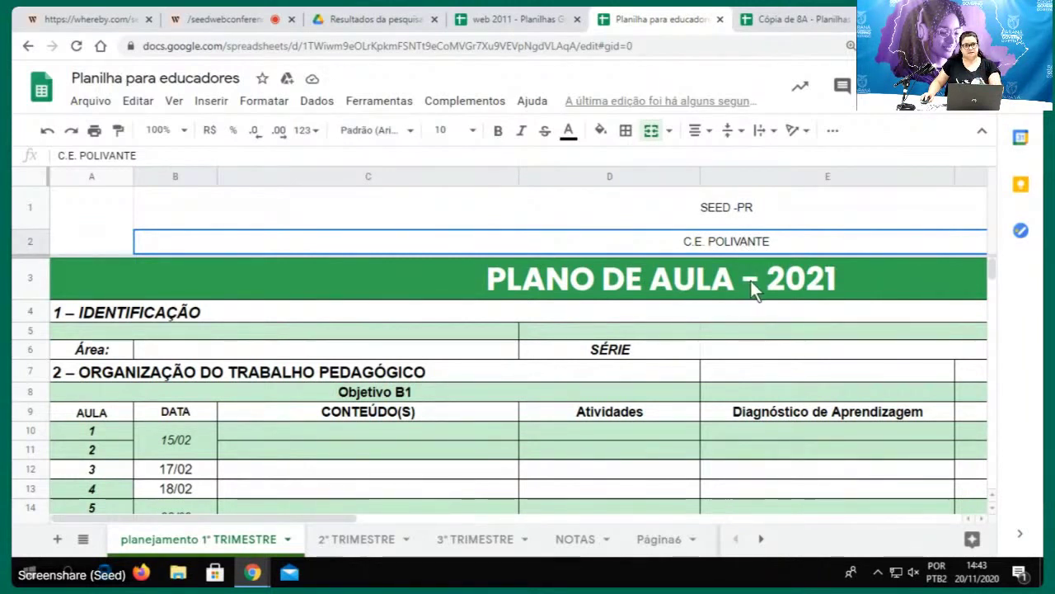
# Try running the titulo macro on the blank Página6 sheet
pyautogui.click(767, 208)
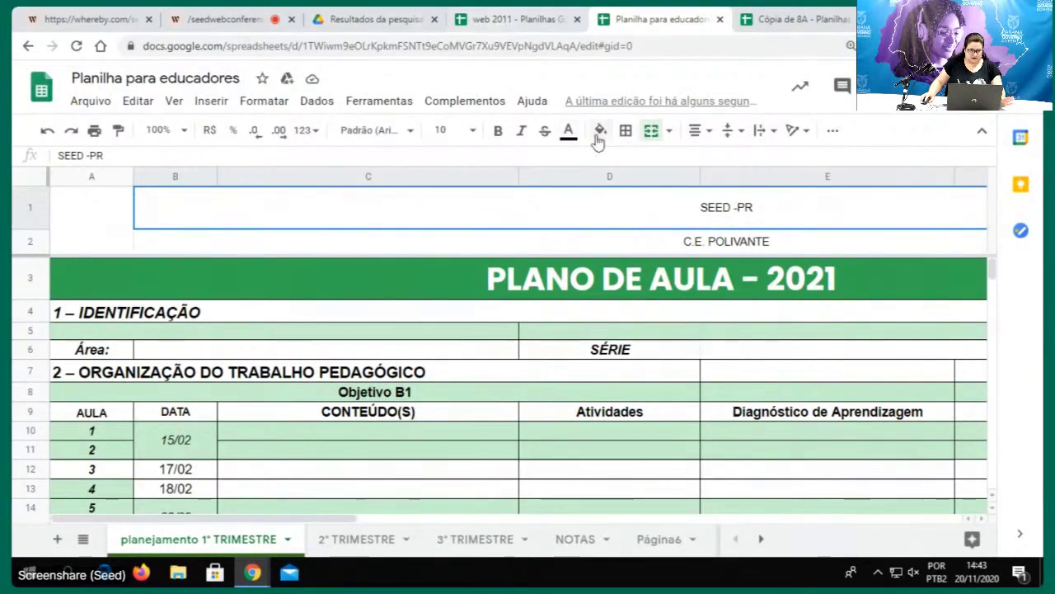
pyautogui.click(650, 544)
pyautogui.click(383, 104)
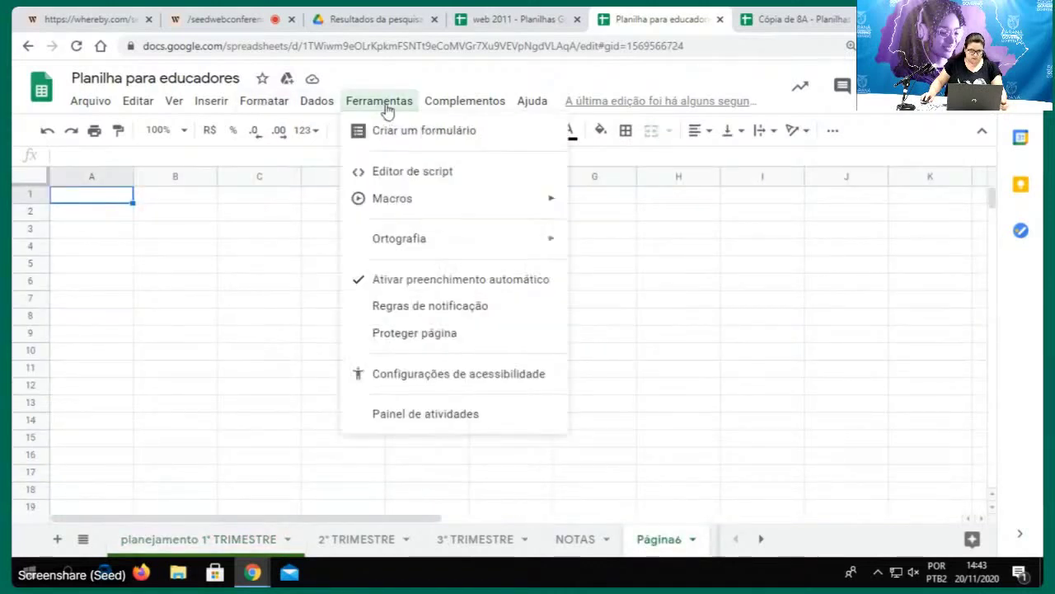
pyautogui.moveTo(415, 207)
pyautogui.click(624, 301)
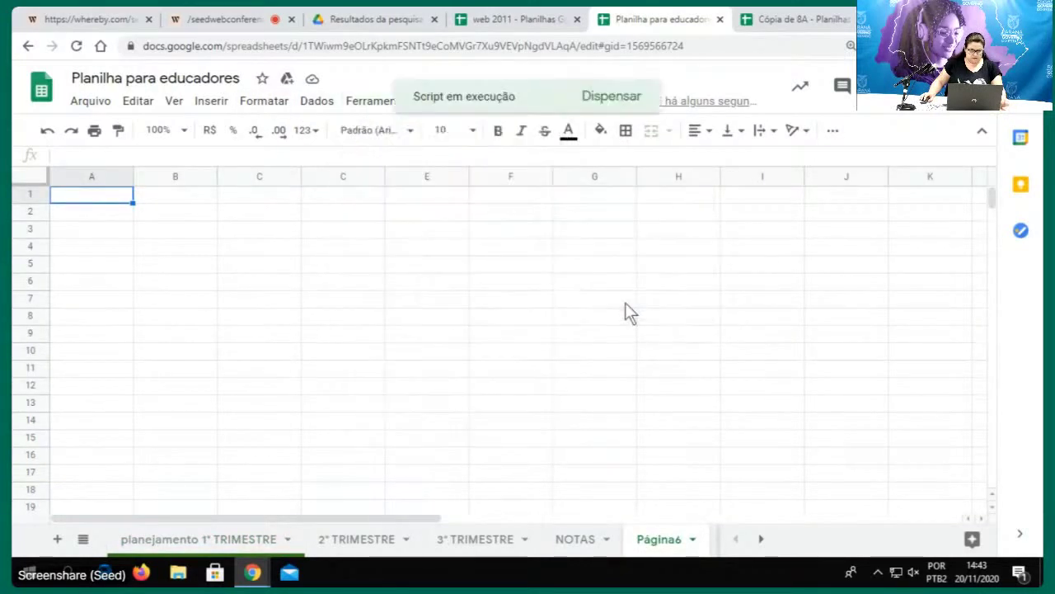
pyautogui.click(477, 296)
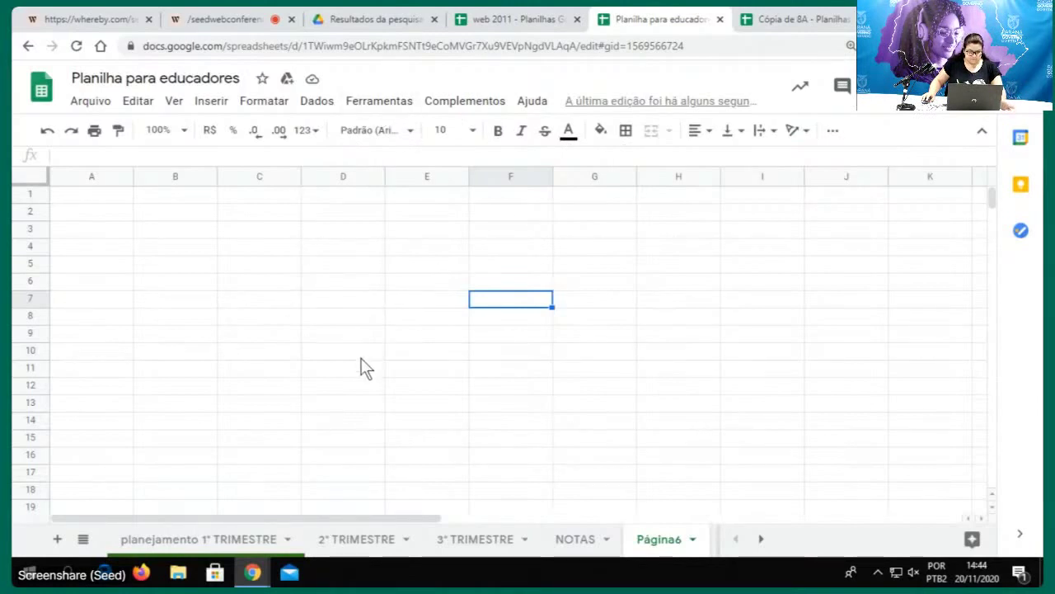
# Clear the merged header cells of rows 1 and 2 in the planejamento 1° TRIMESTRE sheet
pyautogui.click(231, 538)
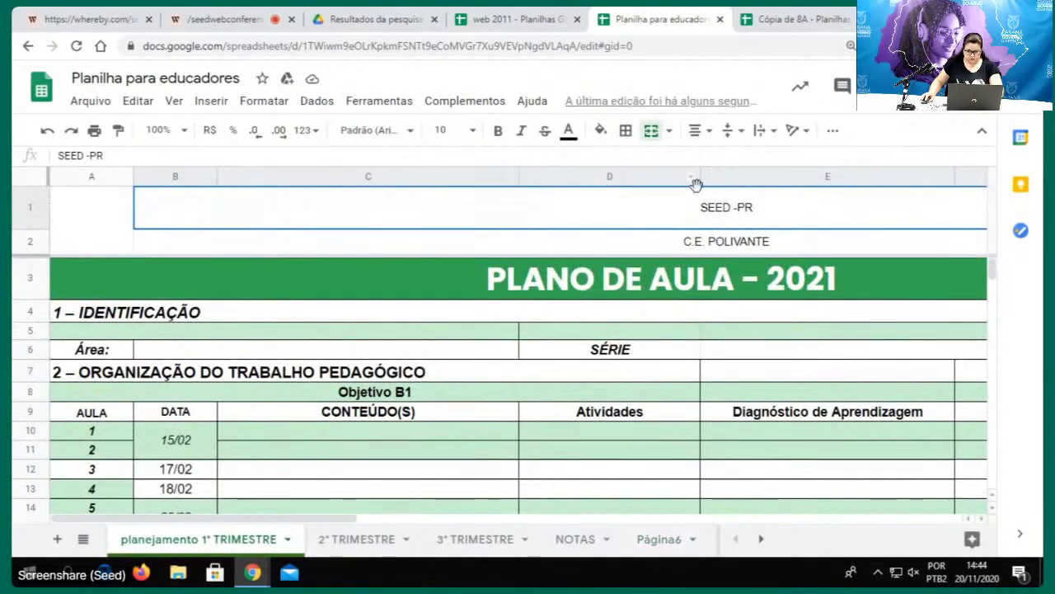
pyautogui.press('Delete')
pyautogui.click(752, 238)
pyautogui.press('Delete')
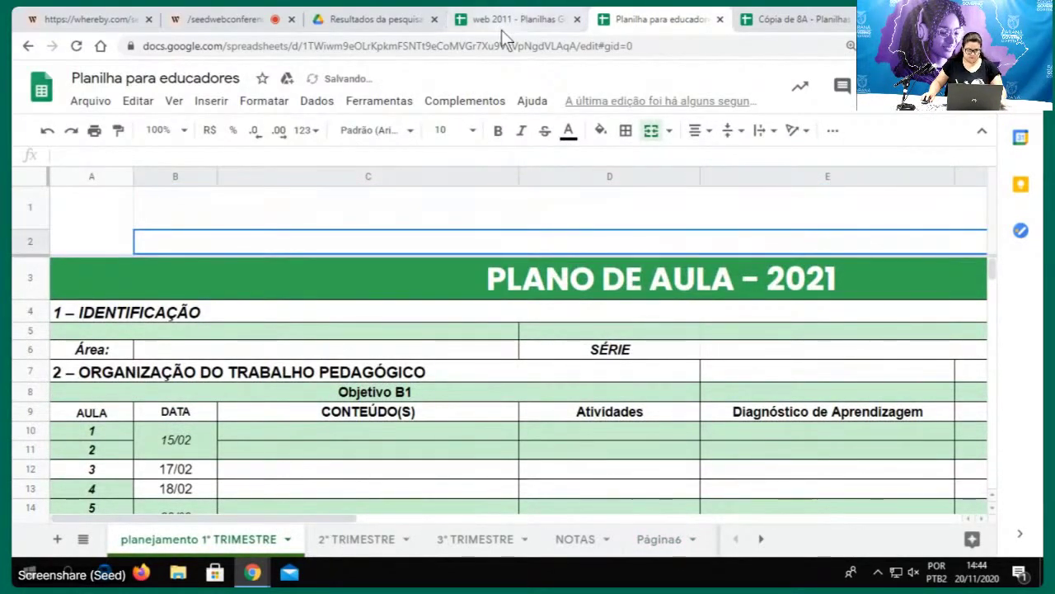
# Start recording a macro with absolute references and enter COLEGIO POLIVALENTE in the merged header cell of row 2
pyautogui.click(381, 100)
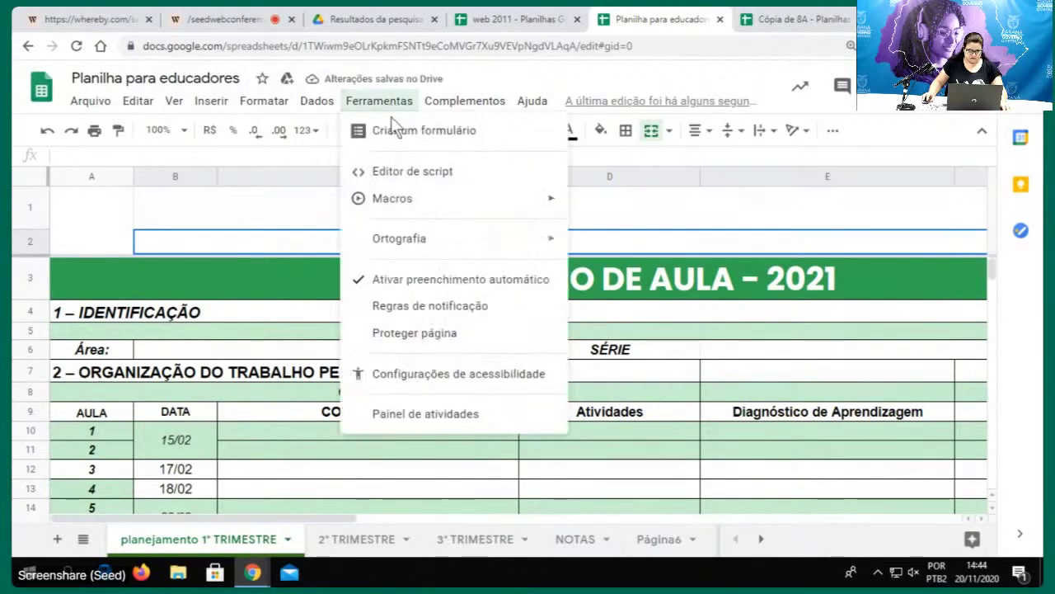
pyautogui.moveTo(420, 202)
pyautogui.click(598, 206)
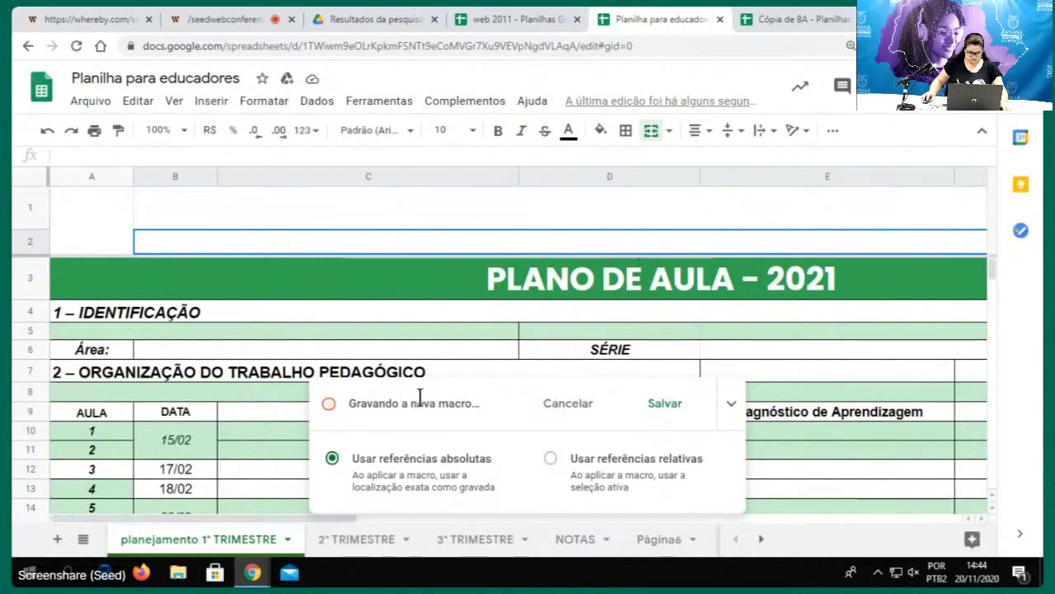
pyautogui.doubleClick(473, 239)
pyautogui.write('C')
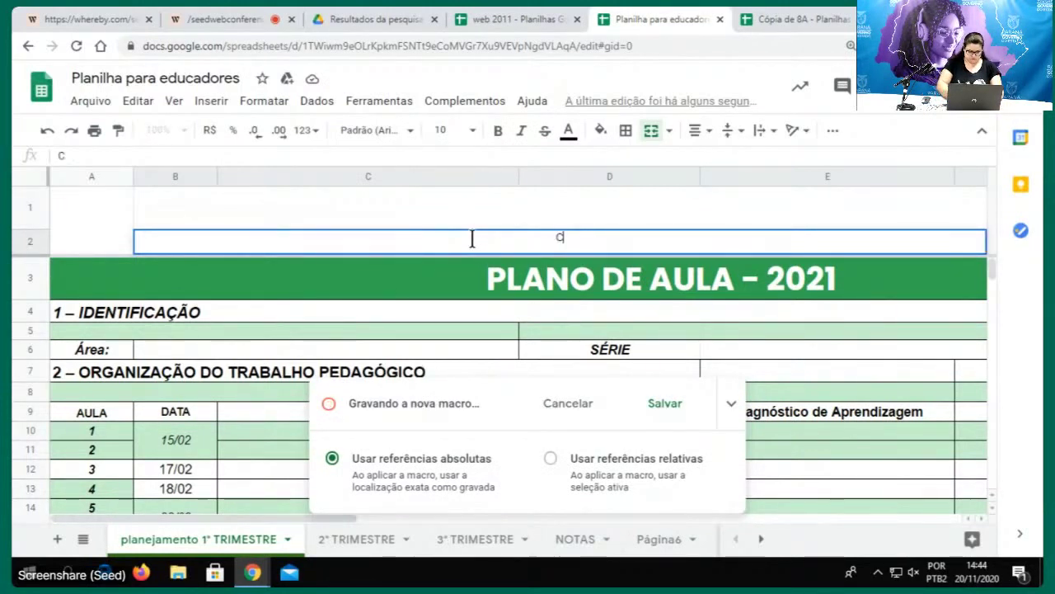
pyautogui.write('OLEPI')
pyautogui.press('BackSpace')
pyautogui.press('BackSpace')
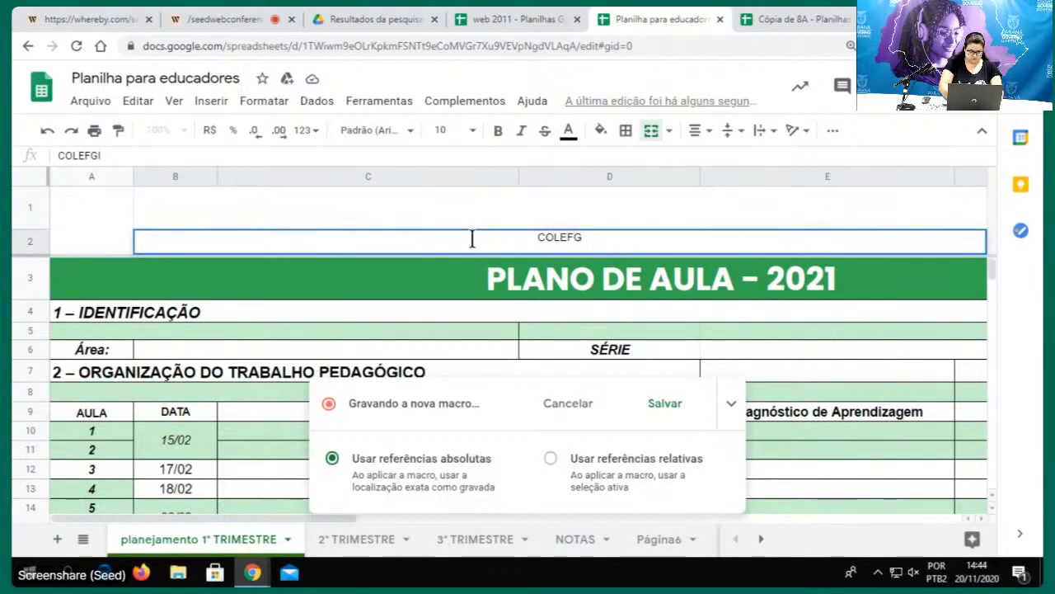
pyautogui.write('GIO POLI')
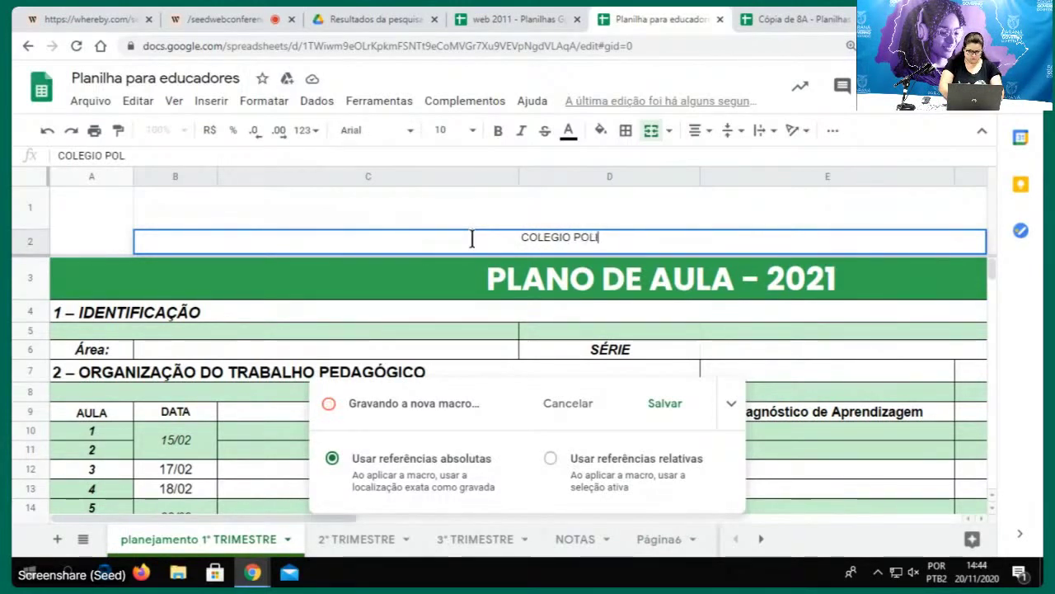
pyautogui.write('VALENTE')
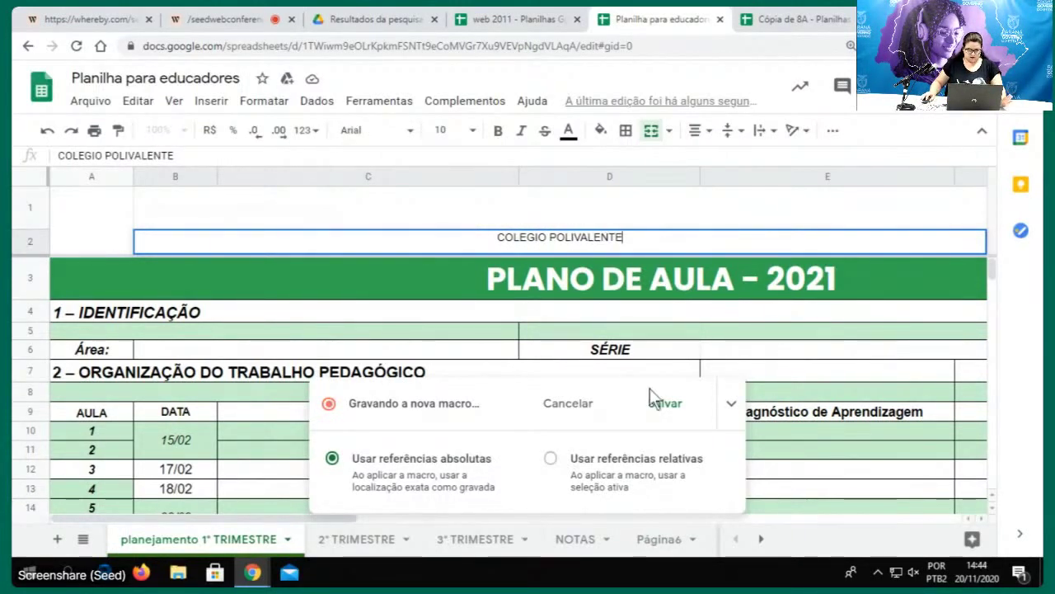
# Finish the recording and save the macro under the name COLEGIO
pyautogui.click(665, 404)
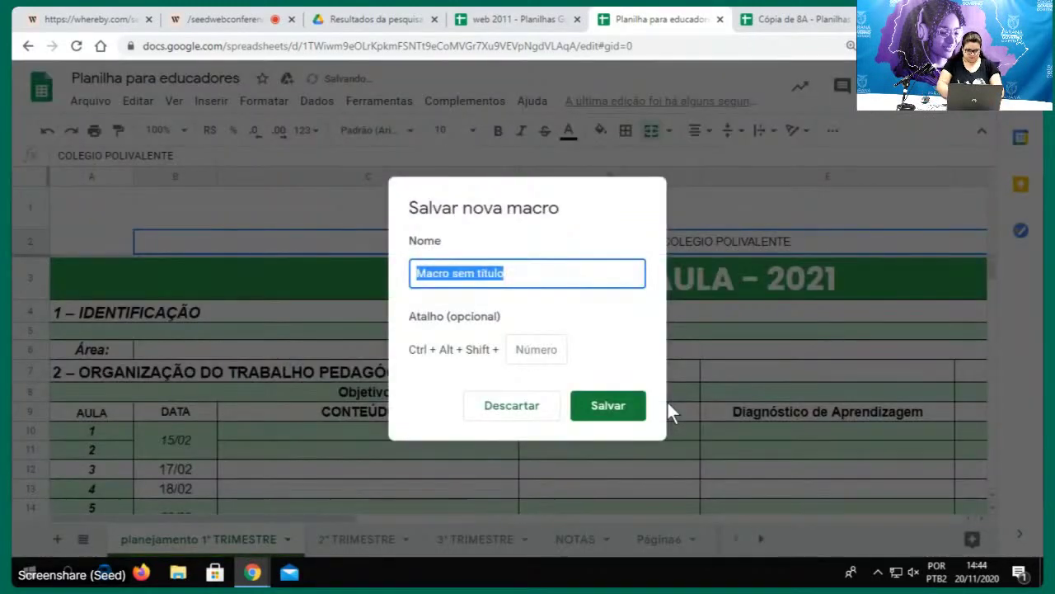
pyautogui.write('COLEGIO')
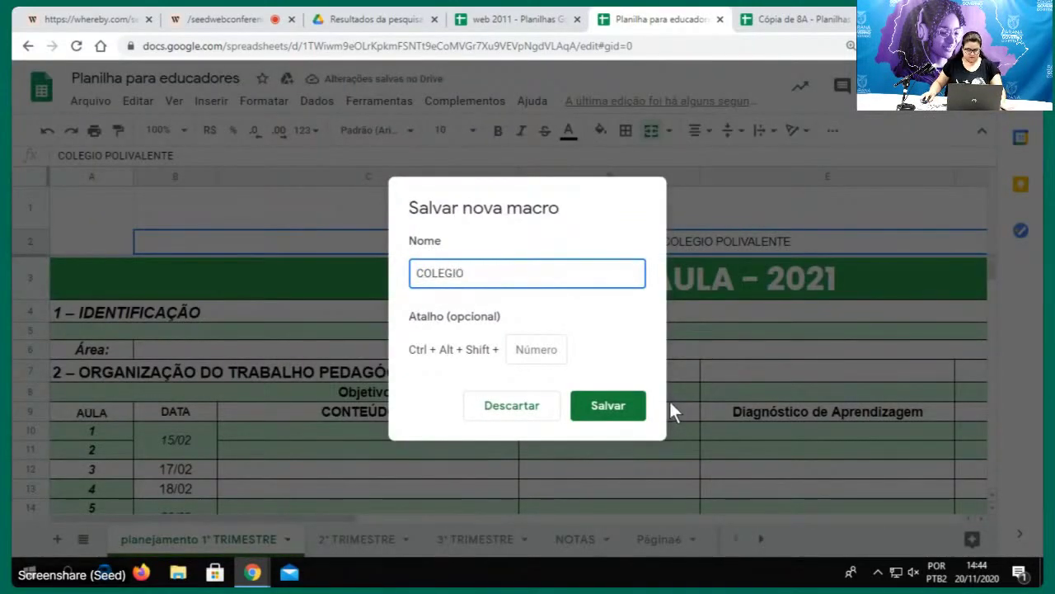
pyautogui.click(627, 411)
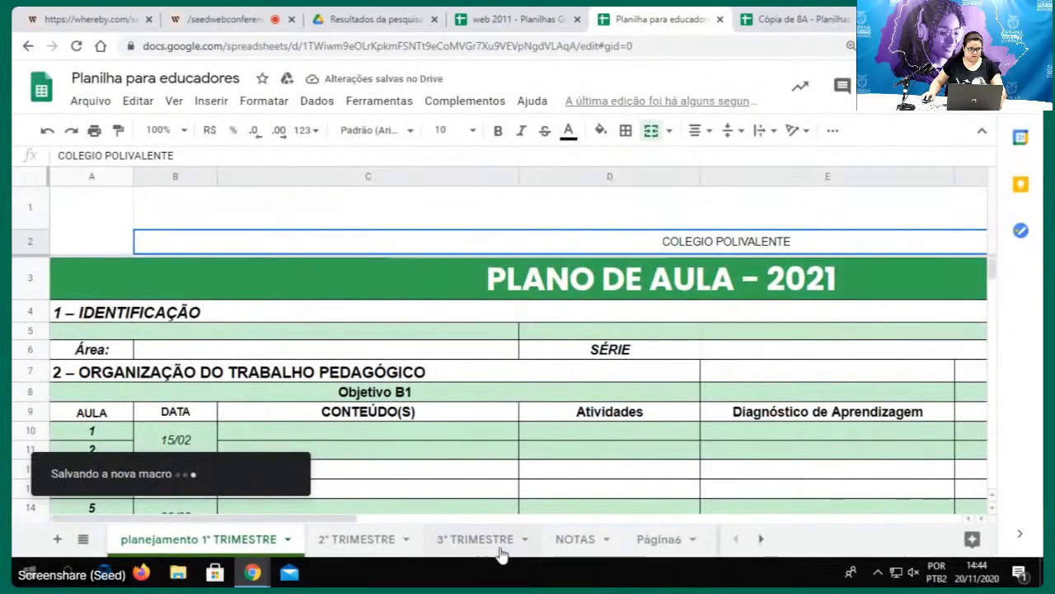
# Run the COLEGIO macro on the Página6 sheet and select the school name it inserts in B2
pyautogui.click(658, 541)
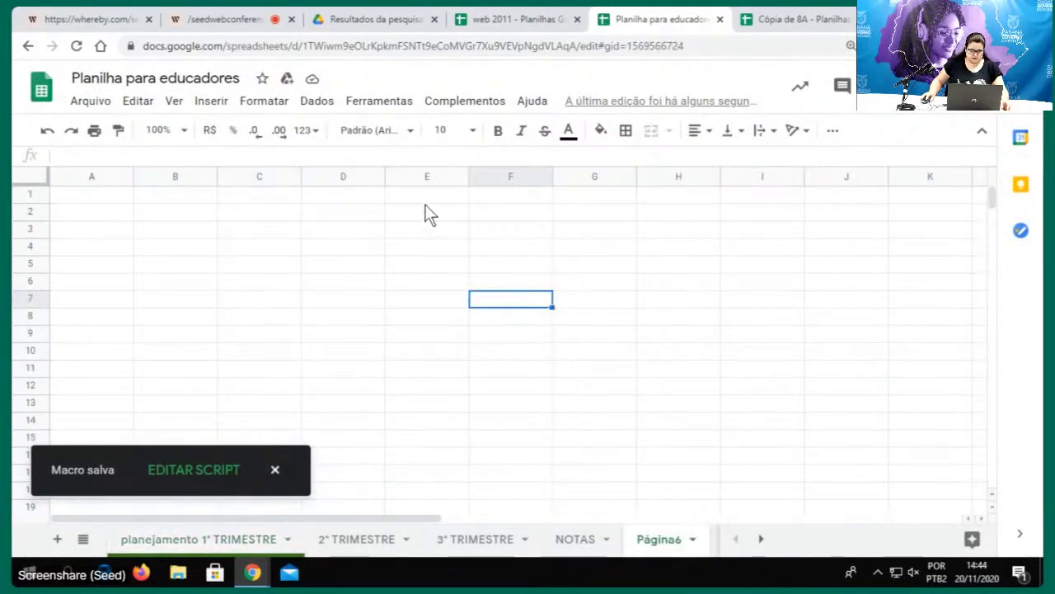
pyautogui.click(449, 196)
pyautogui.click(320, 106)
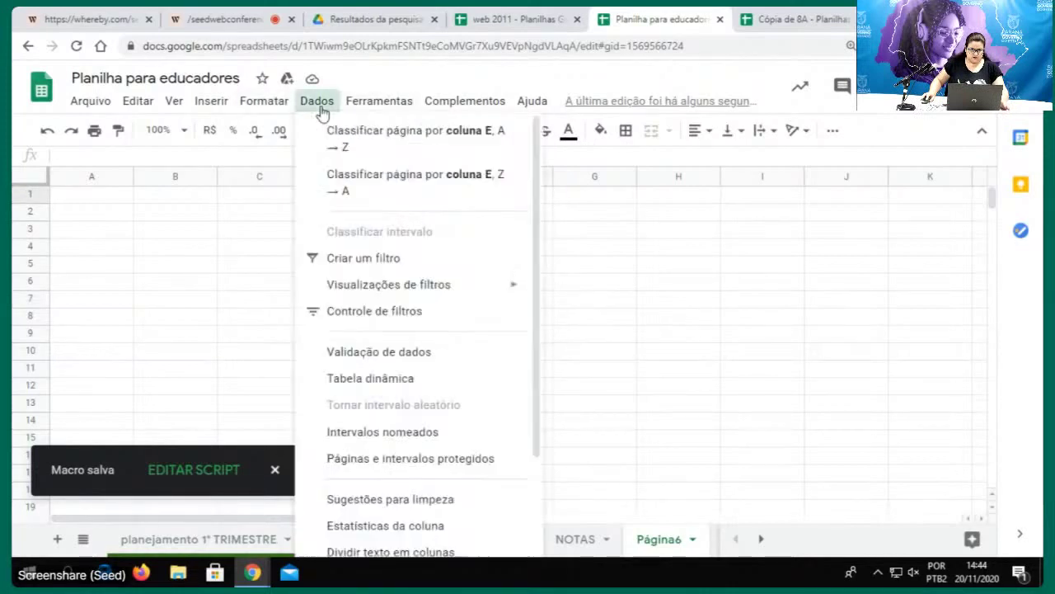
pyautogui.moveTo(382, 107)
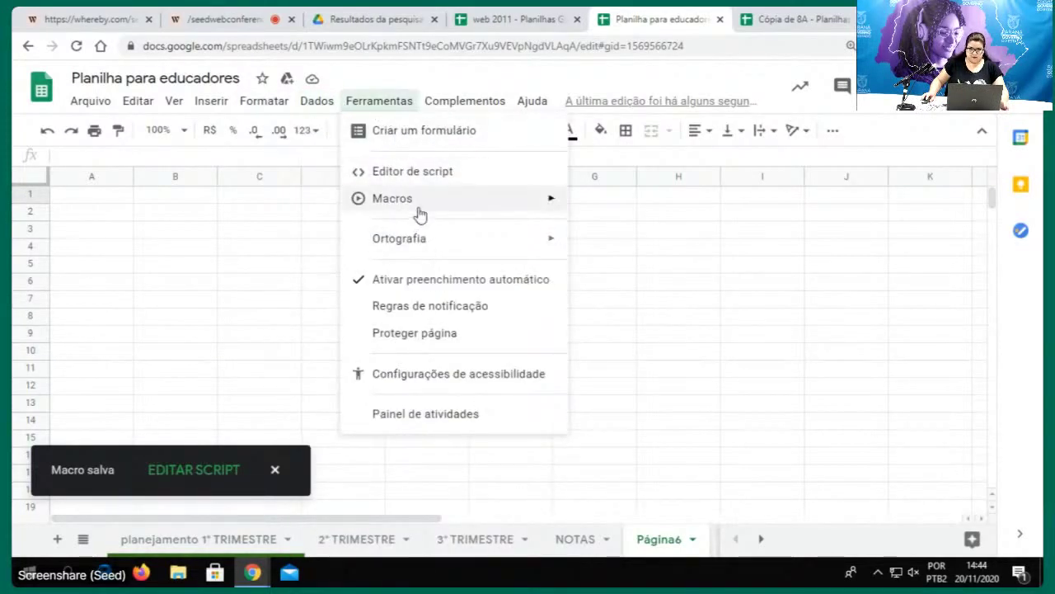
pyautogui.moveTo(418, 206)
pyautogui.click(631, 294)
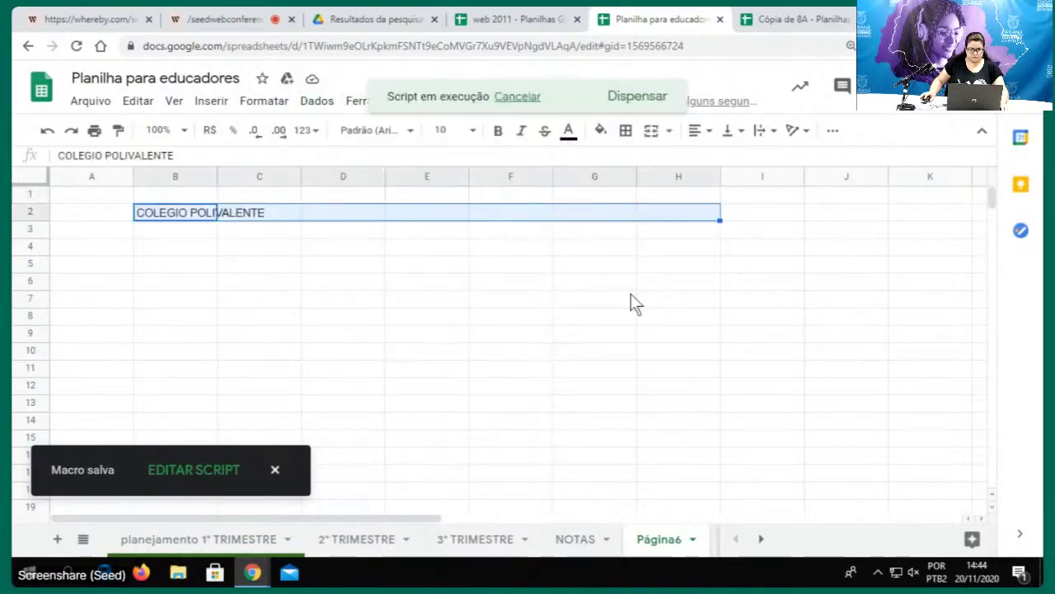
pyautogui.click(437, 315)
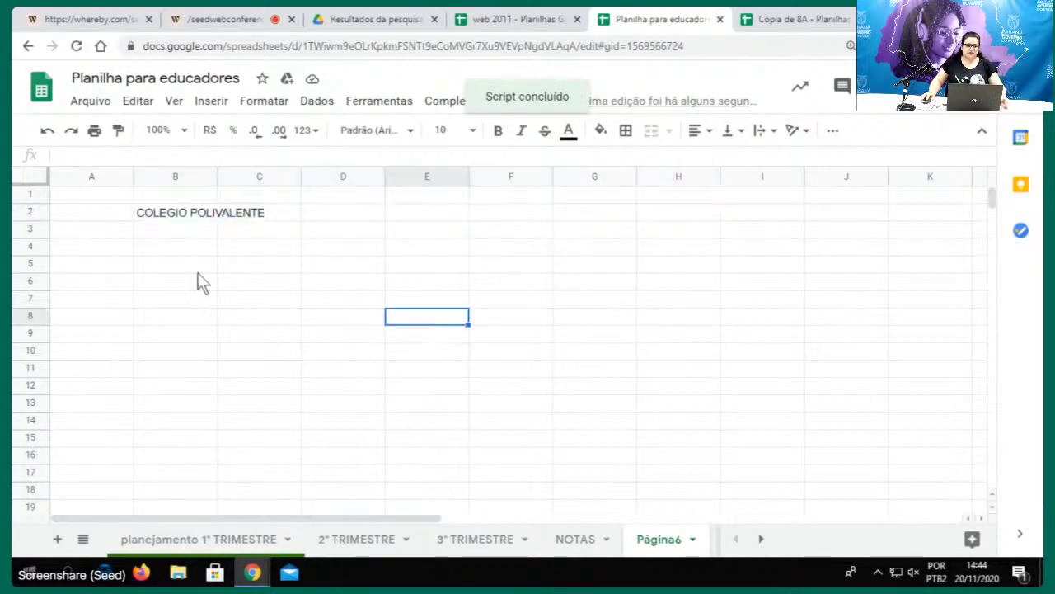
pyautogui.click(189, 216)
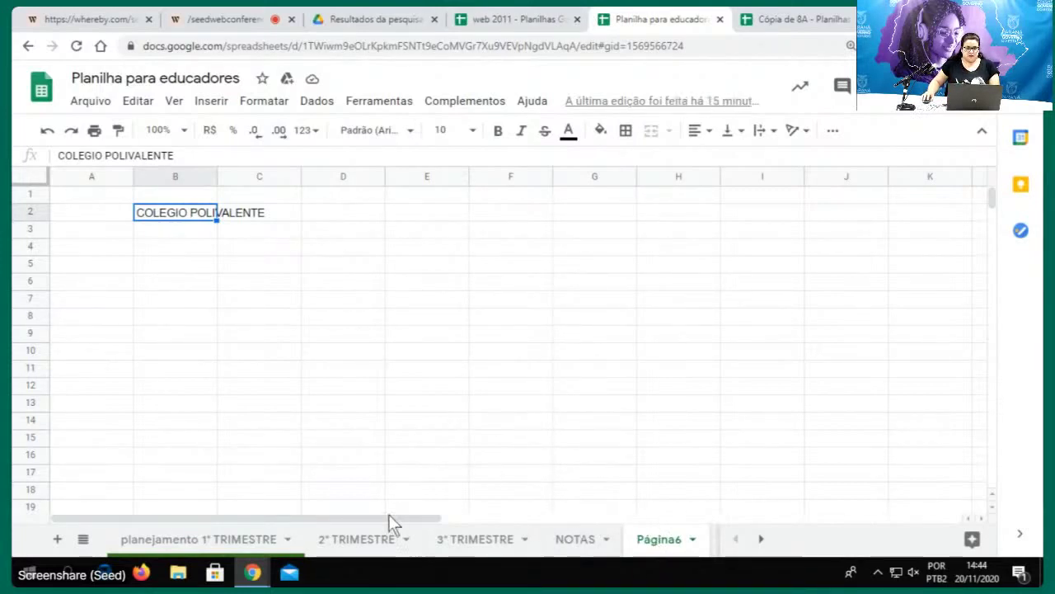
# Look through the lesson numbers and dates in the 2° TRIMESTRE sheet
pyautogui.click(361, 539)
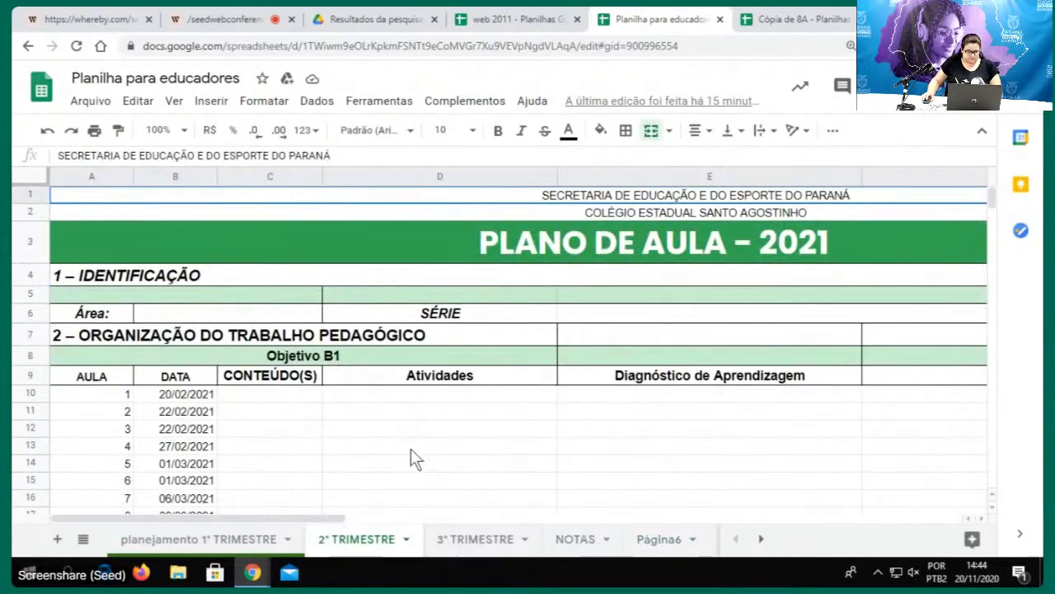
pyautogui.scroll(-5, 231, 415)
pyautogui.scroll(5, 232, 426)
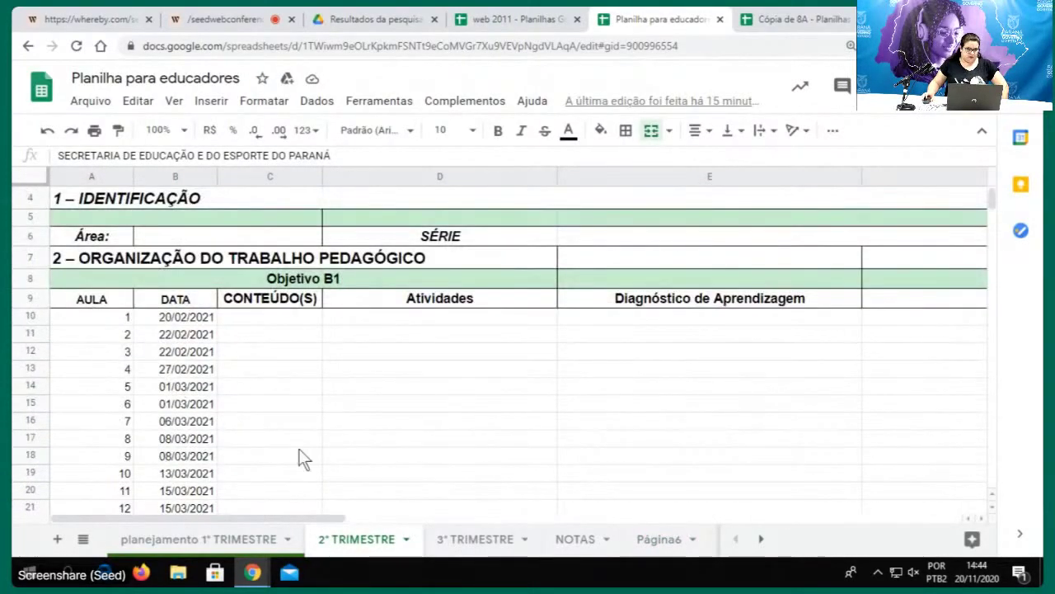
pyautogui.scroll(-4, 302, 459)
# Examine the student details and grade columns in the NOTAS sheet
pyautogui.click(596, 546)
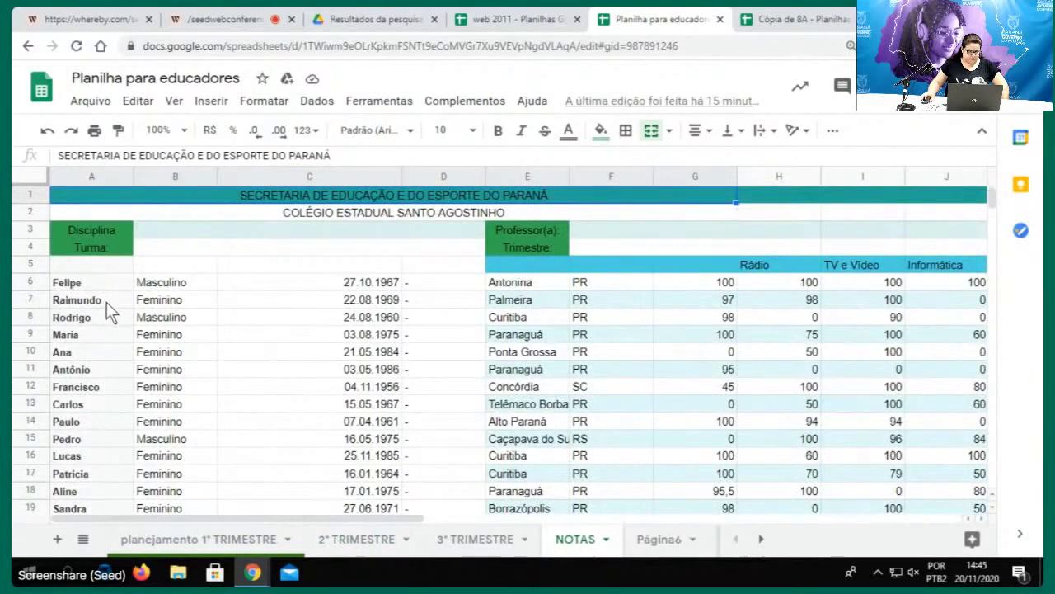
pyautogui.scroll(-5, 105, 318)
pyautogui.scroll(5, 107, 334)
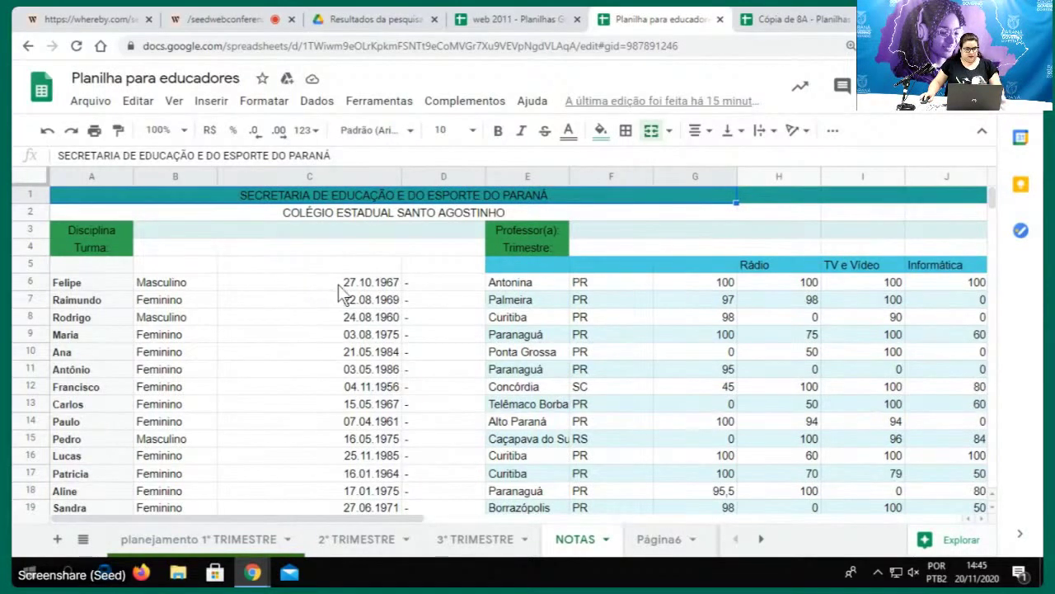
pyautogui.click(520, 286)
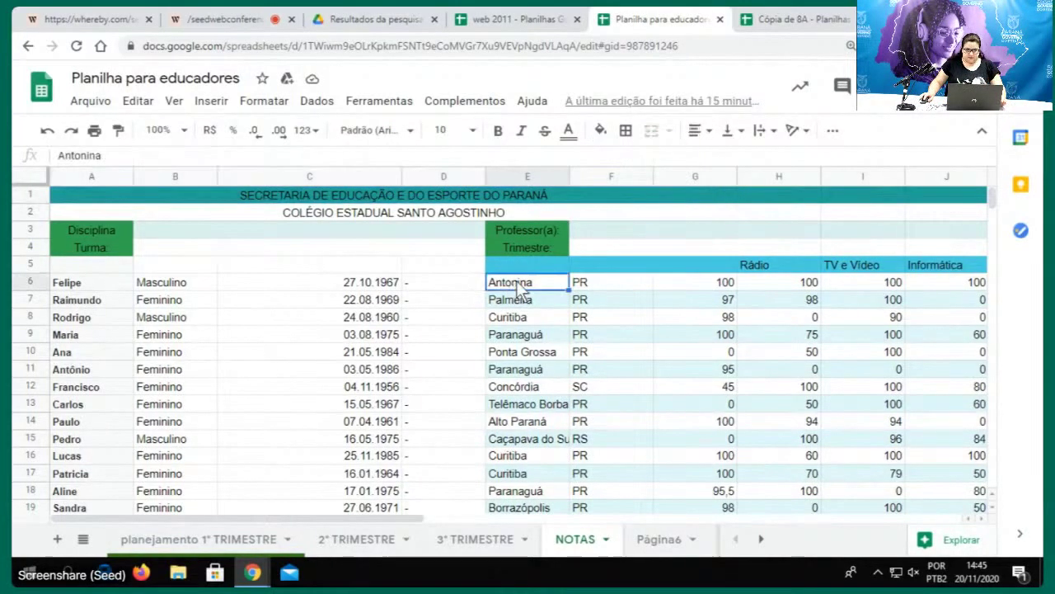
pyautogui.click(598, 285)
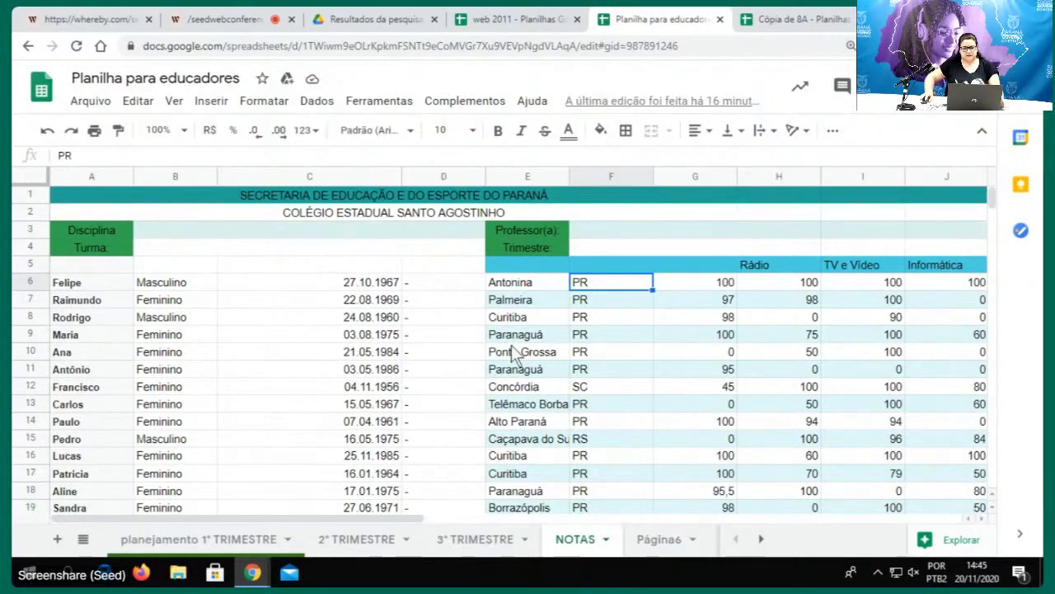
pyautogui.moveTo(419, 518); pyautogui.dragTo(618, 401)
pyautogui.scroll(-1, 482, 336)
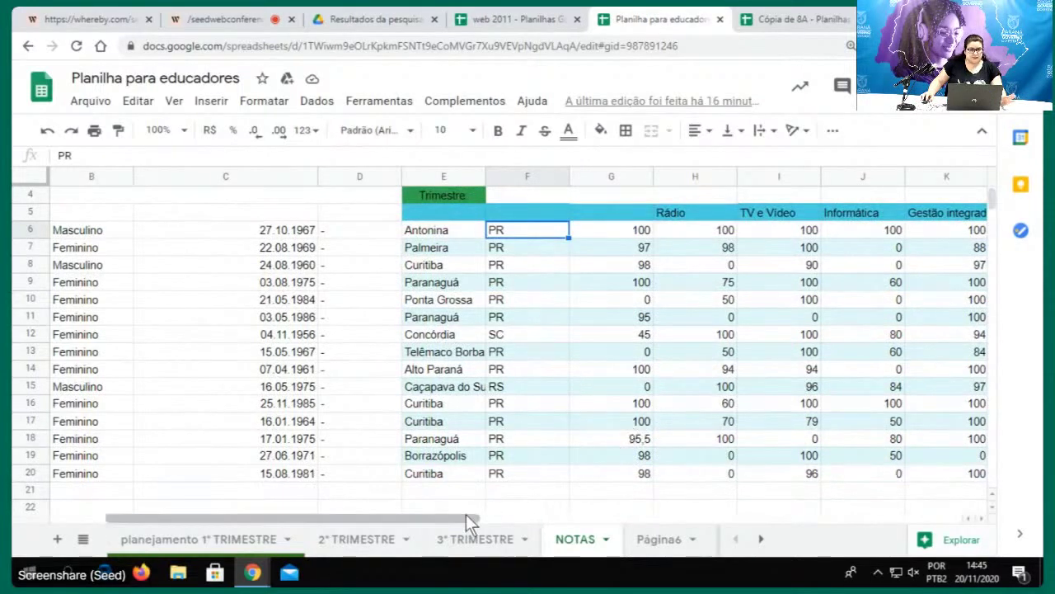
pyautogui.moveTo(417, 522); pyautogui.dragTo(362, 523)
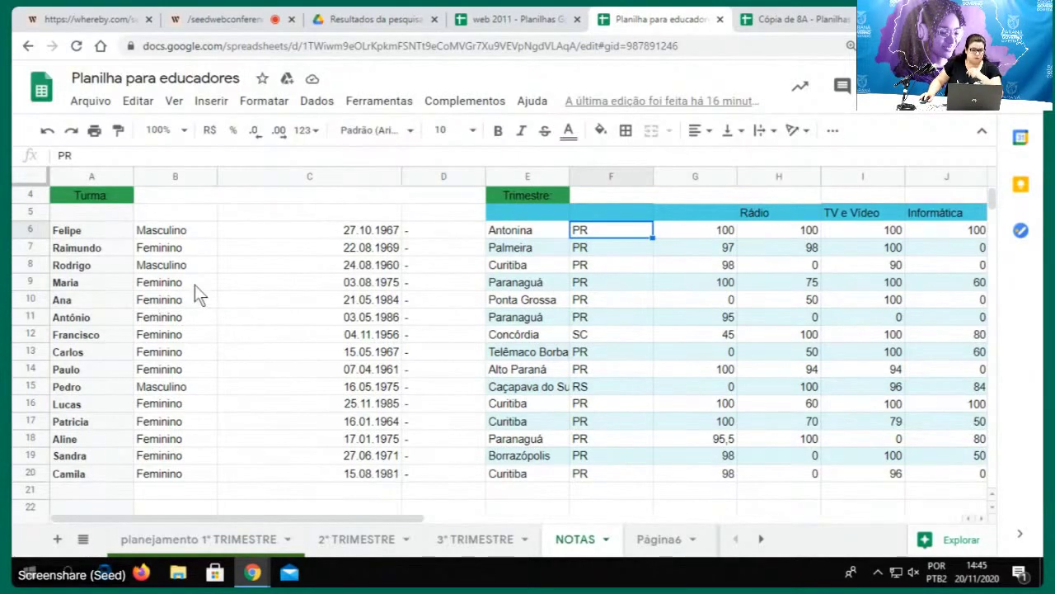
# Fit the width of column C to its birth dates in the NOTAS sheet
pyautogui.click(397, 175)
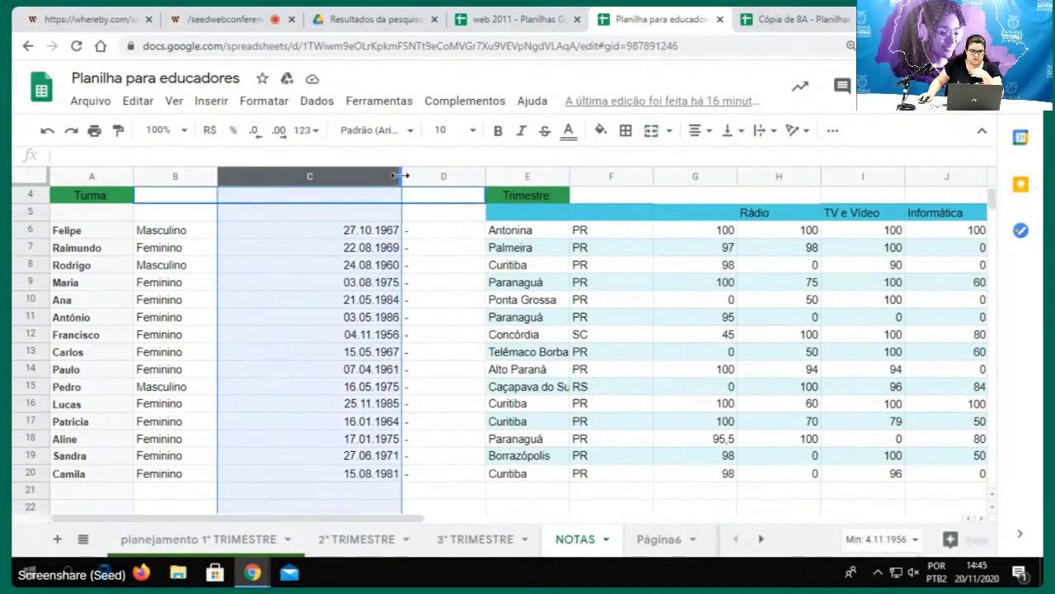
pyautogui.doubleClick(402, 176)
pyautogui.click(171, 235)
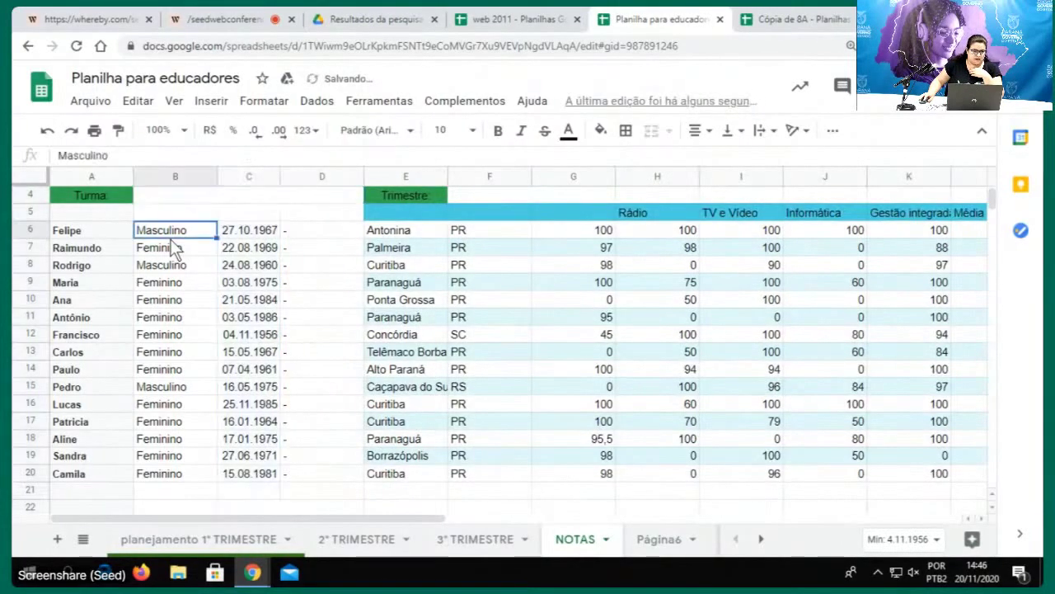
# Enter the column headers NOME, GENERO and DATA in cells A5 to C5
pyautogui.click(89, 212)
pyautogui.write('NOME')
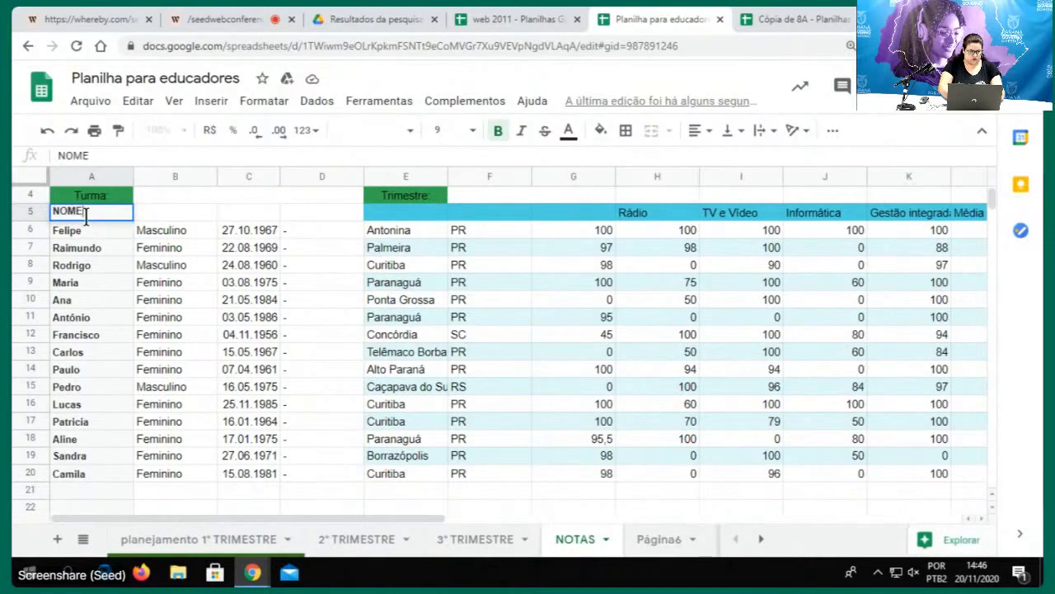
pyautogui.press('Tab')
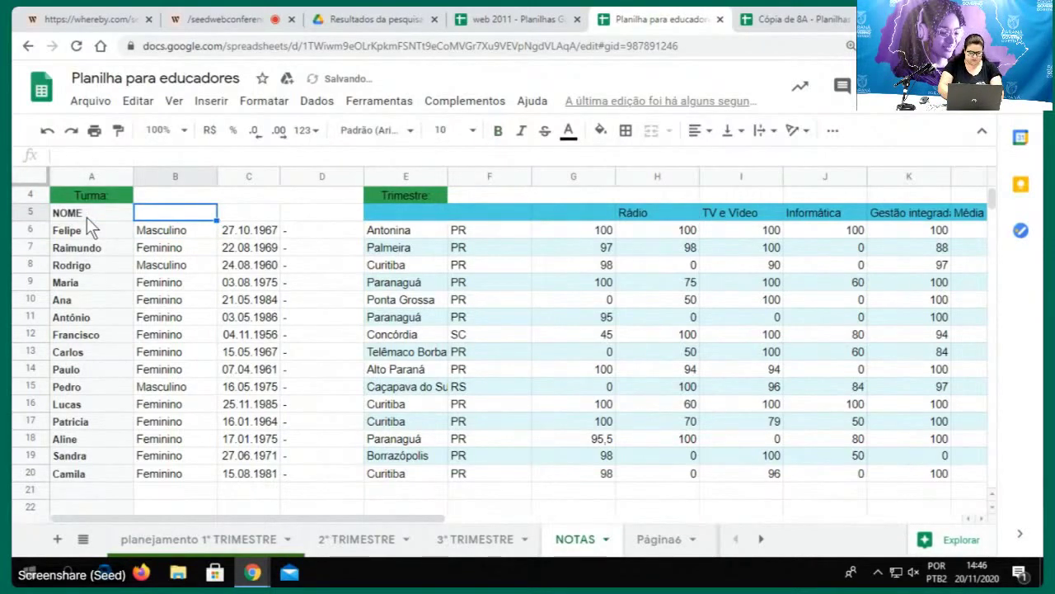
pyautogui.write('GENERO')
pyautogui.press('Tab')
pyautogui.write('DATA')
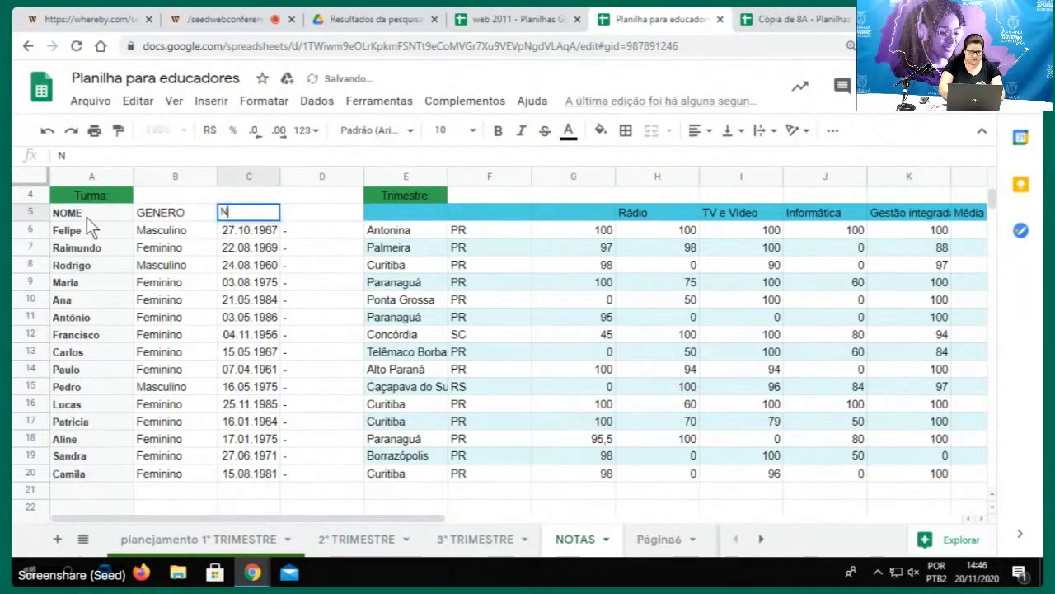
pyautogui.press('Tab')
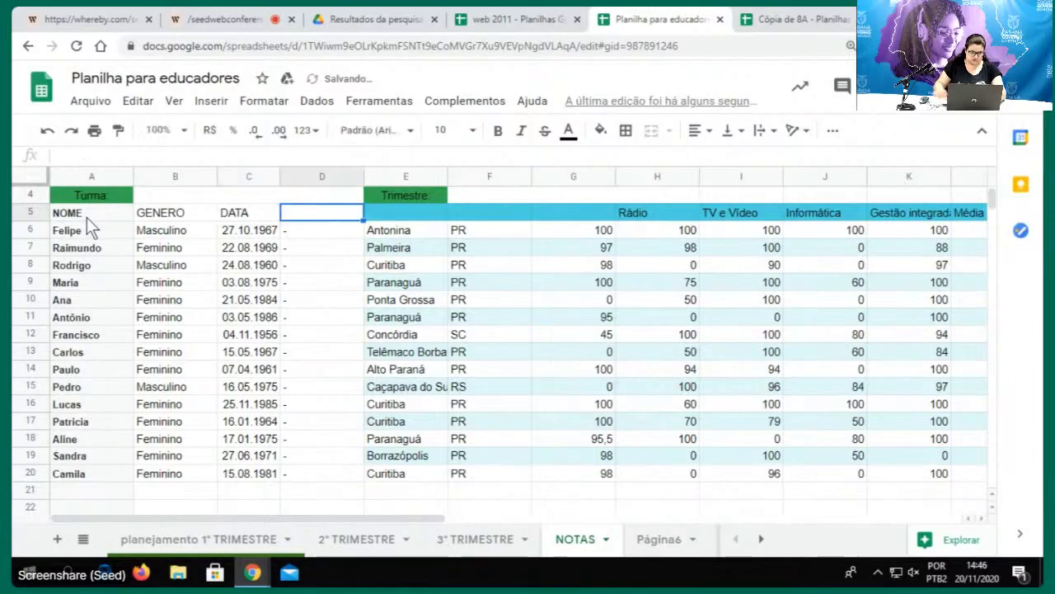
# Delete column D, which holds only dashes, from the NOTAS sheet
pyautogui.click(301, 176)
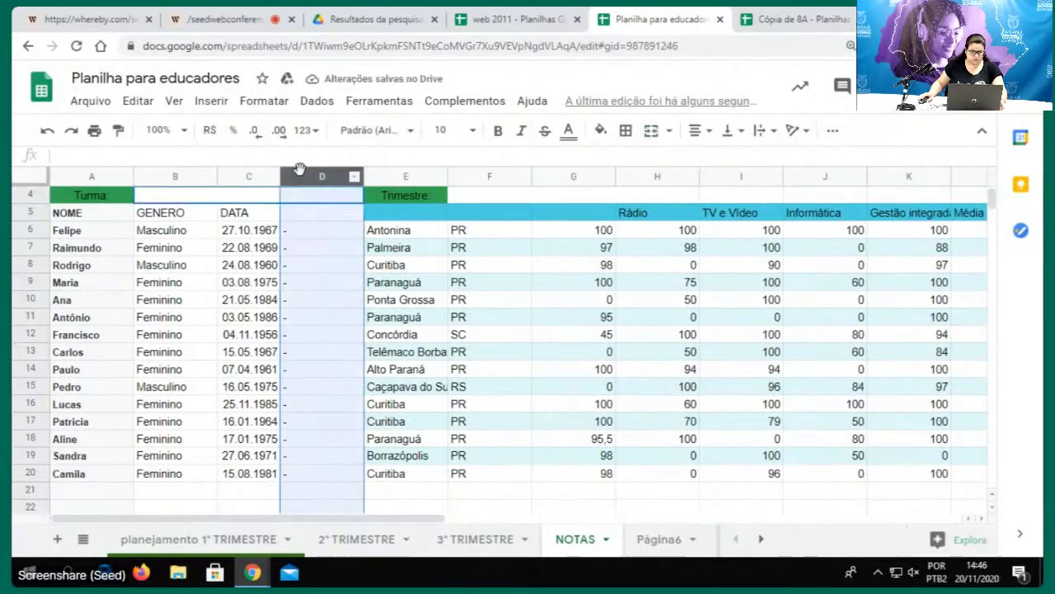
pyautogui.rightClick(325, 176)
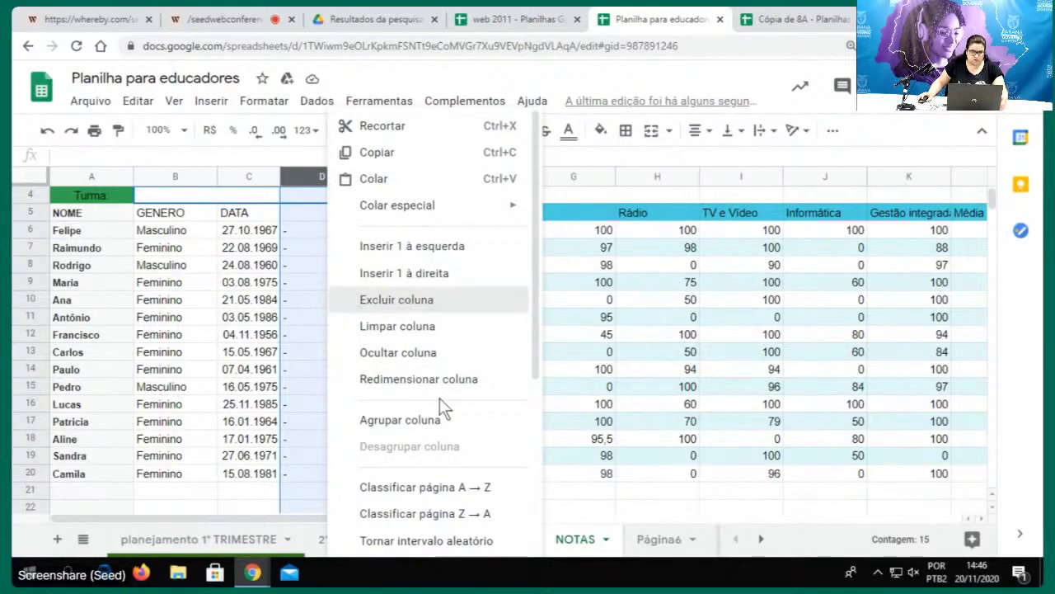
pyautogui.click(396, 300)
# Enter the column headers CIDADE, ESTADO and trabalho1 in cells D5 to F5
pyautogui.click(321, 264)
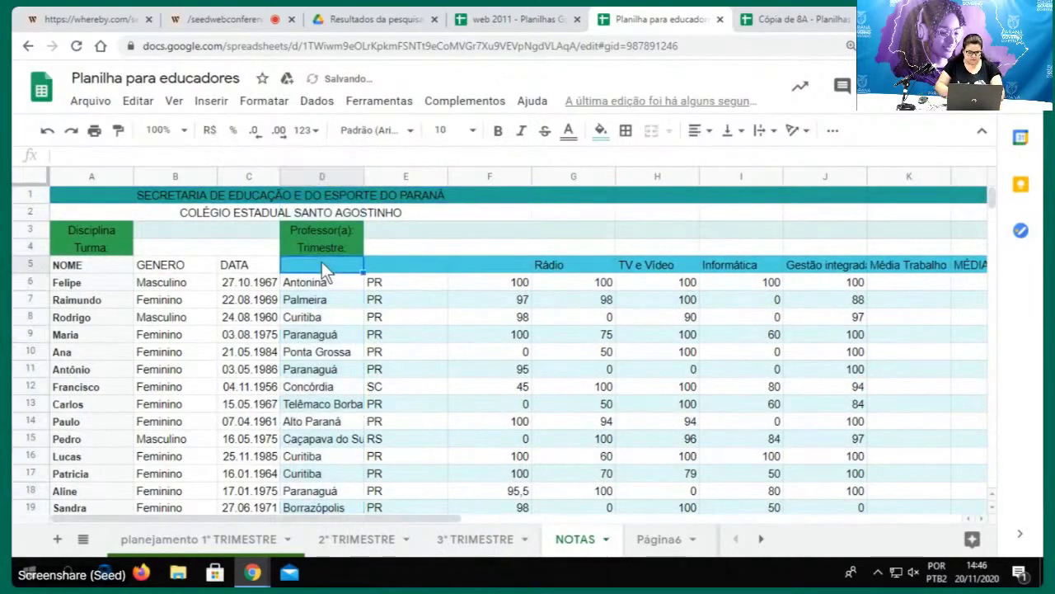
pyautogui.write('ClDADE')
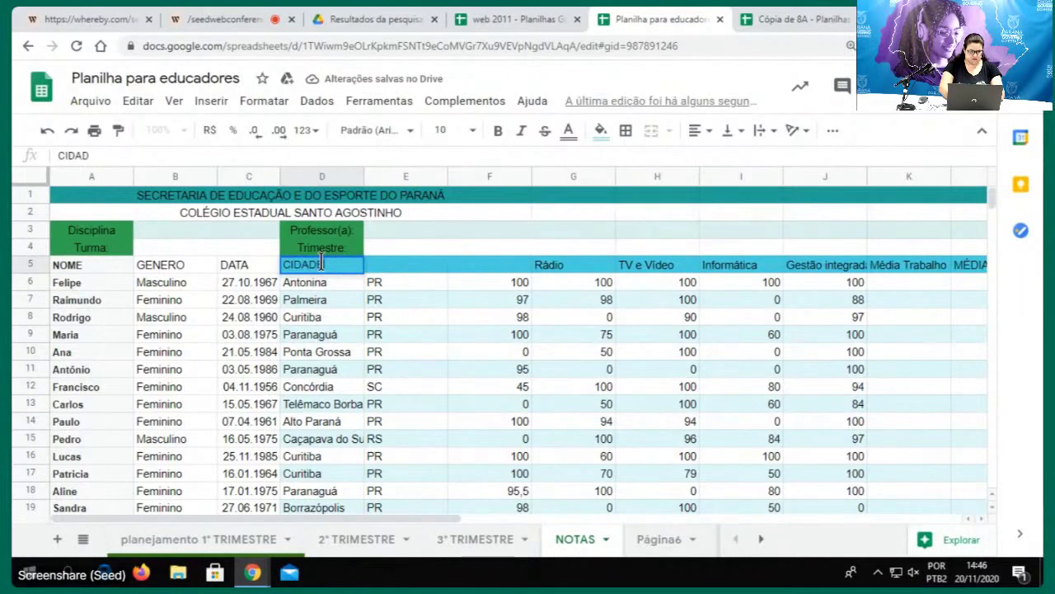
pyautogui.press('Tab')
pyautogui.write('ESTADO')
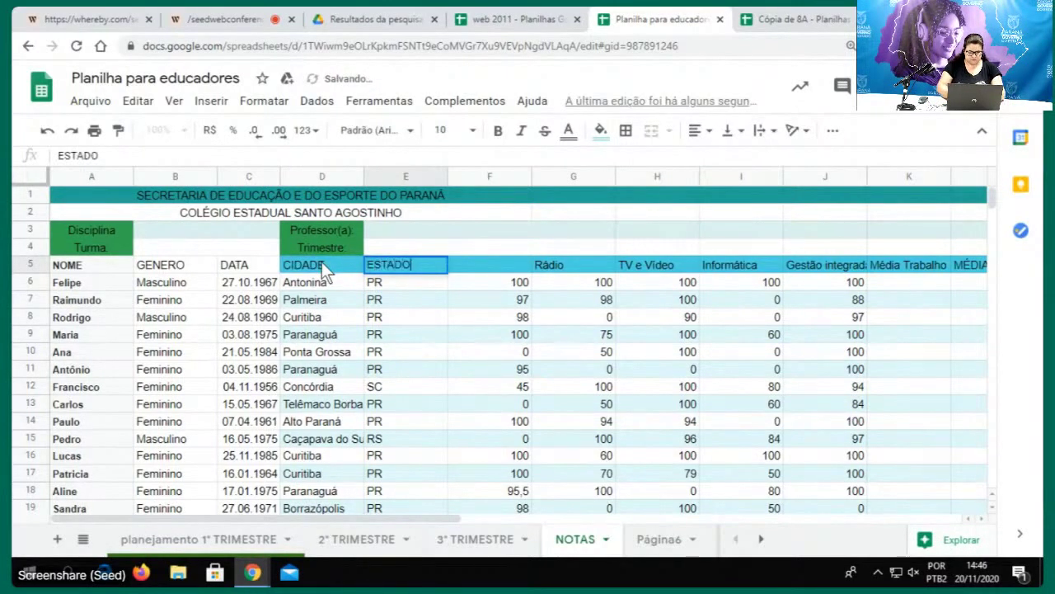
pyautogui.press('Tab')
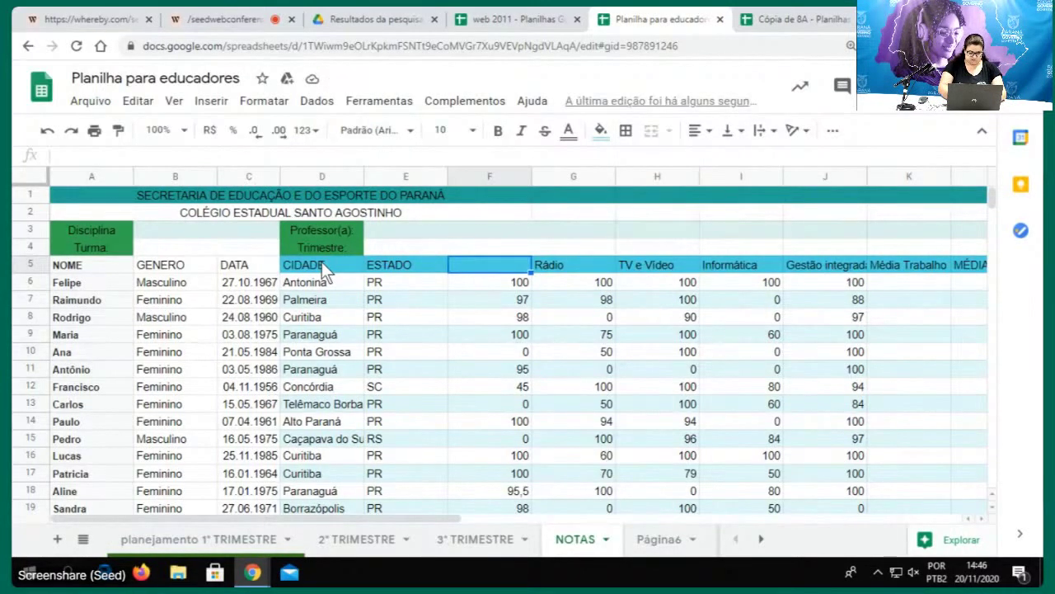
pyautogui.press('capslock')
pyautogui.write('t')
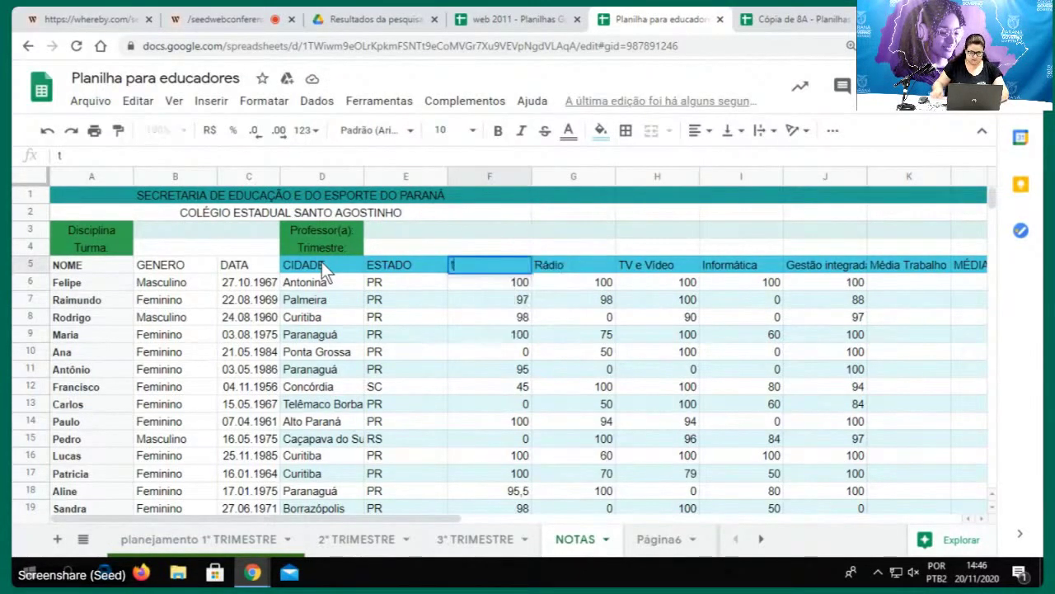
pyautogui.write('raba')
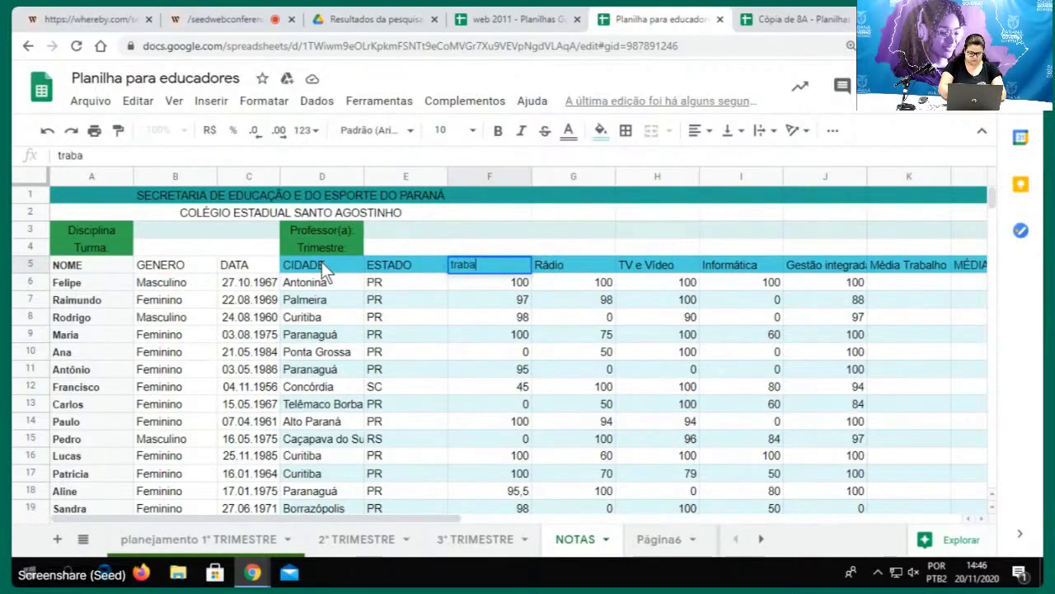
pyautogui.write('lho1')
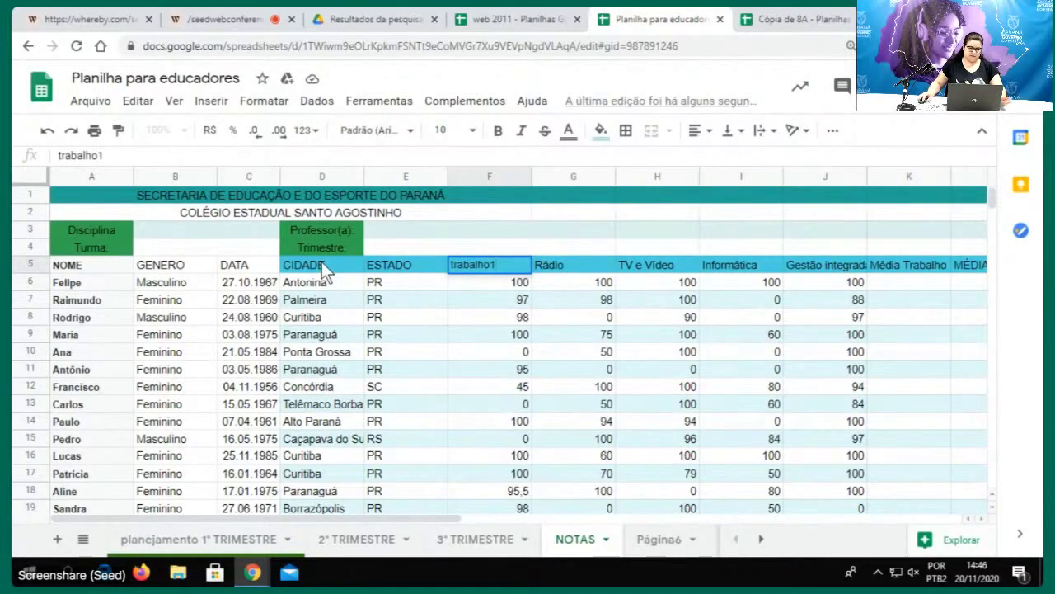
pyautogui.click(361, 317)
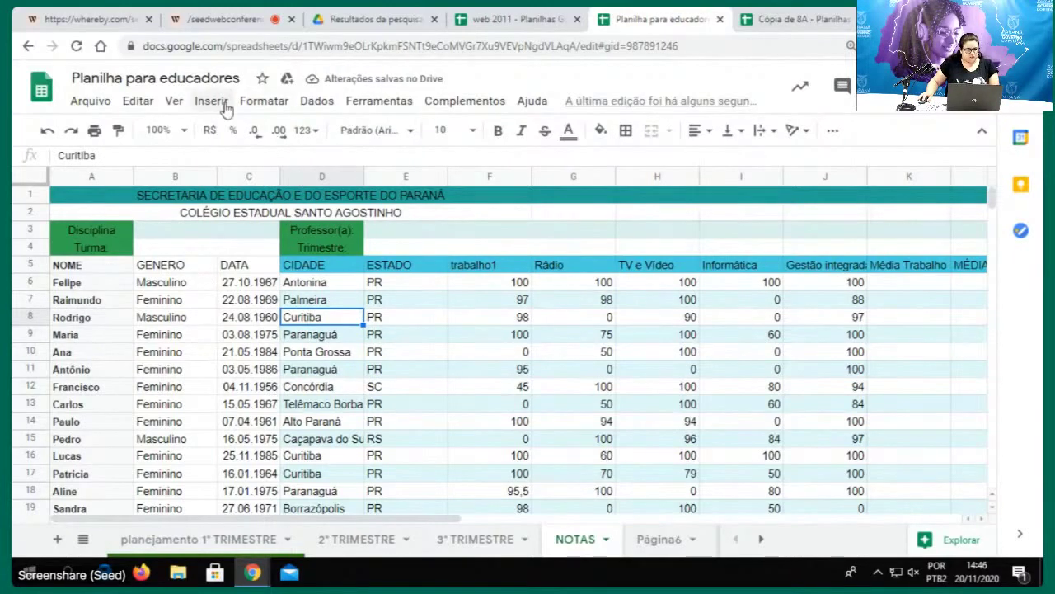
# Try to create a filter on the NOTAS sheet with only cell D8 selected, and undo it
pyautogui.click(312, 102)
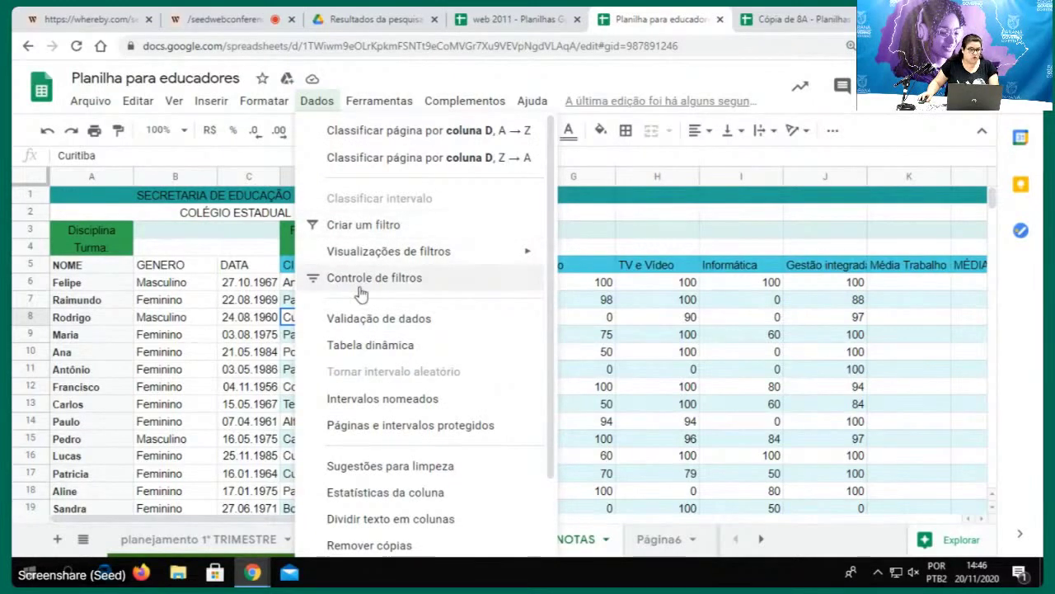
pyautogui.moveTo(373, 259)
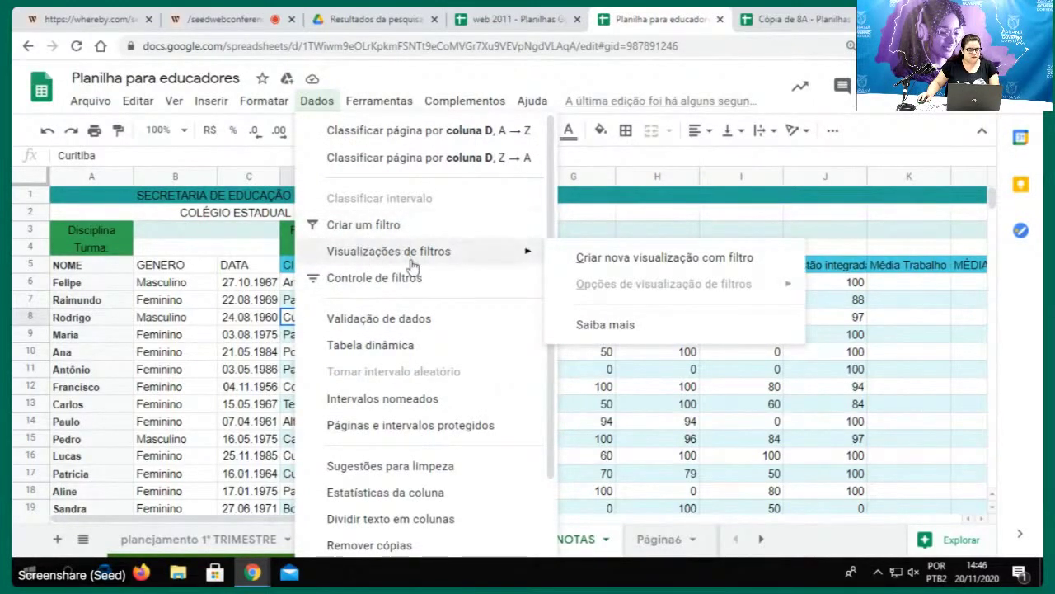
pyautogui.click(352, 236)
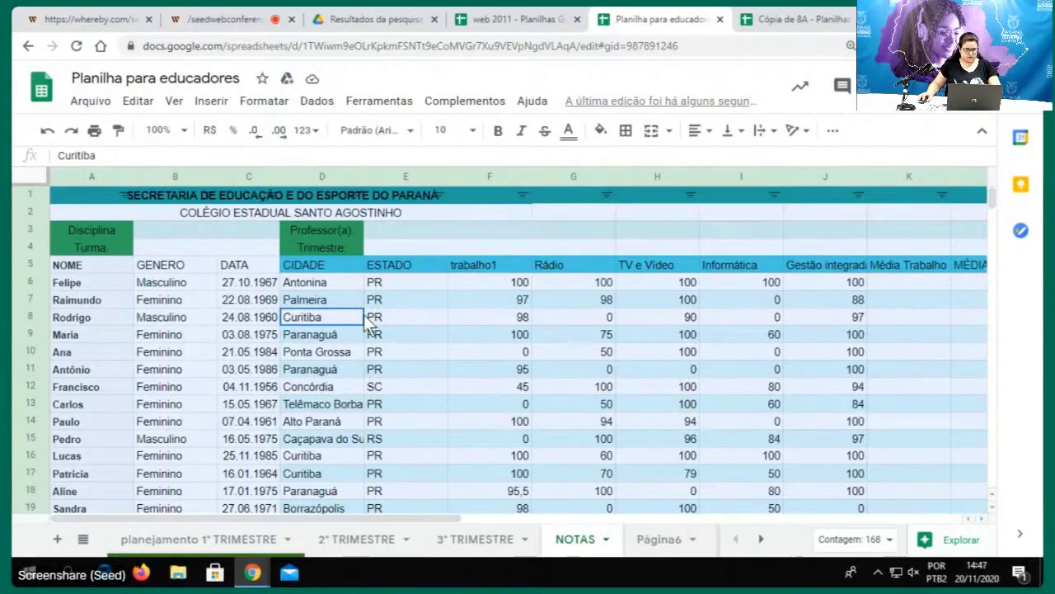
pyautogui.hotkey('ctrl', 'z')
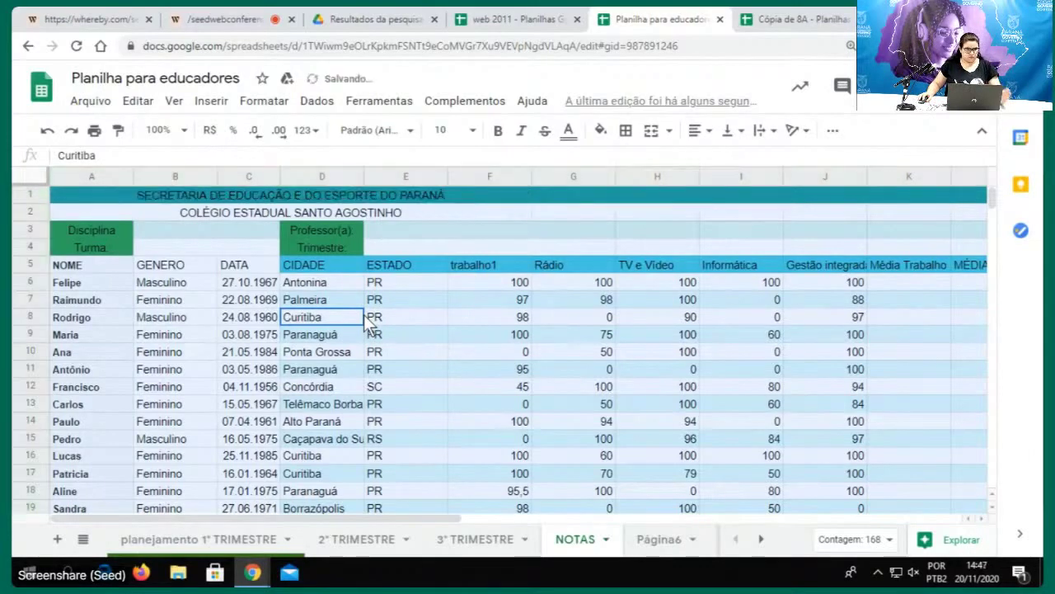
# Freeze the NOTAS sheet's rows down to header row 5
pyautogui.click(30, 264)
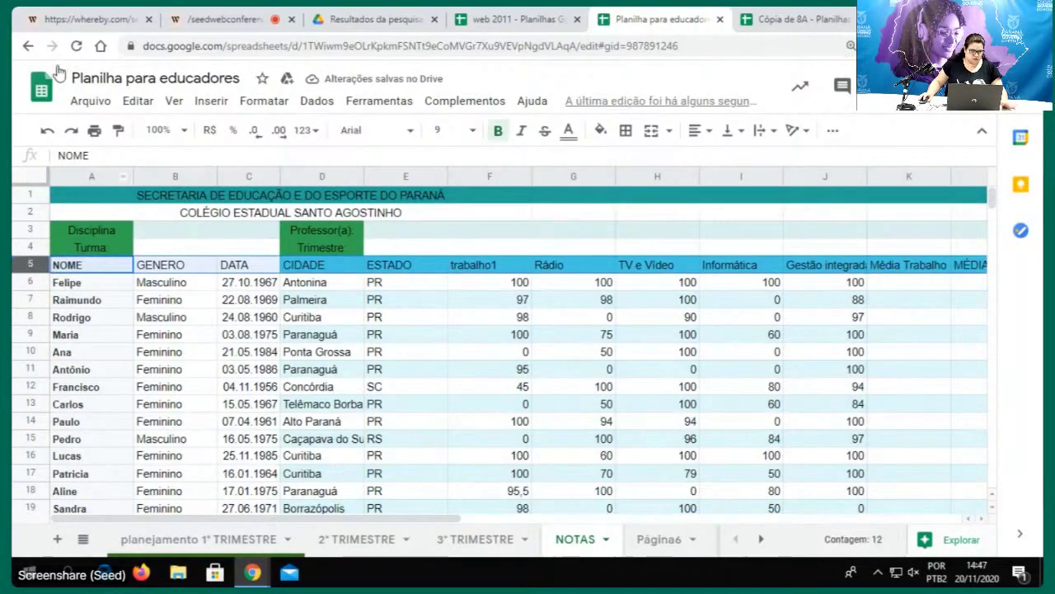
pyautogui.click(175, 103)
pyautogui.click(174, 104)
pyautogui.click(183, 108)
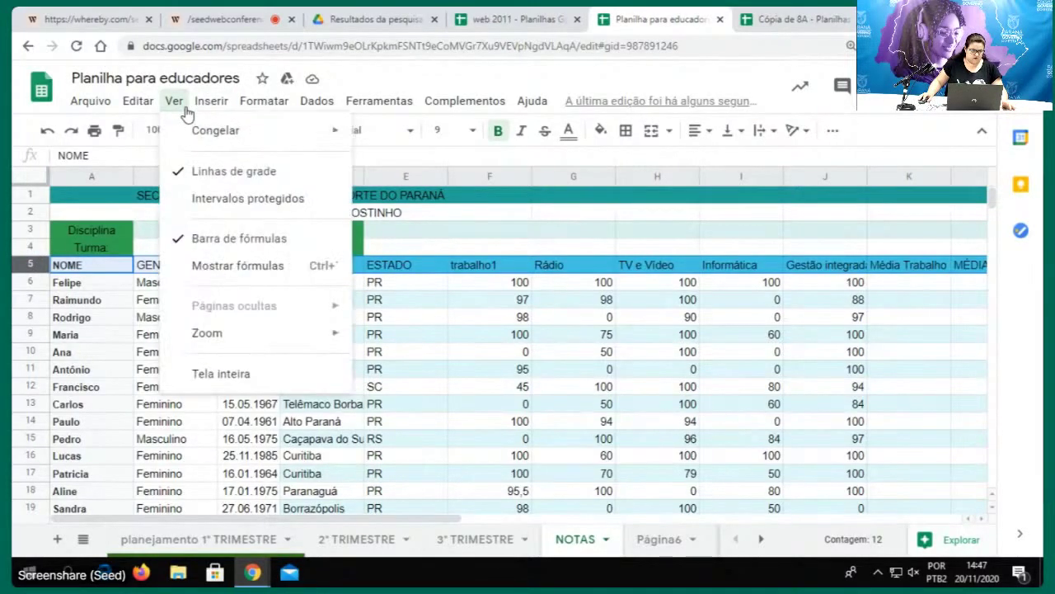
pyautogui.moveTo(238, 142)
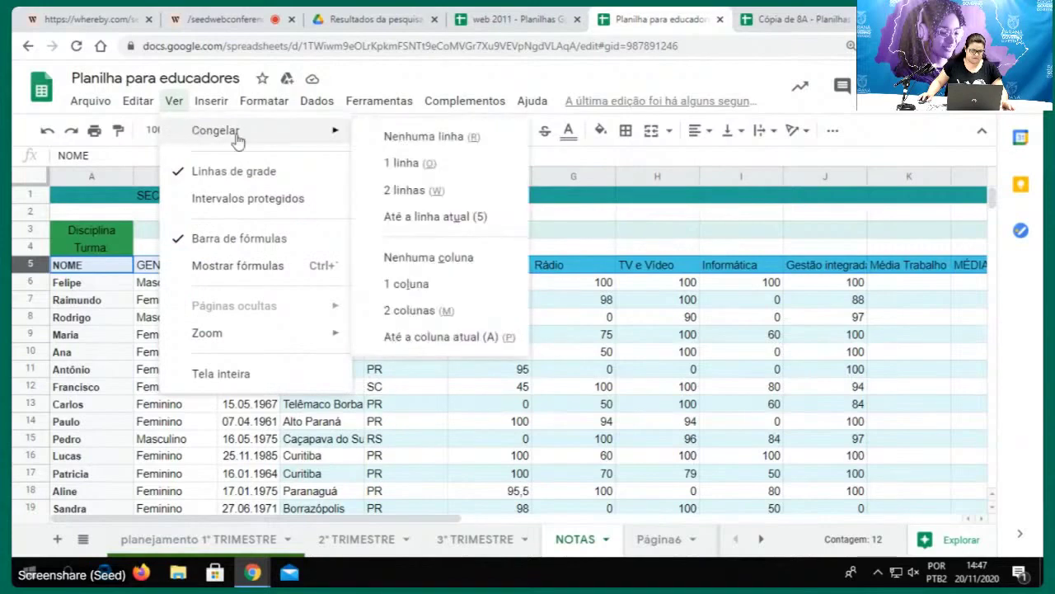
pyautogui.click(413, 217)
# Look through the student rows beneath the frozen header to check how the freeze behaves
pyautogui.scroll(-5, 324, 322)
pyautogui.scroll(5, 324, 321)
pyautogui.scroll(-5, 324, 322)
pyautogui.scroll(5, 323, 321)
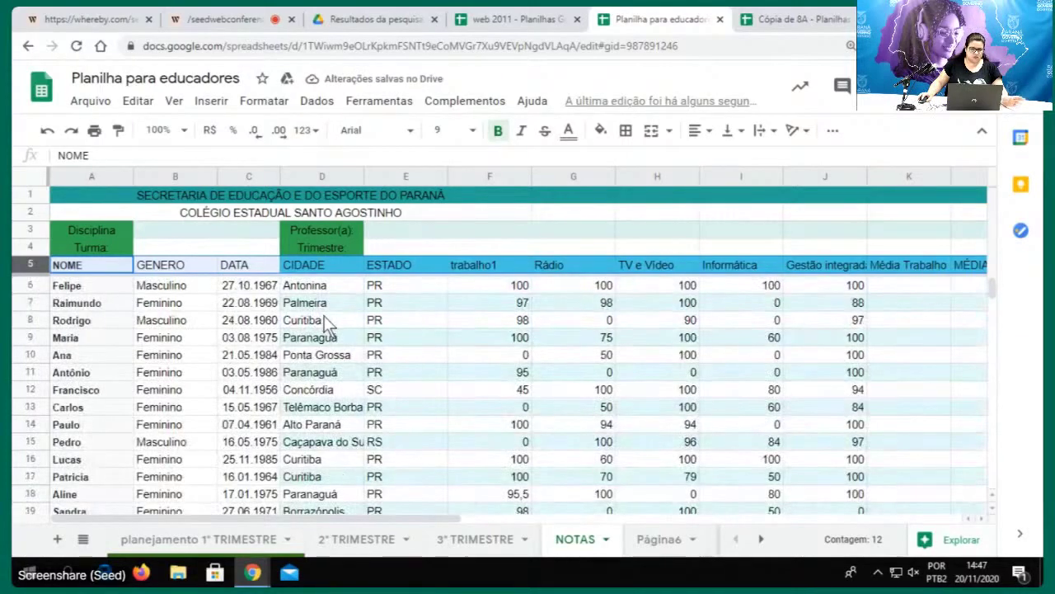
pyautogui.scroll(-5, 566, 318)
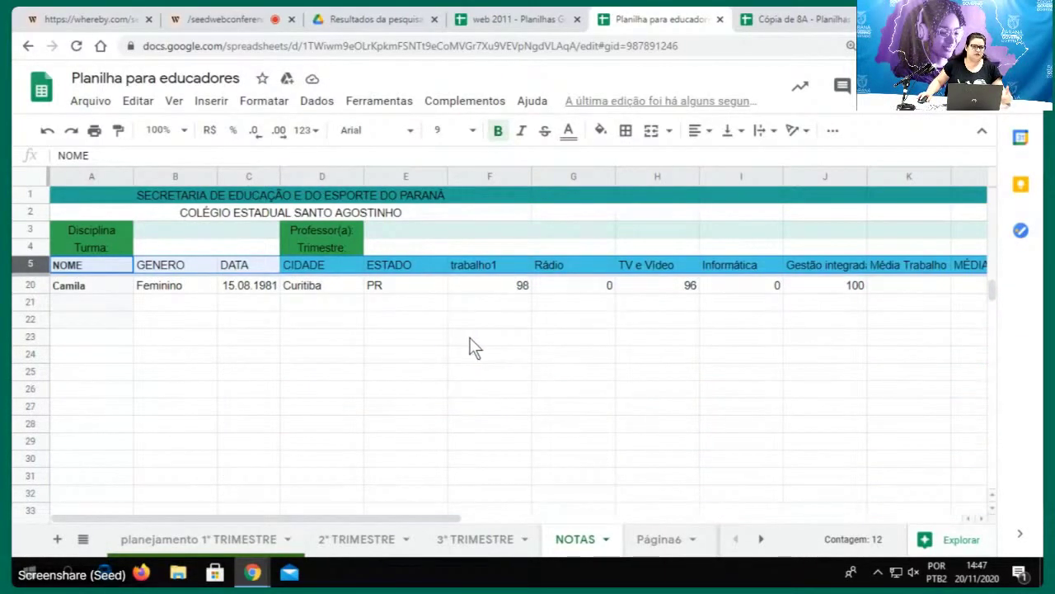
pyautogui.scroll(-1, 466, 342)
pyautogui.scroll(-1, 470, 356)
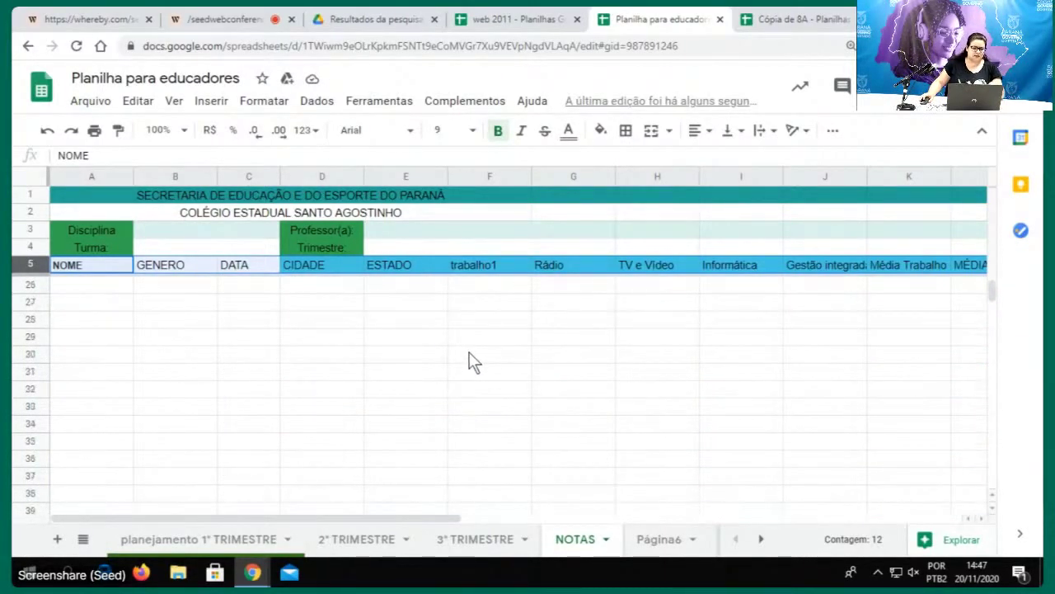
pyautogui.scroll(-2, 468, 368)
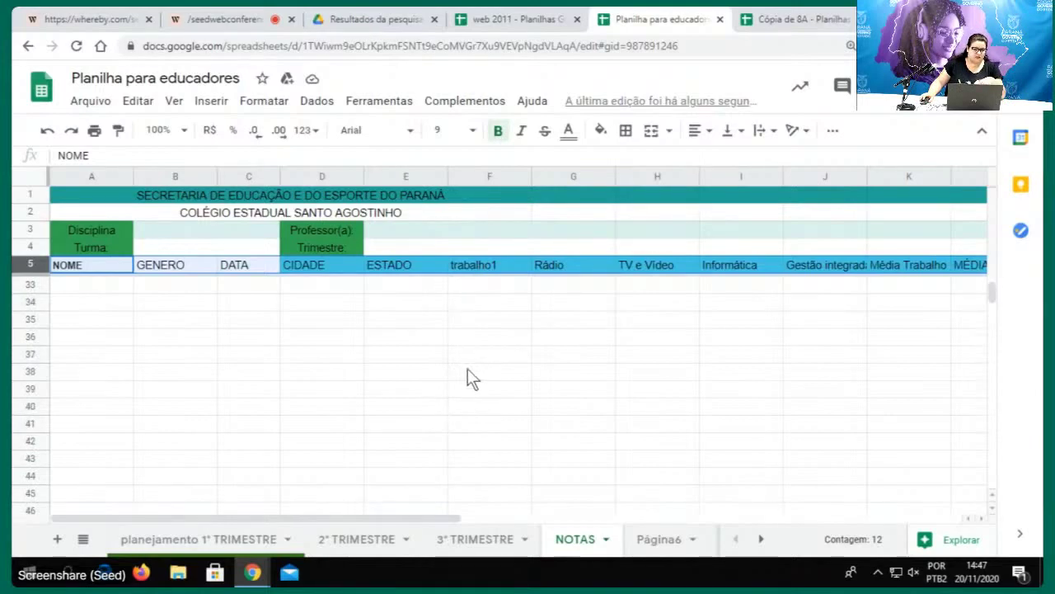
pyautogui.scroll(9, 488, 385)
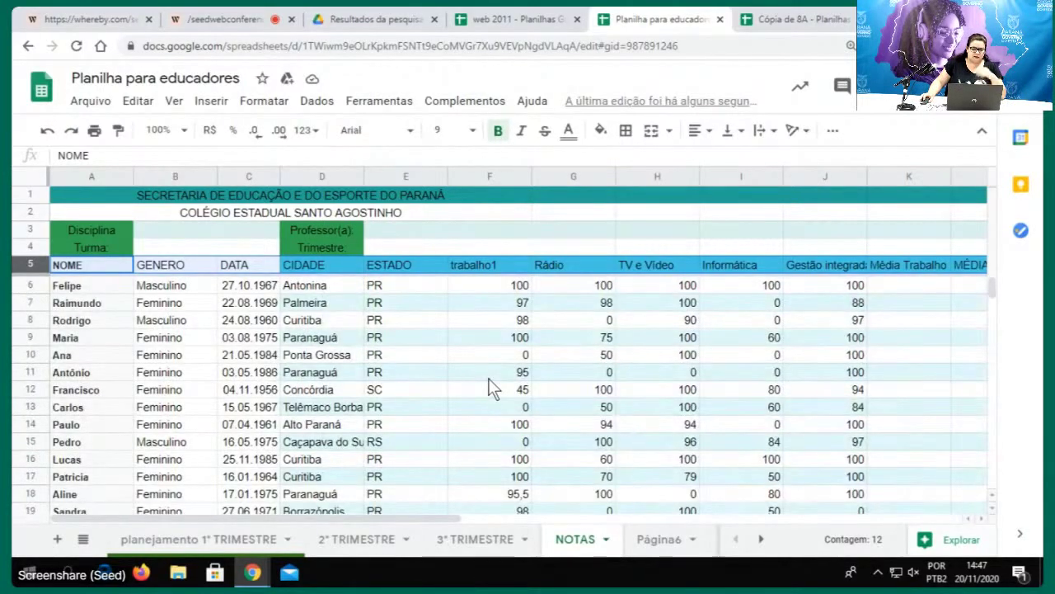
pyautogui.scroll(-2, 435, 369)
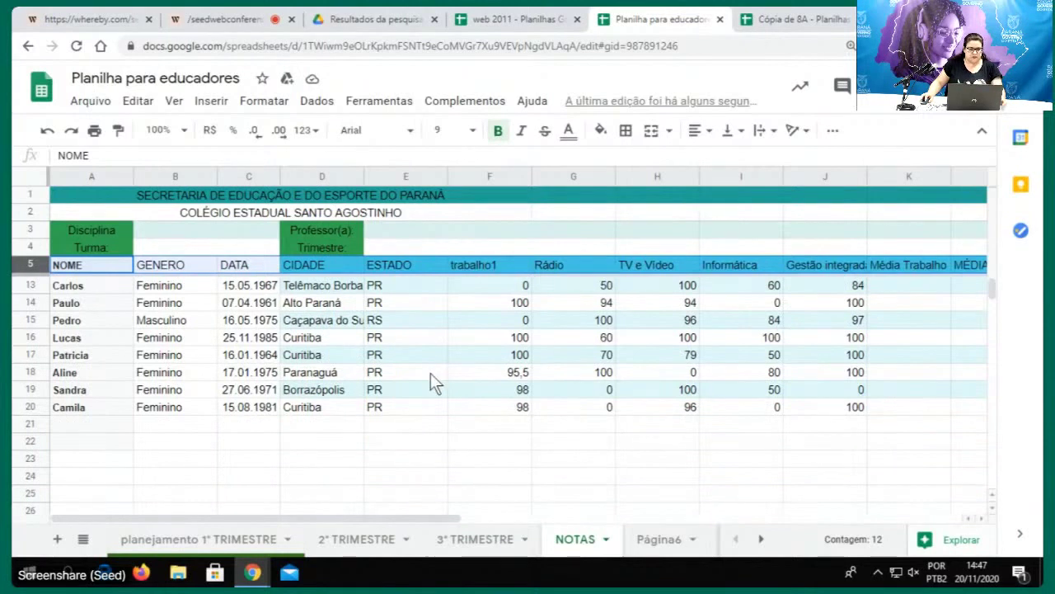
# Create a filter on the NOTAS sheet's header row, from NOME in A5 through MÉDIA in L5
pyautogui.click(422, 360)
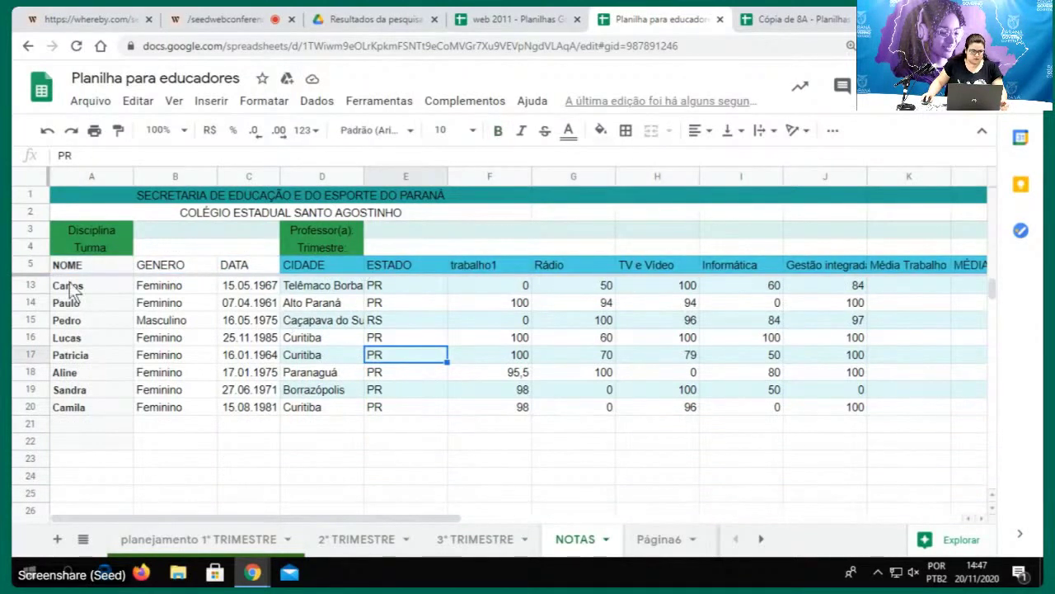
pyautogui.click(90, 268)
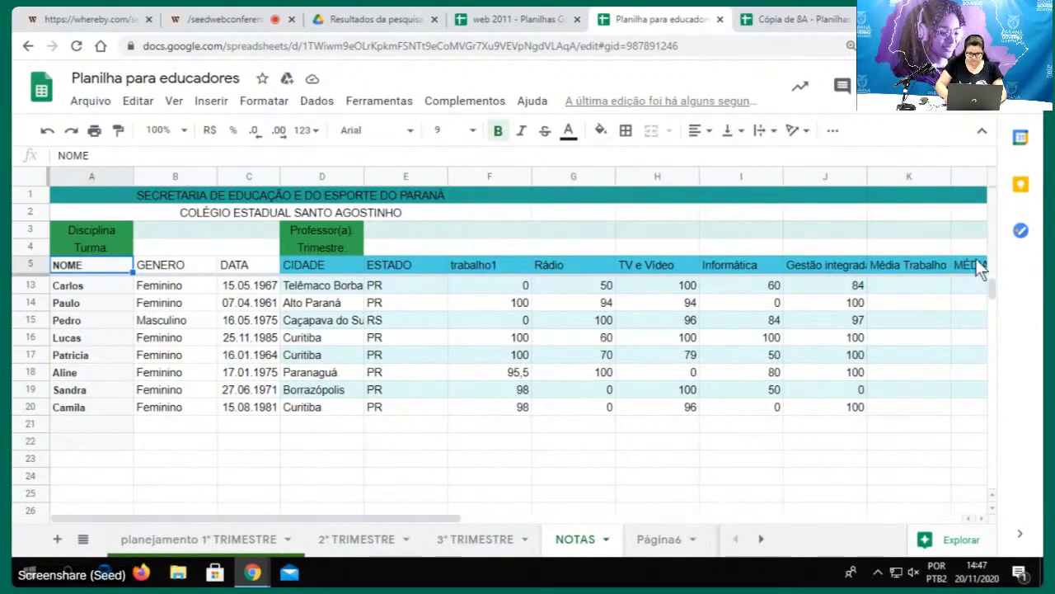
pyautogui.hotkey('shift', 'Right')
pyautogui.hotkey('shift', 'Right')
pyautogui.hotkey('shift', 'Right')
pyautogui.hotkey('shift', 'Right')
pyautogui.hotkey('shift', 'Right')
pyautogui.hotkey('shift', 'Right')
pyautogui.hotkey('shift', 'Right')
pyautogui.hotkey('shift', 'Right')
pyautogui.hotkey('shift', 'Right')
pyautogui.hotkey('shift', 'Right')
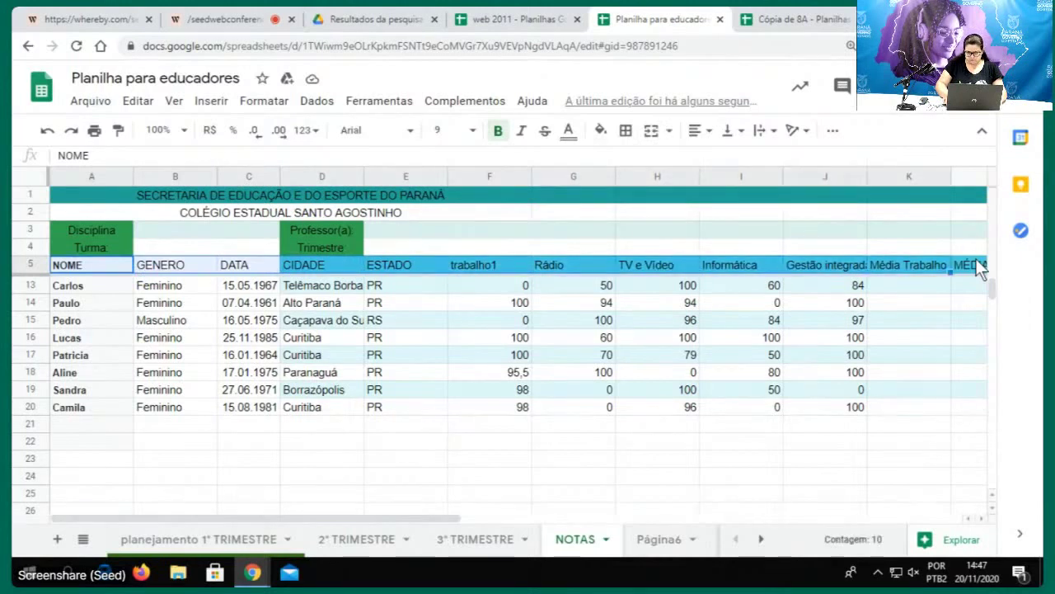
pyautogui.hotkey('shift', 'Right')
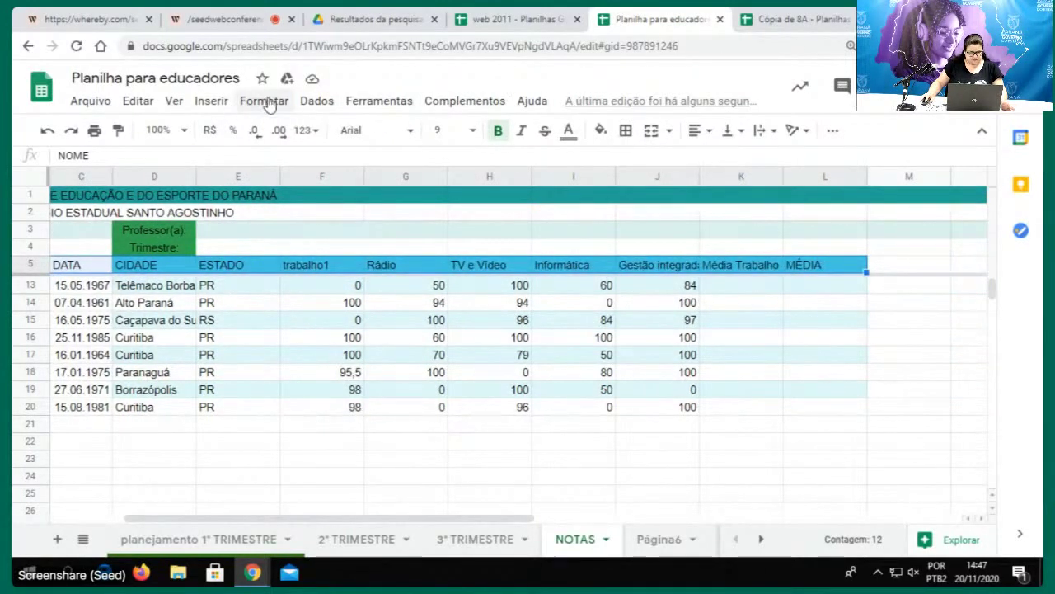
pyautogui.click(317, 101)
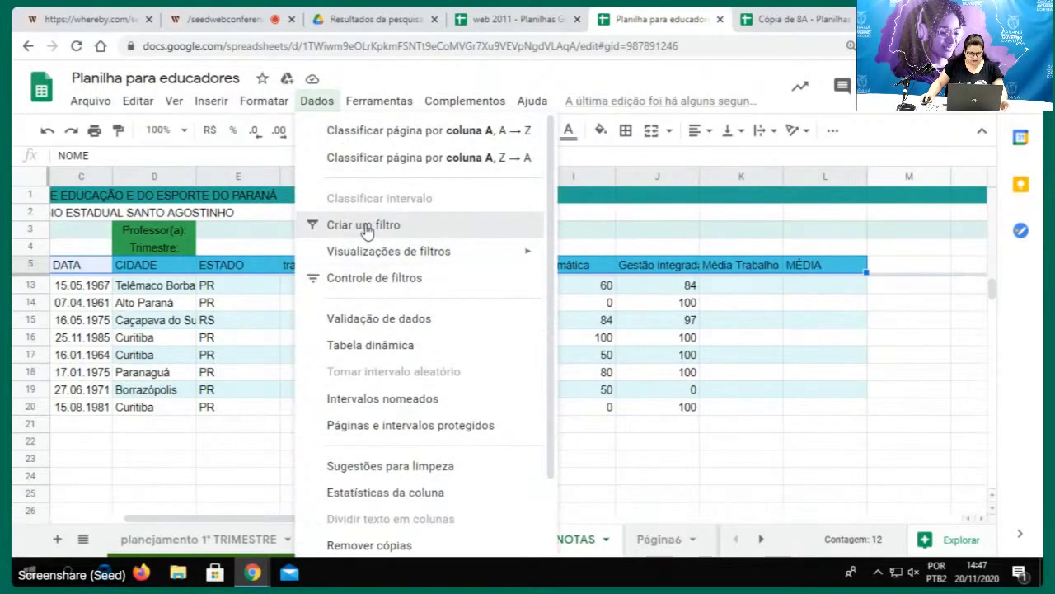
pyautogui.click(365, 224)
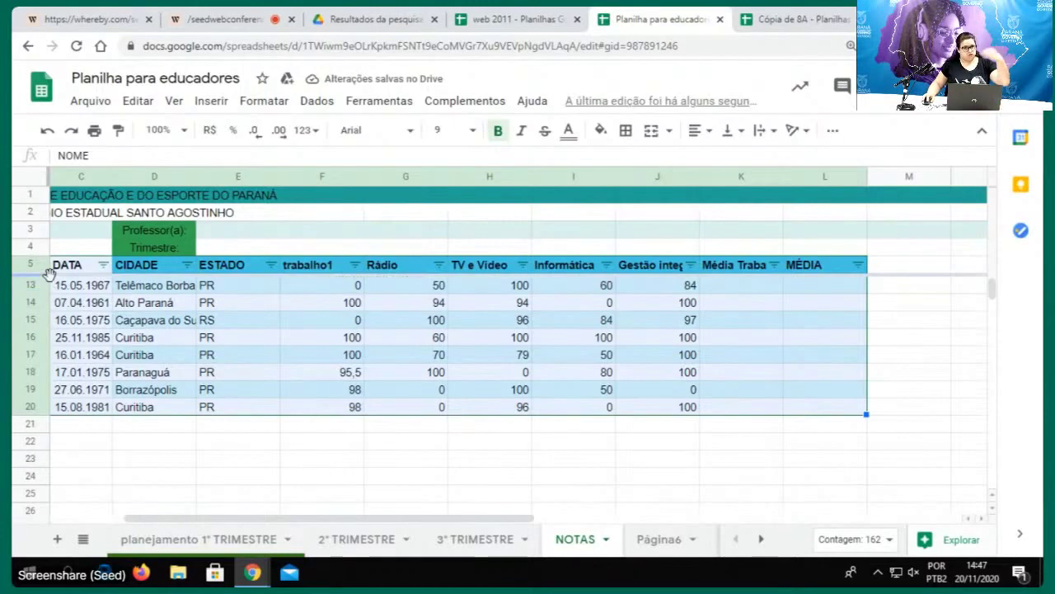
pyautogui.scroll(-2, 237, 370)
pyautogui.scroll(5, 237, 369)
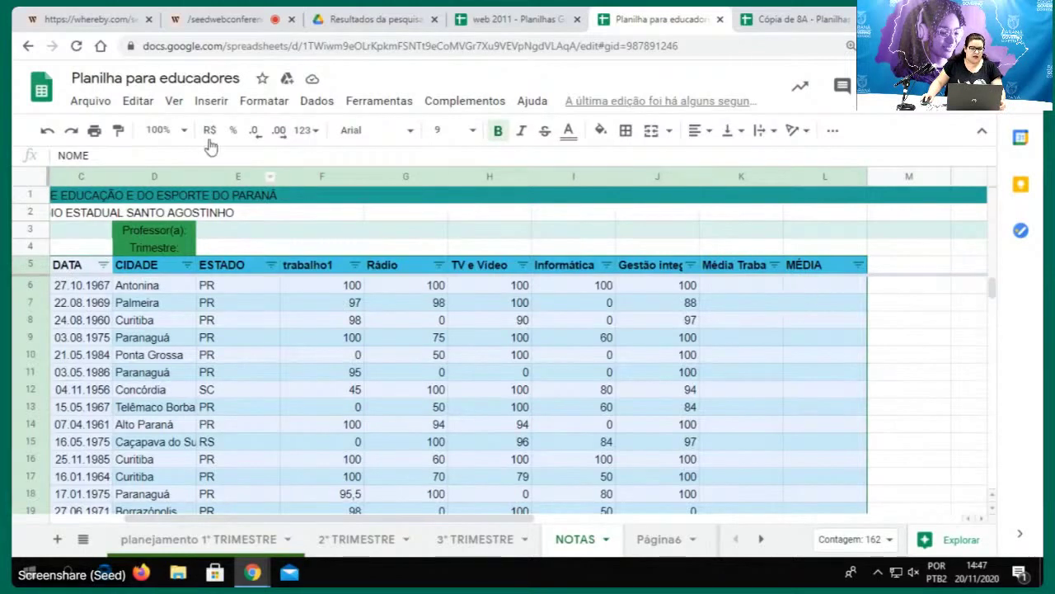
pyautogui.click(316, 100)
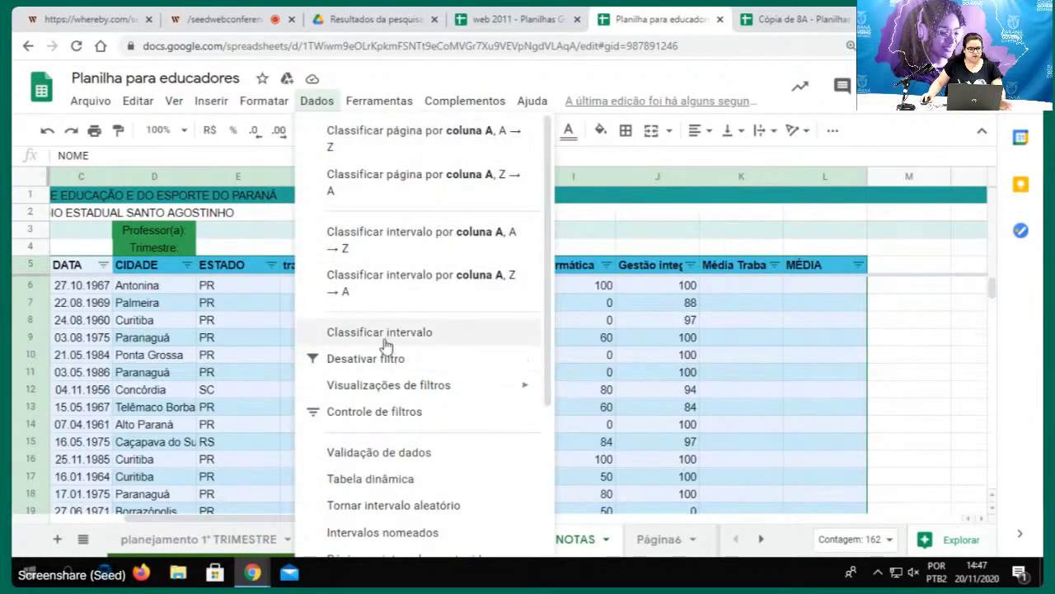
pyautogui.click(909, 324)
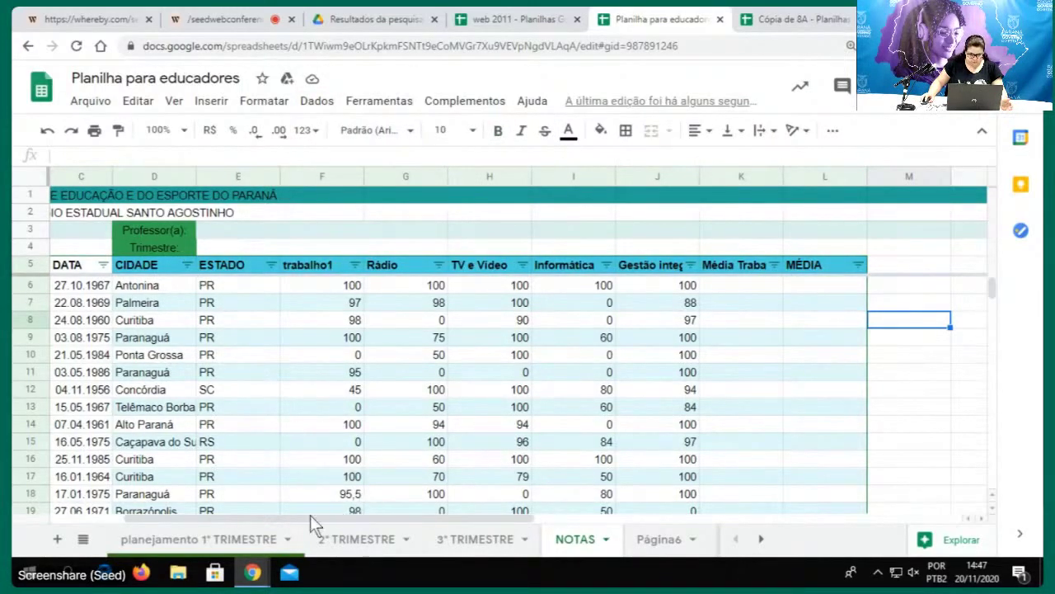
# Filter the GENERO column to show only Feminino, and select the filtered entries to count them
pyautogui.moveTo(308, 518); pyautogui.dragTo(216, 525)
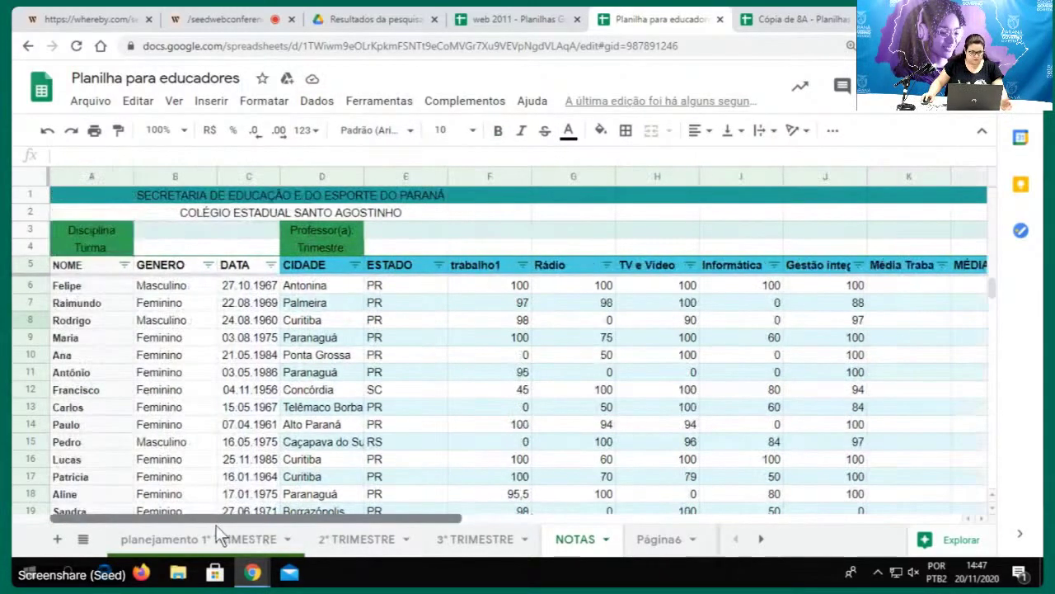
pyautogui.click(208, 264)
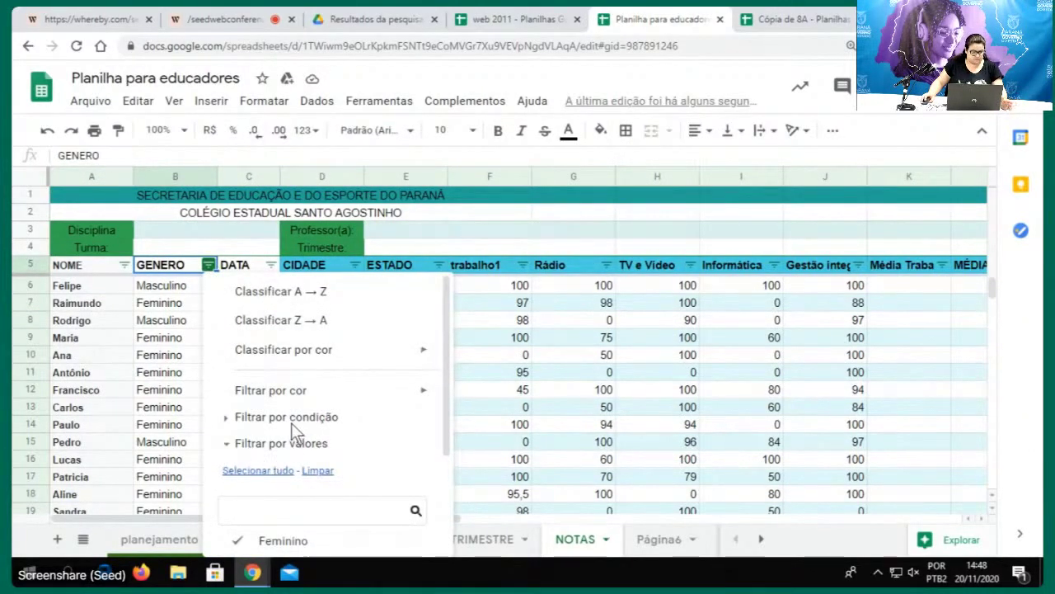
pyautogui.scroll(-2, 292, 435)
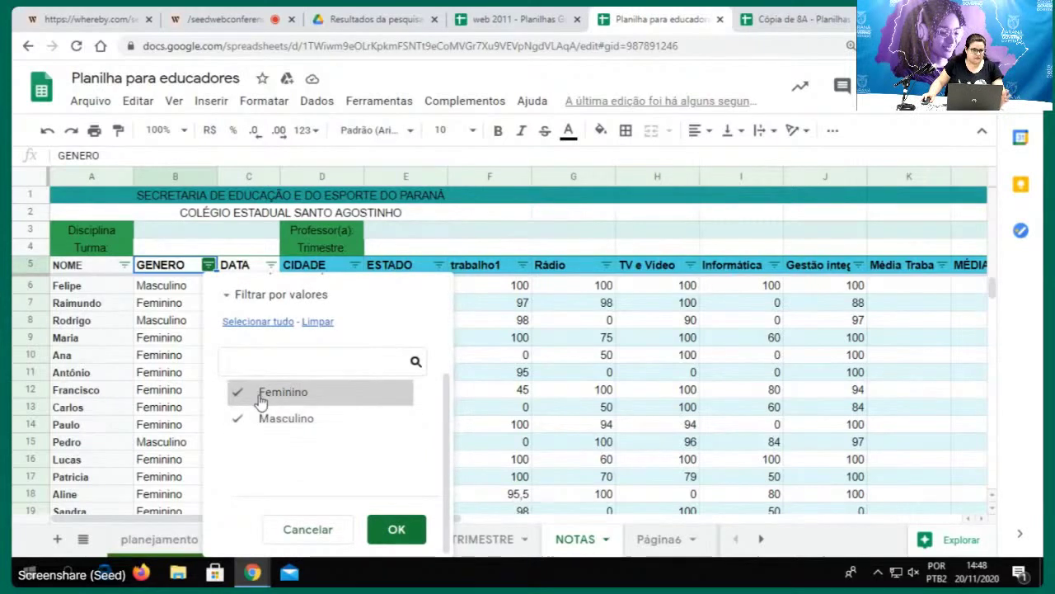
pyautogui.click(316, 323)
pyautogui.click(287, 399)
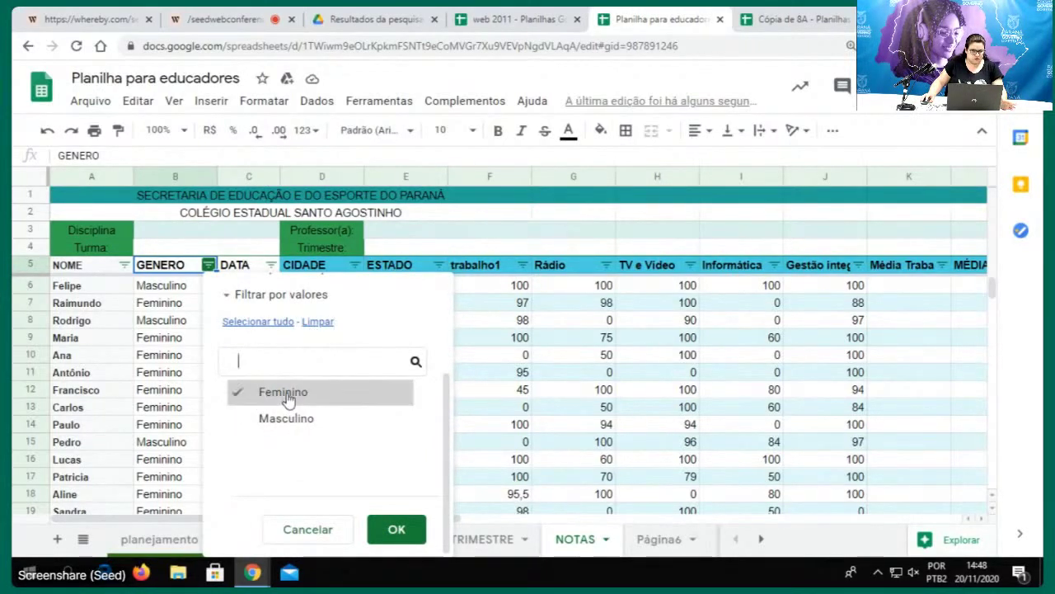
pyautogui.click(407, 529)
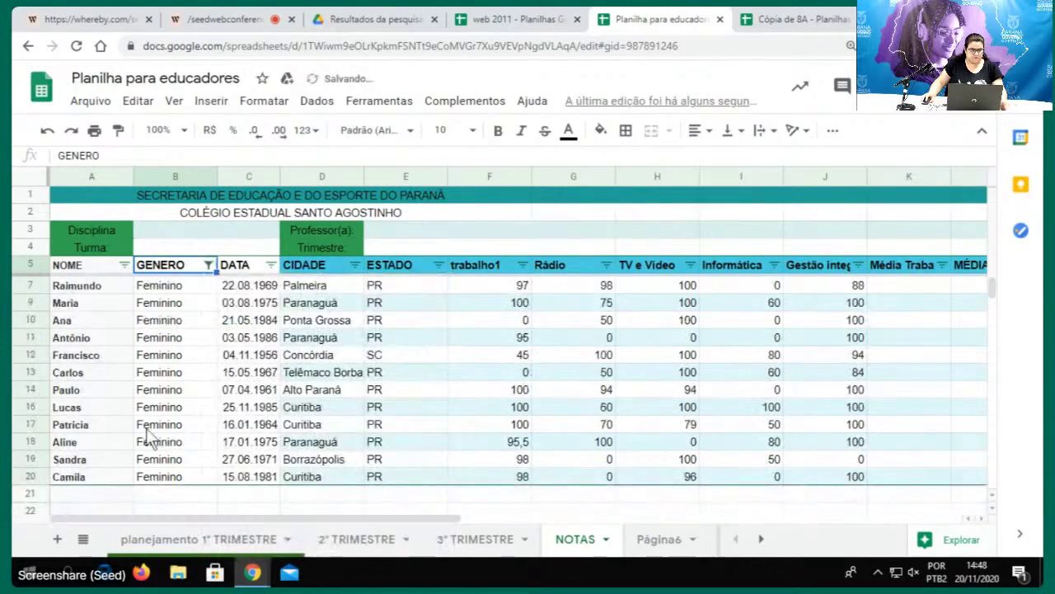
pyautogui.moveTo(142, 285); pyautogui.dragTo(182, 472)
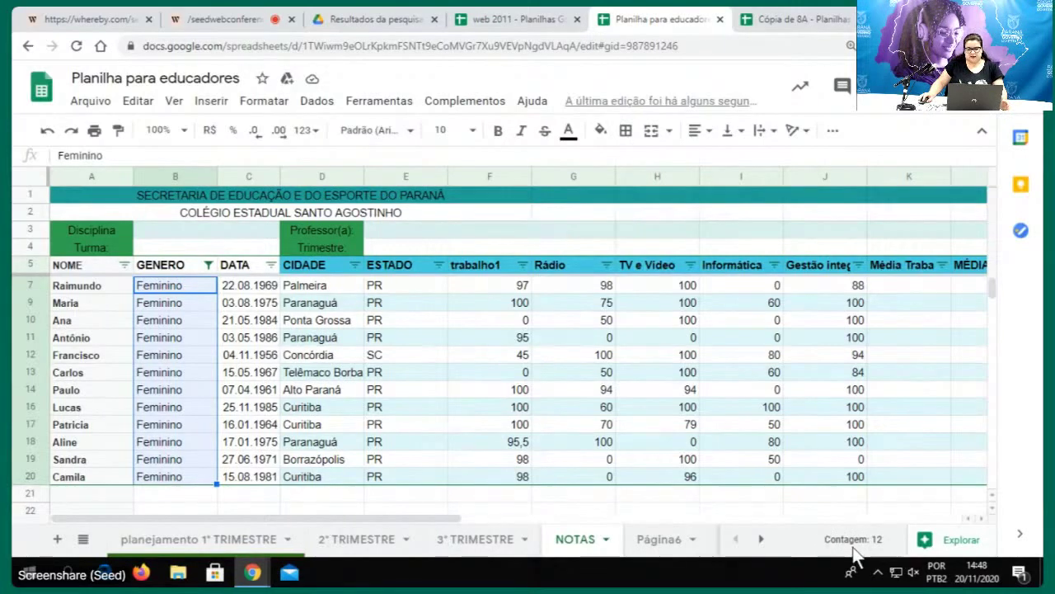
# Restore all values in the GENERO filter and select all of the column's entries to count them
pyautogui.click(208, 264)
pyautogui.click(253, 471)
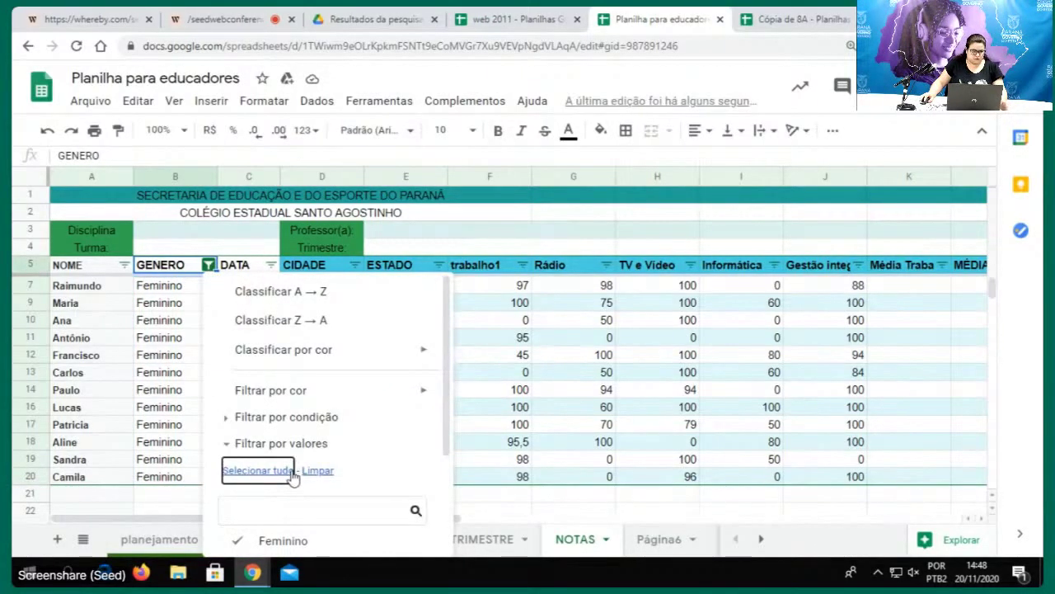
pyautogui.scroll(-3, 363, 489)
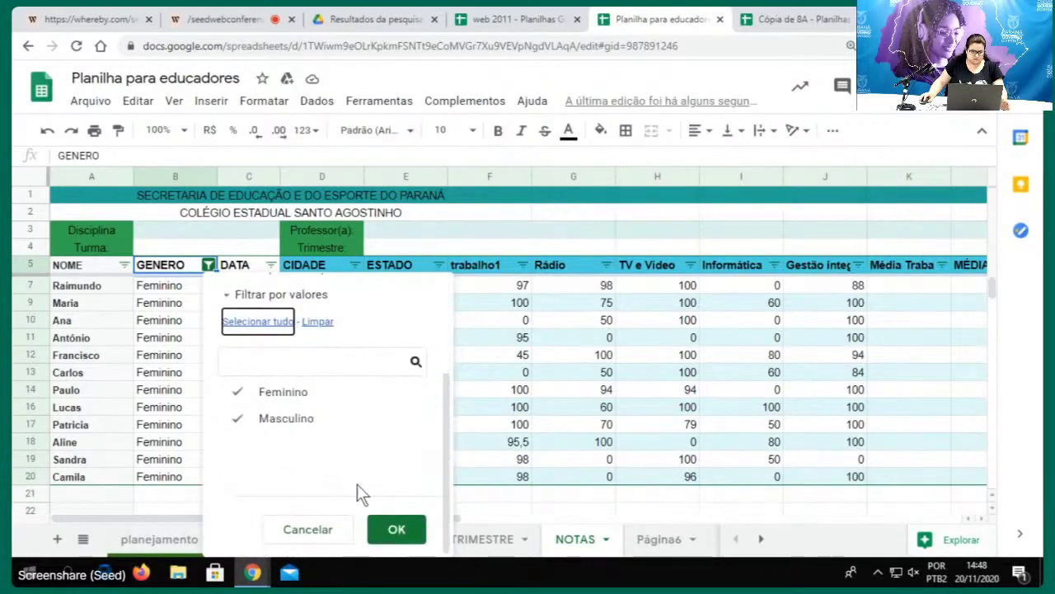
pyautogui.click(395, 528)
pyautogui.scroll(-5, 354, 392)
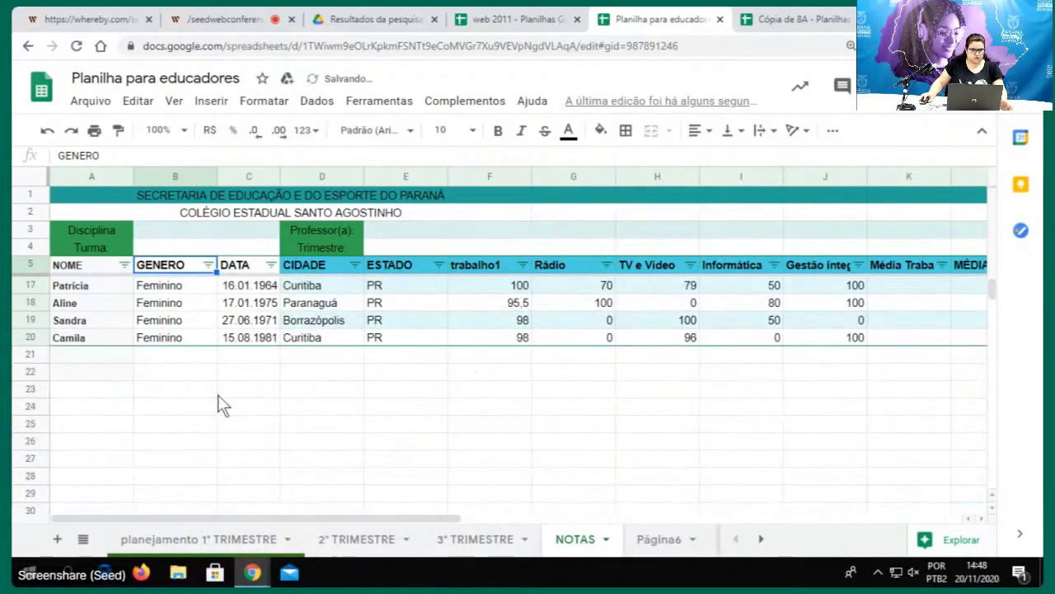
pyautogui.click(211, 341)
pyautogui.scroll(4, 210, 347)
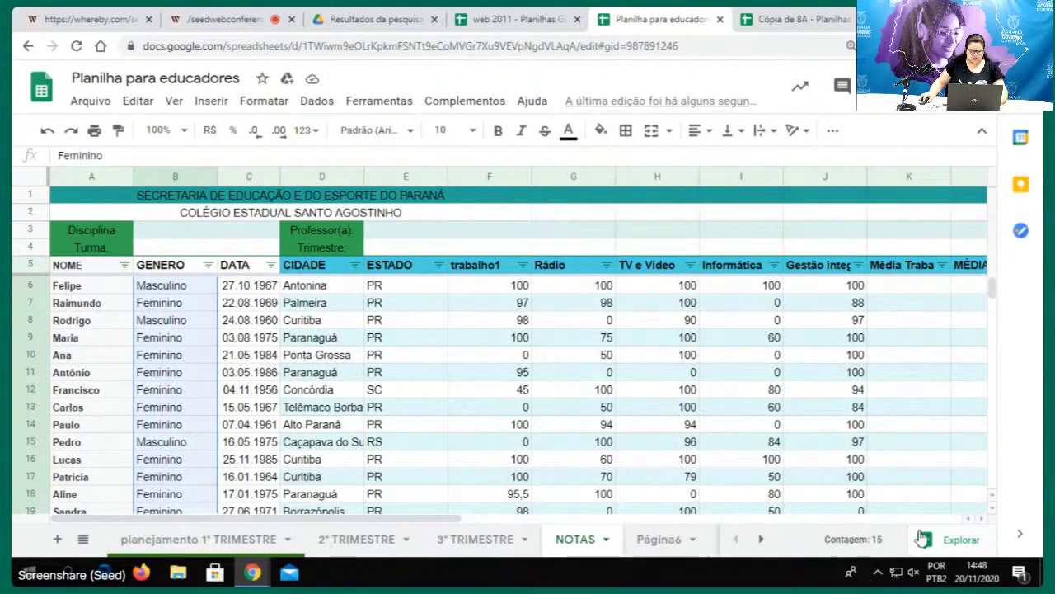
# Filter the GENERO column by values to show only Masculino
pyautogui.click(208, 265)
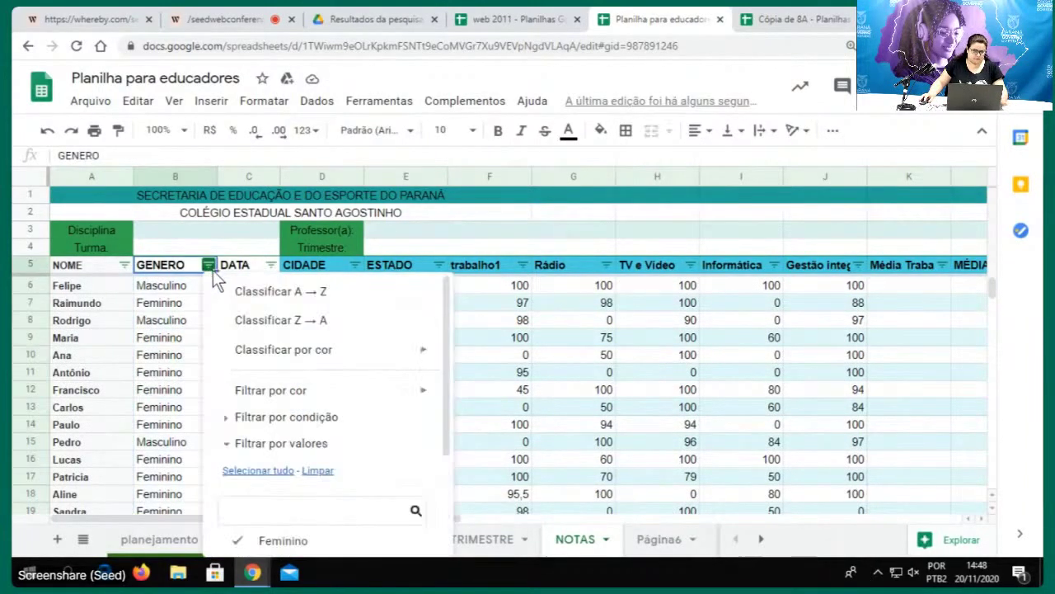
pyautogui.click(307, 473)
pyautogui.scroll(-2, 349, 443)
pyautogui.click(321, 425)
pyautogui.click(397, 530)
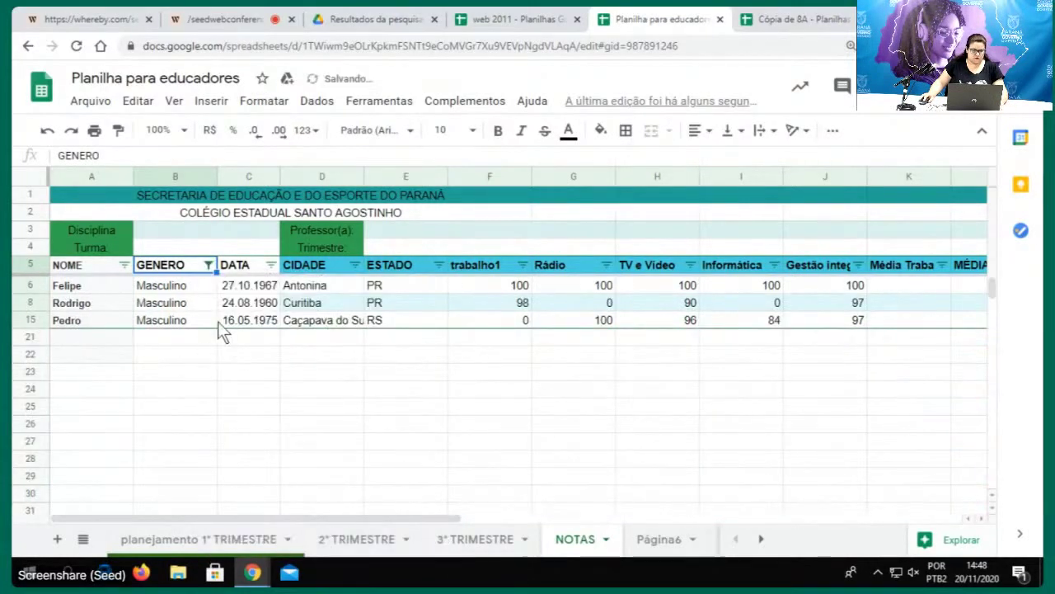
# Clear the Masculino filter by selecting all GENERO values again
pyautogui.click(210, 264)
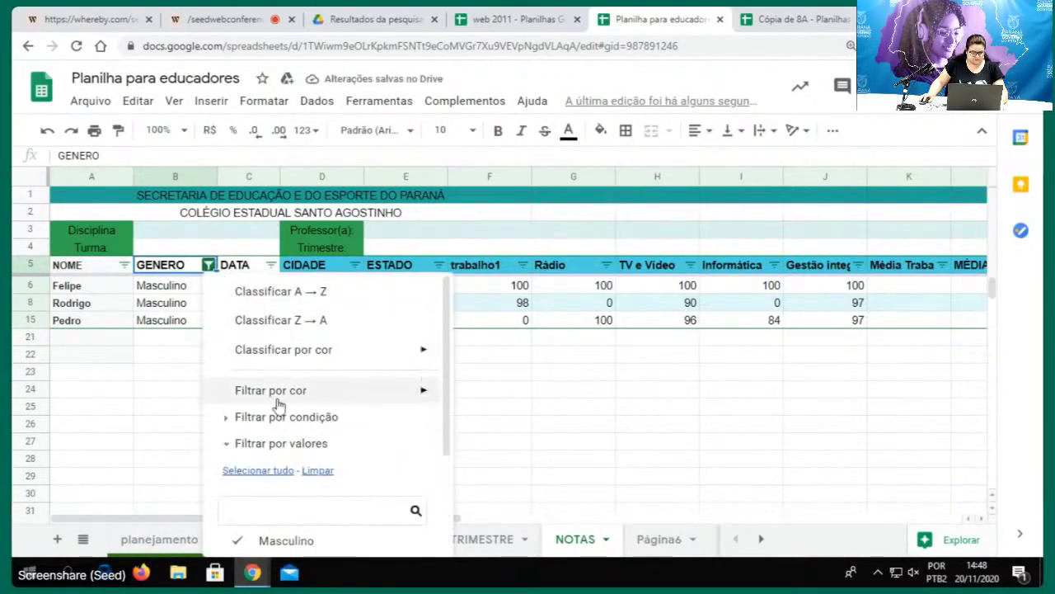
pyautogui.click(278, 470)
pyautogui.scroll(-2, 312, 472)
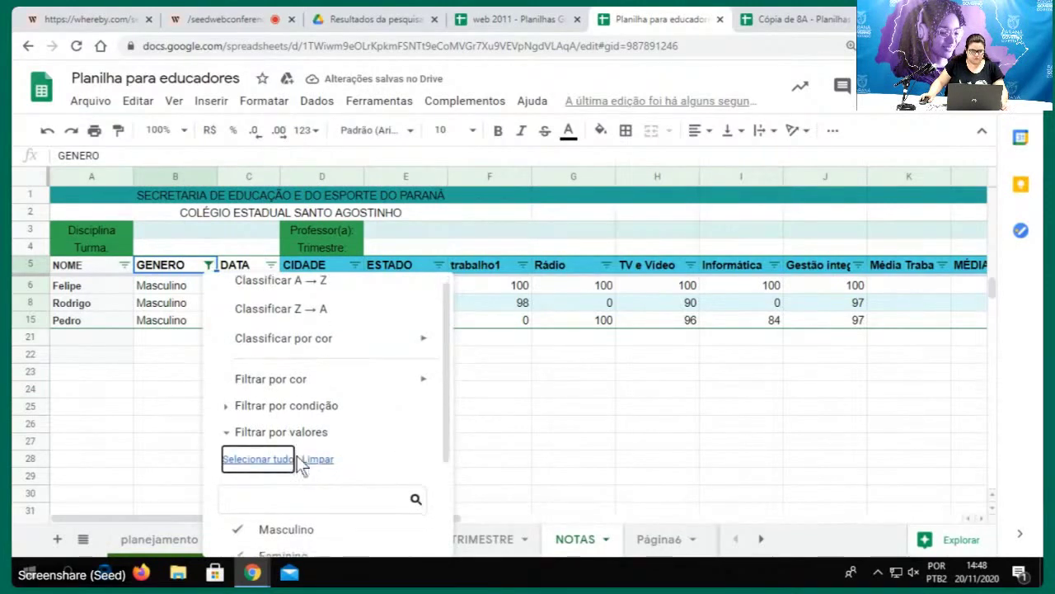
pyautogui.click(396, 529)
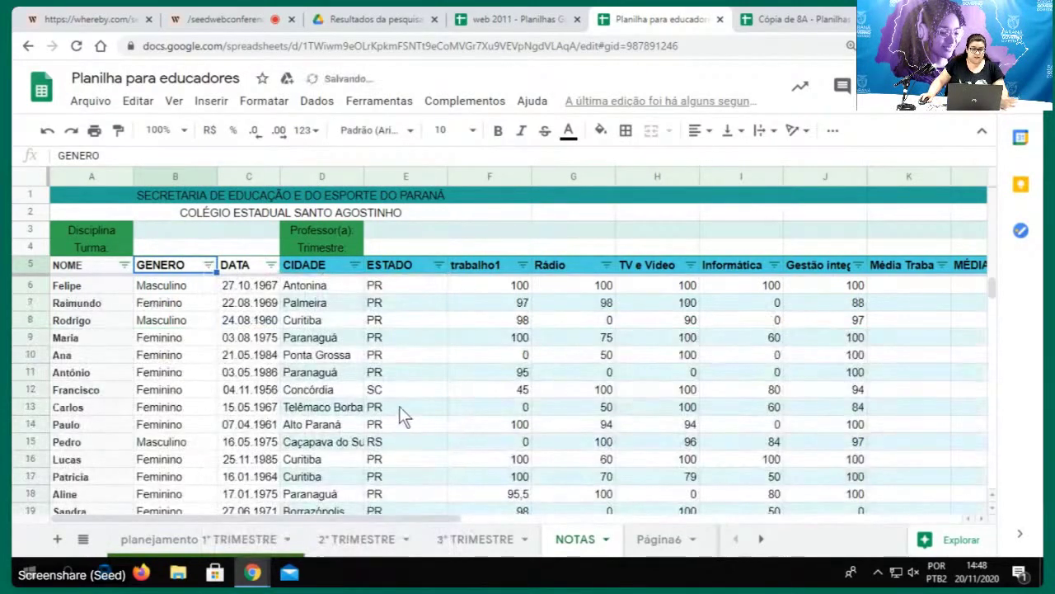
# Look through the values offered by the CIDADE column's filter, leaving the filter as it is
pyautogui.click(354, 266)
pyautogui.scroll(-6, 258, 412)
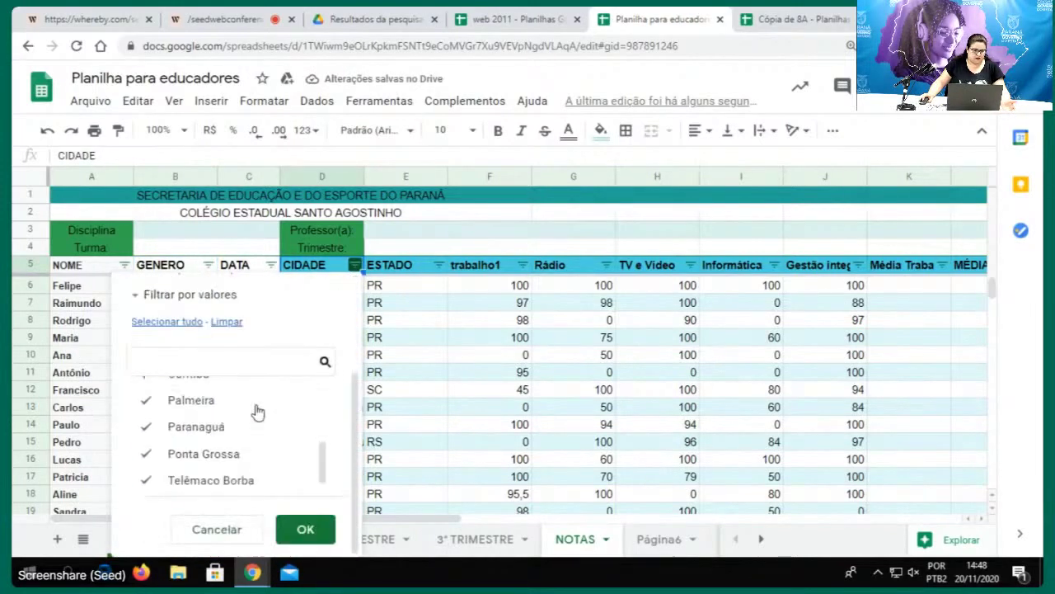
pyautogui.click(208, 530)
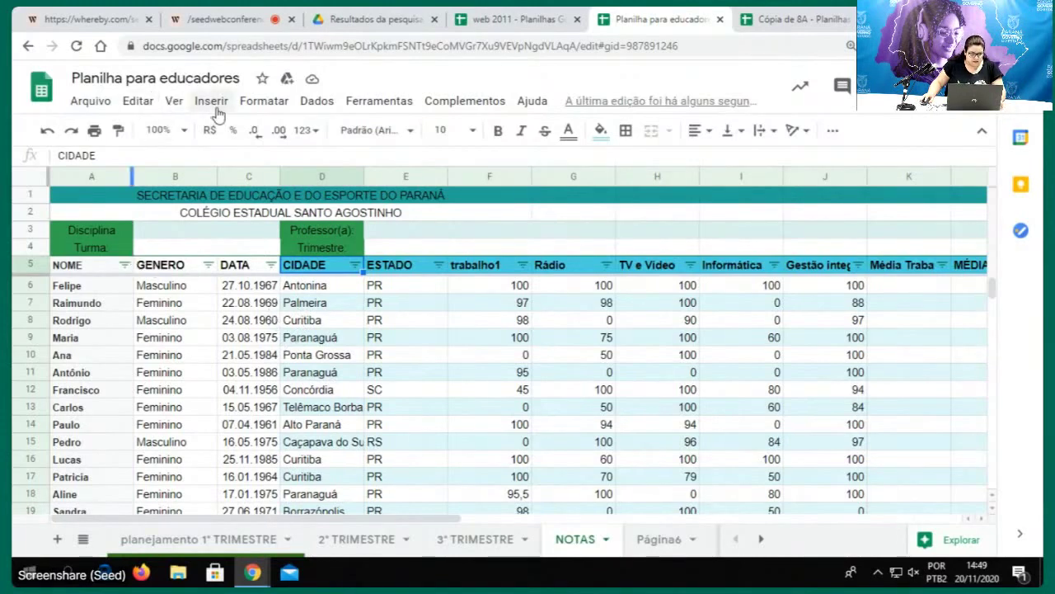
# Select the grades table A5:L20 and open the alternating colors (Cores alternadas) settings
pyautogui.click(260, 102)
pyautogui.scroll(-1, 323, 322)
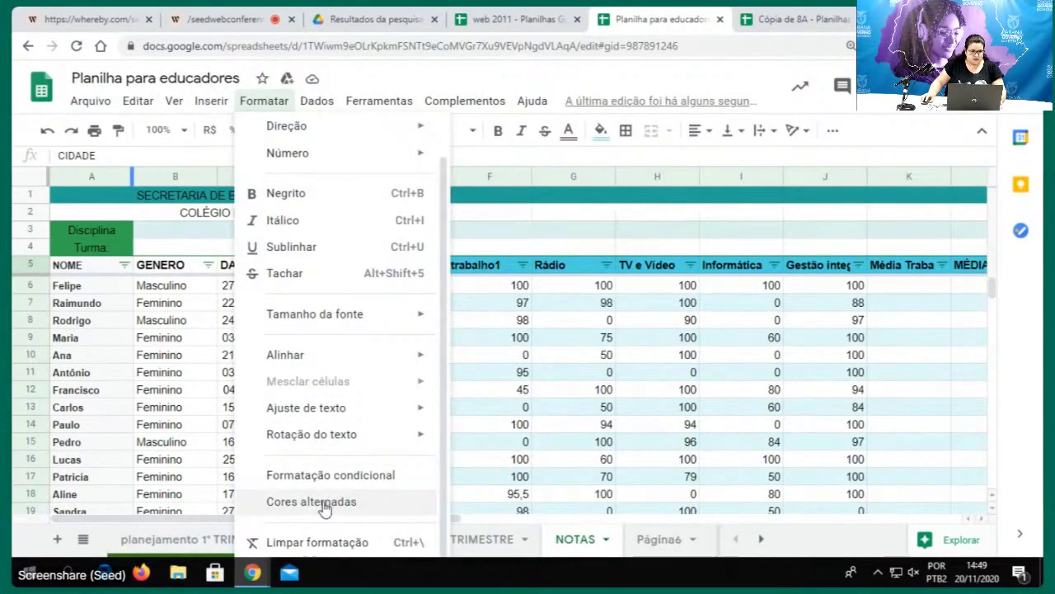
pyautogui.click(94, 285)
pyautogui.click(94, 266)
pyautogui.scroll(-5, 509, 372)
pyautogui.scroll(5, 577, 379)
pyautogui.scroll(-3, 907, 472)
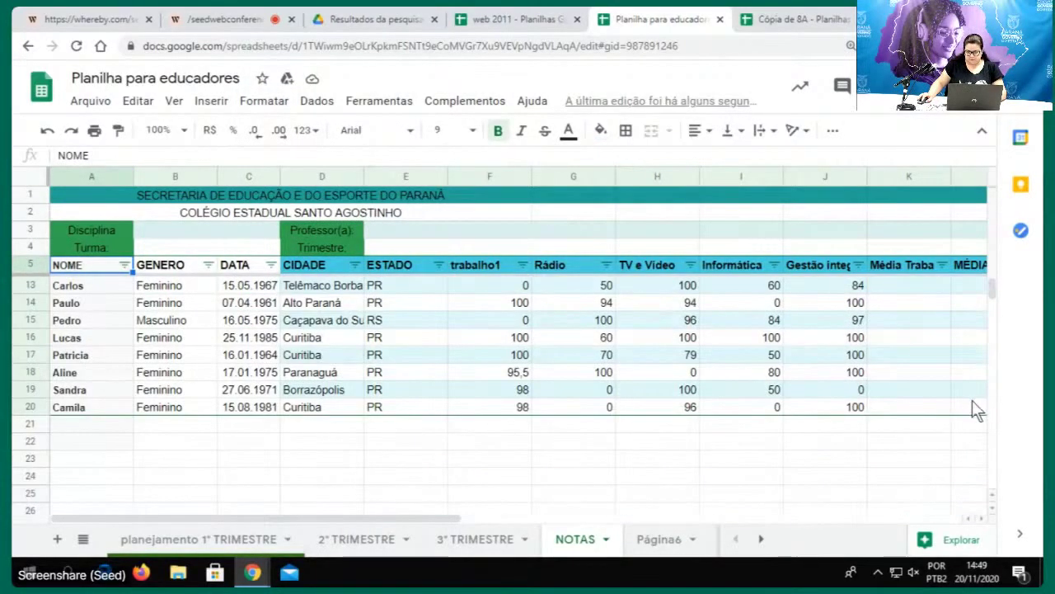
pyautogui.hotkey('ctrl', 'shift', 'Right')
pyautogui.hotkey('ctrl', 'shift', 'Down')
pyautogui.hotkey('shift', 'Right')
pyautogui.hotkey('shift', 'Right')
pyautogui.hotkey('shift', 'Left')
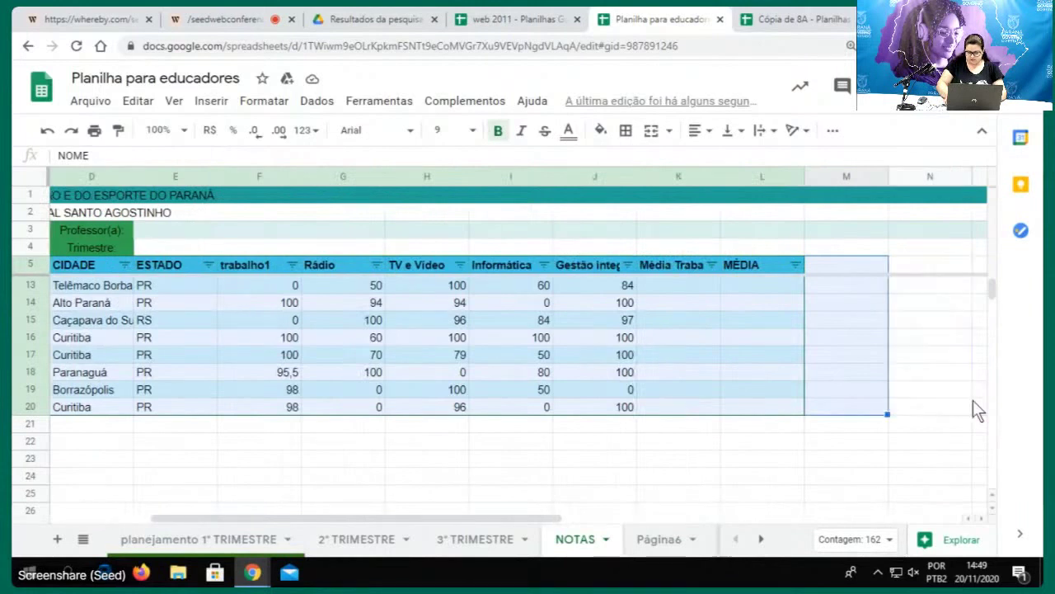
pyautogui.hotkey('shift', 'Left')
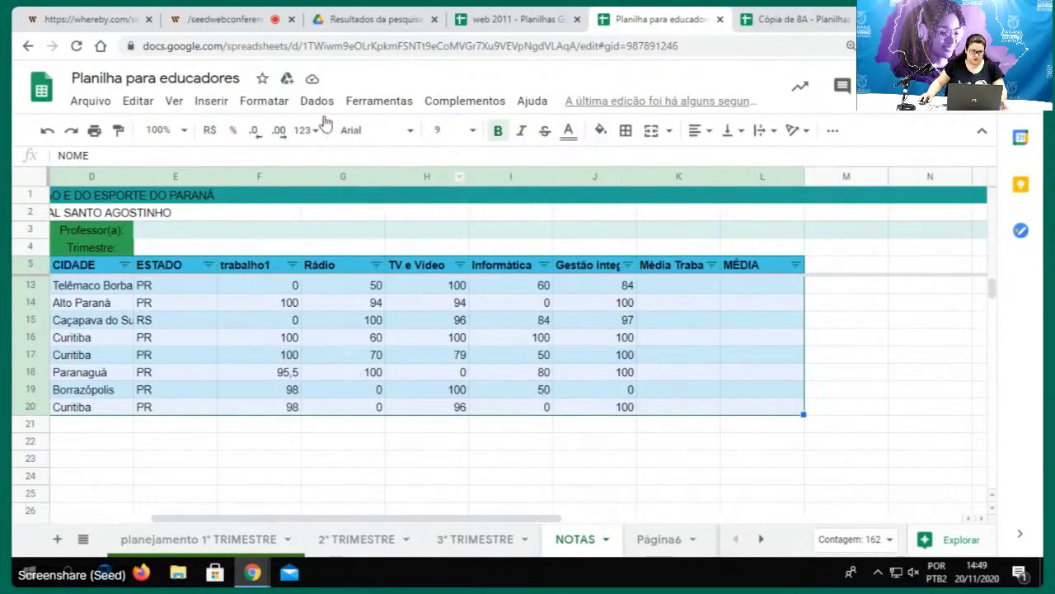
pyautogui.click(264, 101)
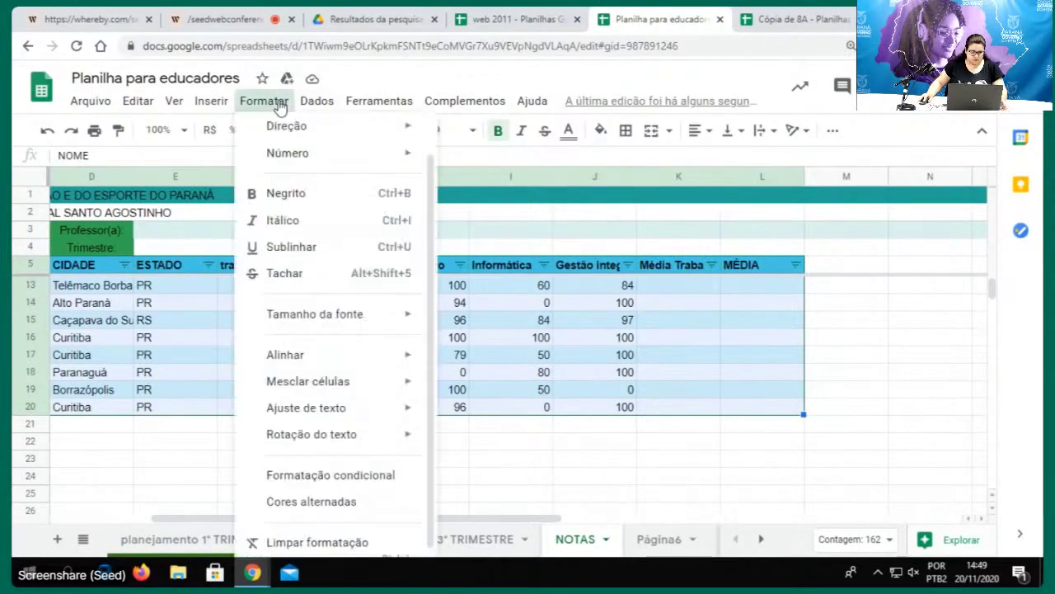
pyautogui.click(345, 503)
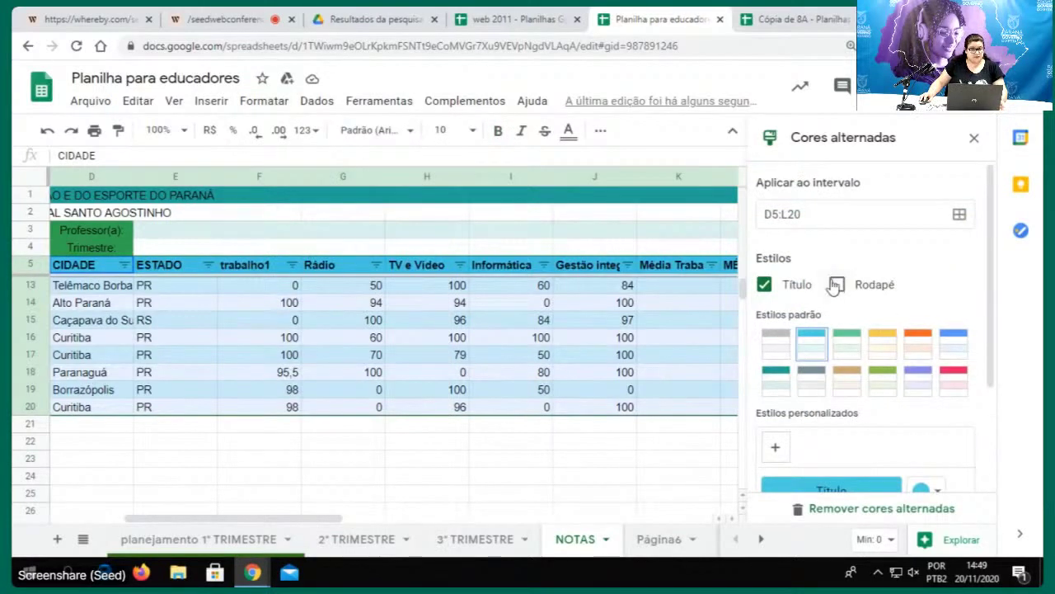
# Try the teal and green default styles, then apply the pink alternating-colors style to the table
pyautogui.click(778, 381)
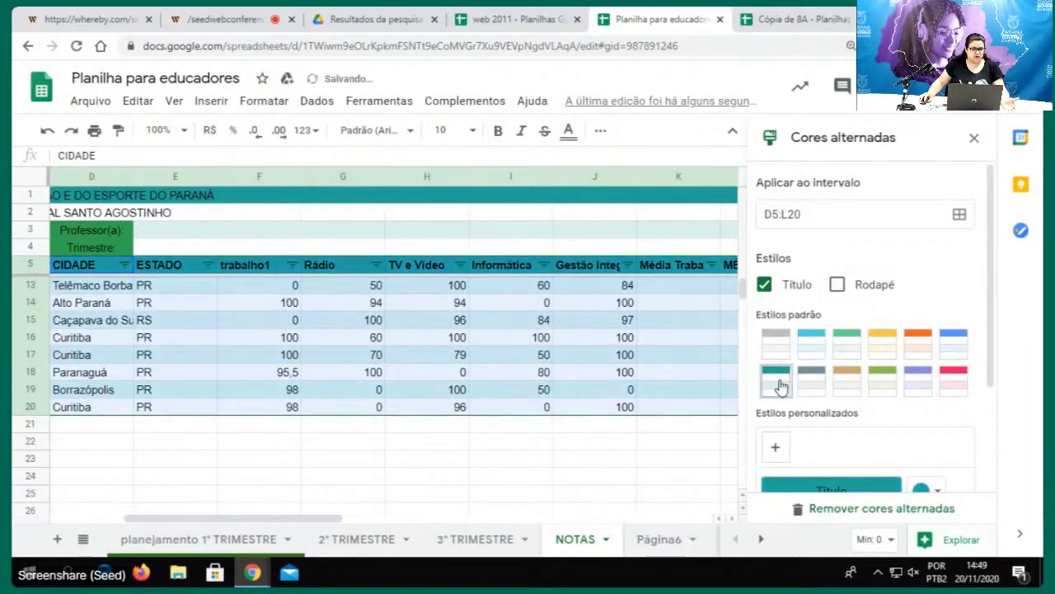
pyautogui.click(881, 389)
pyautogui.click(954, 377)
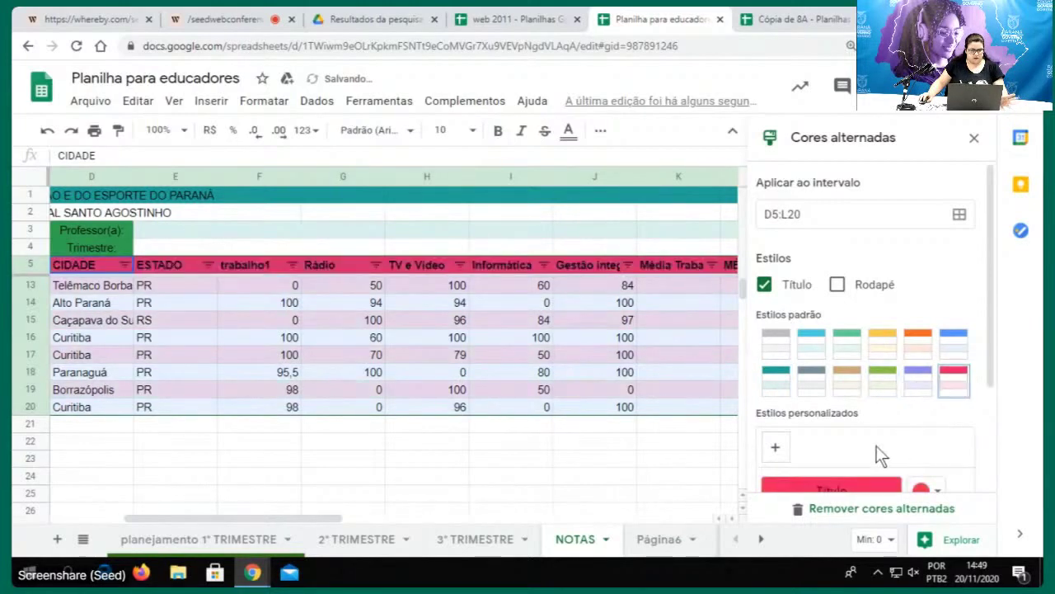
pyautogui.scroll(-3, 864, 435)
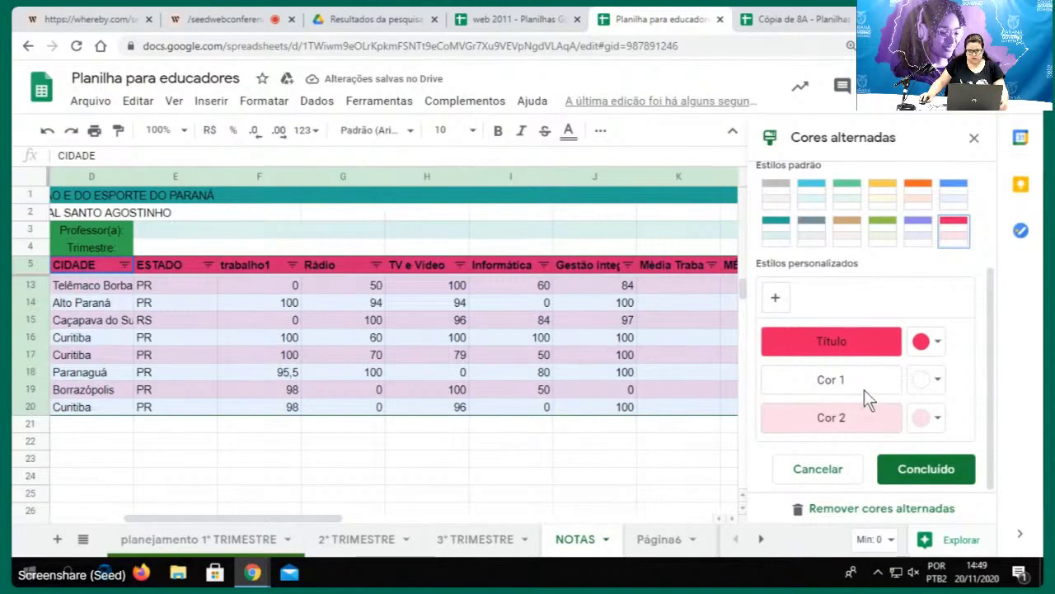
pyautogui.click(940, 465)
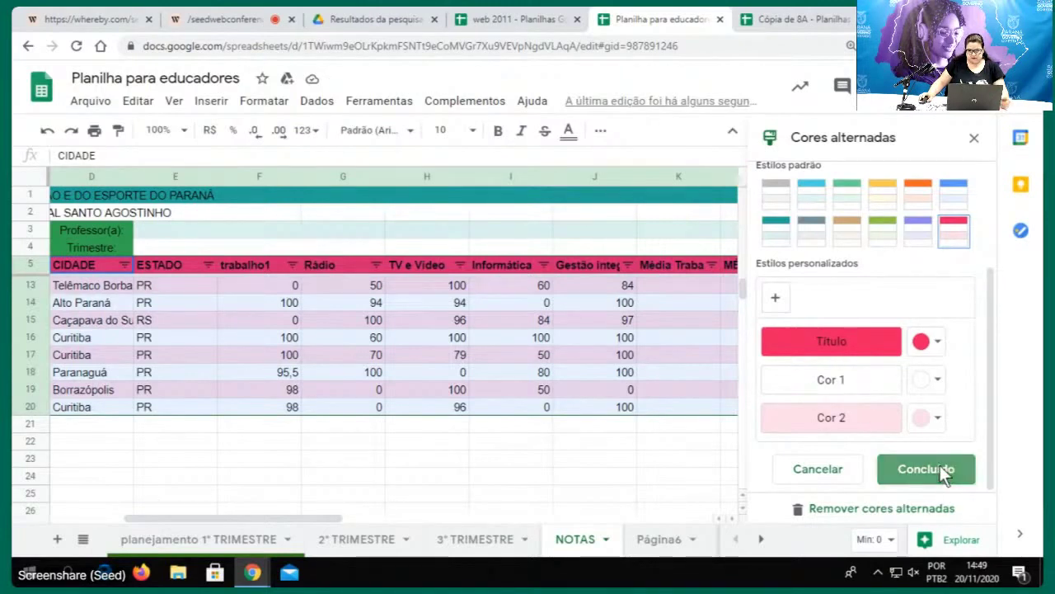
# Look over the recolored grades table across its rows and columns down to row 20
pyautogui.scroll(3, 643, 420)
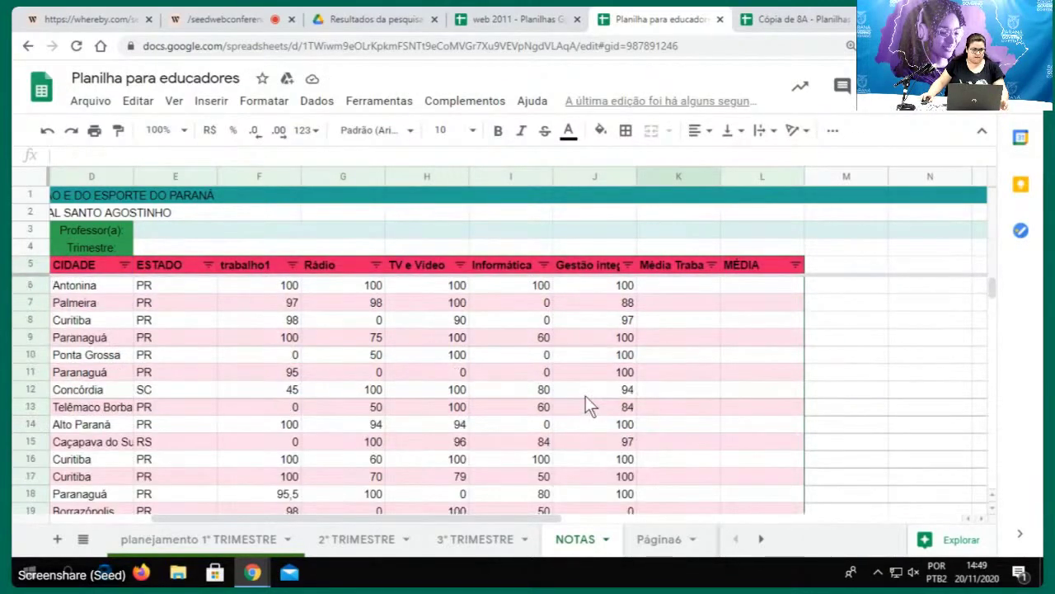
pyautogui.scroll(-3, 586, 395)
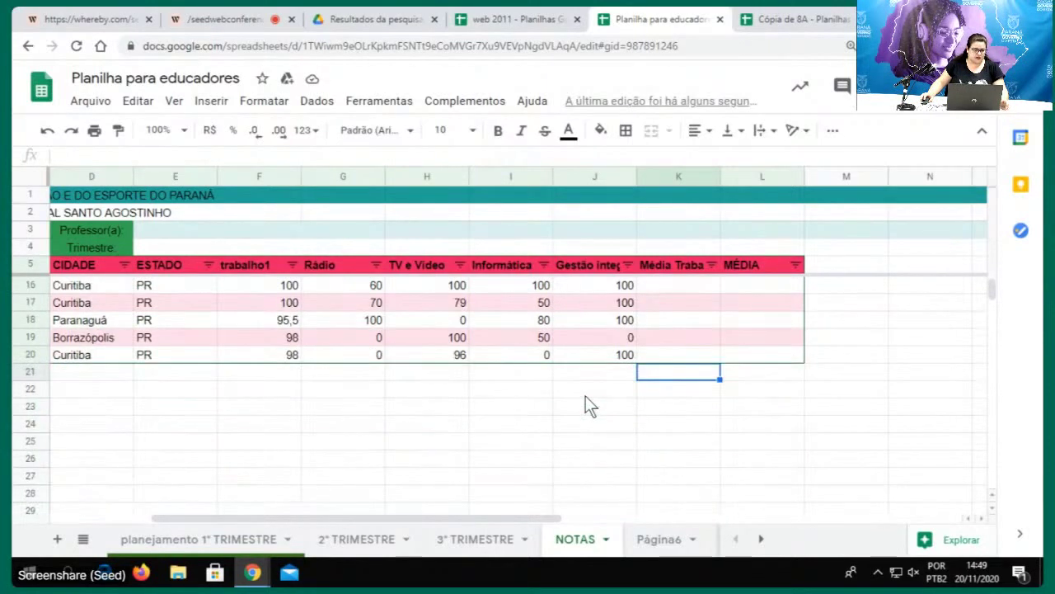
pyautogui.click(376, 512)
pyautogui.moveTo(375, 518); pyautogui.dragTo(302, 523)
pyautogui.moveTo(467, 516); pyautogui.dragTo(591, 518)
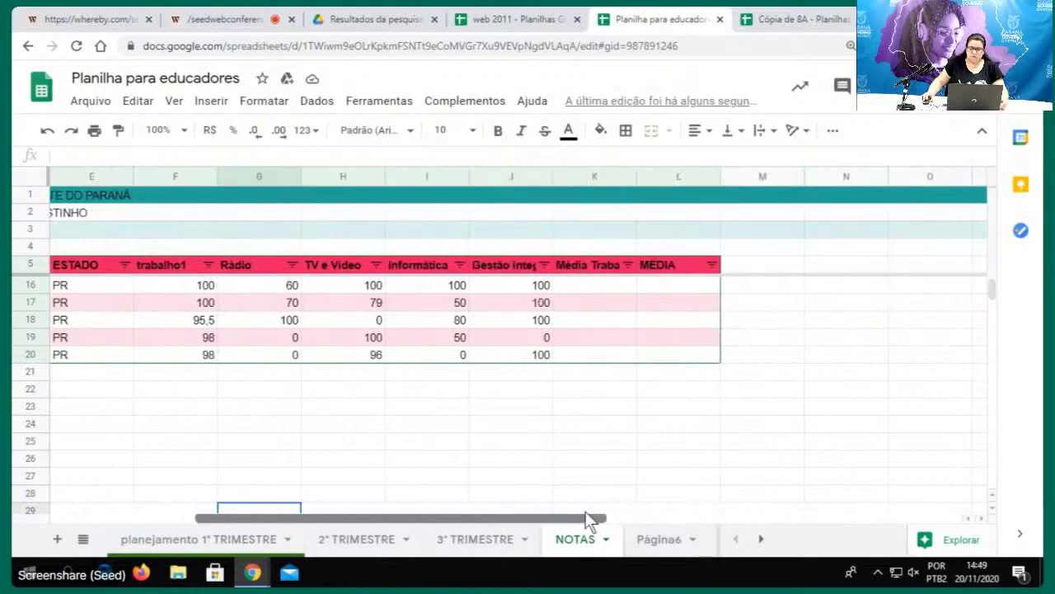
pyautogui.click(612, 282)
pyautogui.scroll(3, 615, 285)
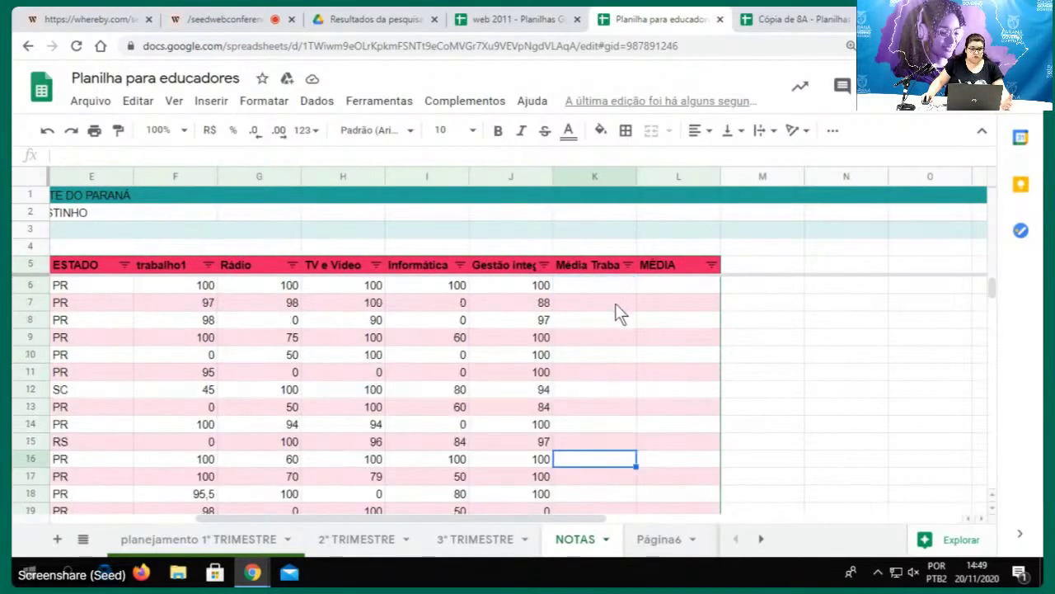
# Examine the first student's grades in row 6, from trabalho1 through the Gestão column
pyautogui.click(608, 285)
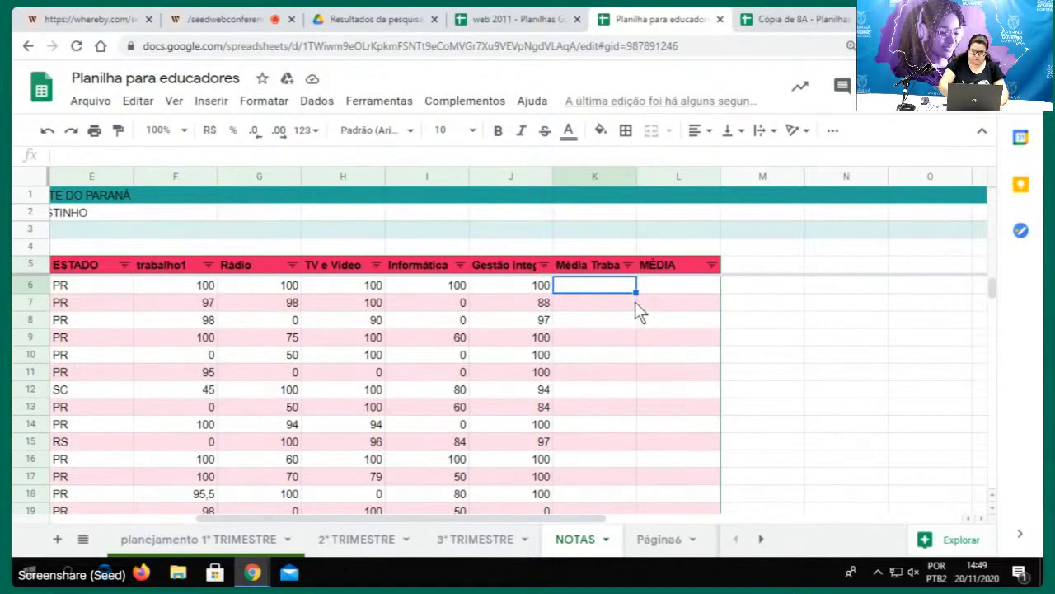
pyautogui.click(508, 288)
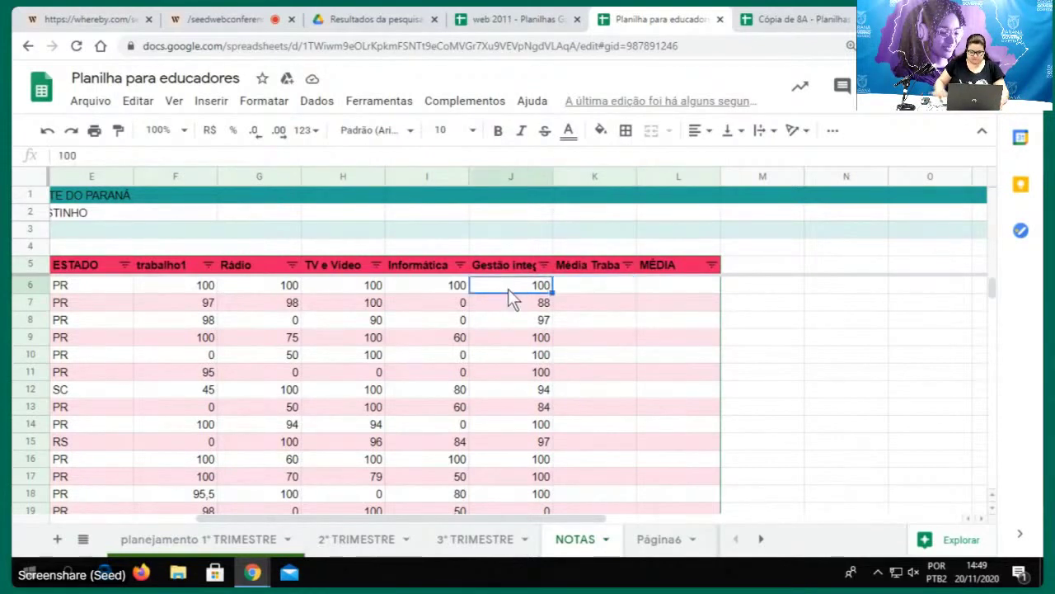
pyautogui.press('Left')
pyautogui.press('Left')
pyautogui.press('Left')
pyautogui.press('Left')
pyautogui.press('Left')
pyautogui.press('Left')
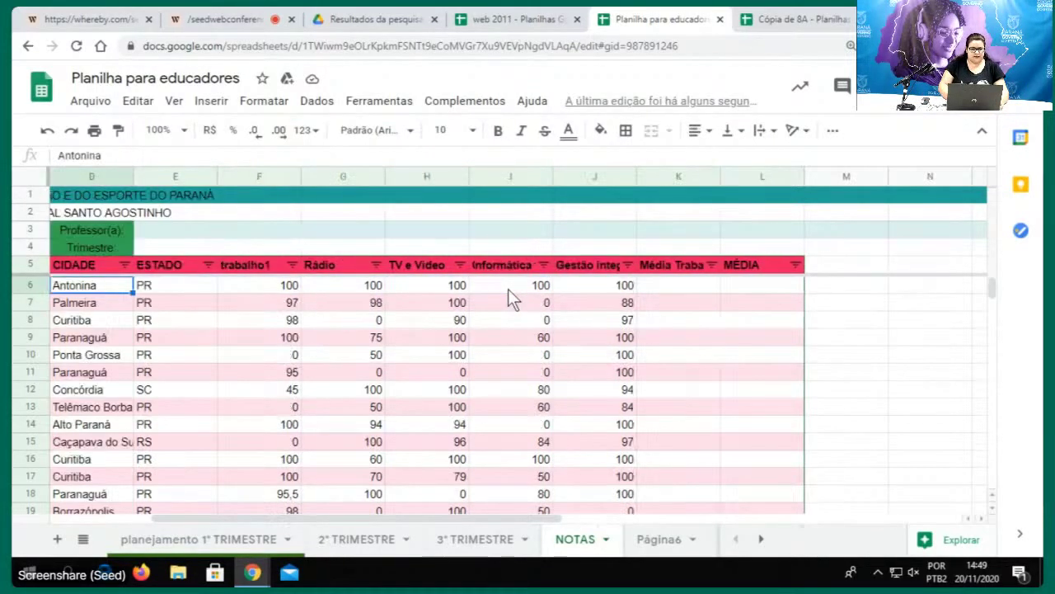
pyautogui.press('Right')
pyautogui.press('Right')
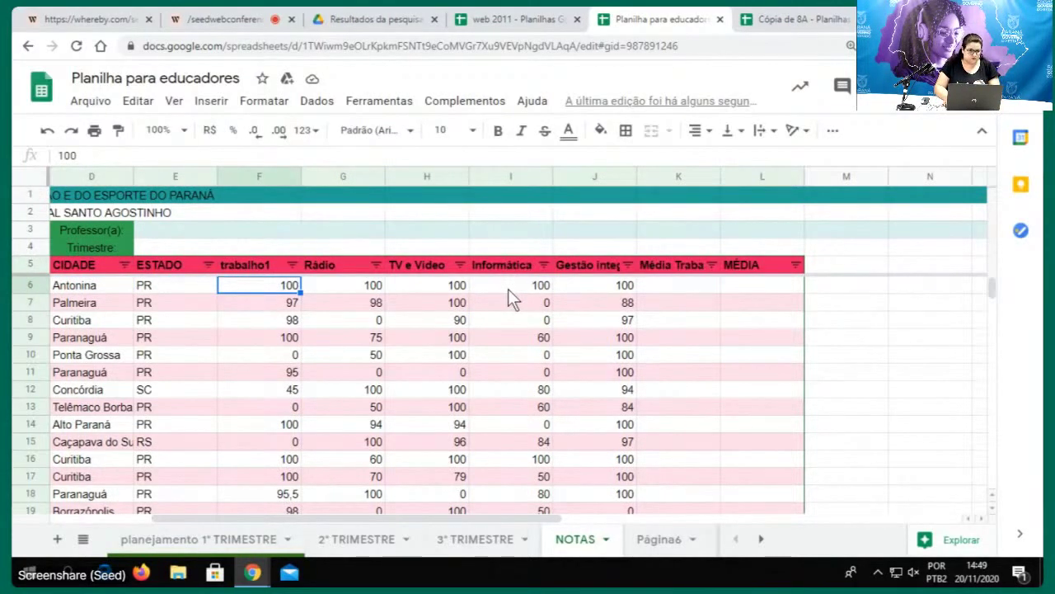
pyautogui.press('Right')
pyautogui.press('Left')
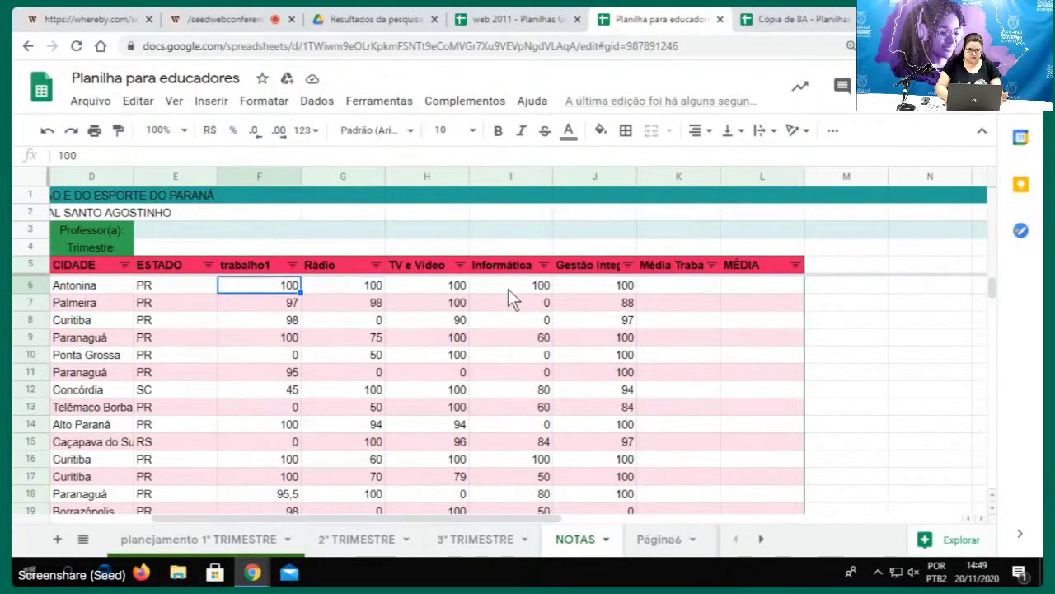
pyautogui.press('Right')
pyautogui.press('Right')
pyautogui.press('Right')
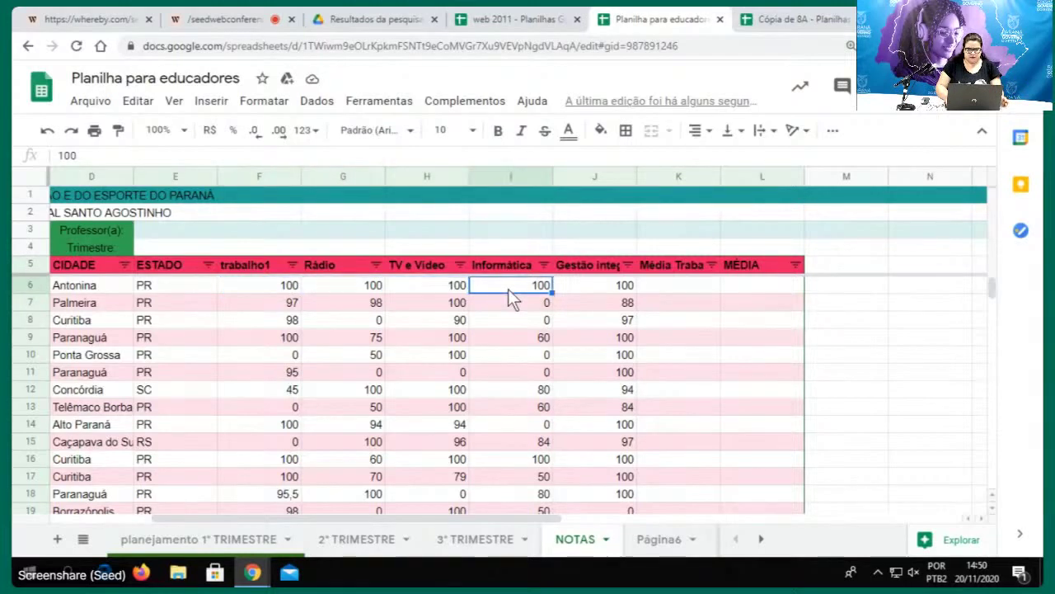
pyautogui.press('Right')
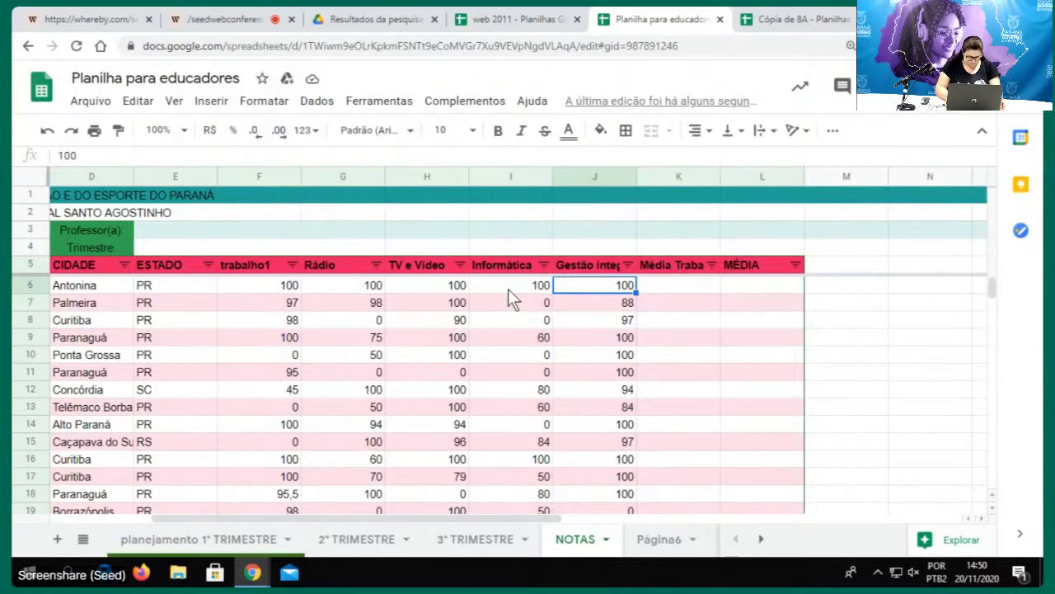
pyautogui.press('Left')
pyautogui.press('Left')
pyautogui.press('Left')
pyautogui.press('Right')
pyautogui.press('Right')
pyautogui.press('Right')
pyautogui.press('Left')
pyautogui.press('Left')
pyautogui.press('Left')
pyautogui.press('Right')
pyautogui.press('Right')
pyautogui.press('Right')
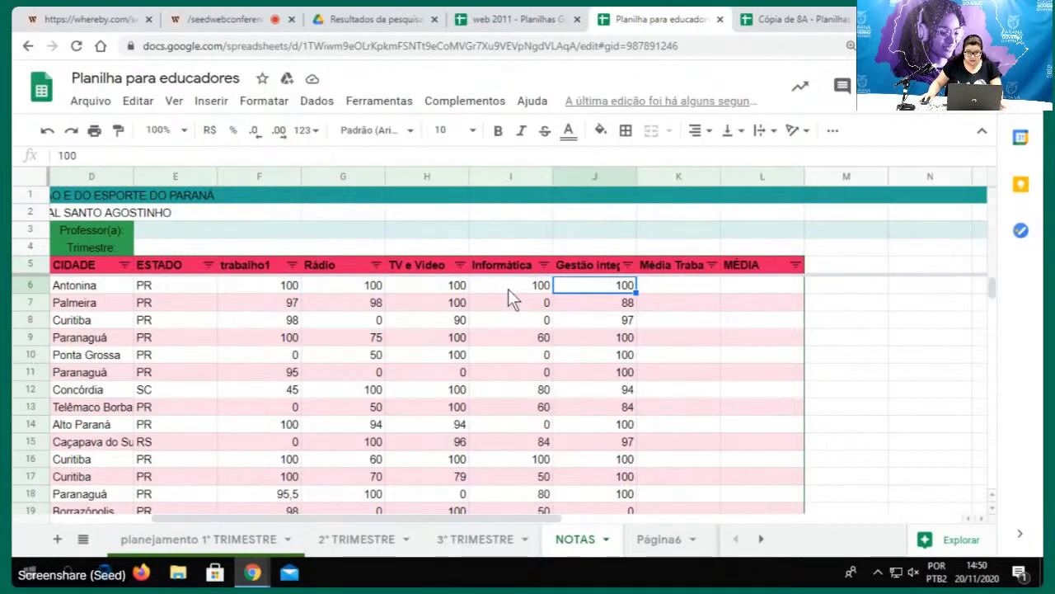
# Enter the formula =MÉDIA(F6:J6) in K6 under Média Trabalho Final
pyautogui.click(663, 264)
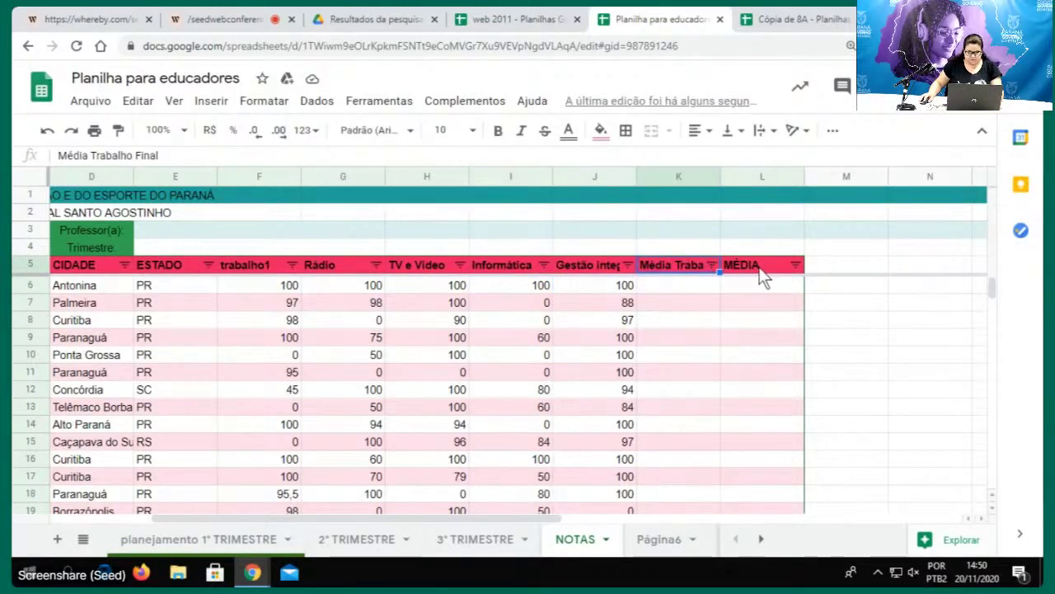
pyautogui.click(703, 285)
pyautogui.write('=')
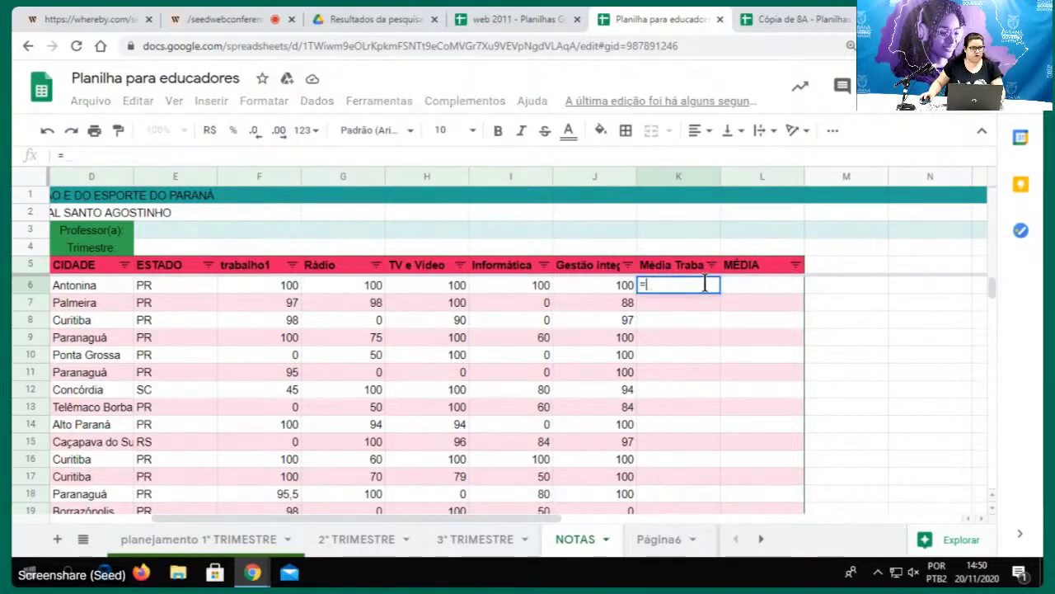
pyautogui.click(831, 134)
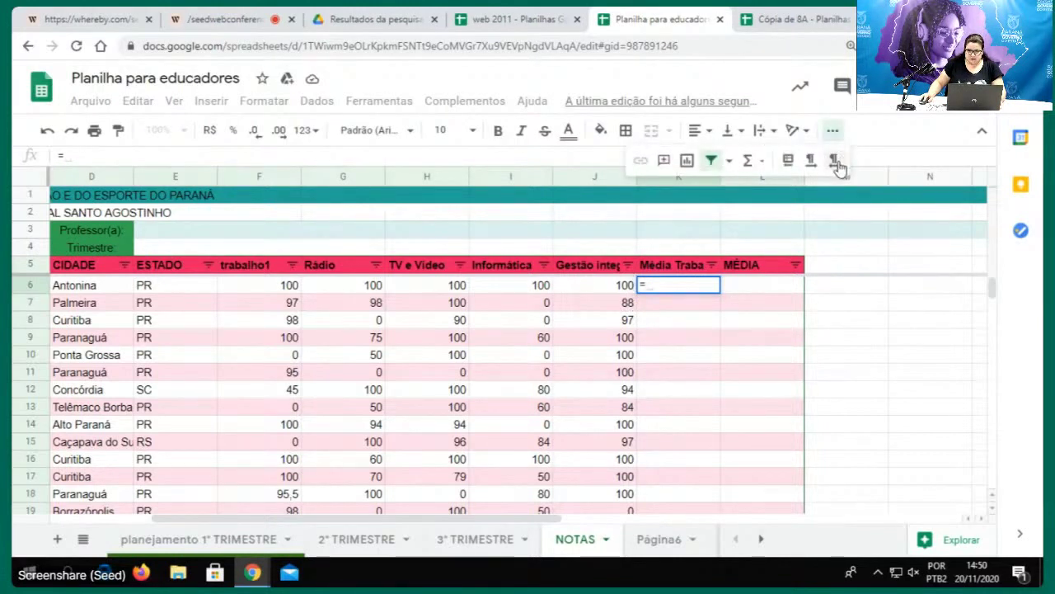
pyautogui.click(760, 164)
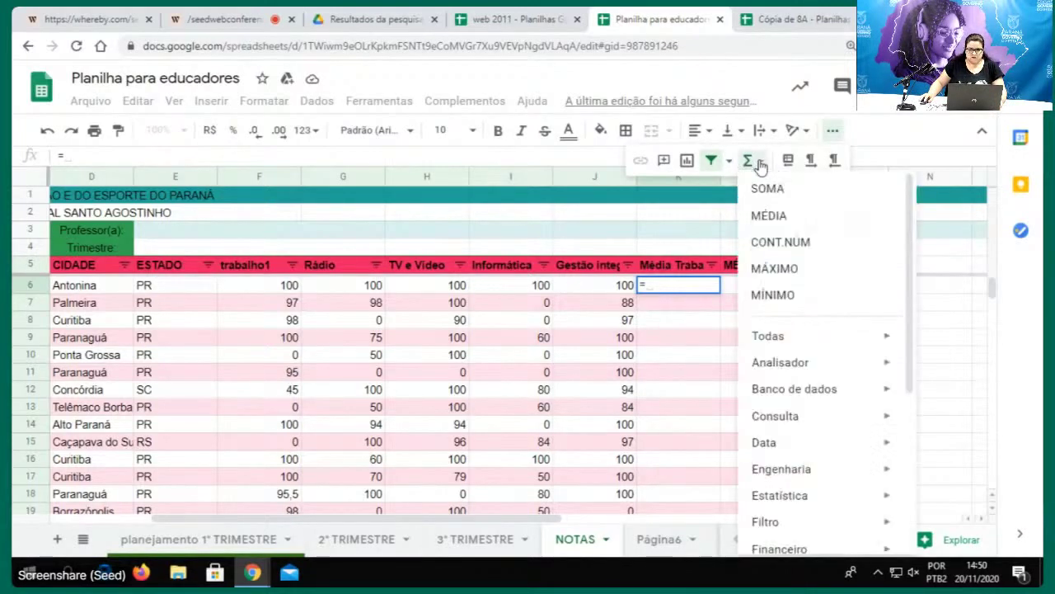
pyautogui.click(773, 216)
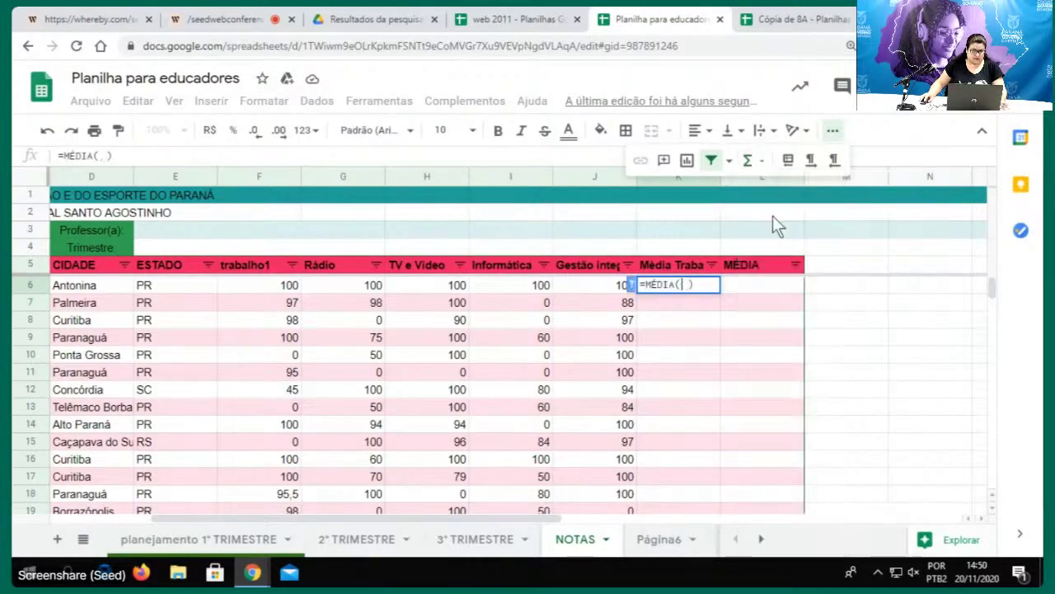
pyautogui.click(607, 287)
pyautogui.moveTo(607, 287); pyautogui.dragTo(288, 289)
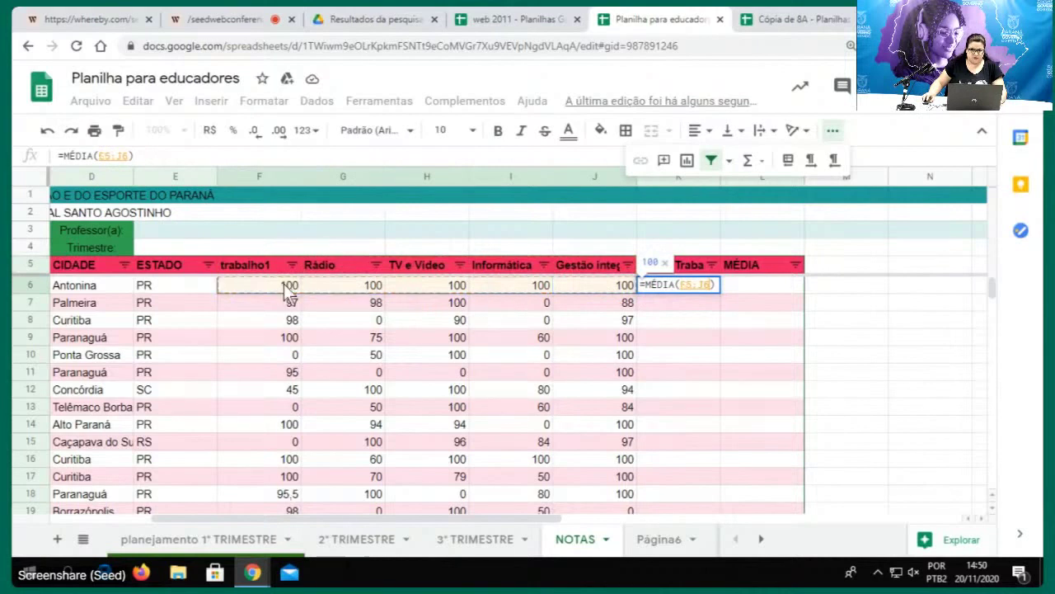
pyautogui.press('Return')
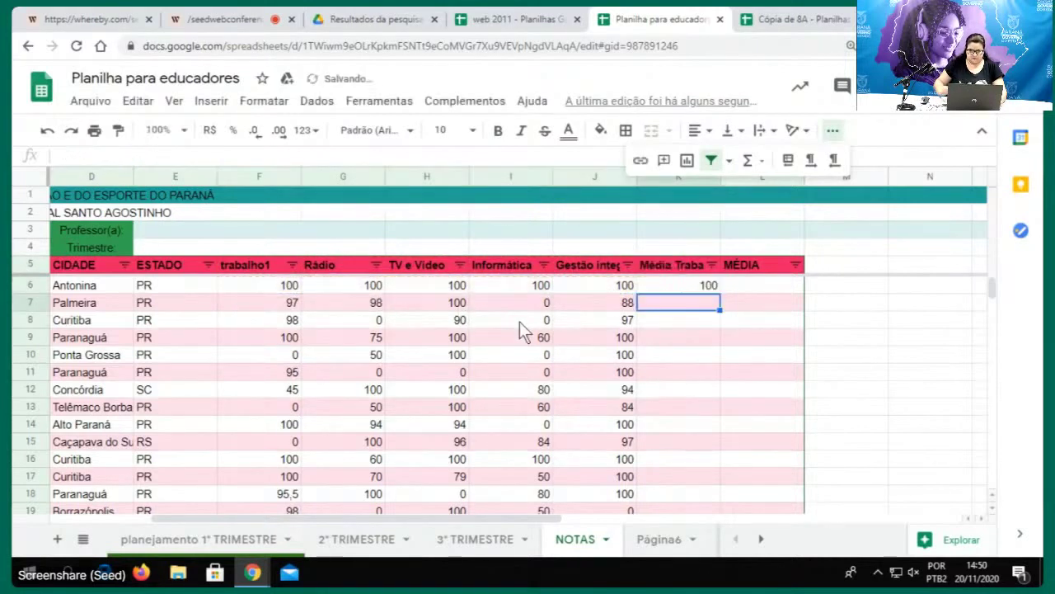
# Fill the K6 average formula down the Média Trabalho Final column for the remaining students and check the formula in K8
pyautogui.click(710, 288)
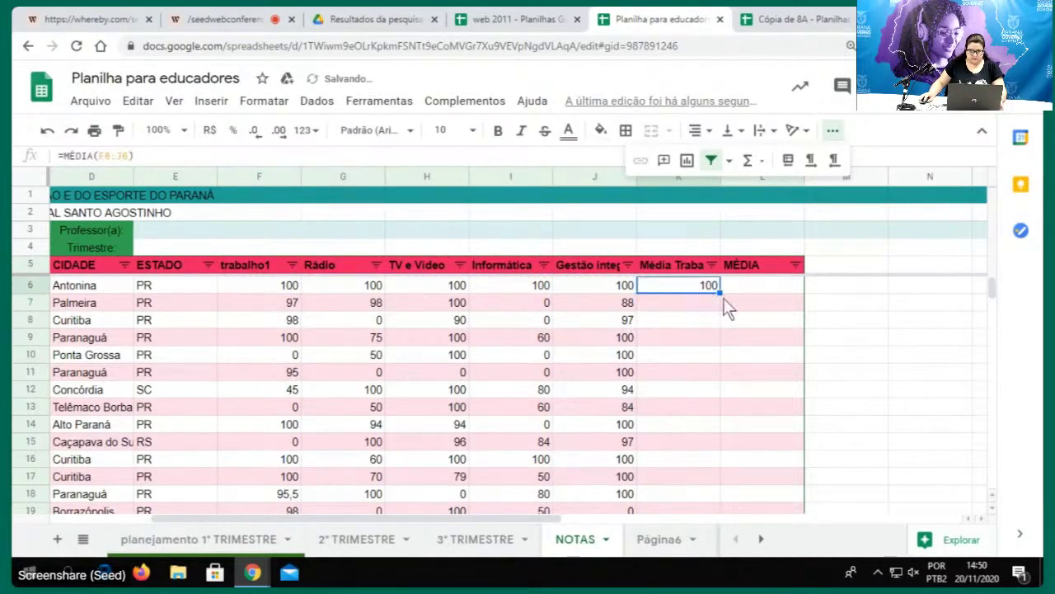
pyautogui.moveTo(720, 294); pyautogui.dragTo(720, 309)
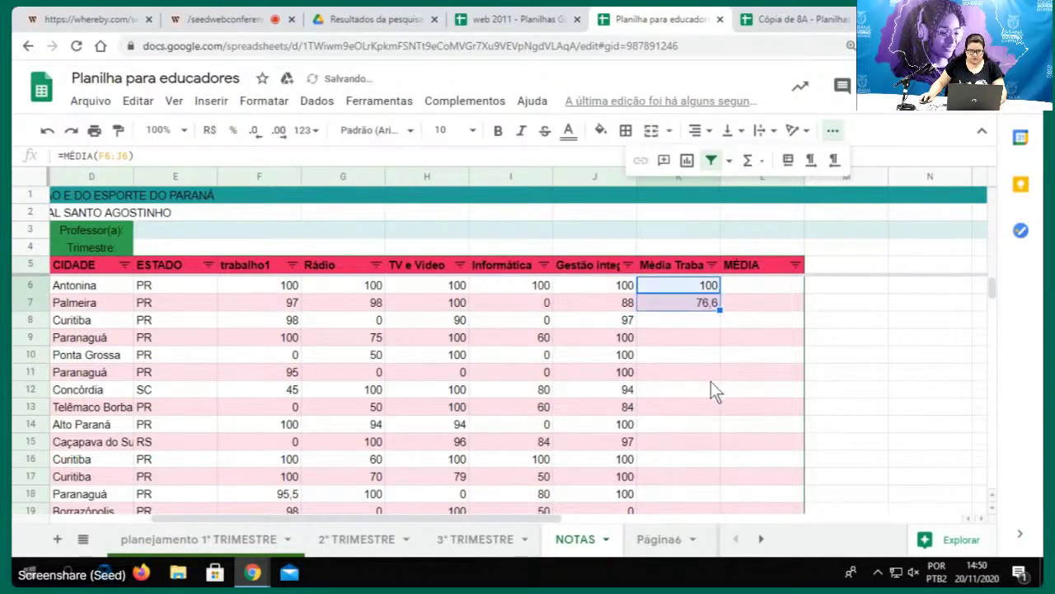
pyautogui.doubleClick(720, 311)
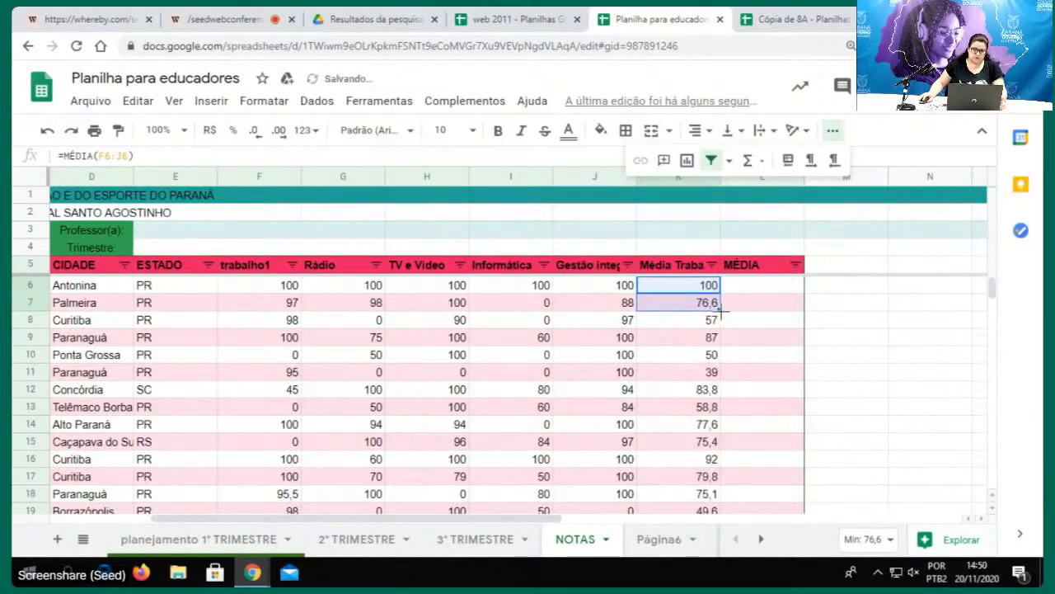
pyautogui.scroll(-3, 701, 363)
pyautogui.scroll(3, 701, 375)
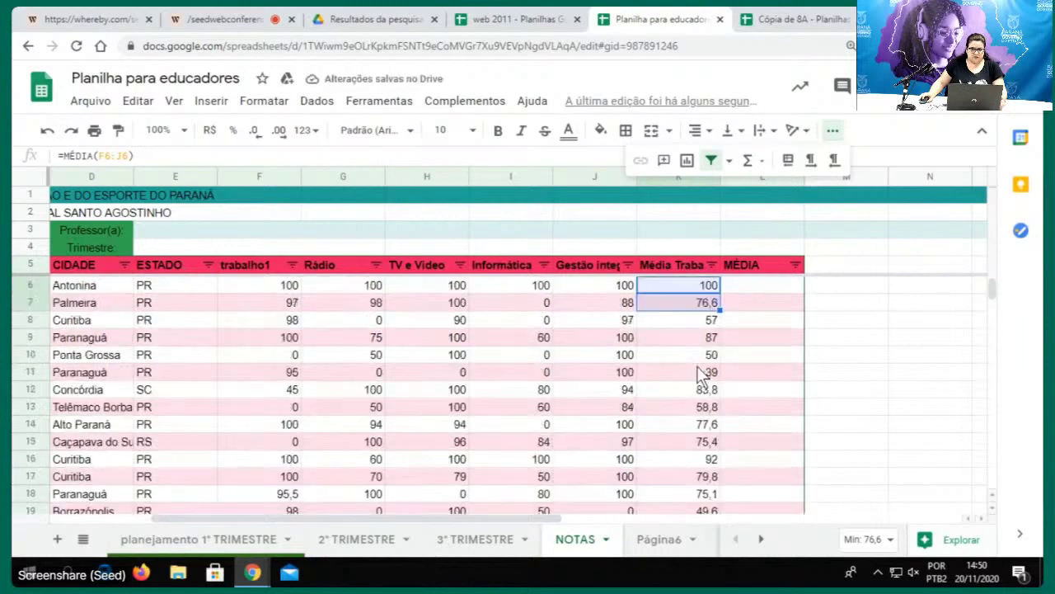
pyautogui.click(691, 324)
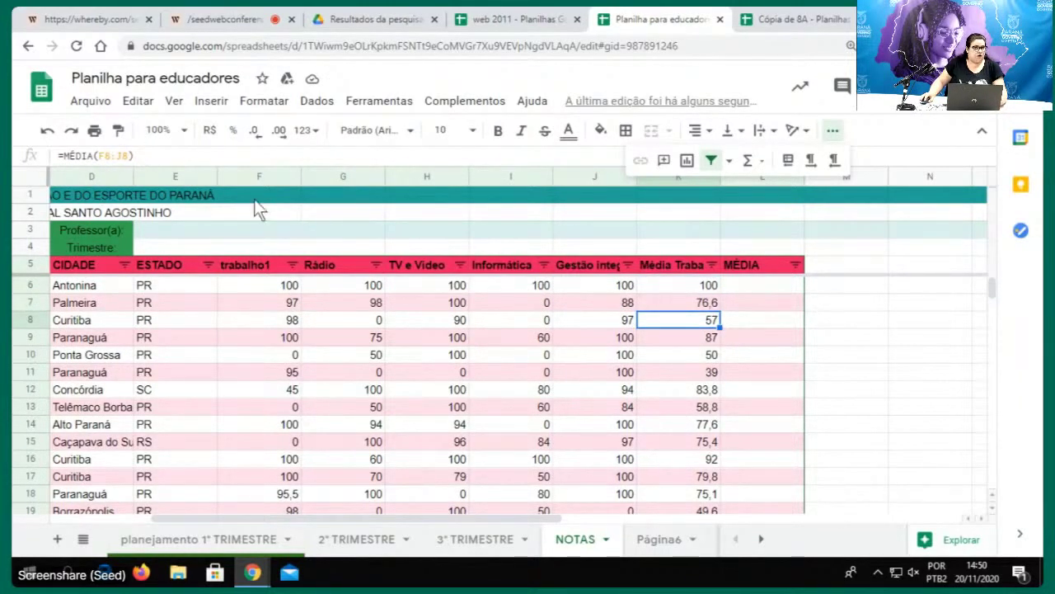
# Enter the formula =SOMA(F6:J6) in L6 under MÉDIA
pyautogui.click(743, 285)
pyautogui.write('=')
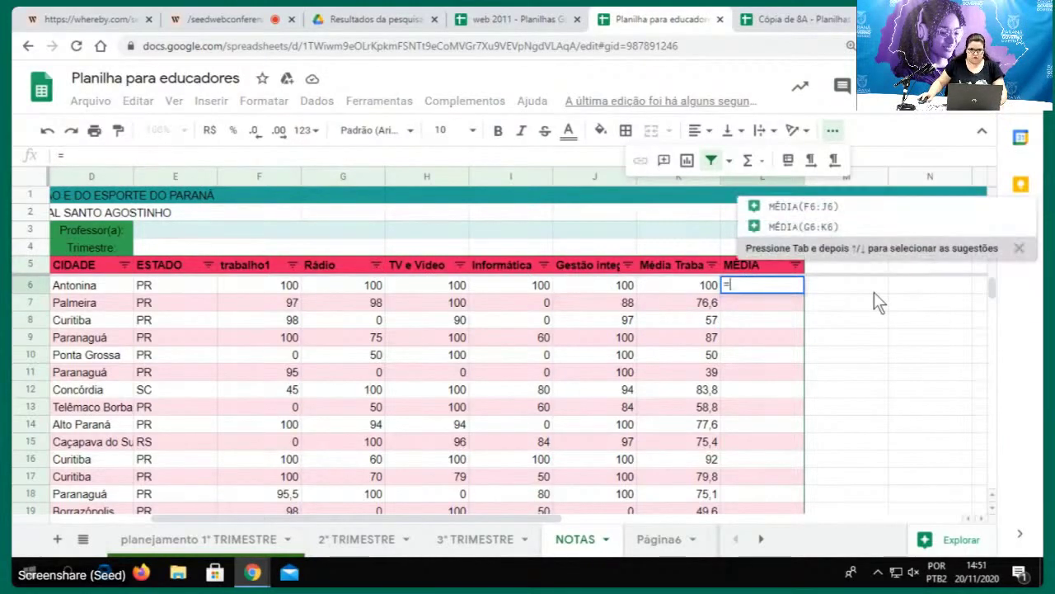
pyautogui.click(748, 160)
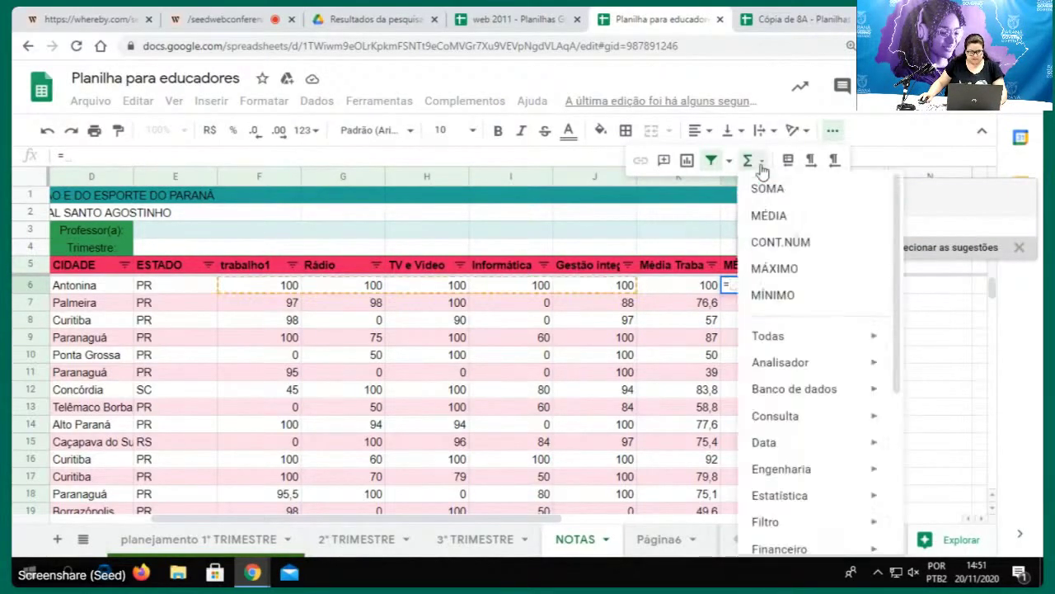
pyautogui.click(764, 188)
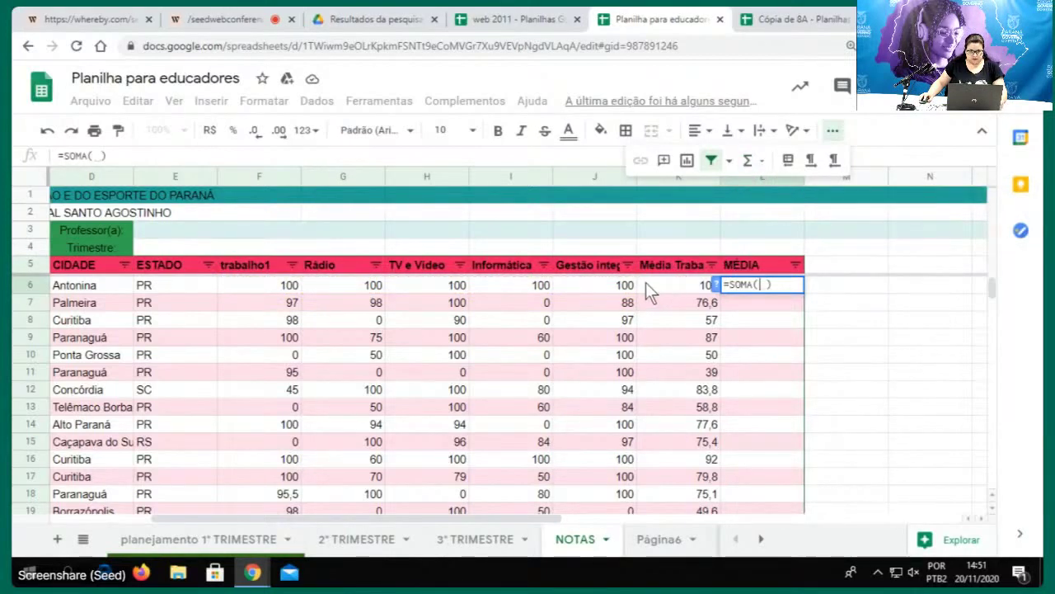
pyautogui.moveTo(626, 286); pyautogui.dragTo(290, 294)
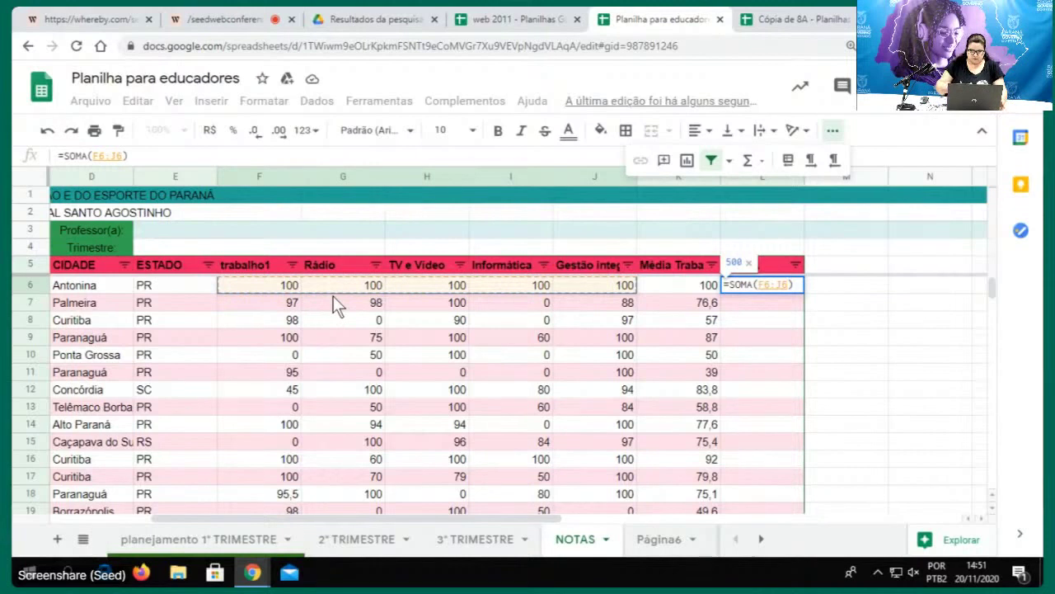
pyautogui.press('Return')
# Change the sum formula in L6 to =SOMA(F6:J6)/5 so it divides the total by the five grades
pyautogui.click(753, 286)
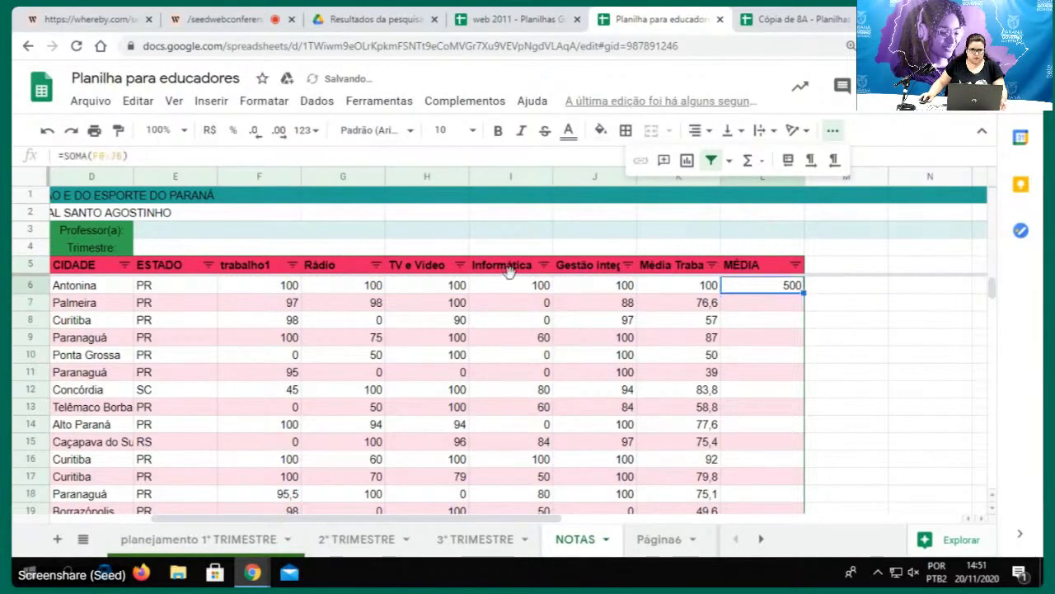
pyautogui.click(188, 157)
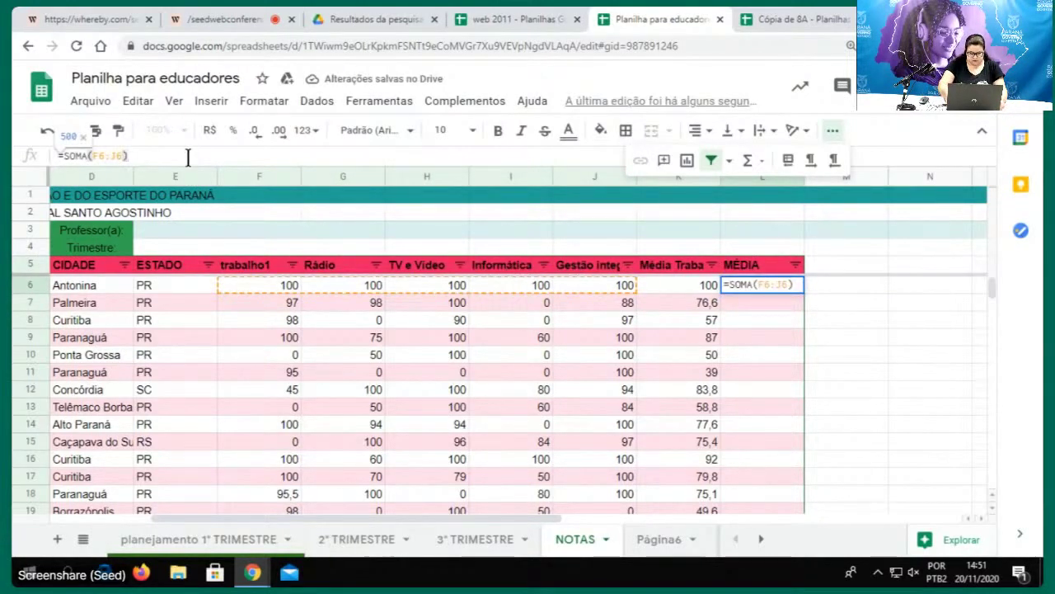
pyautogui.write('/5')
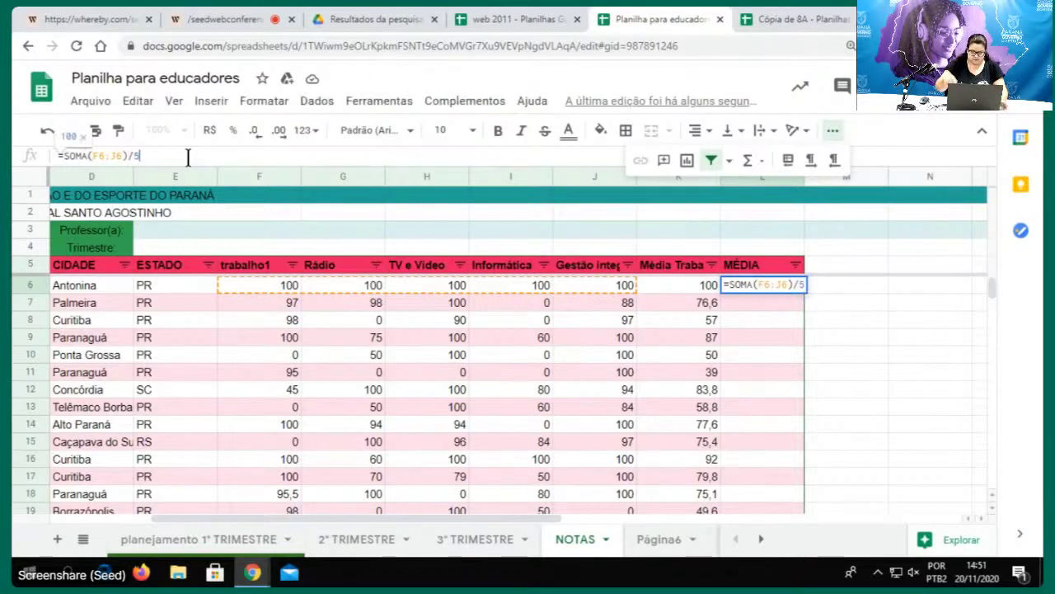
pyautogui.press('Return')
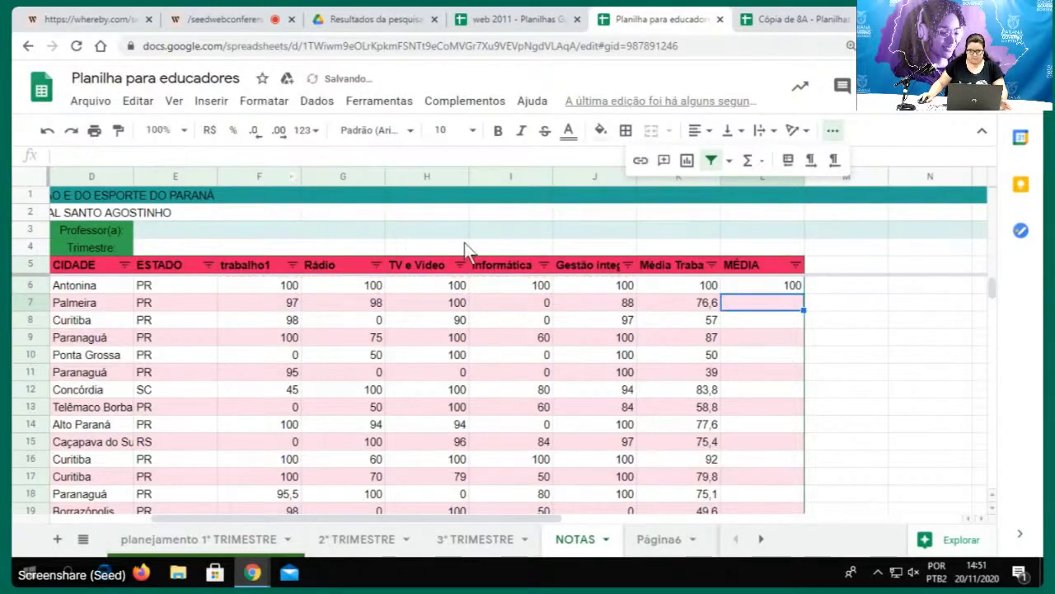
# Fill the L6 formula down the MÉDIA column for the remaining students
pyautogui.click(796, 288)
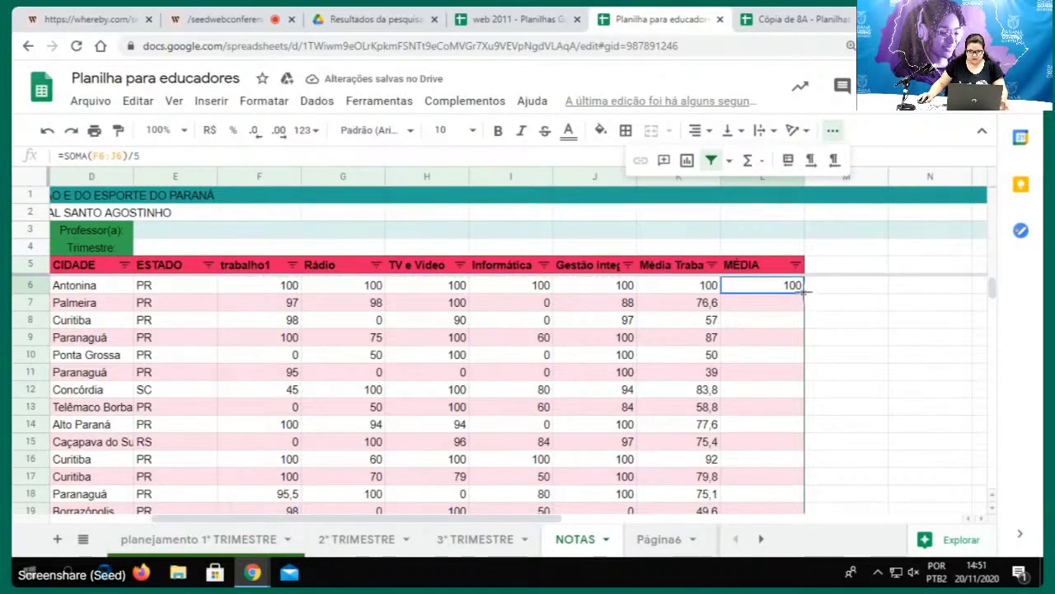
pyautogui.doubleClick(803, 291)
pyautogui.scroll(-1, 788, 338)
pyautogui.scroll(1, 790, 338)
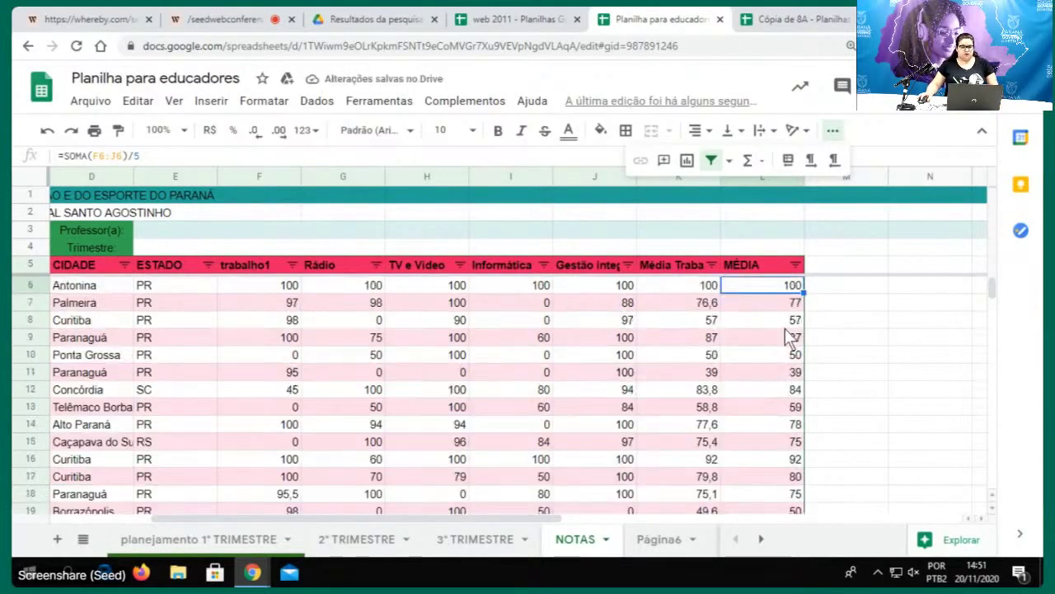
# Compare the Média Trabalho Final results with the MÉDIA column across all student rows, checking the formula in K7
pyautogui.click(708, 304)
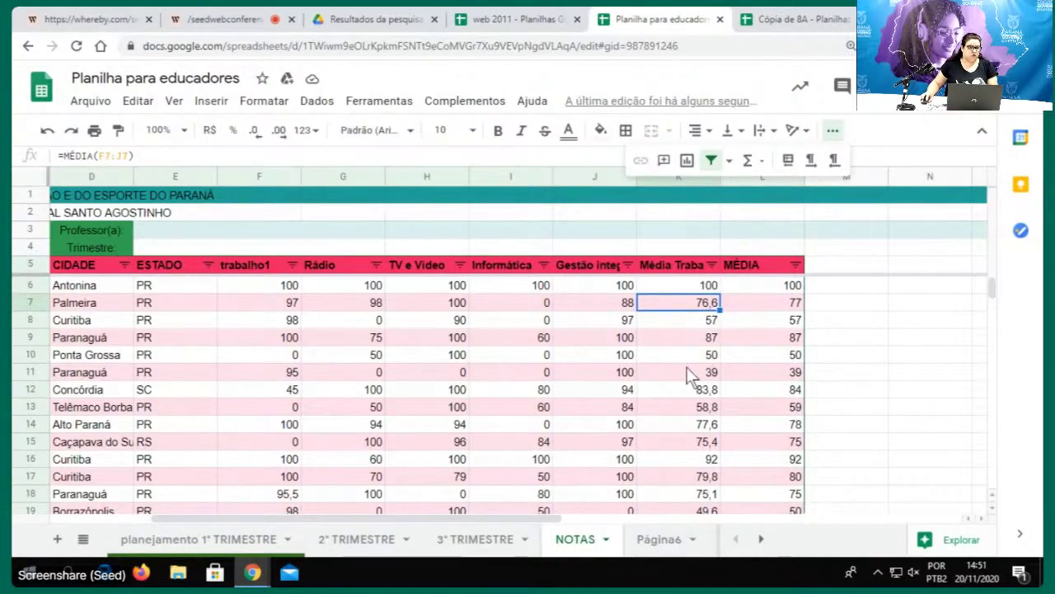
pyautogui.scroll(-1, 780, 313)
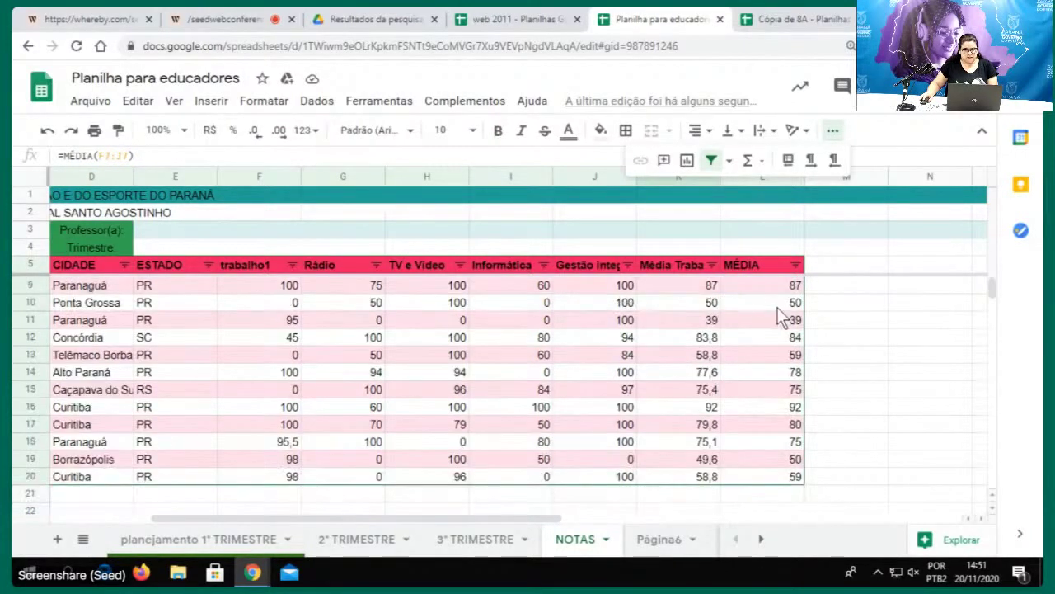
pyautogui.scroll(1, 678, 459)
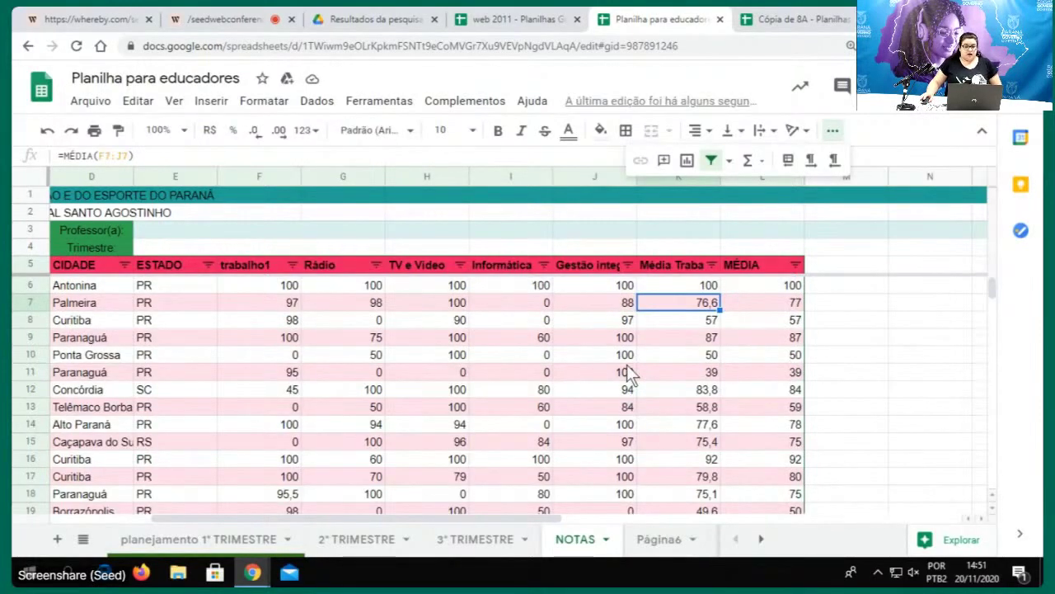
pyautogui.scroll(-3, 724, 363)
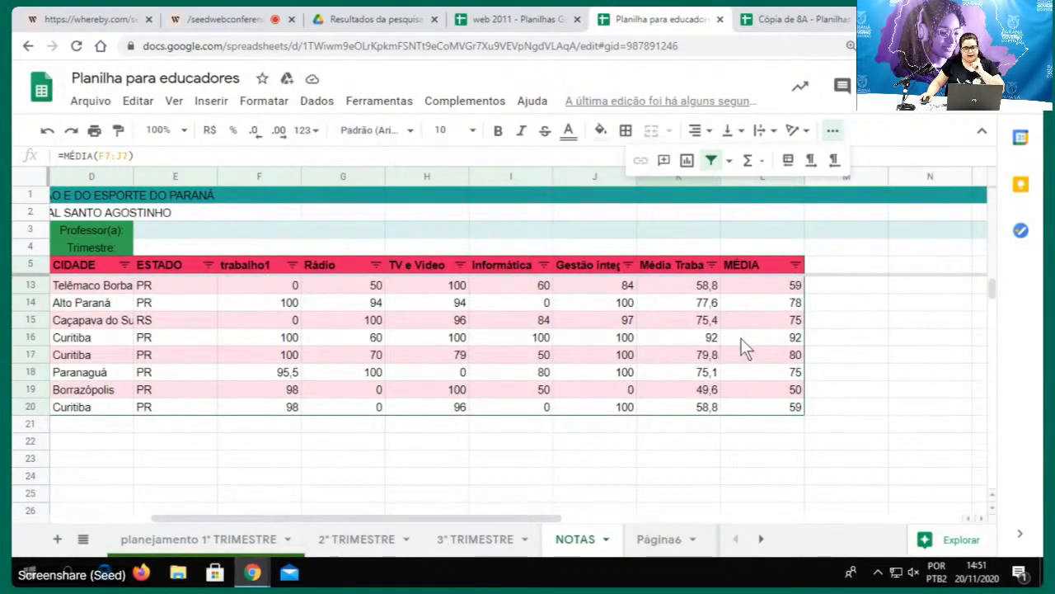
pyautogui.scroll(3, 746, 342)
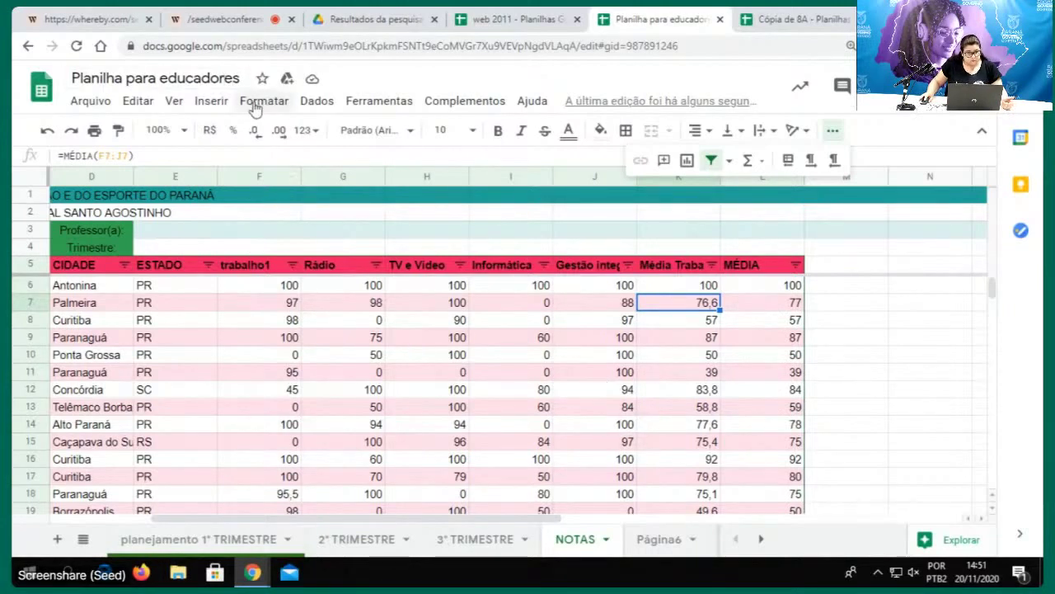
# Start a conditional formatting rule and apply it to the Média Trabalho Final range K6:K20
pyautogui.click(303, 102)
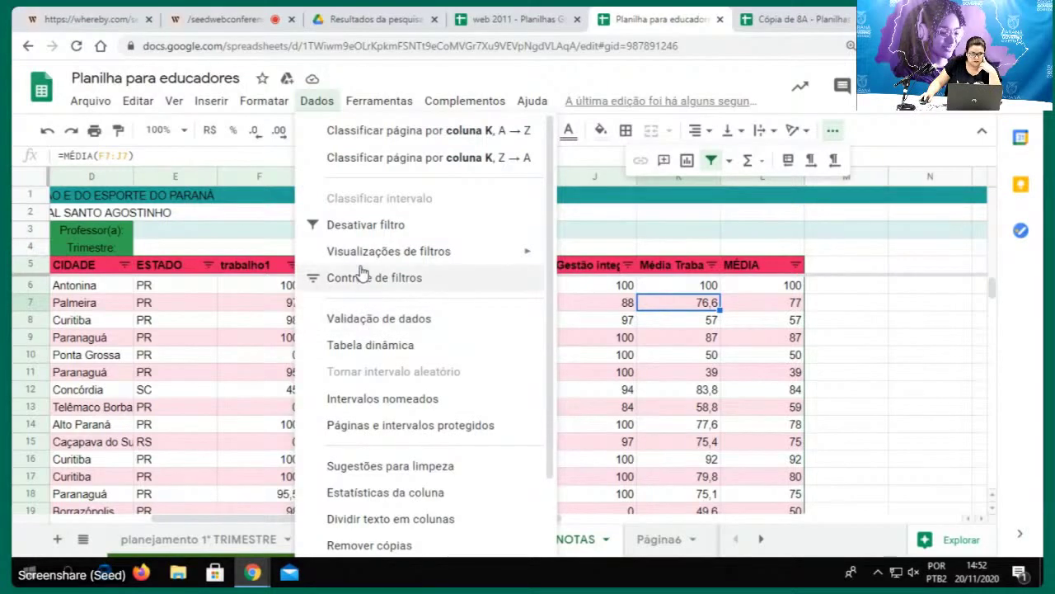
pyautogui.moveTo(277, 97)
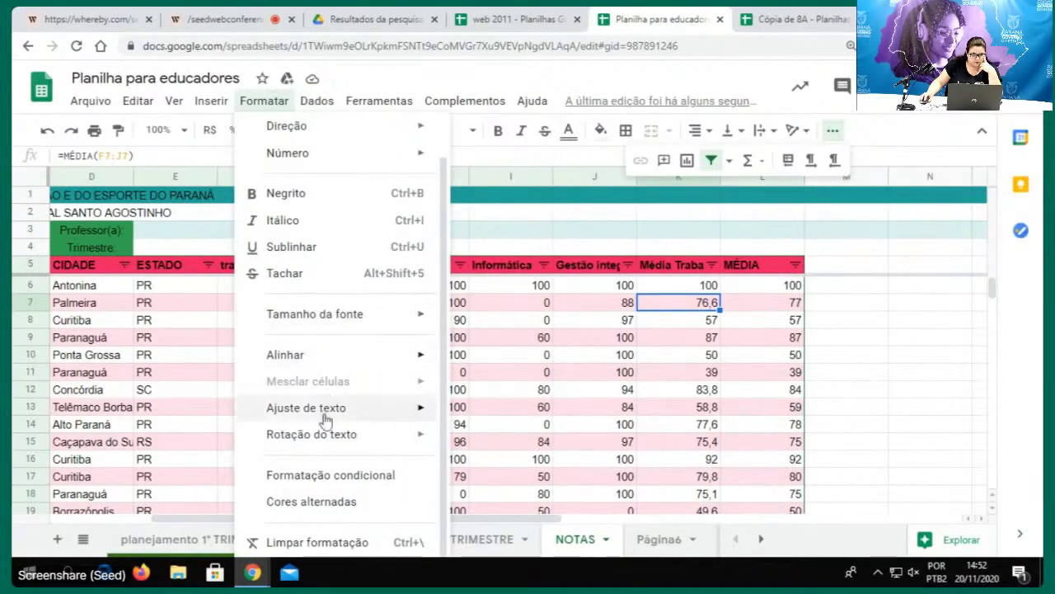
pyautogui.click(329, 476)
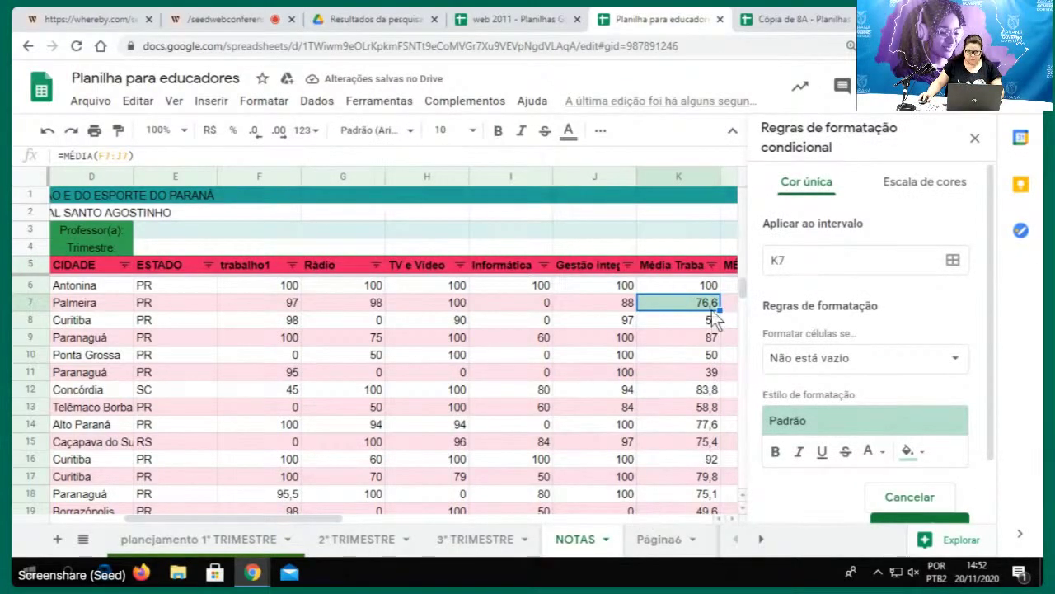
pyautogui.moveTo(683, 281); pyautogui.dragTo(695, 303)
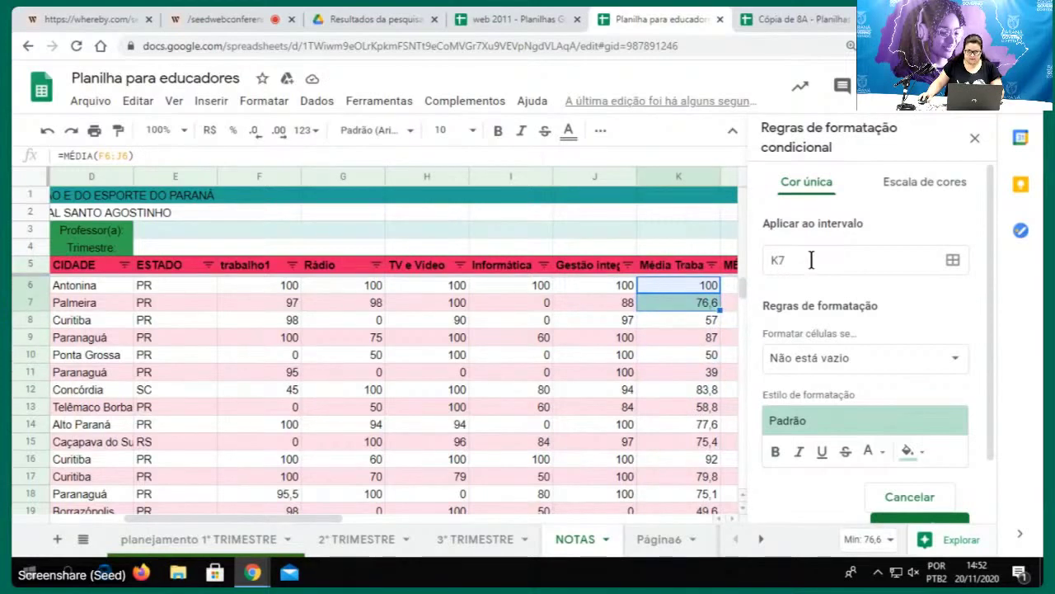
pyautogui.click(952, 262)
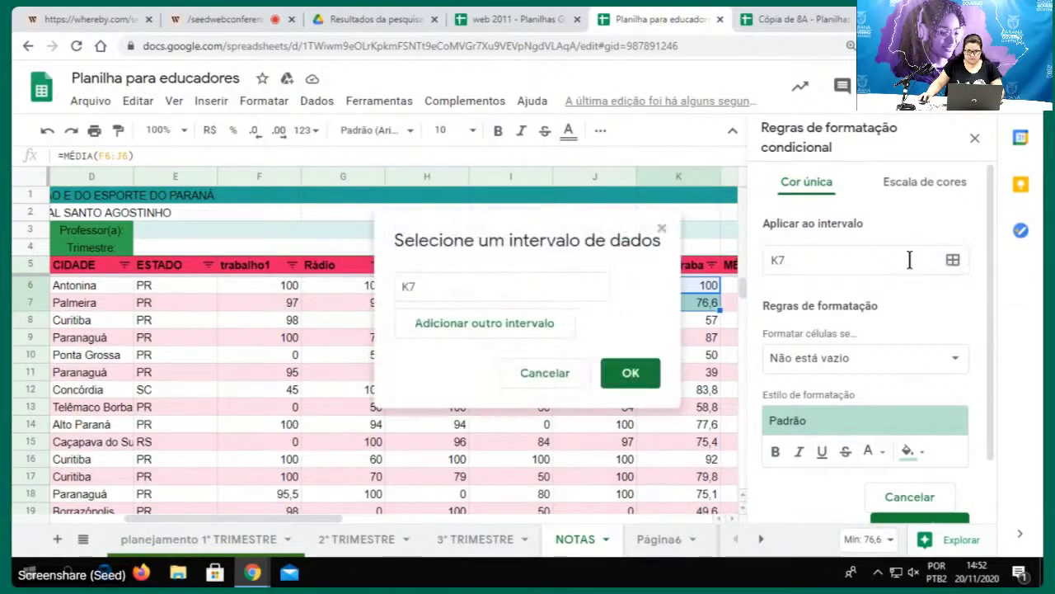
pyautogui.moveTo(697, 285); pyautogui.dragTo(703, 481)
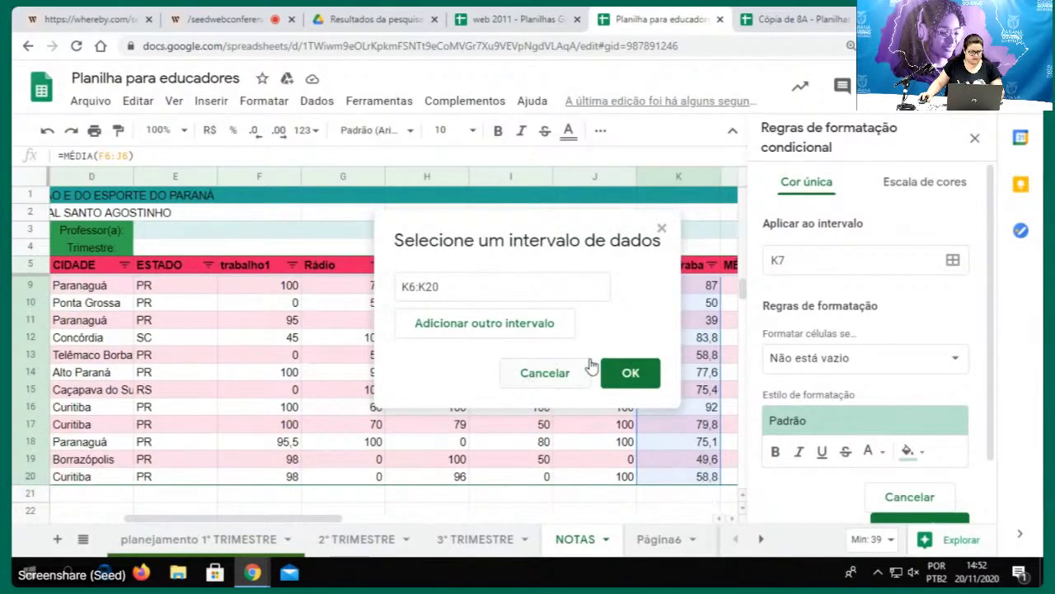
pyautogui.scroll(1, 680, 294)
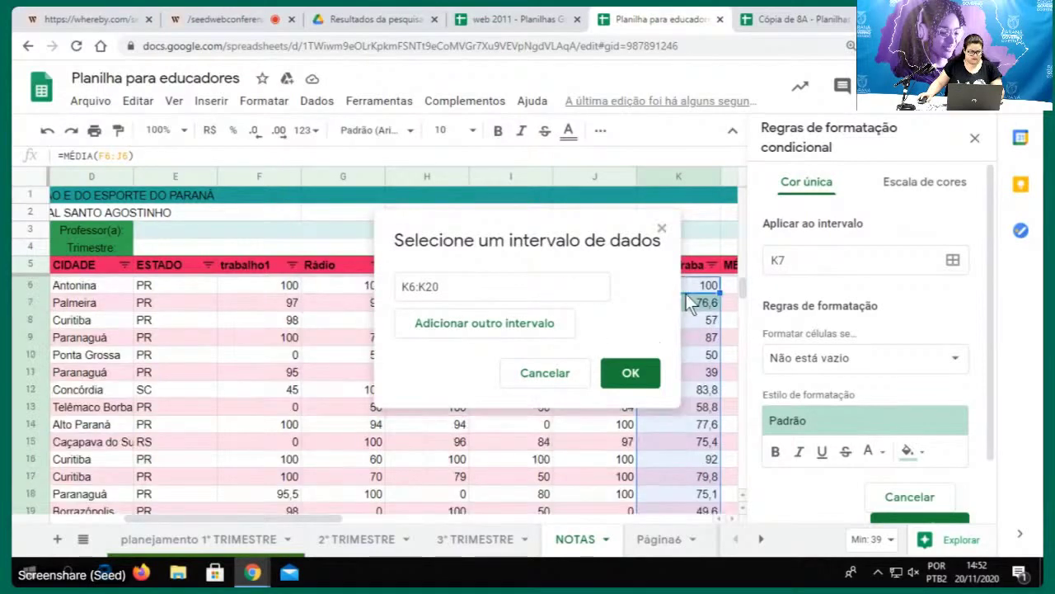
pyautogui.click(629, 373)
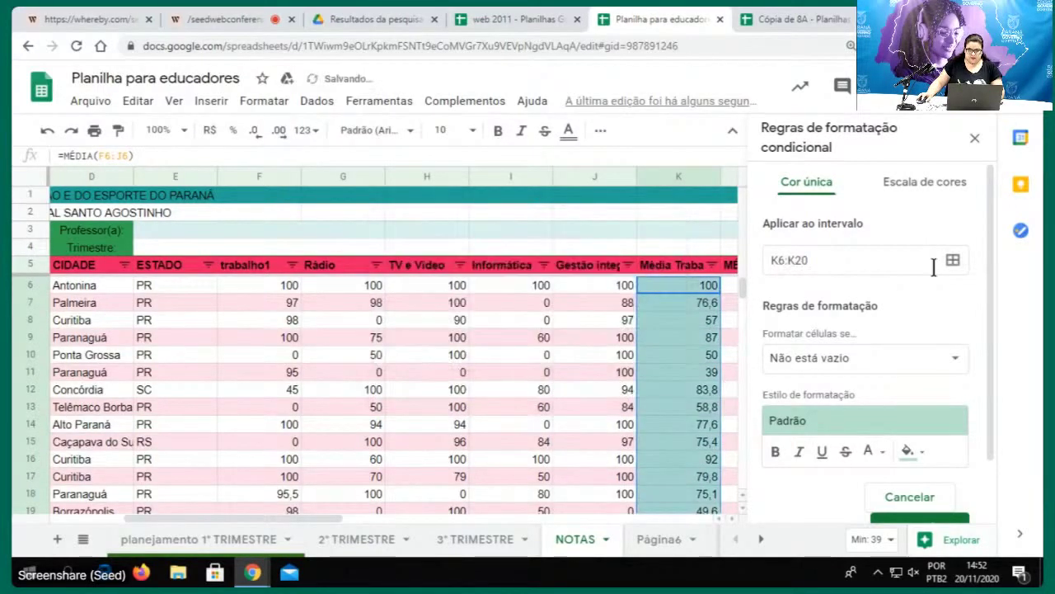
# Set the rule's condition to "Menor ou igual a" with the value 60
pyautogui.click(856, 366)
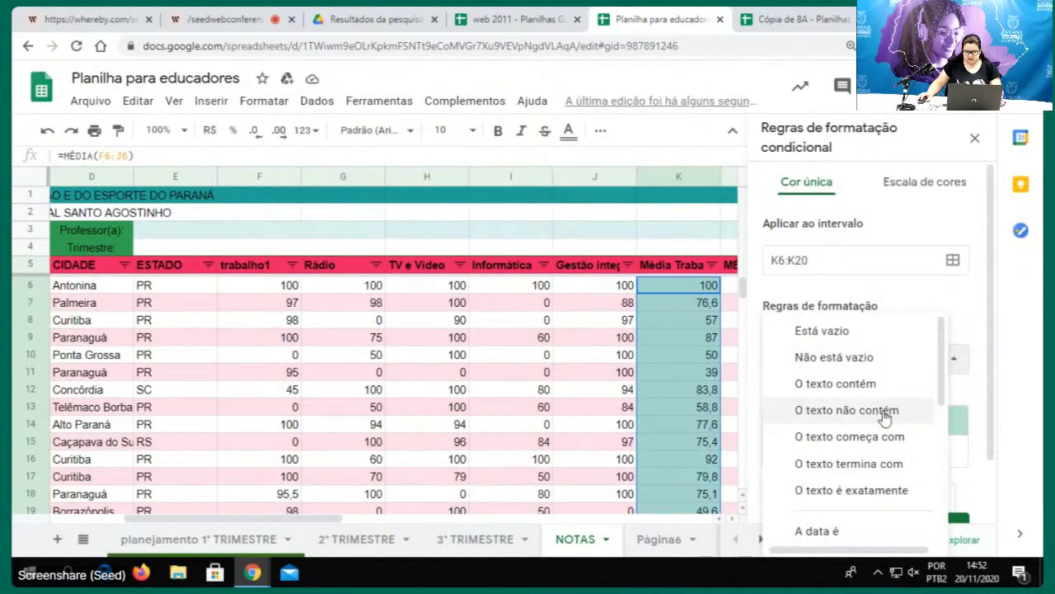
pyautogui.scroll(-2, 872, 443)
pyautogui.scroll(3, 872, 442)
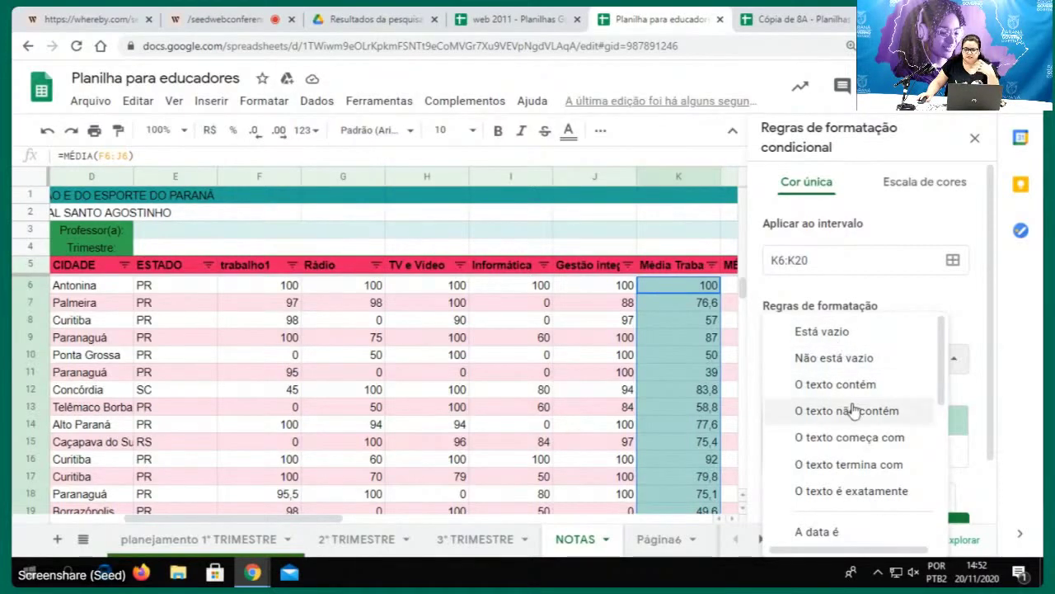
pyautogui.scroll(-1, 853, 388)
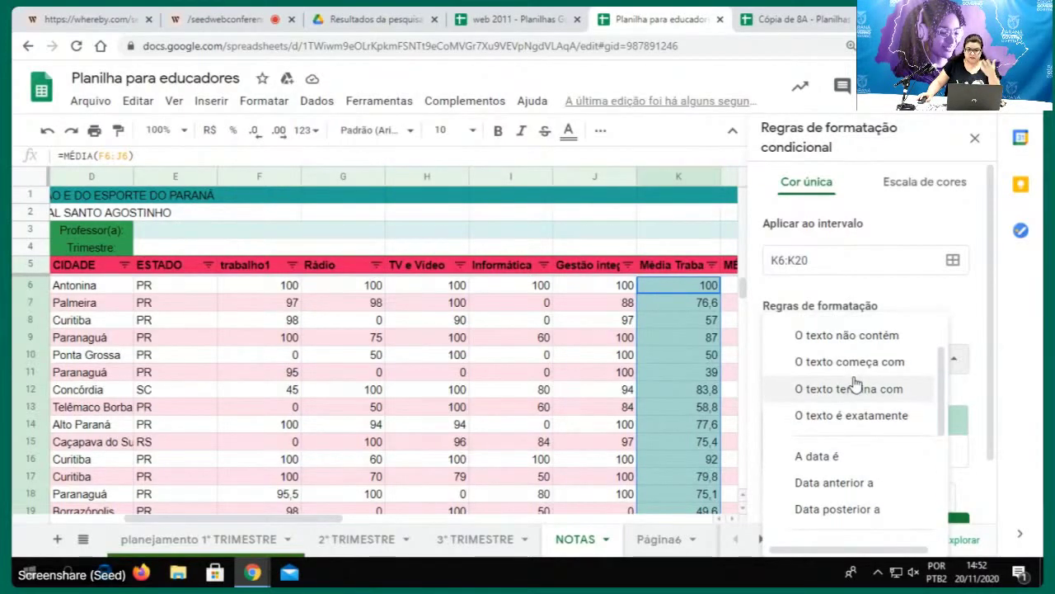
pyautogui.scroll(-1, 862, 416)
pyautogui.scroll(-1, 834, 405)
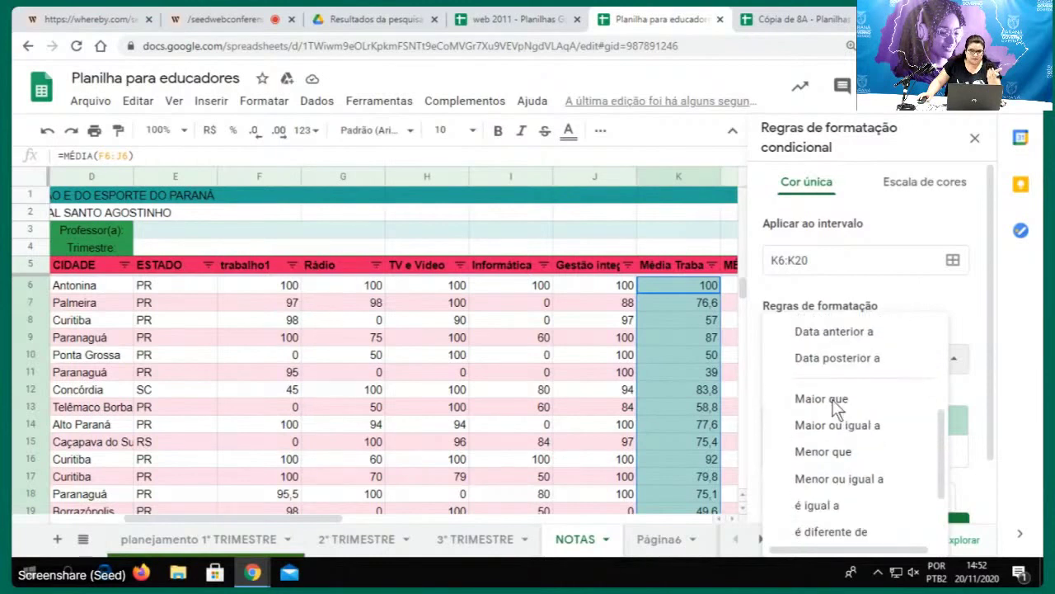
pyautogui.scroll(-1, 827, 408)
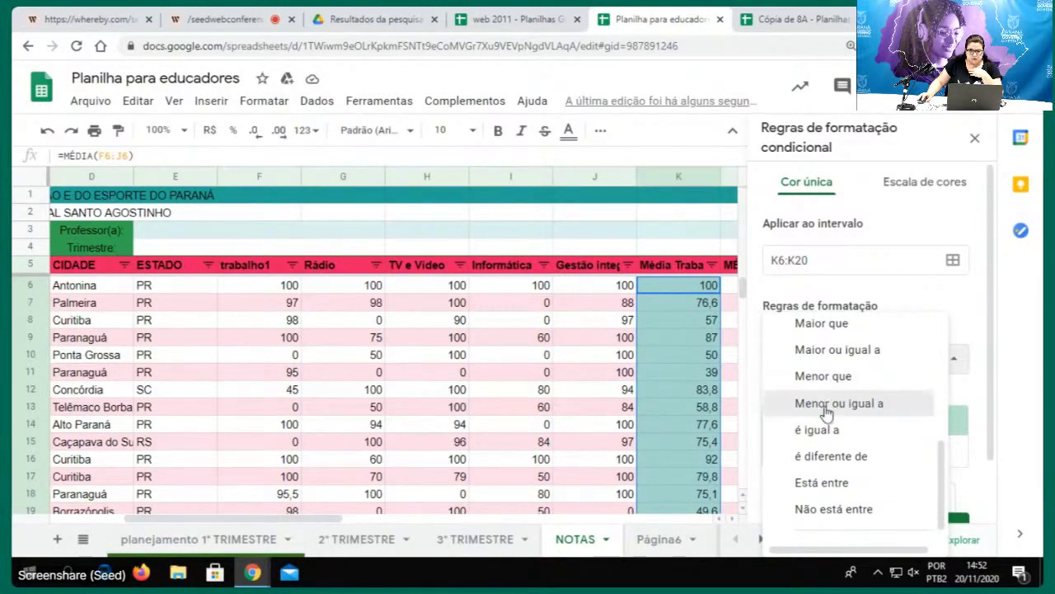
pyautogui.click(824, 403)
pyautogui.click(833, 397)
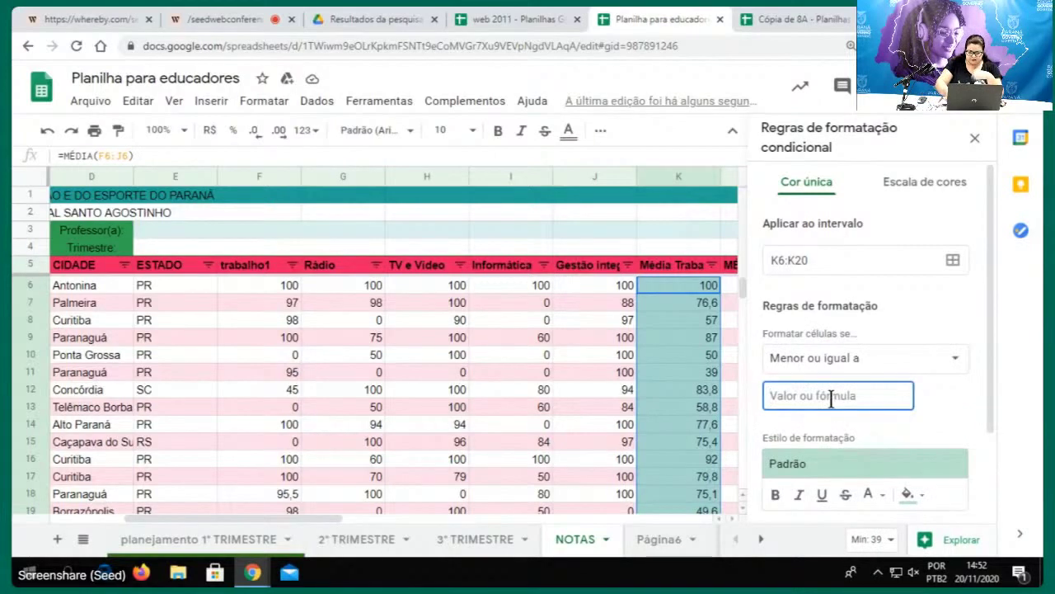
pyautogui.write('6')
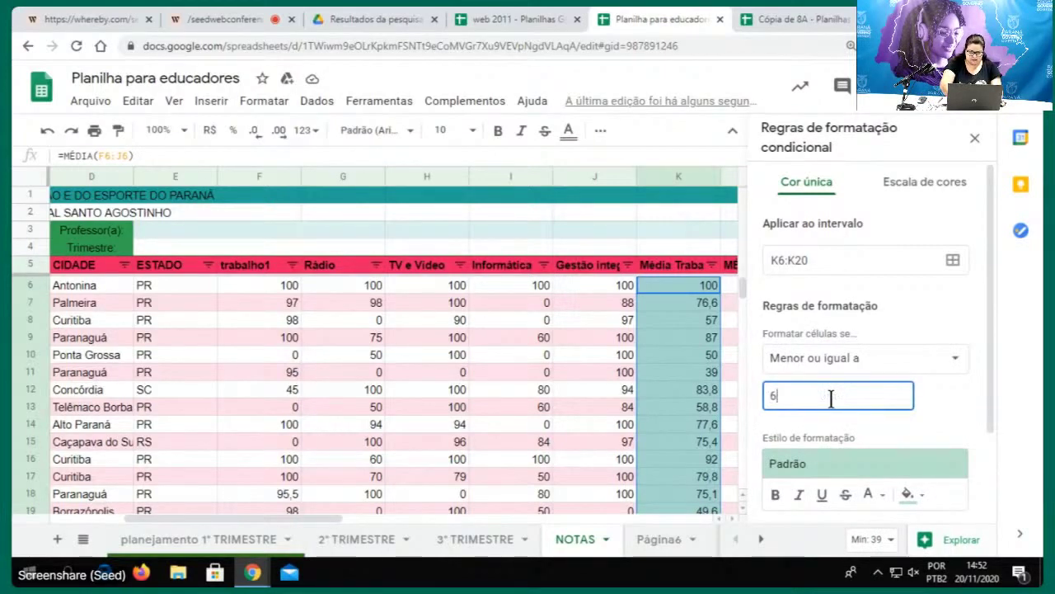
pyautogui.write('0')
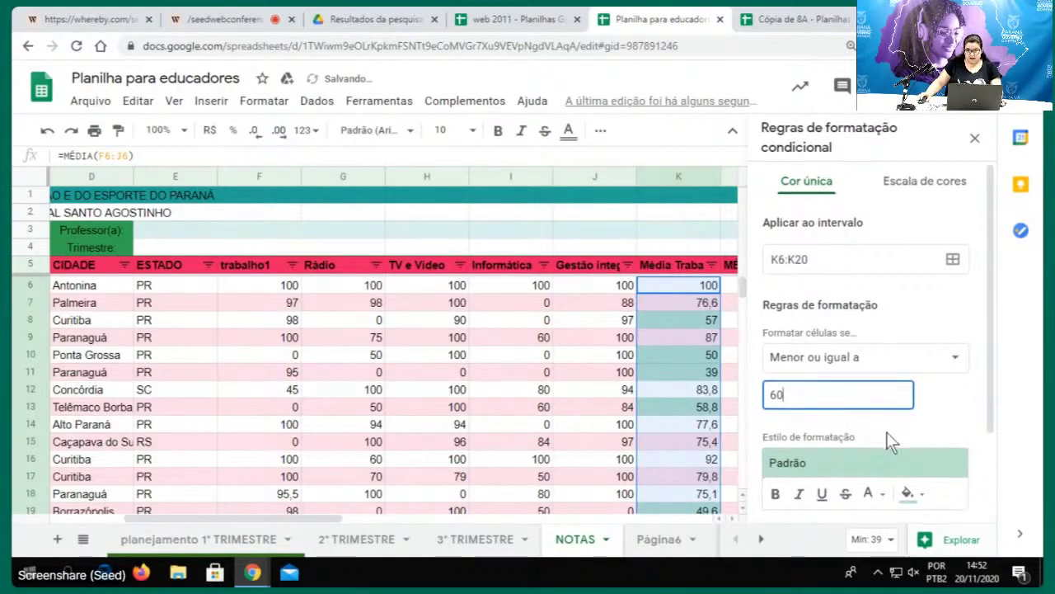
# Give the rule a custom format with a red fill, save it and close the conditional formatting rules
pyautogui.scroll(-2, 886, 437)
pyautogui.click(844, 356)
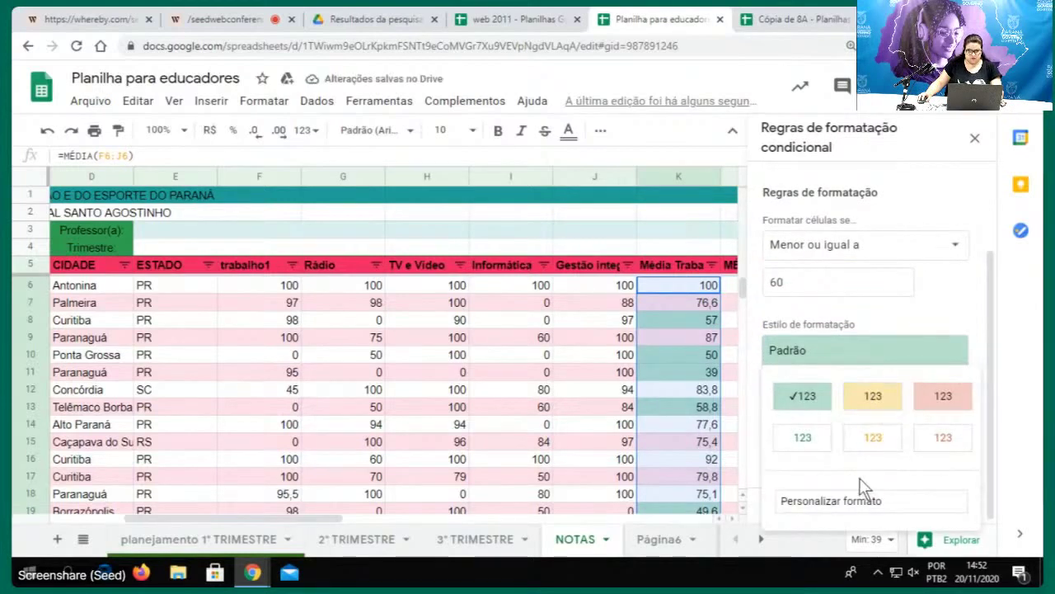
pyautogui.click(844, 503)
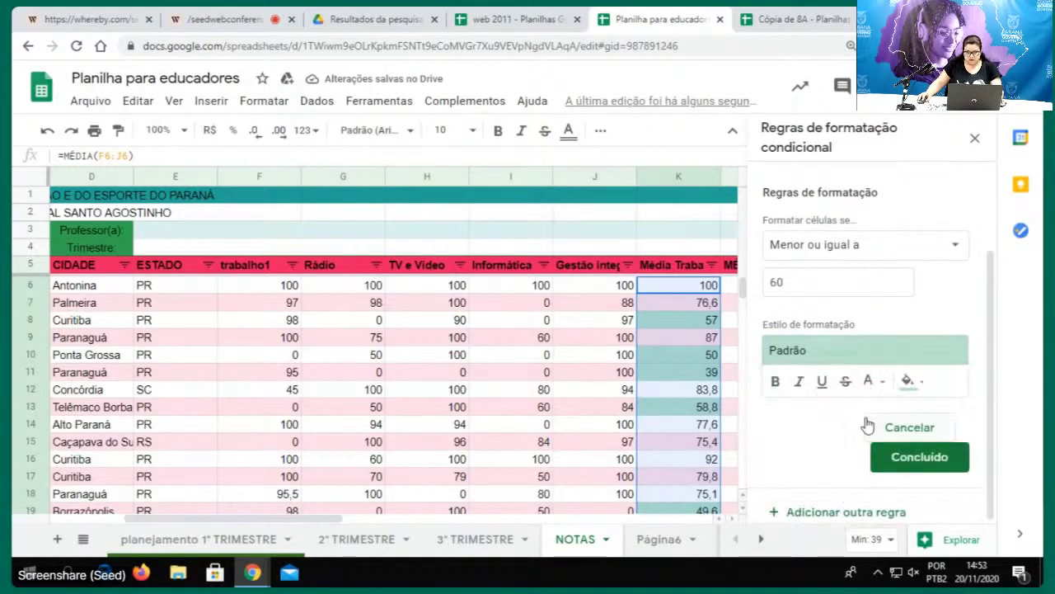
pyautogui.click(909, 381)
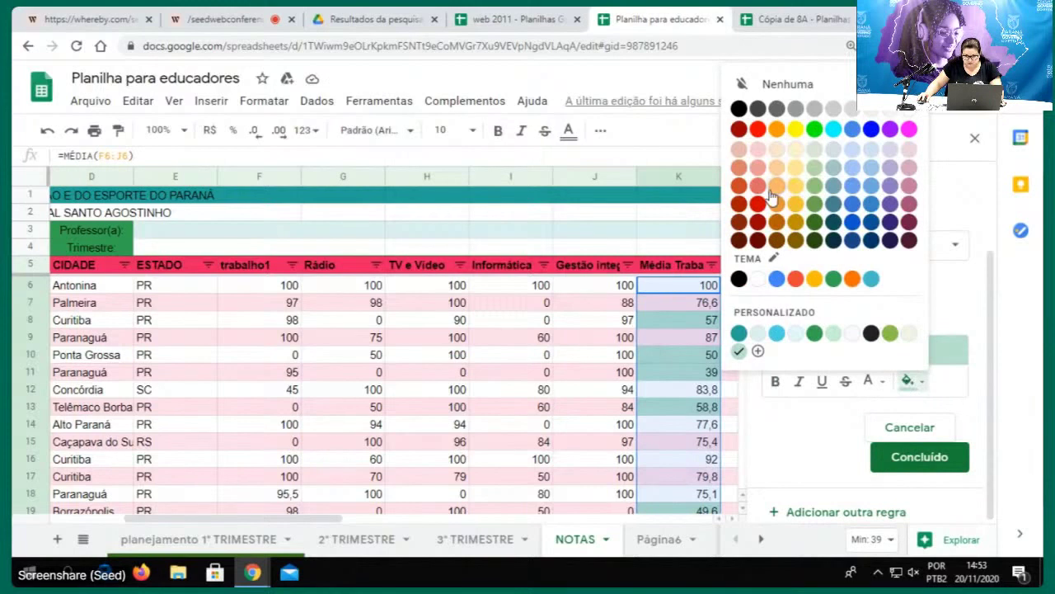
pyautogui.click(760, 130)
pyautogui.click(922, 459)
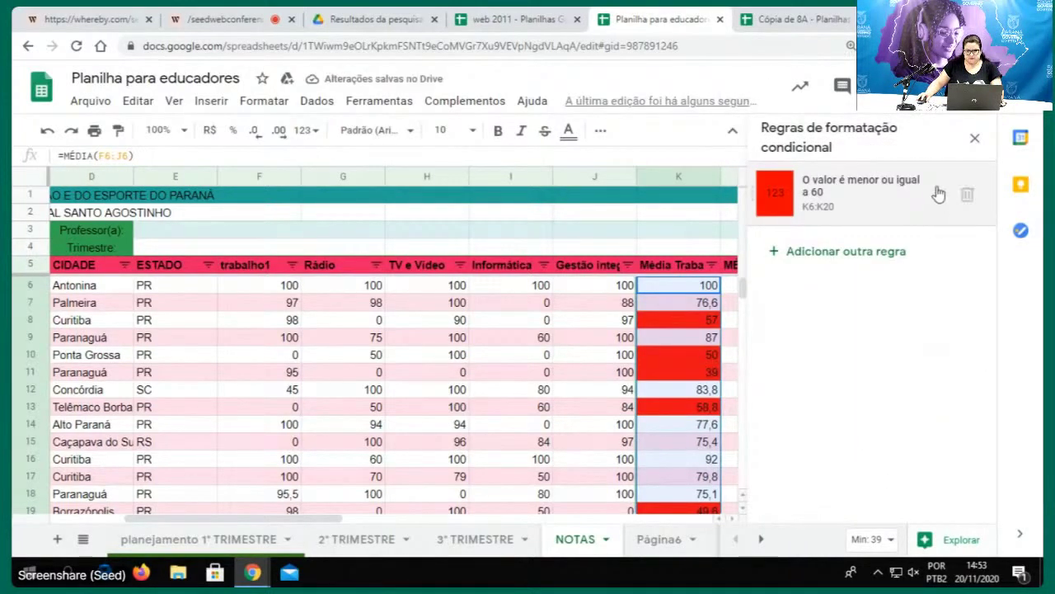
pyautogui.click(974, 138)
# Review the highlighted averages in the Média Trabalho Final column and switch to the web 2011 spreadsheet
pyautogui.scroll(-3, 725, 315)
pyautogui.scroll(3, 747, 330)
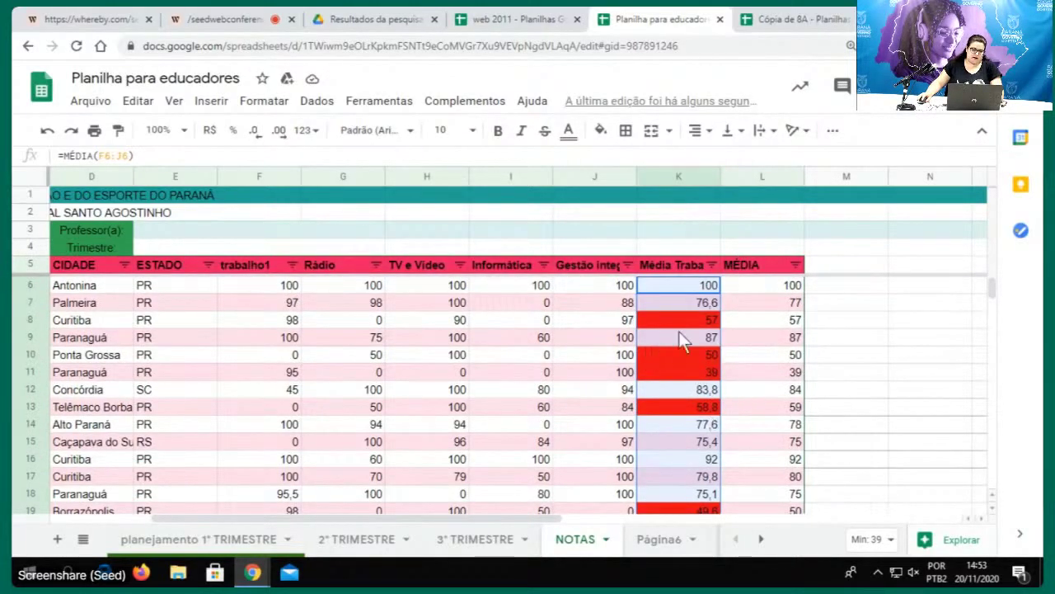
pyautogui.scroll(-3, 713, 387)
pyautogui.scroll(3, 701, 395)
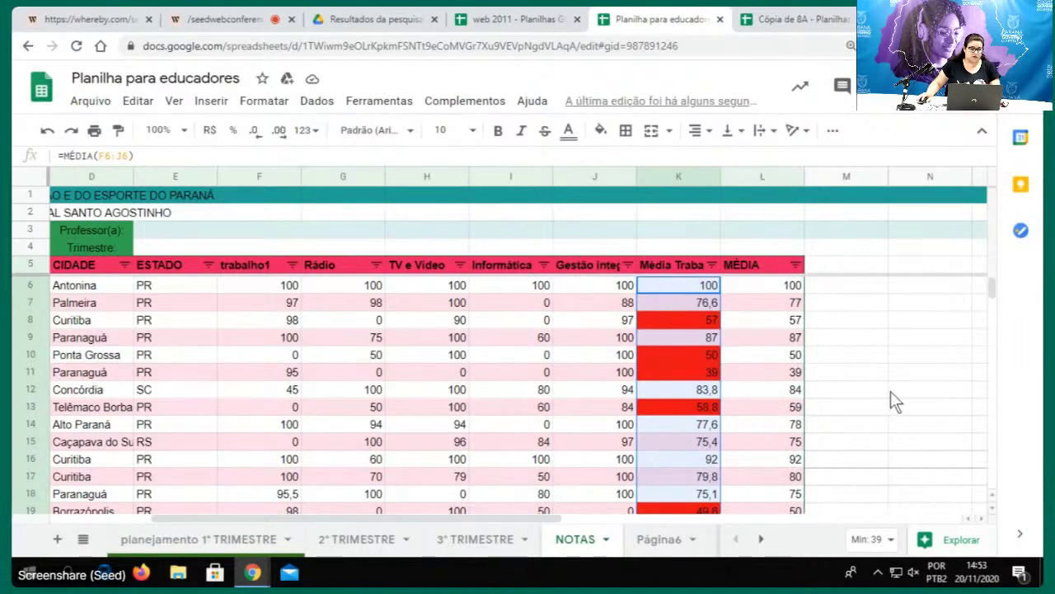
pyautogui.scroll(-3, 640, 384)
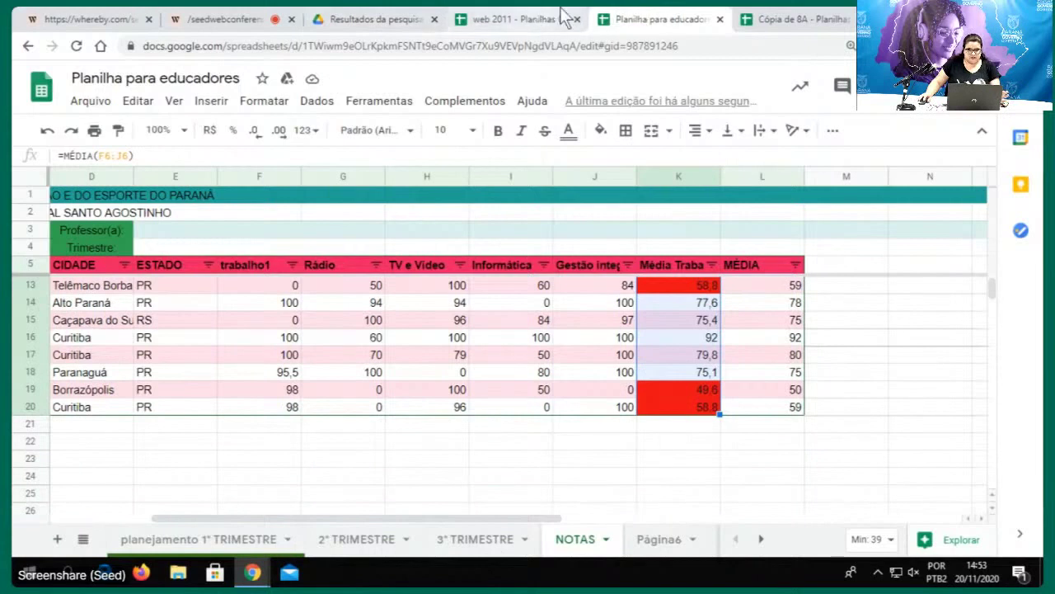
pyautogui.click(517, 19)
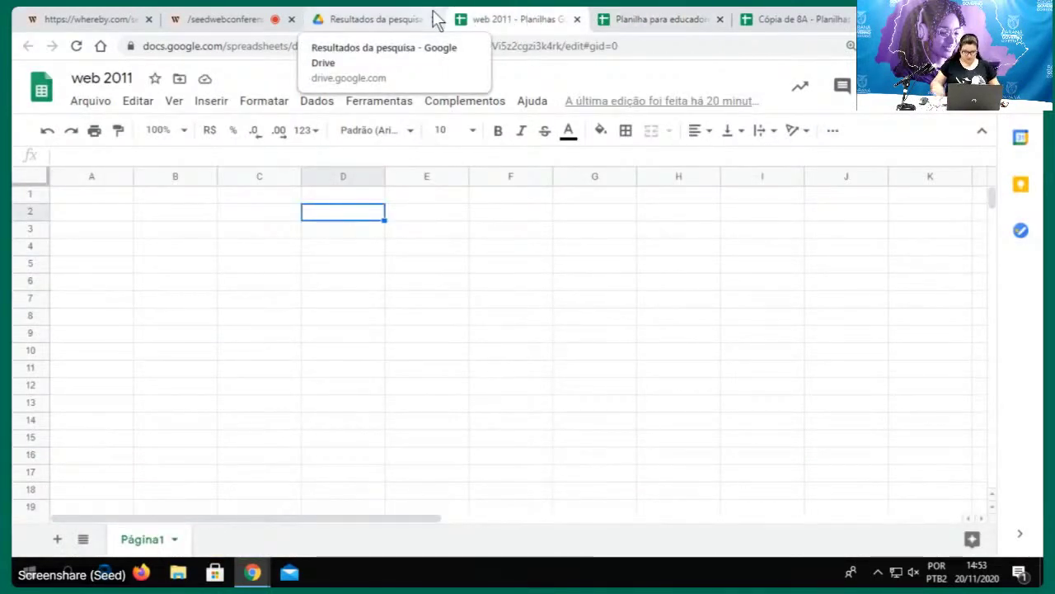
# Switch back to the Planilha para educadores spreadsheet and return to the first columns of the NOTAS sheet
pyautogui.click(685, 18)
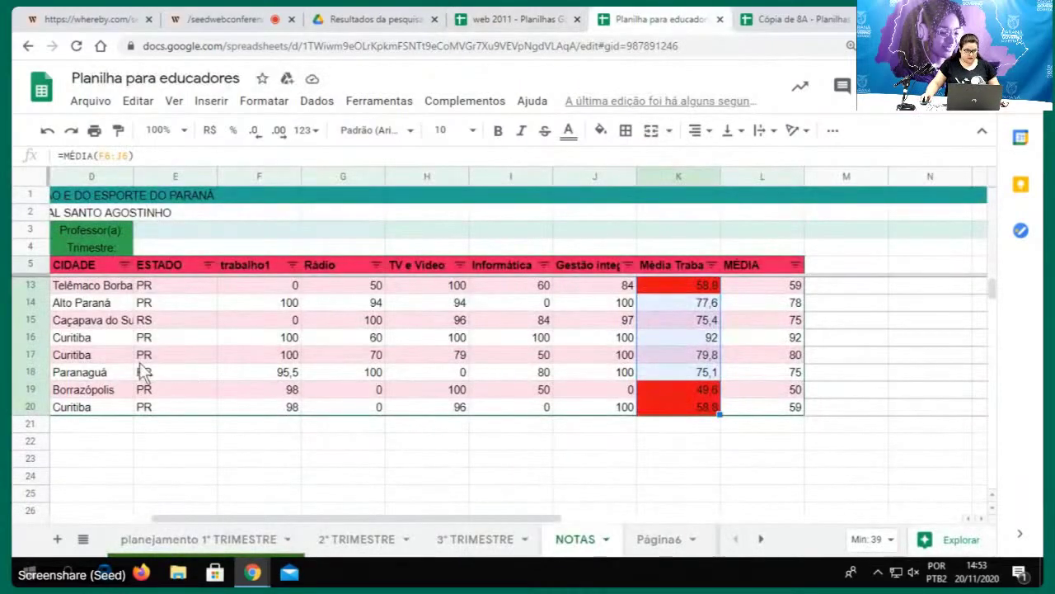
pyautogui.scroll(2, 686, 360)
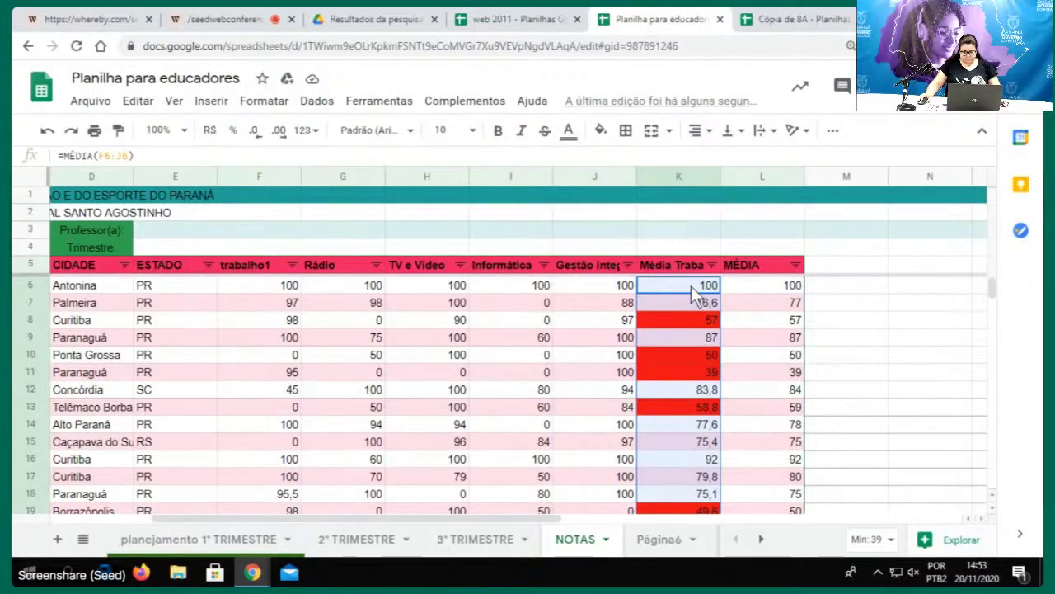
pyautogui.click(672, 176)
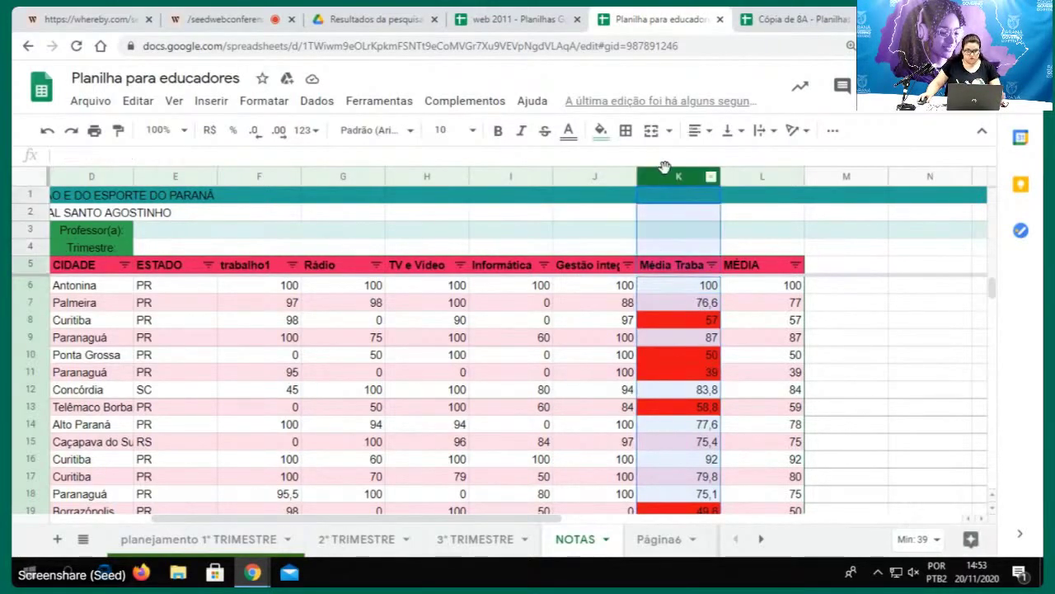
pyautogui.click(207, 110)
pyautogui.moveTo(169, 107)
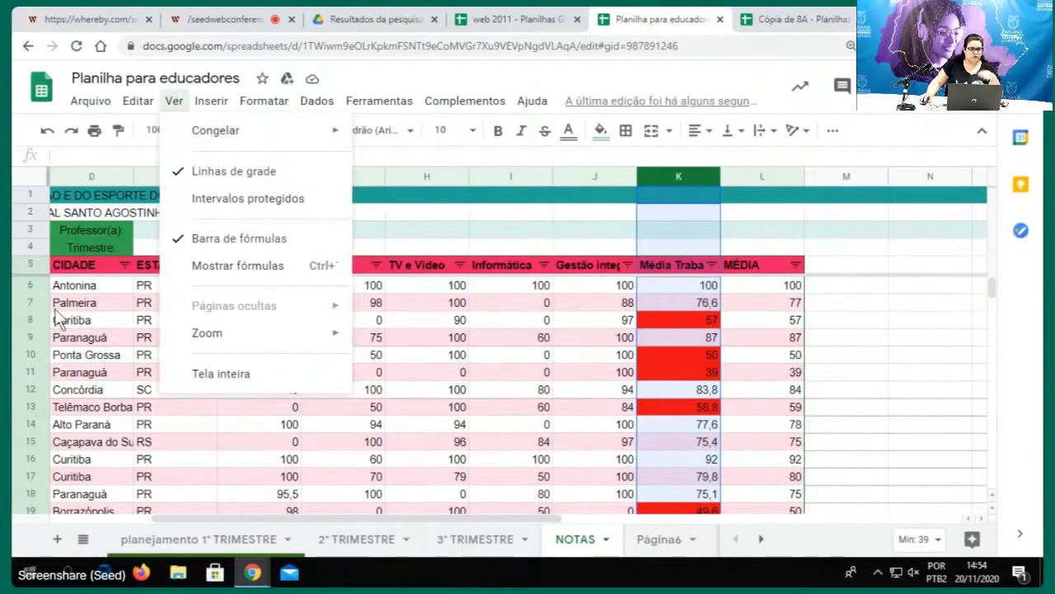
pyautogui.click(111, 411)
pyautogui.press('Left')
pyautogui.press('Left')
pyautogui.press('Left')
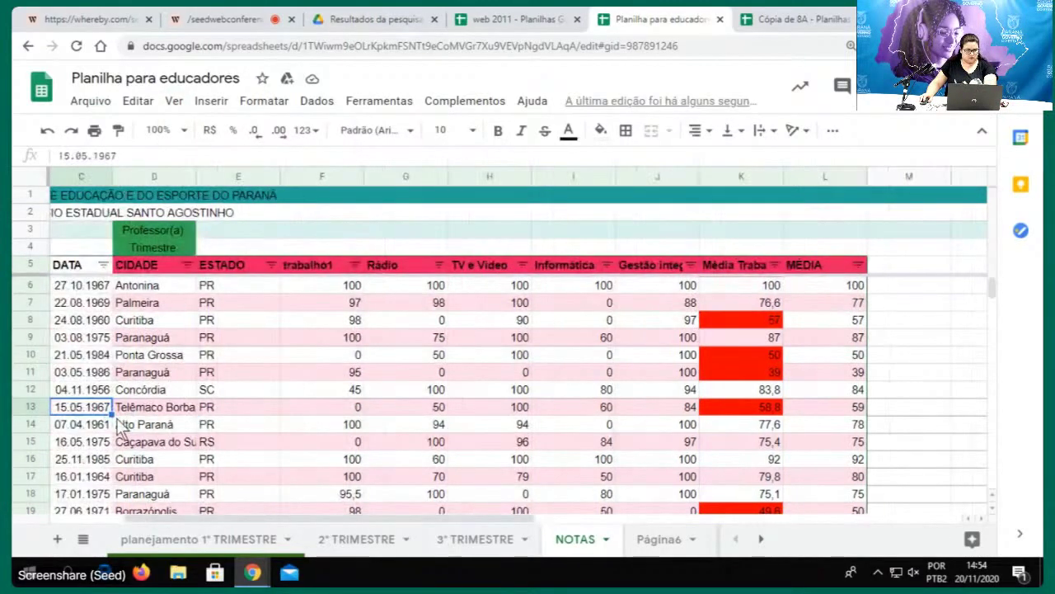
# Try to freeze one column of the NOTAS sheet so the NOME column stays fixed
pyautogui.click(102, 179)
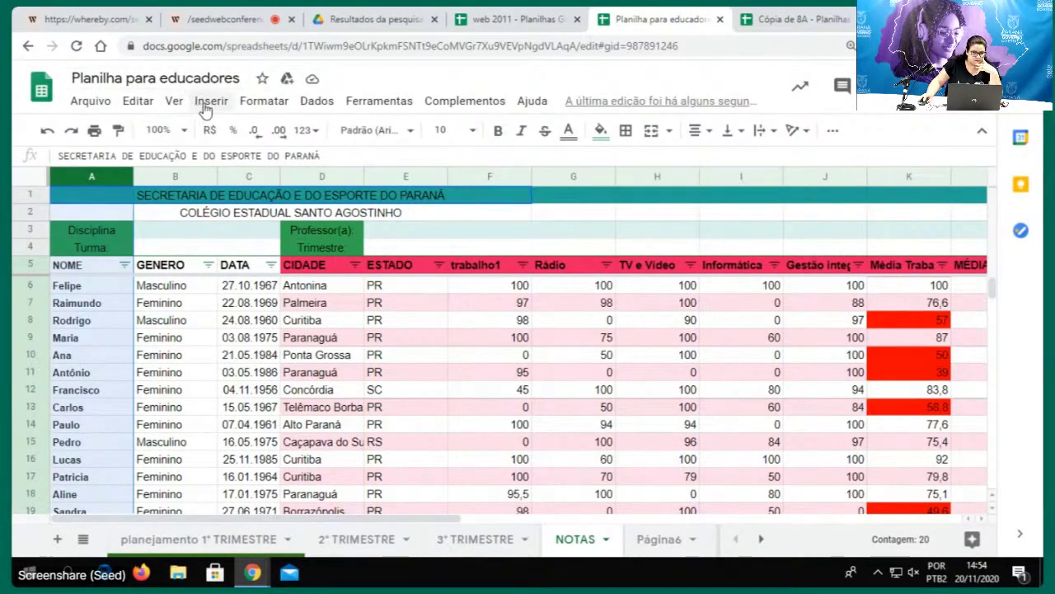
pyautogui.click(169, 102)
pyautogui.moveTo(182, 130)
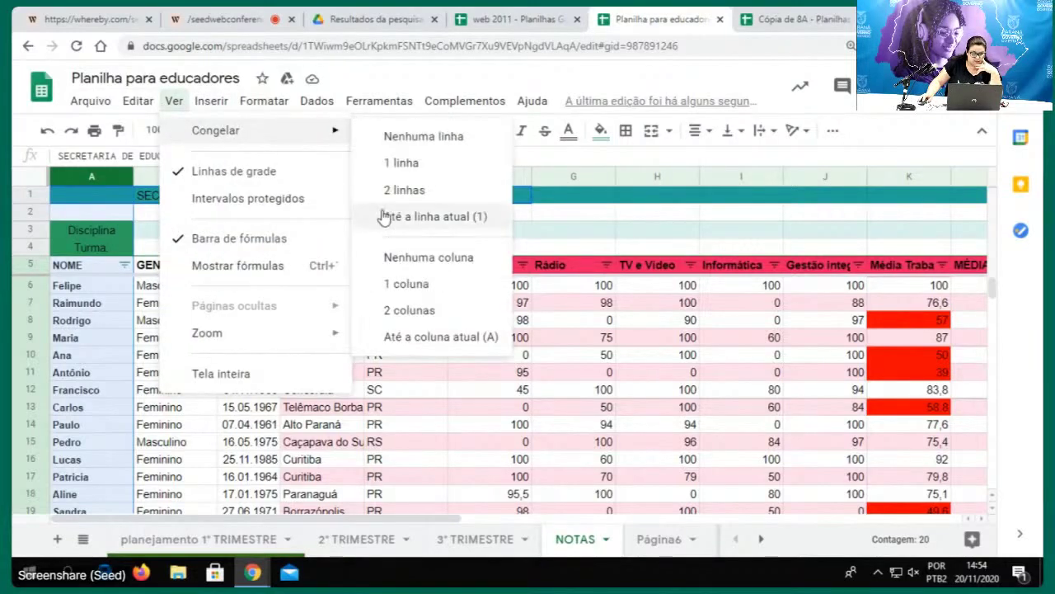
pyautogui.click(405, 284)
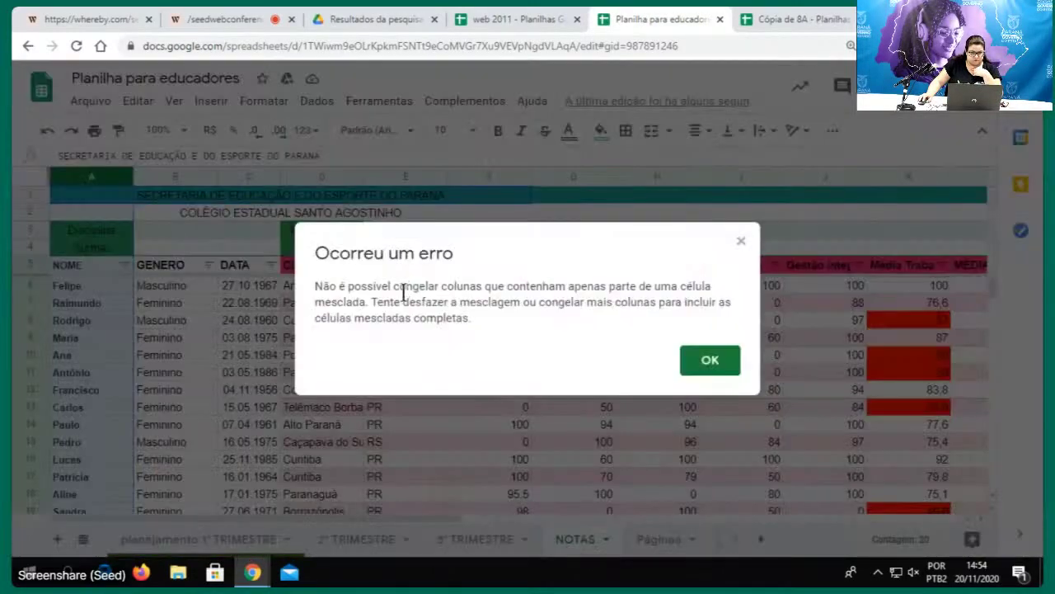
pyautogui.click(713, 369)
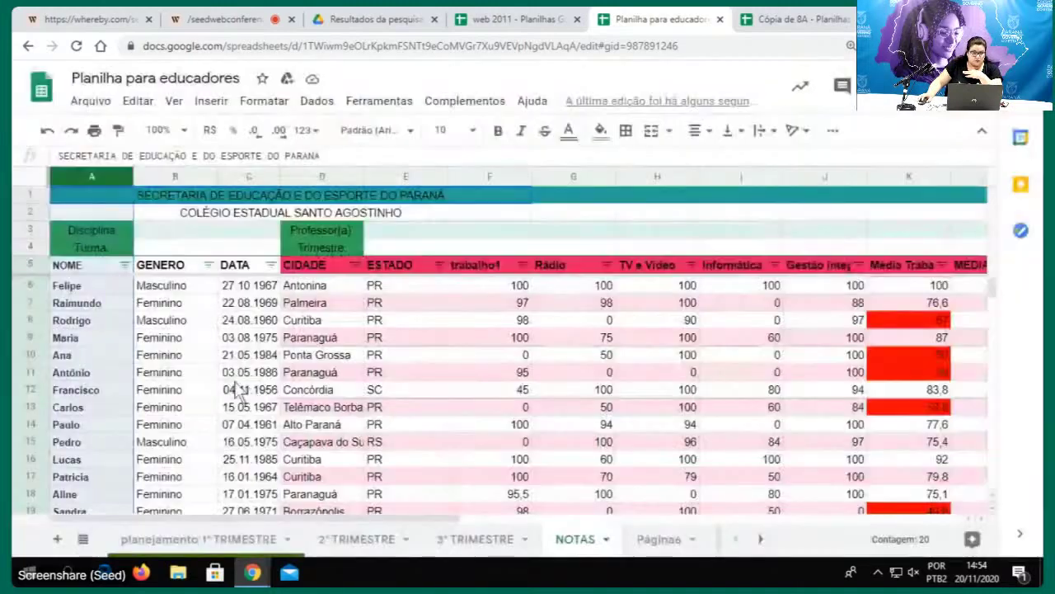
# Unmerge the blank cells B3:C3 beside the Disciplina label
pyautogui.scroll(-4, 191, 388)
pyautogui.scroll(4, 169, 406)
pyautogui.click(322, 372)
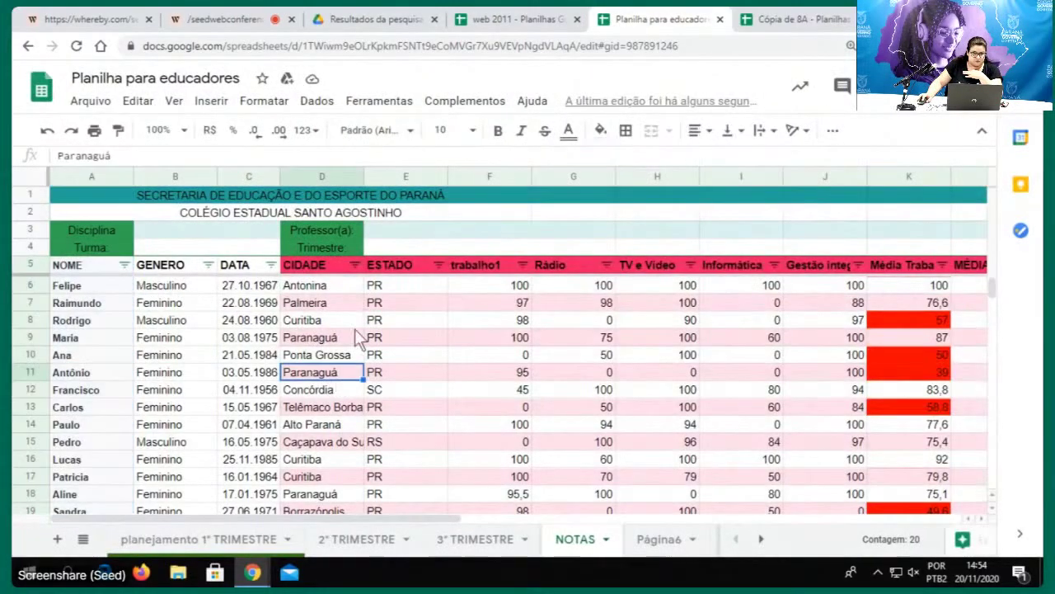
pyautogui.click(192, 230)
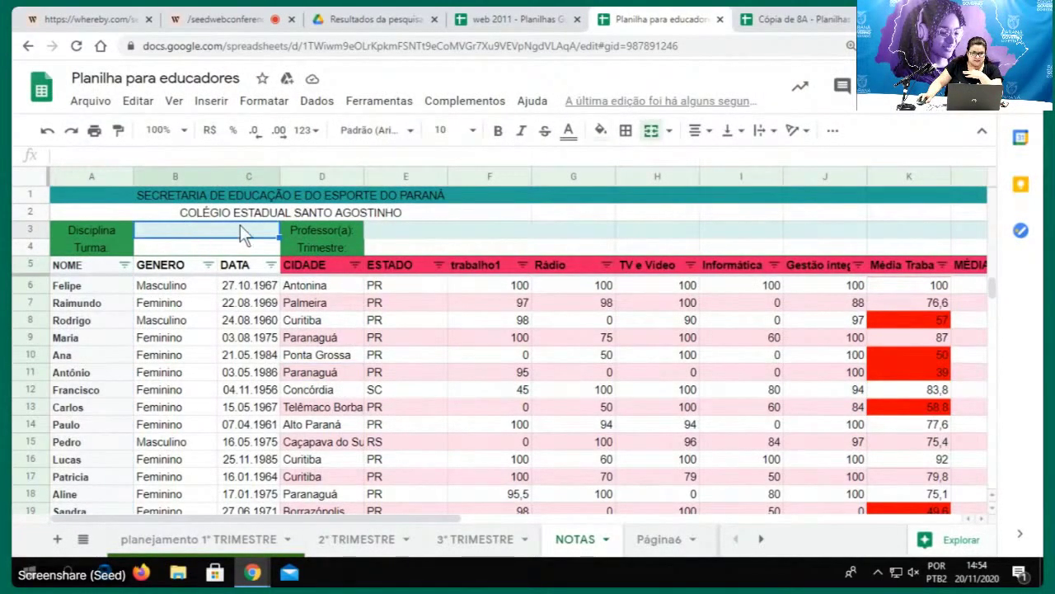
pyautogui.click(652, 132)
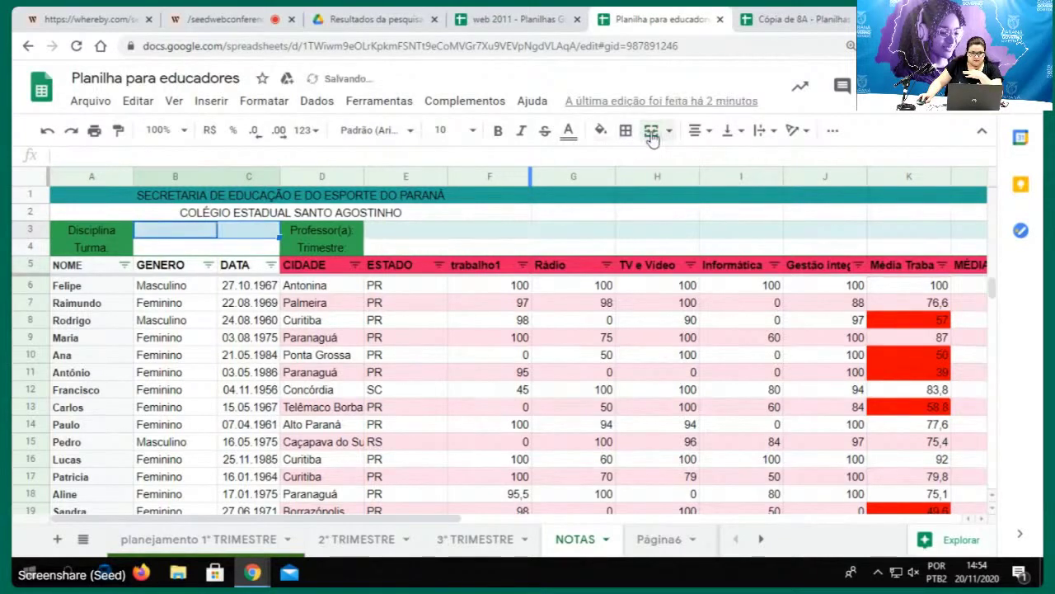
# Merge rows 3 and 4 keeping only the Disciplina value, unmerge them, and toggle the merge on cells B3:E3
pyautogui.moveTo(30, 234); pyautogui.dragTo(29, 248)
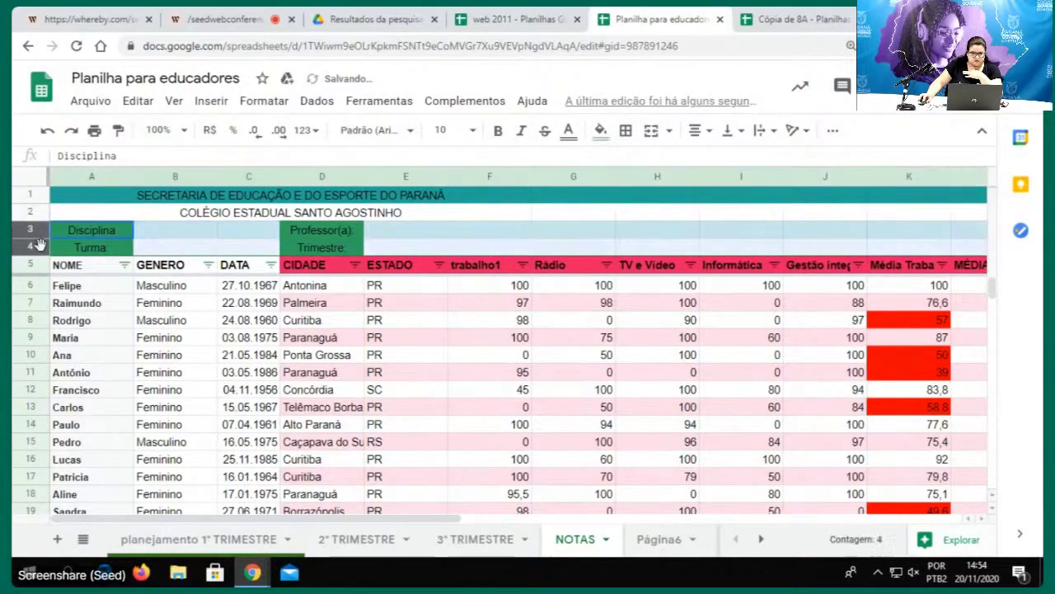
pyautogui.click(652, 132)
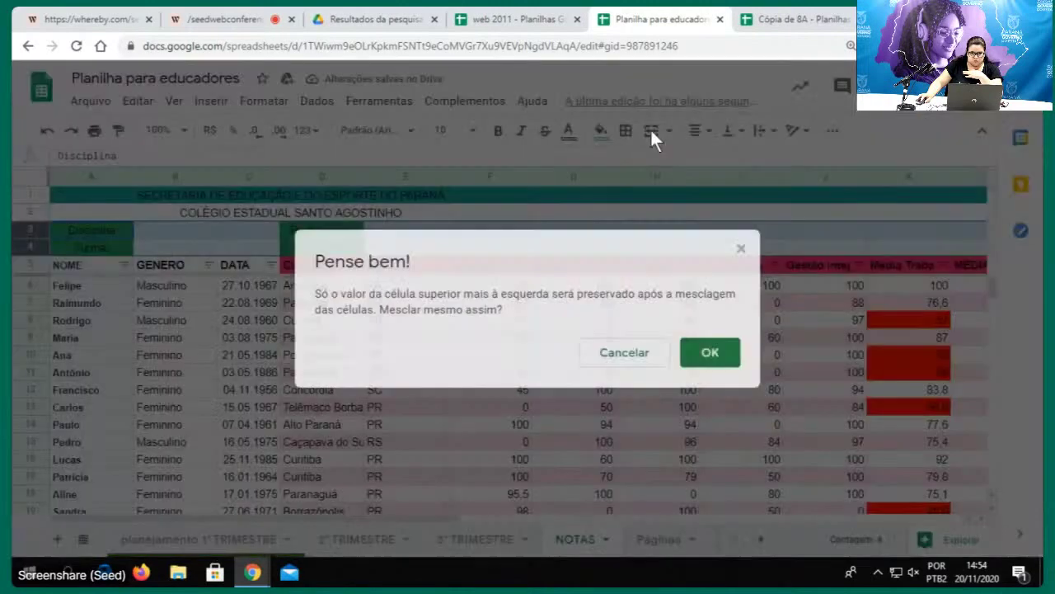
pyautogui.click(708, 353)
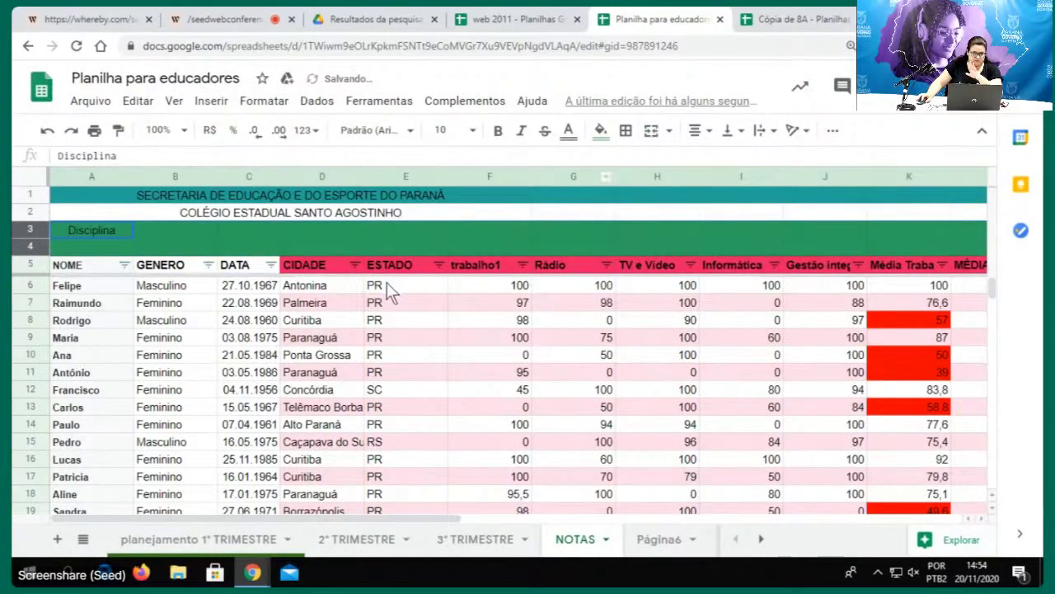
pyautogui.click(122, 249)
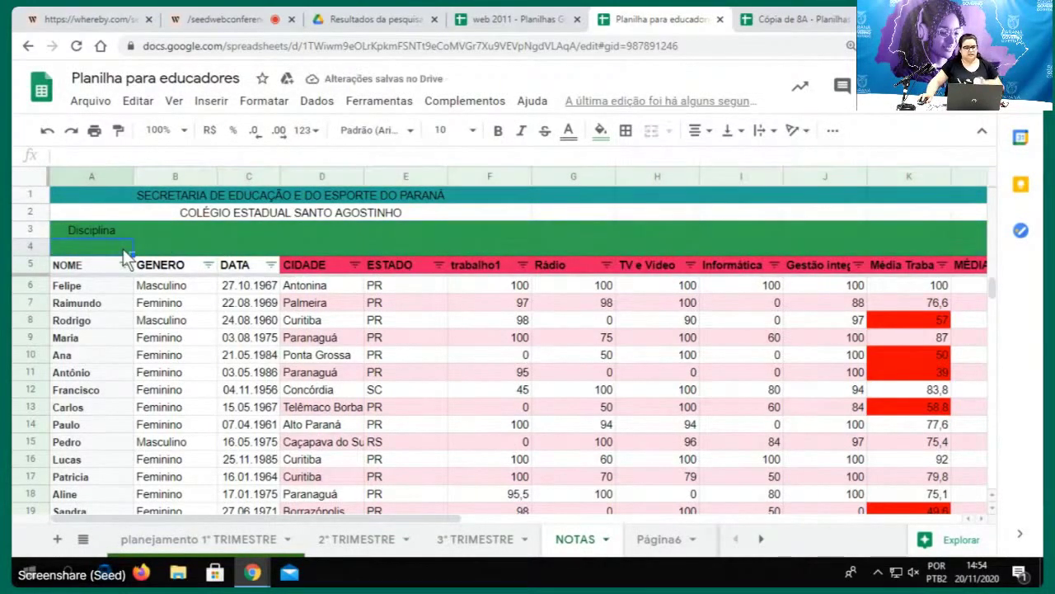
pyautogui.moveTo(206, 231); pyautogui.dragTo(406, 225)
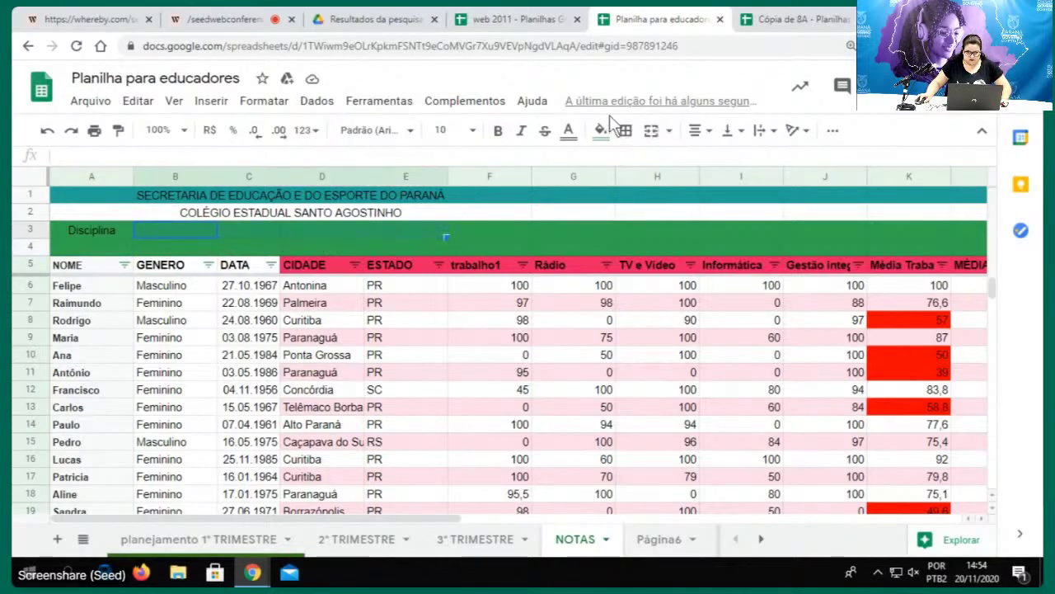
pyautogui.click(651, 132)
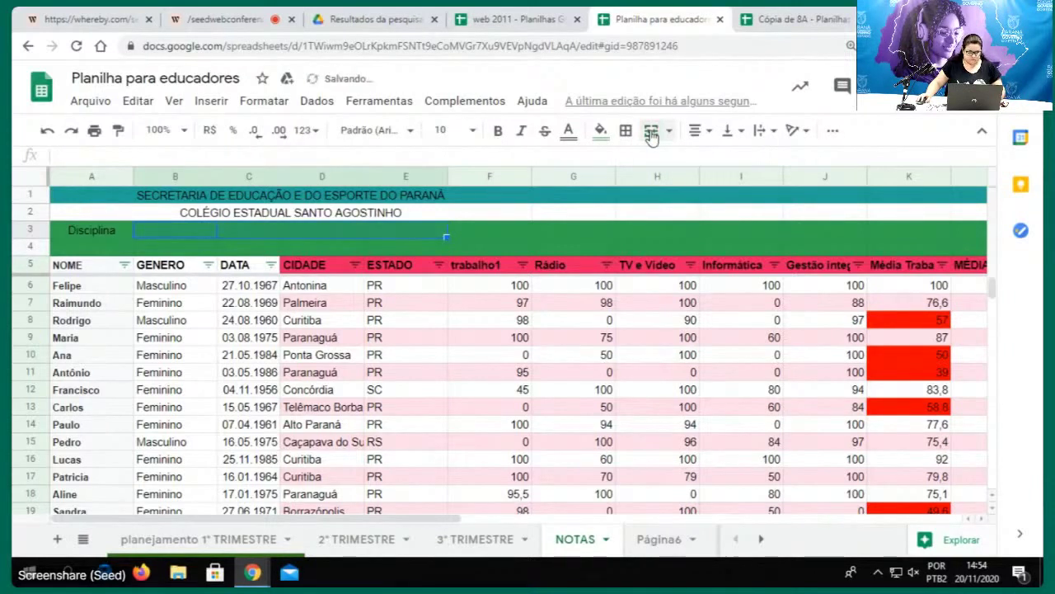
# Try again to freeze one column with column A selected
pyautogui.click(90, 176)
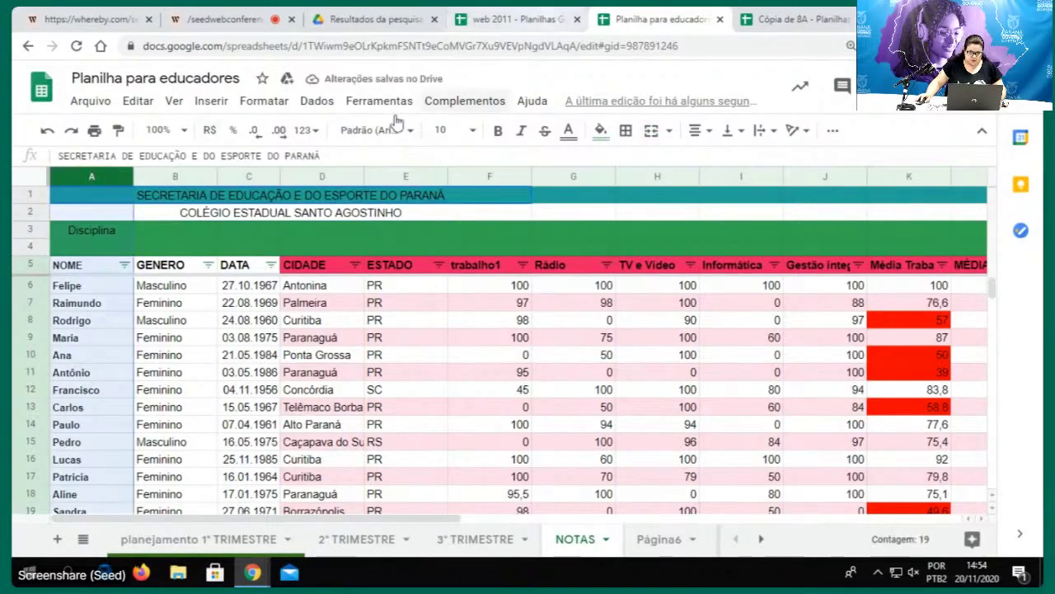
pyautogui.click(175, 103)
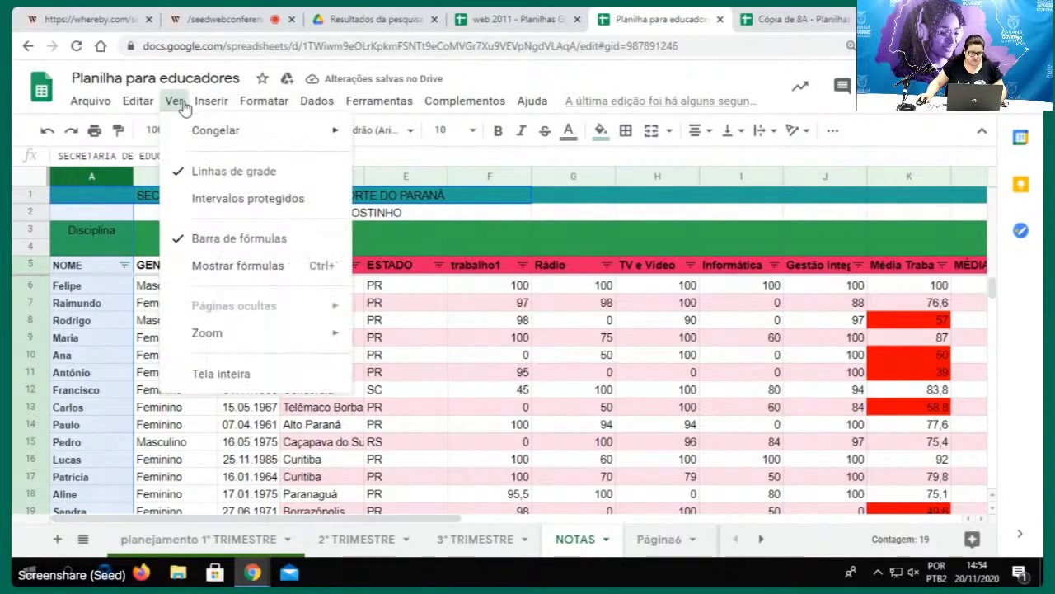
pyautogui.moveTo(347, 136)
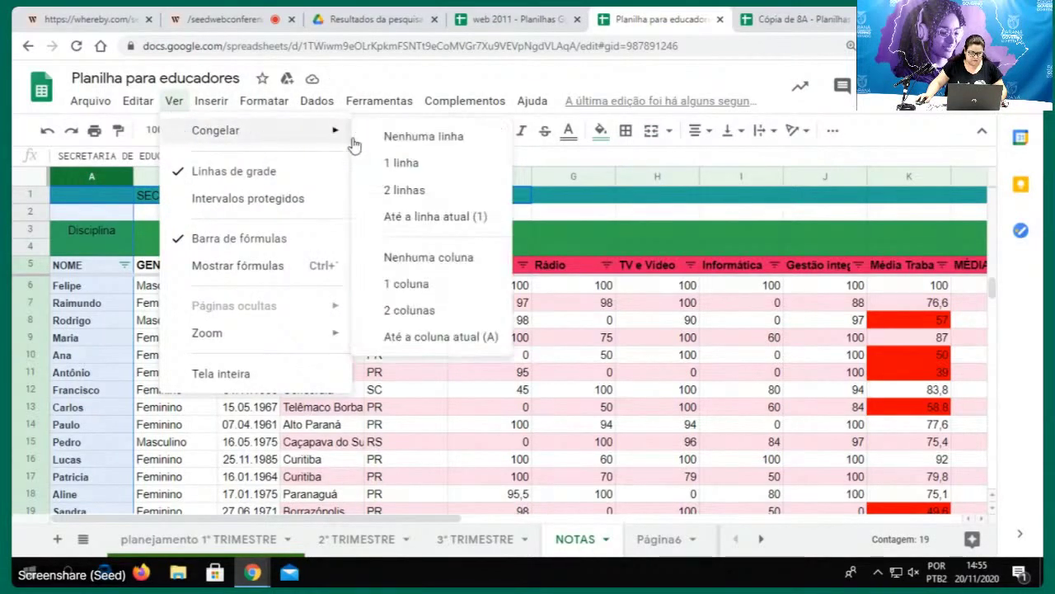
pyautogui.click(408, 284)
pyautogui.click(710, 362)
# Remove the frozen rows from the NOTAS sheet by setting the freeze to "Nenhuma linha"
pyautogui.click(104, 266)
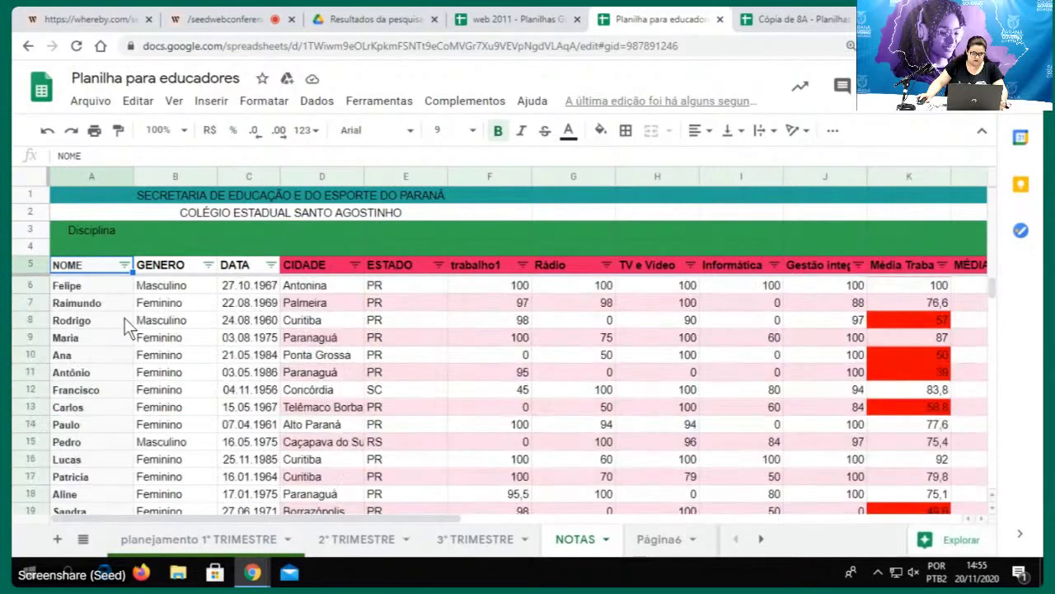
pyautogui.click(172, 101)
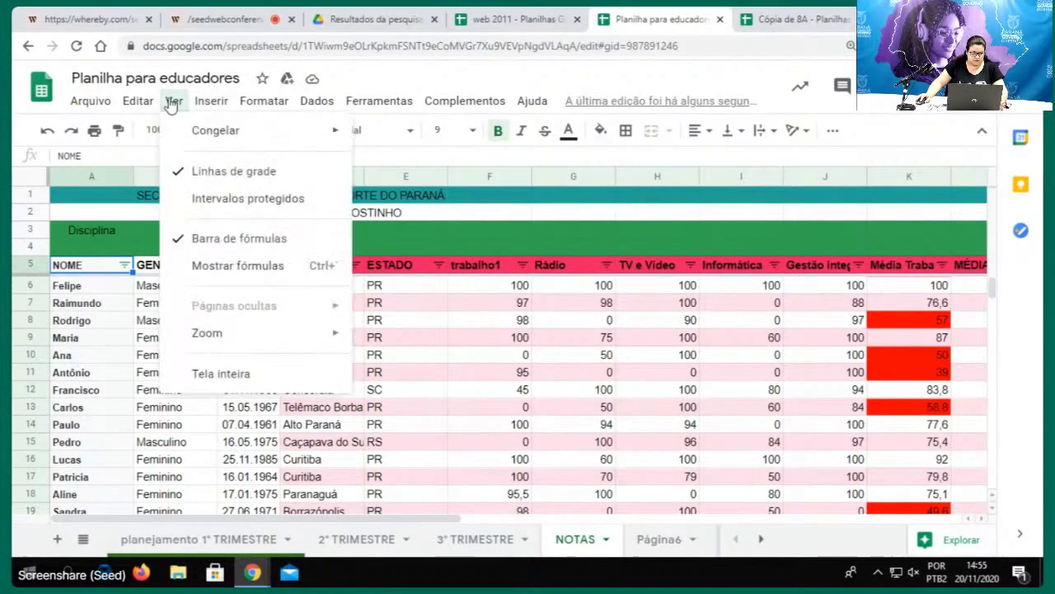
pyautogui.moveTo(198, 143)
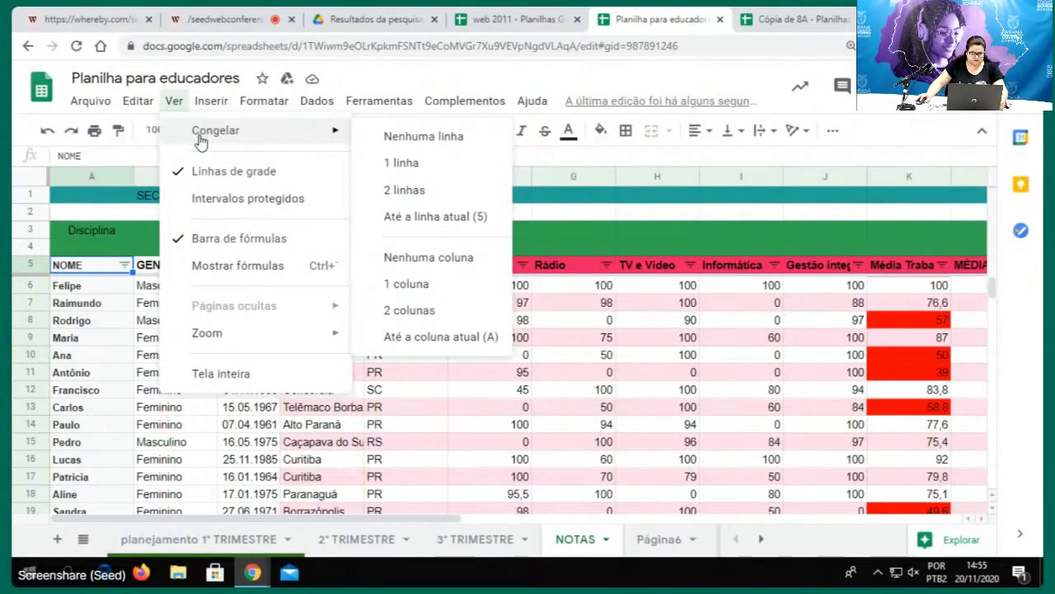
pyautogui.click(389, 138)
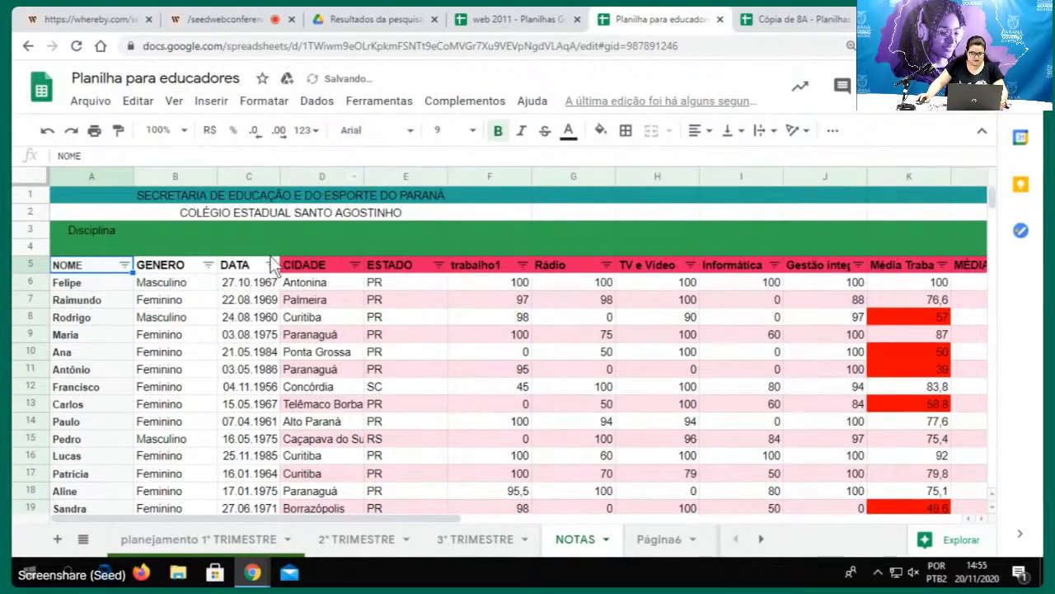
# Unmerge the COLÉGIO ESTADUAL SANTO AGOSTINHO cells in row 2 and the SECRETARIA DE EDUCAÇÃO title cells in row 1
pyautogui.click(87, 176)
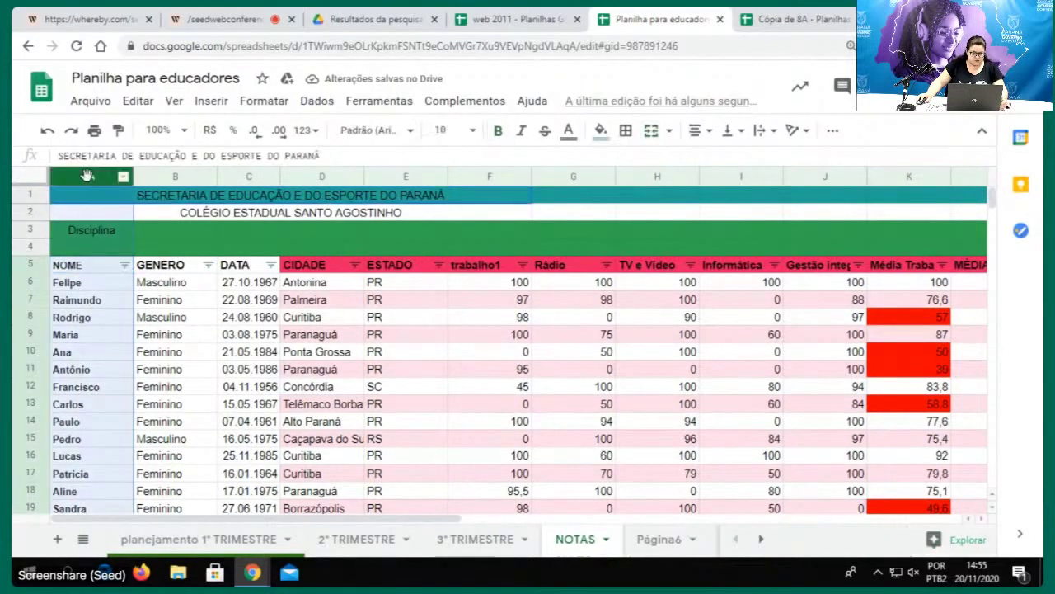
pyautogui.click(208, 214)
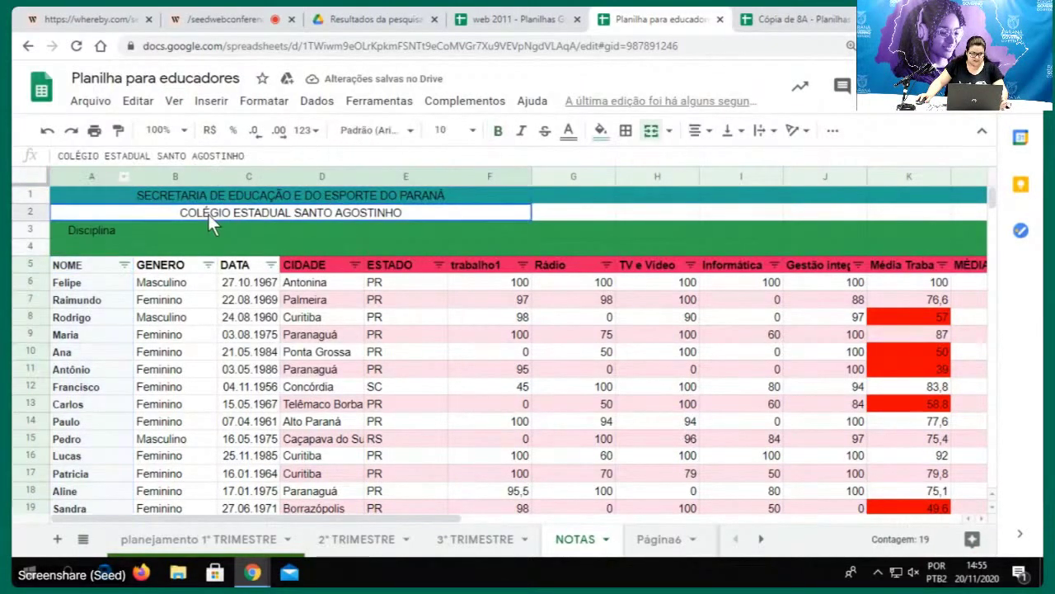
pyautogui.click(650, 131)
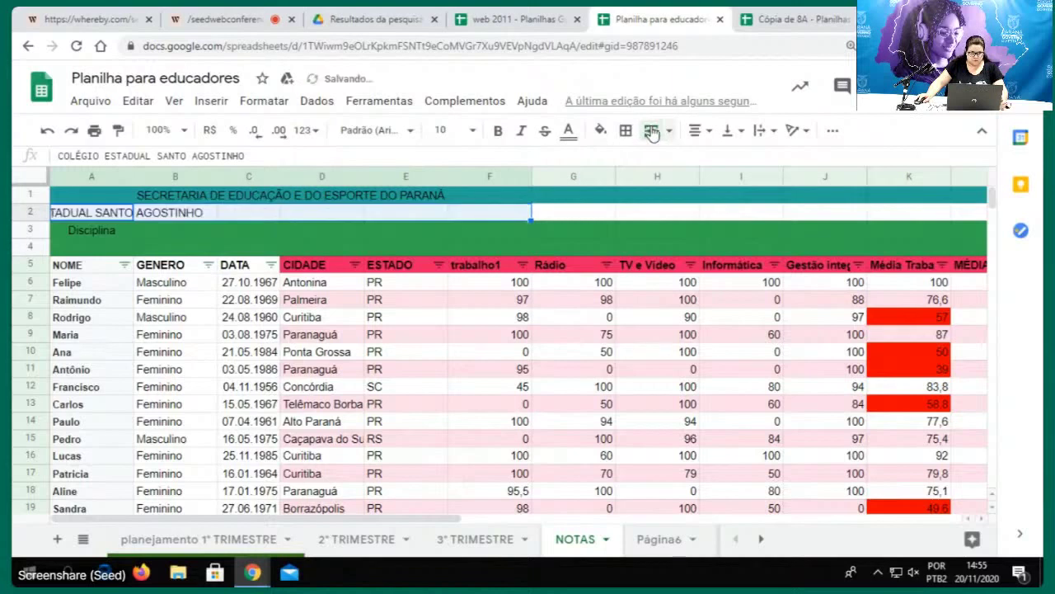
pyautogui.click(108, 194)
pyautogui.click(651, 131)
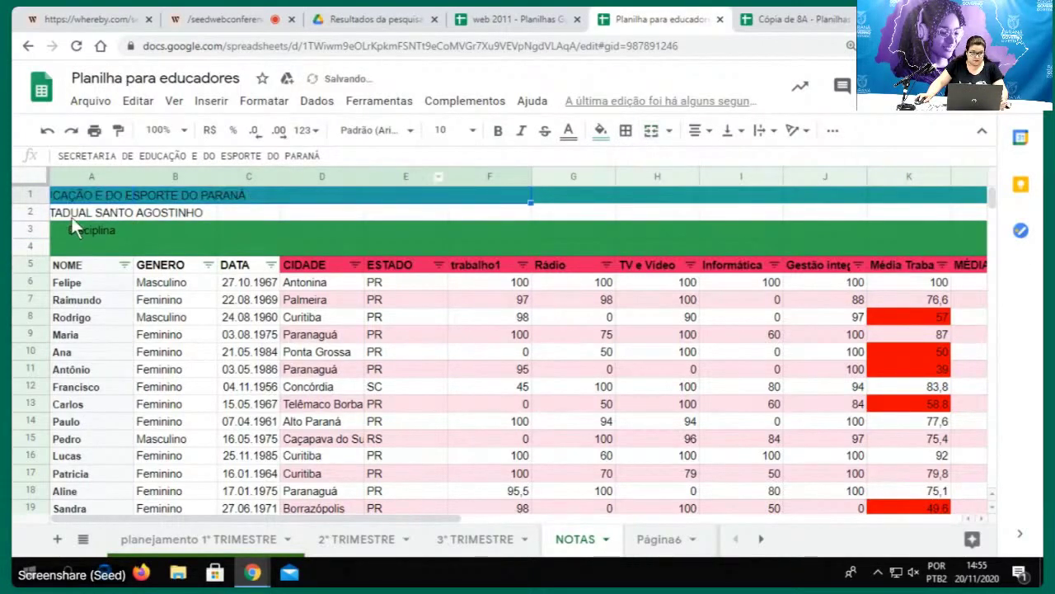
# Freeze column A of the NOTAS sheet with the "1 coluna" option
pyautogui.click(80, 174)
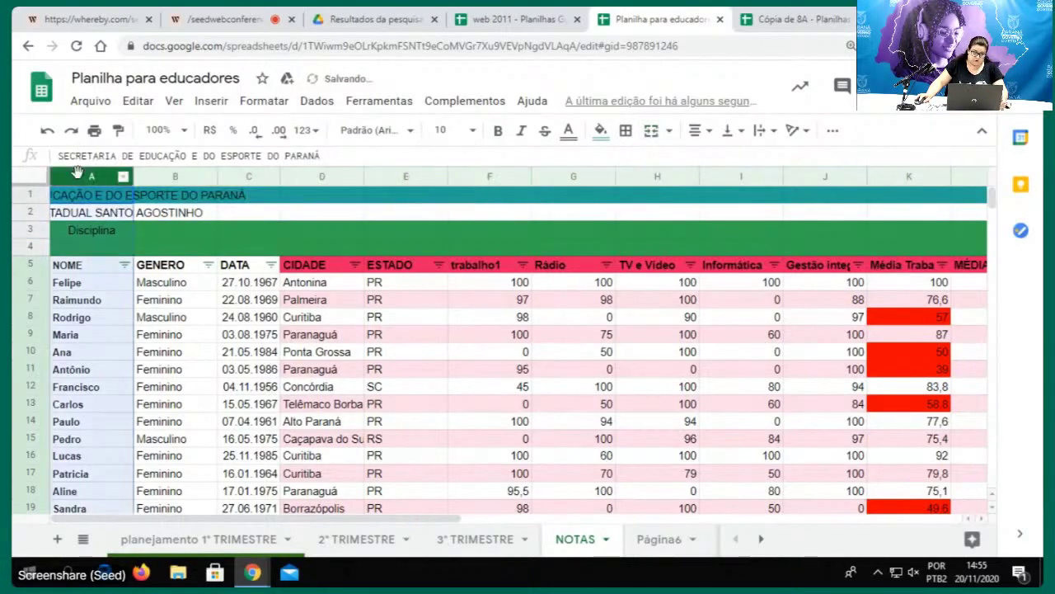
pyautogui.click(180, 103)
pyautogui.moveTo(208, 132)
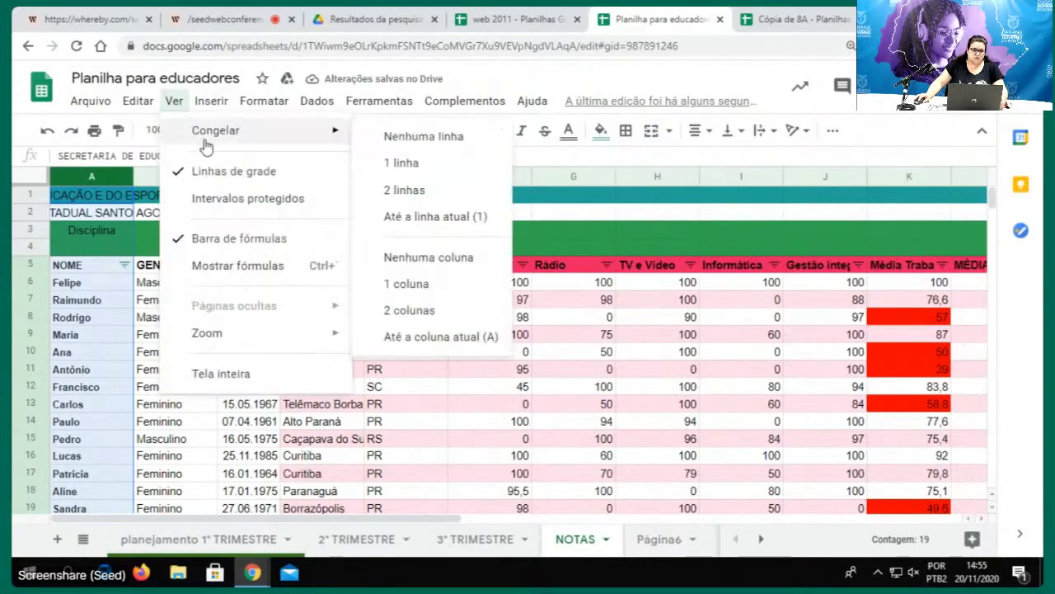
pyautogui.click(392, 285)
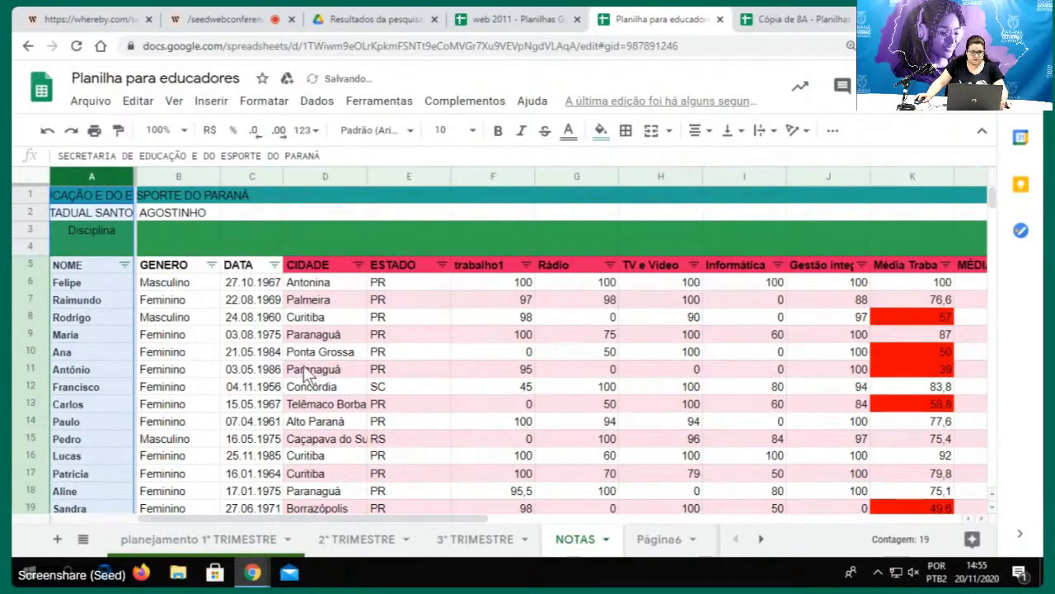
# Move across the sheet past the MÉDIA column and down to row 20 to check how the frozen NOME column behaves
pyautogui.click(348, 366)
pyautogui.press('Right')
pyautogui.press('Right')
pyautogui.press('Right')
pyautogui.press('Right')
pyautogui.press('Right')
pyautogui.press('Right')
pyautogui.press('Right')
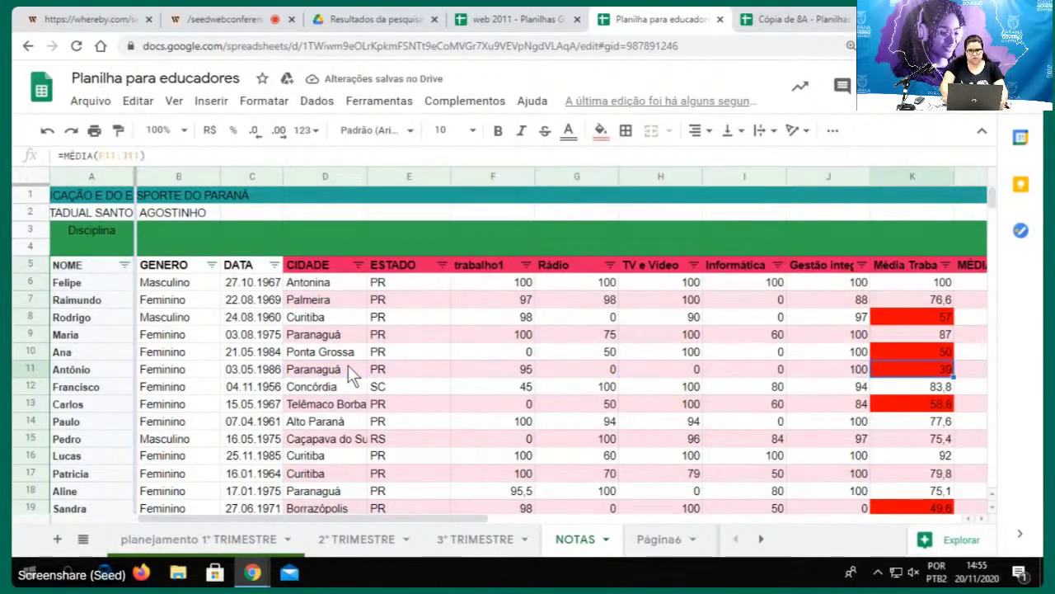
pyautogui.press('Right')
pyautogui.press('Right')
pyautogui.press('Right')
pyautogui.press('Right')
pyautogui.press('Right')
pyautogui.press('Right')
pyautogui.press('Right')
pyautogui.press('Right')
pyautogui.press('Right')
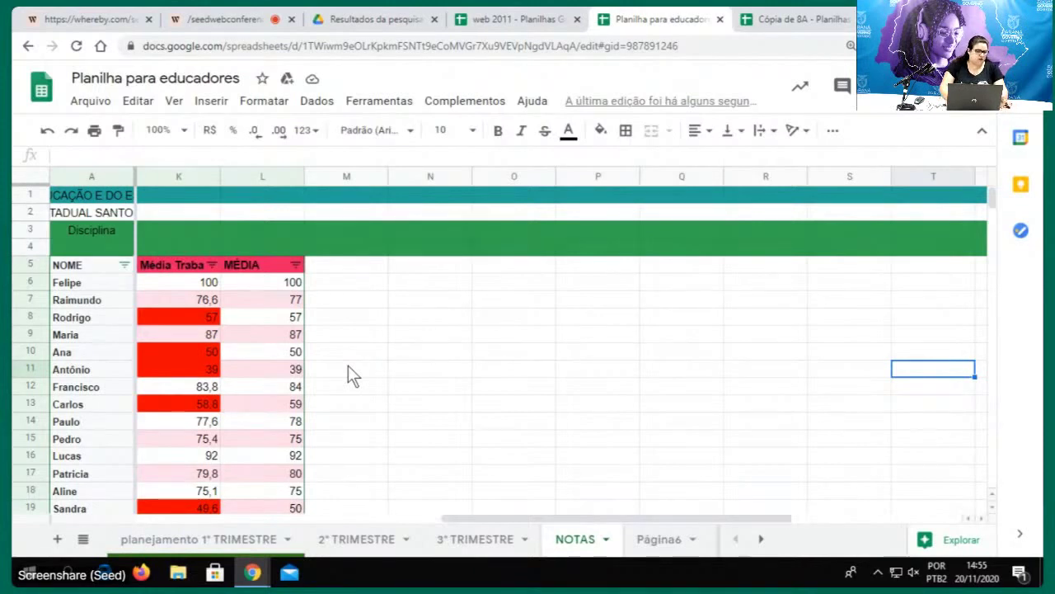
pyautogui.press('Down')
pyautogui.press('Down')
pyautogui.press('Down')
pyautogui.press('Down')
pyautogui.press('Down')
pyautogui.press('Down')
pyautogui.press('Down')
pyautogui.press('Down')
pyautogui.press('Down')
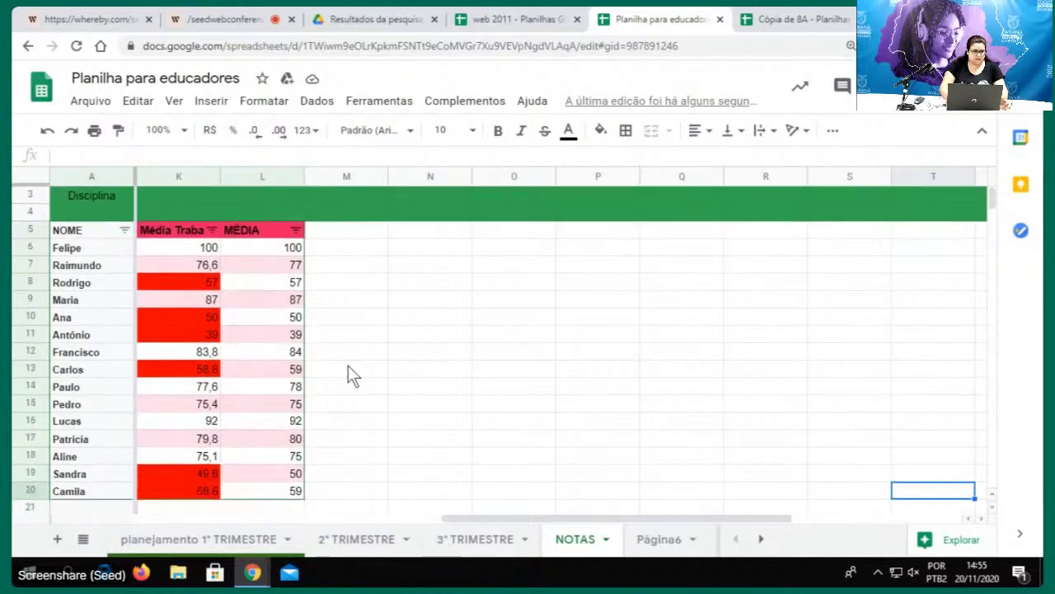
# Go back to the Média Traba column and highlight its student averages in K6:K20
pyautogui.press('Left')
pyautogui.press('Left')
pyautogui.press('Left')
pyautogui.press('Left')
pyautogui.press('Left')
pyautogui.press('Left')
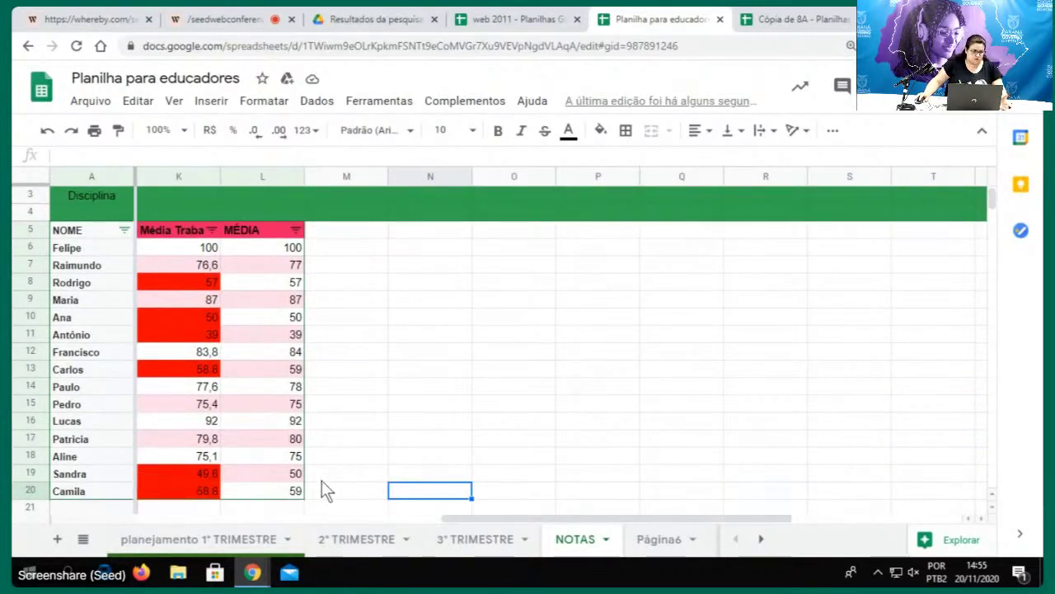
pyautogui.click(211, 493)
pyautogui.scroll(1, 212, 484)
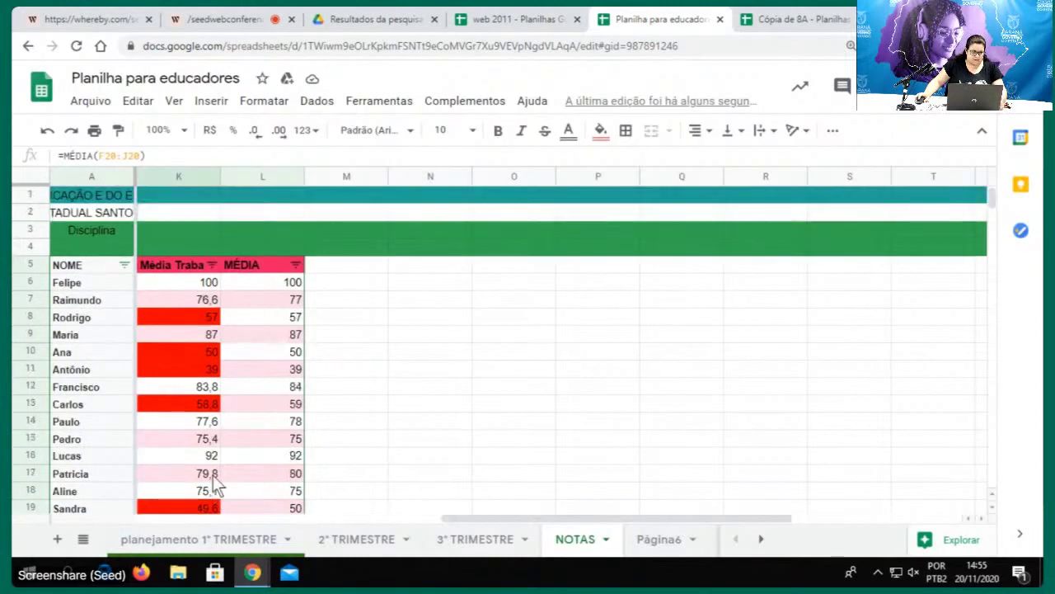
pyautogui.keyDown('shift'); pyautogui.click(169, 282); pyautogui.keyUp('shift')
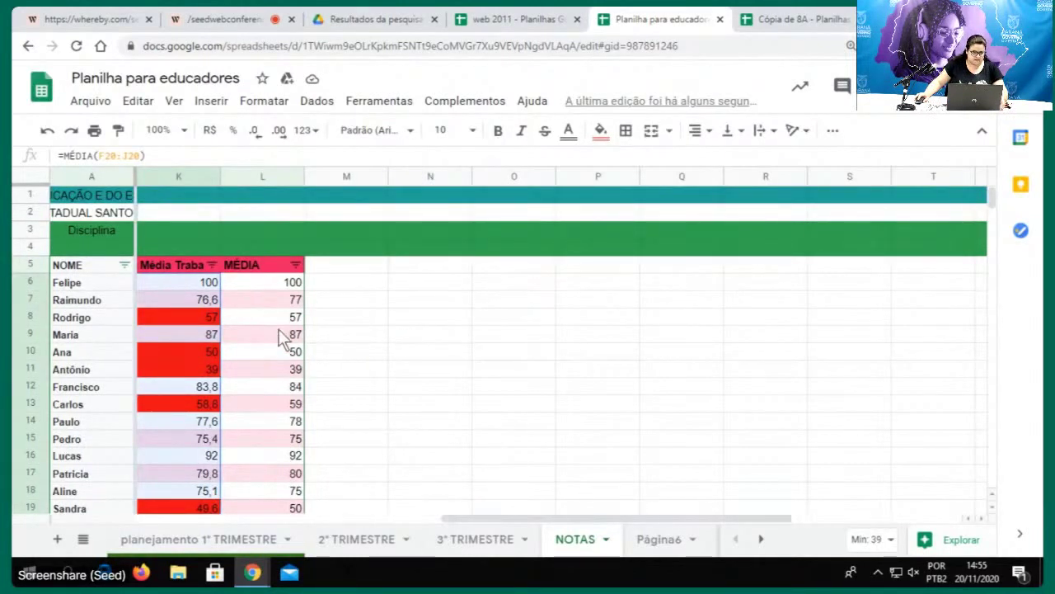
pyautogui.scroll(-1, 280, 338)
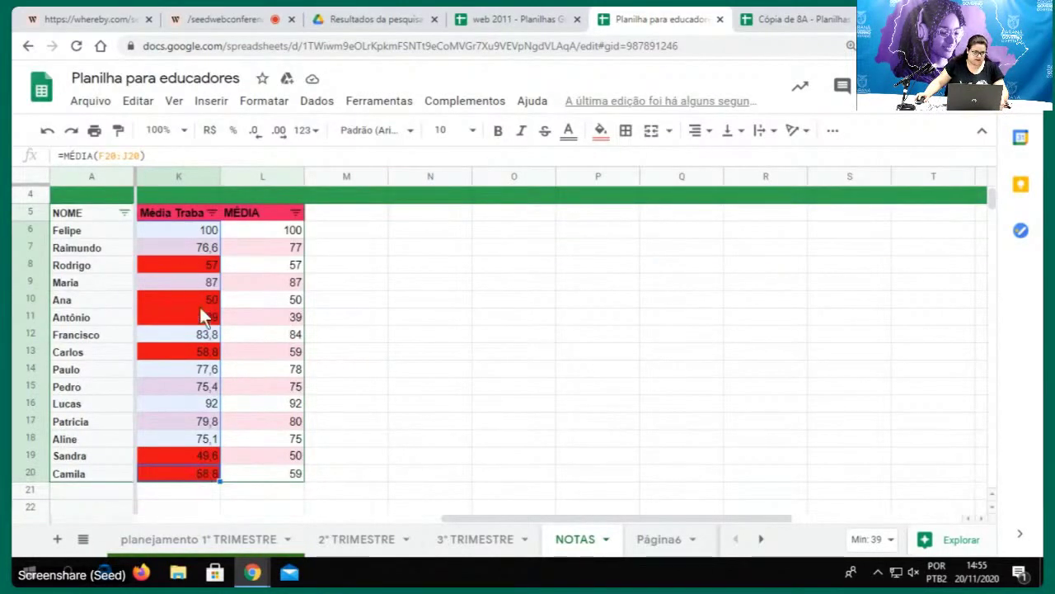
# Try out =SPARKLINE(K6:K20) in cell K21 below the Média Traba column, and delete that formula again
pyautogui.click(196, 488)
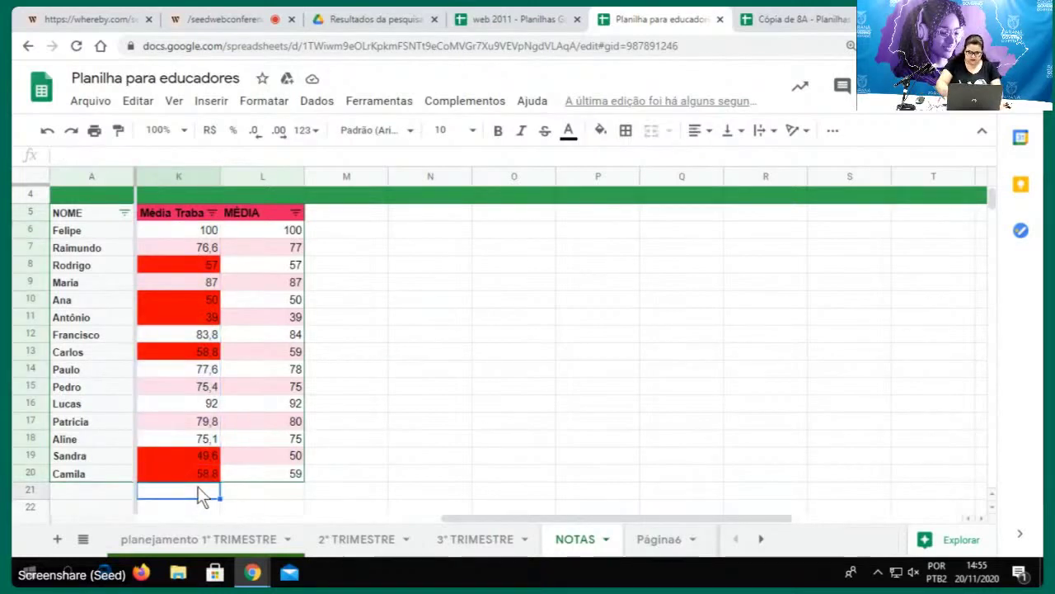
pyautogui.write('=')
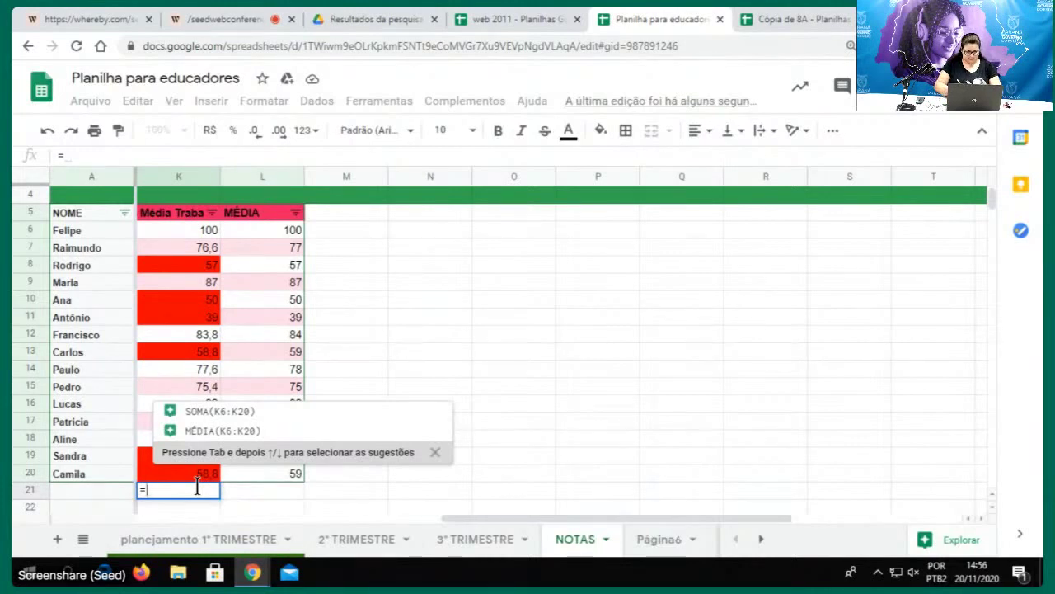
pyautogui.write('sparkli')
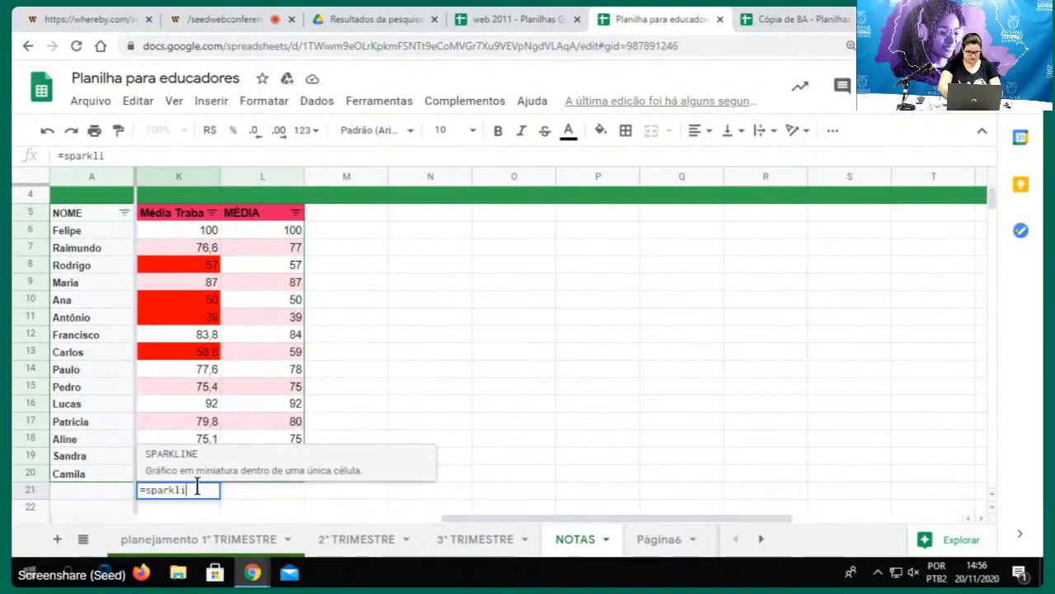
pyautogui.click(189, 468)
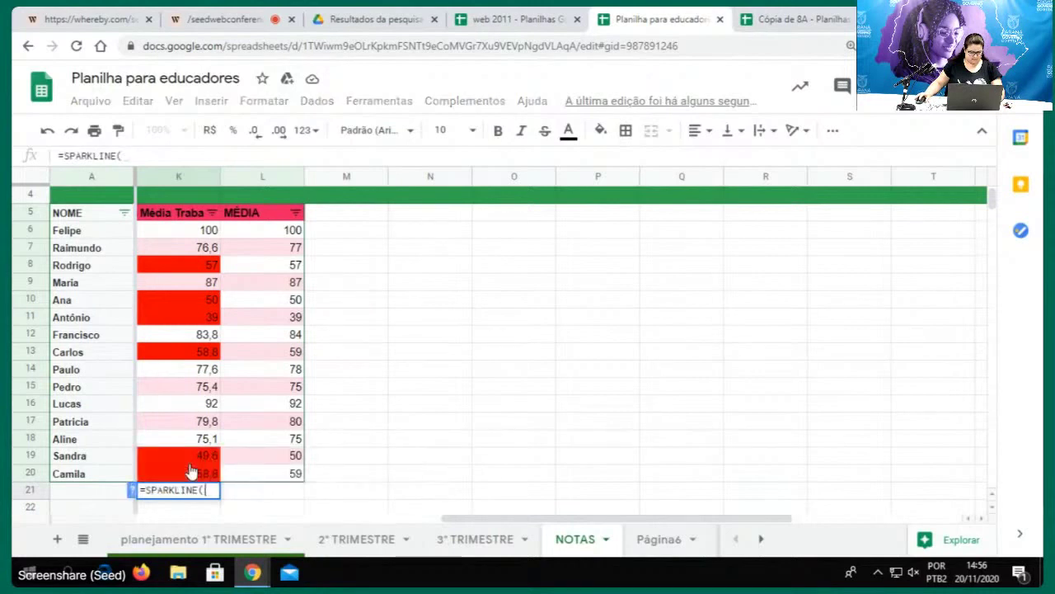
pyautogui.moveTo(196, 474); pyautogui.dragTo(188, 262)
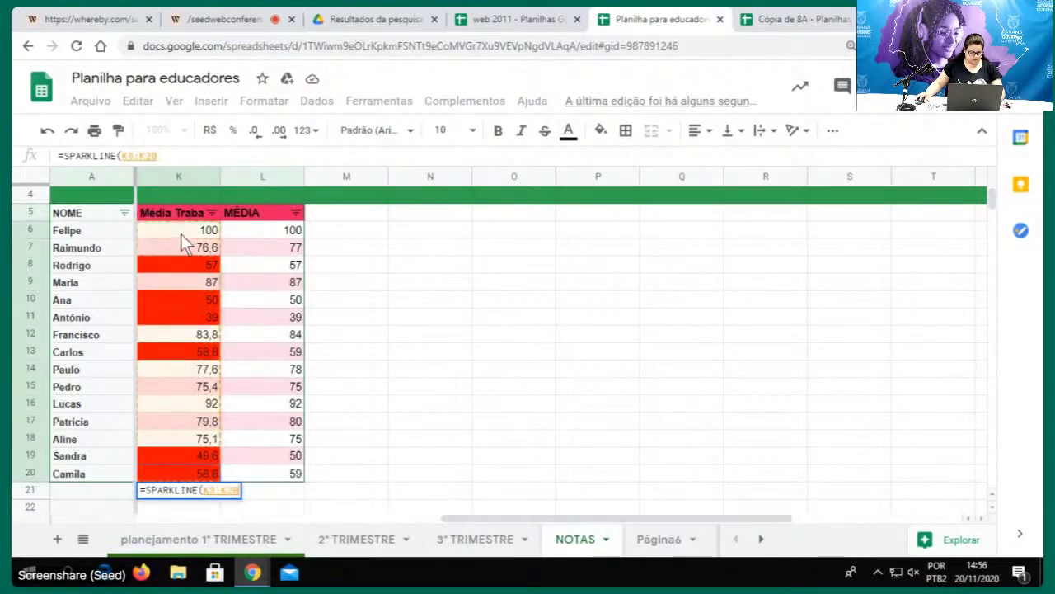
pyautogui.write(')')
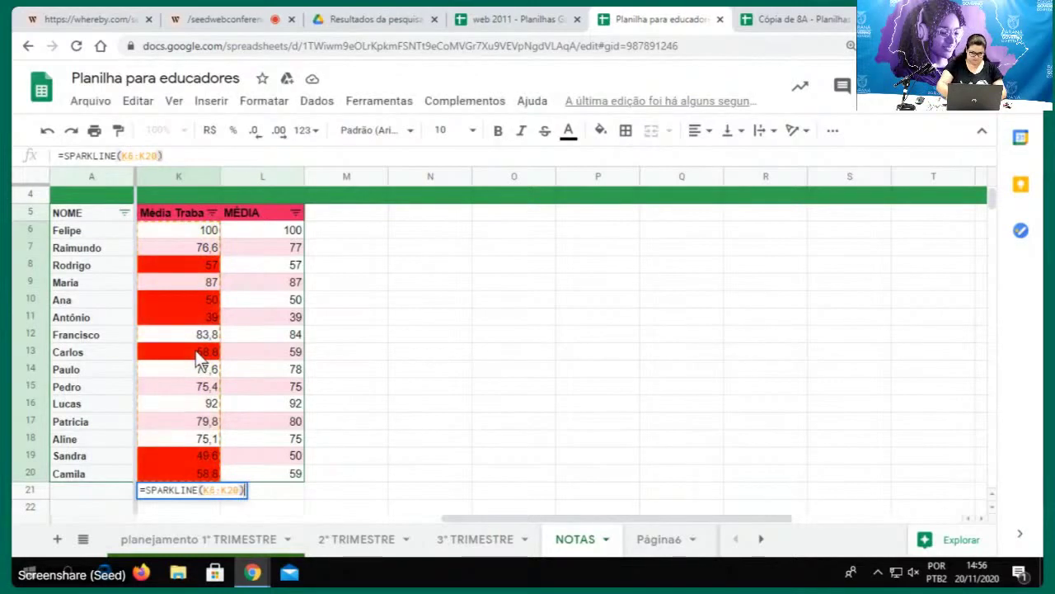
pyautogui.press('Return')
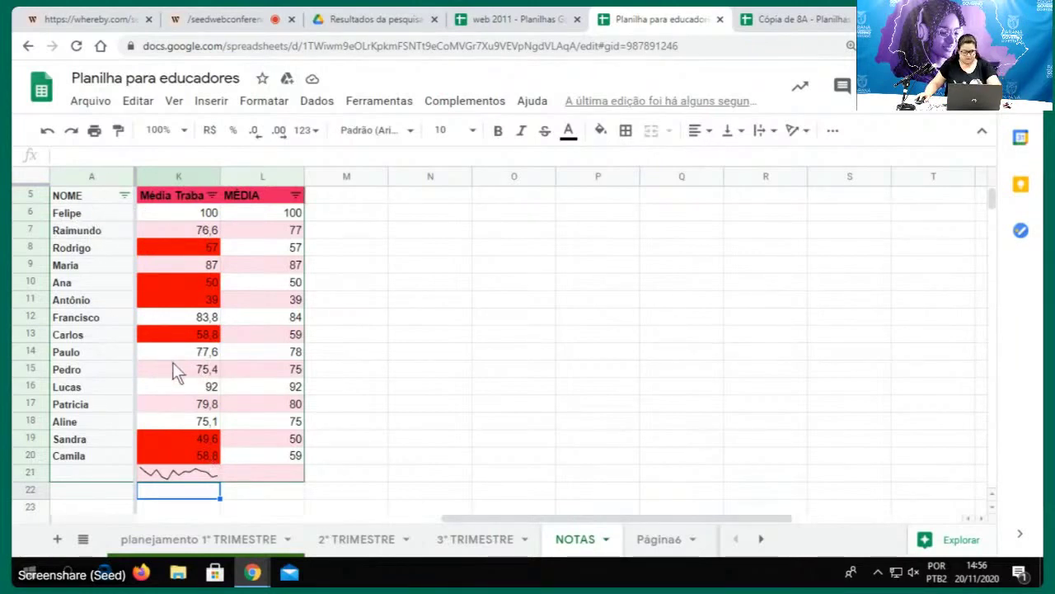
pyautogui.click(175, 477)
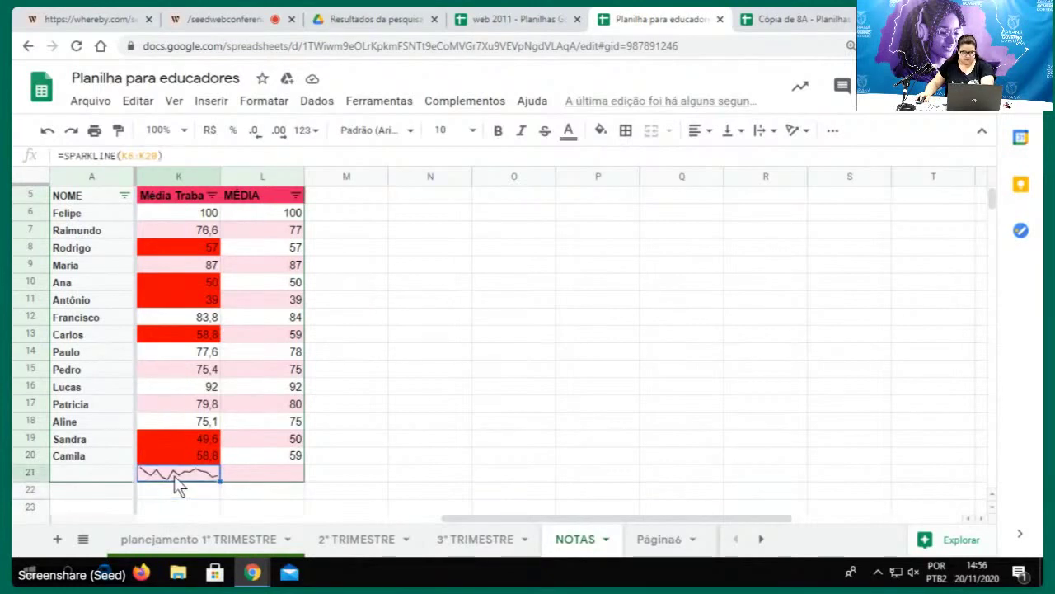
pyautogui.press('Delete')
# Enter =SPARKLINE(E6:K6) in cell M6, beside the MÉDIA value of the first student
pyautogui.click(350, 212)
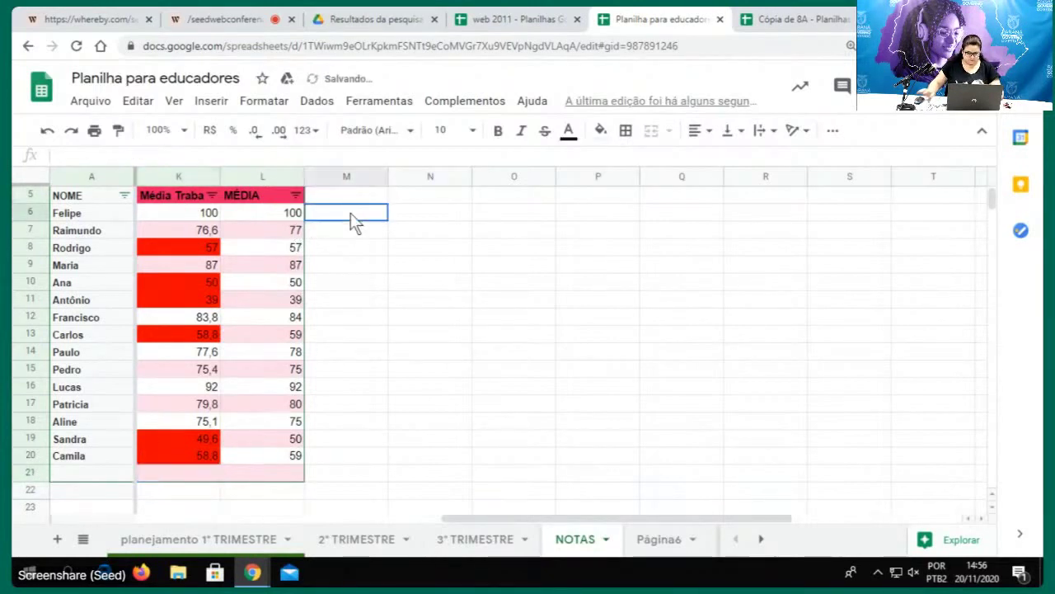
pyautogui.write('=')
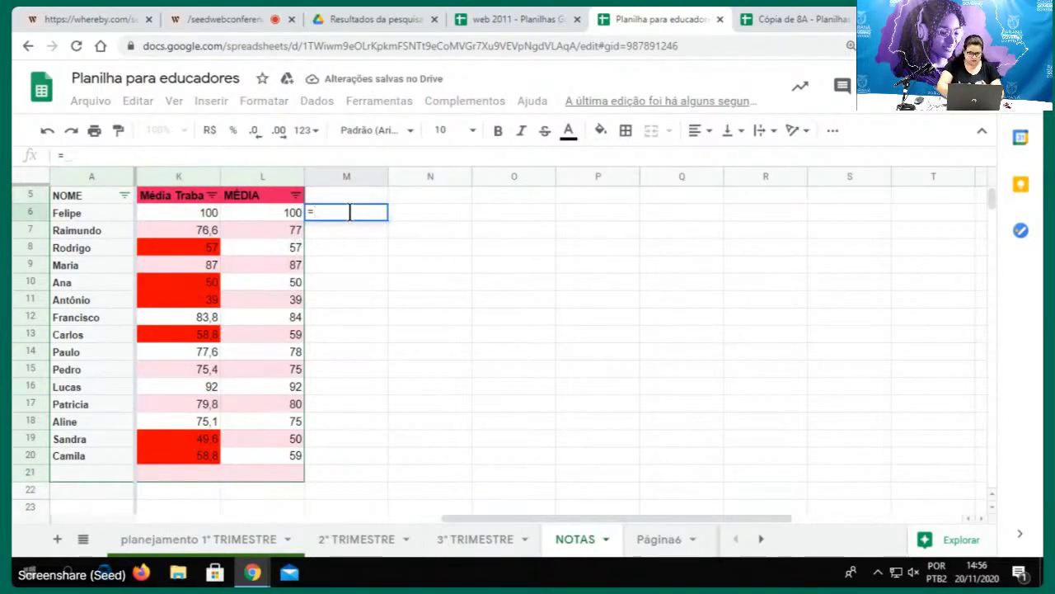
pyautogui.write('spar')
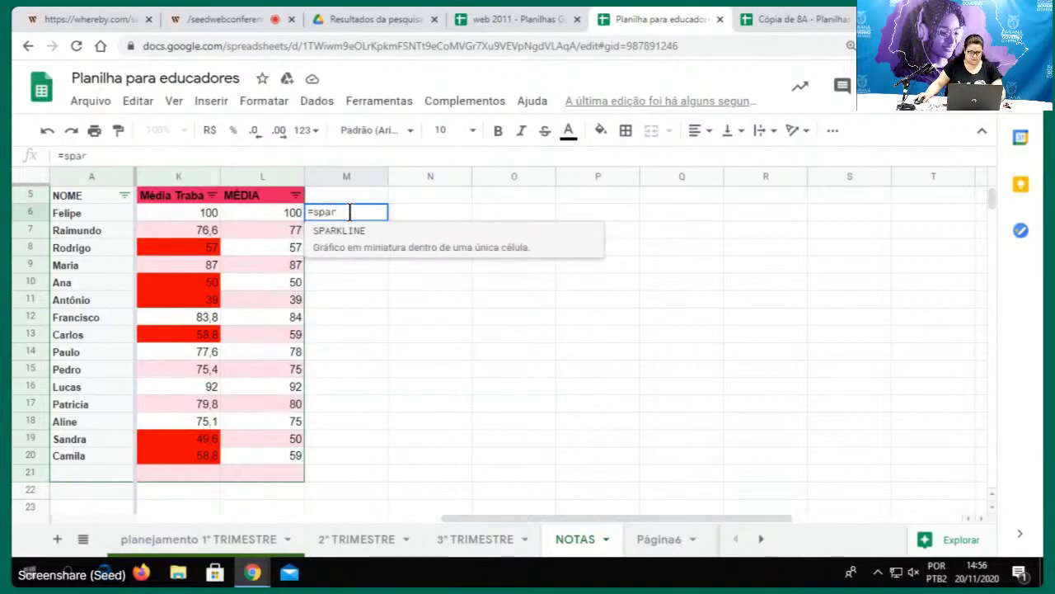
pyautogui.click(351, 234)
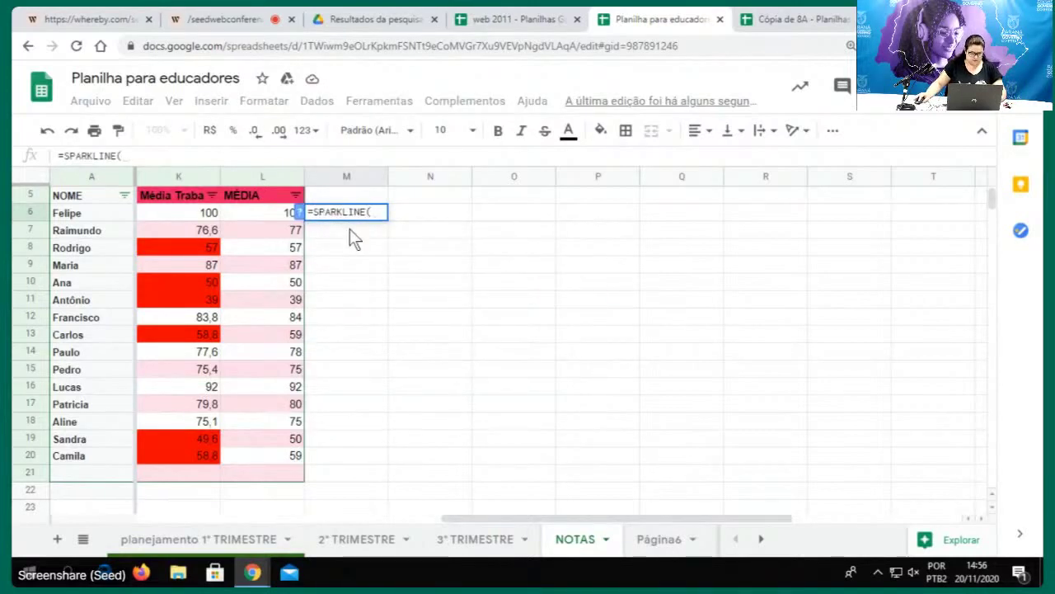
pyautogui.click(193, 218)
pyautogui.moveTo(84, 221); pyautogui.dragTo(418, 211)
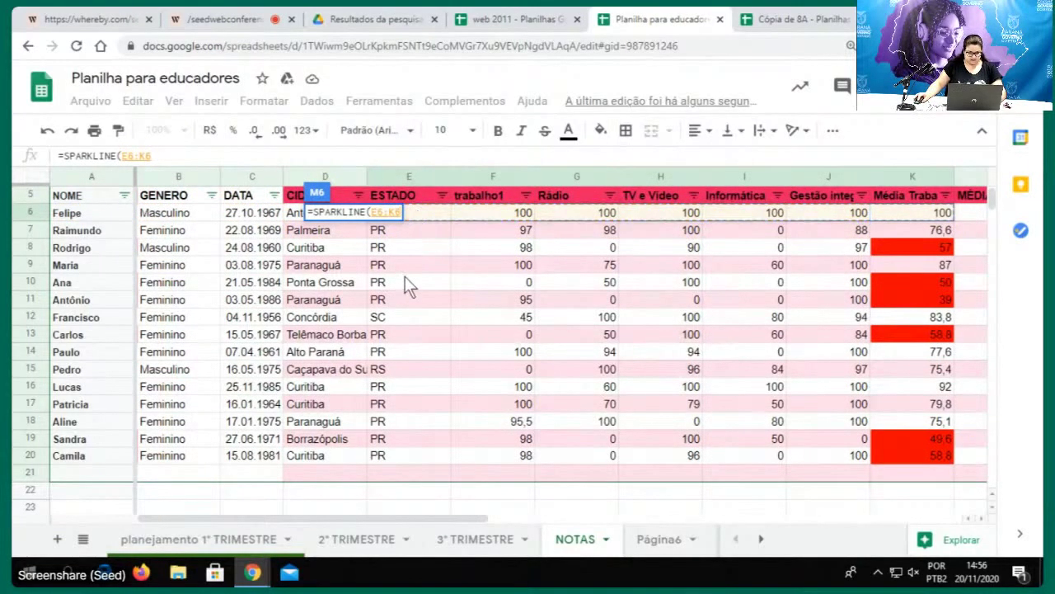
pyautogui.write(')')
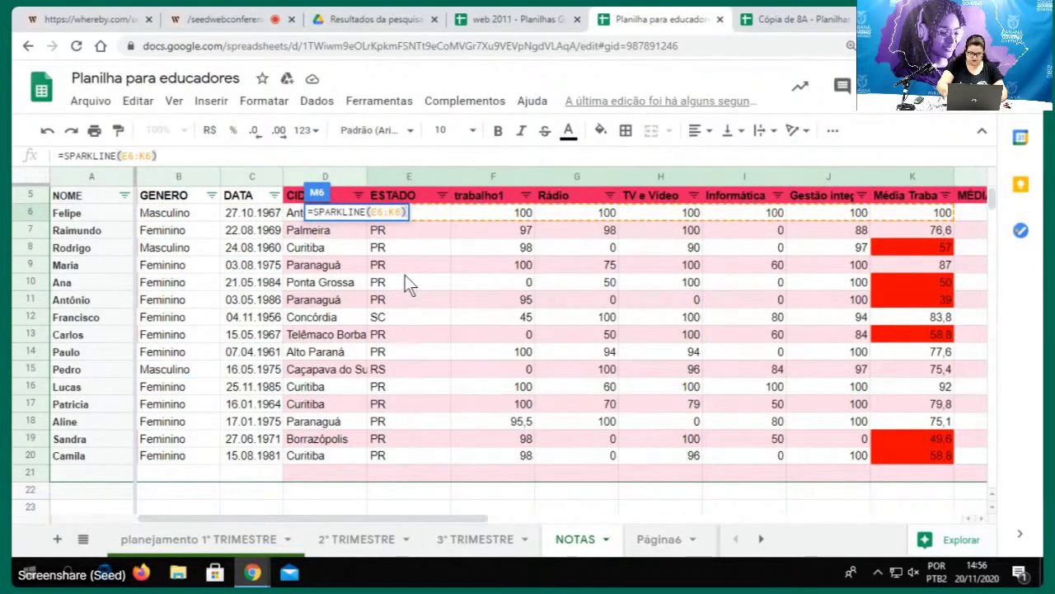
pyautogui.press('Return')
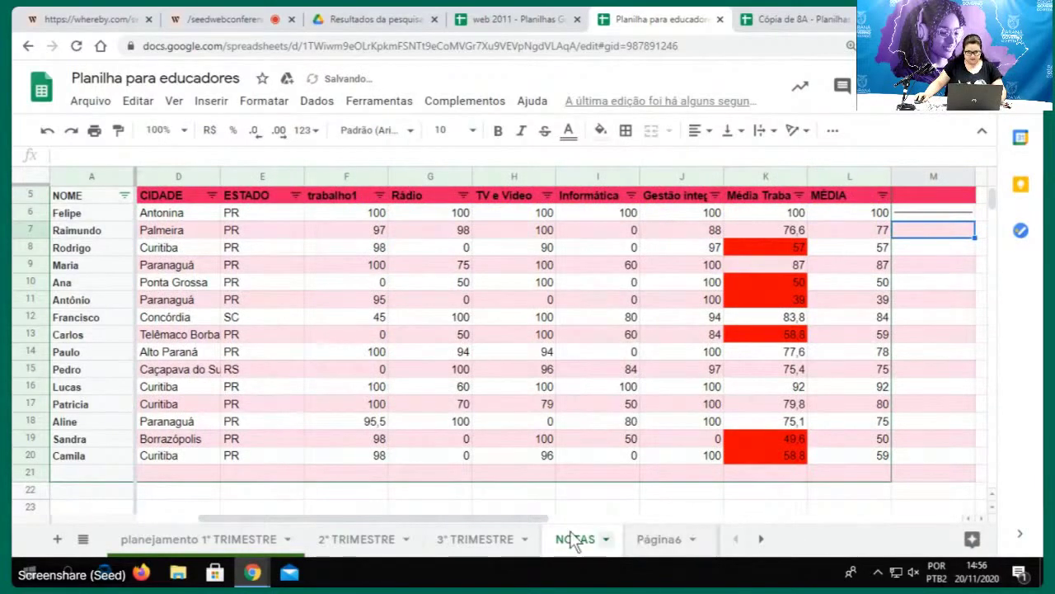
# Fill the sparkline formula from M6 down column M to the last student in row 20
pyautogui.moveTo(538, 519); pyautogui.dragTo(668, 511)
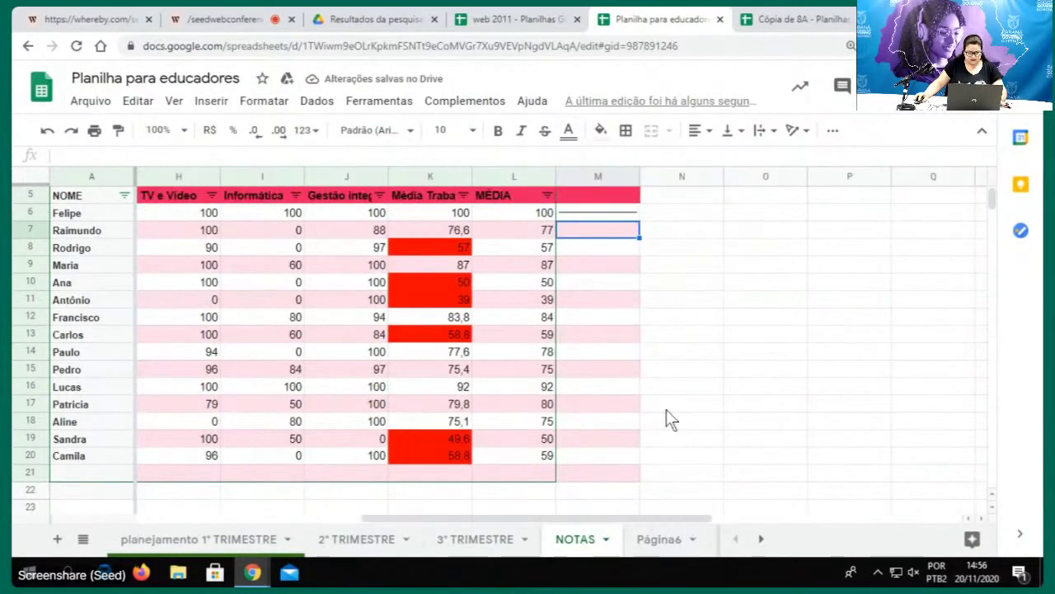
pyautogui.click(637, 216)
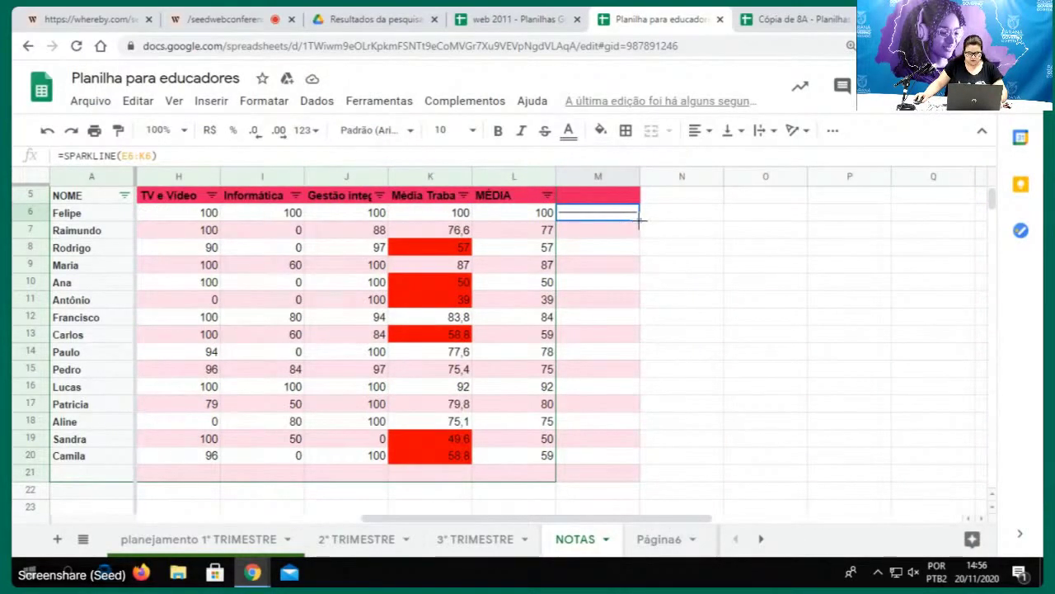
pyautogui.doubleClick(639, 218)
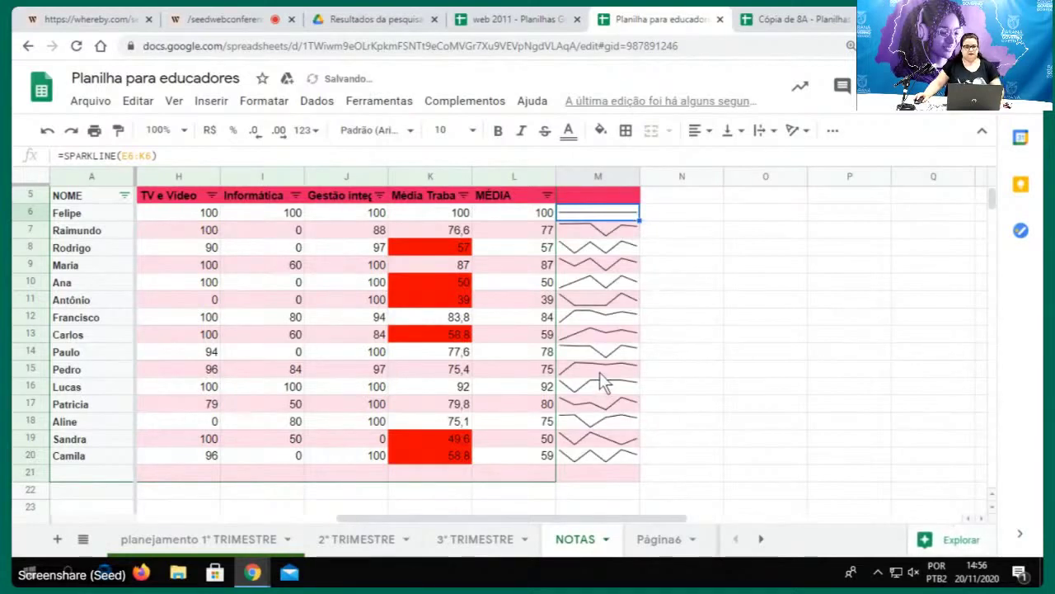
# Move across the sheet to compare the sparklines in column M with the frozen student names and the averages
pyautogui.press('Right')
pyautogui.press('Right')
pyautogui.press('Right')
pyautogui.press('Right')
pyautogui.press('Right')
pyautogui.press('Right')
pyautogui.press('Right')
pyautogui.press('Right')
pyautogui.press('Right')
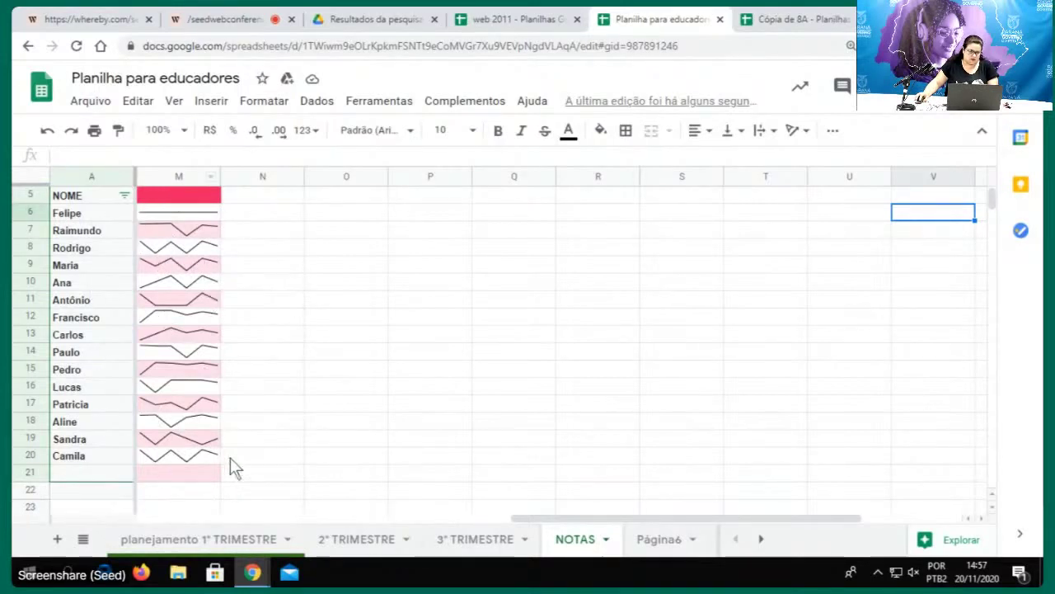
pyautogui.moveTo(515, 515); pyautogui.dragTo(436, 518)
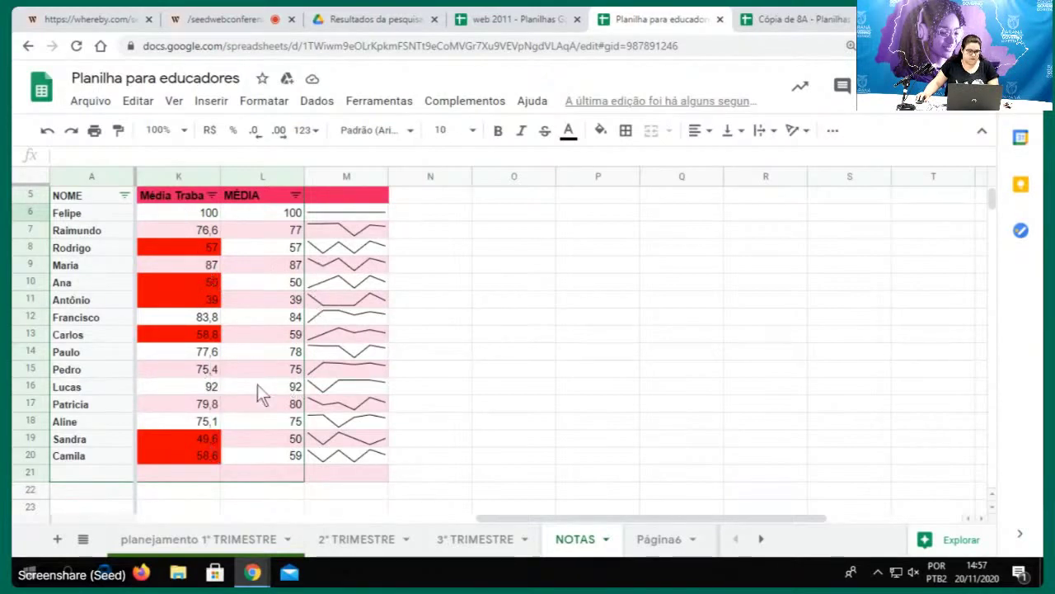
# Hide columns B to E, from GENERO to ESTADO, in the NOTAS sheet
pyautogui.moveTo(605, 518); pyautogui.dragTo(143, 501)
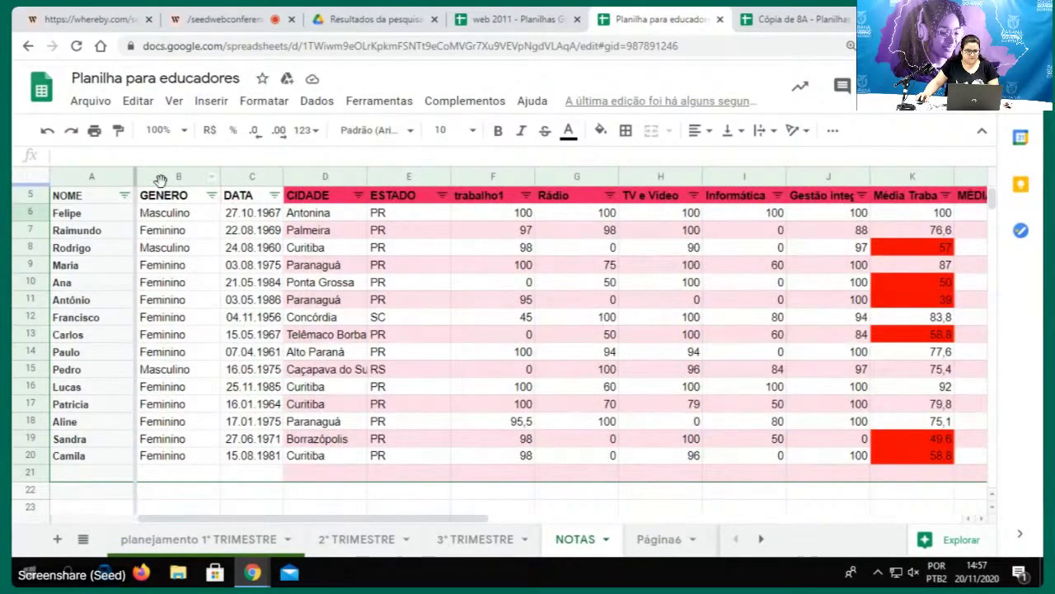
pyautogui.scroll(2, 161, 178)
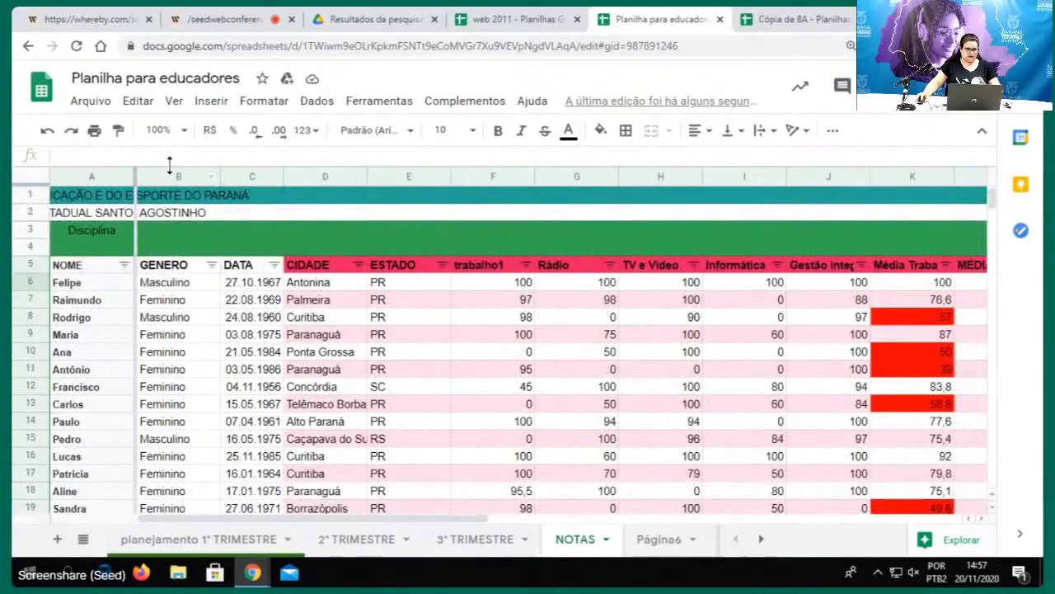
pyautogui.click(174, 171)
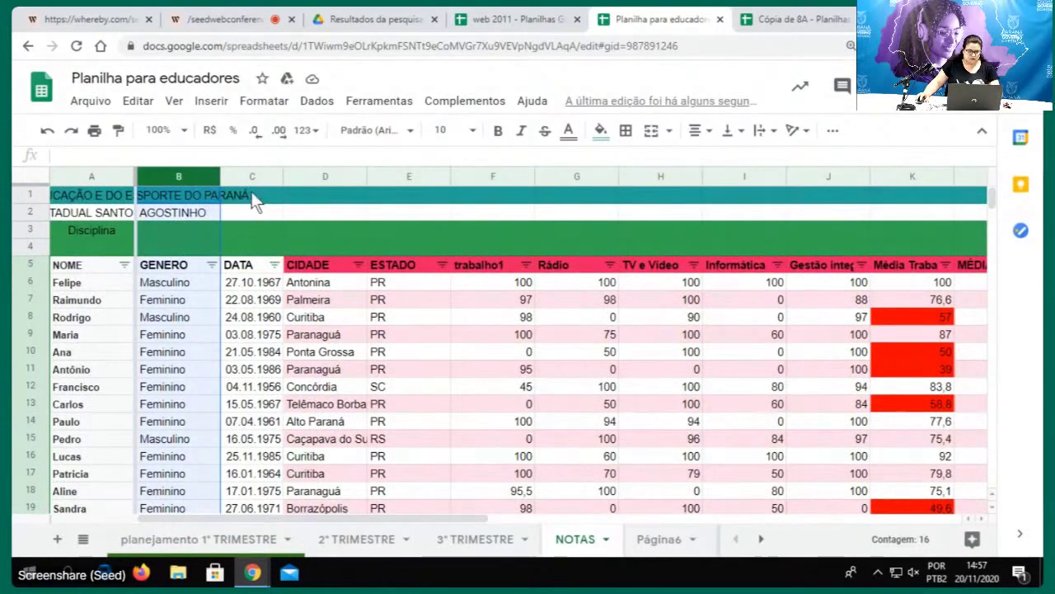
pyautogui.keyDown('shift'); pyautogui.click(426, 179); pyautogui.keyUp('shift')
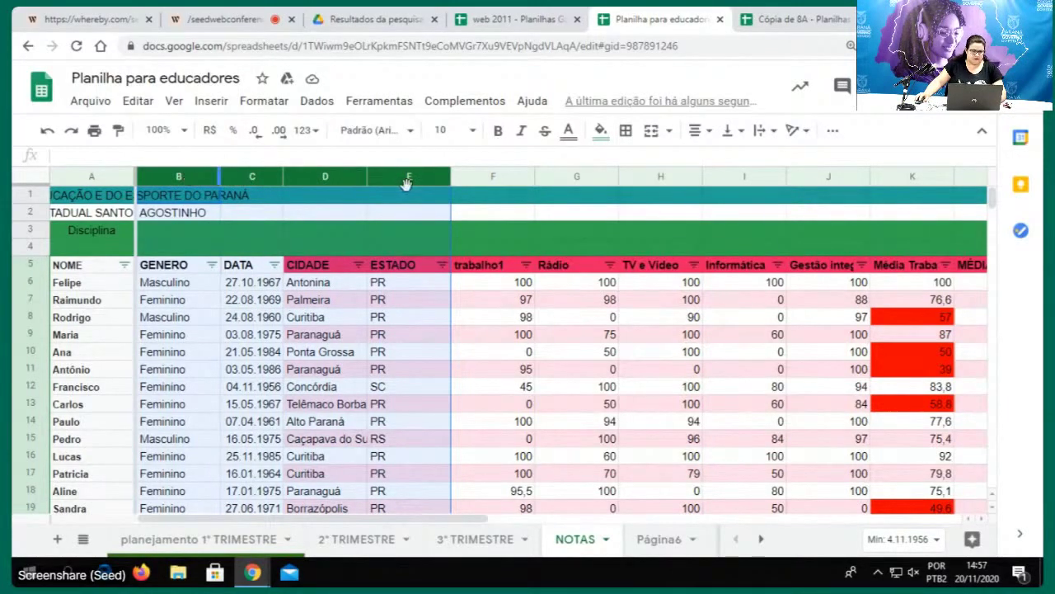
pyautogui.rightClick(409, 178)
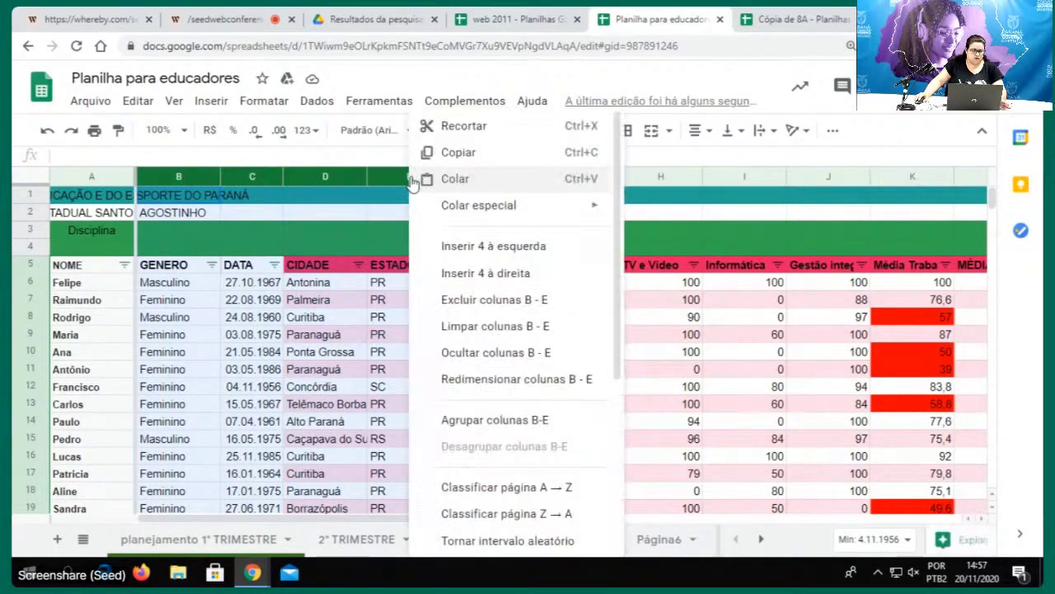
pyautogui.click(506, 353)
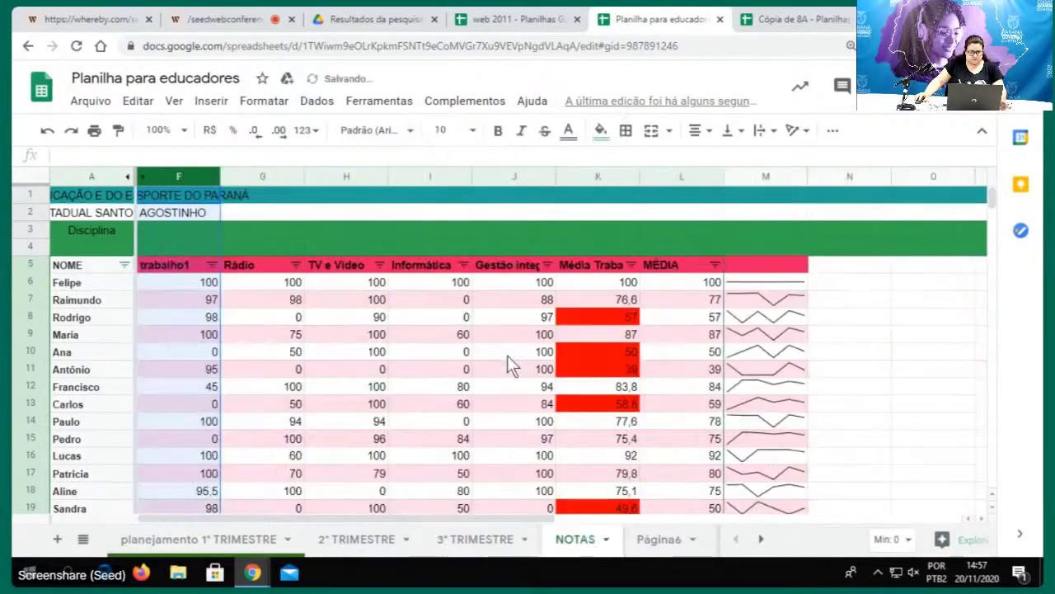
# Explore the NOME and trabalho1 data in A6:F20 with the Explorar tool, through to the suggested analysis chart
pyautogui.click(275, 302)
pyautogui.click(117, 280)
pyautogui.scroll(-1, 495, 322)
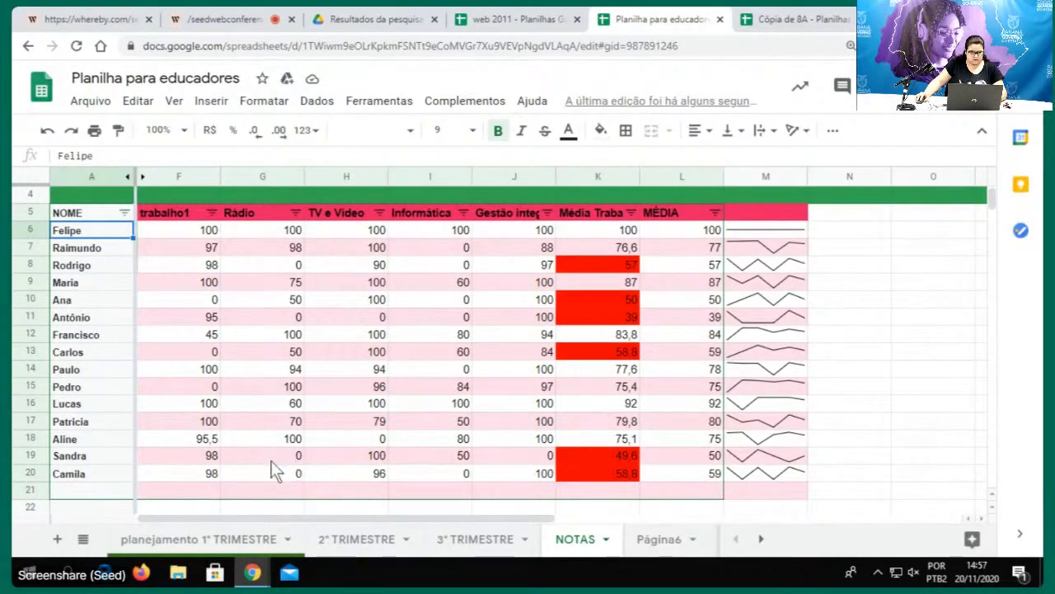
pyautogui.keyDown('shift'); pyautogui.click(211, 475); pyautogui.keyUp('shift')
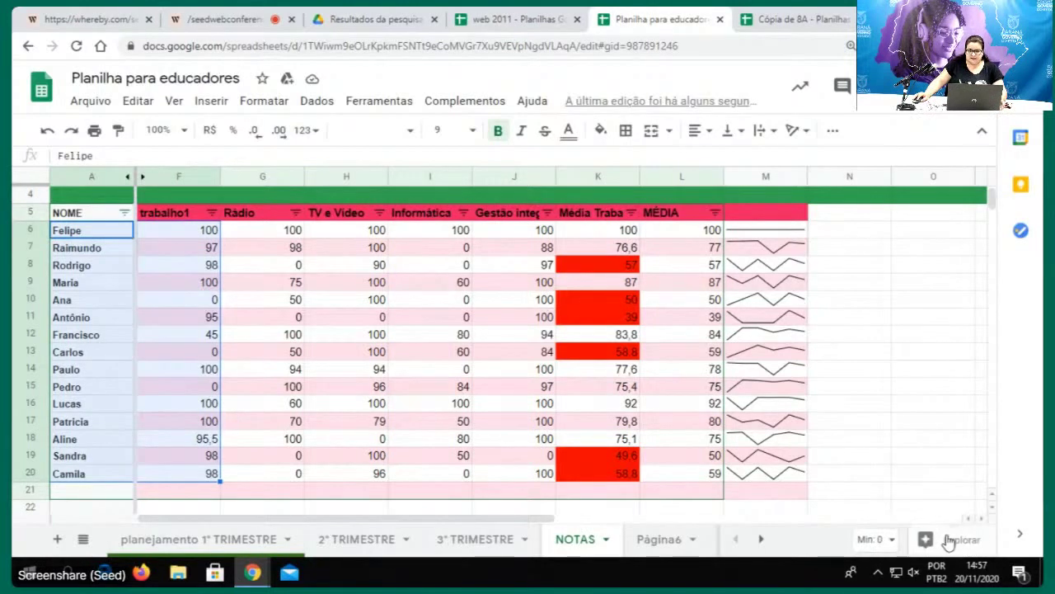
pyautogui.click(949, 543)
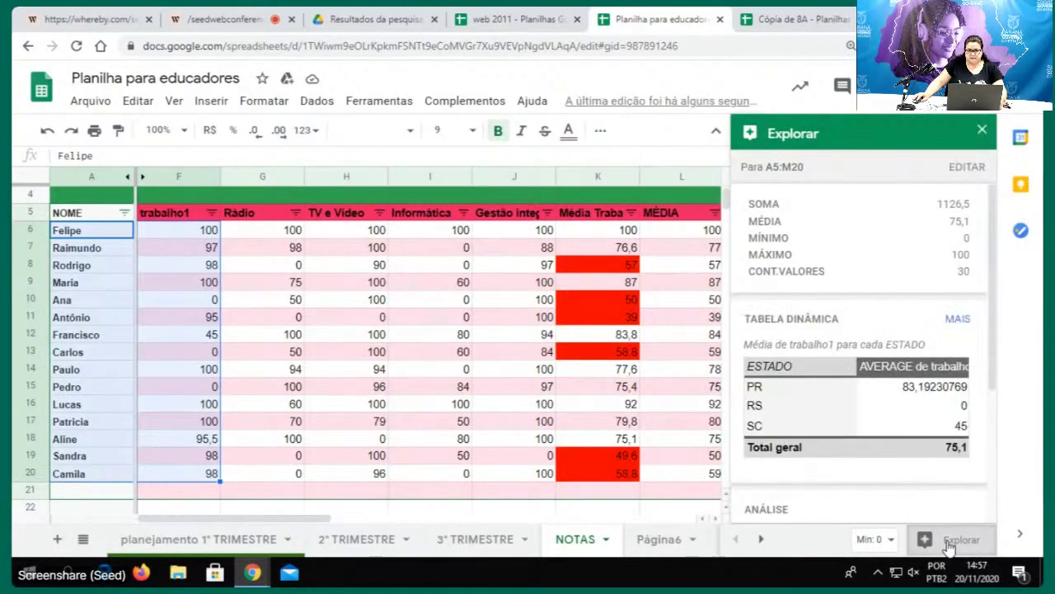
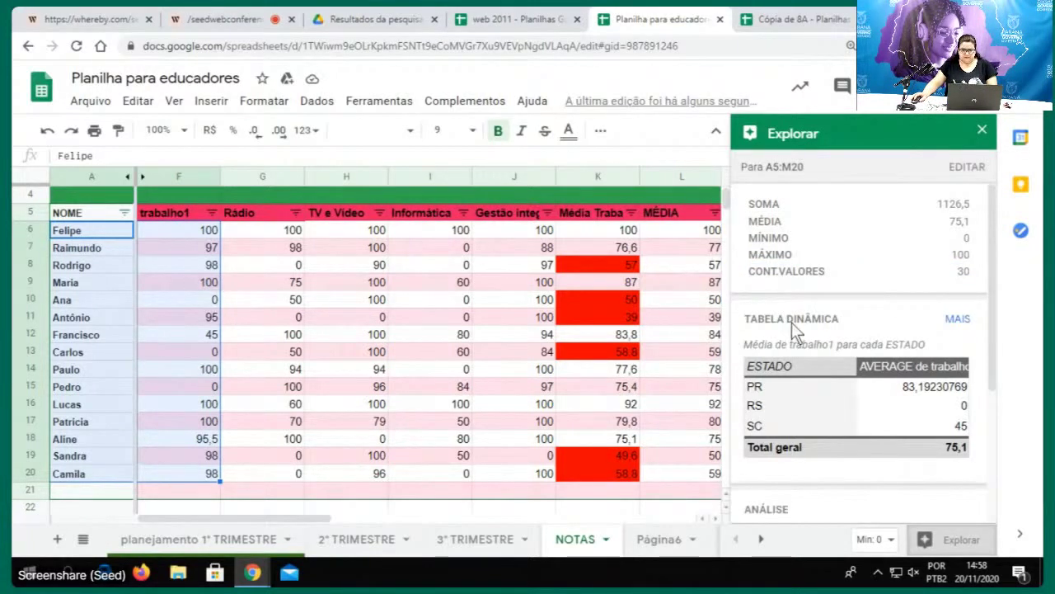
pyautogui.scroll(-3, 792, 322)
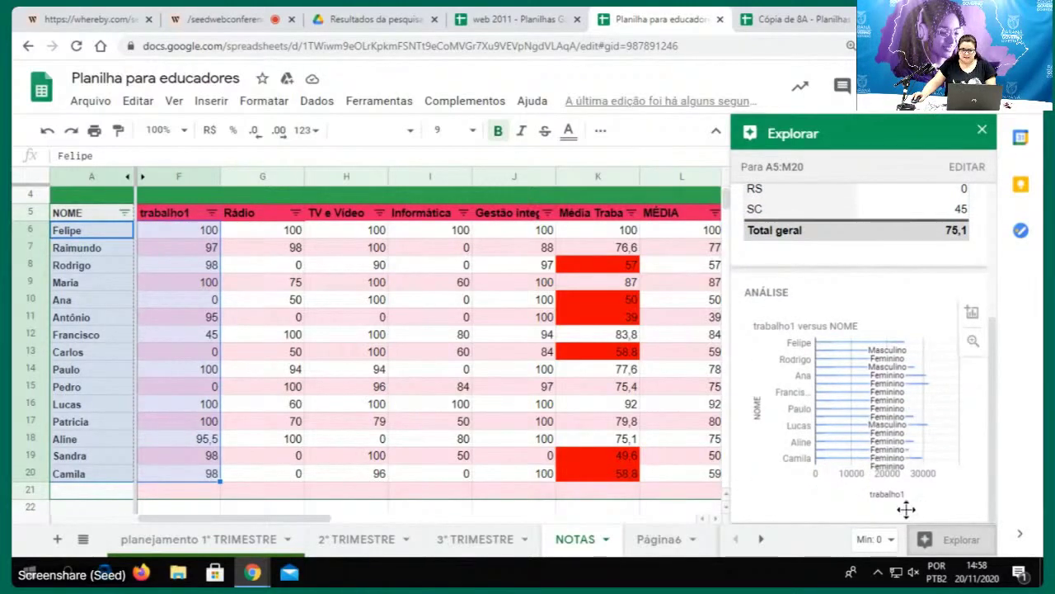
# Change the Explorar data range to A5:F20 with 1 linha of headers, update the analysis, and close Explorar
pyautogui.scroll(3, 912, 446)
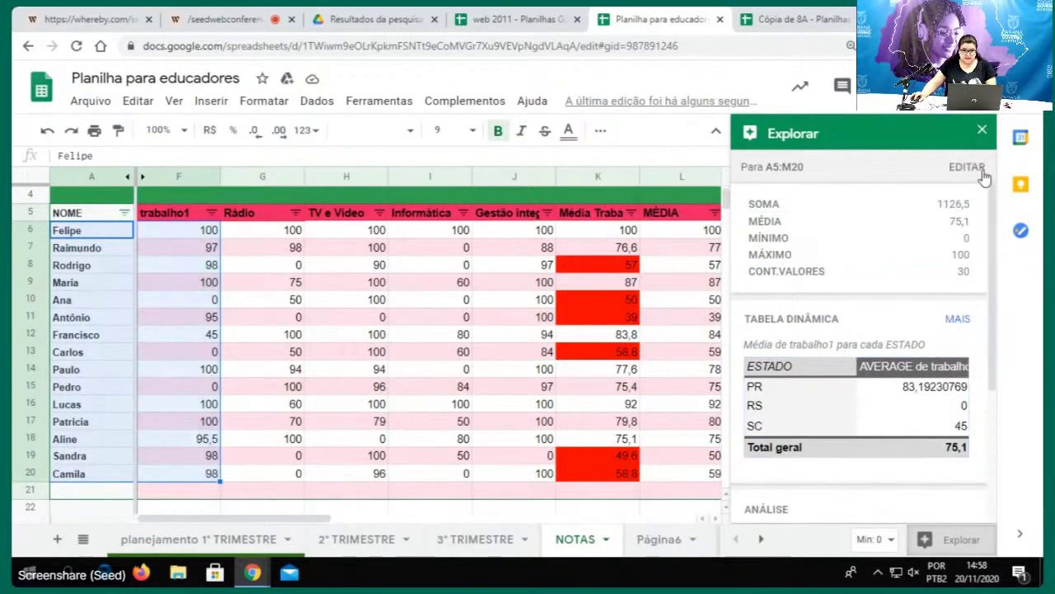
pyautogui.click(973, 168)
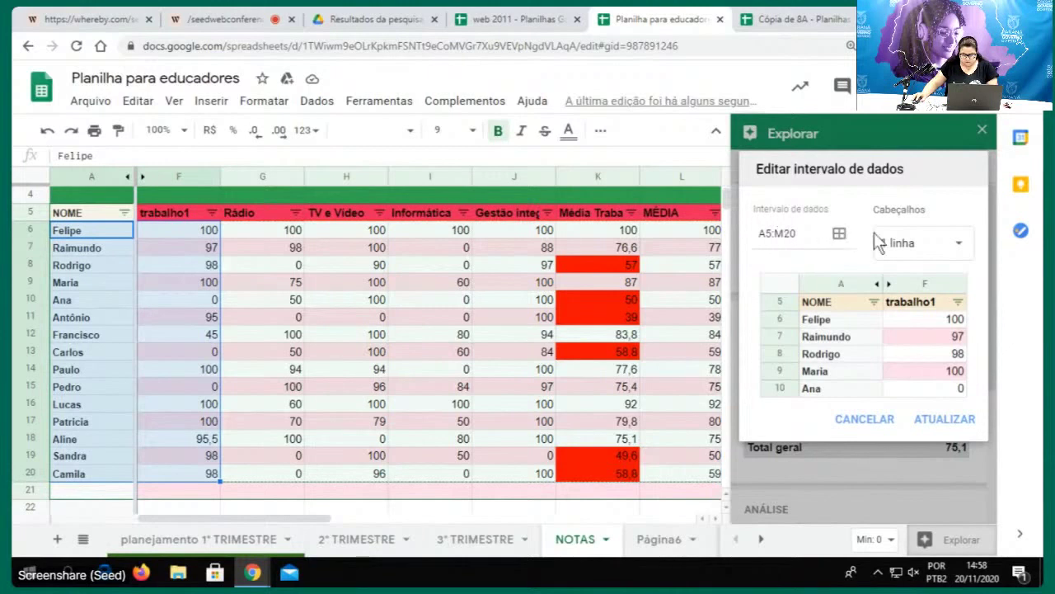
pyautogui.click(904, 247)
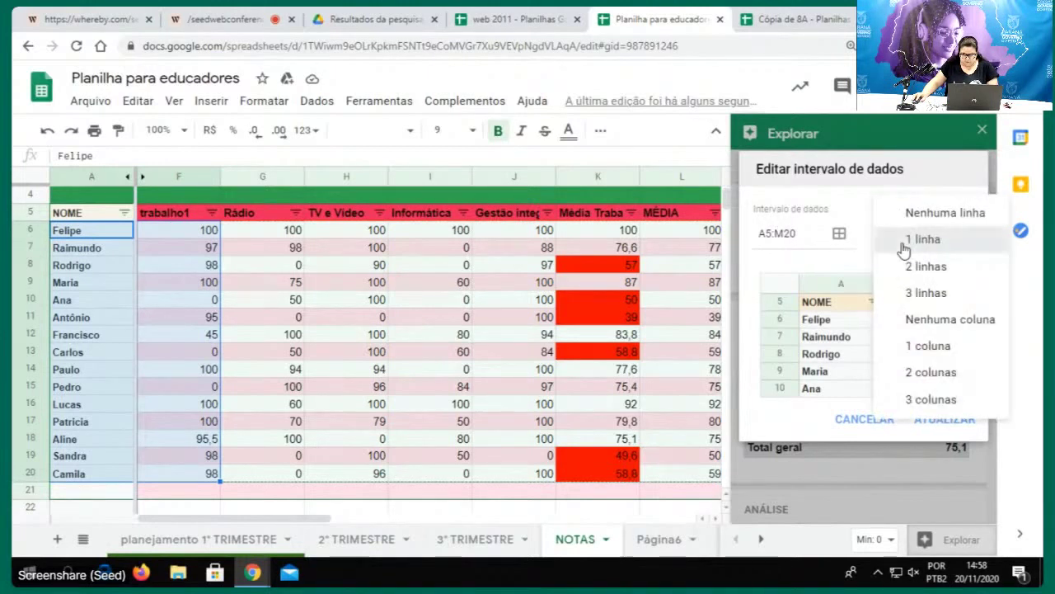
pyautogui.click(902, 245)
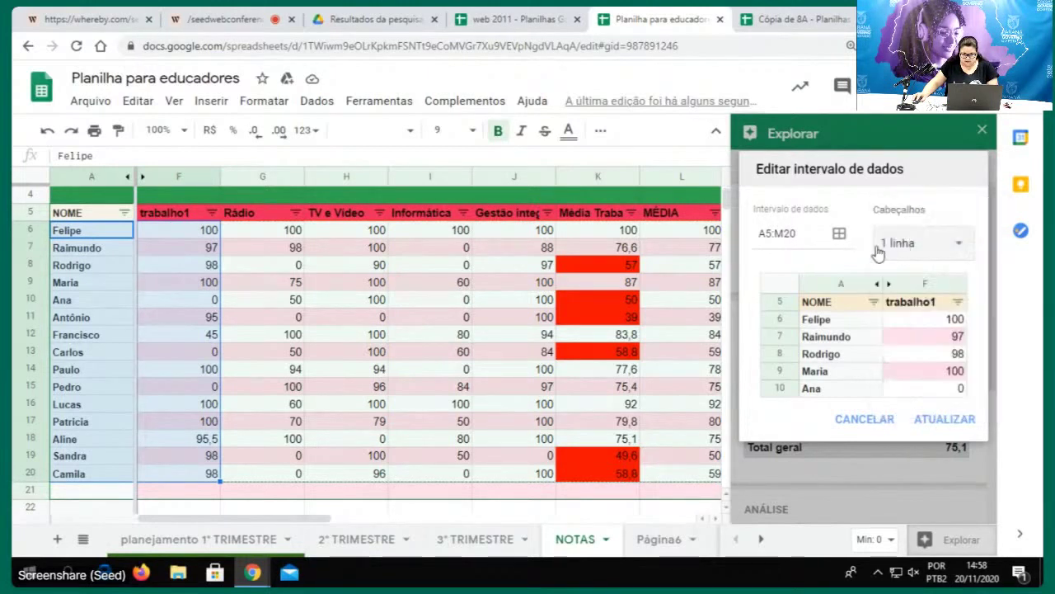
pyautogui.click(775, 239)
pyautogui.moveTo(775, 240); pyautogui.dragTo(793, 240)
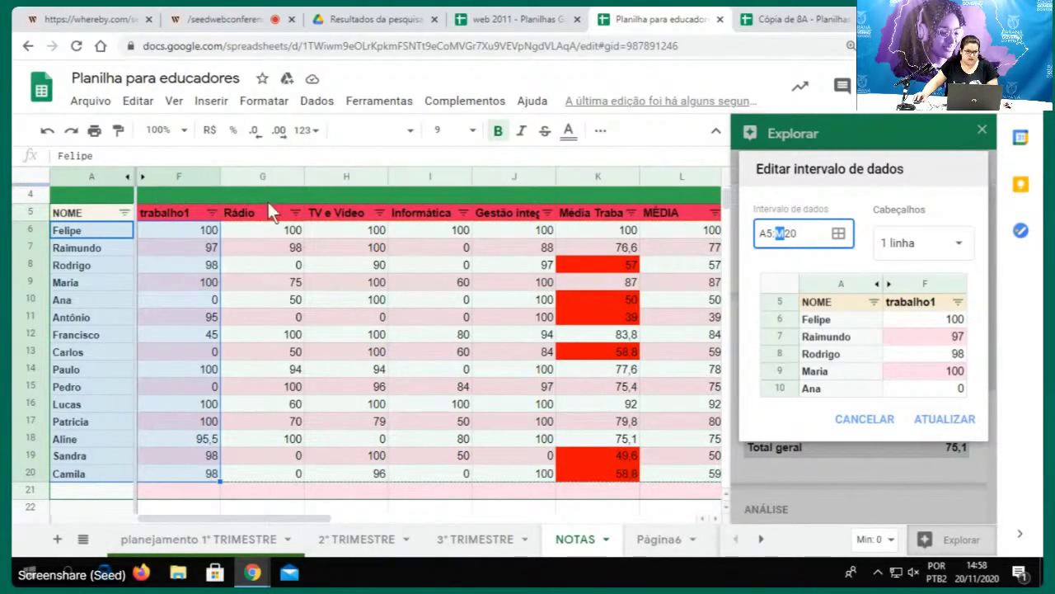
pyautogui.write('f')
pyautogui.click(911, 419)
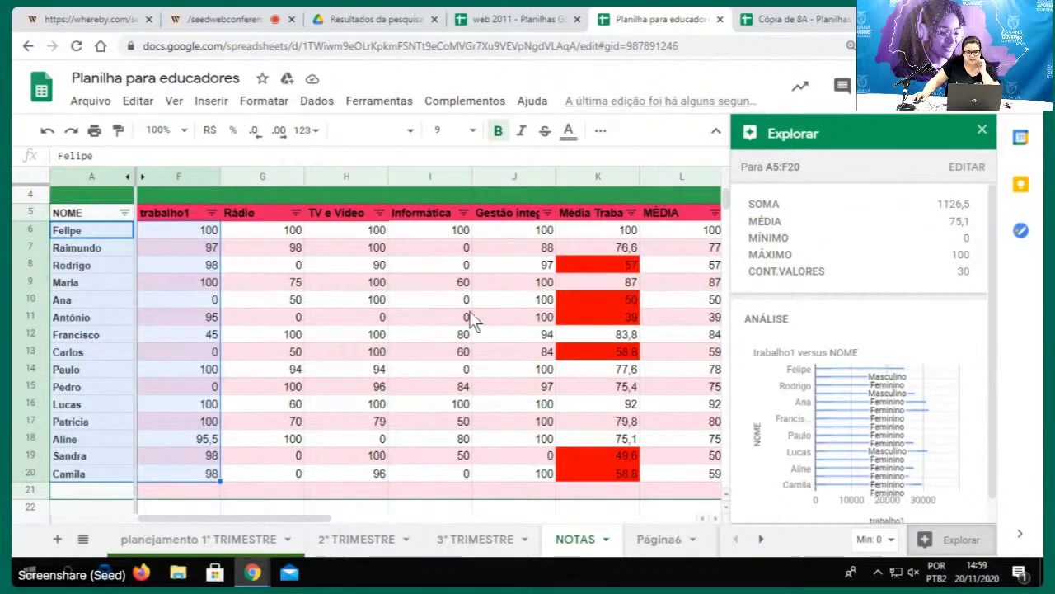
pyautogui.click(273, 268)
pyautogui.click(983, 130)
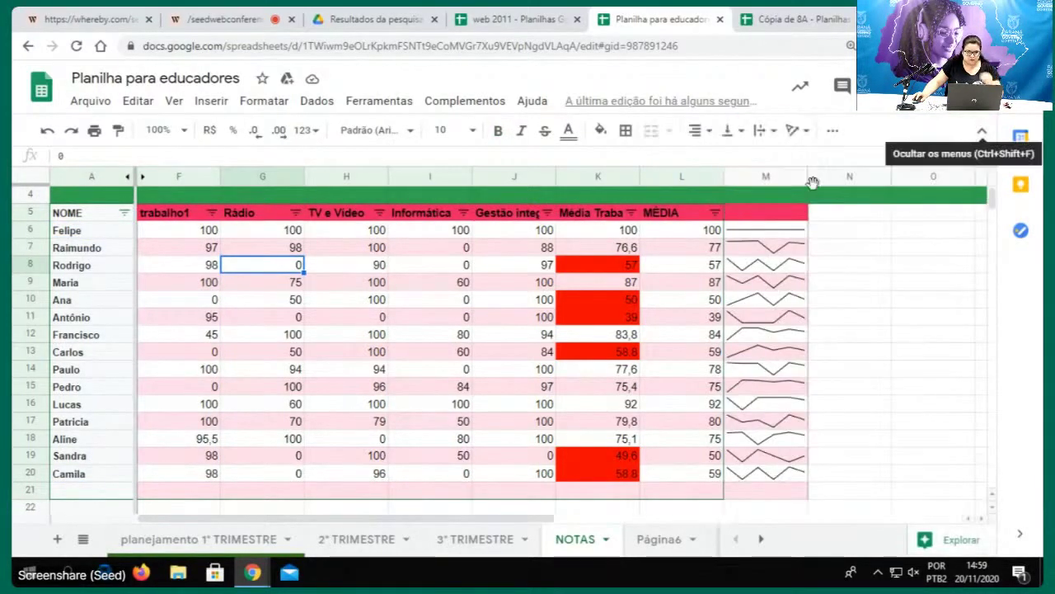
# Copy the NOTAS table from column A through L20 and paste it into the Página6 sheet starting at A4
pyautogui.click(101, 179)
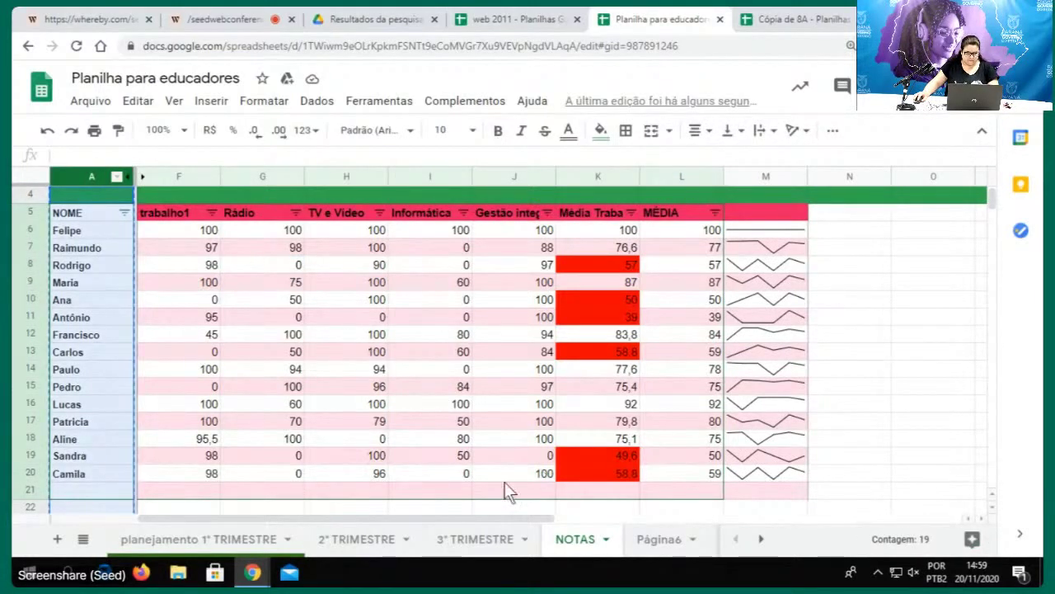
pyautogui.keyDown('shift'); pyautogui.click(676, 472); pyautogui.keyUp('shift')
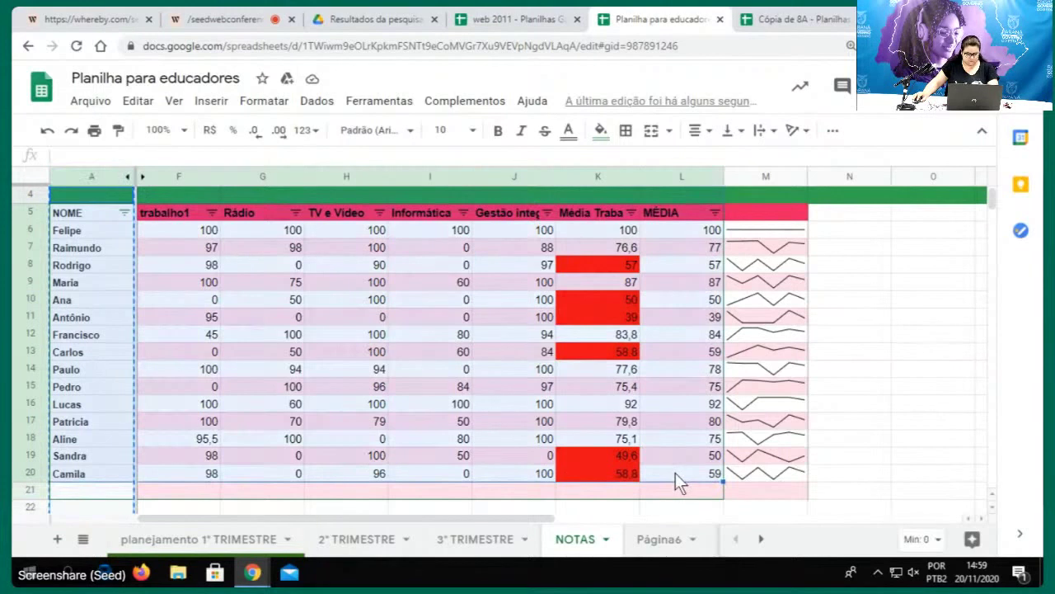
pyautogui.hotkey('ctrl', 'c')
pyautogui.click(660, 540)
pyautogui.click(157, 248)
pyautogui.click(94, 246)
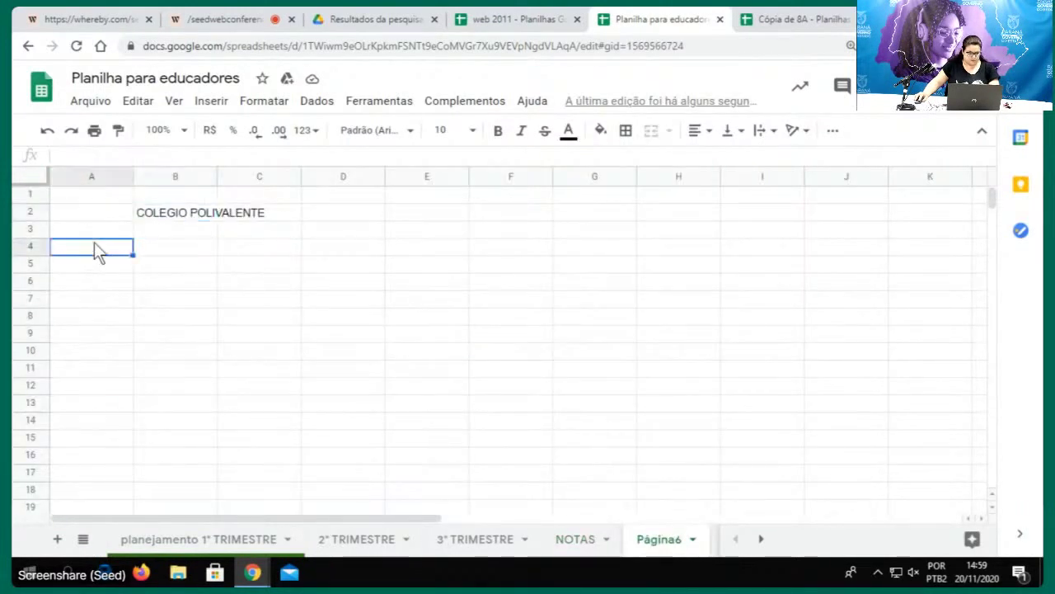
pyautogui.hotkey('ctrl', 'v')
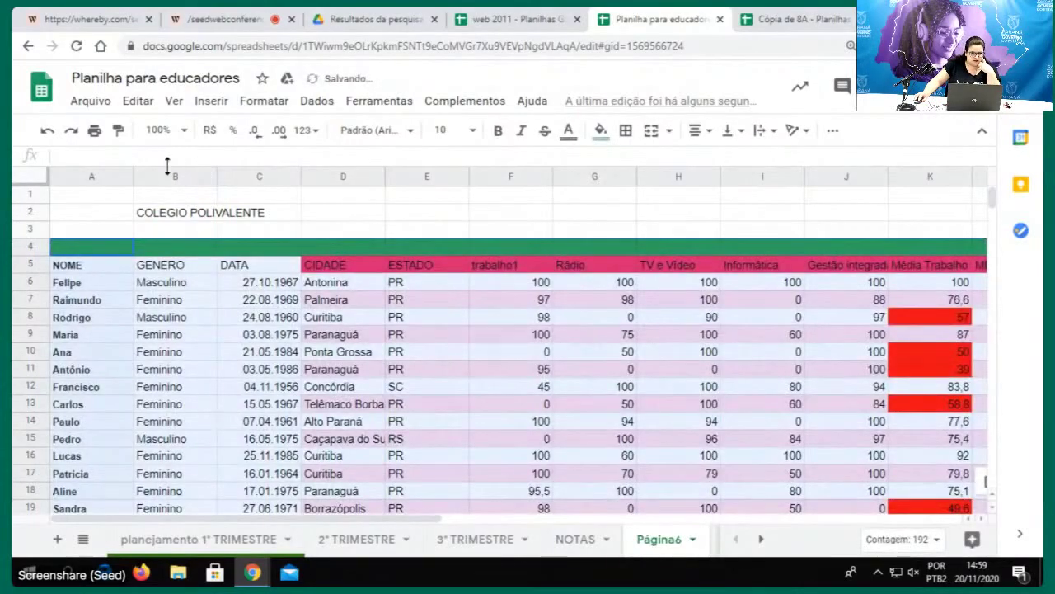
# Delete columns B to E, from GENERO to ESTADO, in the Página6 sheet
pyautogui.click(171, 183)
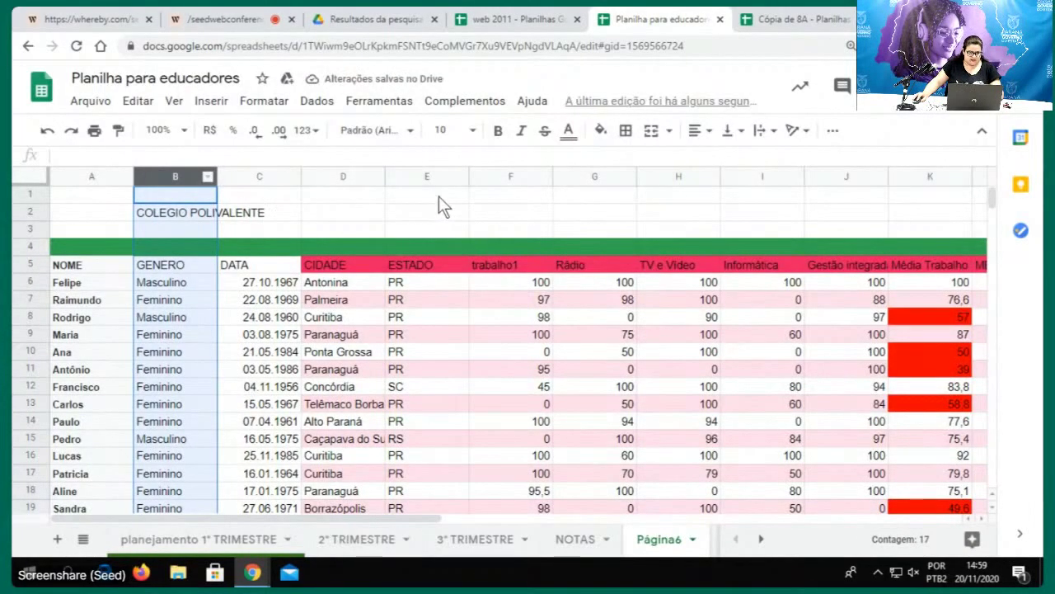
pyautogui.keyDown('shift'); pyautogui.click(419, 178); pyautogui.keyUp('shift')
pyautogui.rightClick(420, 178)
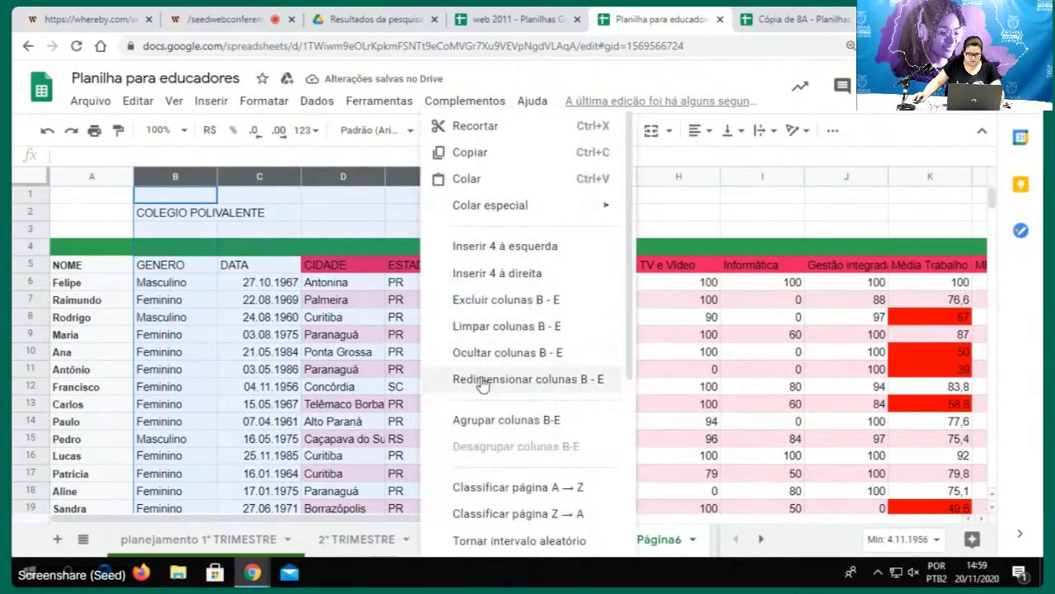
pyautogui.click(504, 301)
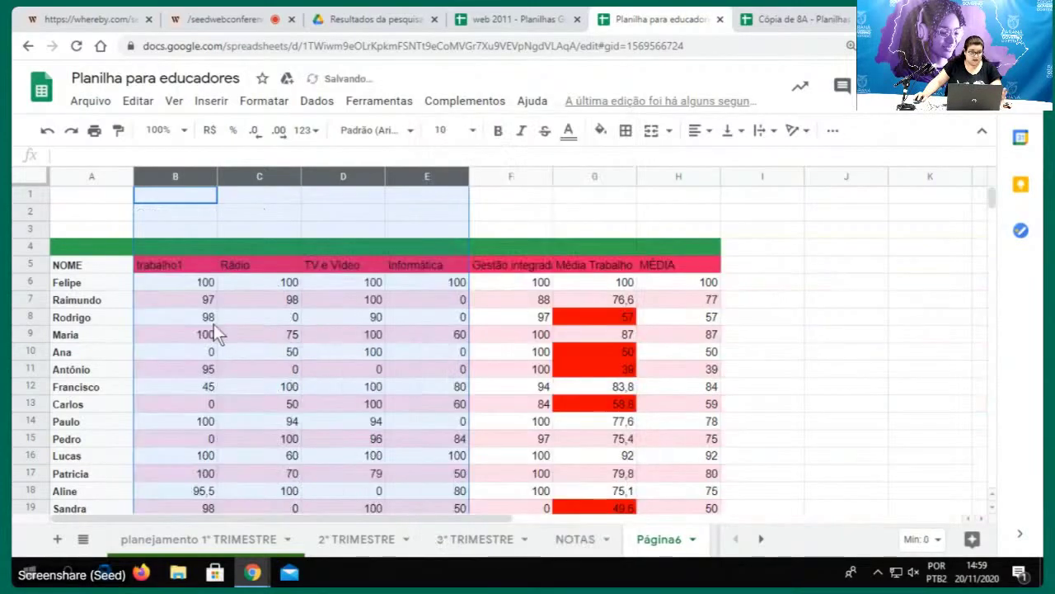
# Explore the NOME, trabalho1 and Rádio data in A6:C20 with Explorar, review the suggested charts, and close it
pyautogui.click(152, 300)
pyautogui.scroll(-1, 140, 276)
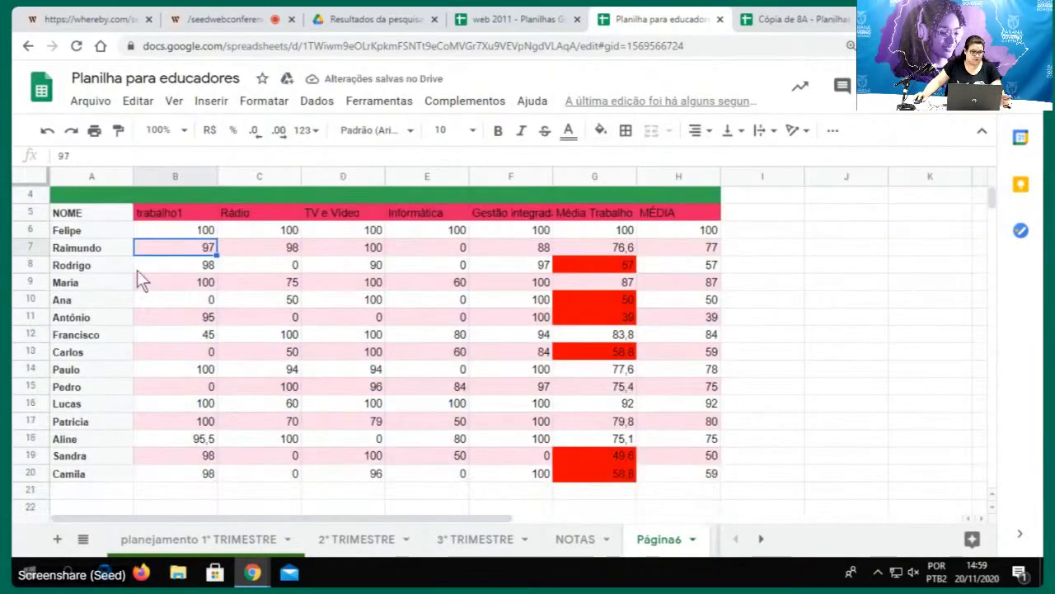
pyautogui.click(107, 233)
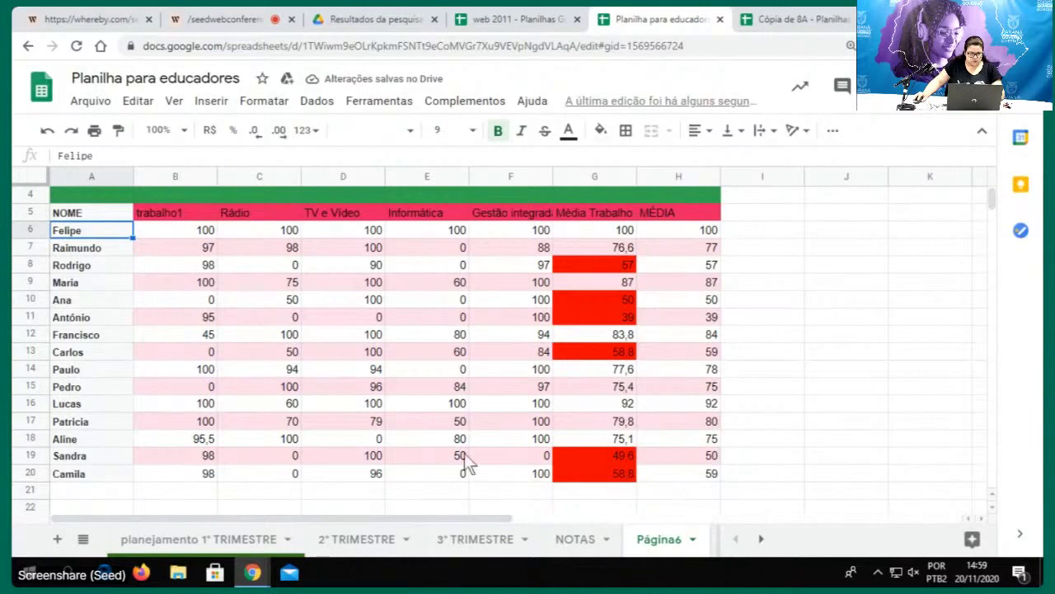
pyautogui.keyDown('shift'); pyautogui.click(278, 472); pyautogui.keyUp('shift')
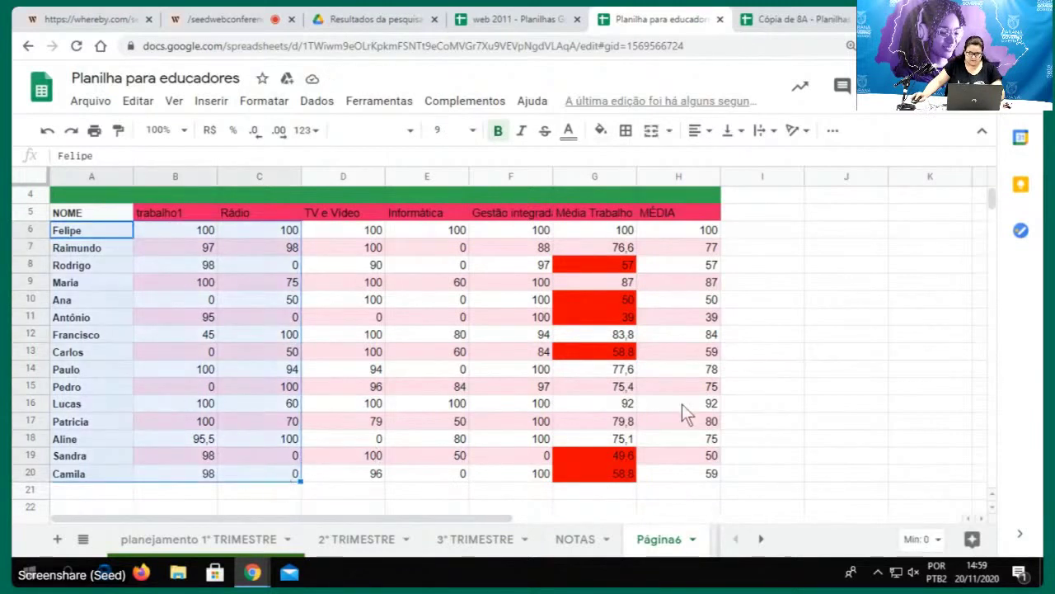
pyautogui.click(938, 534)
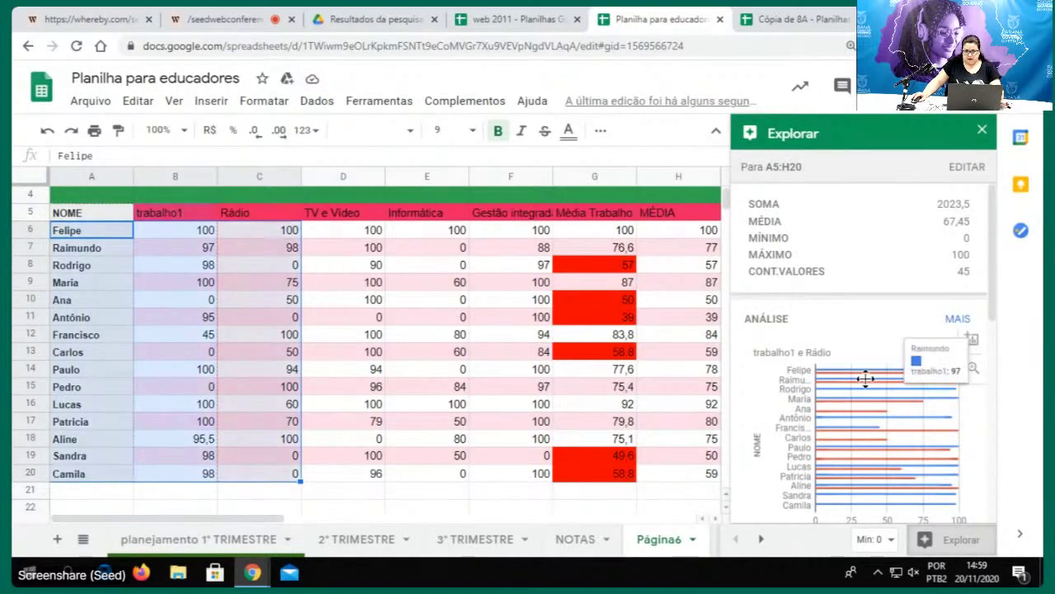
pyautogui.moveTo(895, 372)
pyautogui.scroll(-2, 895, 372)
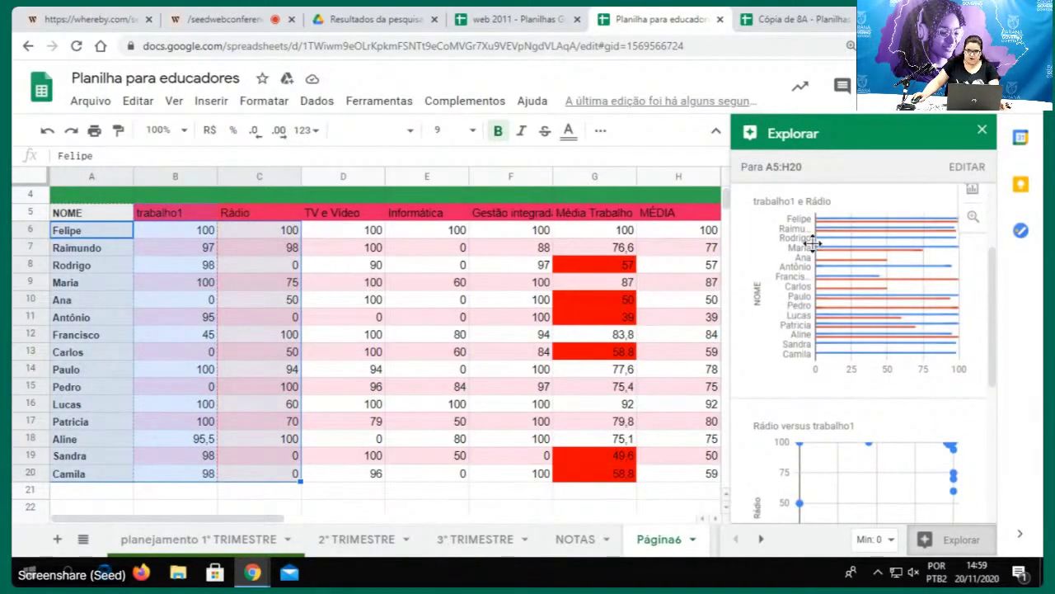
pyautogui.scroll(-3, 833, 347)
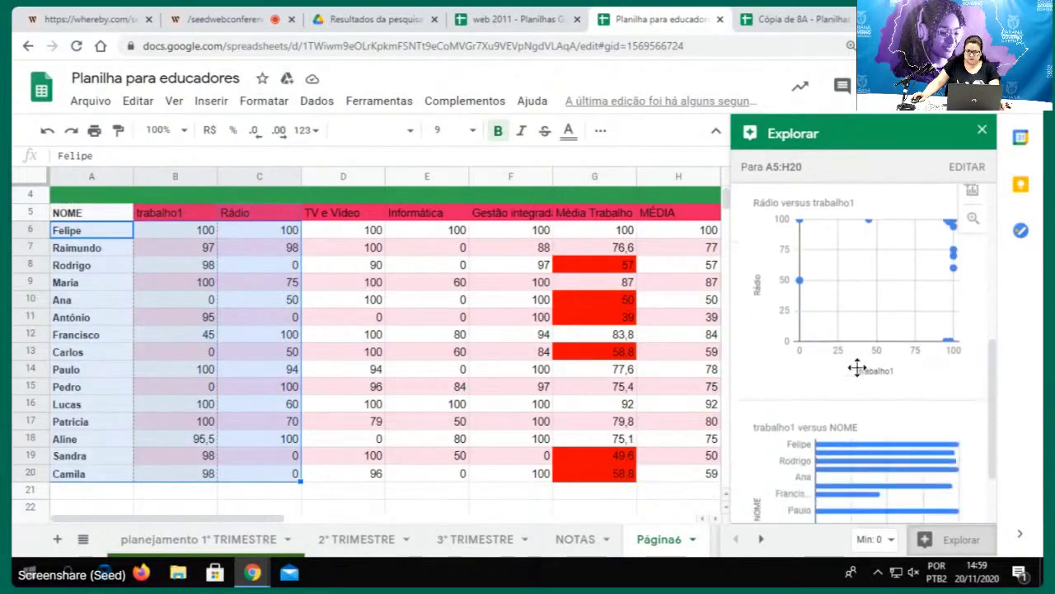
pyautogui.scroll(-1, 856, 420)
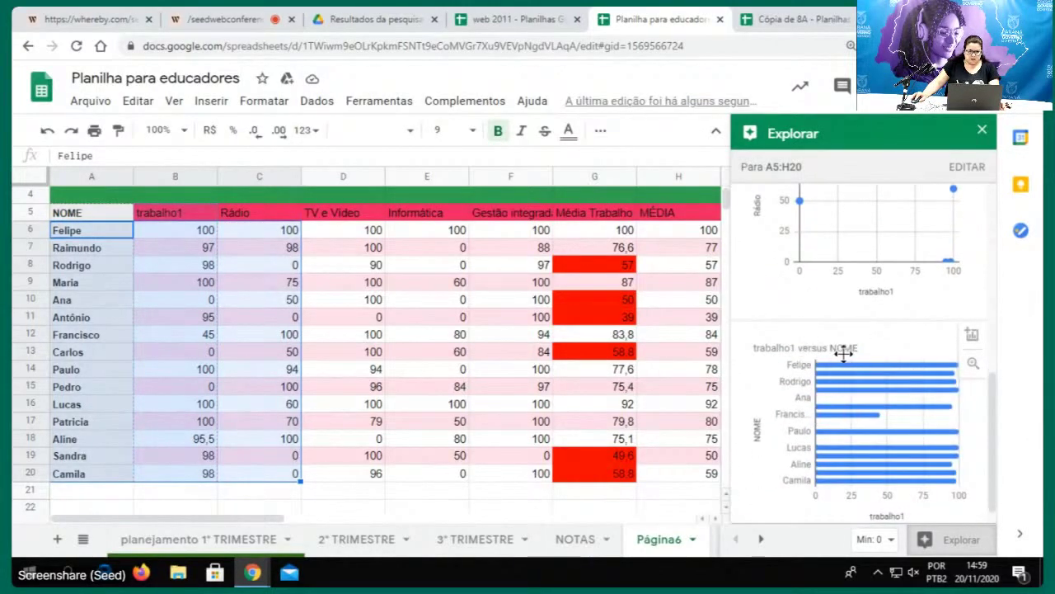
pyautogui.click(982, 130)
# Insert the trabalho1 versus NOME chart suggested by Explorar for A5:B20 and position it below the table, from about row 23
pyautogui.click(201, 264)
pyautogui.moveTo(191, 470)
pyautogui.mouseDown()
pyautogui.moveTo(96, 443)
pyautogui.moveTo(78, 232)
pyautogui.mouseUp()
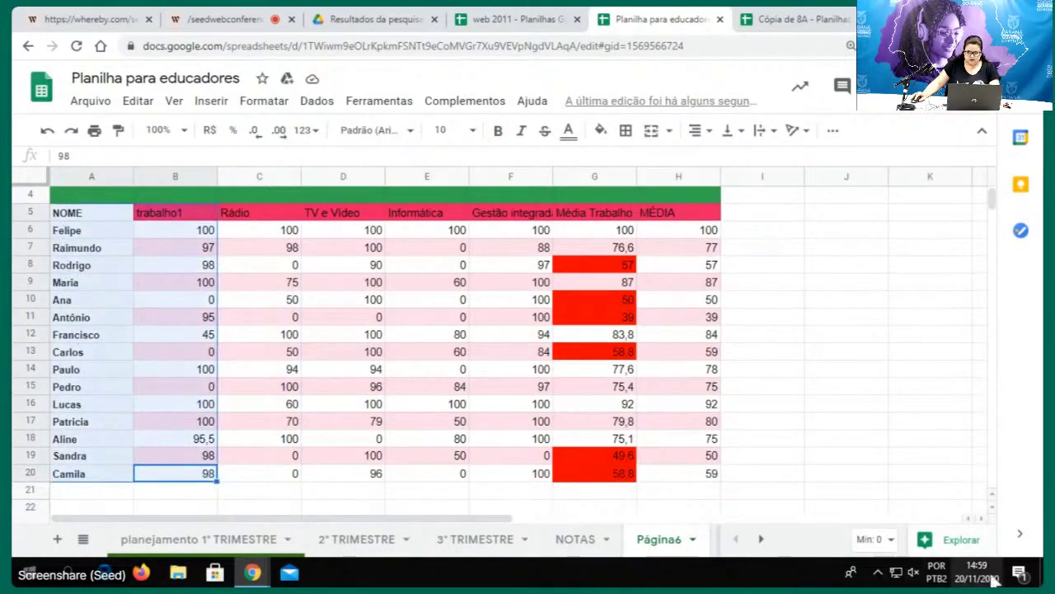
pyautogui.click(957, 542)
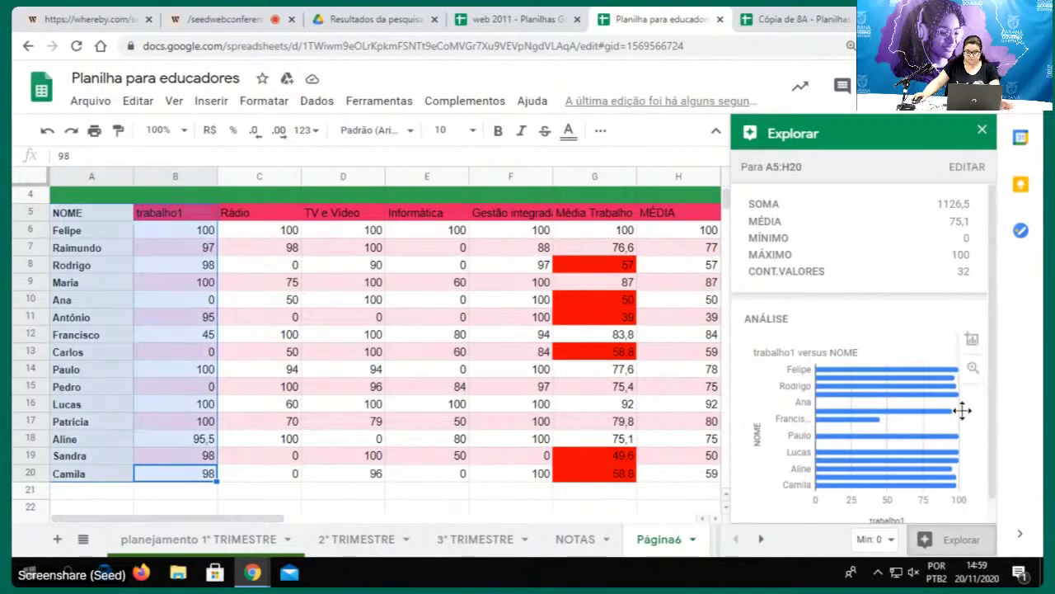
pyautogui.scroll(-1, 956, 401)
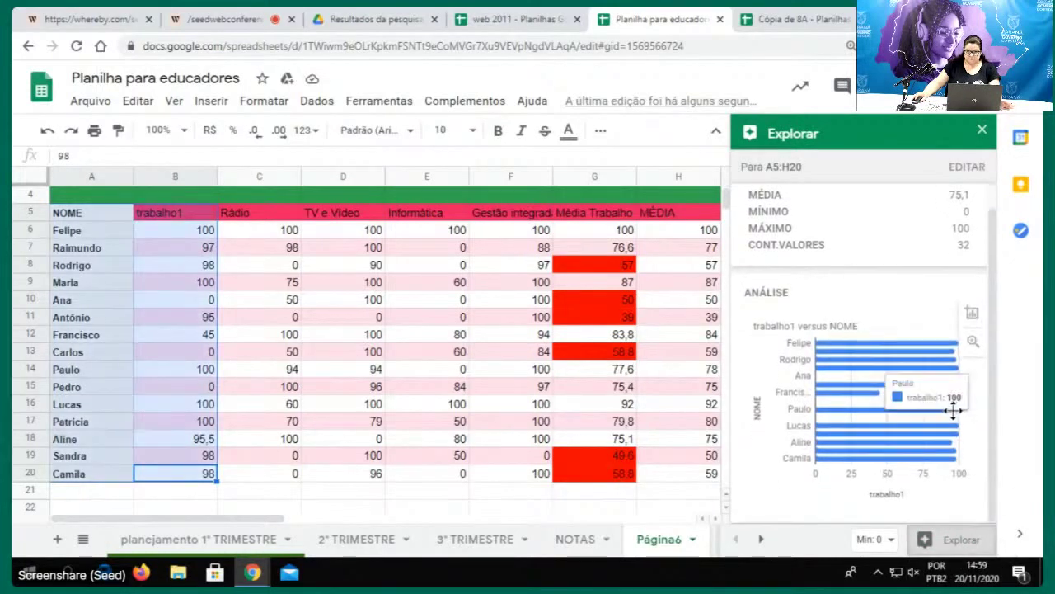
pyautogui.click(972, 315)
pyautogui.scroll(-5, 486, 314)
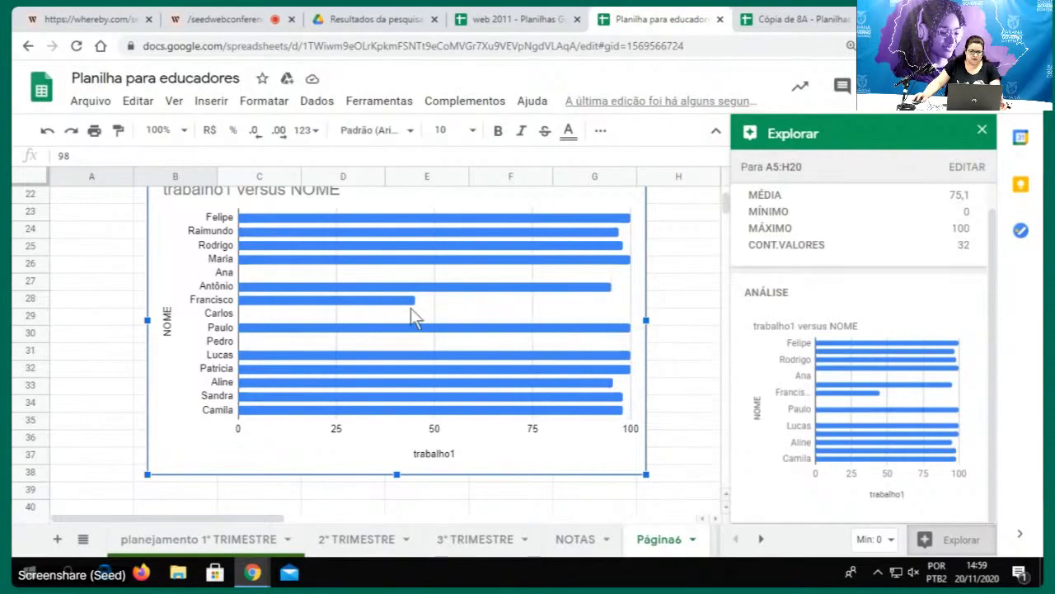
pyautogui.moveTo(636, 302); pyautogui.dragTo(536, 347)
# Set the trabalho1 grades in cells B9 and B7 to 30
pyautogui.scroll(3, 624, 371)
pyautogui.scroll(3, 277, 263)
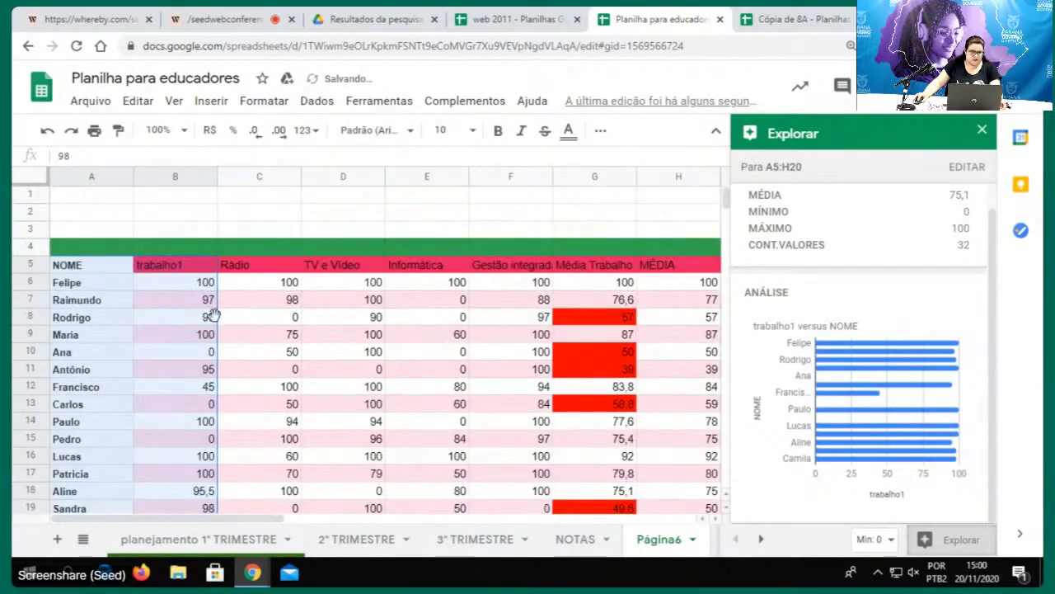
pyautogui.click(206, 333)
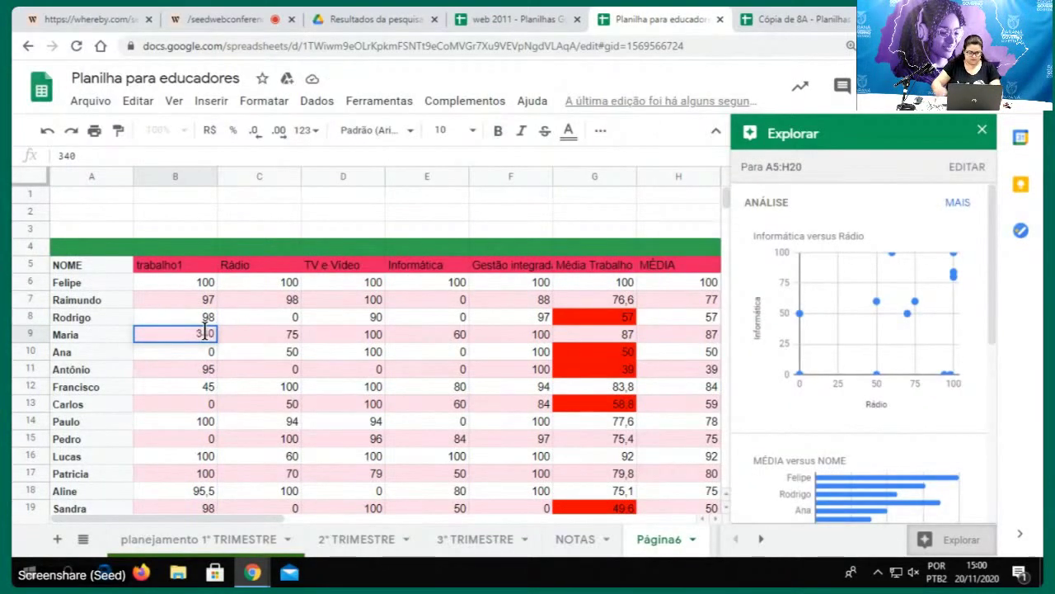
pyautogui.write('30')
pyautogui.click(206, 301)
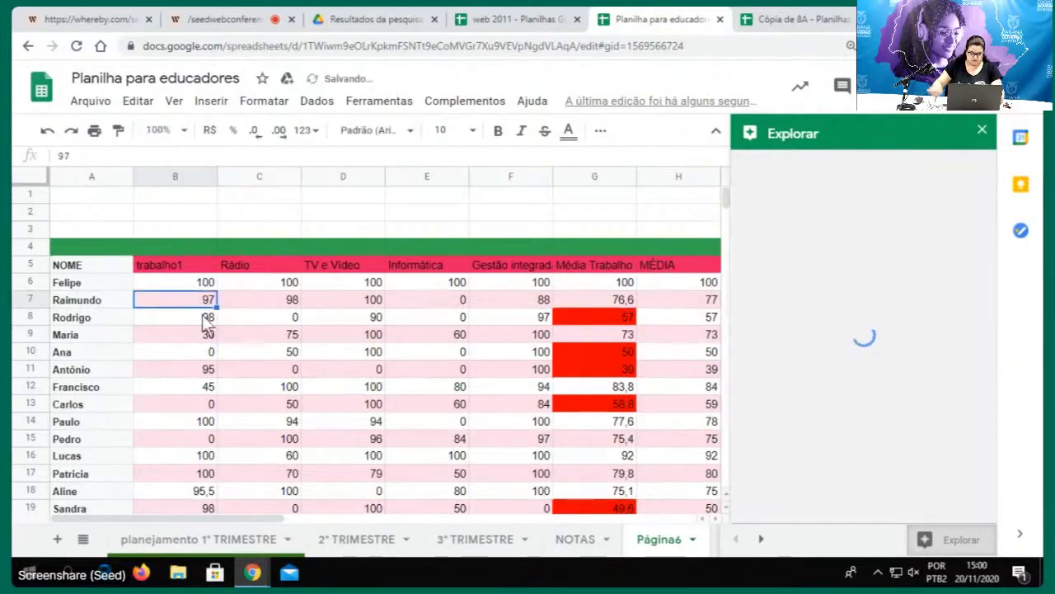
pyautogui.write('30')
pyautogui.click(206, 324)
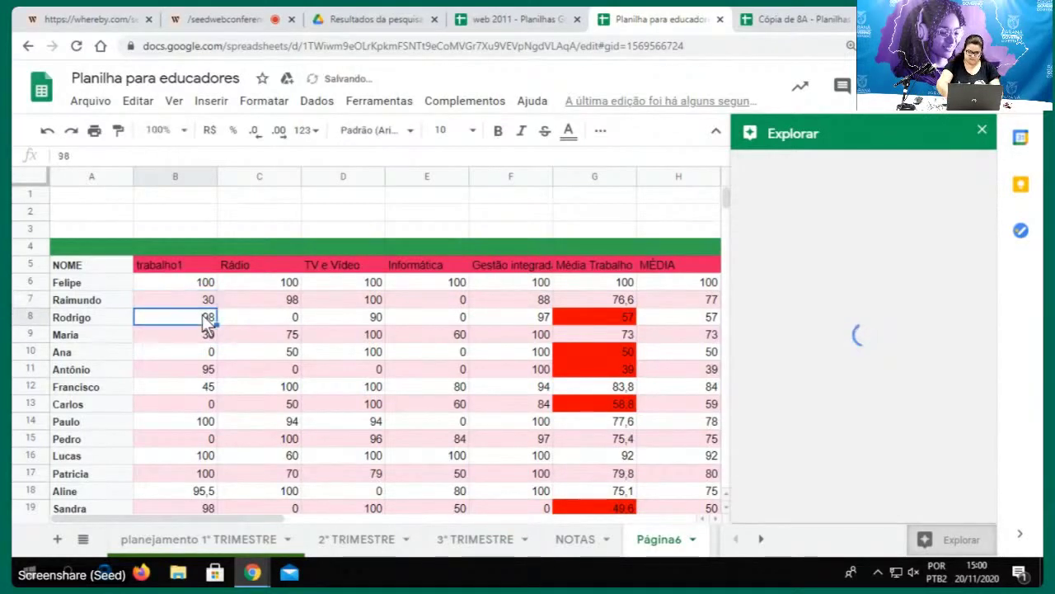
# Compare the trabalho1 versus NOME chart with the edited grades and browse the other analyses suggested by Explorar
pyautogui.scroll(-5, 267, 342)
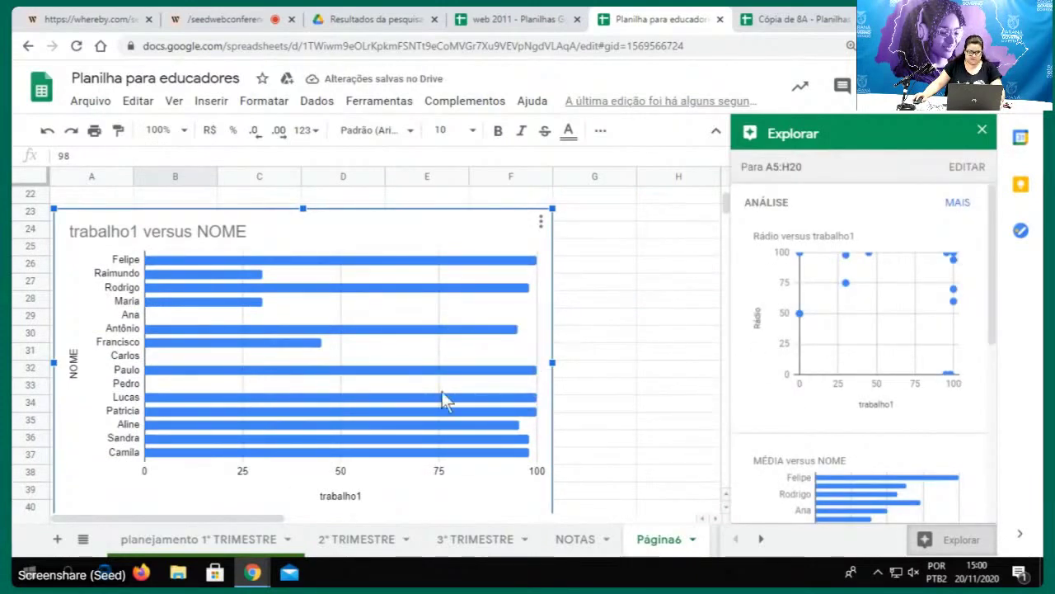
pyautogui.scroll(3, 299, 391)
pyautogui.scroll(3, 299, 392)
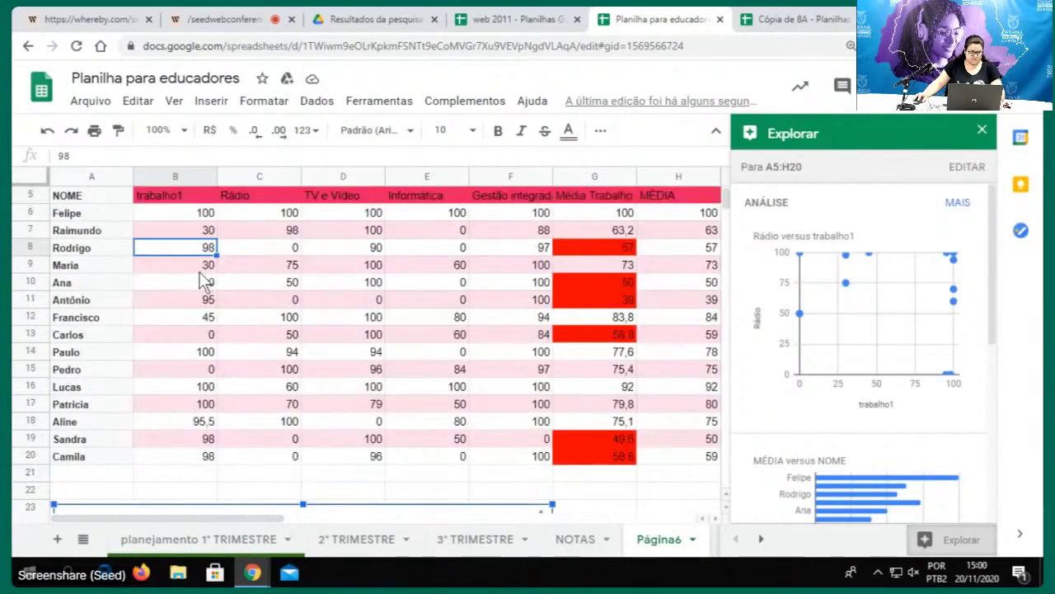
pyautogui.click(195, 282)
pyautogui.scroll(-3, 247, 308)
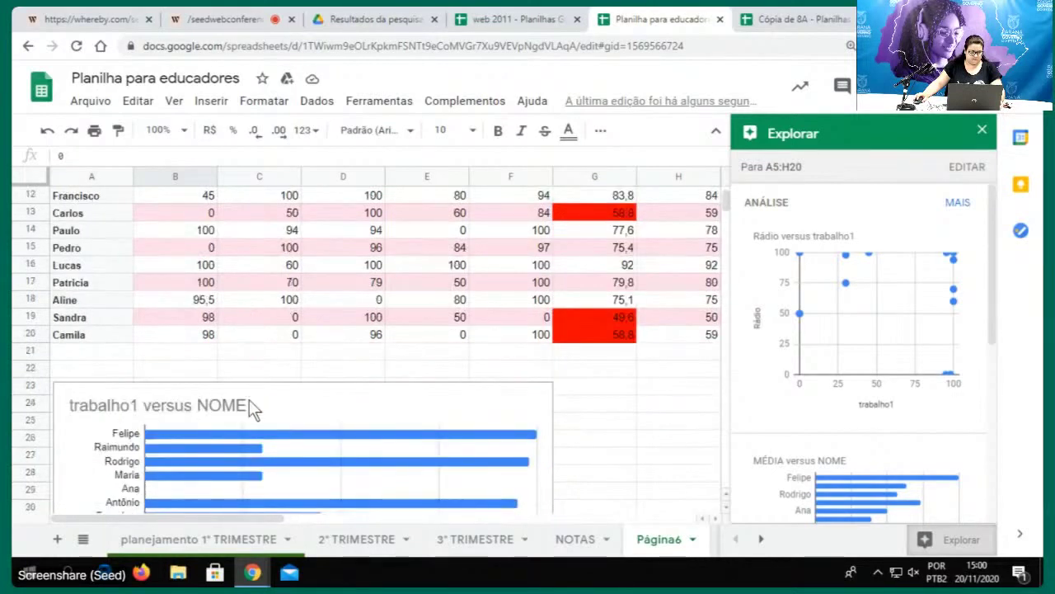
pyautogui.scroll(-3, 247, 495)
pyautogui.click(331, 424)
pyautogui.scroll(-1, 331, 423)
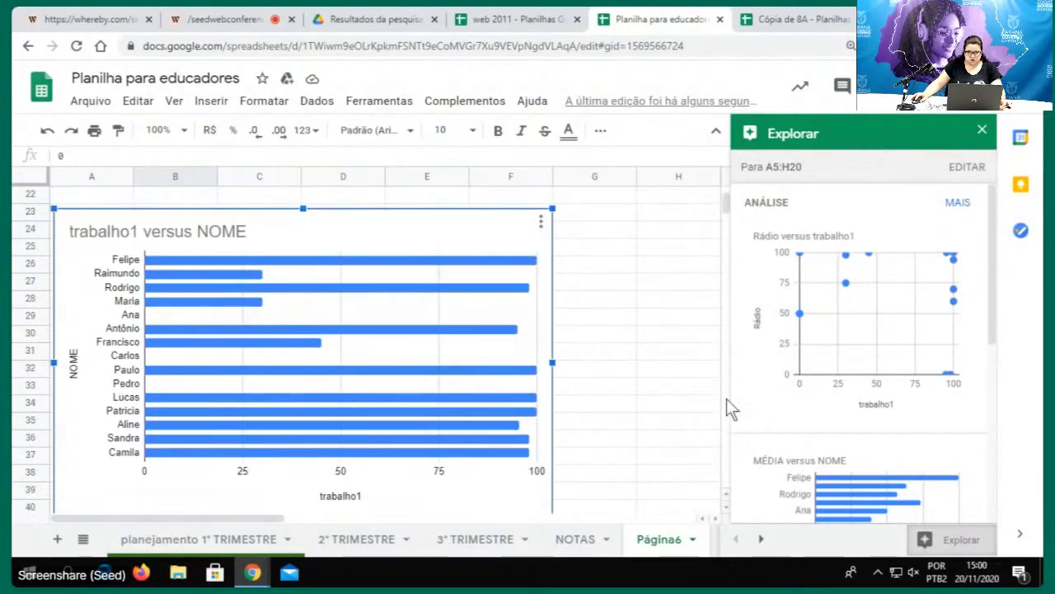
pyautogui.scroll(-5, 878, 363)
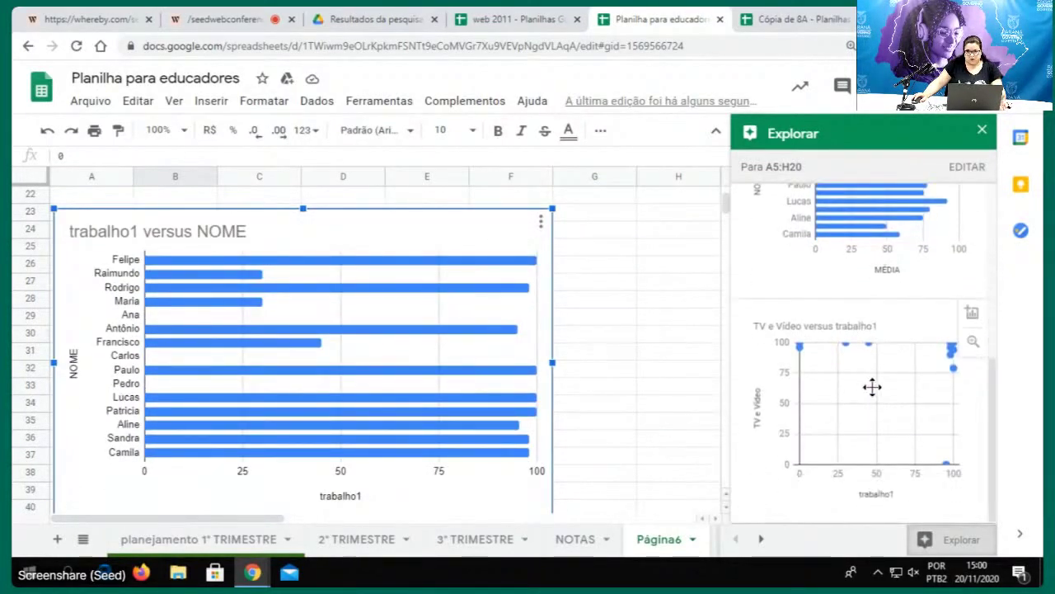
pyautogui.scroll(4, 942, 440)
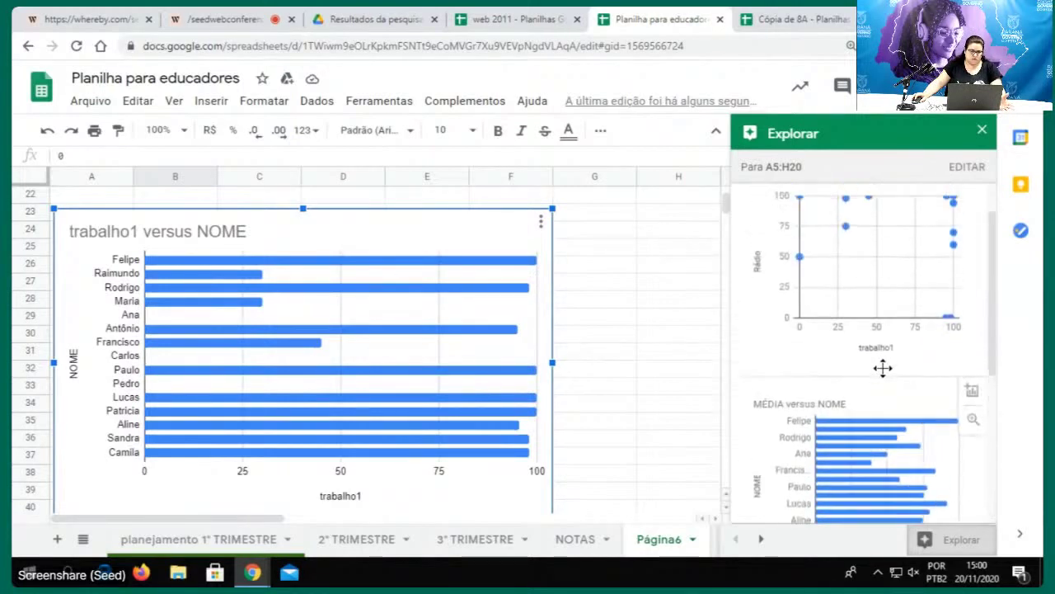
# Narrow the Explorar data range to A5:B20, review the suggested trabalho1 versus NOME chart, and close Explorar
pyautogui.scroll(2, 883, 368)
pyautogui.click(959, 168)
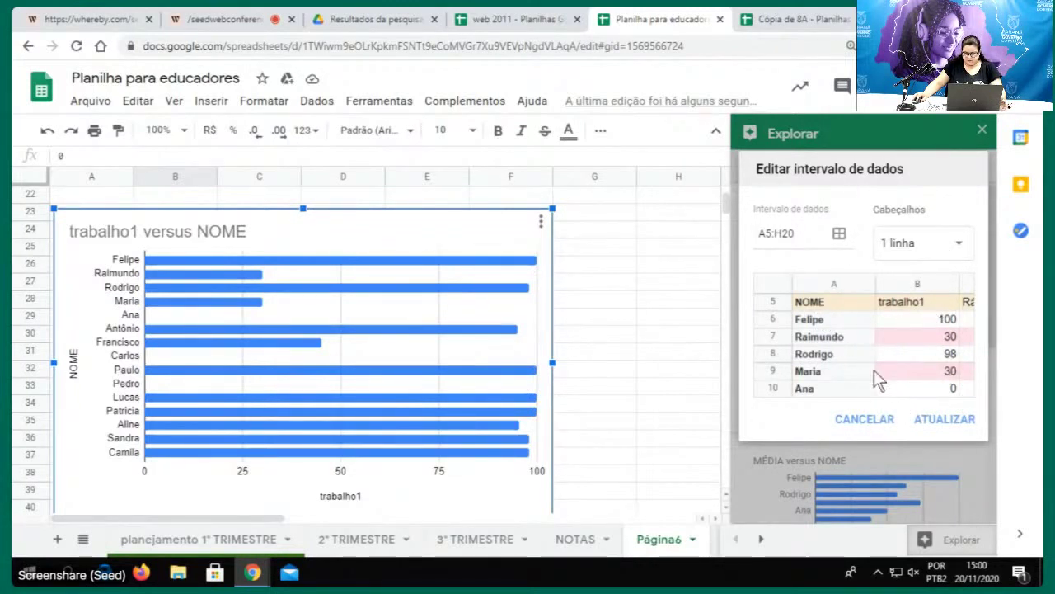
pyautogui.click(785, 233)
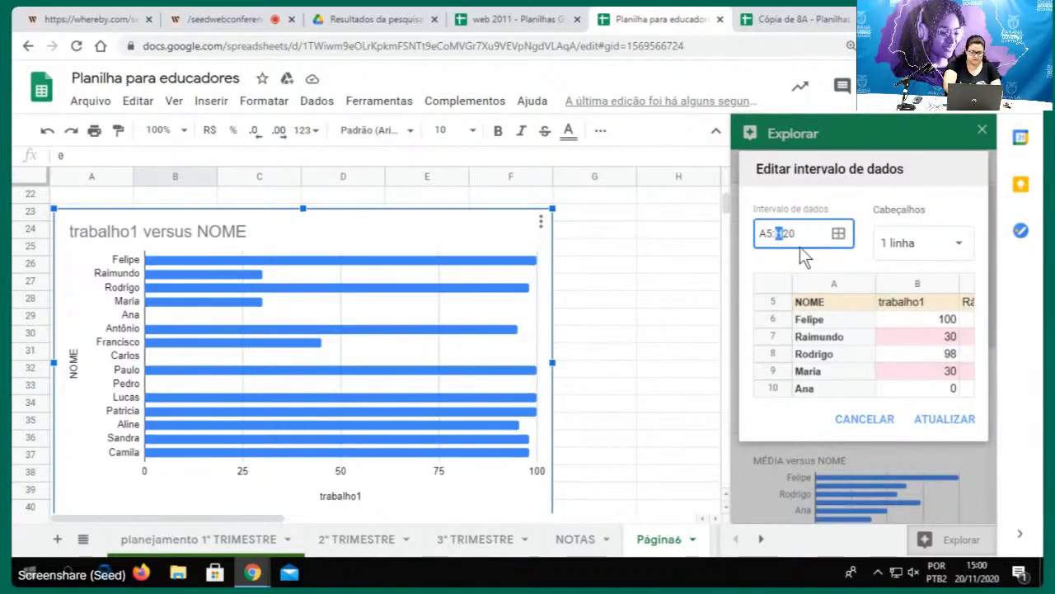
pyautogui.write('b')
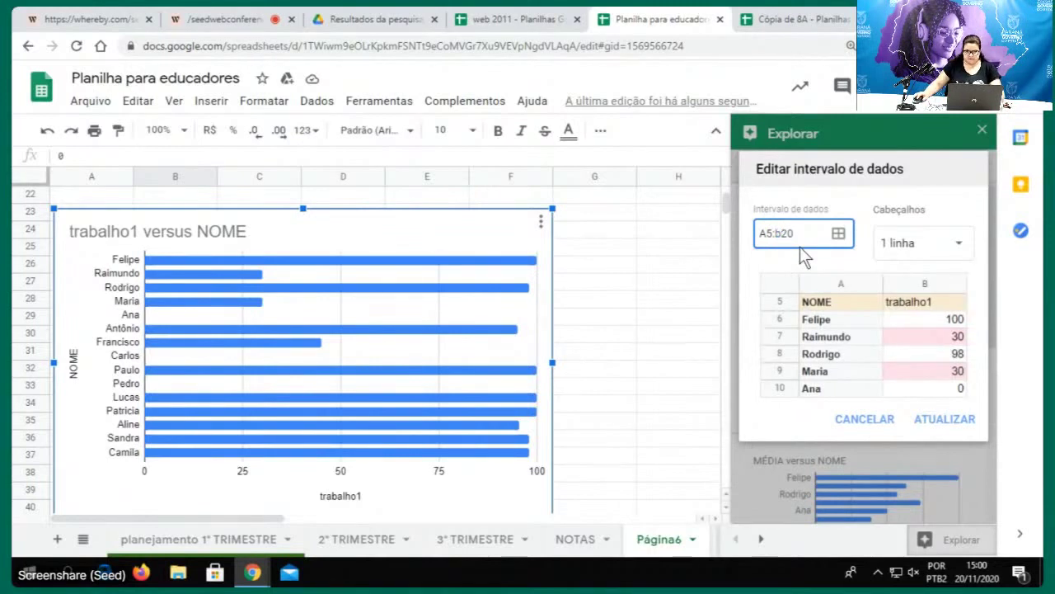
pyautogui.click(941, 422)
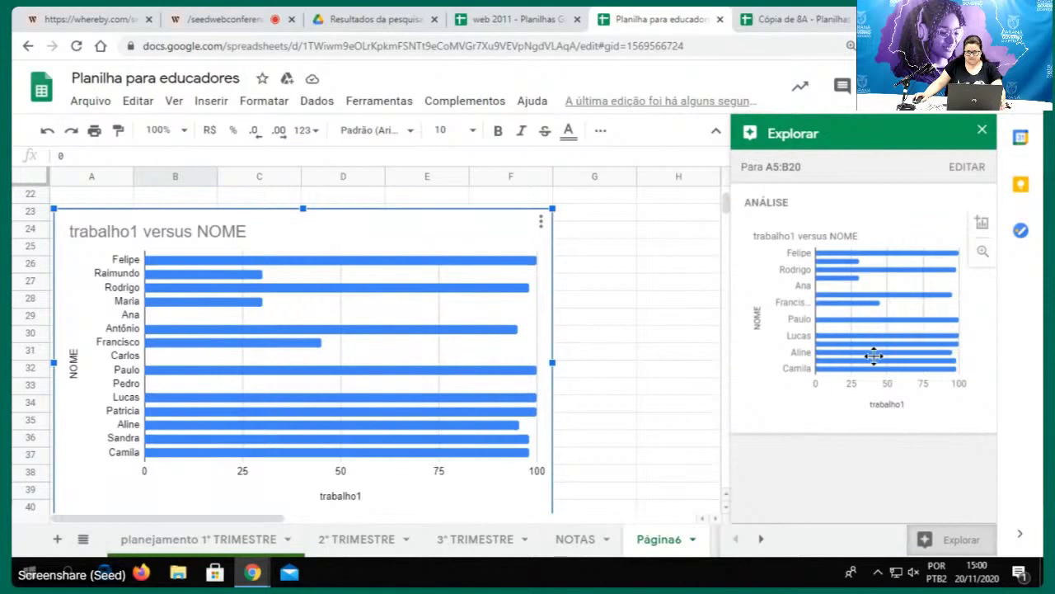
pyautogui.click(982, 130)
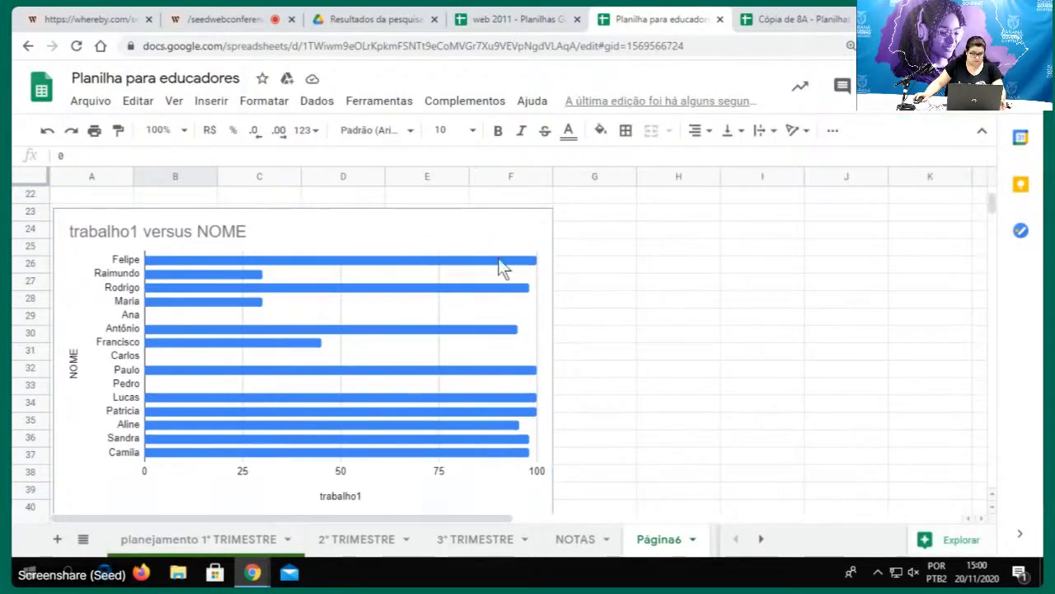
# Insert a chart from the NOME, Rádio and TV e Vídeo columns in ranges A5:A20 and C5:D20
pyautogui.scroll(5, 436, 232)
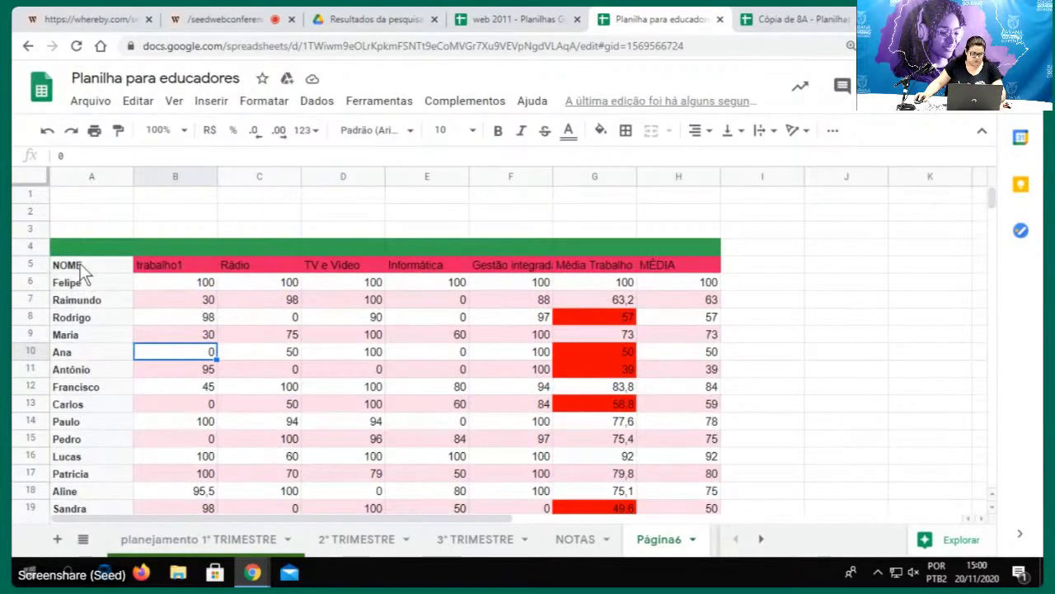
pyautogui.click(80, 266)
pyautogui.scroll(-3, 344, 494)
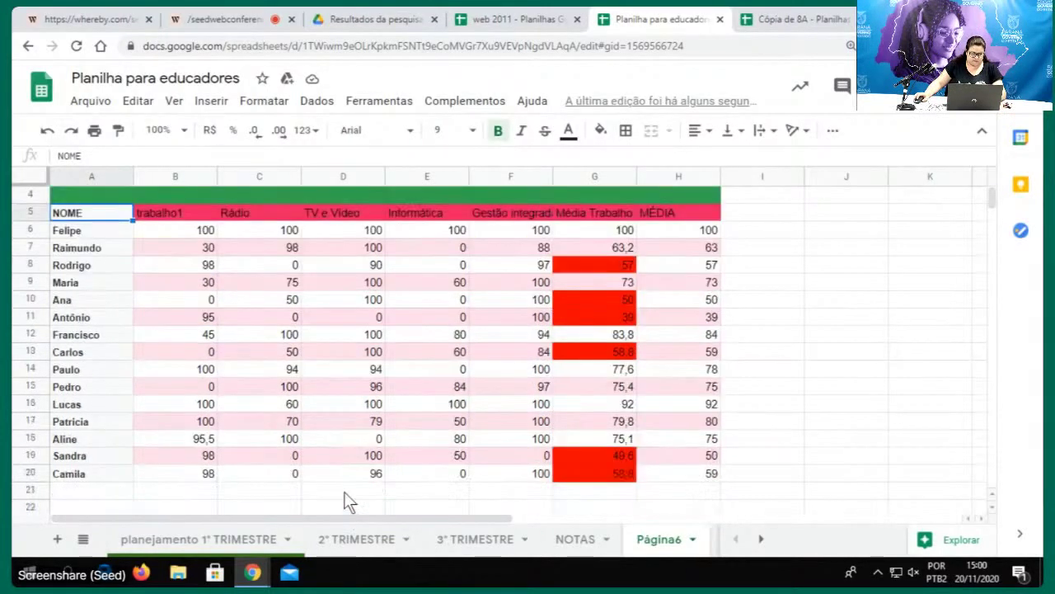
pyautogui.keyDown('shift'); pyautogui.click(122, 406); pyautogui.keyUp('shift')
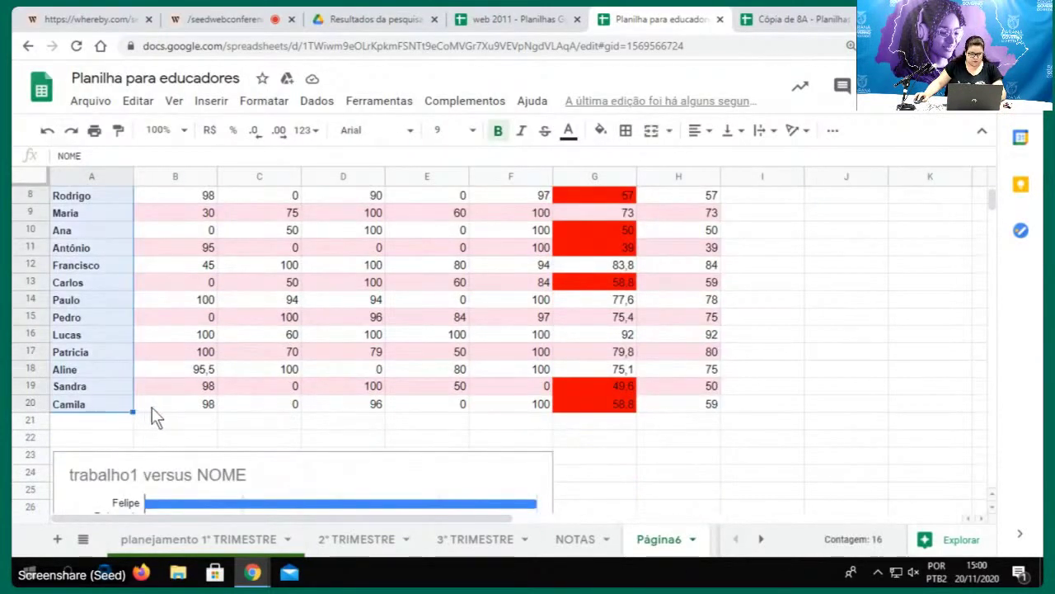
pyautogui.moveTo(339, 405); pyautogui.dragTo(263, 249)
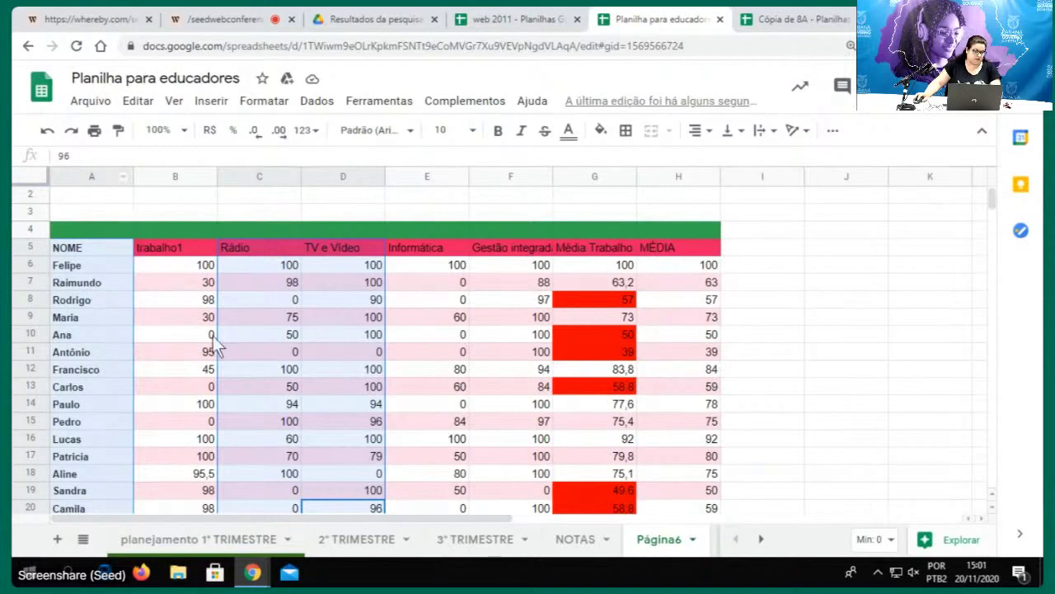
pyautogui.click(246, 102)
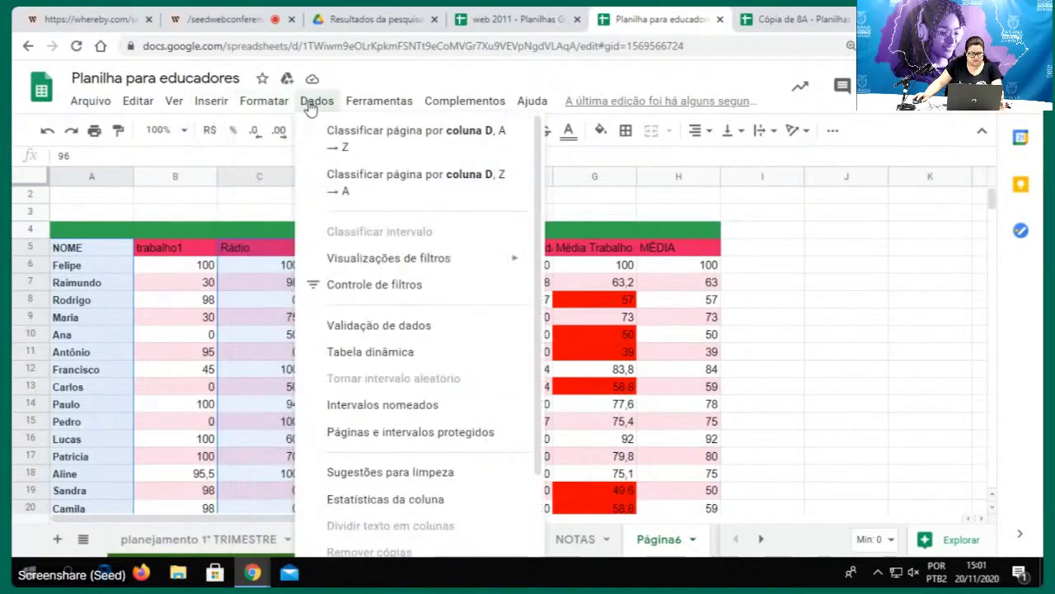
pyautogui.moveTo(380, 102)
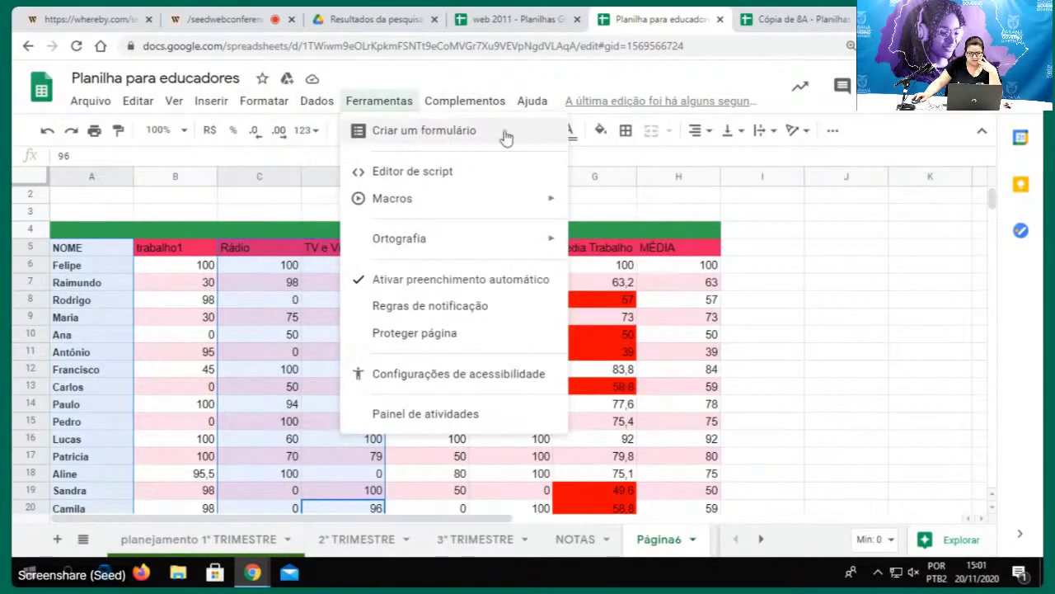
pyautogui.click(832, 134)
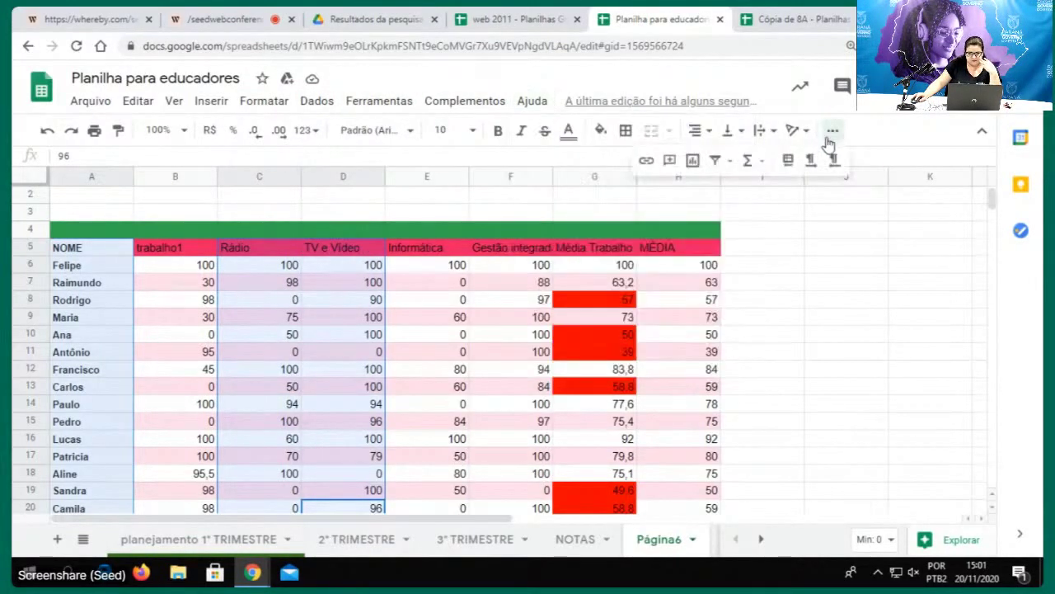
pyautogui.click(692, 161)
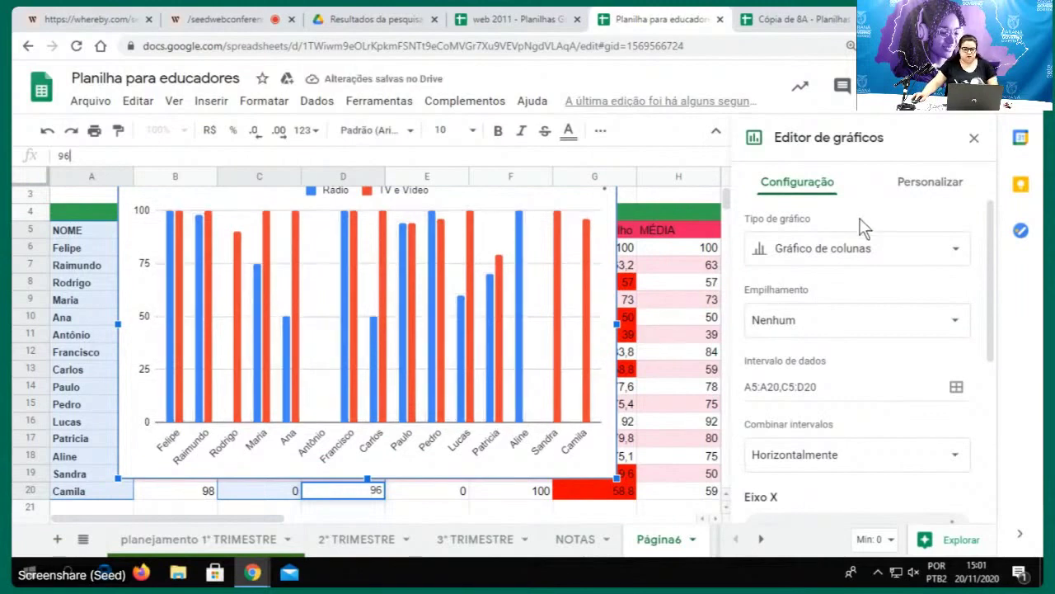
# Try the area, line and pie chart types on the Rádio and TV e Vídeo chart
pyautogui.click(872, 258)
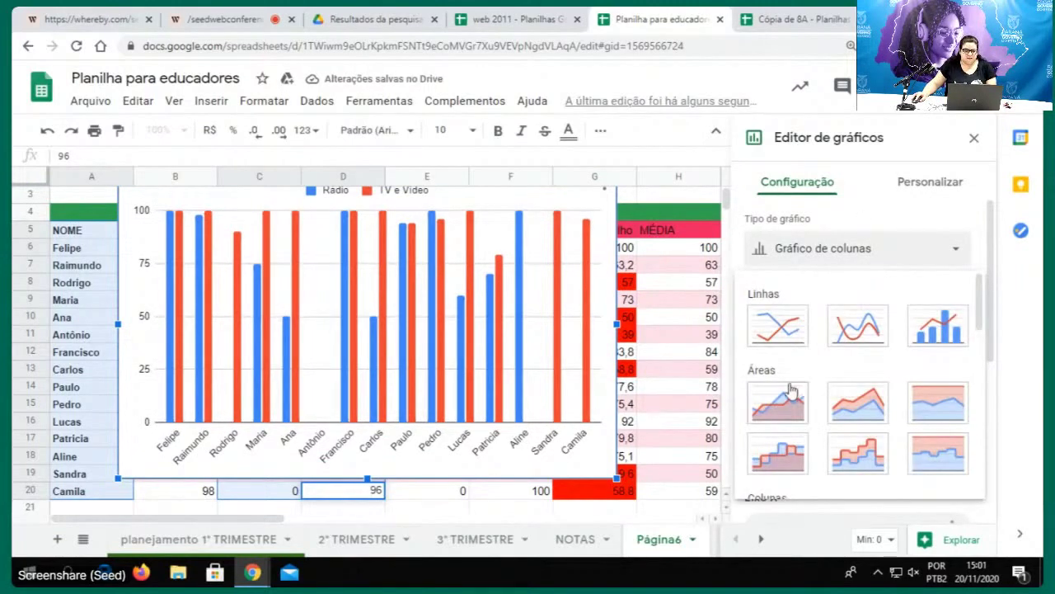
pyautogui.click(790, 389)
pyautogui.click(832, 264)
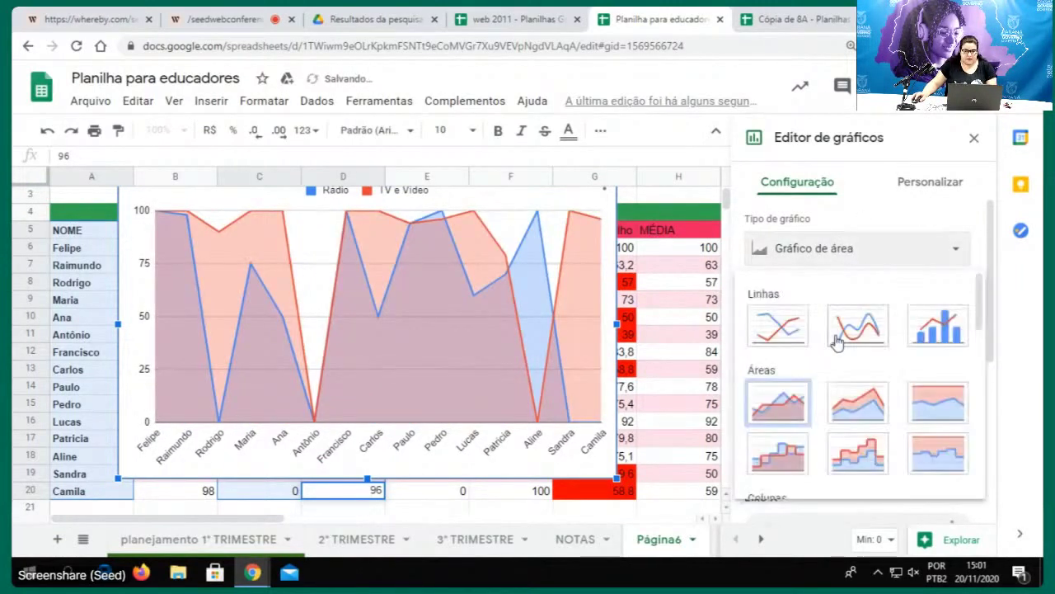
pyautogui.click(791, 347)
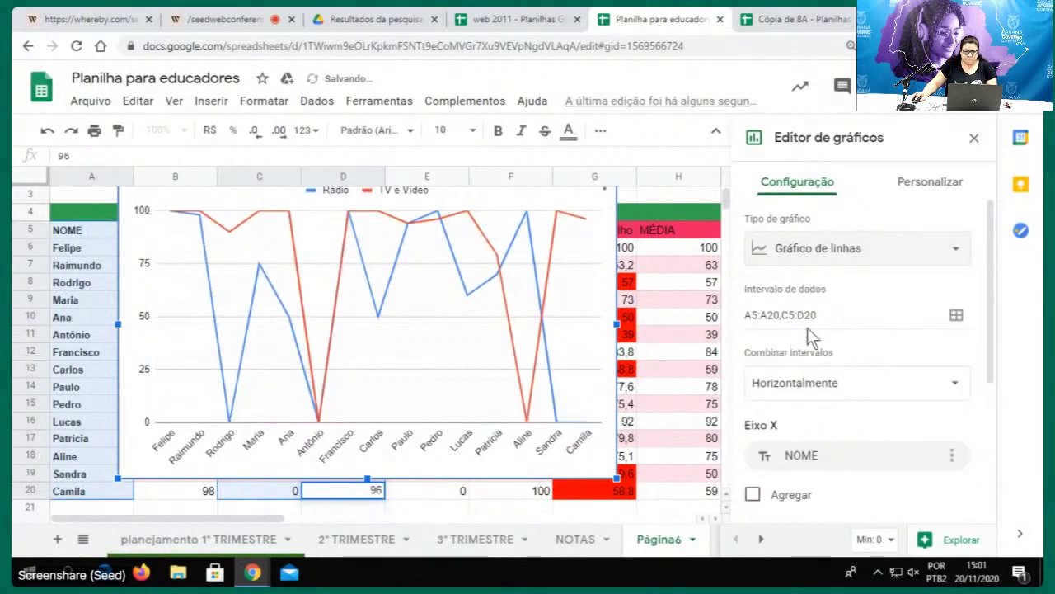
pyautogui.click(856, 251)
pyautogui.scroll(-3, 836, 340)
pyautogui.click(797, 388)
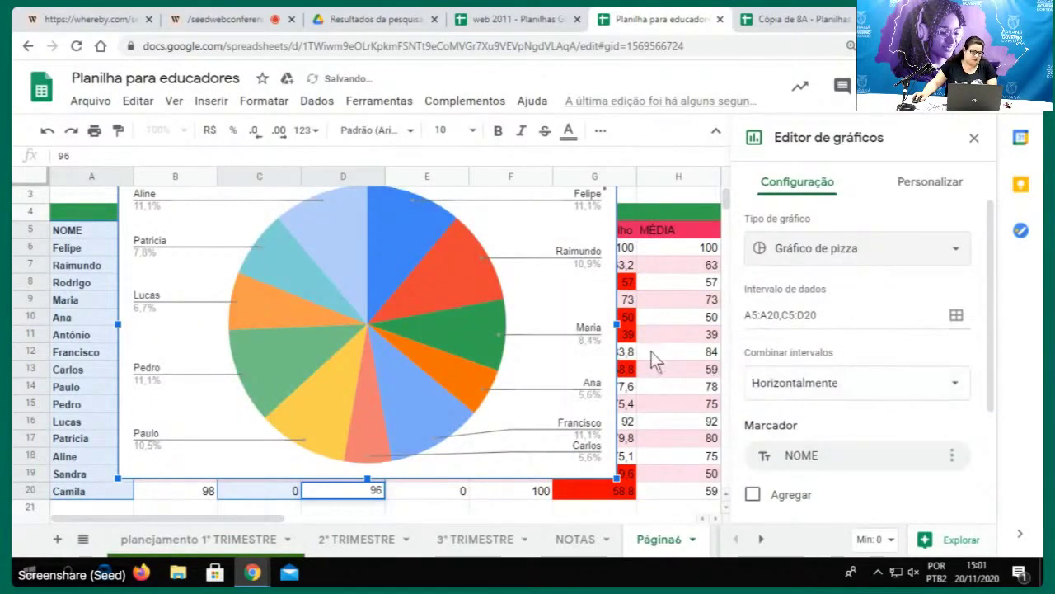
pyautogui.scroll(-2, 837, 380)
pyautogui.scroll(2, 833, 362)
pyautogui.scroll(-1, 829, 350)
pyautogui.scroll(2, 820, 277)
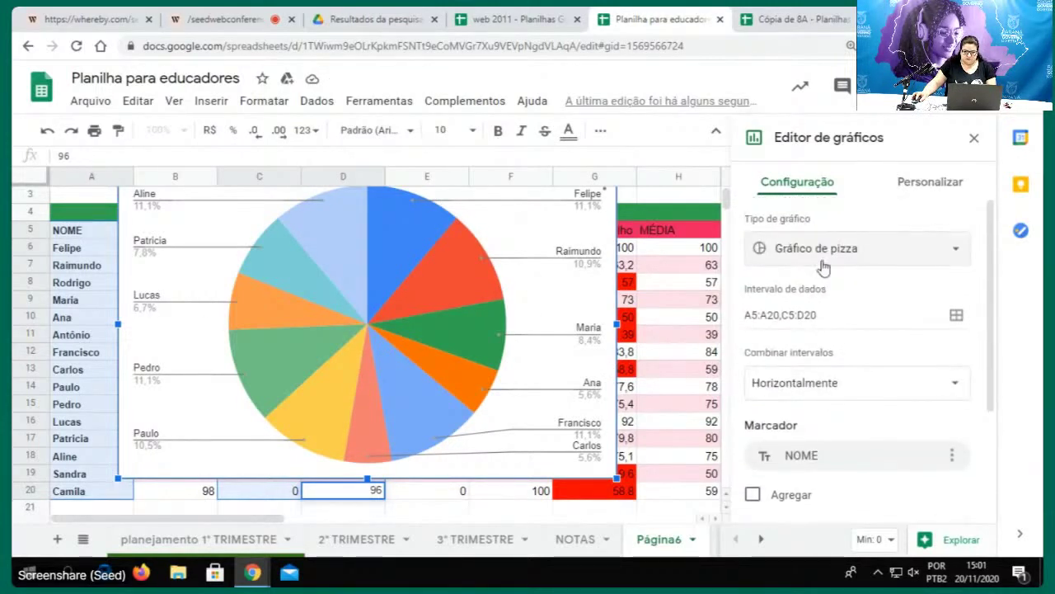
# Change the Rádio and TV e Vídeo chart to a stacked bar chart
pyautogui.click(824, 266)
pyautogui.scroll(-5, 874, 394)
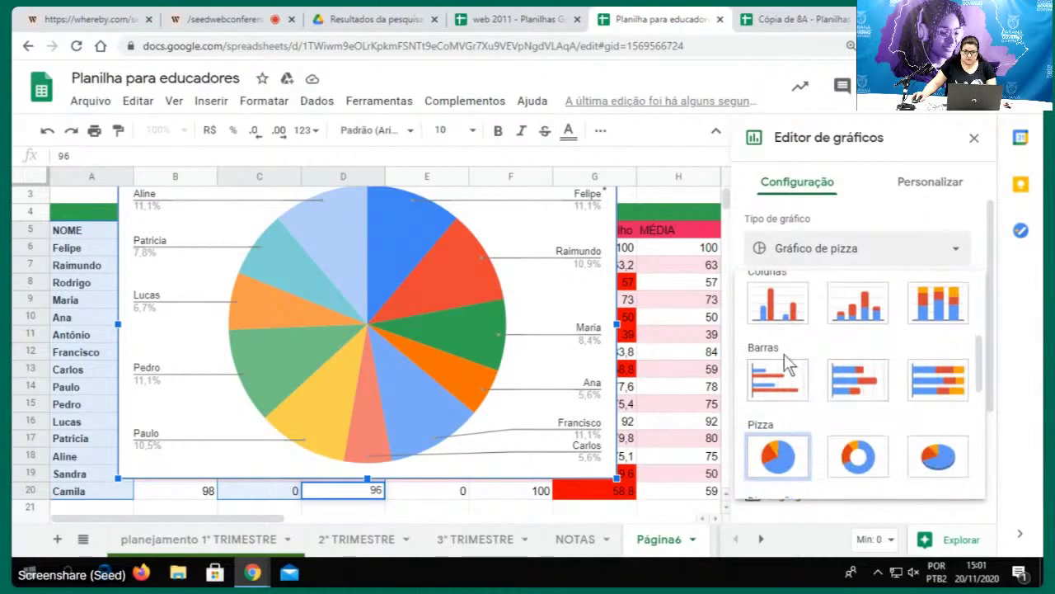
pyautogui.click(856, 379)
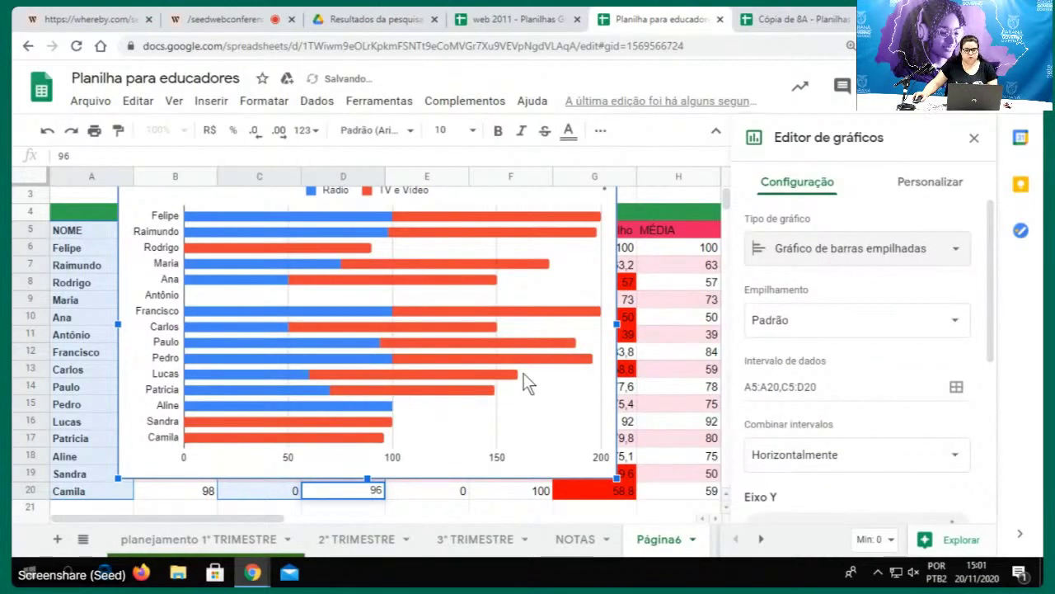
pyautogui.scroll(1, 524, 375)
# Try a dark purple background on the stacked bar chart, then restore the white background
pyautogui.click(920, 188)
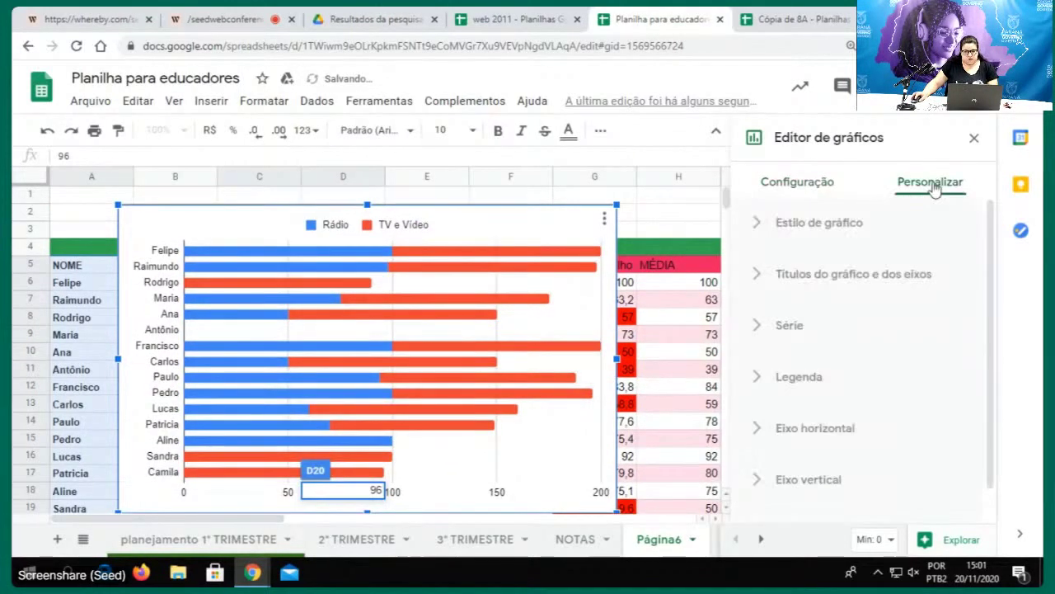
pyautogui.click(783, 234)
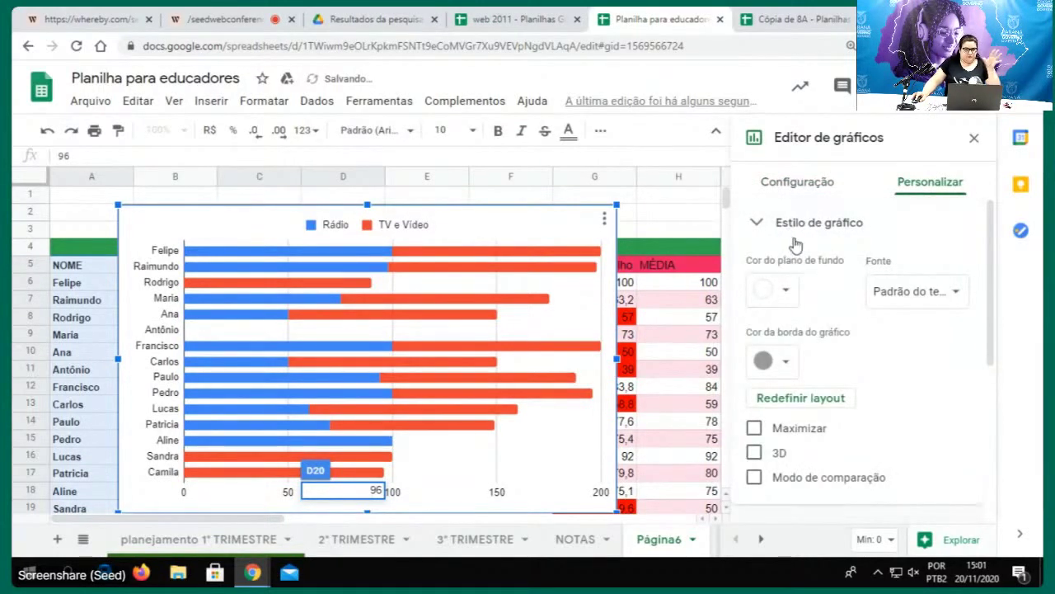
pyautogui.click(789, 295)
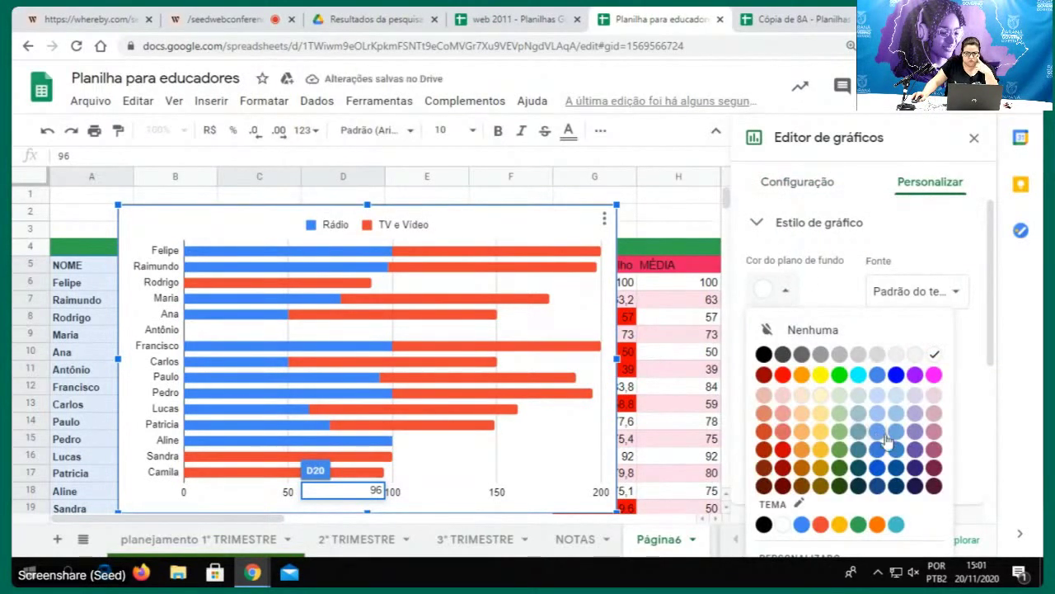
pyautogui.click(915, 467)
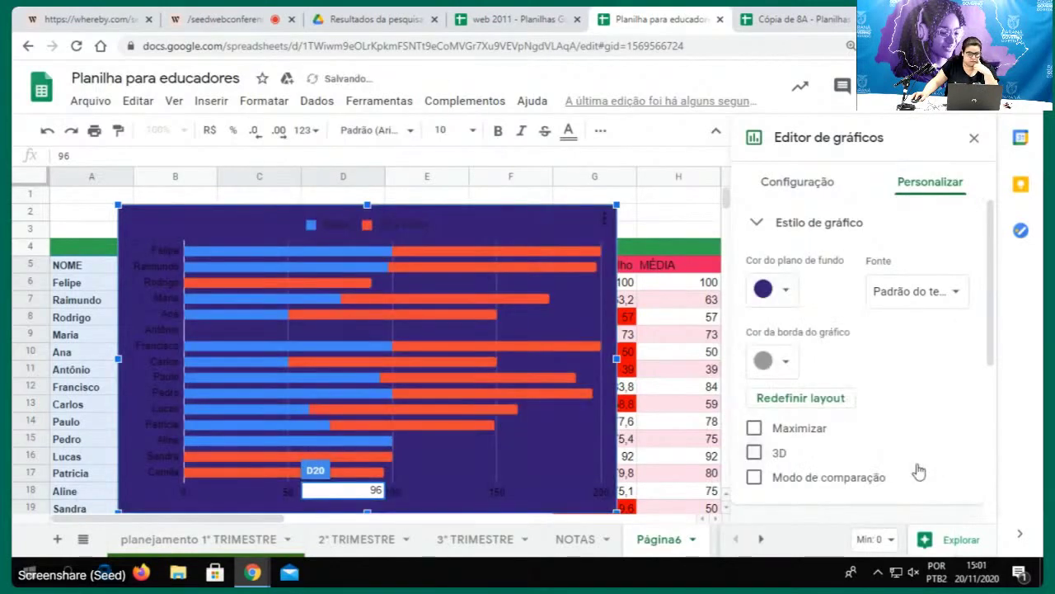
pyautogui.click(785, 293)
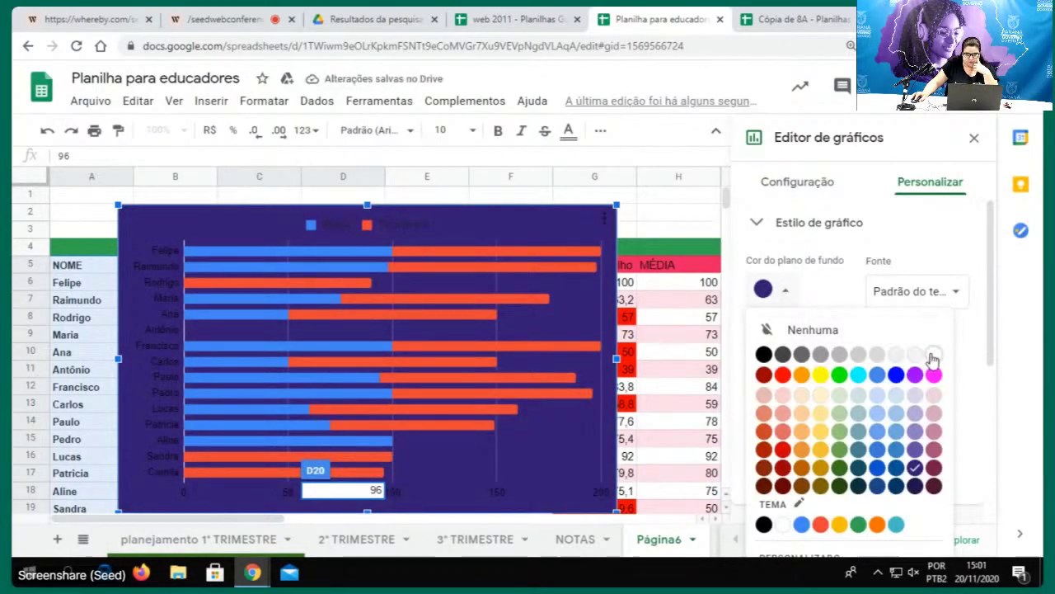
pyautogui.click(932, 355)
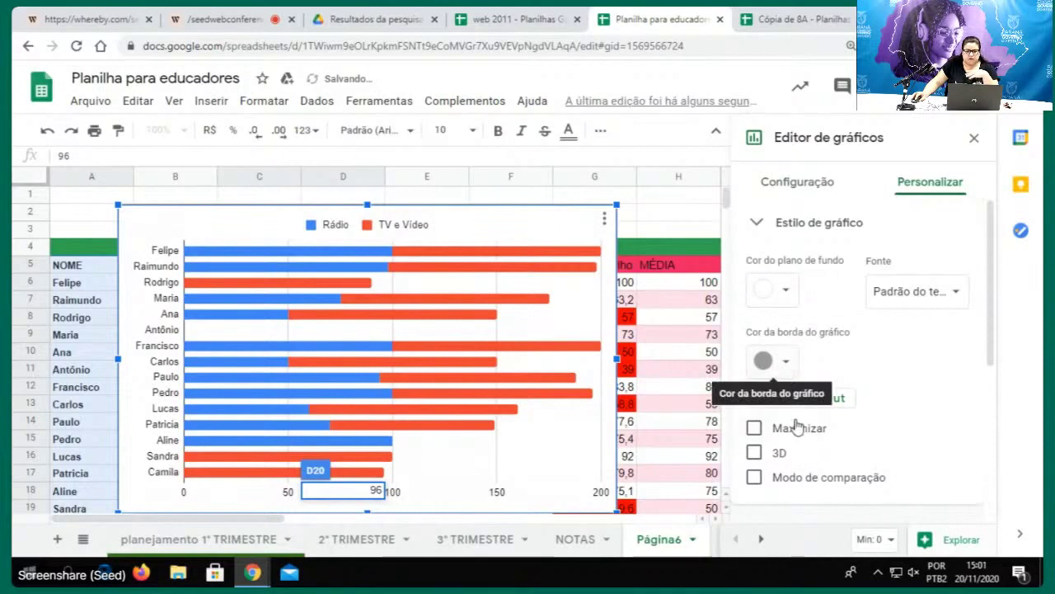
# Review the chart's title, series, legend, axis and gridline customization options, then close the chart editor
pyautogui.scroll(-2, 816, 426)
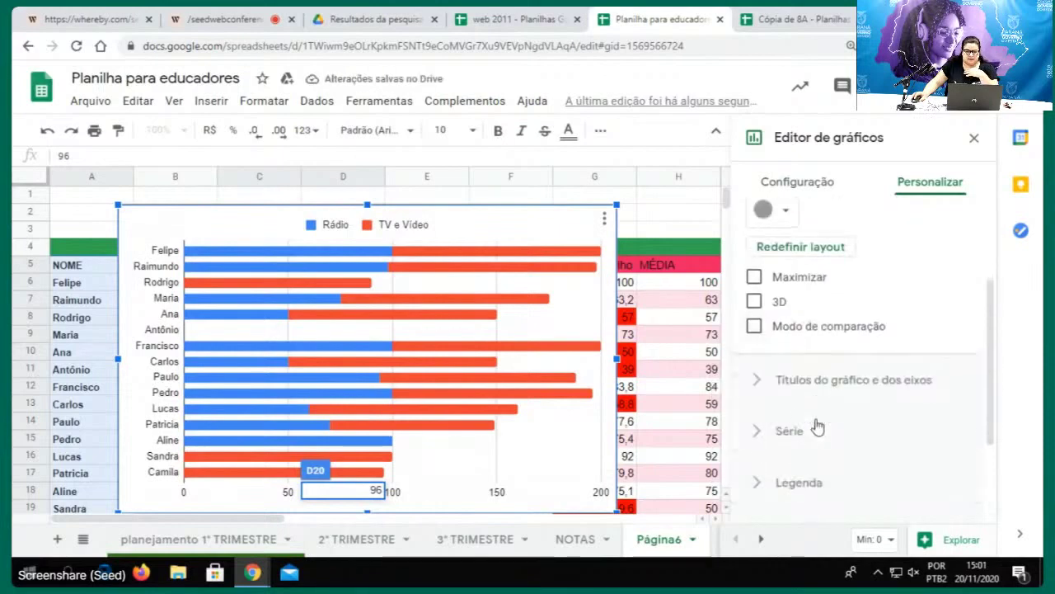
pyautogui.click(876, 381)
pyautogui.scroll(-3, 725, 418)
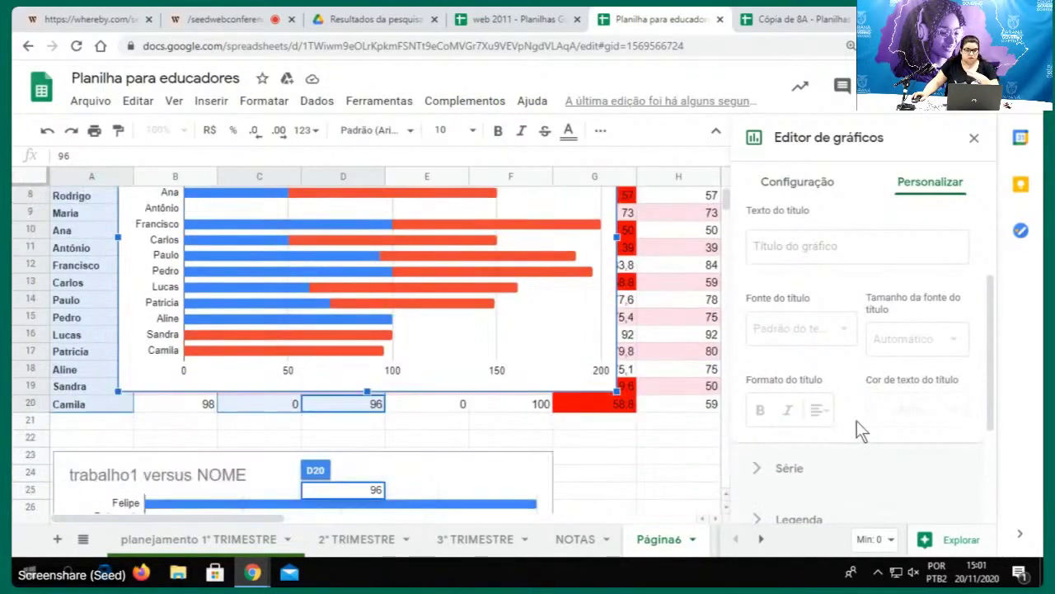
pyautogui.scroll(-3, 857, 421)
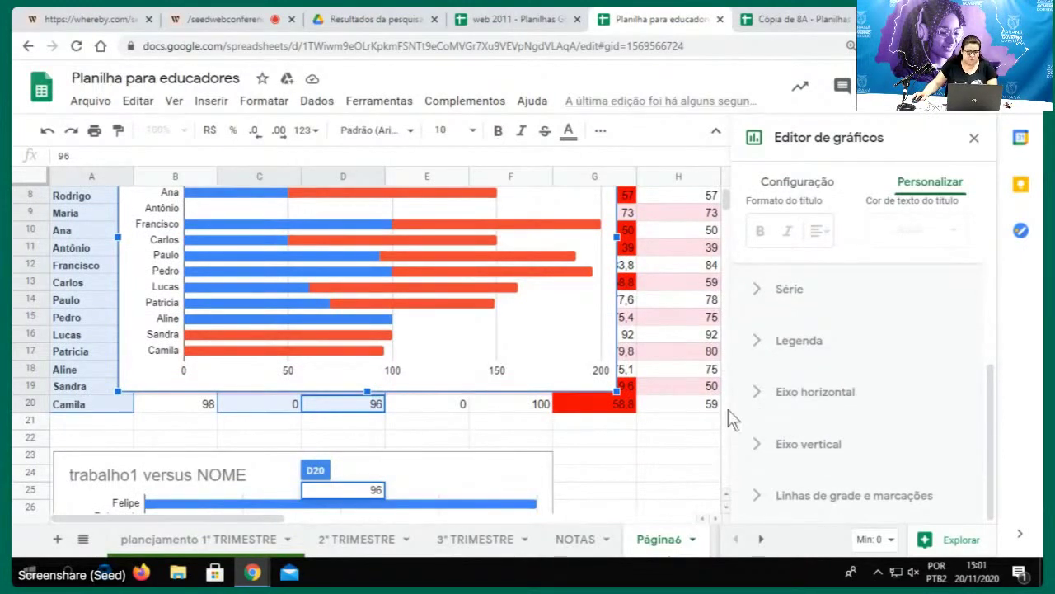
pyautogui.click(974, 137)
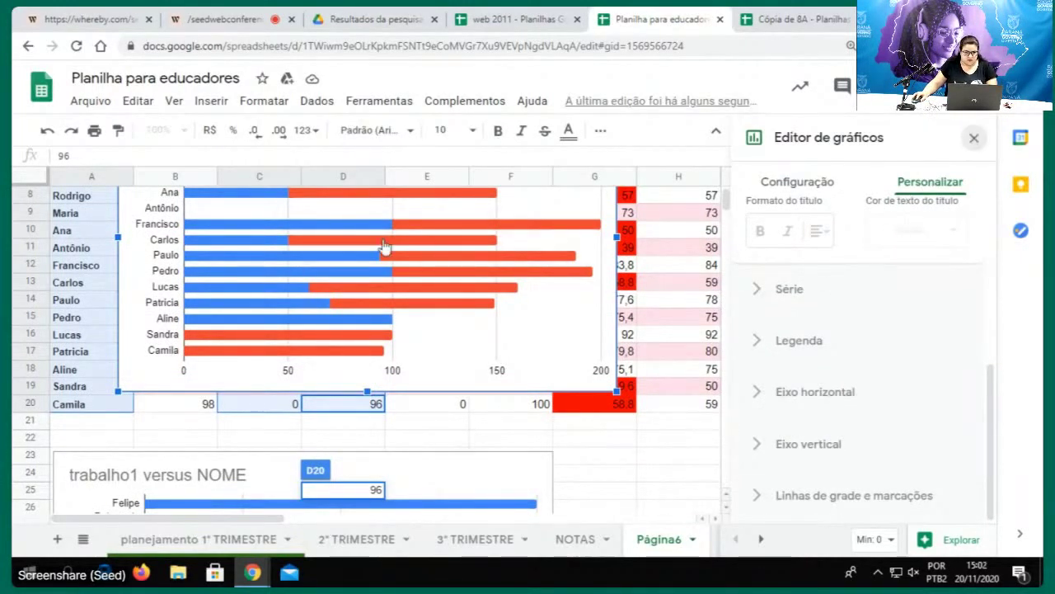
# Move the stacked bar chart beside the trabalho1 versus NOME chart, starting at about row 23 in column G, and deselect it
pyautogui.scroll(-3, 461, 306)
pyautogui.scroll(5, 461, 306)
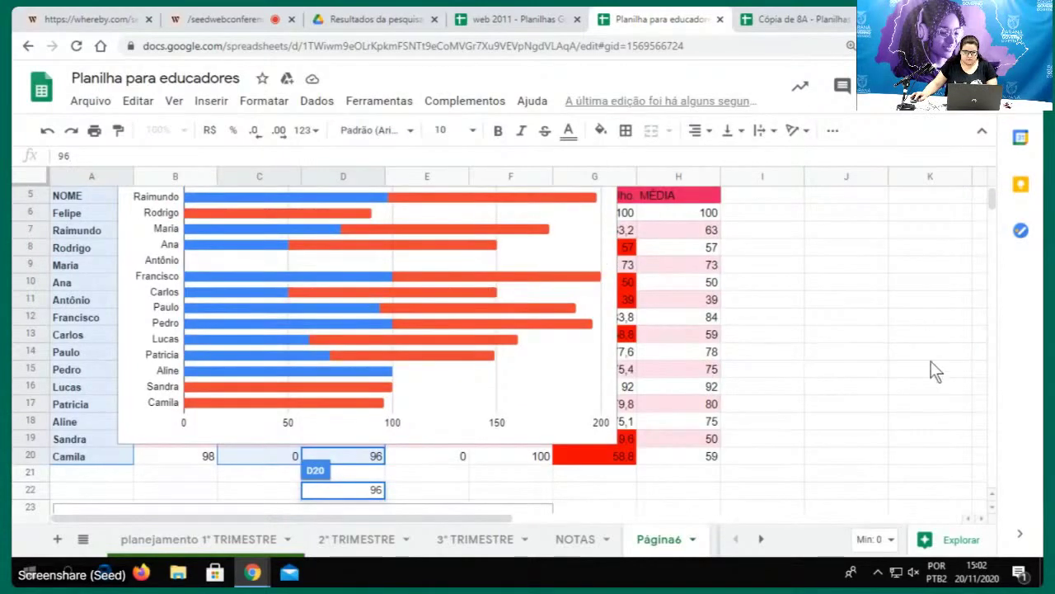
pyautogui.moveTo(522, 412); pyautogui.dragTo(891, 519)
pyautogui.scroll(-5, 816, 441)
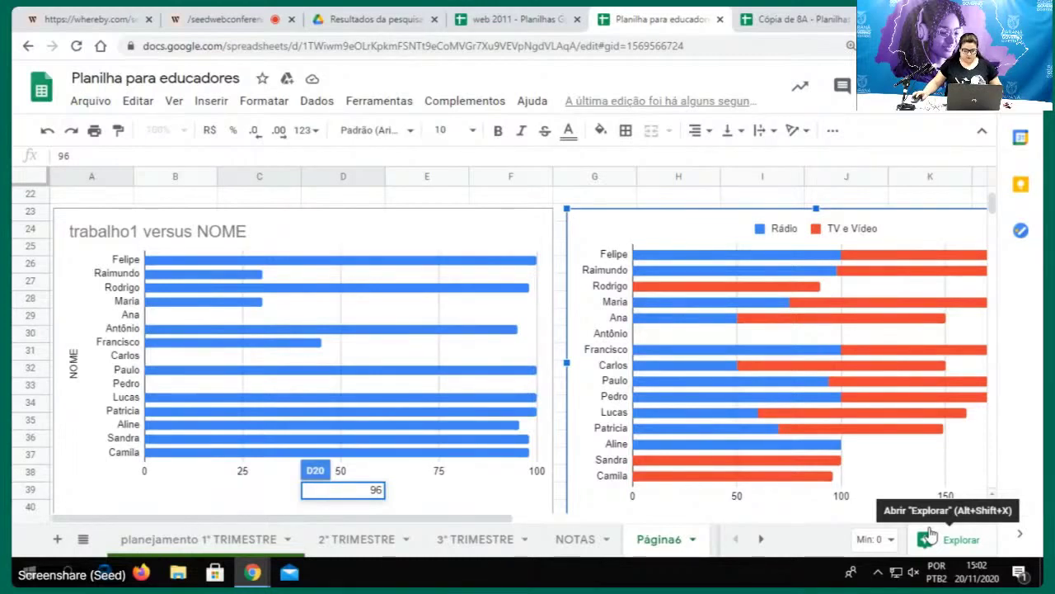
pyautogui.scroll(3, 697, 365)
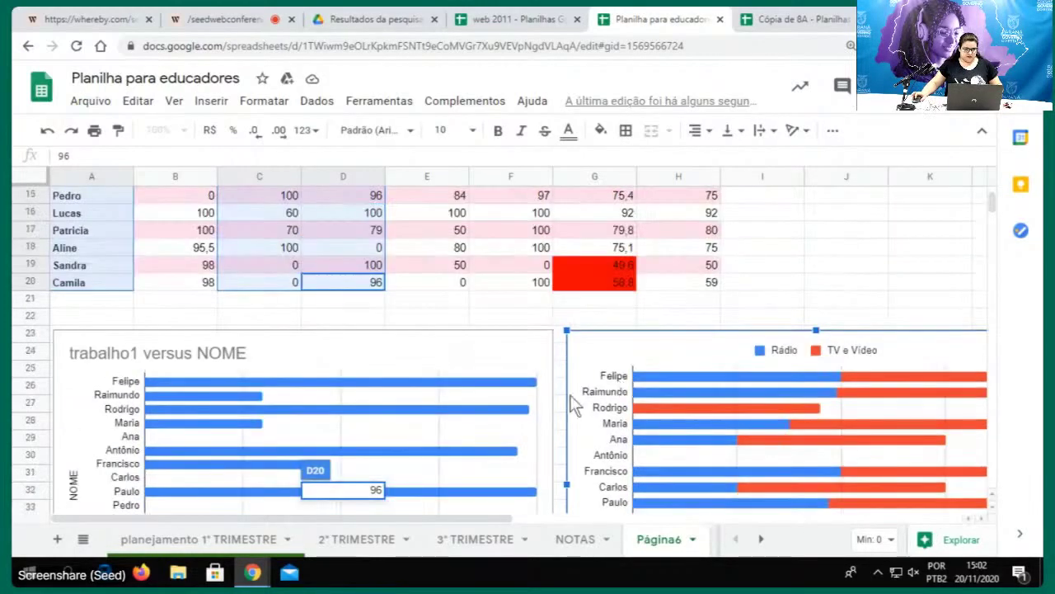
pyautogui.click(825, 276)
pyautogui.scroll(5, 824, 276)
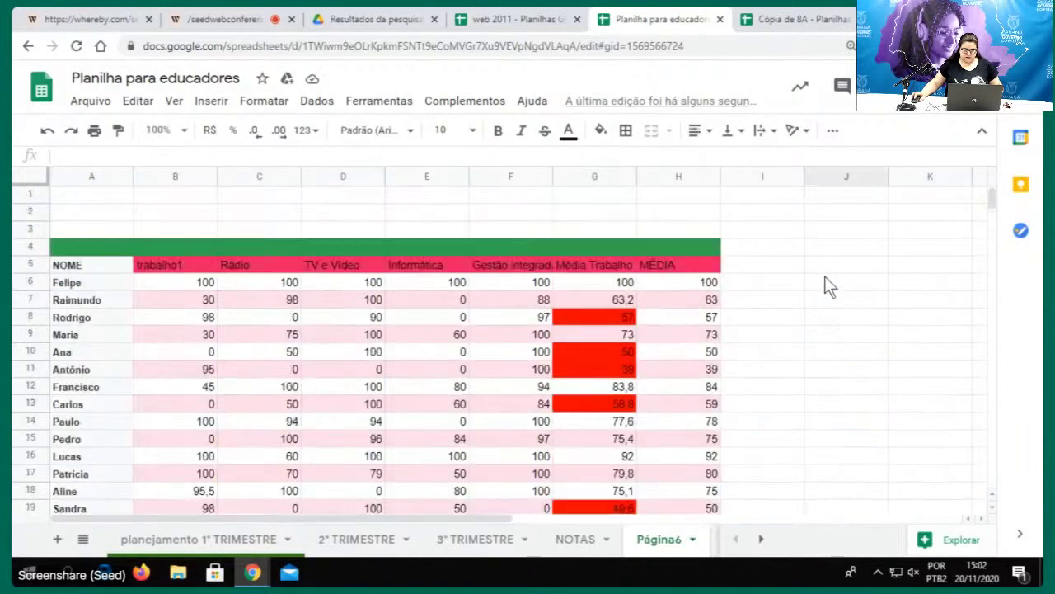
pyautogui.scroll(-2, 797, 286)
pyautogui.scroll(3, 821, 276)
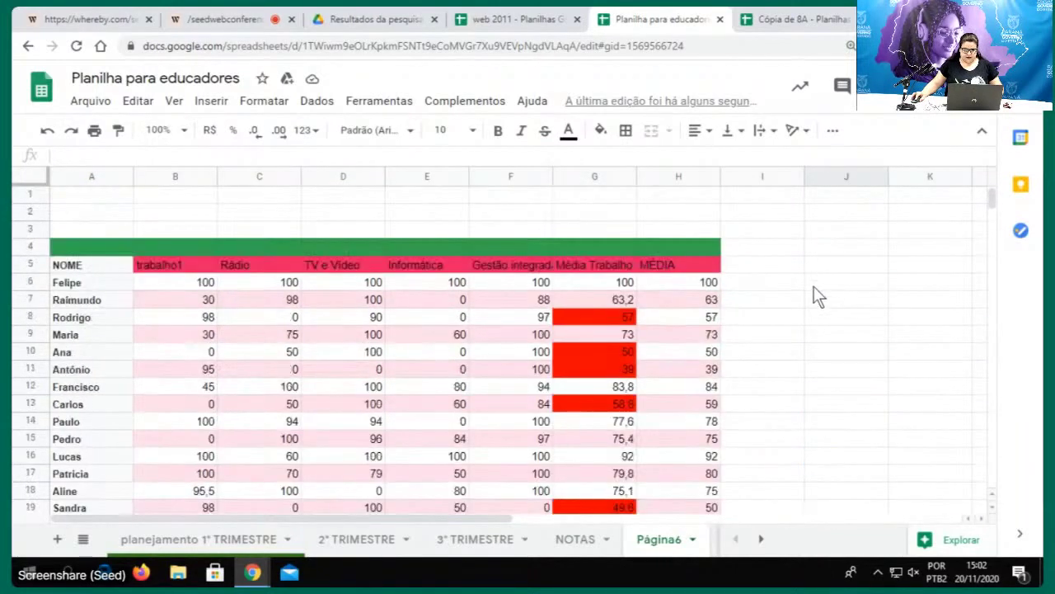
# Open the planejamento 1° TRIMESTRE sheet and look over the lesson plan's dated rows
pyautogui.click(821, 294)
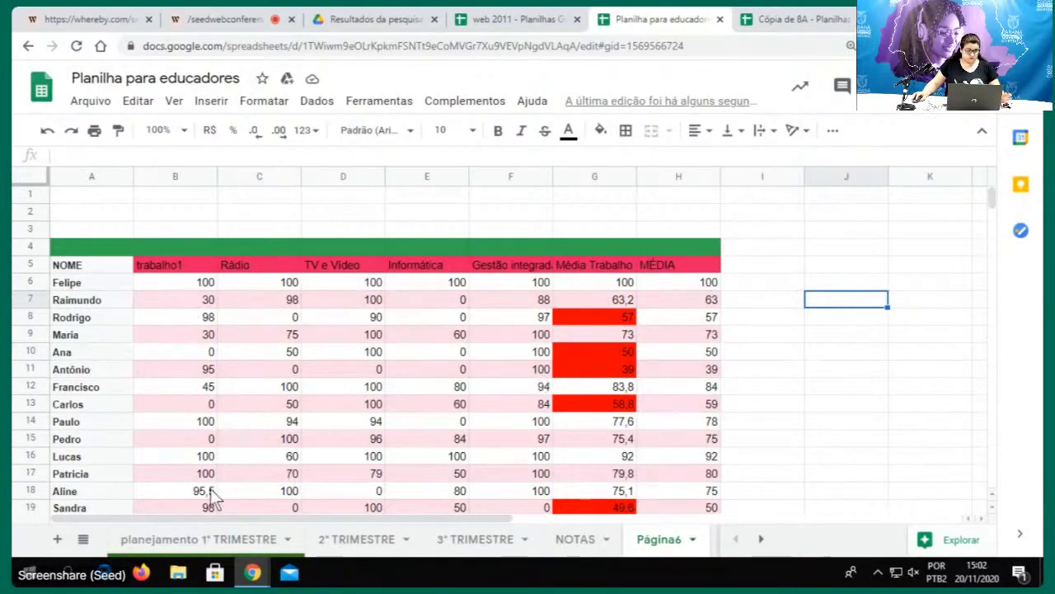
pyautogui.click(166, 543)
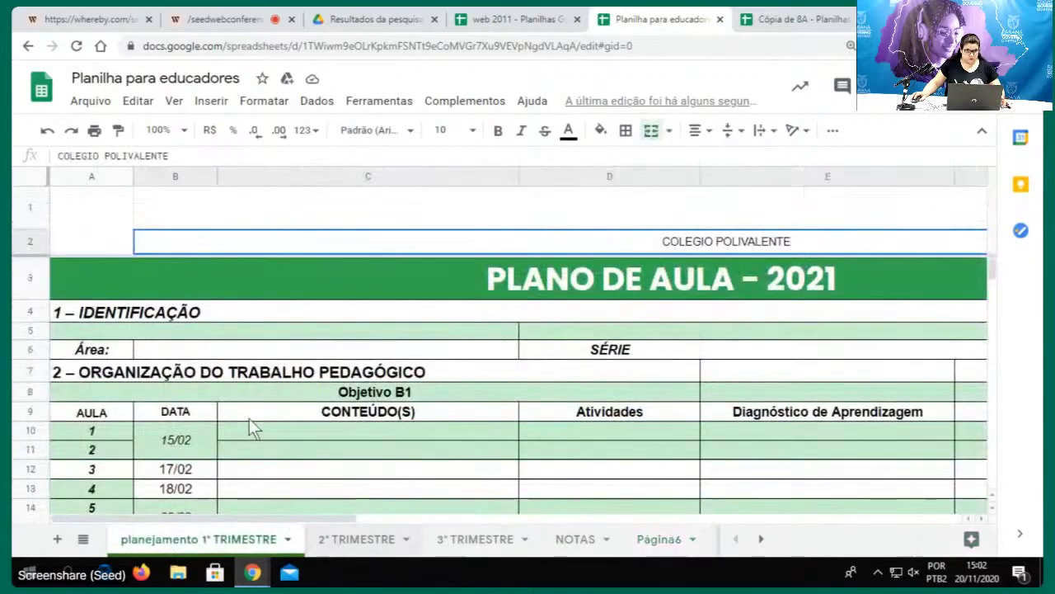
pyautogui.scroll(-3, 330, 351)
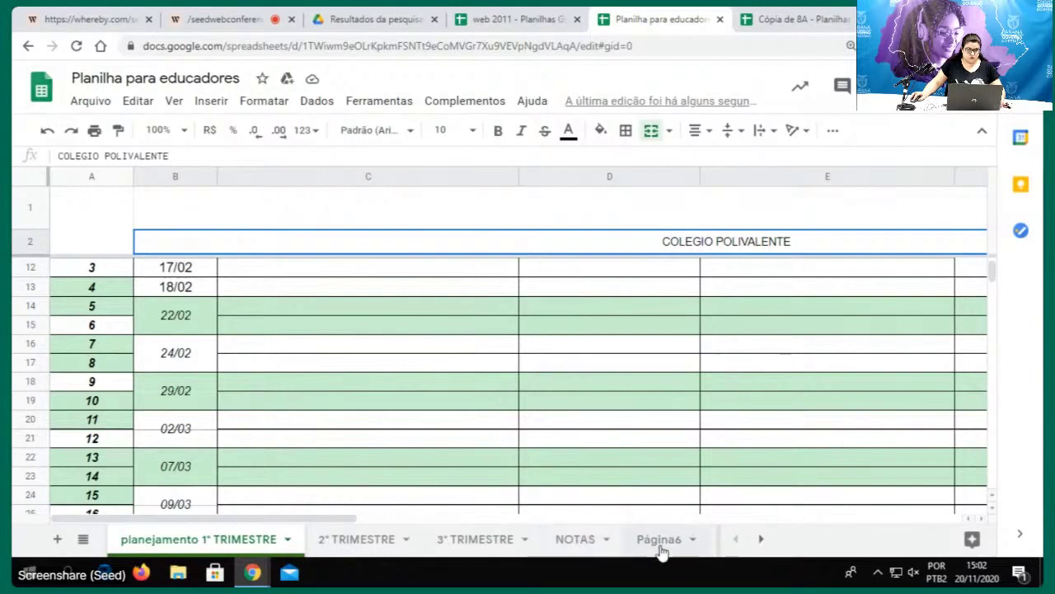
# Return to the first cell of the NOTAS sheet and unhide columns B through E
pyautogui.click(580, 545)
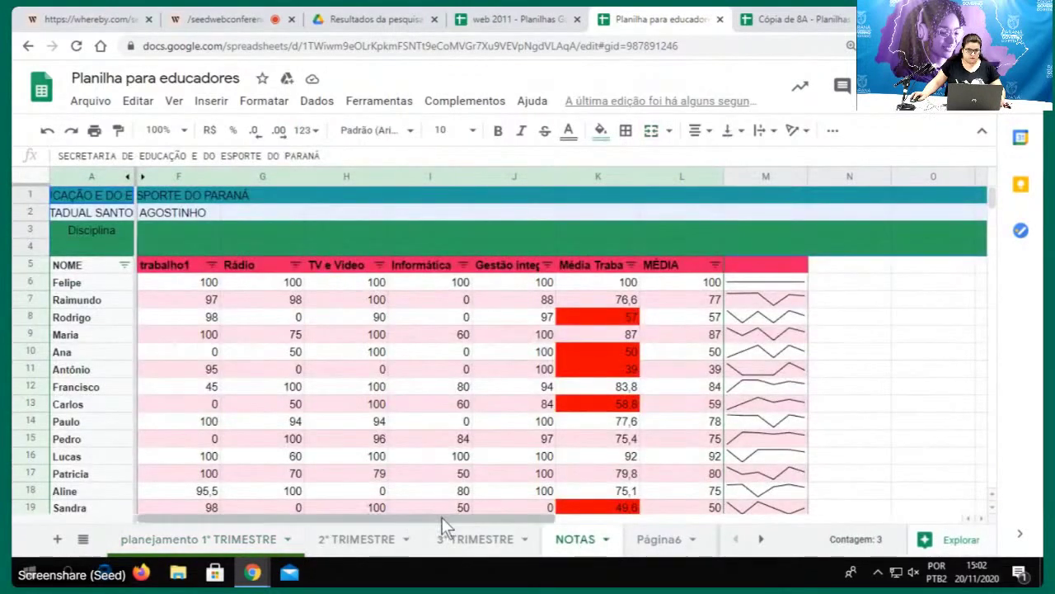
pyautogui.click(346, 472)
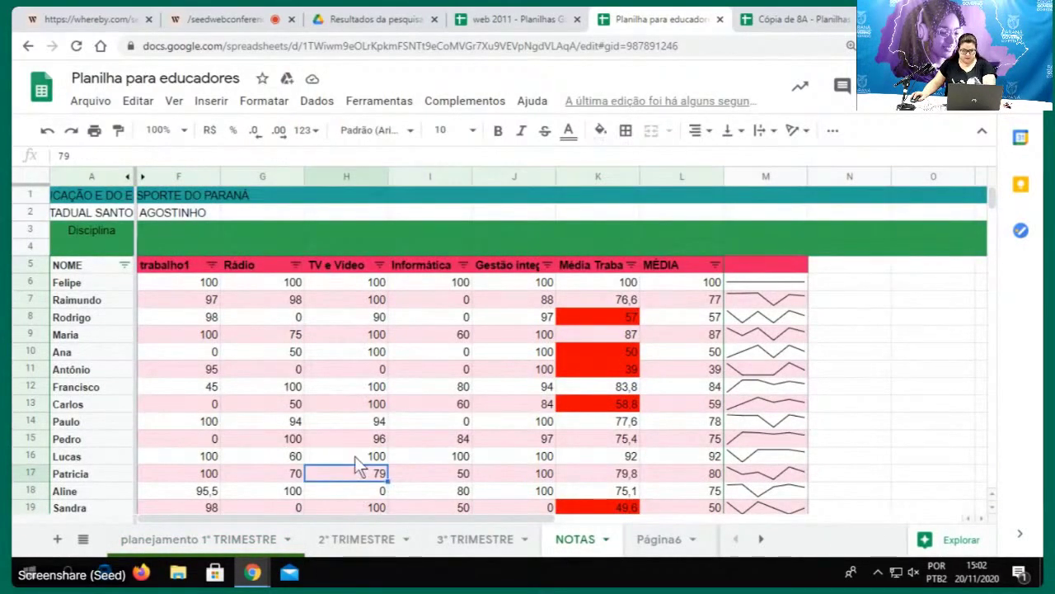
pyautogui.press('Left')
pyautogui.press('Left')
pyautogui.press('Left')
pyautogui.press('Up')
pyautogui.press('Up')
pyautogui.press('Up')
pyautogui.press('Up')
pyautogui.press('Up')
pyautogui.press('Up')
pyautogui.press('Up')
pyautogui.press('Up')
pyautogui.press('Up')
pyautogui.press('Up')
pyautogui.press('Up')
pyautogui.press('Up')
pyautogui.press('Up')
pyautogui.press('Up')
pyautogui.press('Up')
pyautogui.press('Up')
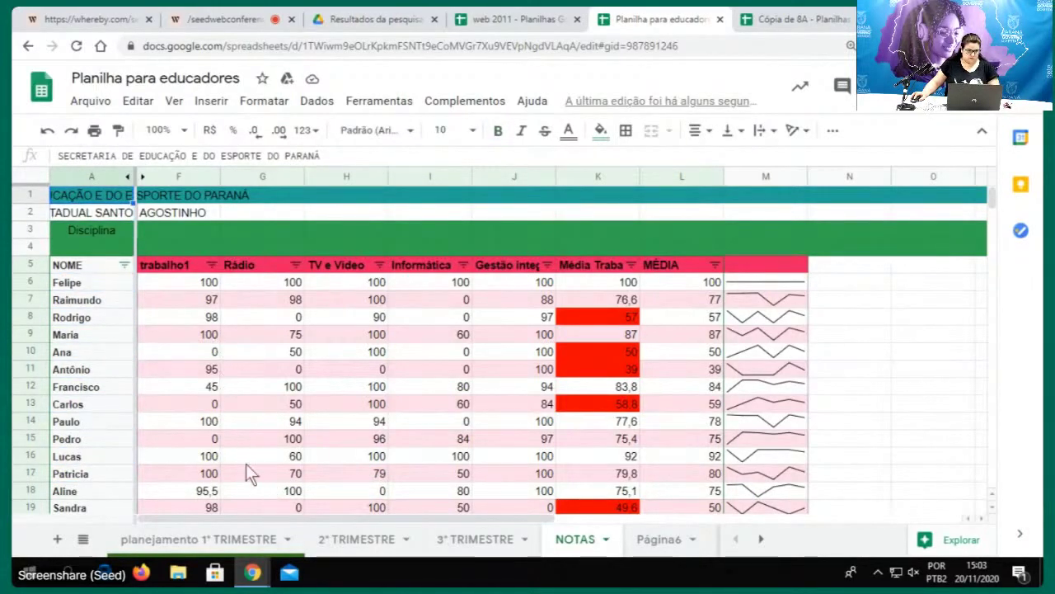
pyautogui.click(143, 176)
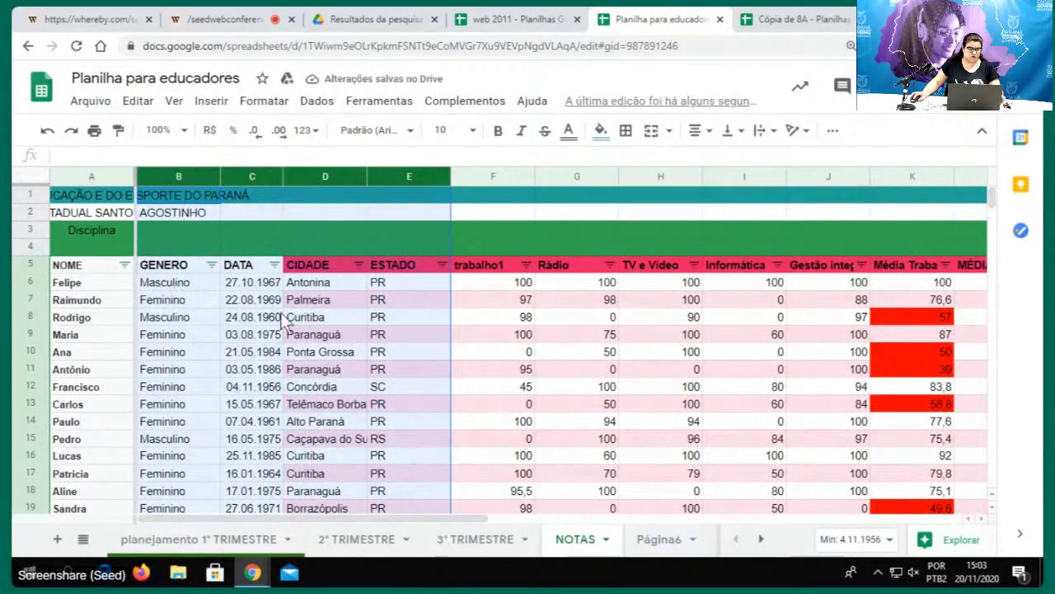
pyautogui.click(261, 355)
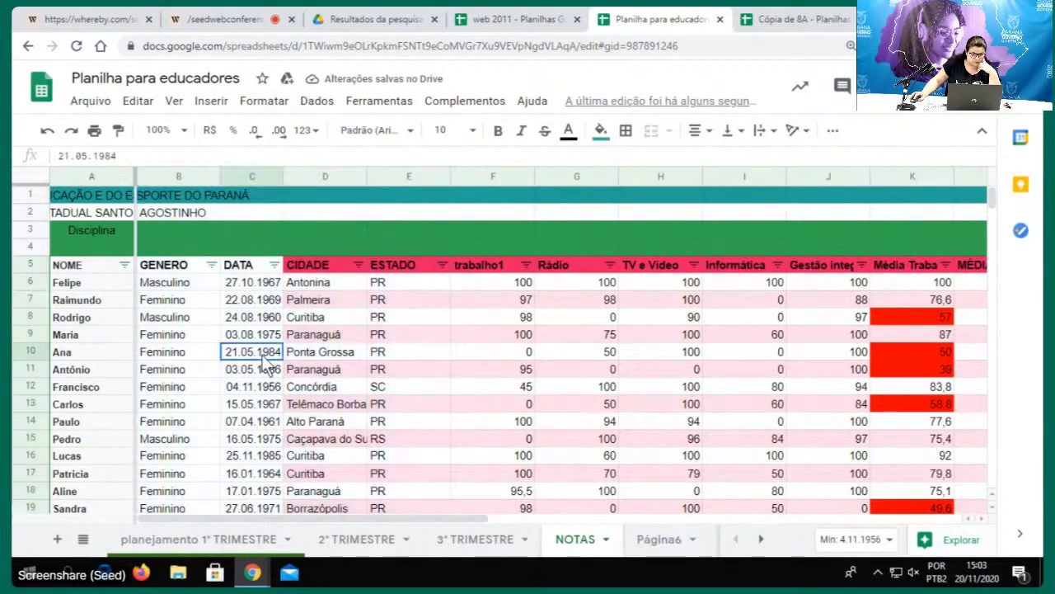
# Filter the GENERO column by values to exclude Masculino
pyautogui.click(211, 264)
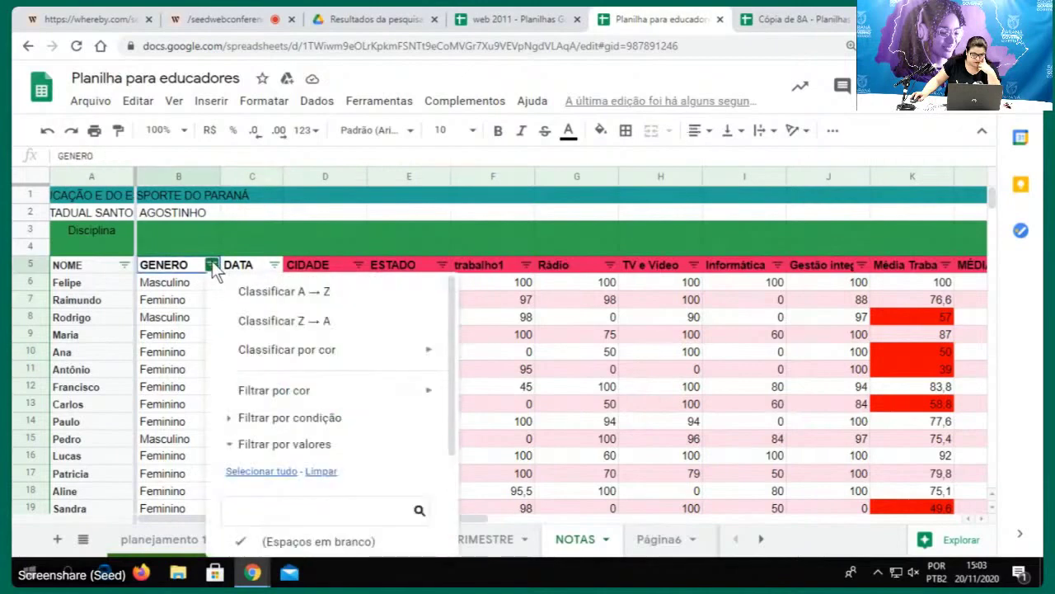
pyautogui.click(348, 266)
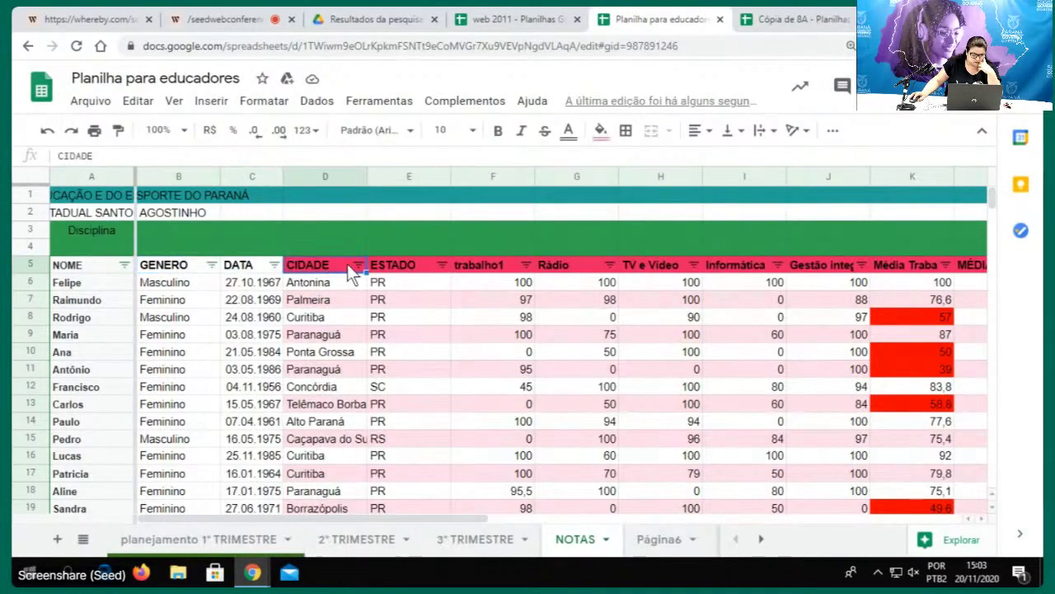
pyautogui.click(359, 264)
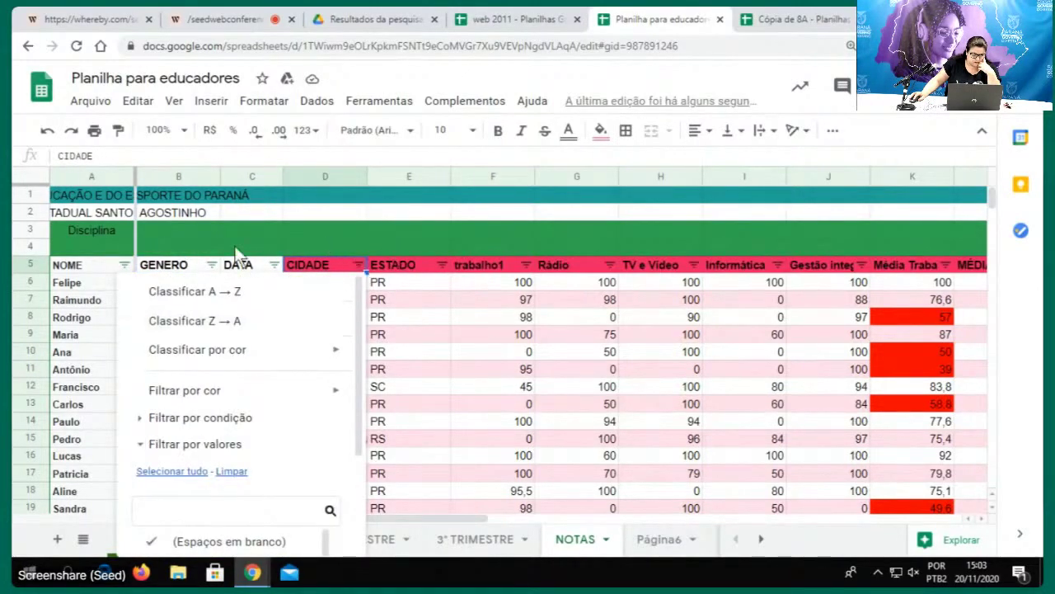
pyautogui.click(212, 265)
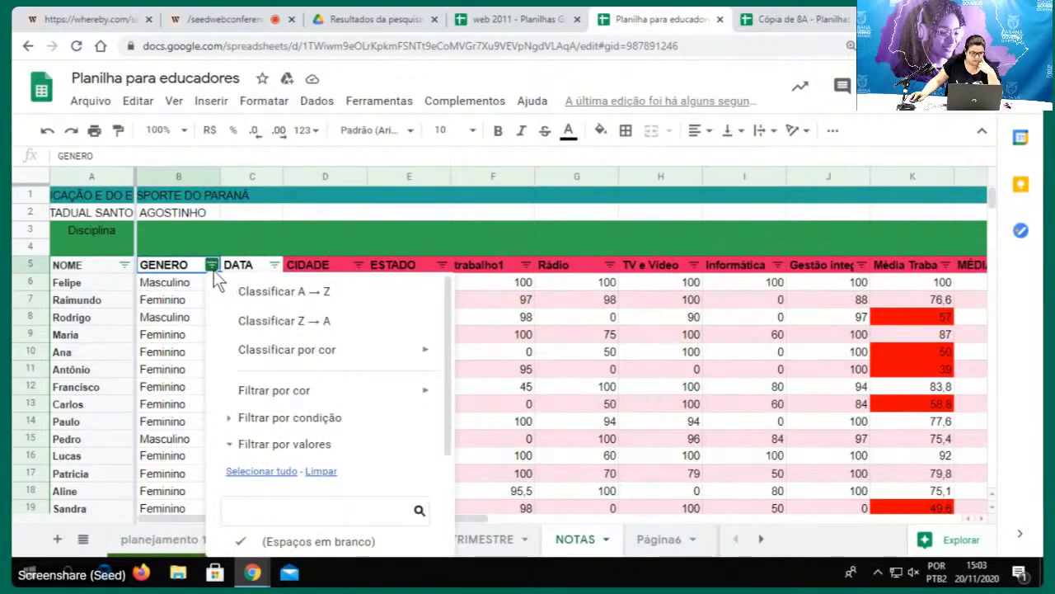
pyautogui.scroll(-3, 353, 452)
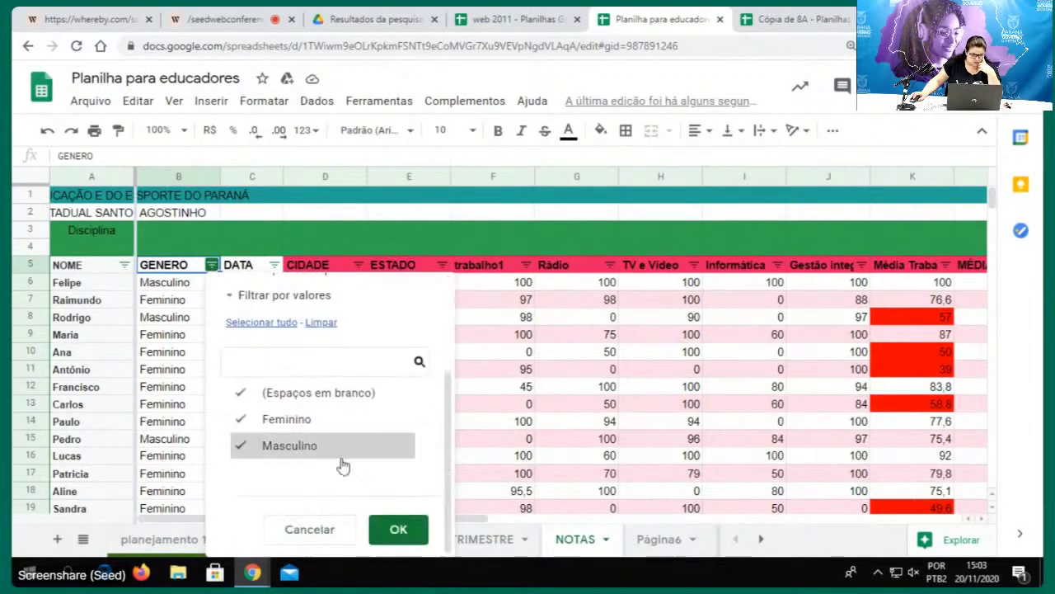
pyautogui.click(292, 448)
pyautogui.click(396, 531)
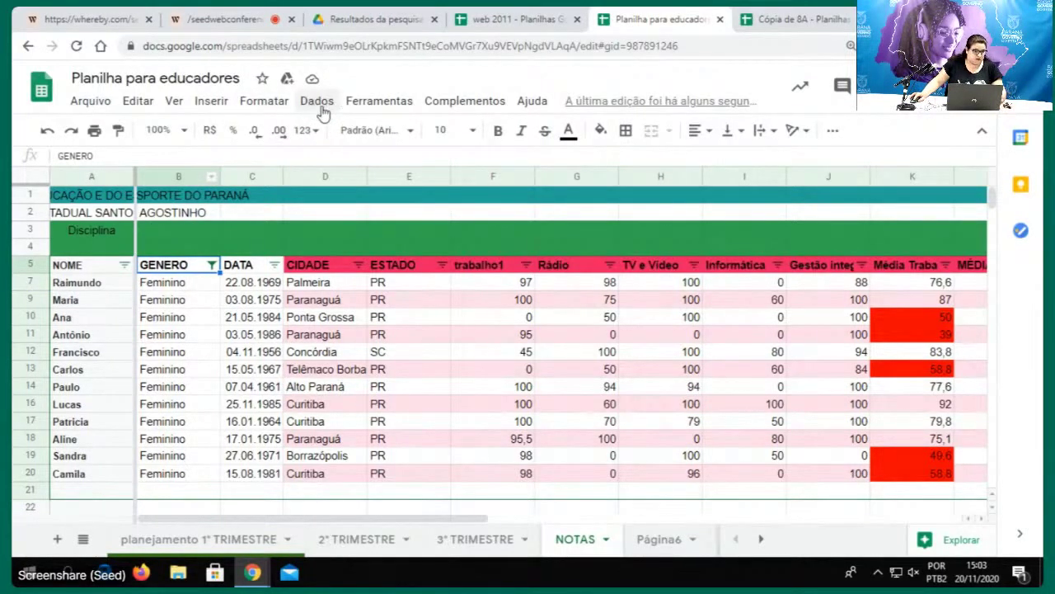
# Save the current filter as a filter view named feminino and dismiss the filter view tip
pyautogui.click(288, 105)
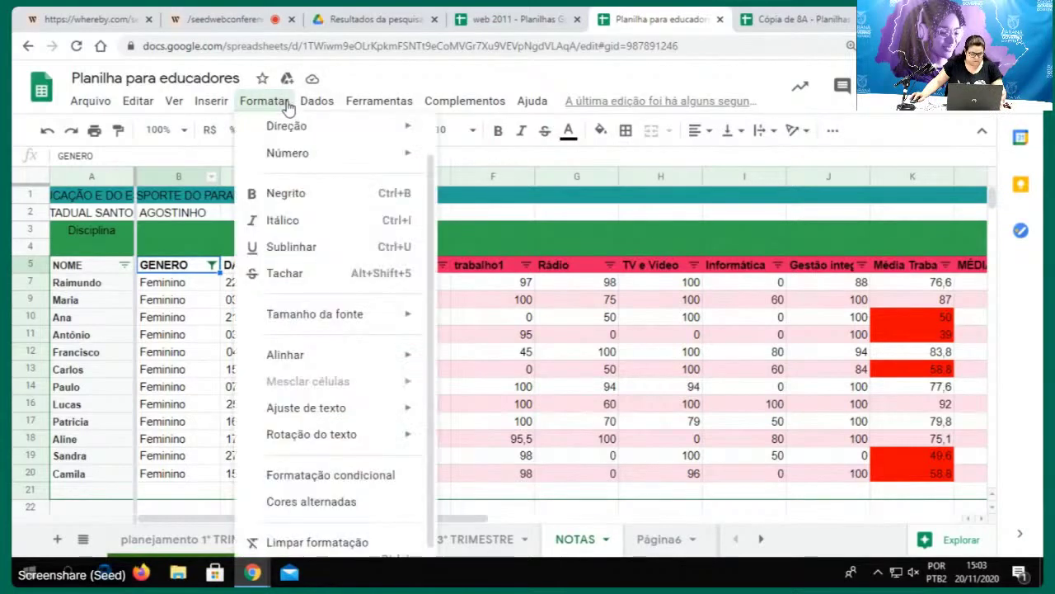
pyautogui.moveTo(208, 113)
pyautogui.moveTo(313, 102)
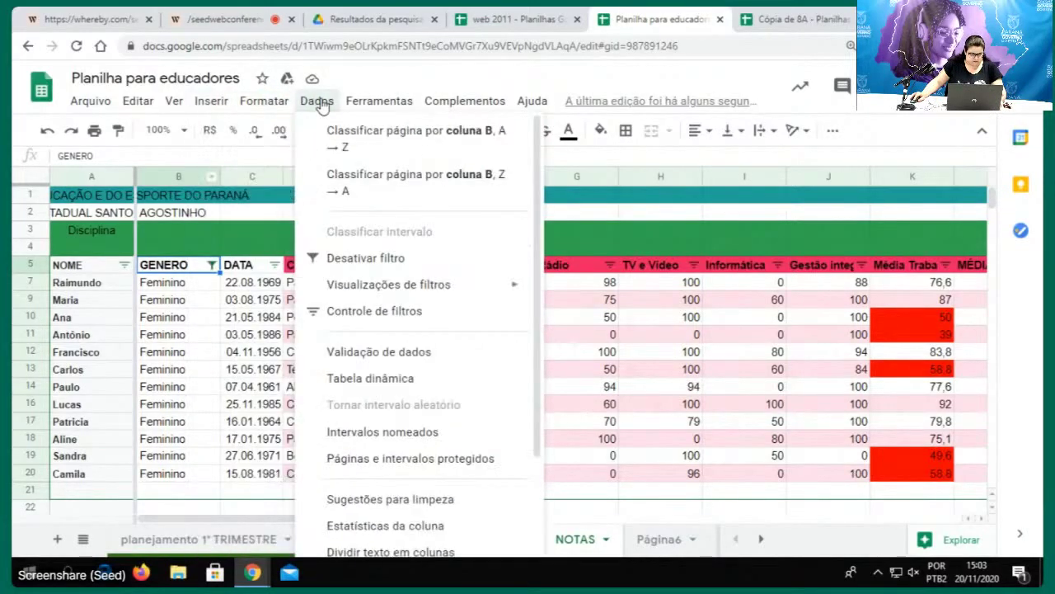
pyautogui.moveTo(379, 261)
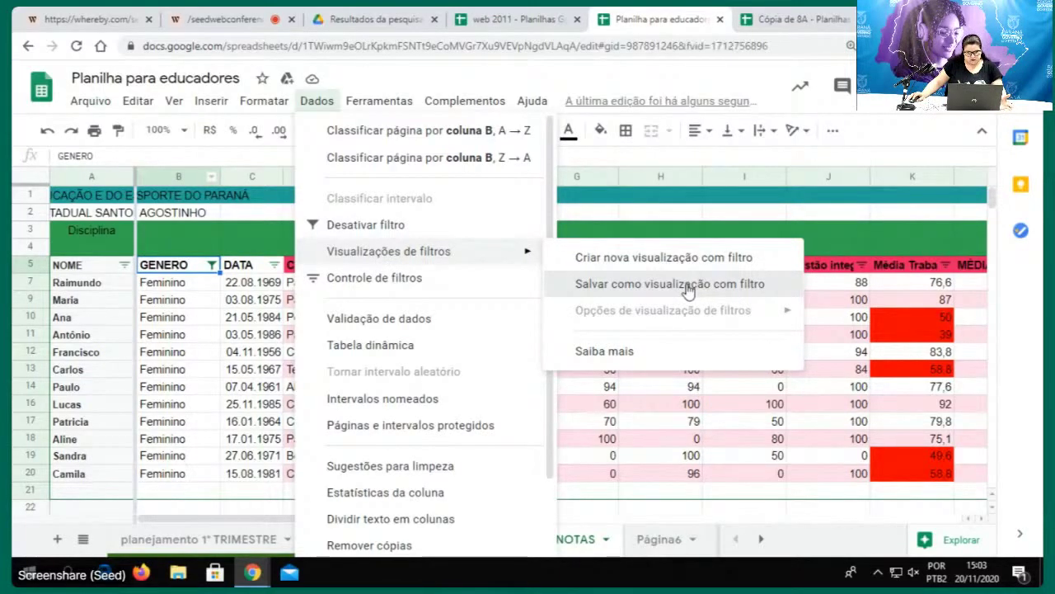
pyautogui.click(687, 285)
pyautogui.click(136, 184)
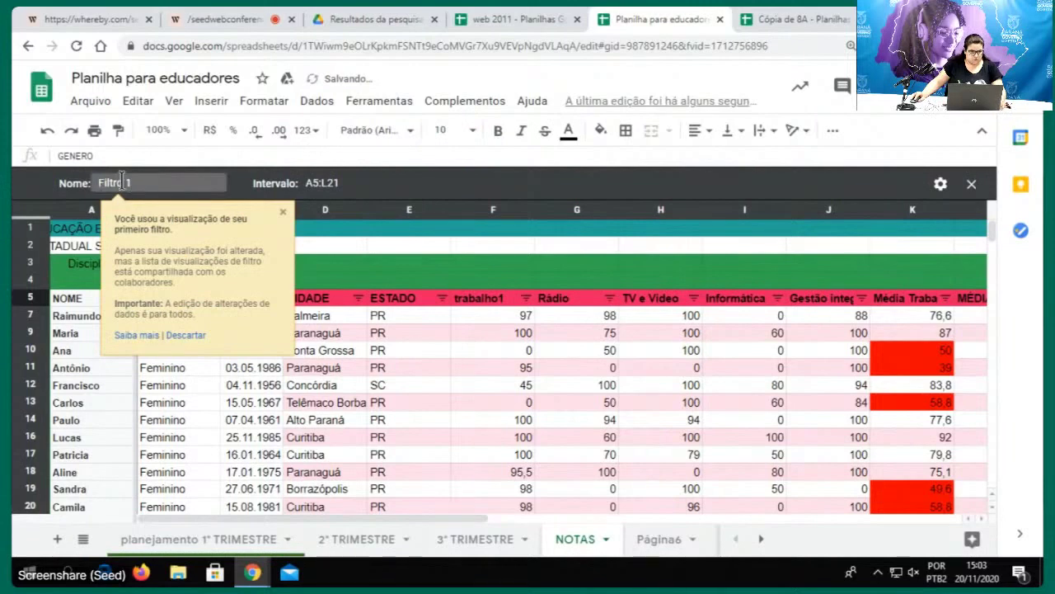
pyautogui.moveTo(136, 184); pyautogui.dragTo(89, 186)
pyautogui.write('feminino')
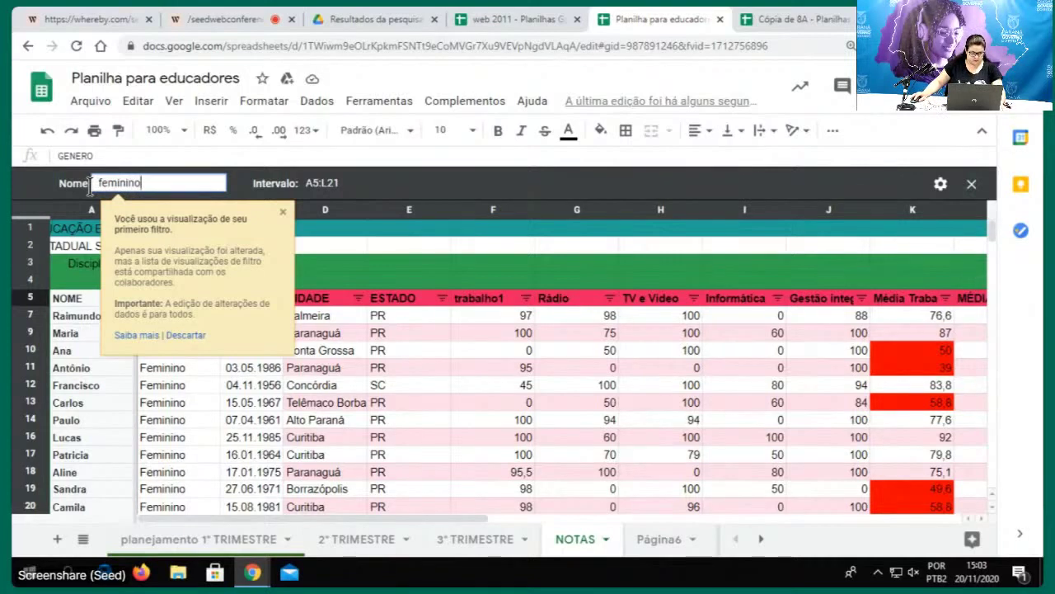
pyautogui.click(425, 183)
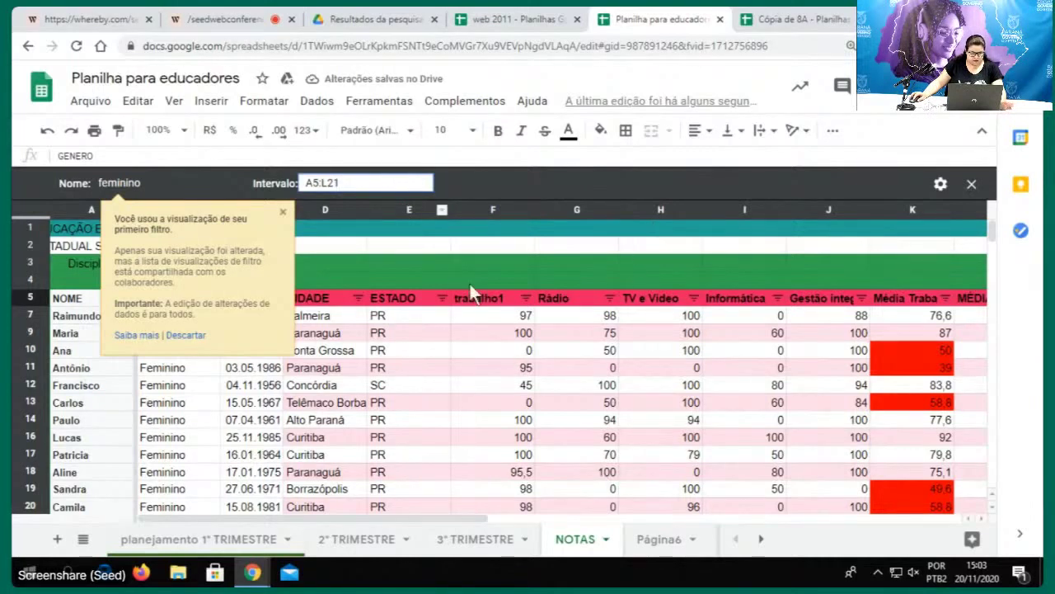
pyautogui.click(283, 213)
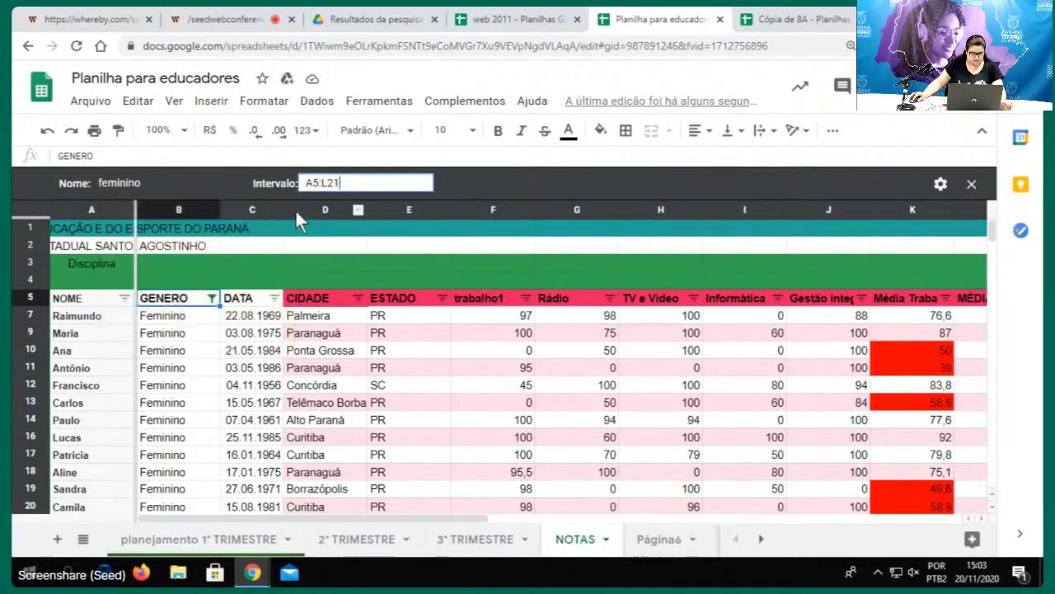
# Review the feminino filter view's options and examine its filtered student rows
pyautogui.click(942, 184)
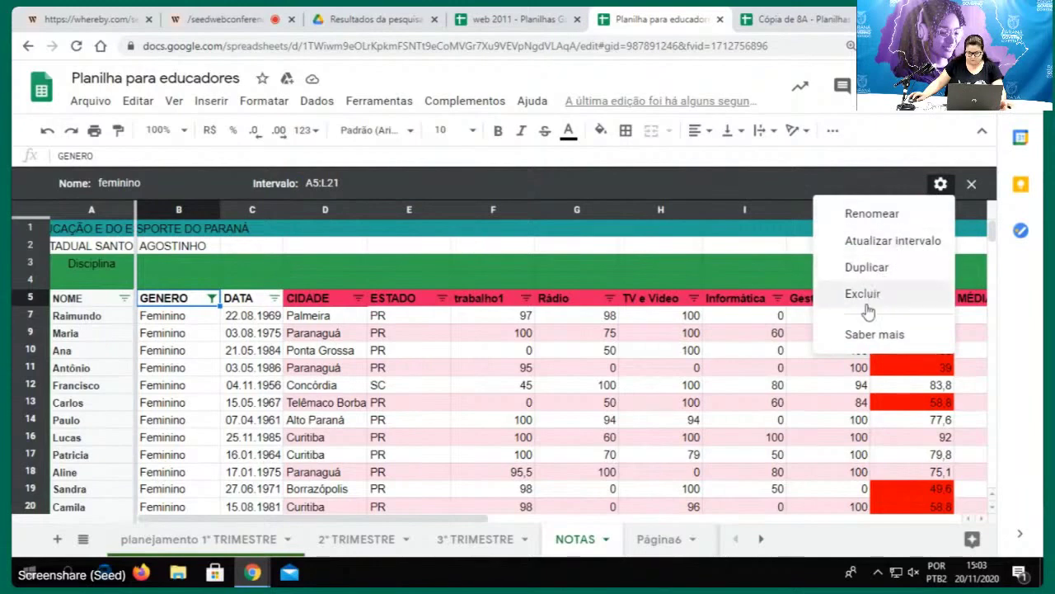
pyautogui.click(879, 184)
pyautogui.scroll(-7, 157, 247)
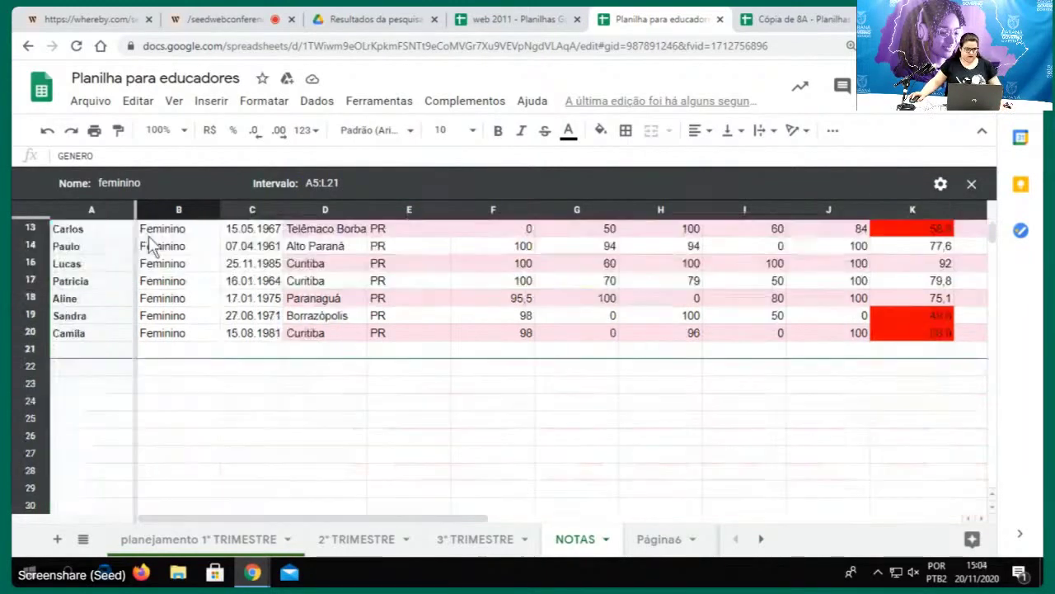
pyautogui.scroll(7, 169, 266)
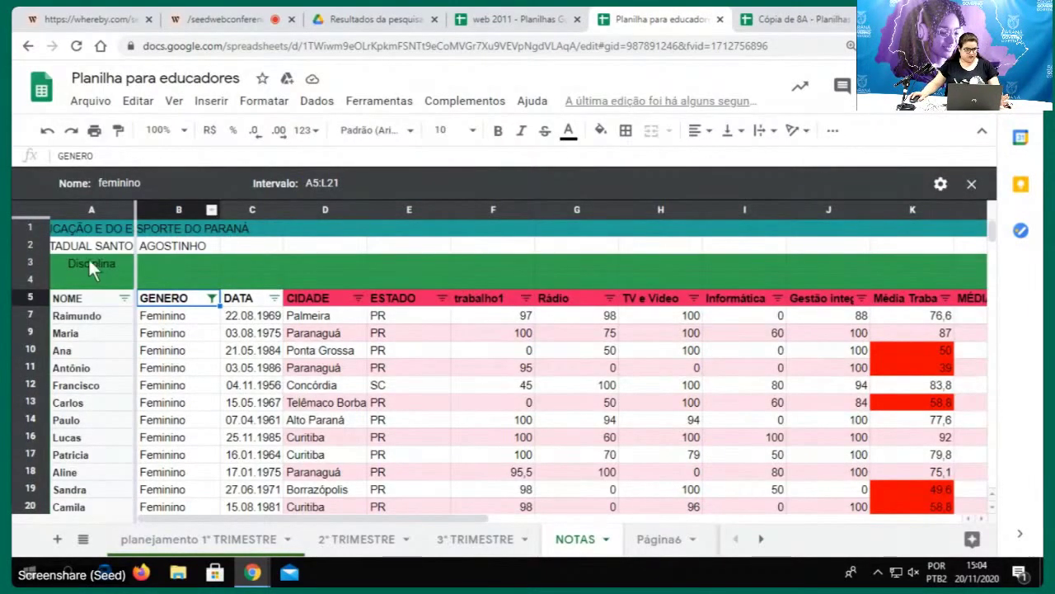
pyautogui.scroll(-3, 306, 381)
pyautogui.scroll(4, 308, 388)
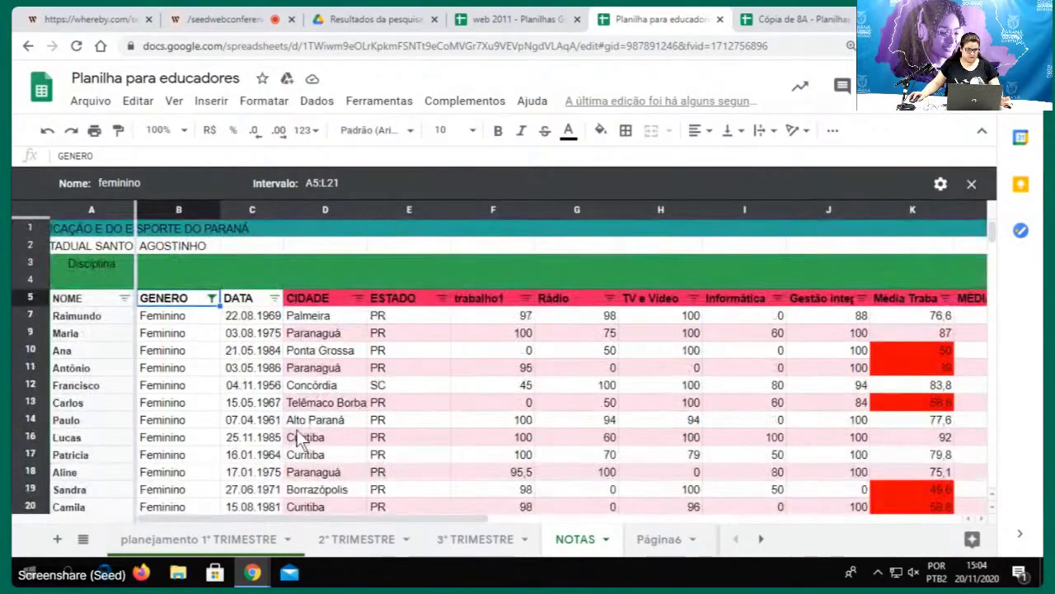
pyautogui.click(332, 373)
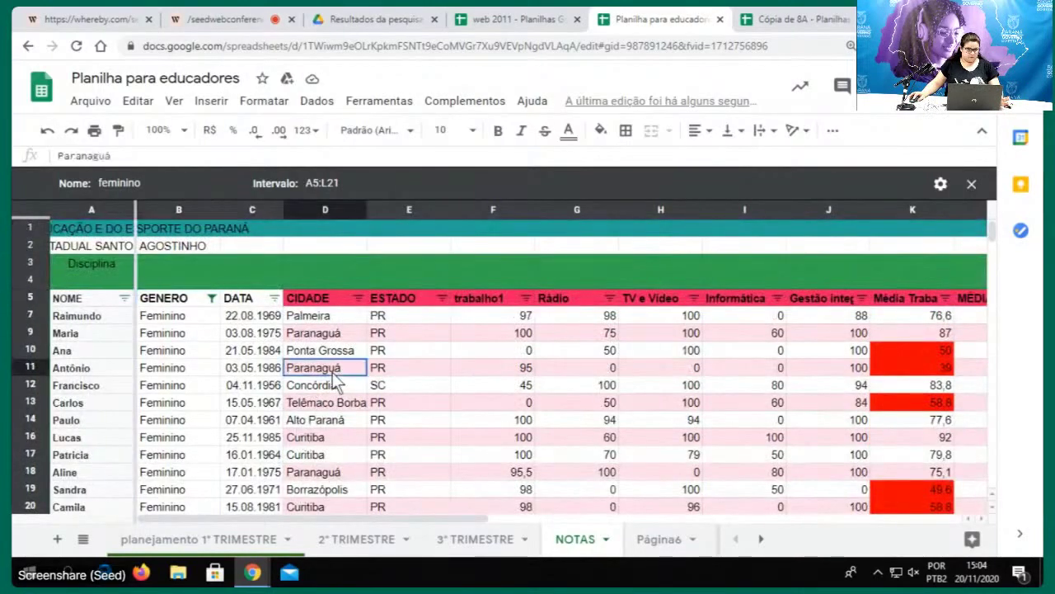
# Create a new, second filter view for the NOTAS table
pyautogui.click(318, 107)
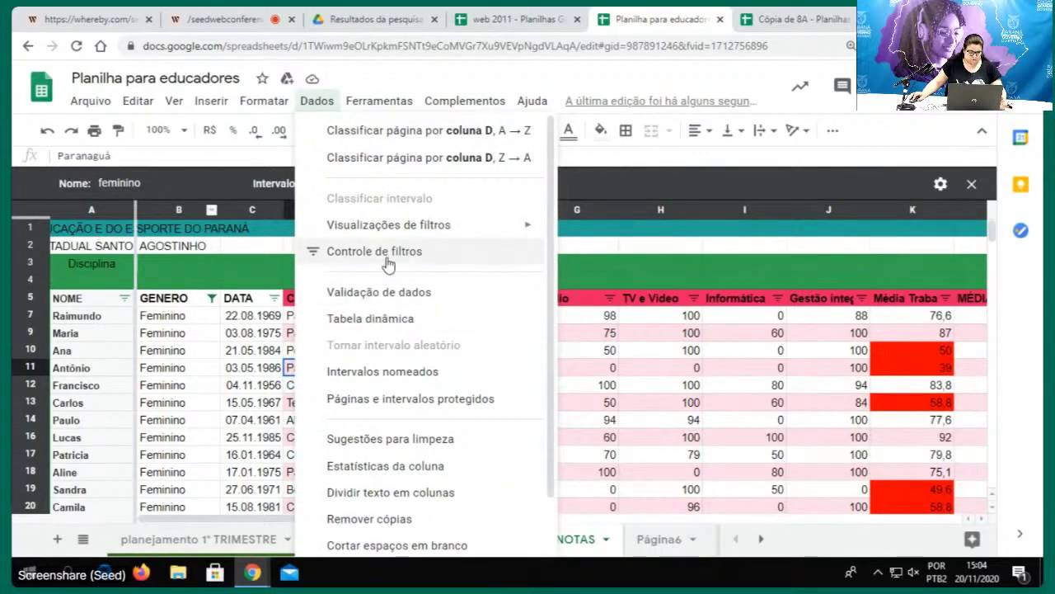
pyautogui.moveTo(395, 225)
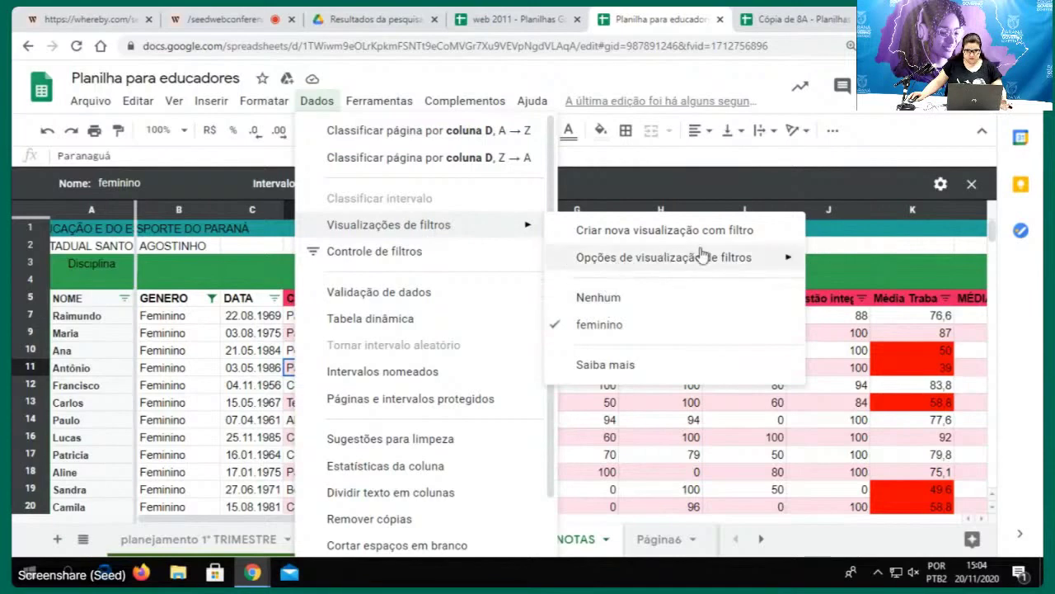
pyautogui.moveTo(702, 259)
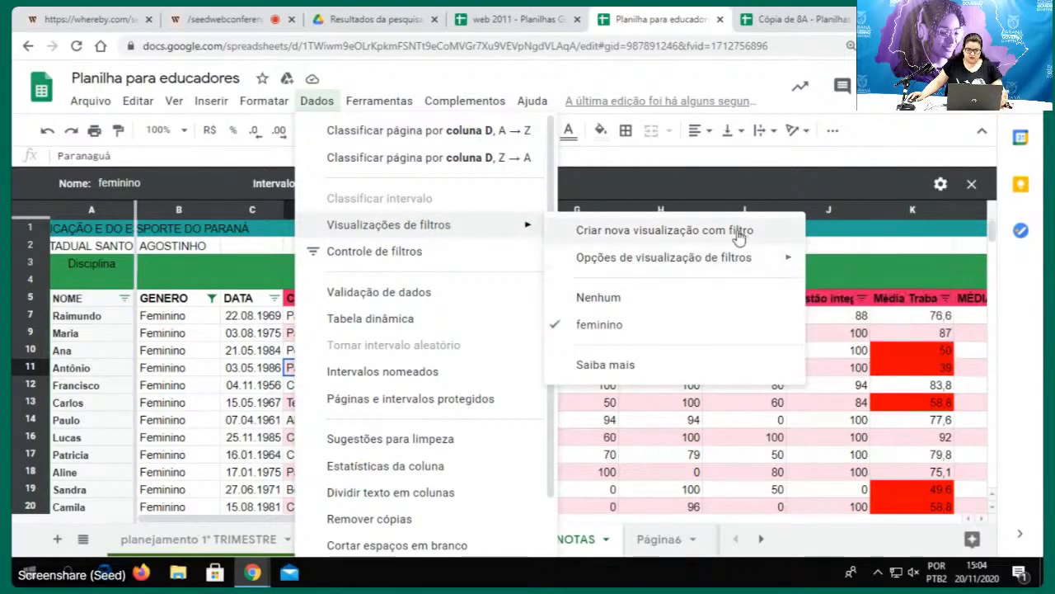
pyautogui.click(739, 234)
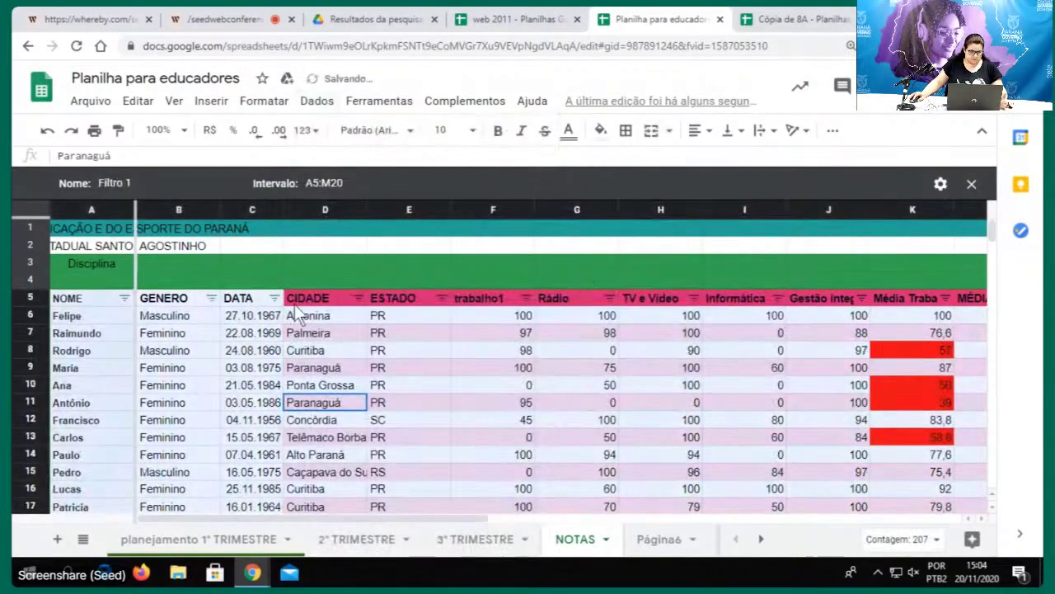
# Clear all GENERO filter values in the new view and show only Masculino
pyautogui.click(213, 298)
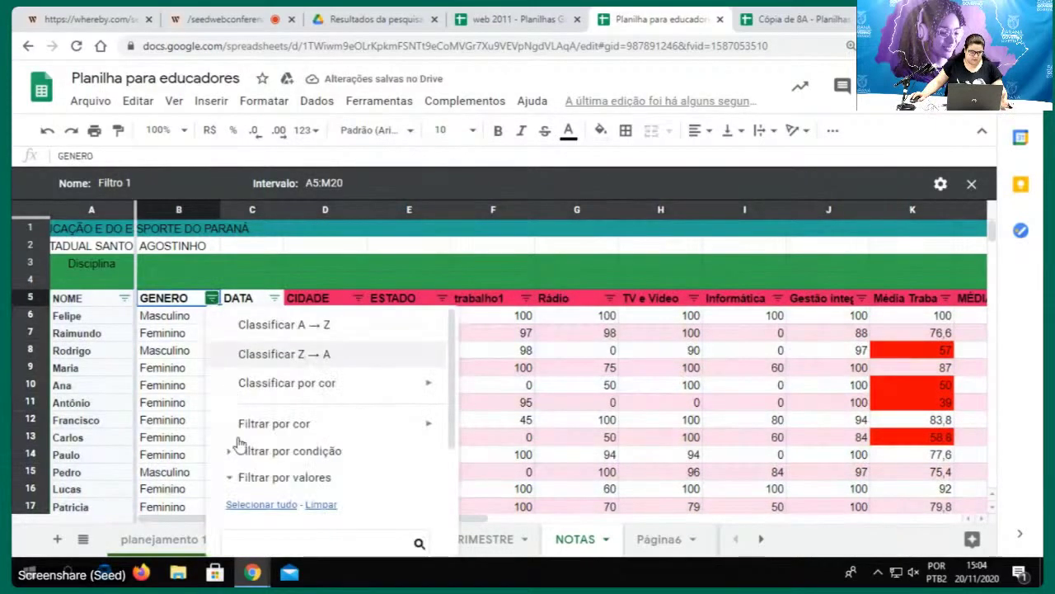
pyautogui.scroll(-2, 324, 485)
pyautogui.click(321, 321)
pyautogui.click(289, 419)
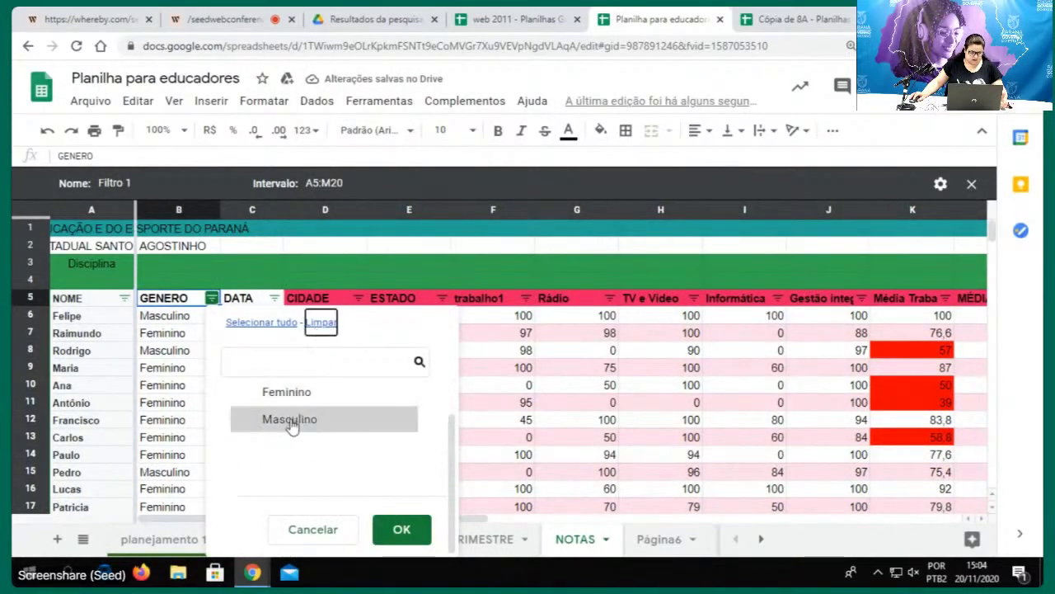
pyautogui.click(401, 531)
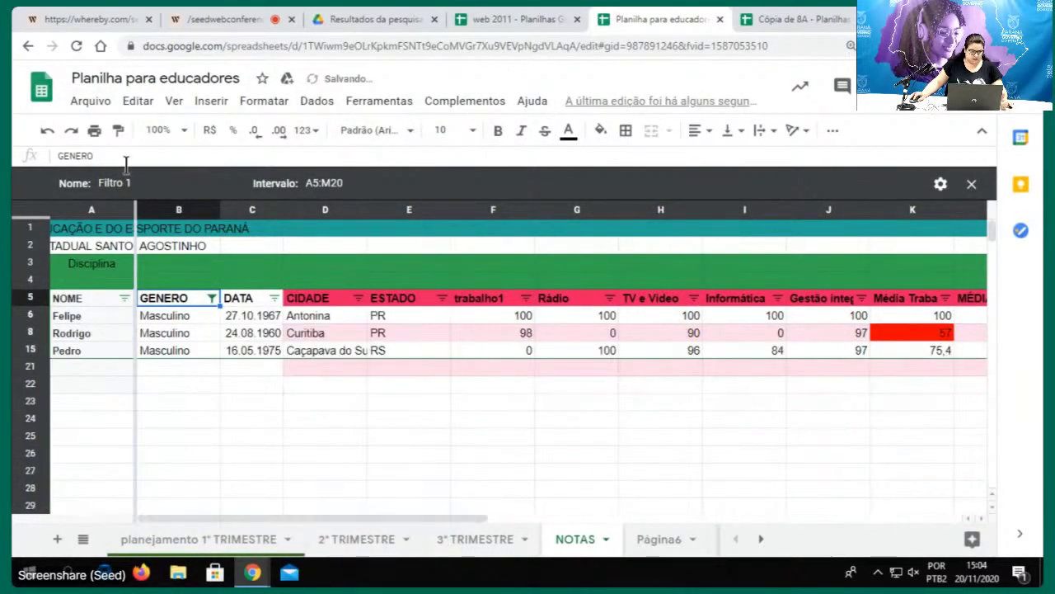
# Rename the new filter view as masculino
pyautogui.click(106, 183)
pyautogui.write('ma')
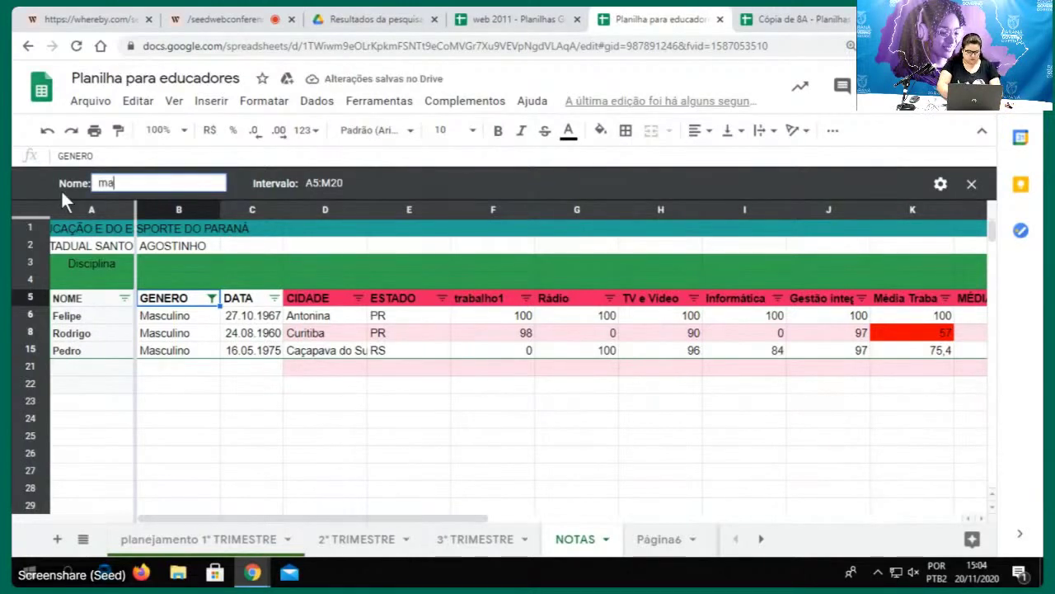
pyautogui.write('sculino')
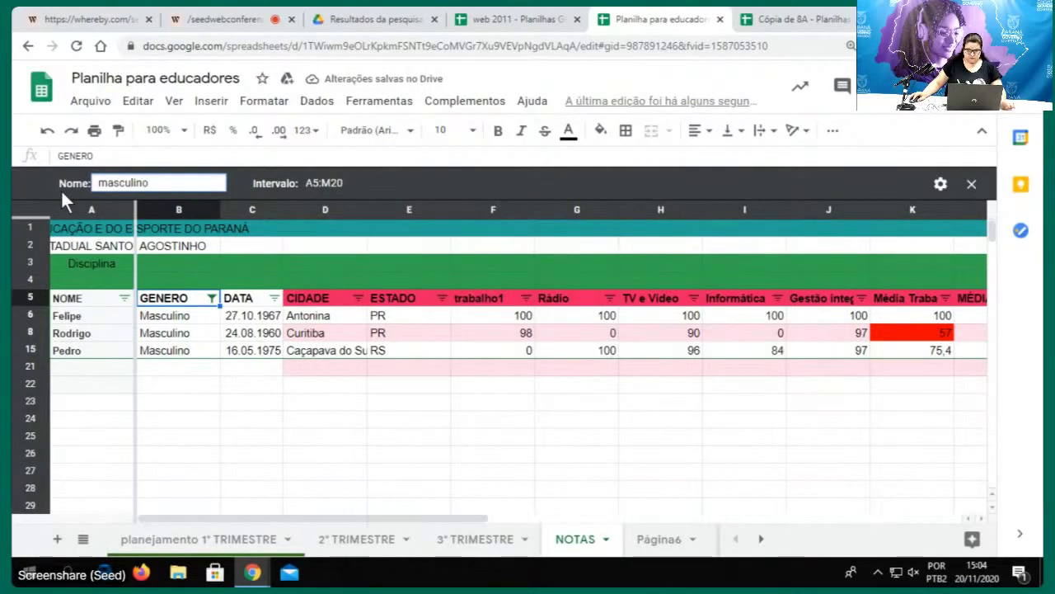
# Select all GENERO values in the masculino filter view's filter and apply the change
pyautogui.click(422, 438)
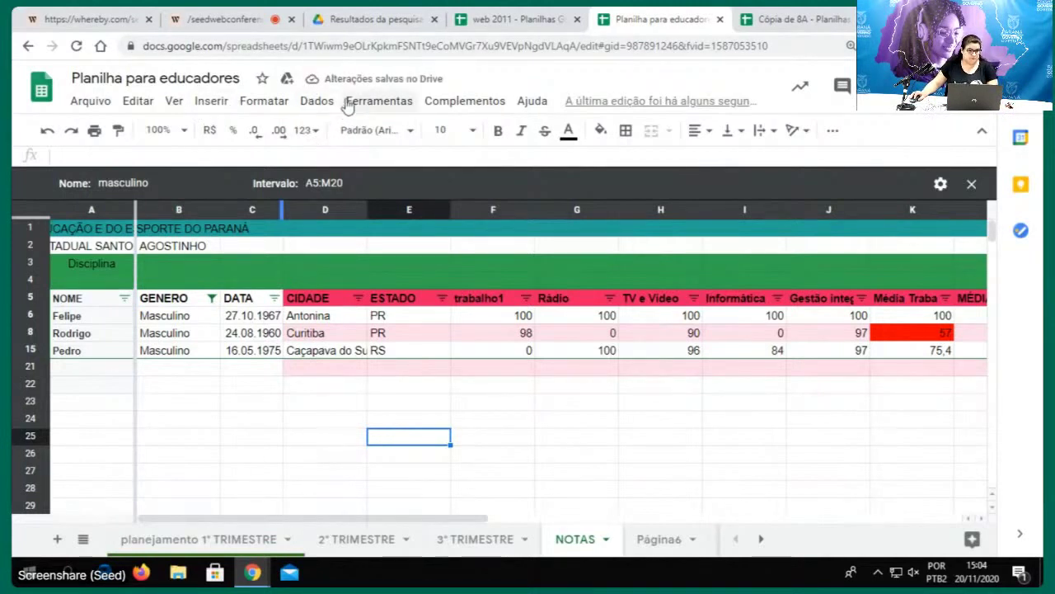
pyautogui.click(212, 298)
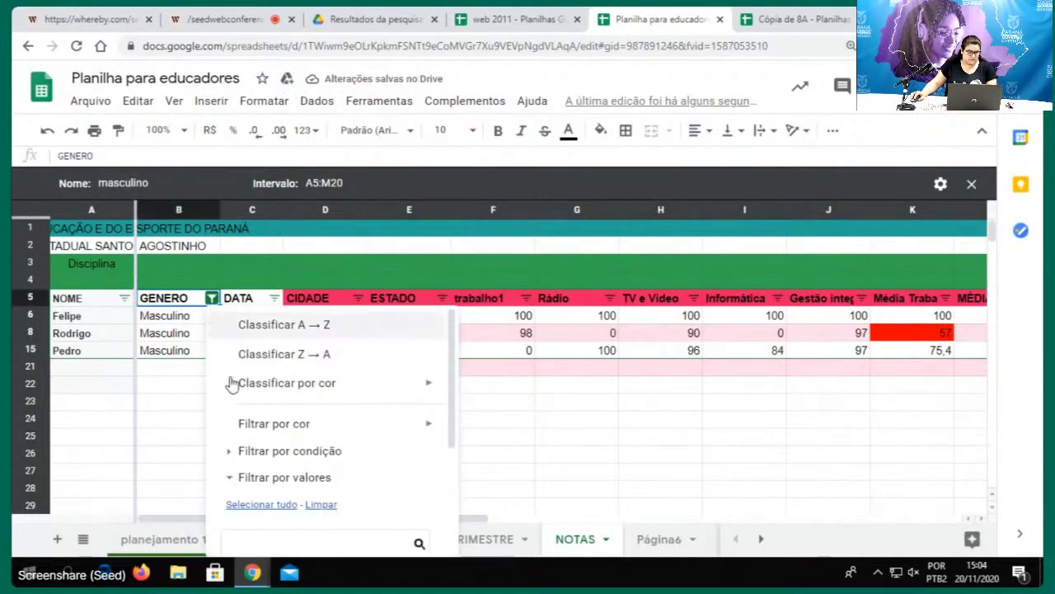
pyautogui.scroll(-2, 289, 438)
pyautogui.click(262, 429)
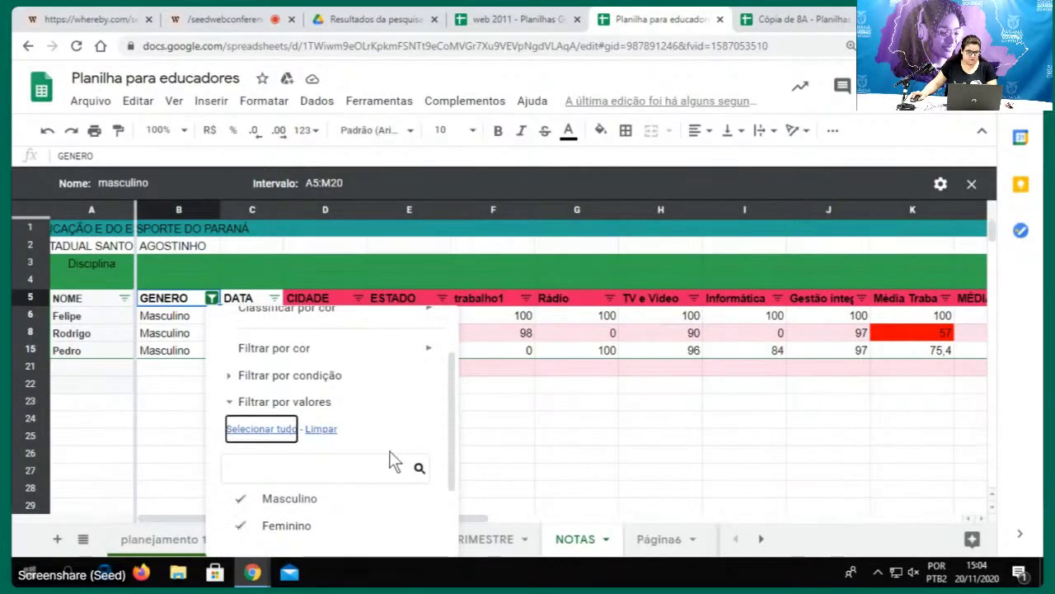
pyautogui.scroll(-3, 389, 450)
pyautogui.click(398, 528)
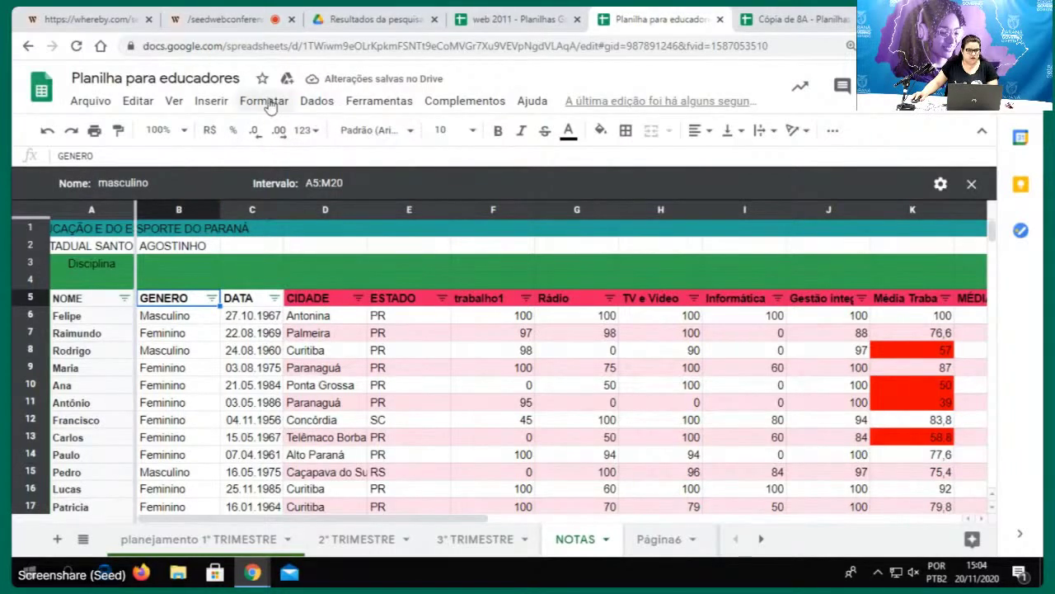
# Switch the NOTAS sheet to the saved feminino filter view, and close the filter view
pyautogui.click(317, 102)
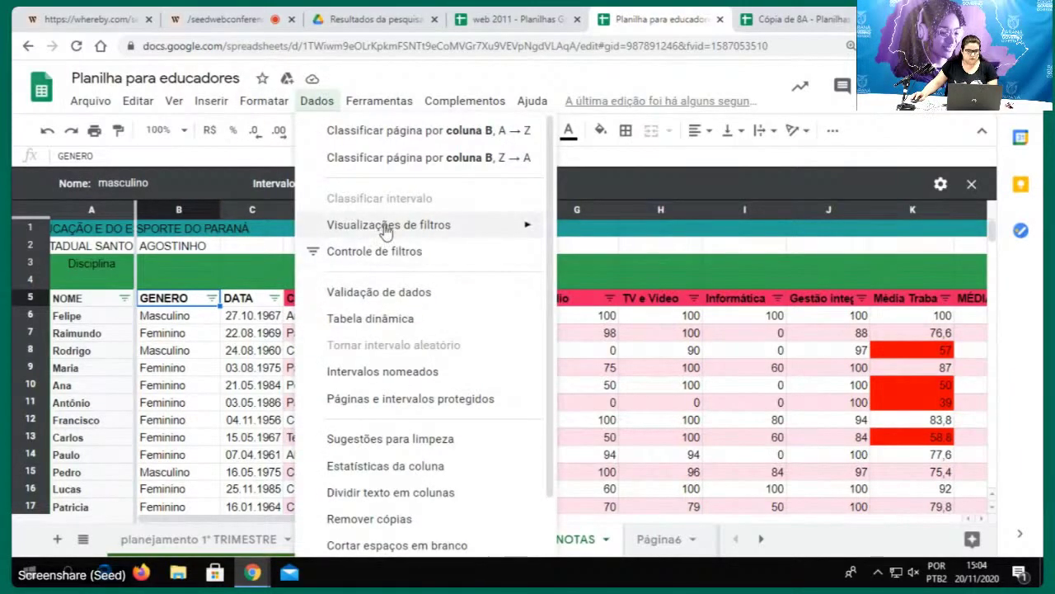
pyautogui.moveTo(388, 228)
pyautogui.click(607, 324)
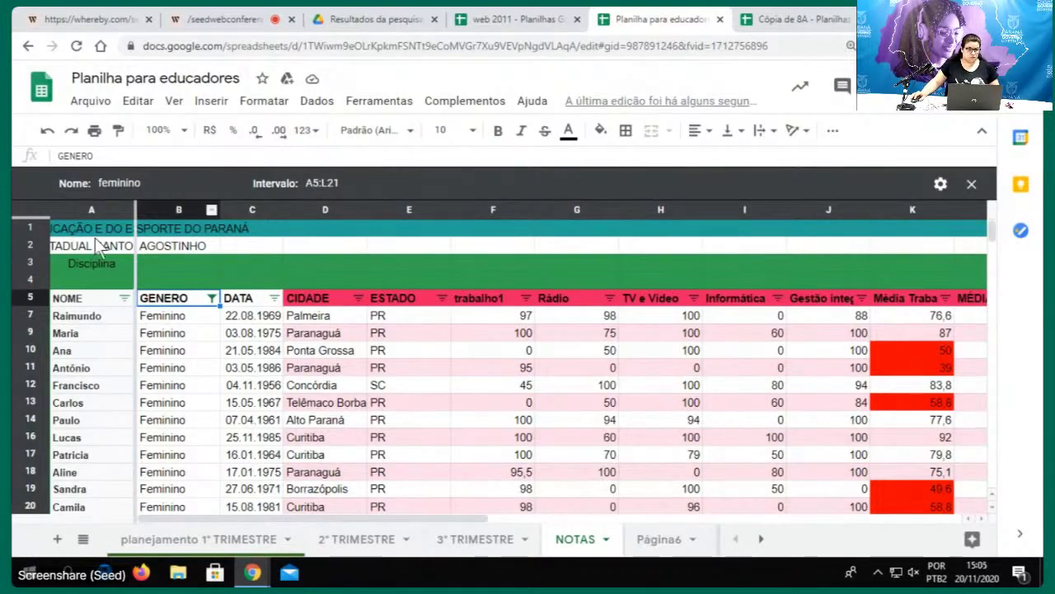
pyautogui.click(971, 184)
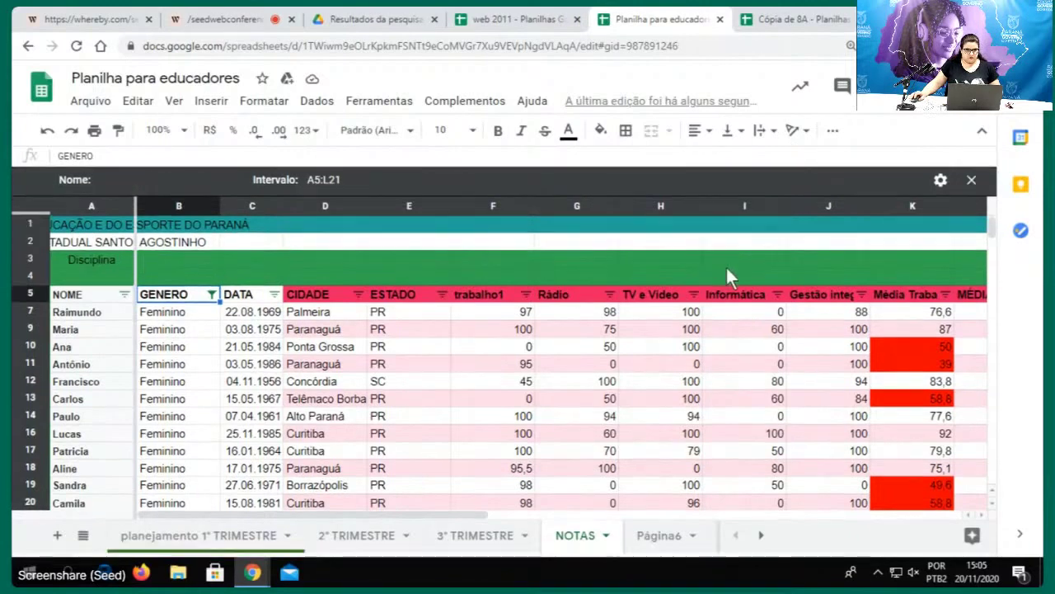
pyautogui.scroll(-3, 379, 303)
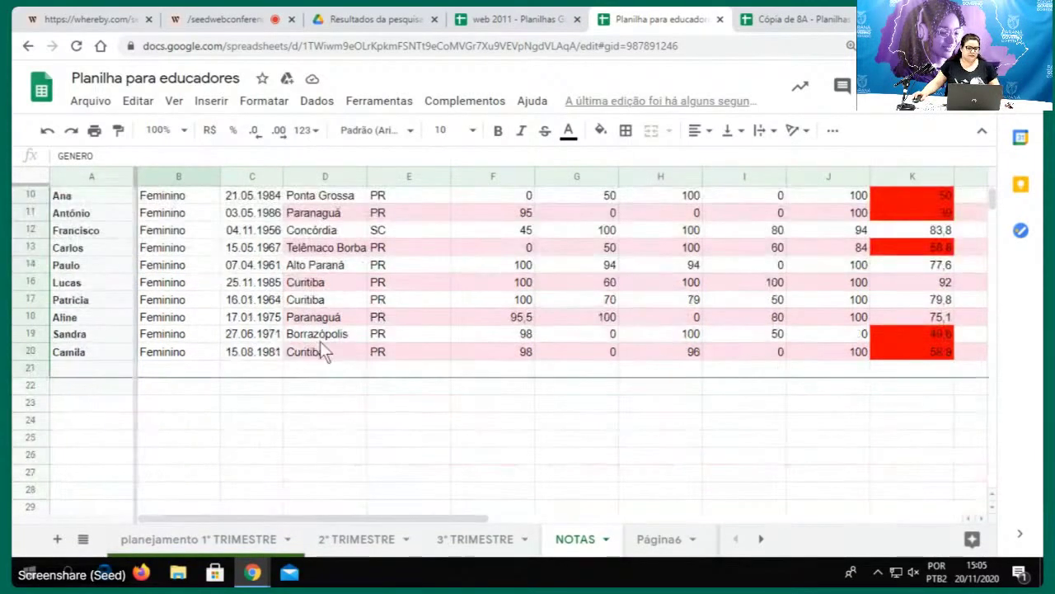
pyautogui.scroll(3, 192, 405)
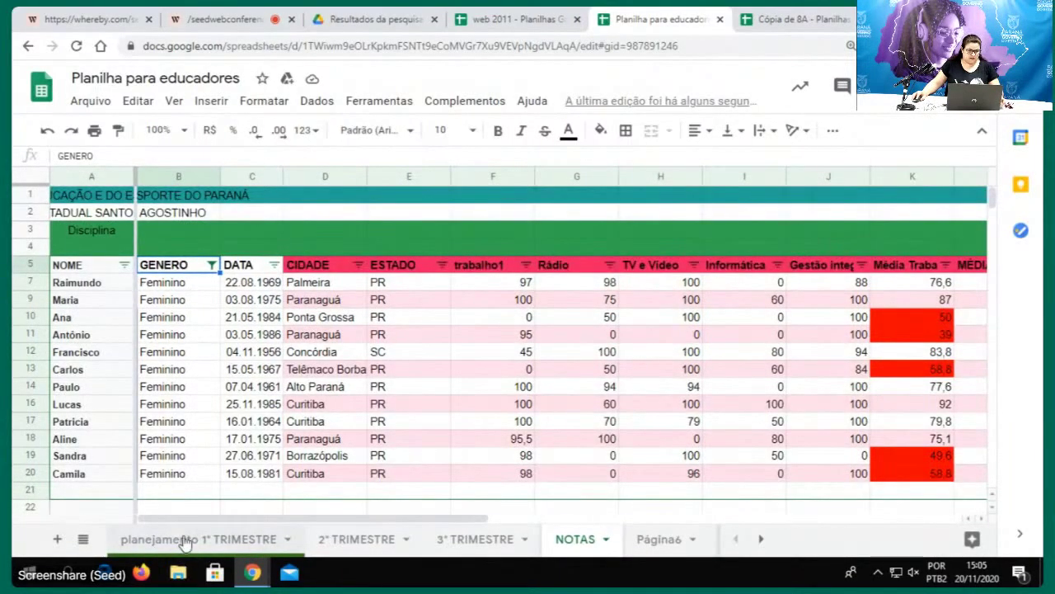
# Start inserting an in-cell image in the merged cell A1:A2 of the planejamento 1° TRIMESTRE sheet
pyautogui.hotkey('ctrl', 'shift', 'pageup')
pyautogui.hotkey('ctrl', 'shift', 'pageup')
pyautogui.hotkey('ctrl', 'shift', 'pageup')
pyautogui.click(99, 202)
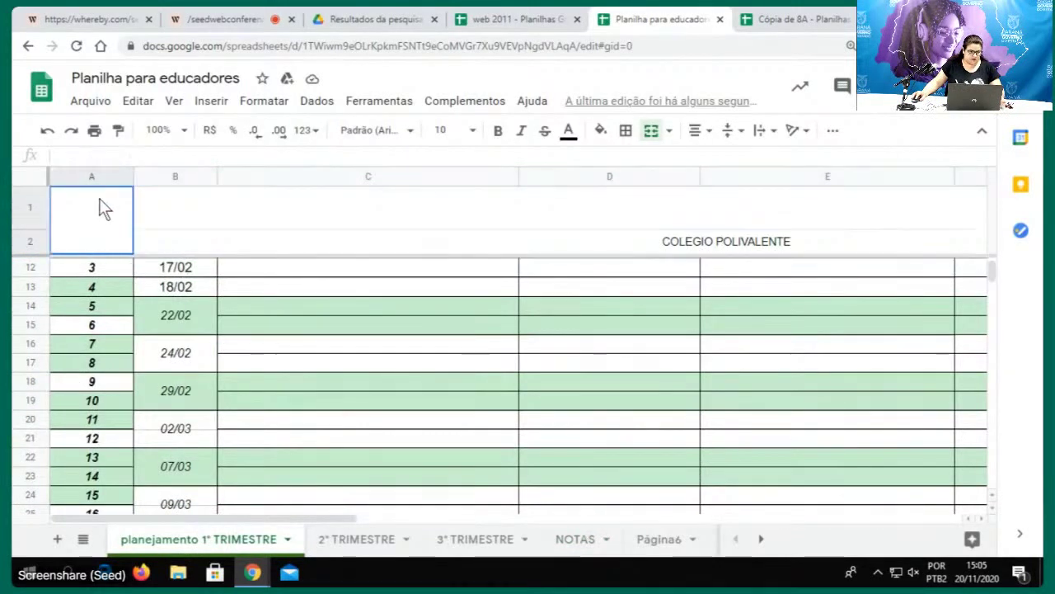
pyautogui.rightClick(117, 223)
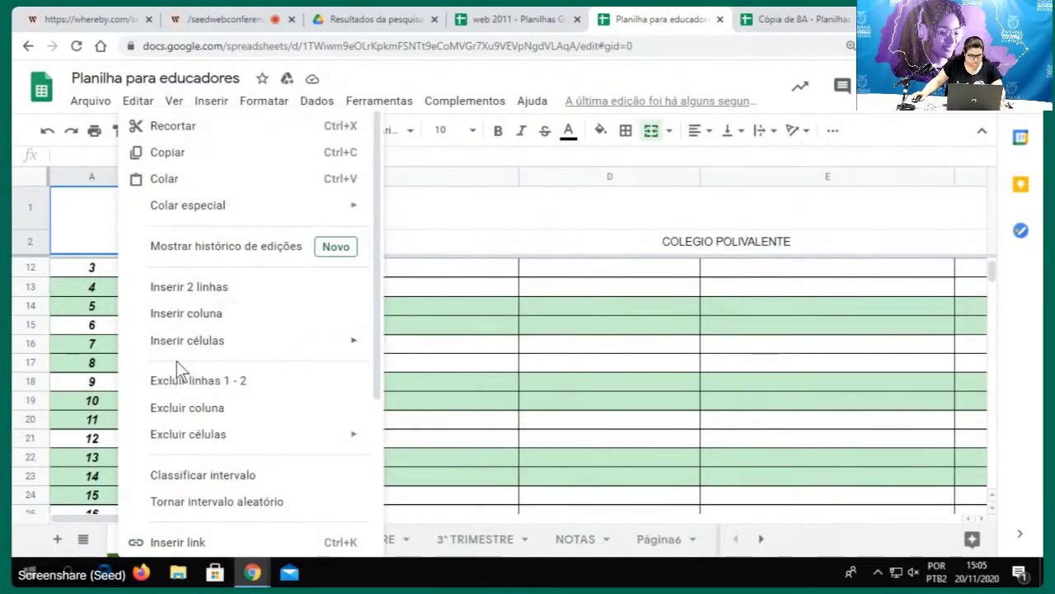
pyautogui.moveTo(201, 355)
pyautogui.click(77, 211)
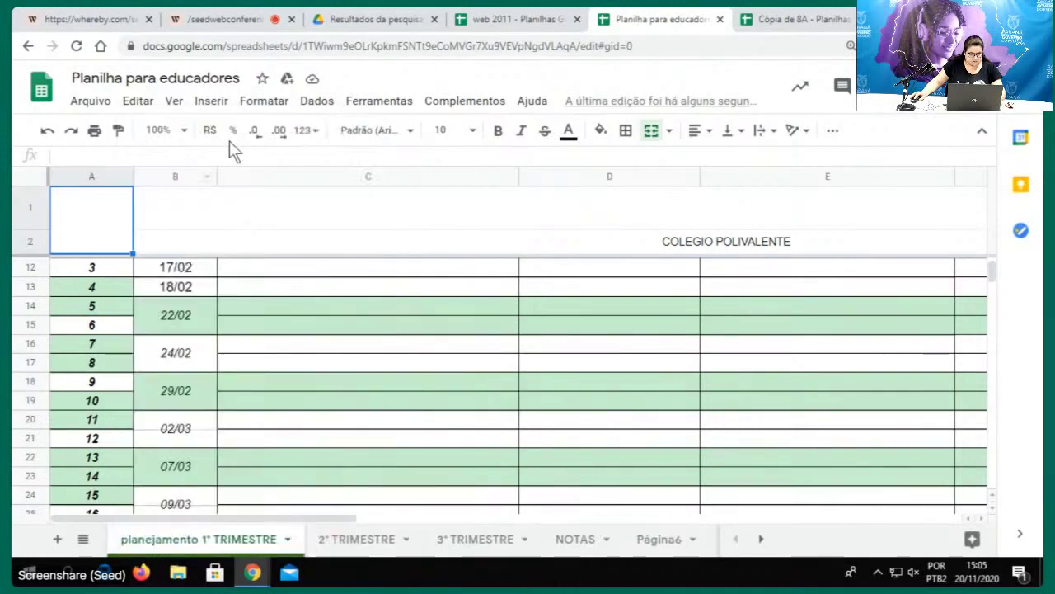
pyautogui.click(216, 102)
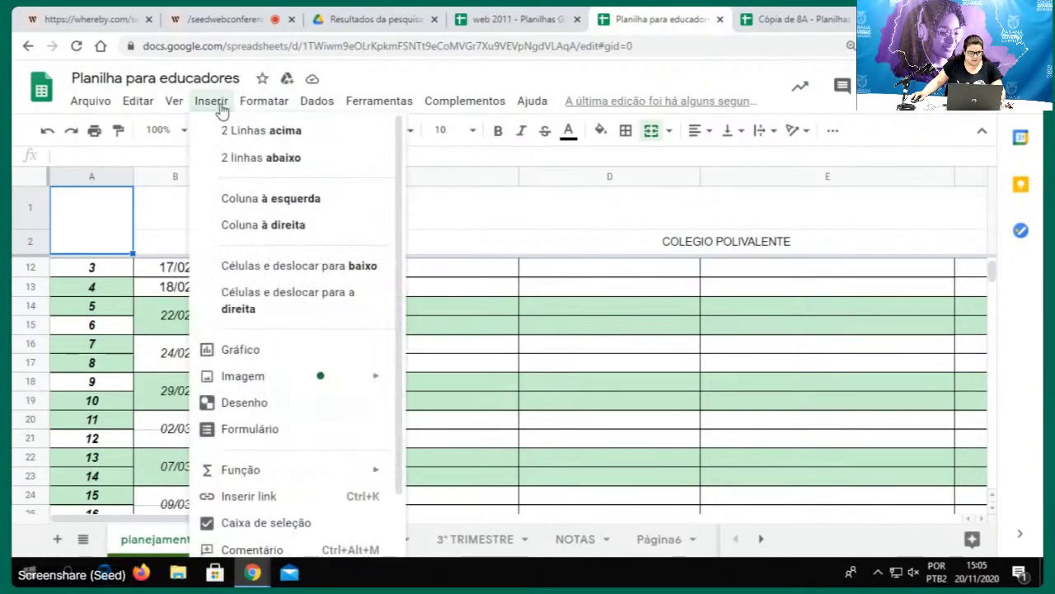
pyautogui.moveTo(283, 362)
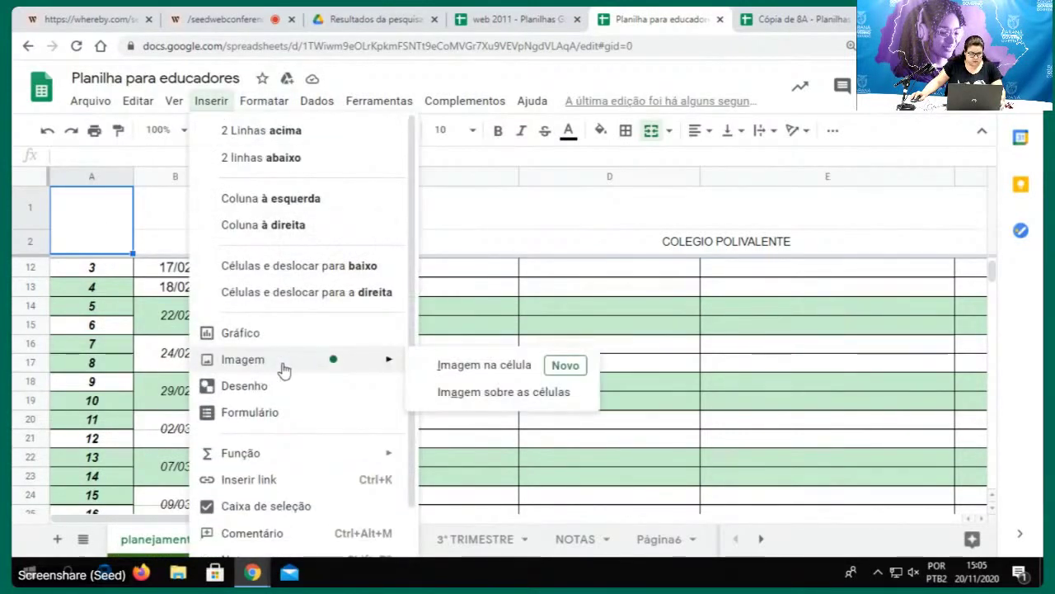
pyautogui.click(489, 368)
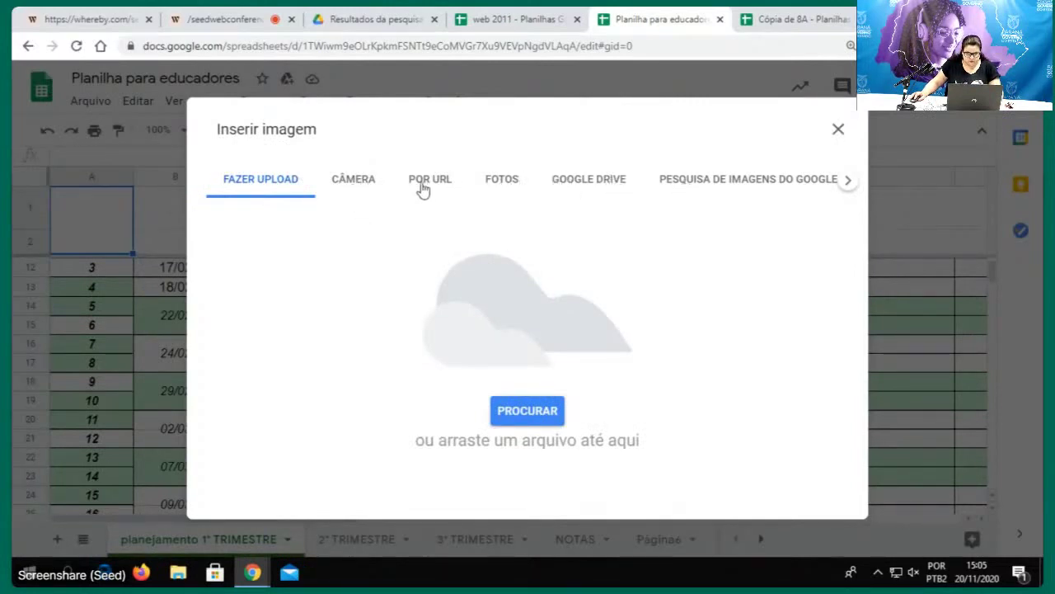
# Search Google Images for "bandeira nacional" in the image insertion dialog
pyautogui.click(707, 188)
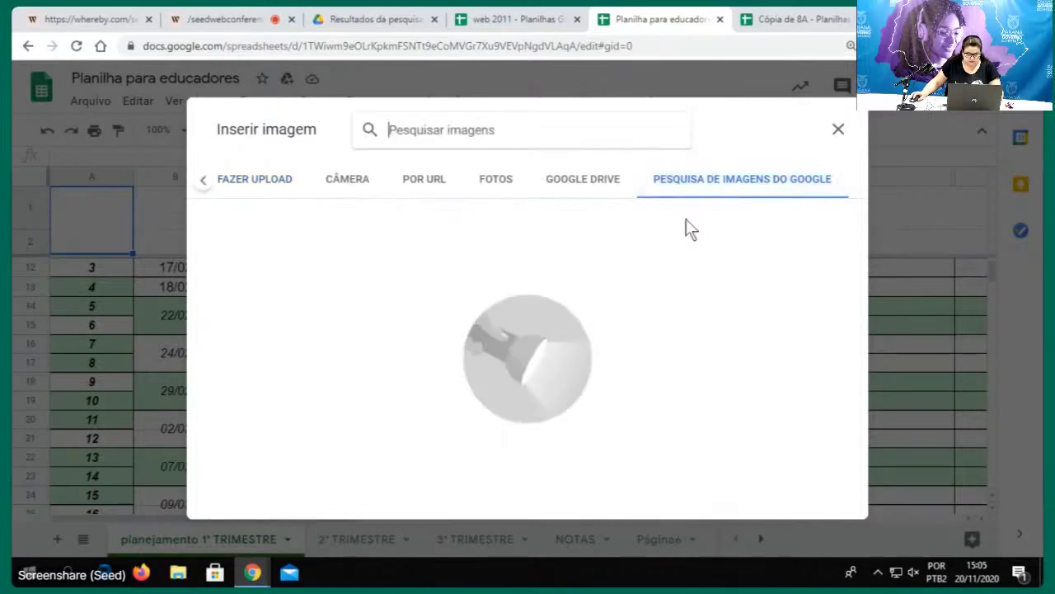
pyautogui.click(522, 123)
pyautogui.write('b')
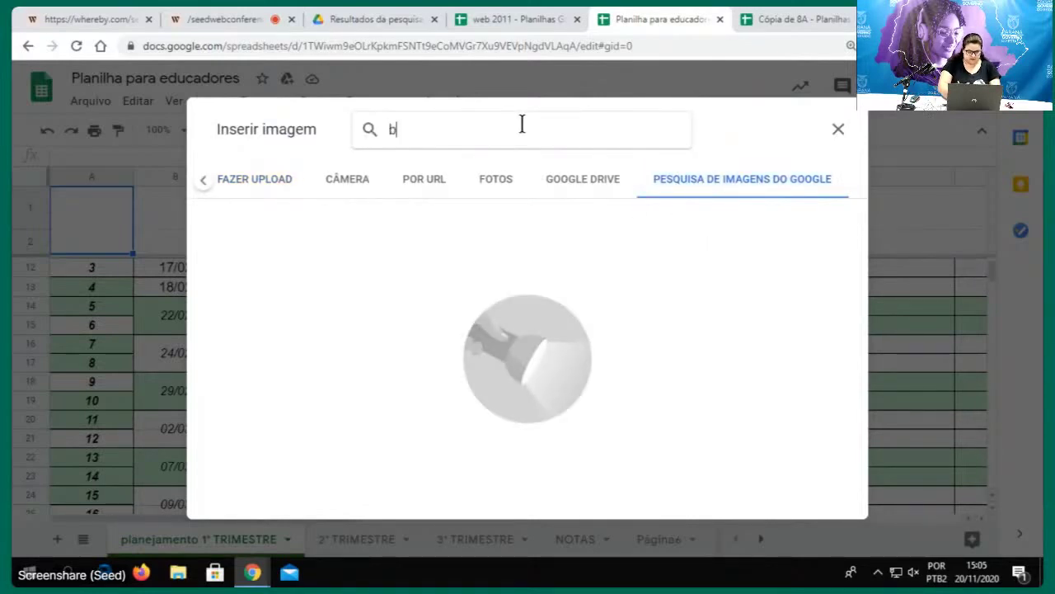
pyautogui.write('o')
pyautogui.press('capslock')
pyautogui.press('BackSpace')
pyautogui.press('BackSpace')
pyautogui.write('bandei')
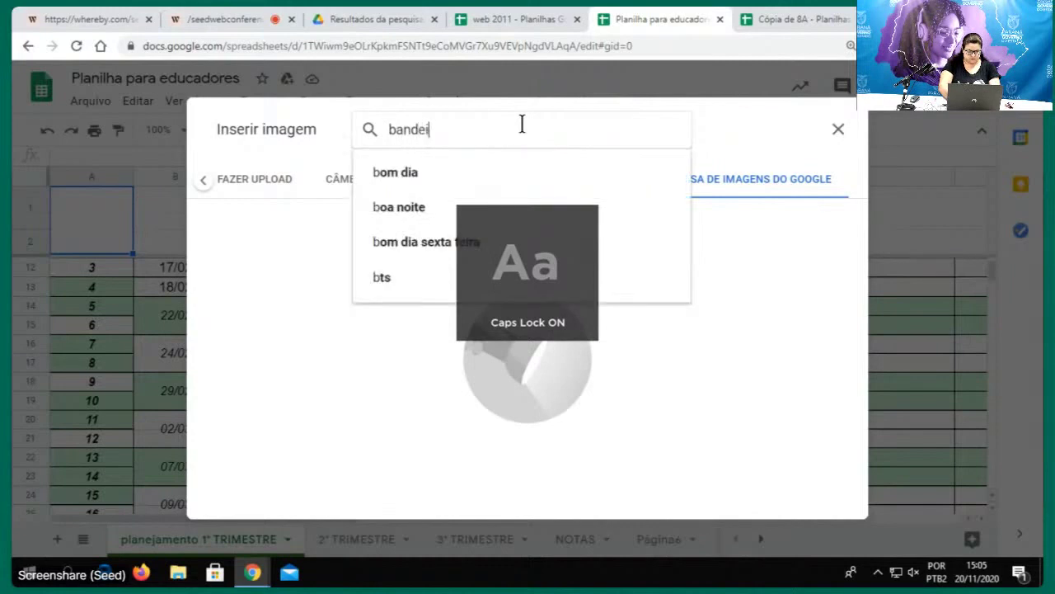
pyautogui.write('ra nacional')
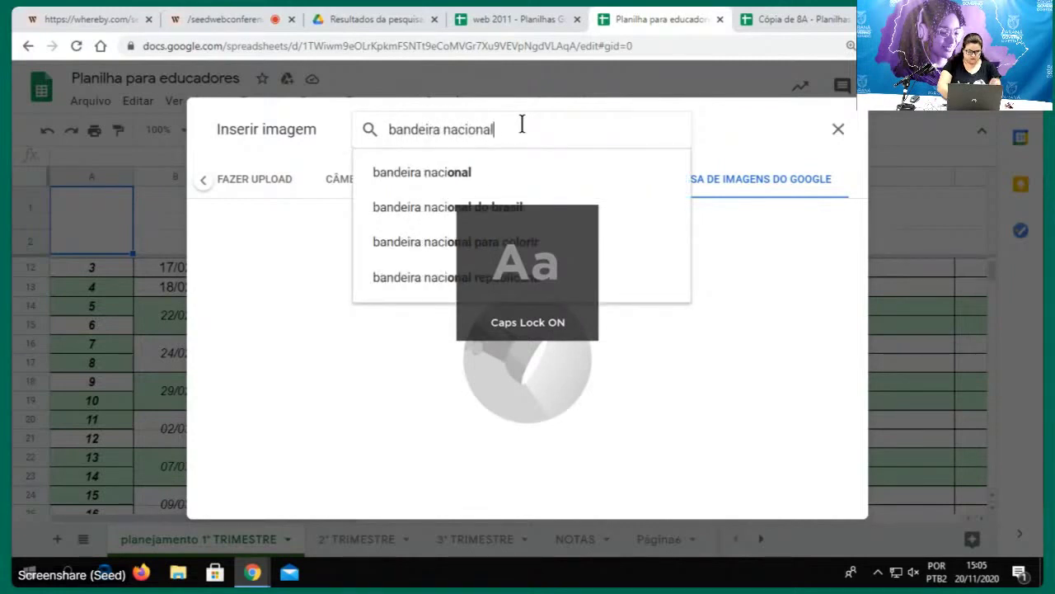
pyautogui.press('Return')
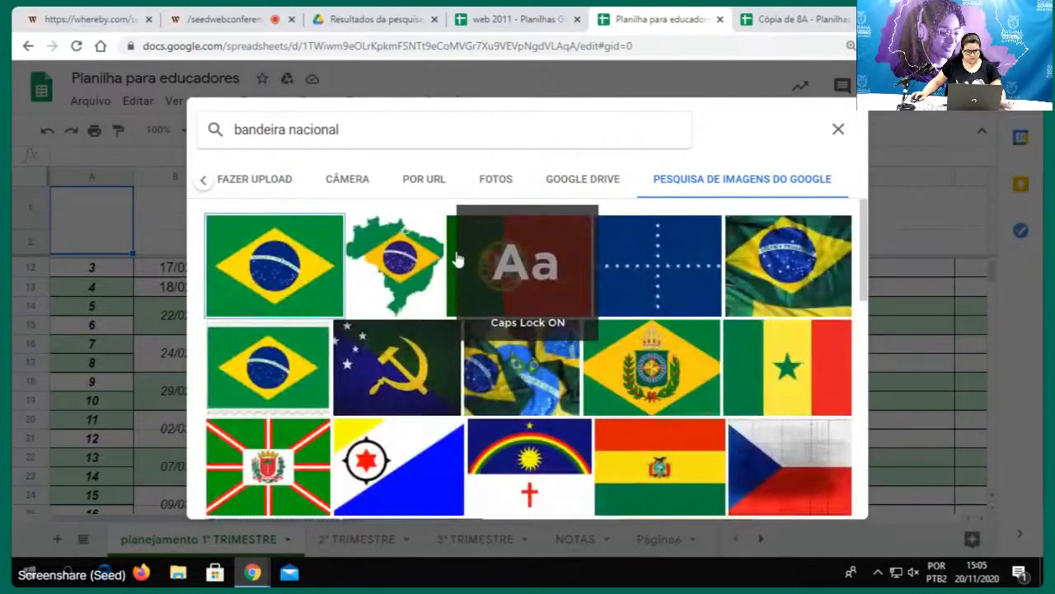
# Insert the first Brazilian flag image into the header cell and widen column A slightly to fit it
pyautogui.click(301, 356)
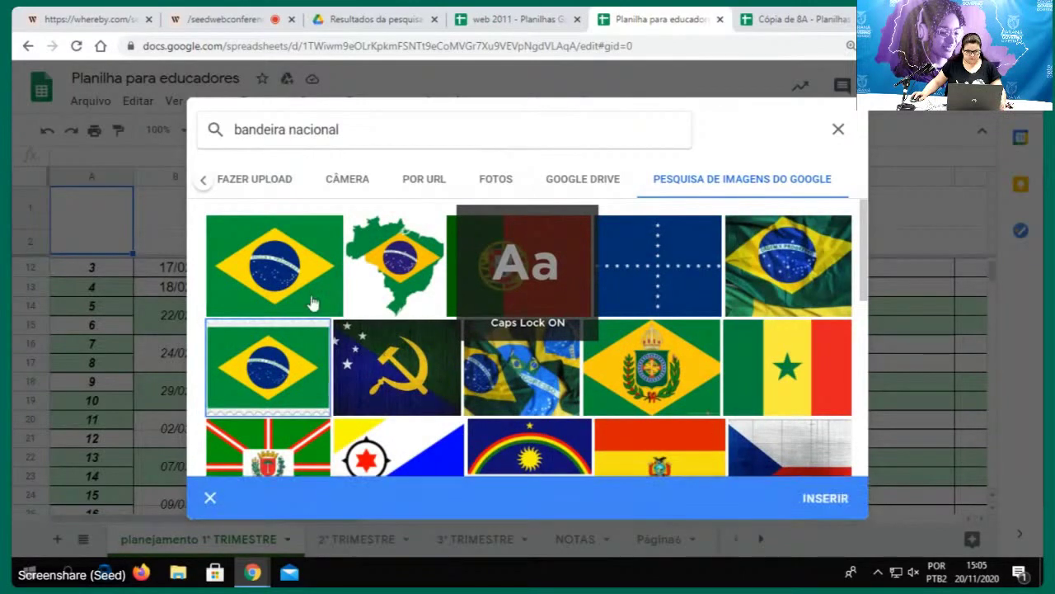
pyautogui.click(322, 256)
pyautogui.click(825, 498)
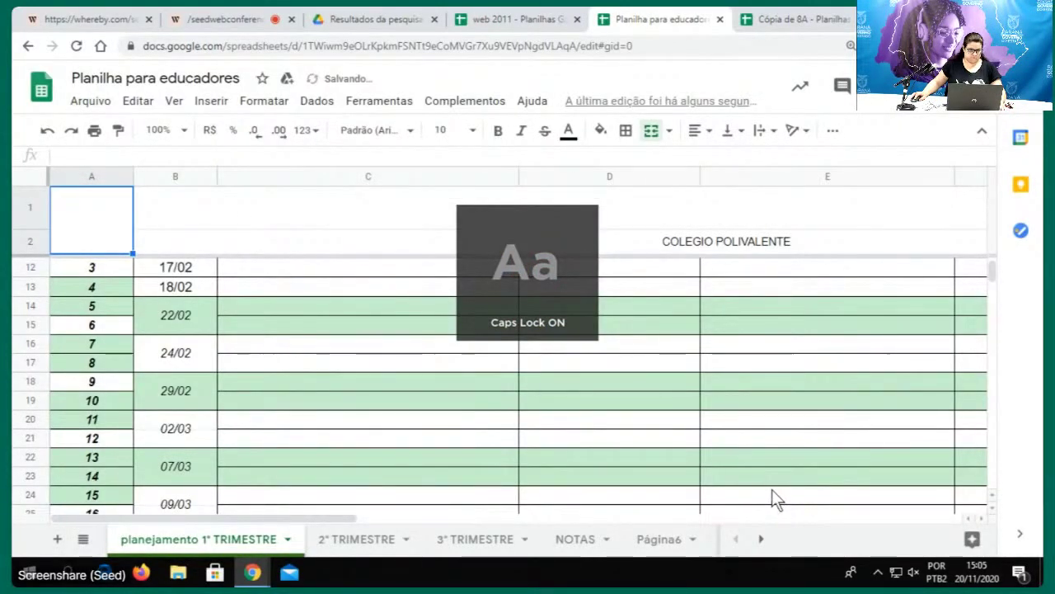
pyautogui.press('capslock')
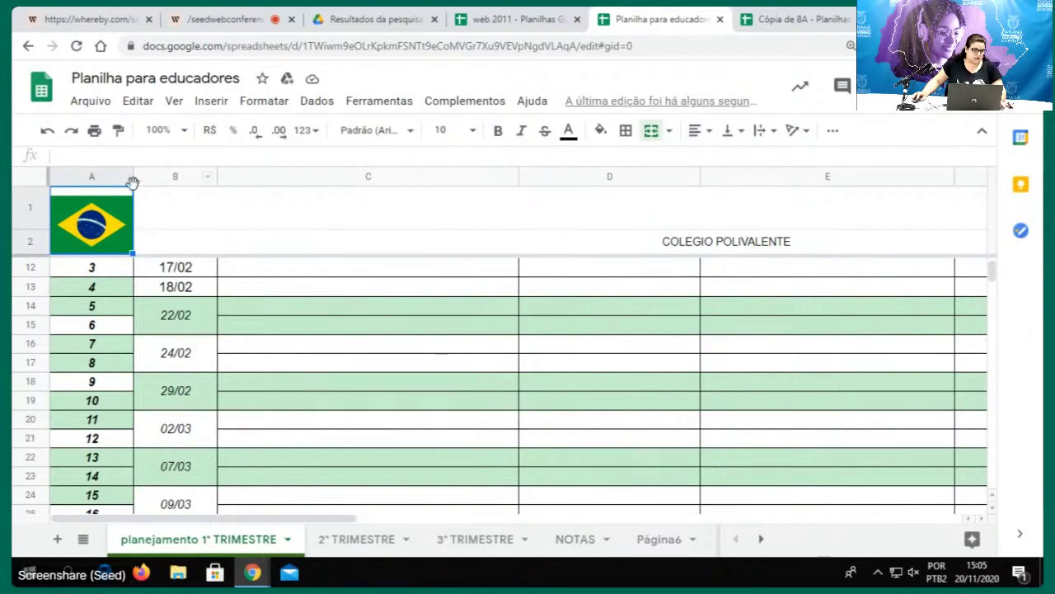
pyautogui.moveTo(132, 179); pyautogui.dragTo(147, 204)
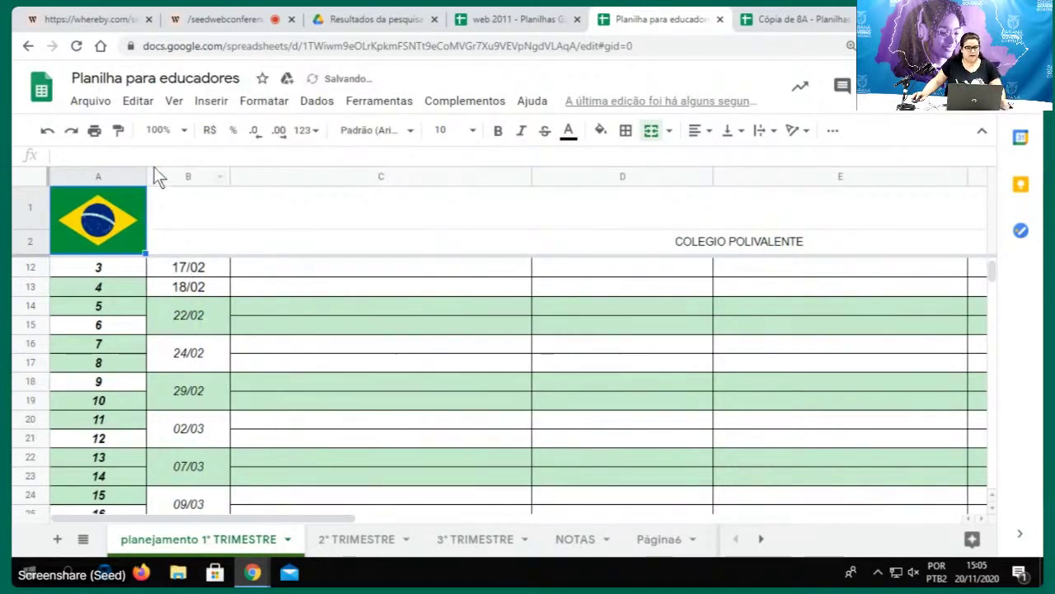
pyautogui.click(255, 220)
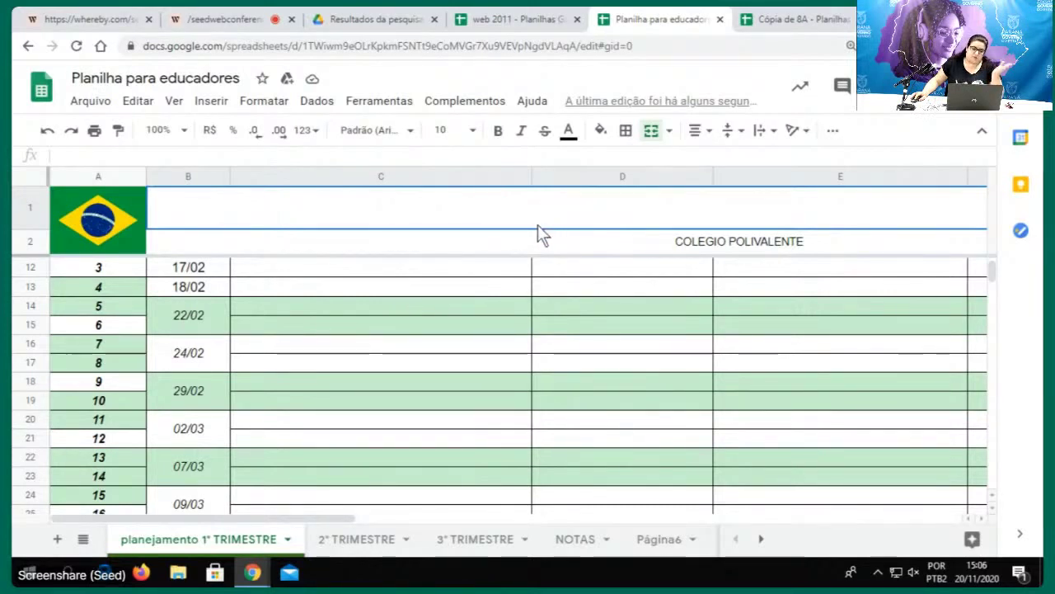
# Publish only the planejamento 1° TRIMESTRE sheet to the web as a web page and confirm the publication
pyautogui.click(99, 105)
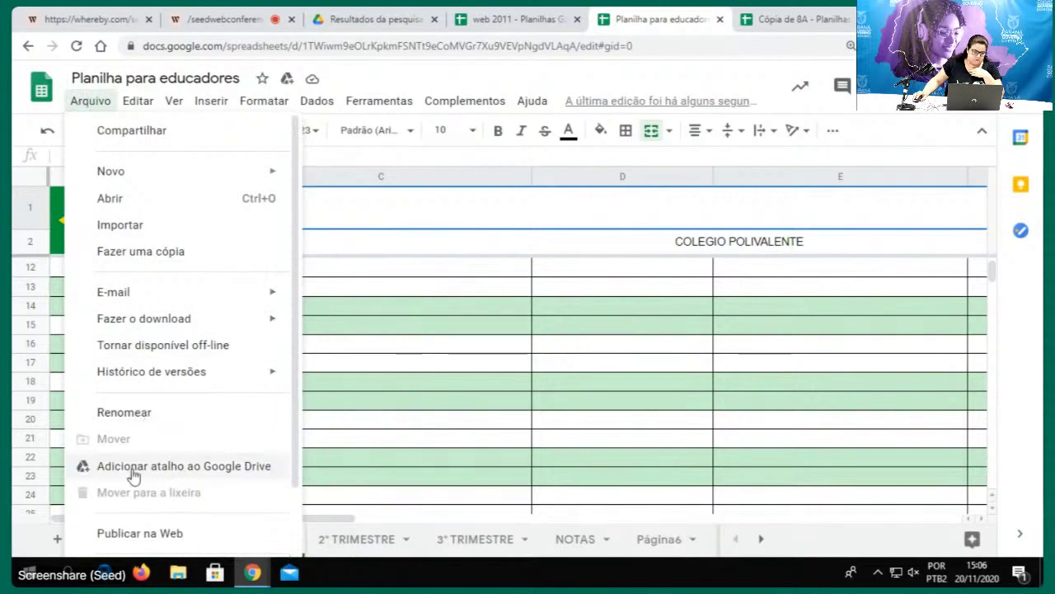
pyautogui.scroll(-1, 153, 527)
pyautogui.click(156, 456)
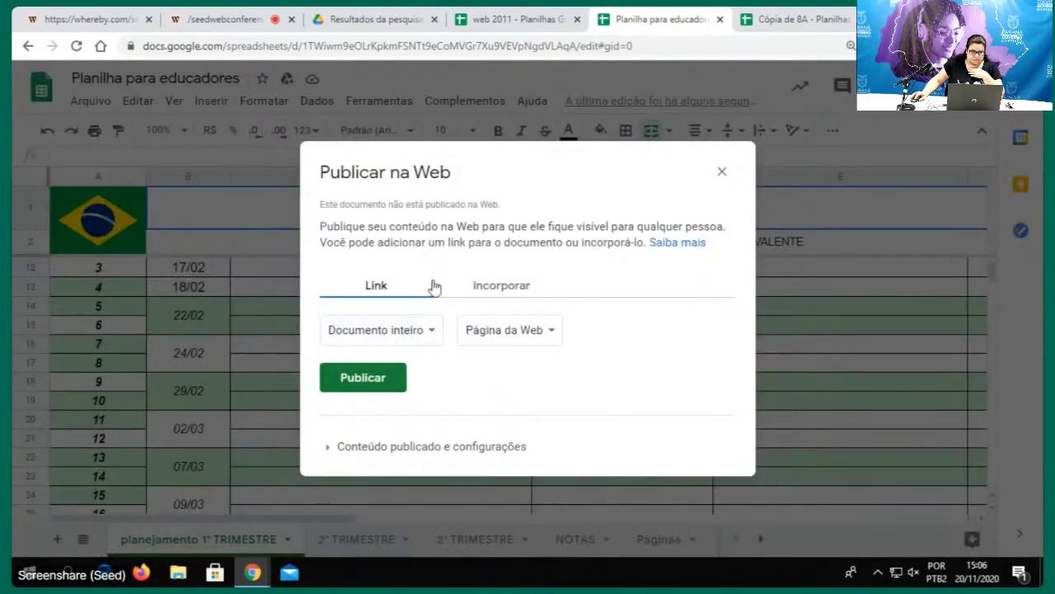
pyautogui.click(362, 381)
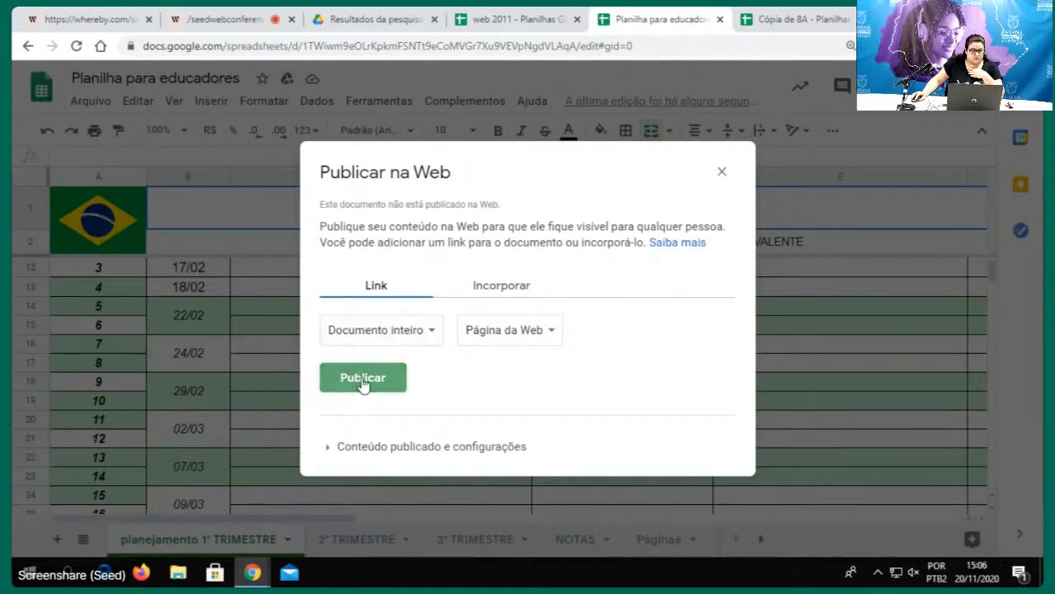
pyautogui.click(430, 331)
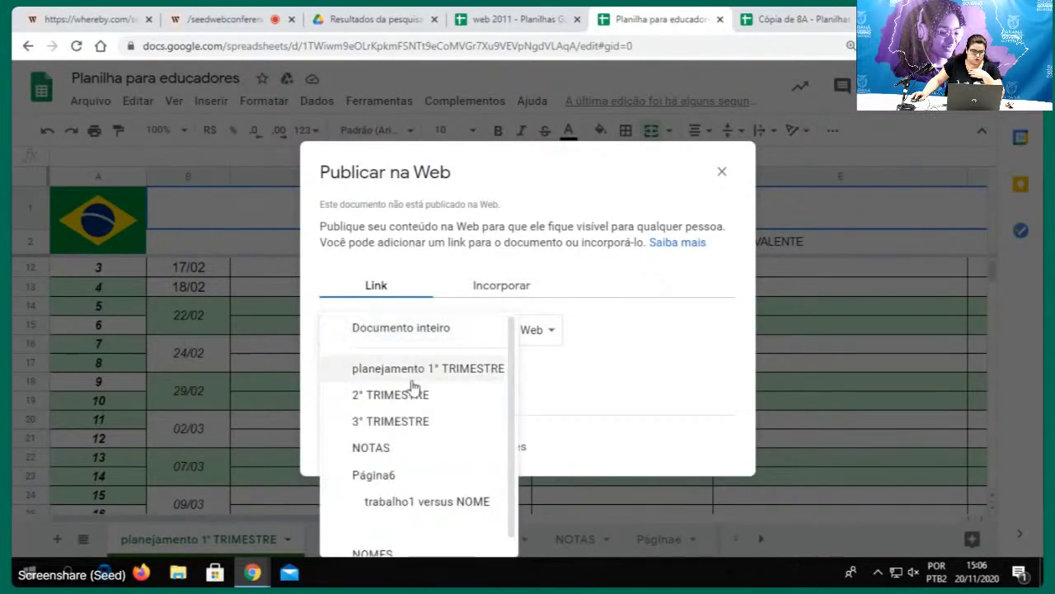
pyautogui.click(419, 371)
pyautogui.click(382, 378)
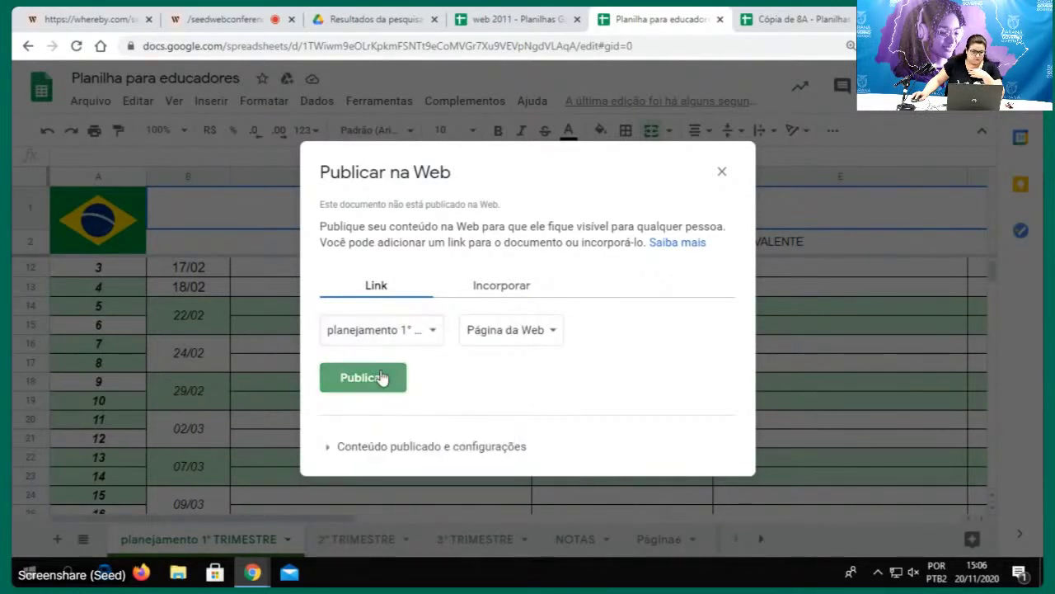
pyautogui.click(586, 132)
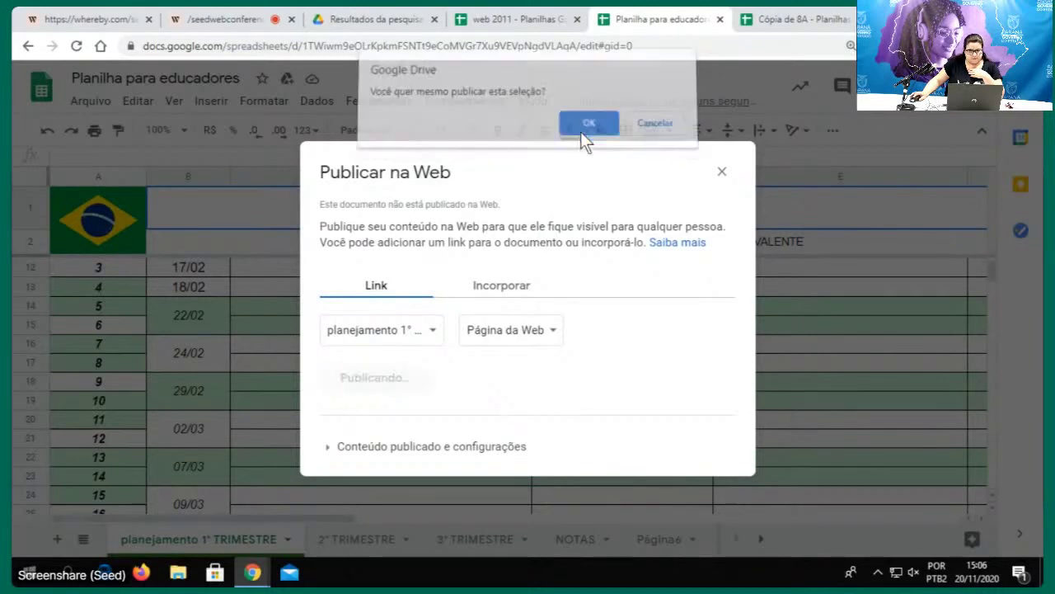
# Copy the published sheet's link, open it in a new browser tab and look through the published lesson plan
pyautogui.click(630, 319)
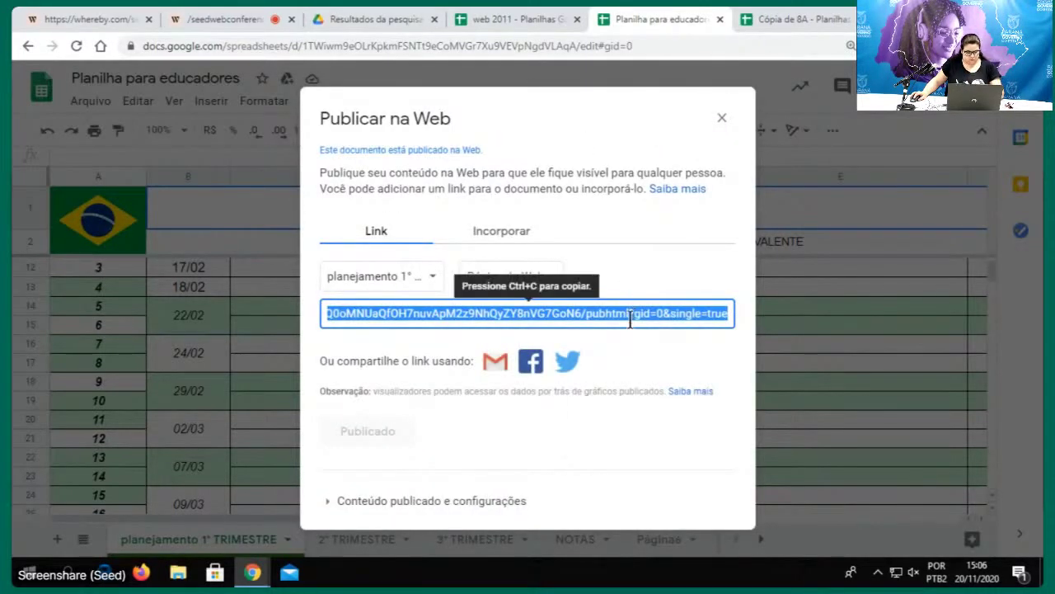
pyautogui.click(721, 120)
pyautogui.hotkey('ctrl', 't')
pyautogui.write('https://docs.google.com/spreadsheets/d/e/2PACX-1vTVbSP2QTGw8henvvDgtJHXWrOYmYfrIMWILd8h9CmGQ0oMNUaQfOH7nuvApM2z9NhQyZY8nVG7GoN6/pubhtml?gid=0&single=true')
pyautogui.press('Return')
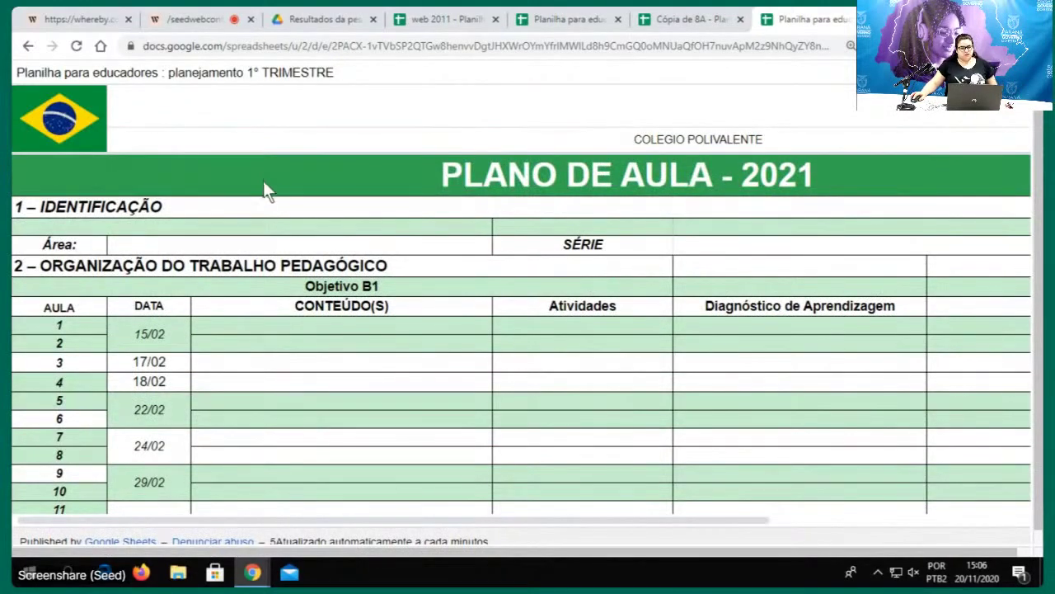
pyautogui.scroll(-5, 346, 239)
pyautogui.scroll(-3, 350, 268)
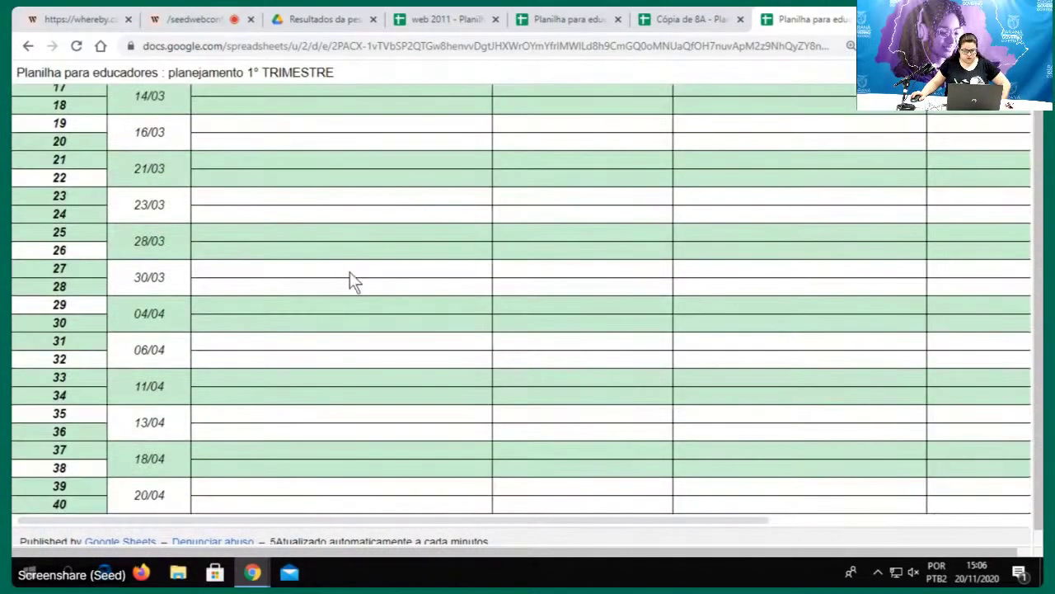
pyautogui.scroll(8, 319, 449)
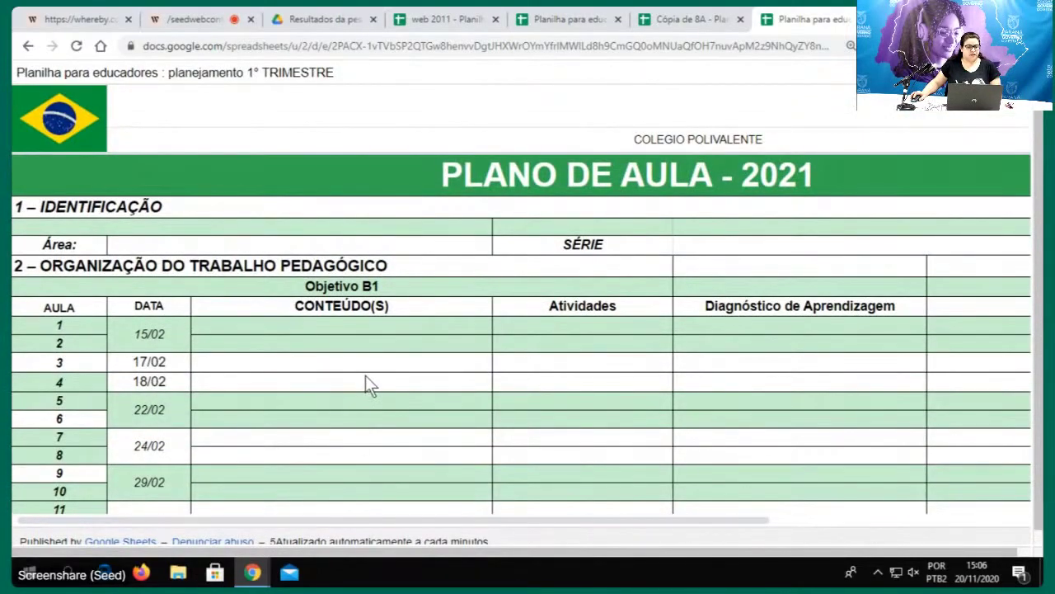
# Review the lesson rows and dates of the published lesson plan and go to the page's web address
pyautogui.scroll(-5, 366, 359)
pyautogui.scroll(6, 365, 357)
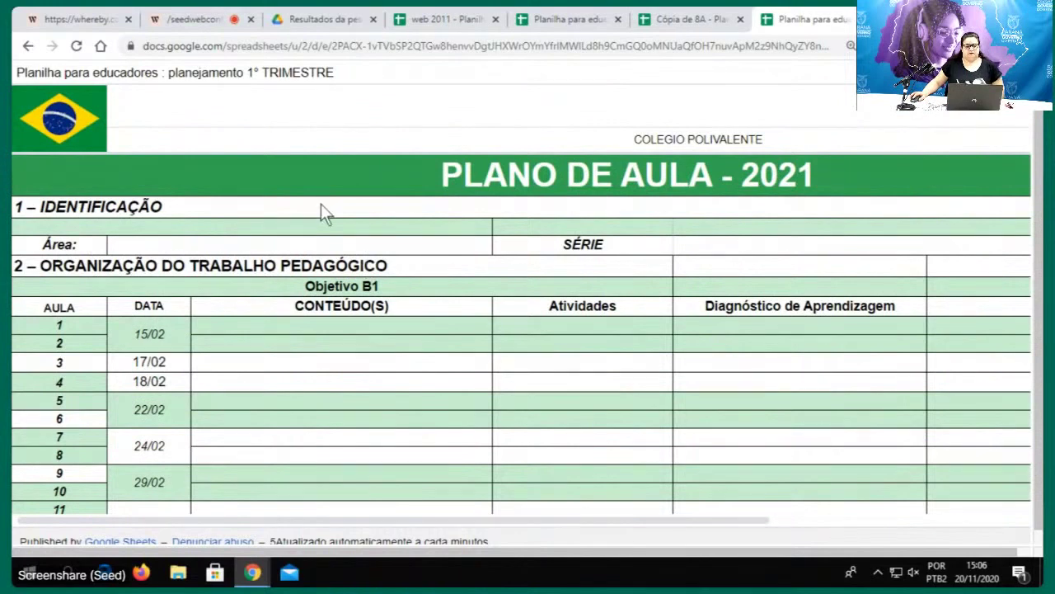
pyautogui.scroll(-3, 242, 242)
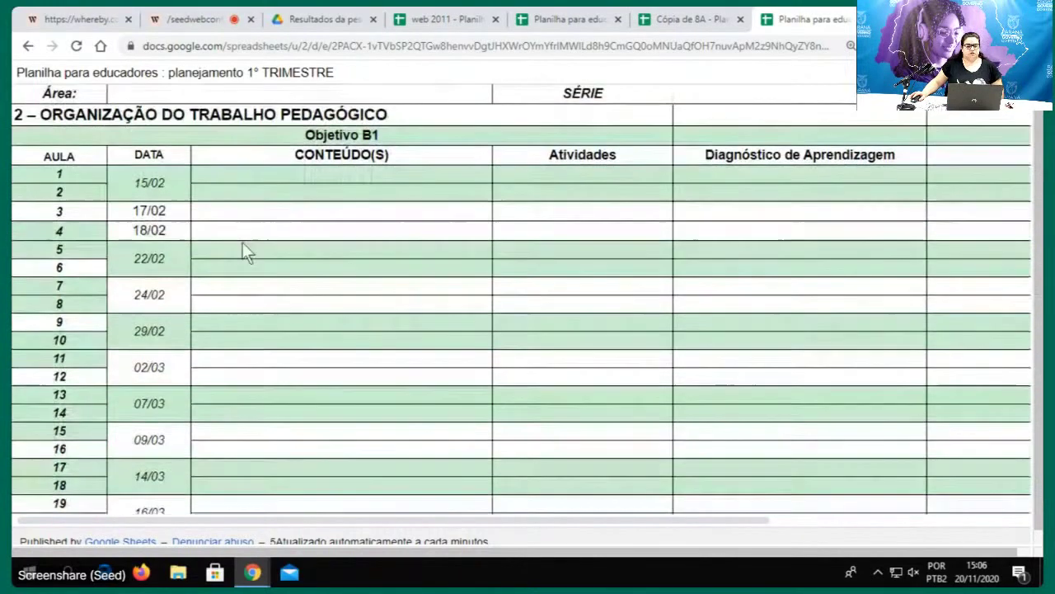
pyautogui.click(331, 47)
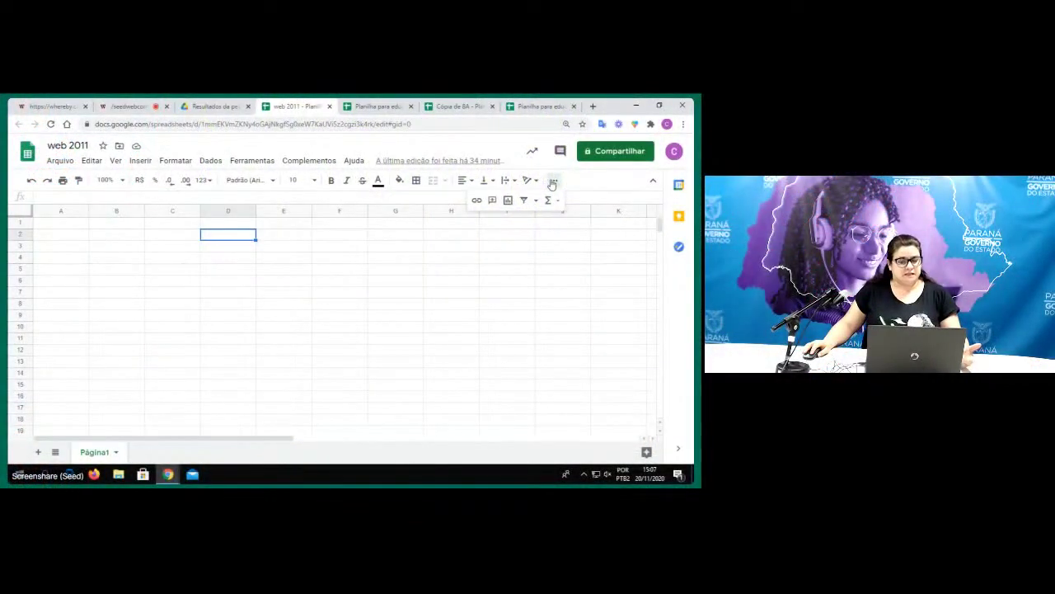
# Open the Explore tool in the empty web 2011 spreadsheet and bring up its "Saiba mais" help article
pyautogui.click(646, 452)
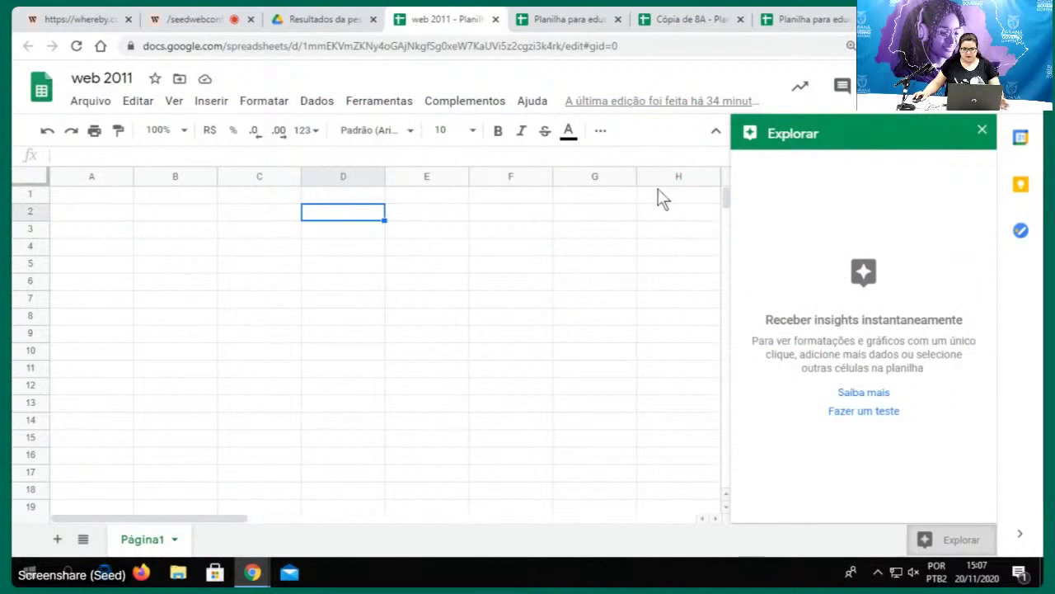
pyautogui.click(587, 18)
pyautogui.click(478, 18)
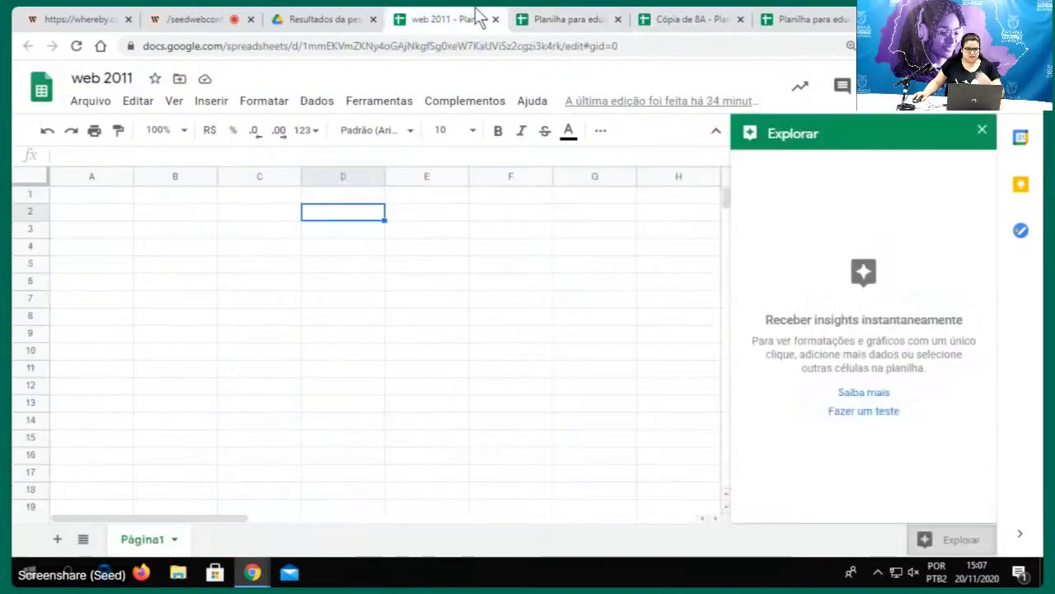
pyautogui.click(866, 395)
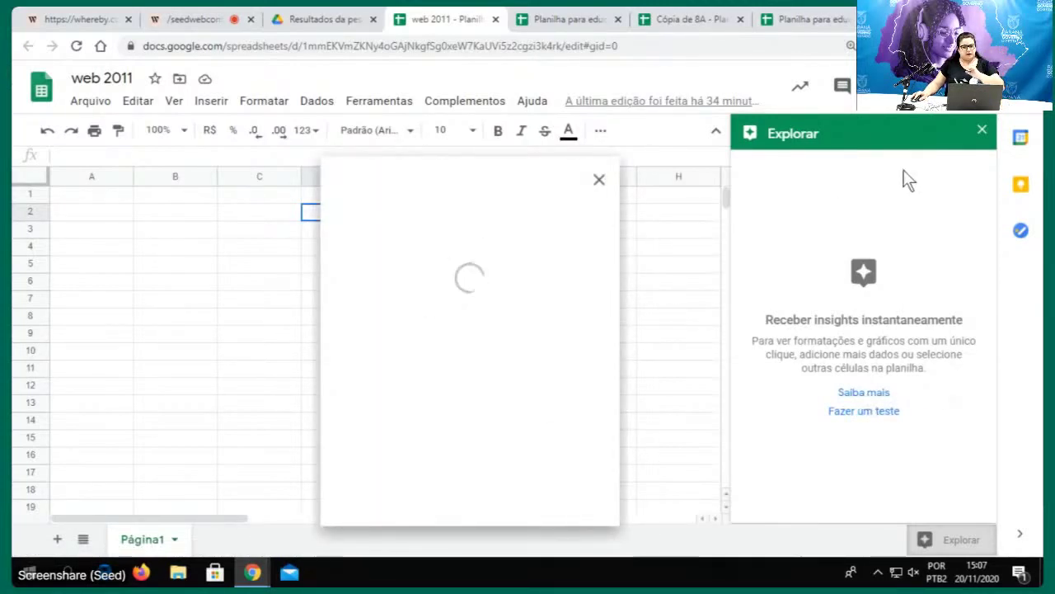
# Read the help article on asking questions about data, automatic formatting, charts and pivot tables through to its related articles
pyautogui.scroll(-2, 481, 285)
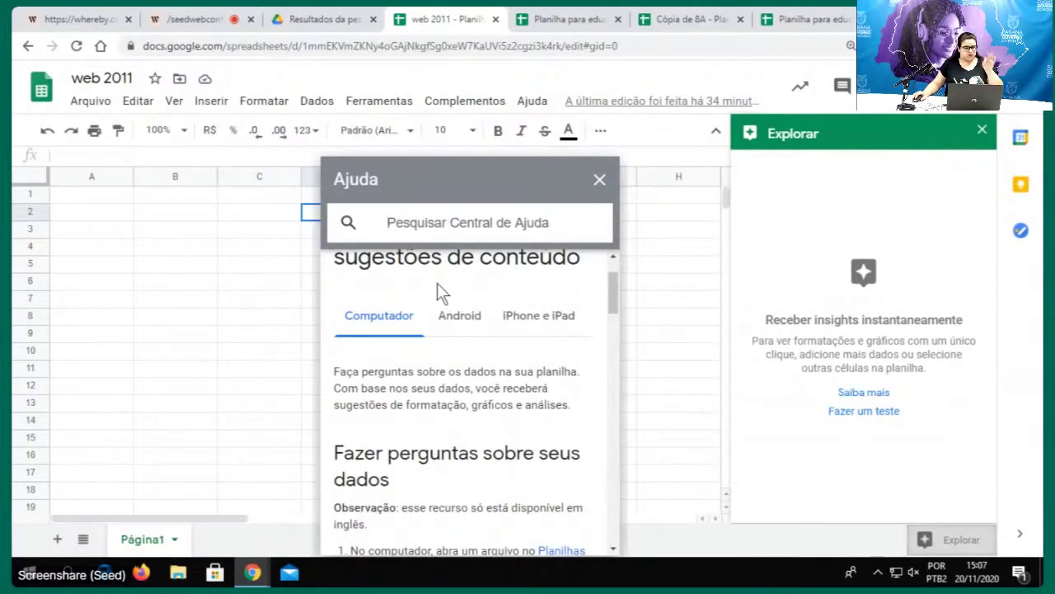
pyautogui.scroll(-6, 486, 287)
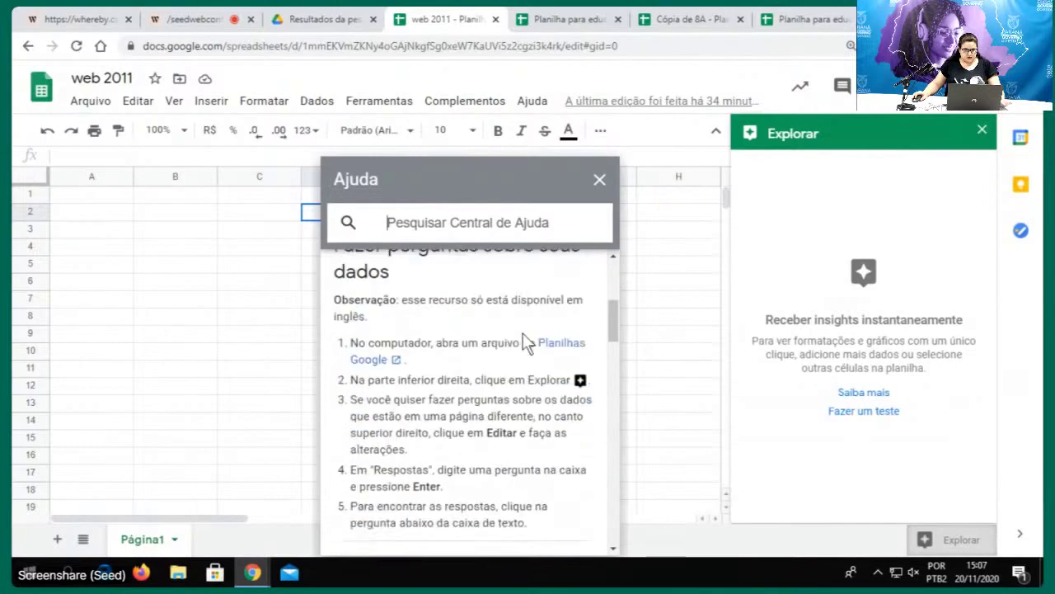
pyautogui.scroll(1, 529, 358)
pyautogui.scroll(-2, 529, 359)
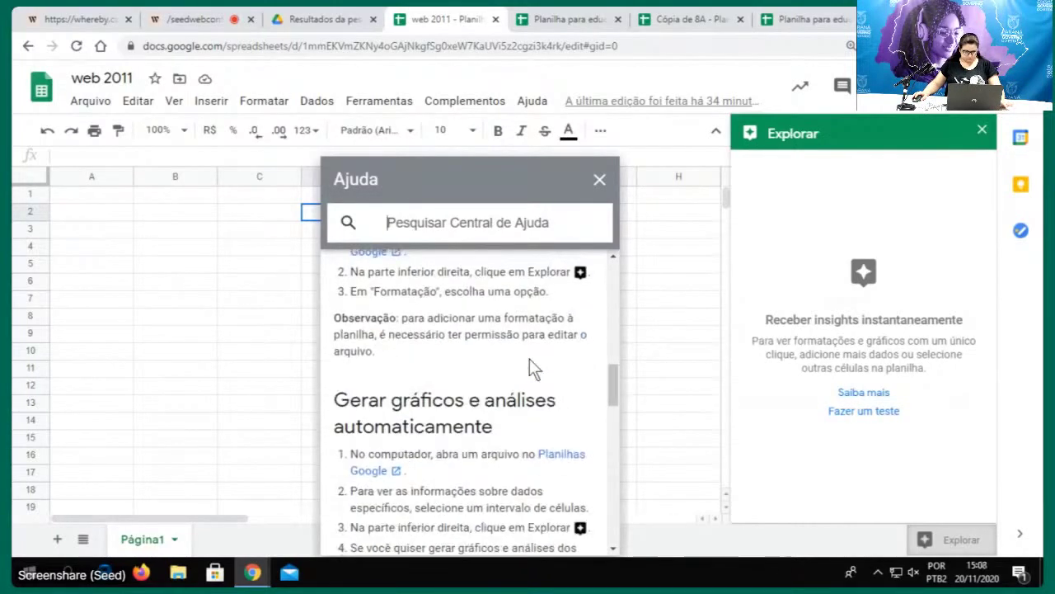
pyautogui.scroll(2, 519, 351)
pyautogui.scroll(-3, 502, 338)
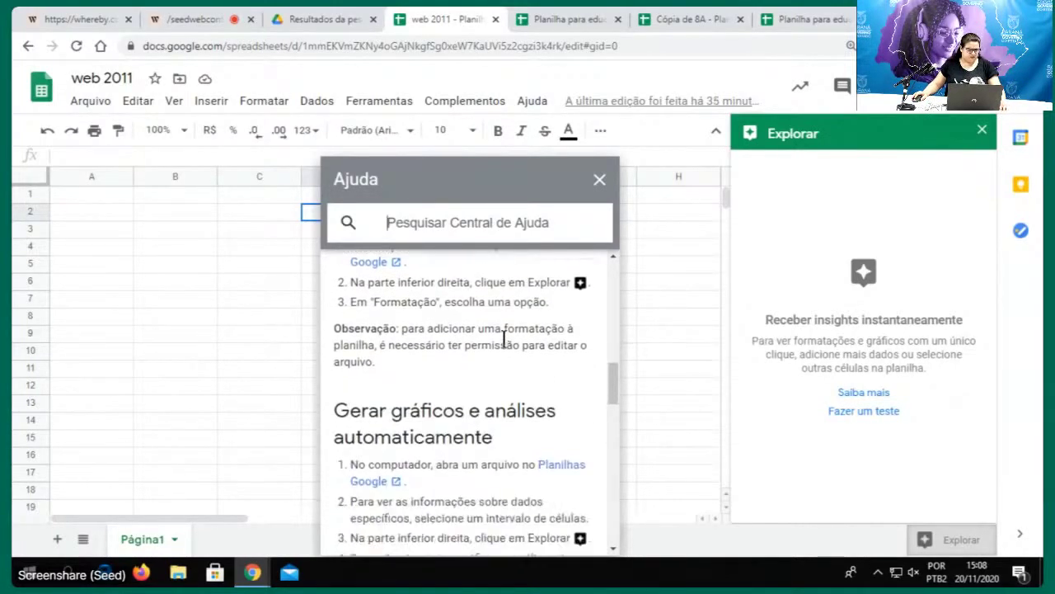
pyautogui.scroll(-4, 504, 394)
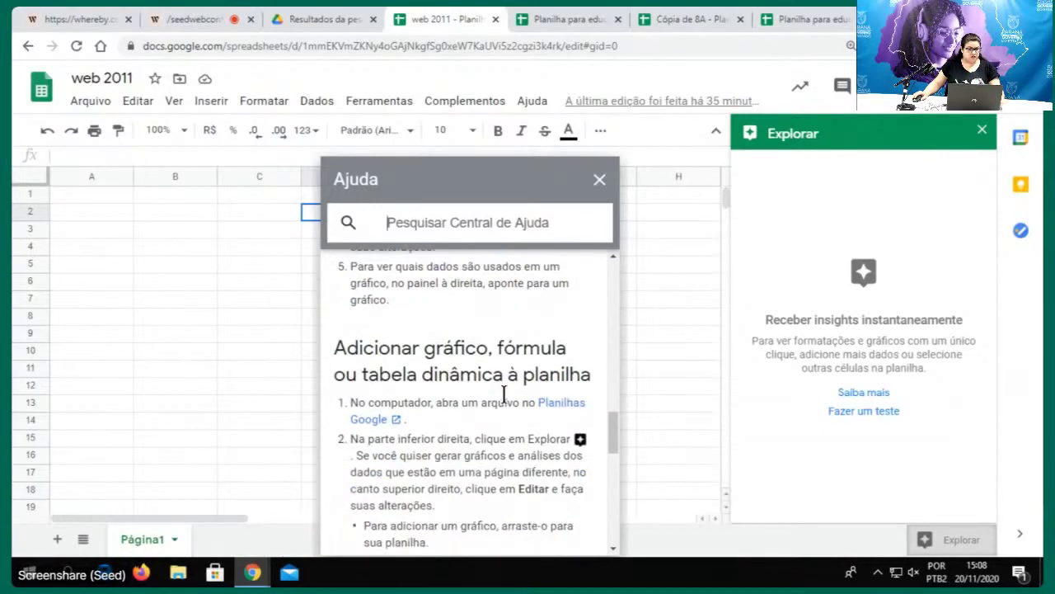
pyautogui.scroll(-5, 505, 395)
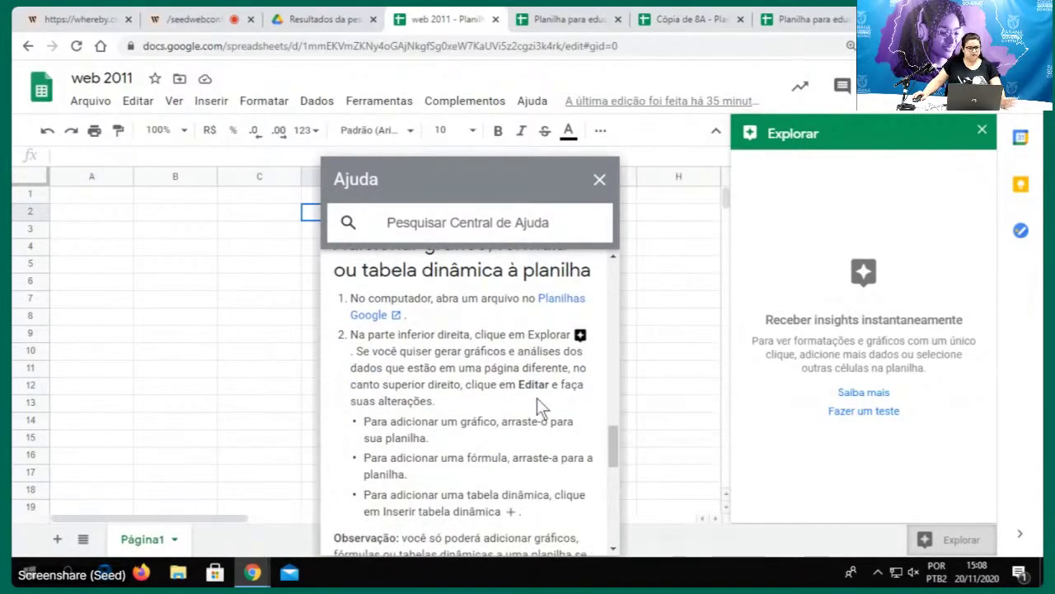
pyautogui.scroll(-5, 529, 401)
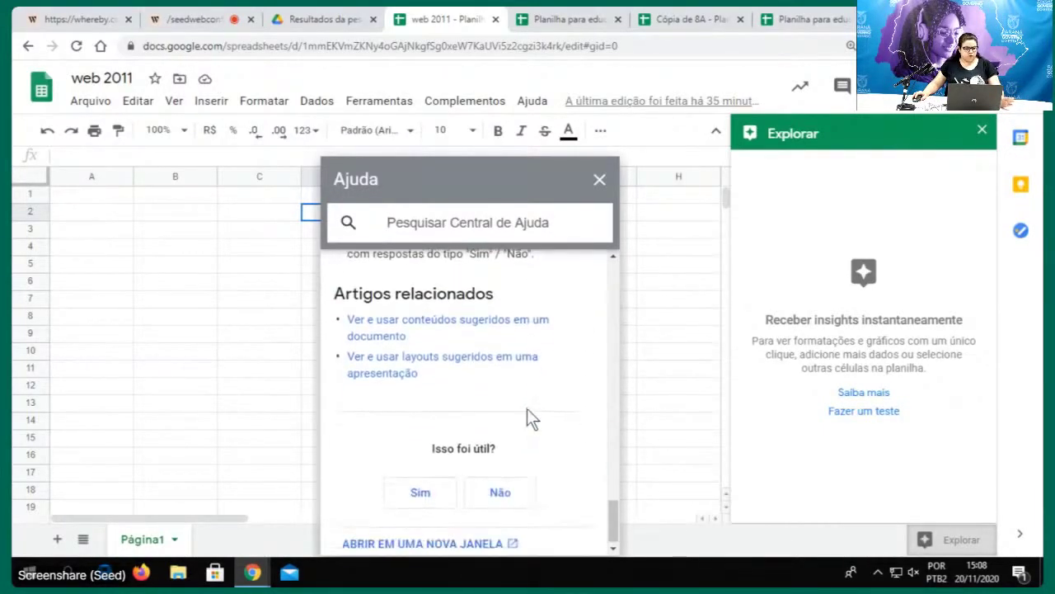
# Open the help article in a new window and follow its link to the Centro de aprendizagem to examine the topic list
pyautogui.click(420, 538)
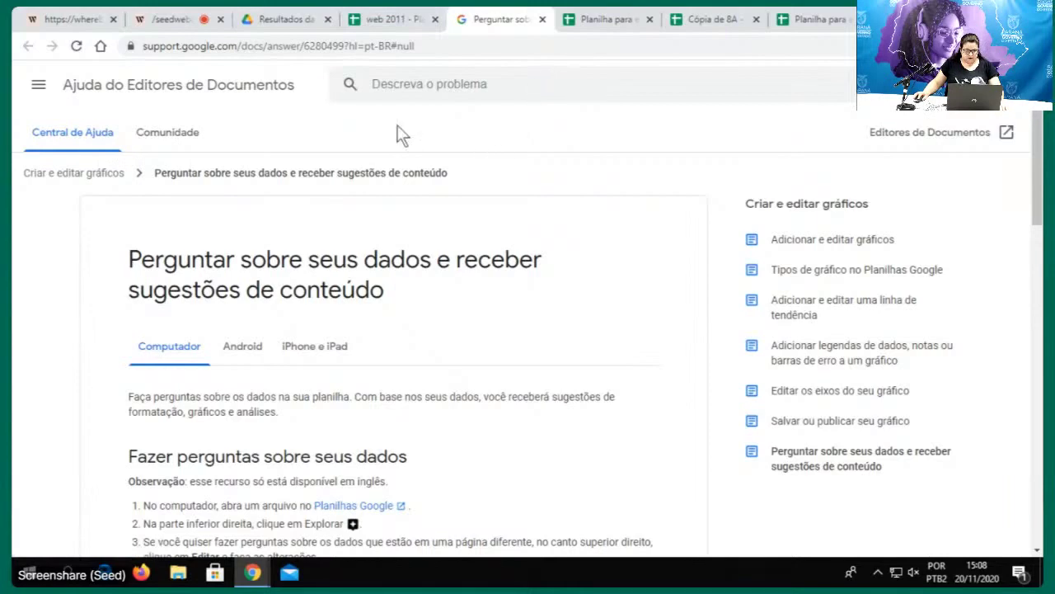
pyautogui.scroll(-3, 698, 318)
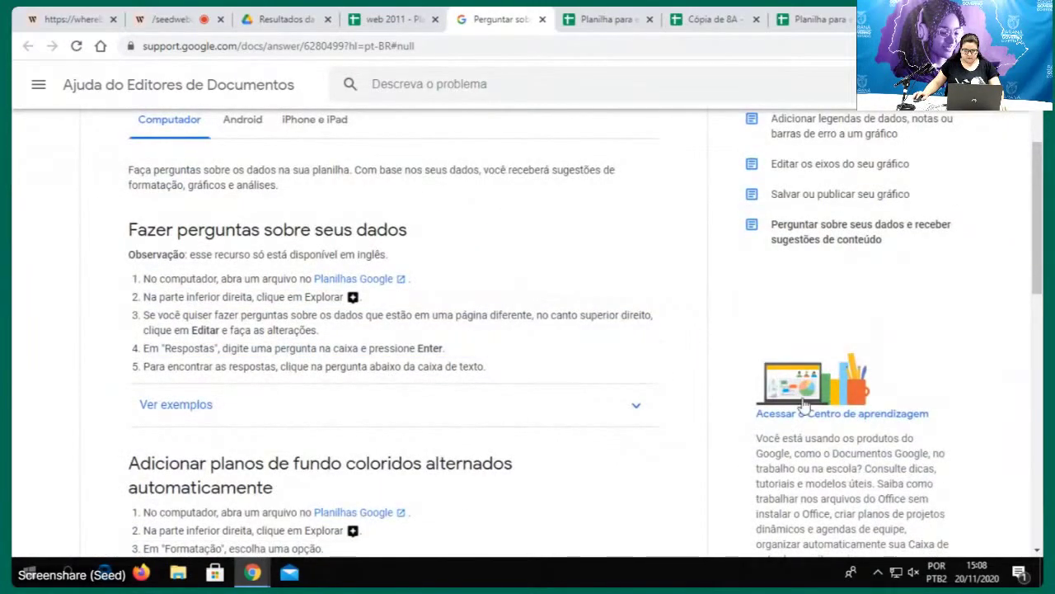
pyautogui.click(814, 418)
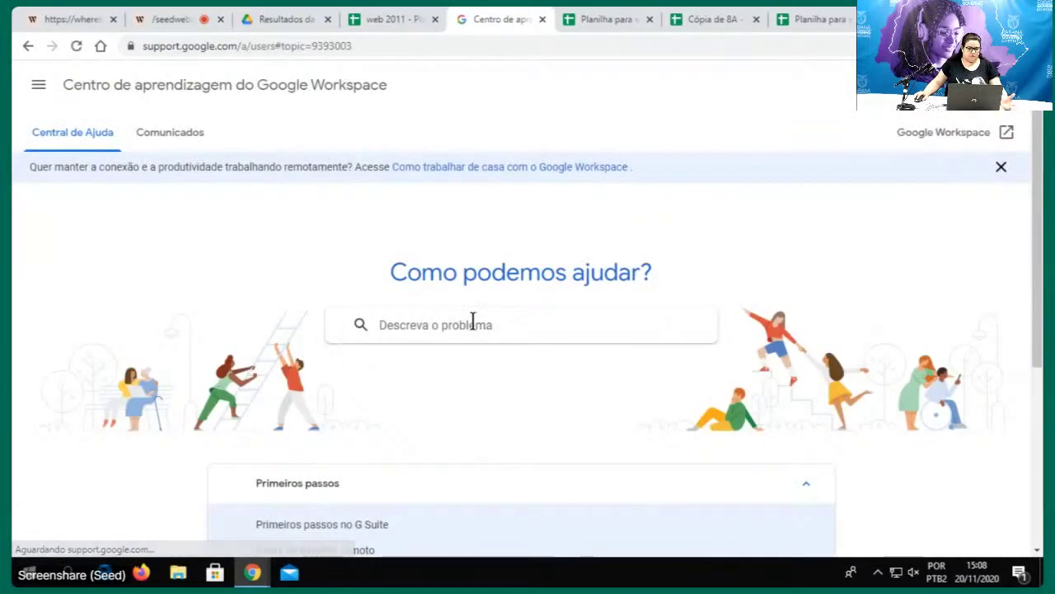
pyautogui.scroll(-1, 473, 320)
pyautogui.scroll(-2, 473, 320)
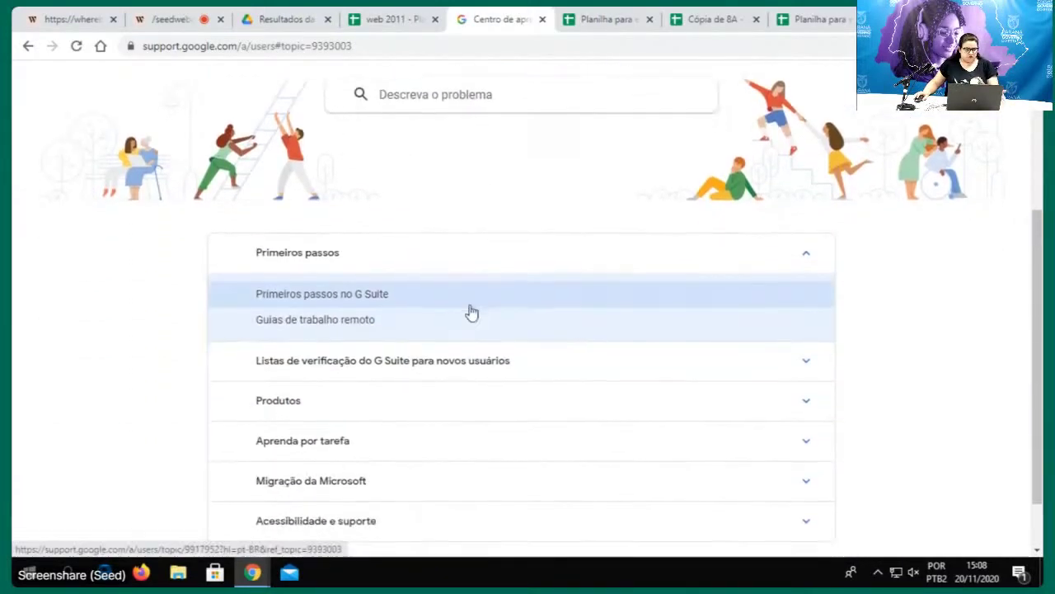
pyautogui.scroll(-1, 314, 350)
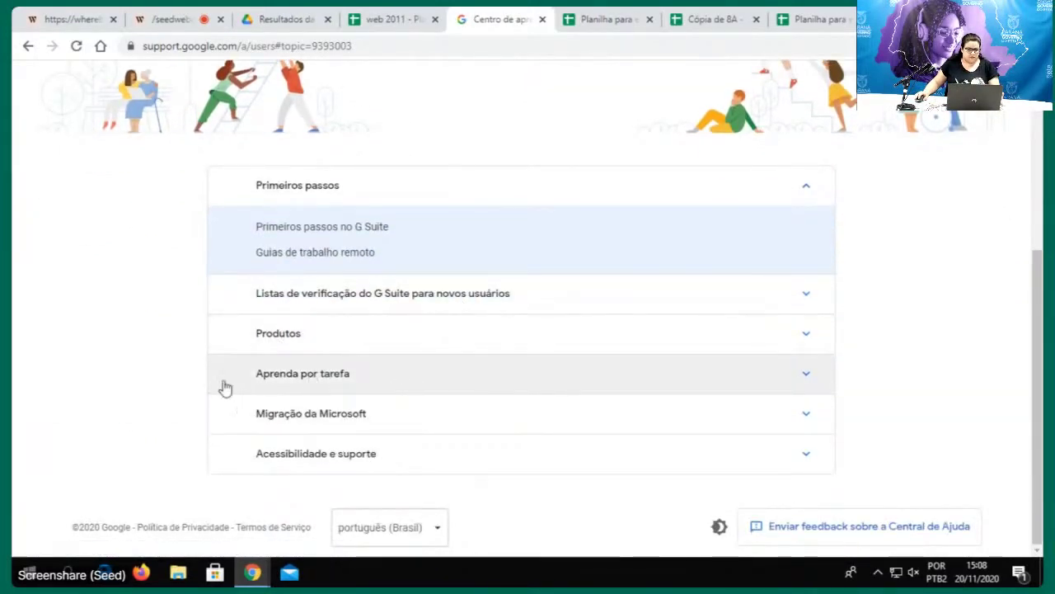